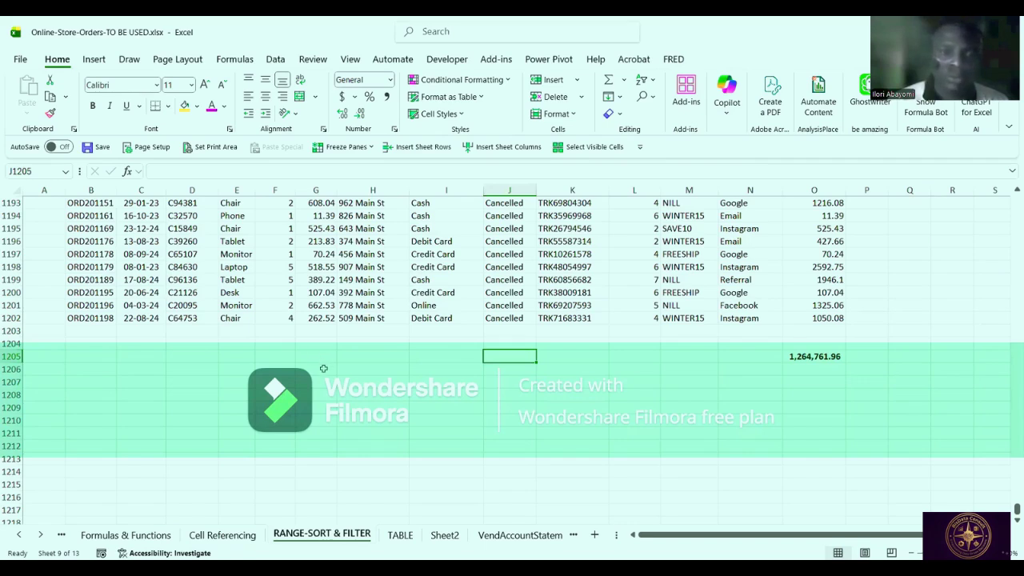
{"action": "left_click", "coordinate": [323, 368]}
{"action": "left_click", "coordinate": [318, 357]}
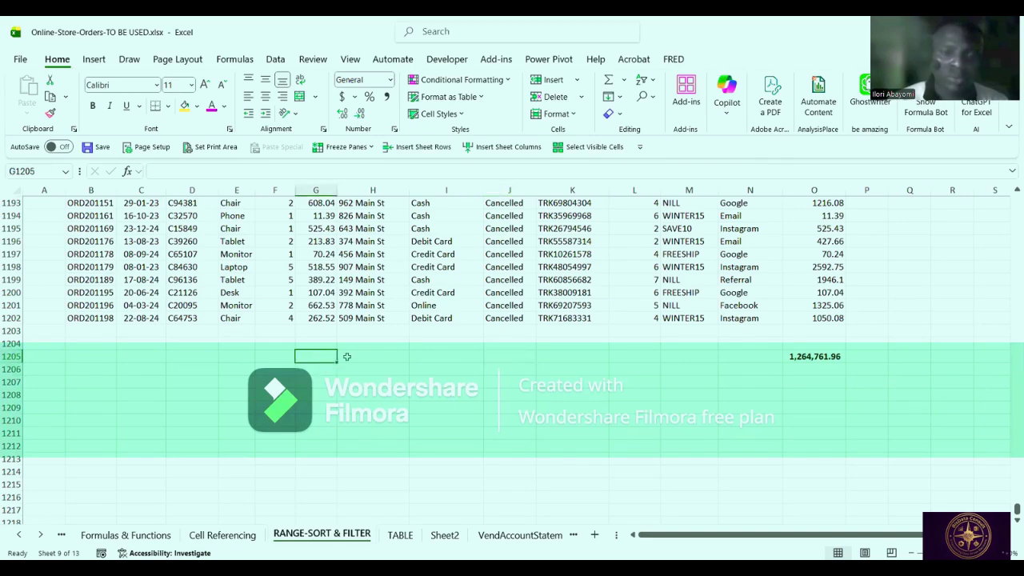
{"action": "left_click", "coordinate": [360, 358]}
{"action": "left_click", "coordinate": [421, 365]}
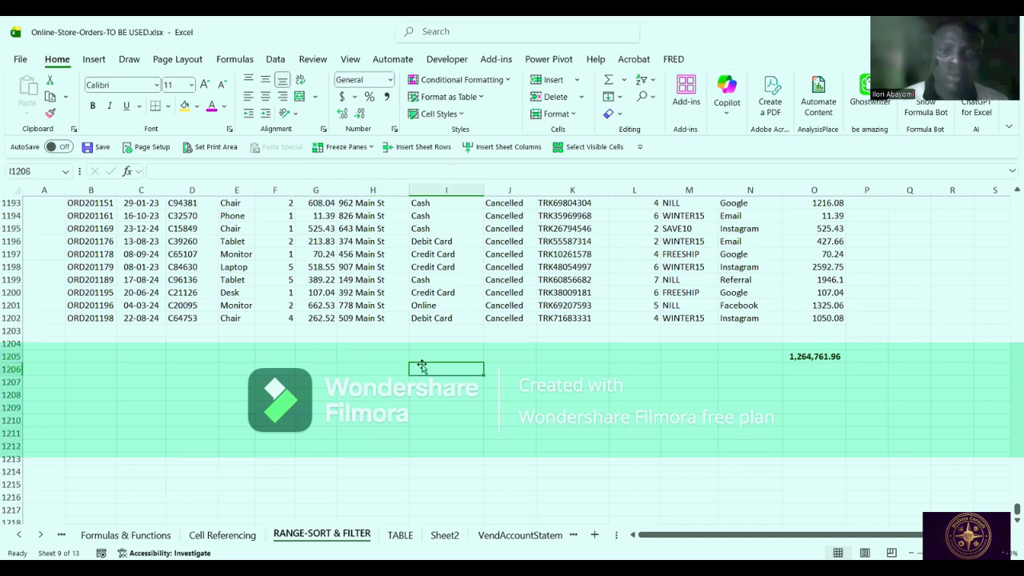
{"action": "left_click", "coordinate": [355, 370]}
{"action": "left_click", "coordinate": [442, 371]}
{"action": "left_click", "coordinate": [524, 366]}
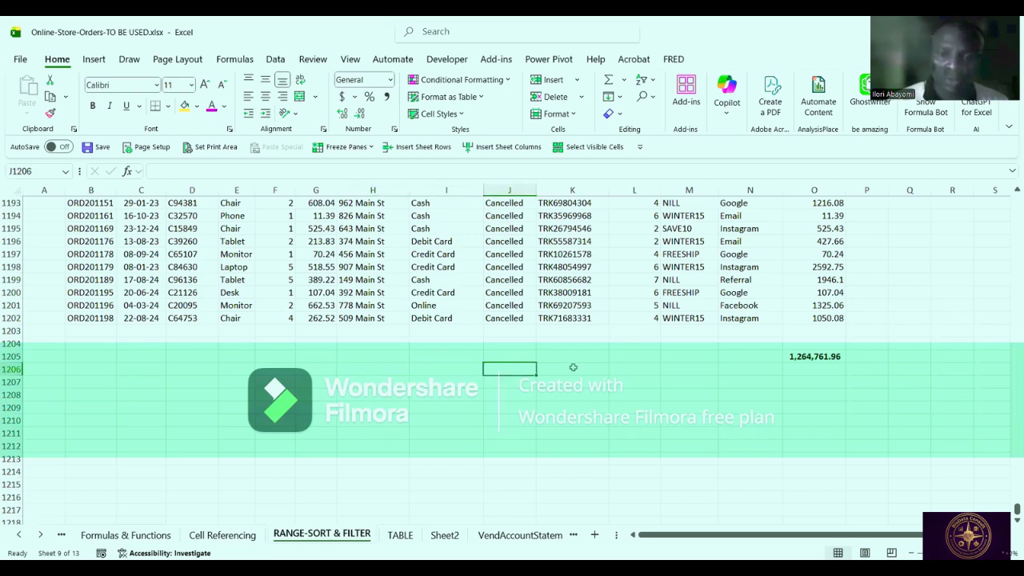
{"action": "left_click", "coordinate": [584, 369]}
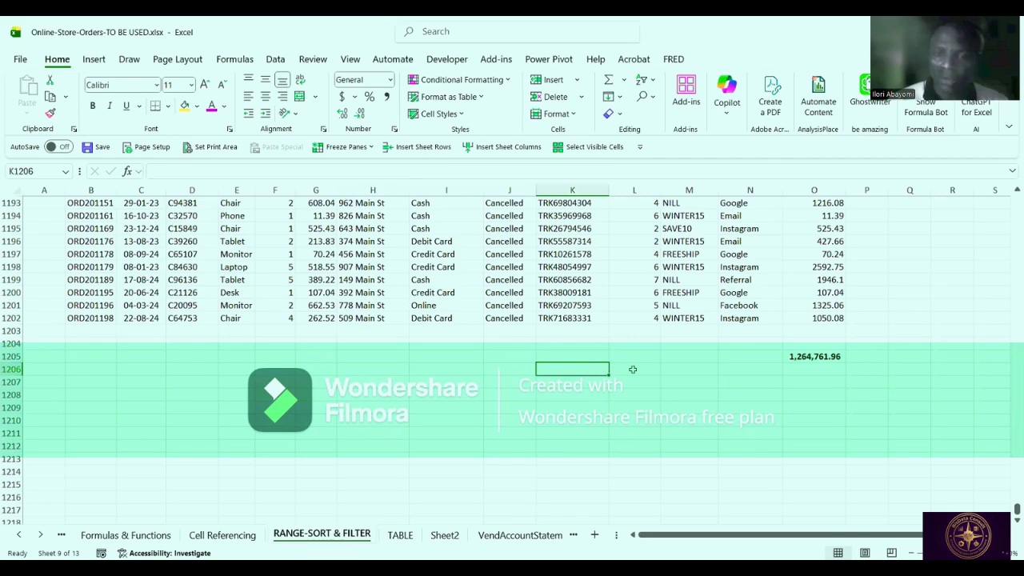
{"action": "left_click", "coordinate": [371, 369]}
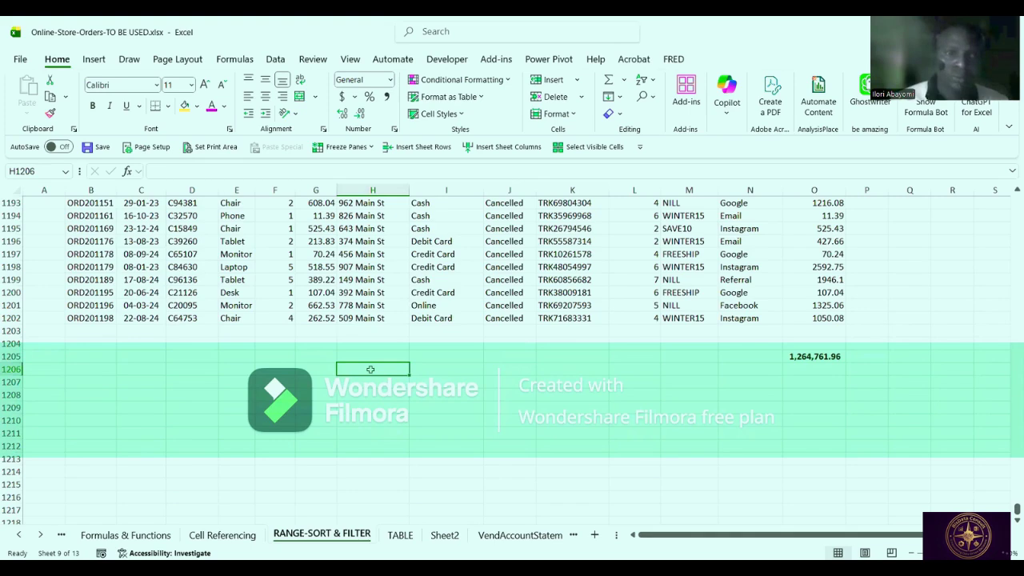
Examine the order records on the RANGE-SORT & FILTER sheet, from the last rows back up to the column headers.
{"action": "scroll", "coordinate": [370, 369], "scroll_direction": "up", "scroll_amount": 3}
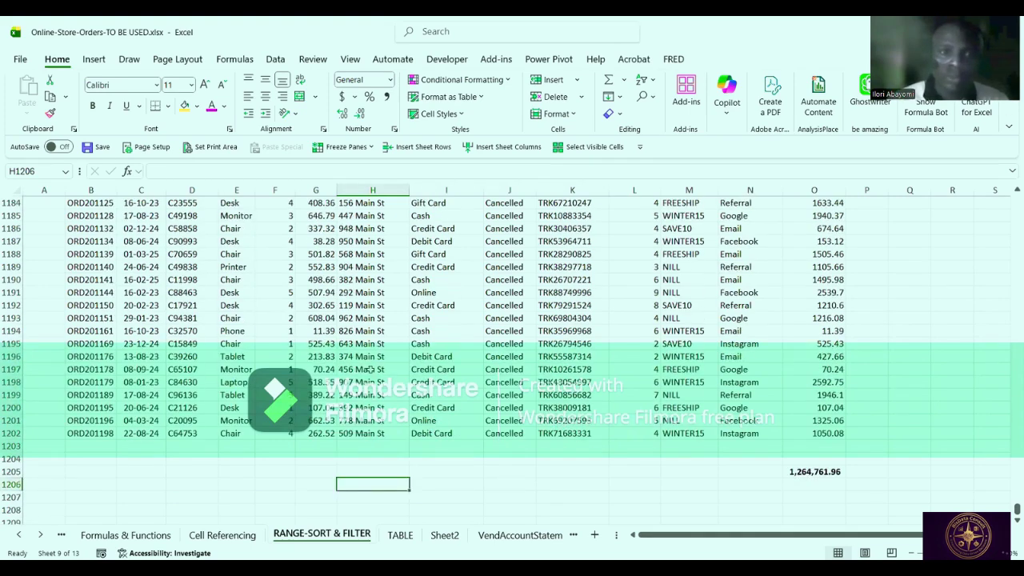
{"action": "left_click", "coordinate": [326, 309]}
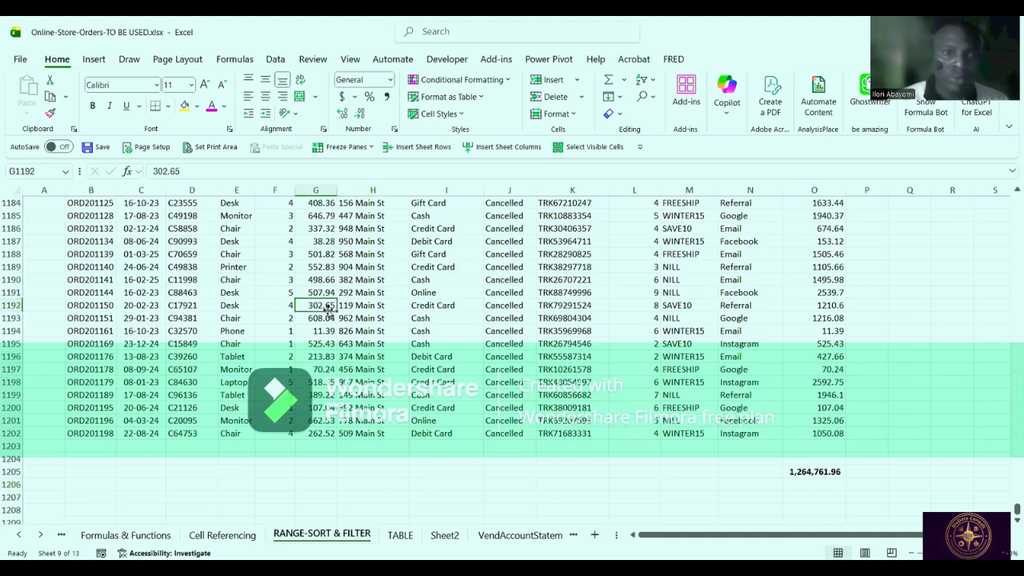
{"action": "scroll", "coordinate": [328, 311], "scroll_direction": "up", "scroll_amount": 7}
{"action": "scroll", "coordinate": [327, 309], "scroll_direction": "up", "scroll_amount": 7}
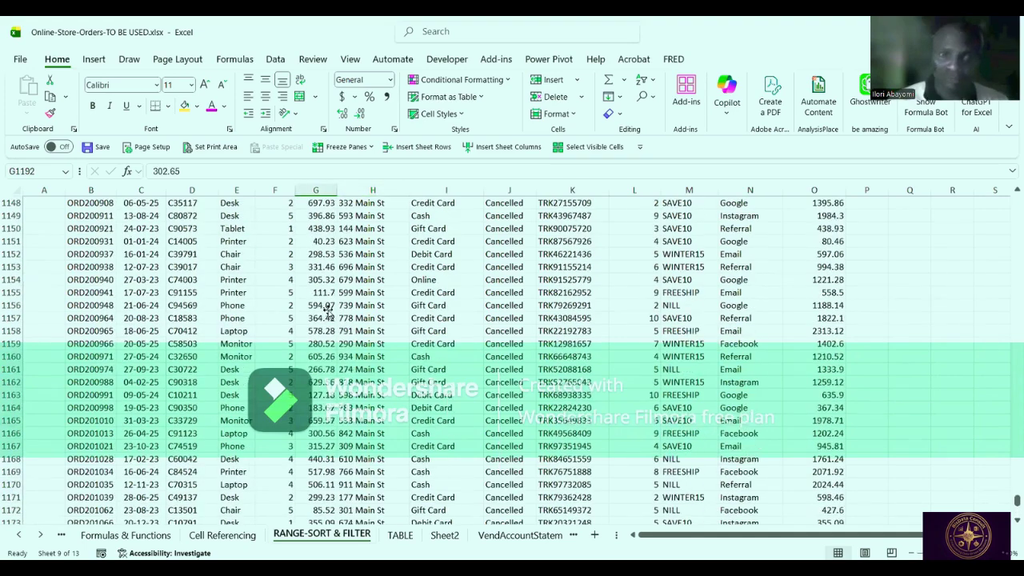
{"action": "scroll", "coordinate": [327, 309], "scroll_direction": "up", "scroll_amount": 9}
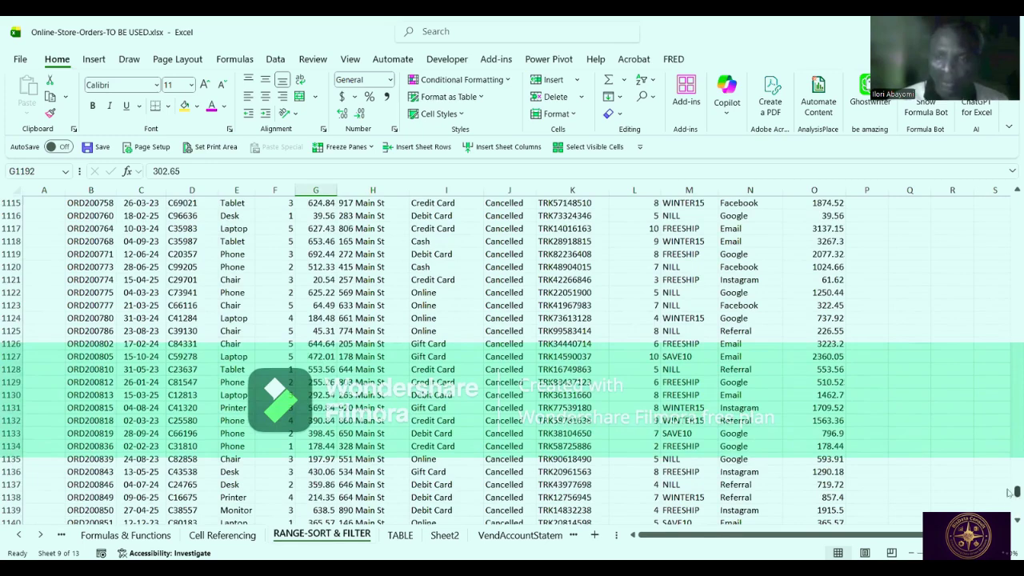
{"action": "left_click_drag", "start_coordinate": [1014, 491], "coordinate": [1013, 194]}
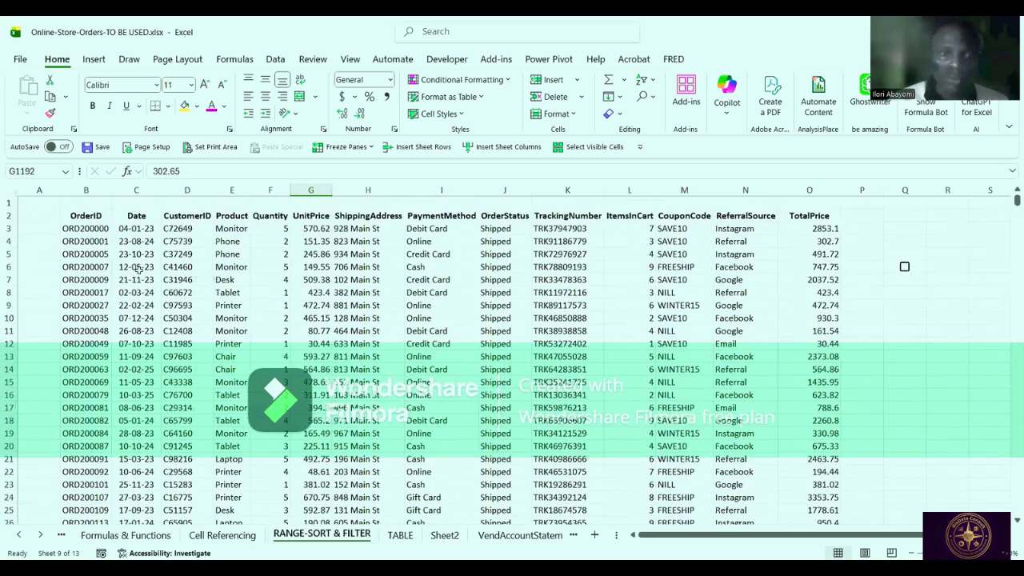
{"action": "left_click", "coordinate": [136, 267]}
{"action": "left_click", "coordinate": [311, 318]}
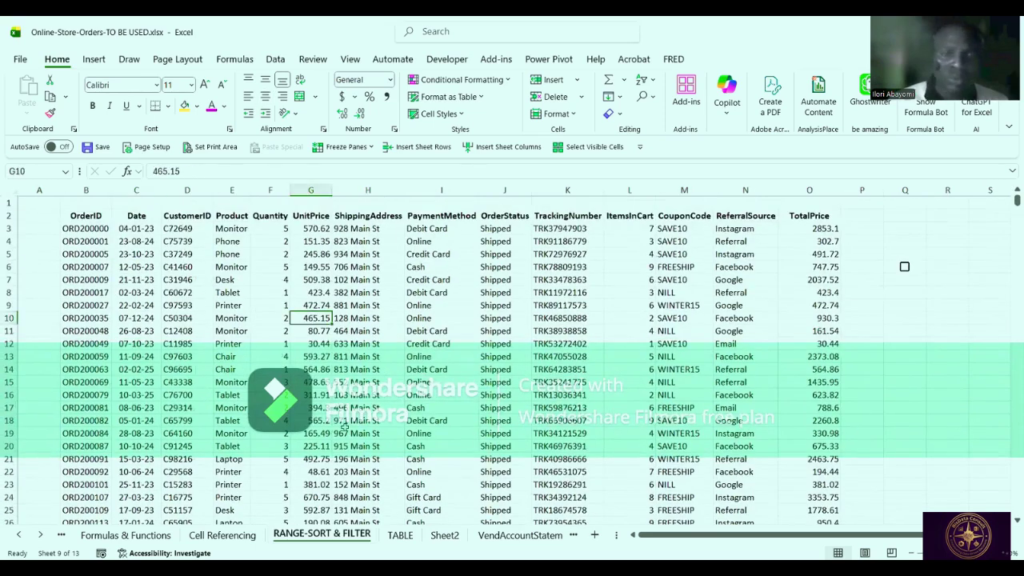
{"action": "left_click", "coordinate": [344, 432]}
{"action": "left_click", "coordinate": [544, 364]}
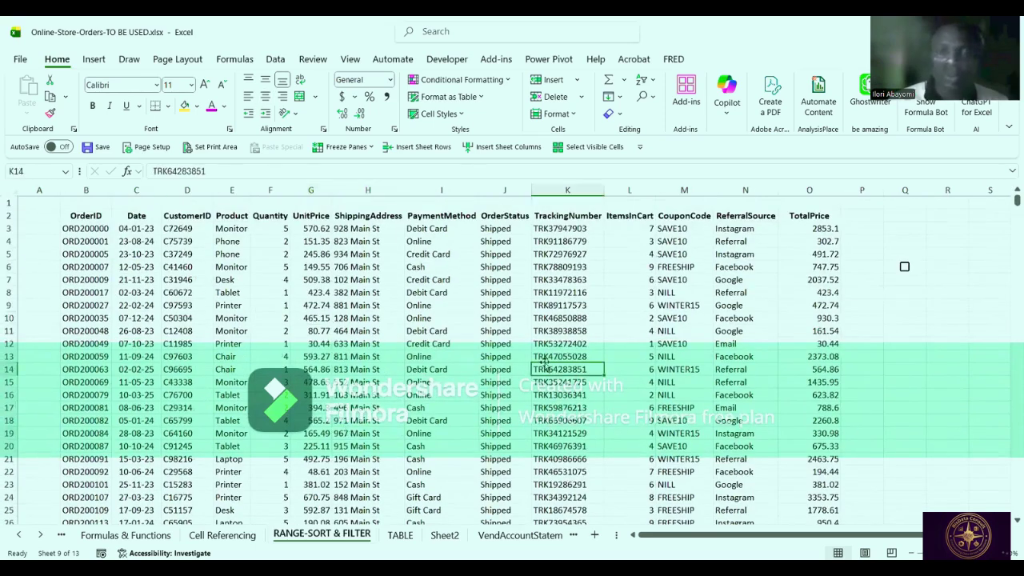
{"action": "scroll", "coordinate": [580, 329], "scroll_direction": "down", "scroll_amount": 1}
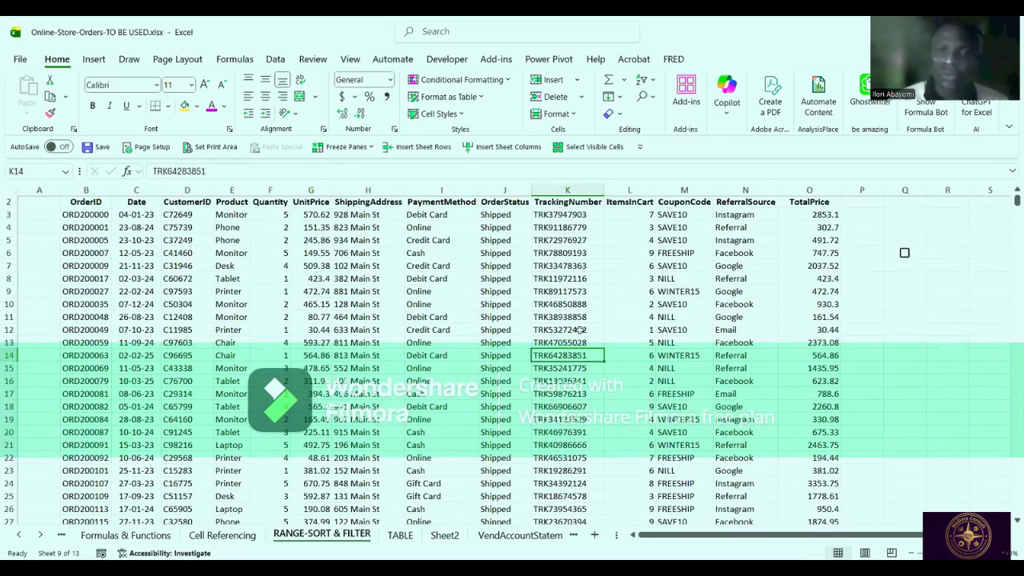
{"action": "scroll", "coordinate": [583, 329], "scroll_direction": "down", "scroll_amount": 2}
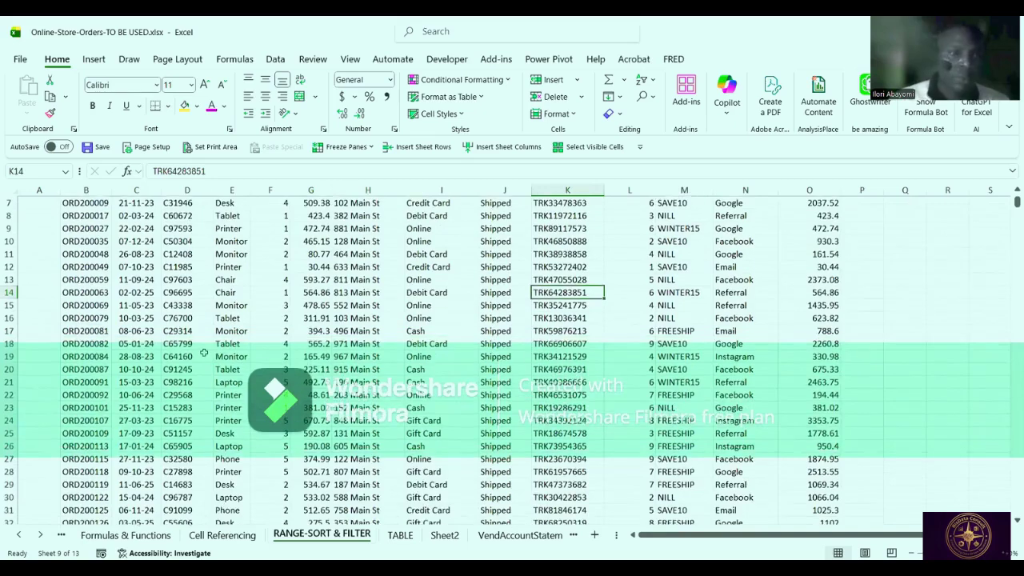
Inspect the end of the order data including the total below it, and return to the header row.
{"action": "left_click", "coordinate": [204, 353]}
{"action": "key", "text": "ctrl+Down"}
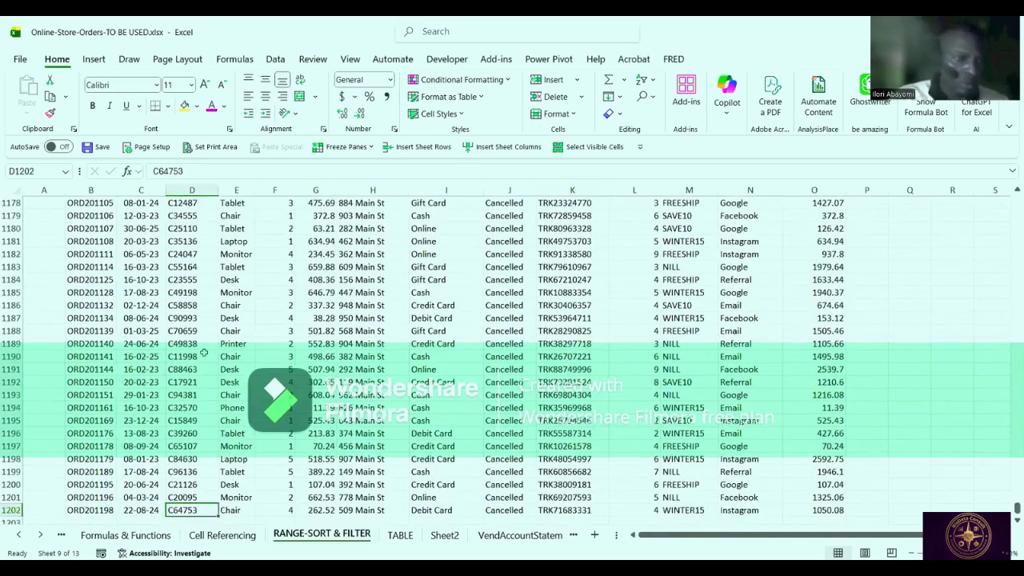
{"action": "scroll", "coordinate": [198, 332], "scroll_direction": "down", "scroll_amount": 2}
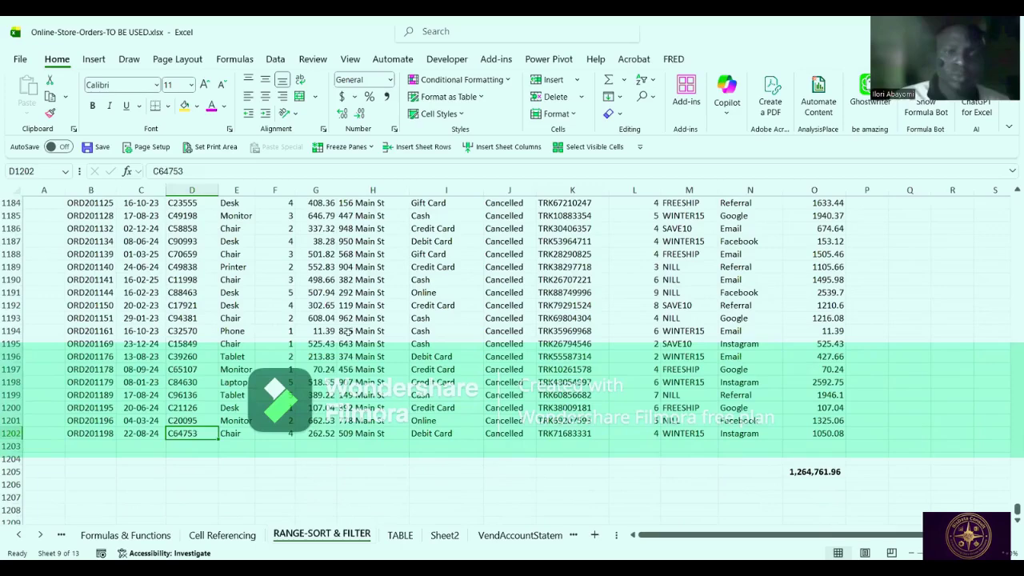
{"action": "left_click", "coordinate": [349, 331]}
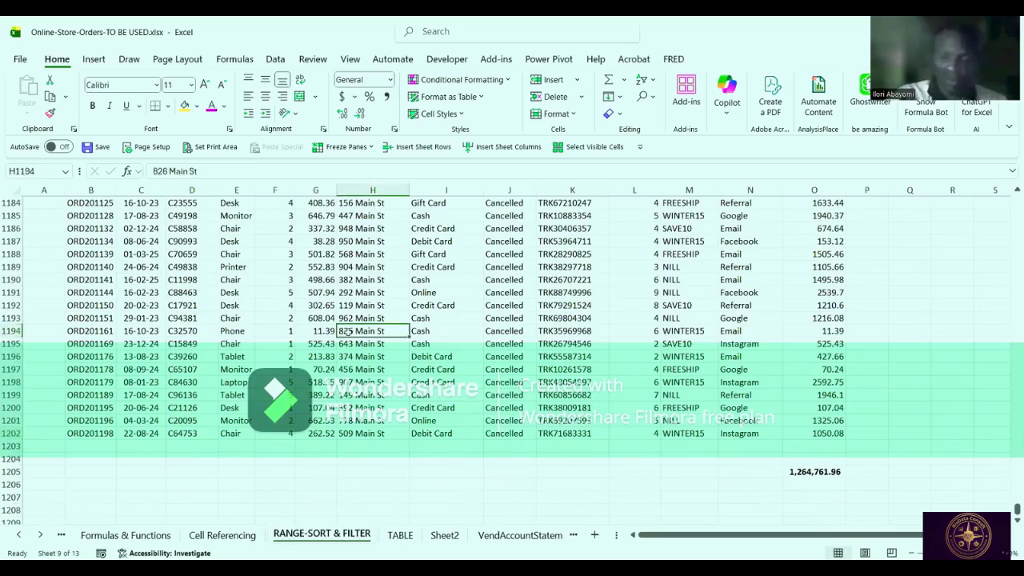
{"action": "key", "text": "ctrl+Up"}
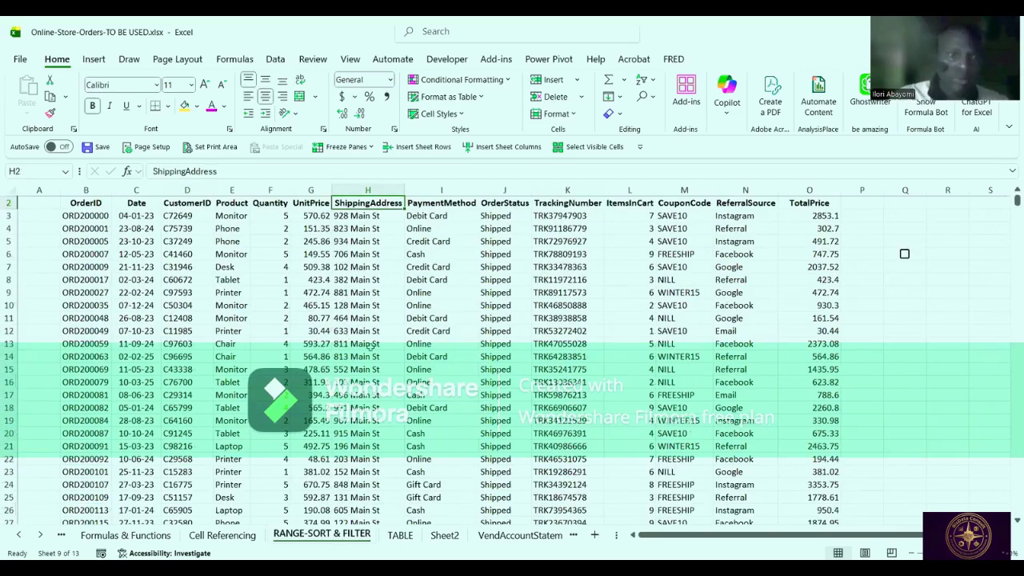
Look through roughly the first 50 rows of orders across the columns from OrderID to TotalPrice.
{"action": "left_click", "coordinate": [314, 308]}
{"action": "scroll", "coordinate": [344, 302], "scroll_direction": "down", "scroll_amount": 1}
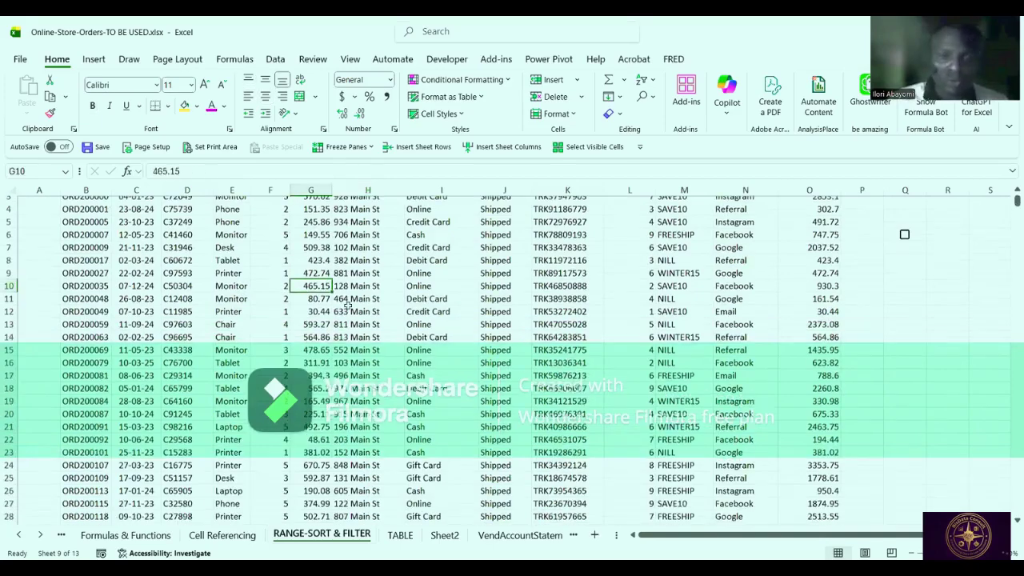
{"action": "scroll", "coordinate": [383, 299], "scroll_direction": "down", "scroll_amount": 6}
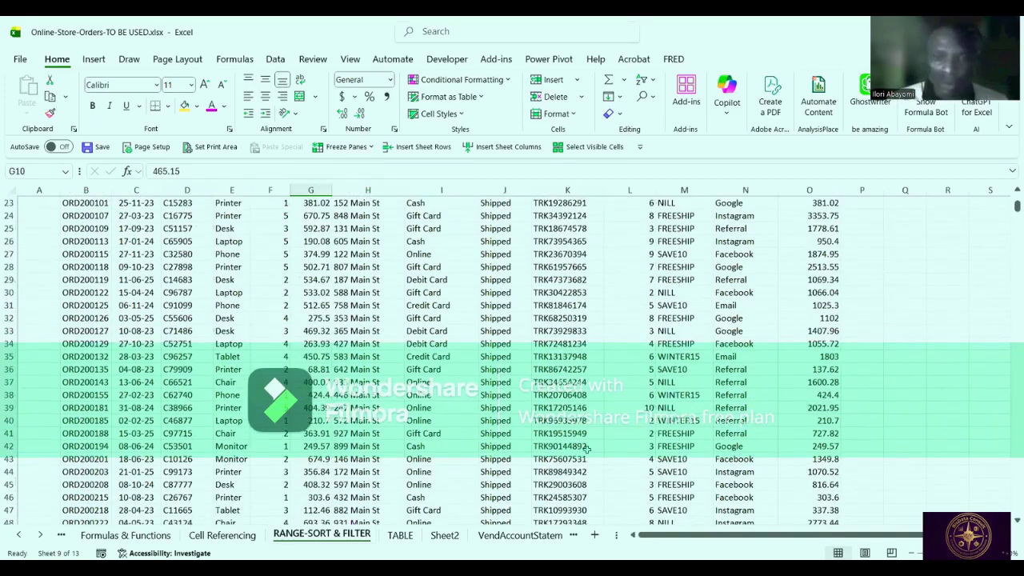
{"action": "scroll", "coordinate": [517, 365], "scroll_direction": "right", "scroll_amount": 1}
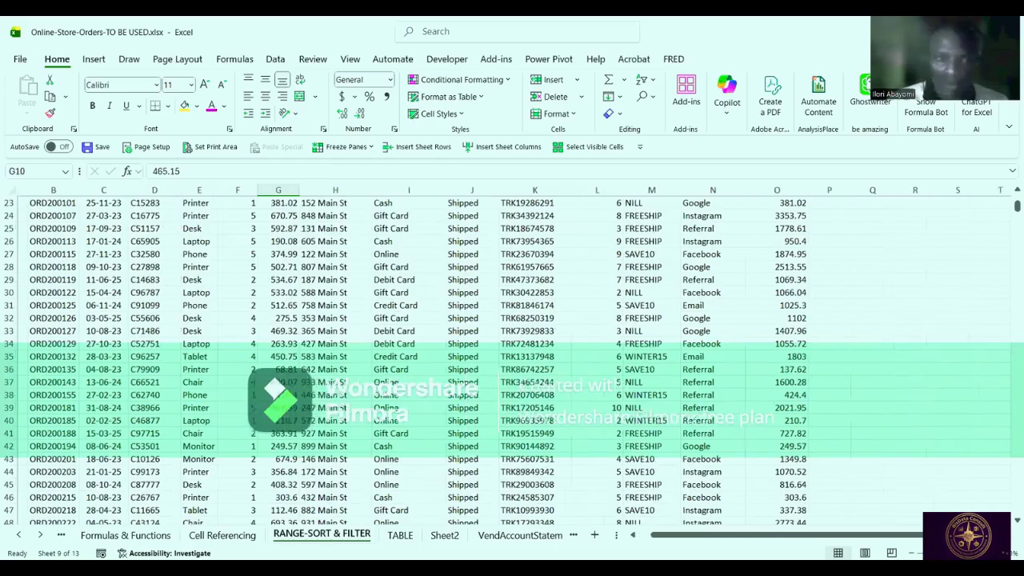
{"action": "scroll", "coordinate": [517, 365], "scroll_direction": "up", "scroll_amount": 1}
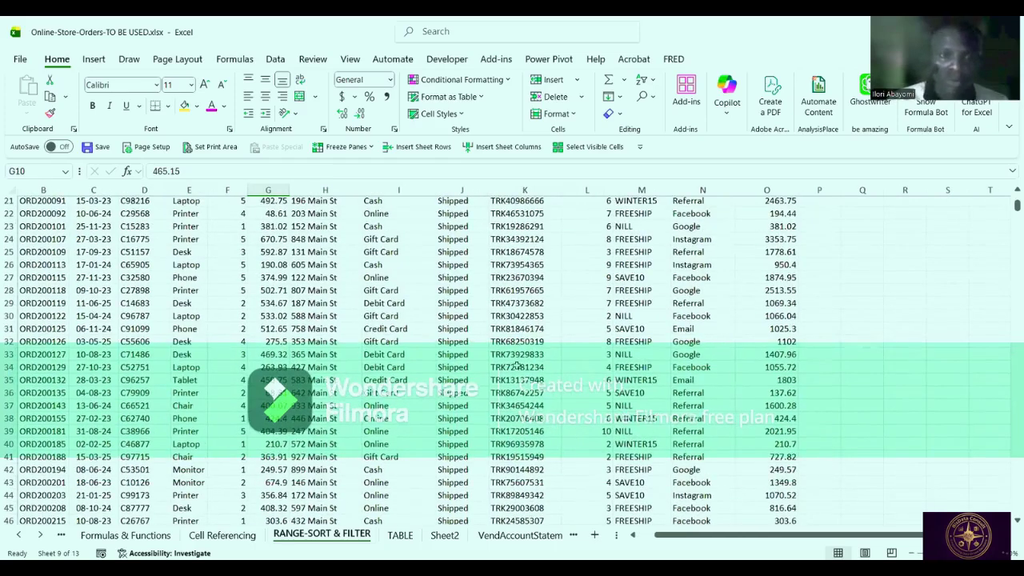
{"action": "scroll", "coordinate": [516, 365], "scroll_direction": "up", "scroll_amount": 7}
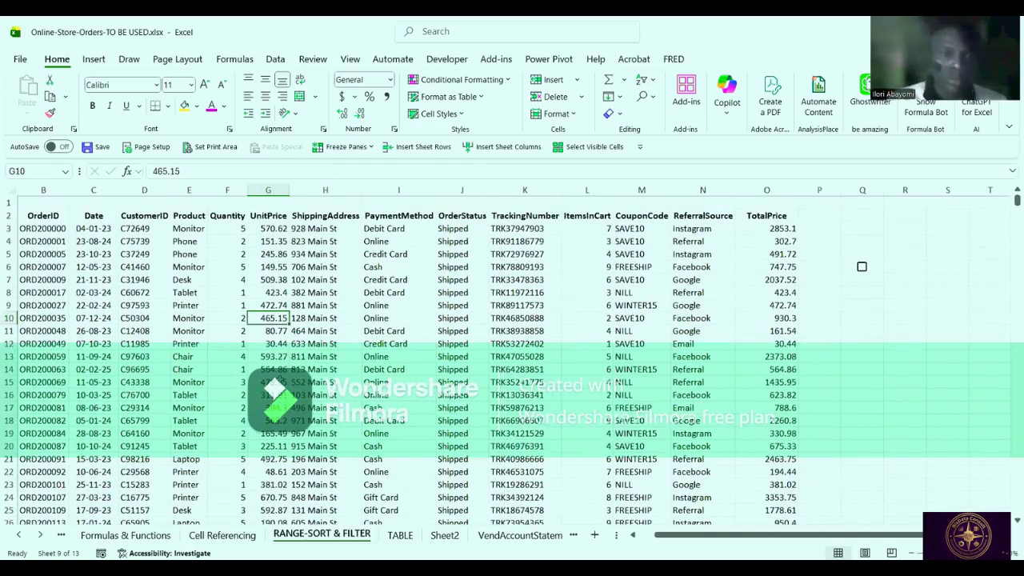
{"action": "left_click", "coordinate": [318, 356]}
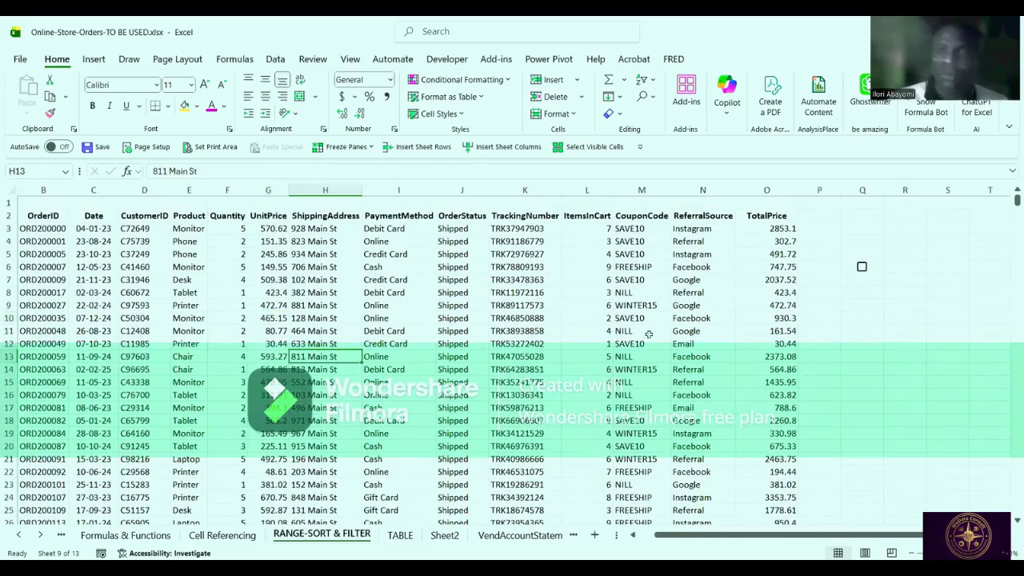
{"action": "left_click", "coordinate": [515, 355]}
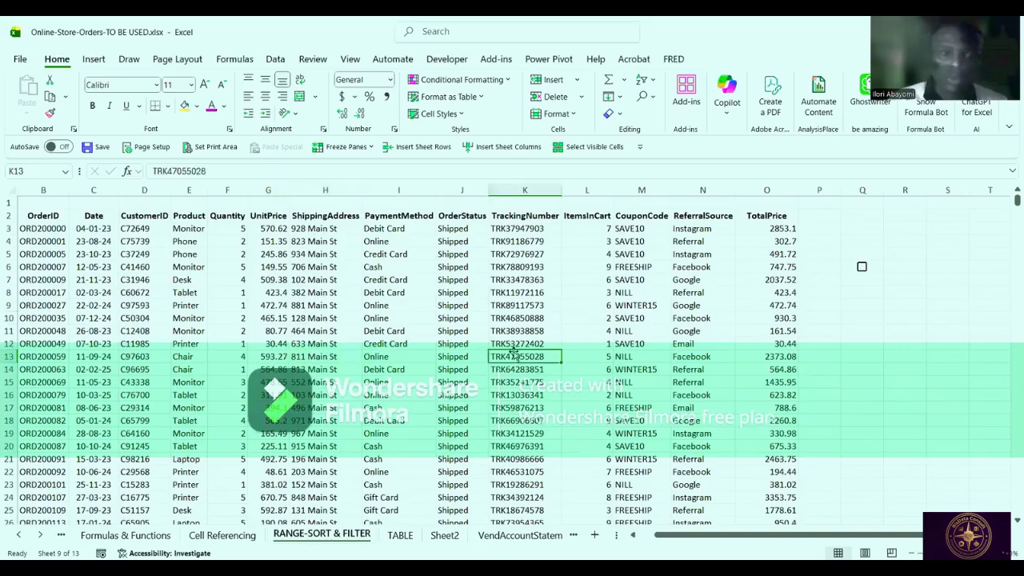
{"action": "scroll", "coordinate": [477, 366], "scroll_direction": "down", "scroll_amount": 1}
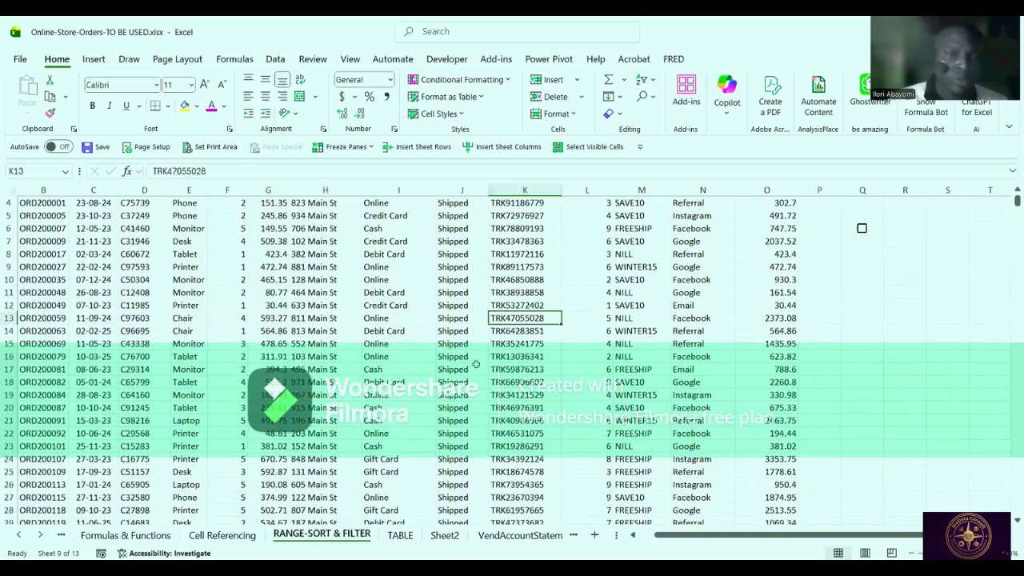
{"action": "scroll", "coordinate": [475, 364], "scroll_direction": "down", "scroll_amount": 7}
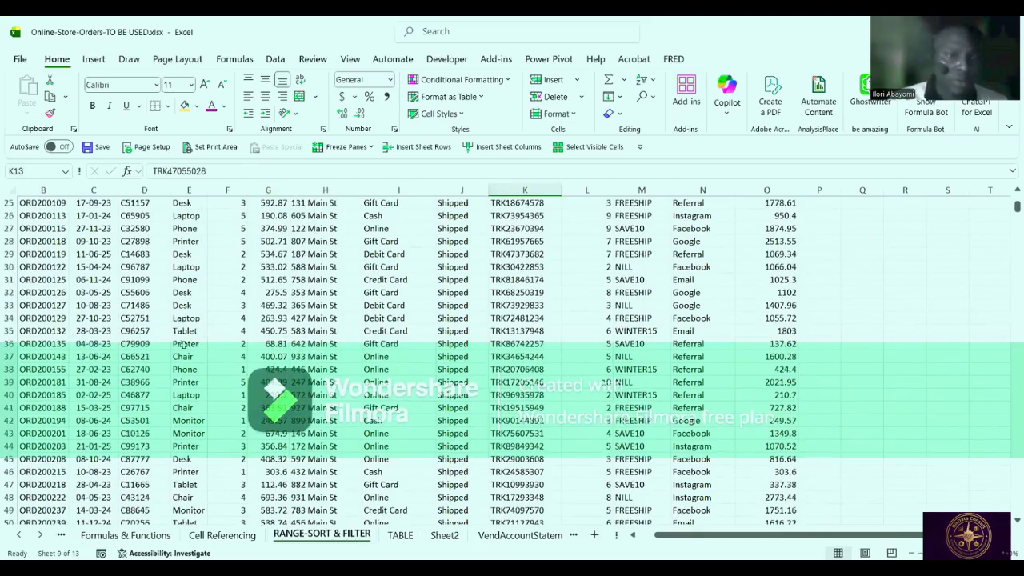
{"action": "left_click", "coordinate": [185, 343]}
{"action": "scroll", "coordinate": [512, 359], "scroll_direction": "up", "scroll_amount": 7}
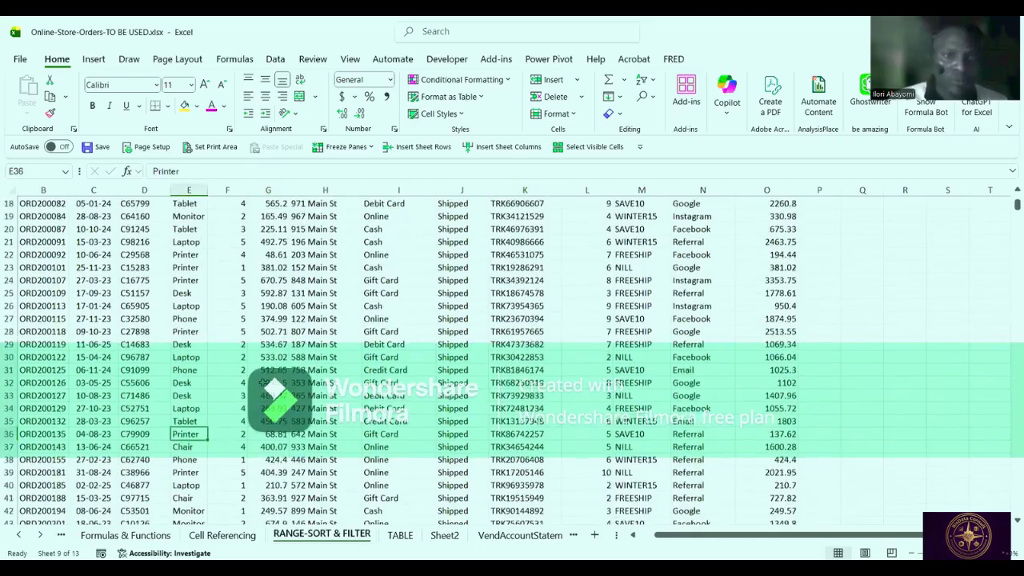
{"action": "scroll", "coordinate": [262, 383], "scroll_direction": "up", "scroll_amount": 1}
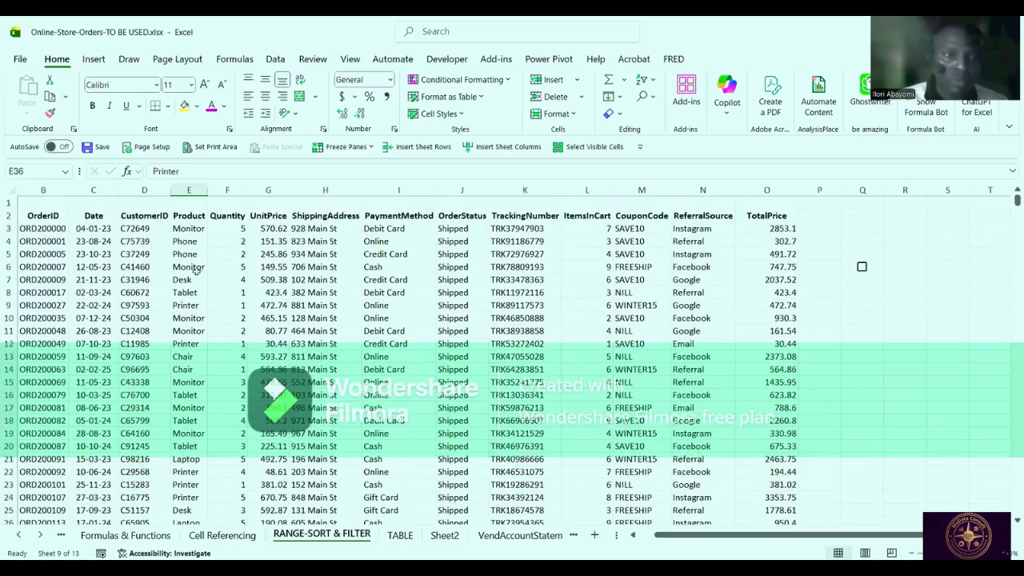
Examine the kinds of entries in the Product and PaymentMethod columns of the shipped orders.
{"action": "left_click", "coordinate": [191, 305]}
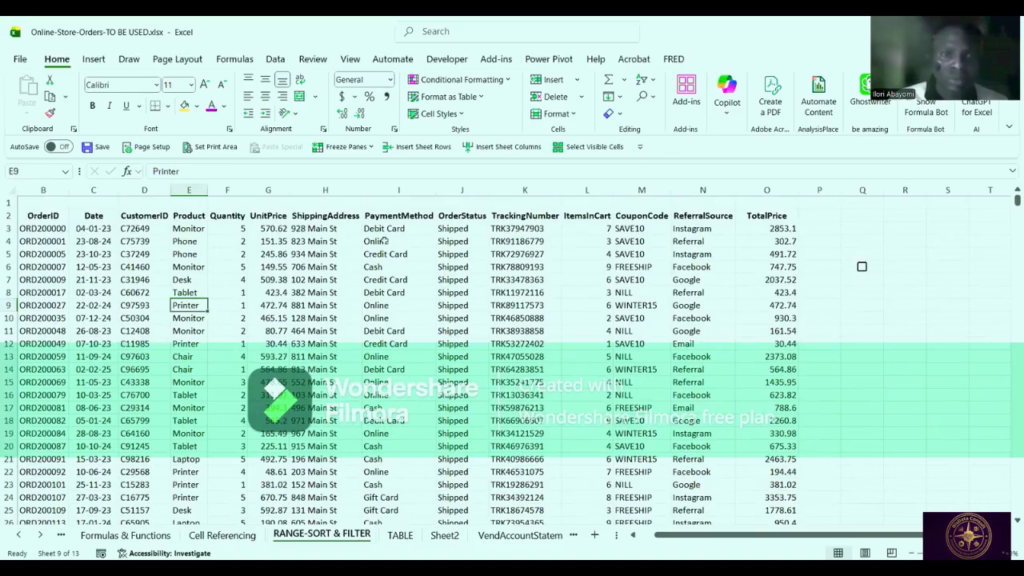
{"action": "left_click", "coordinate": [402, 257]}
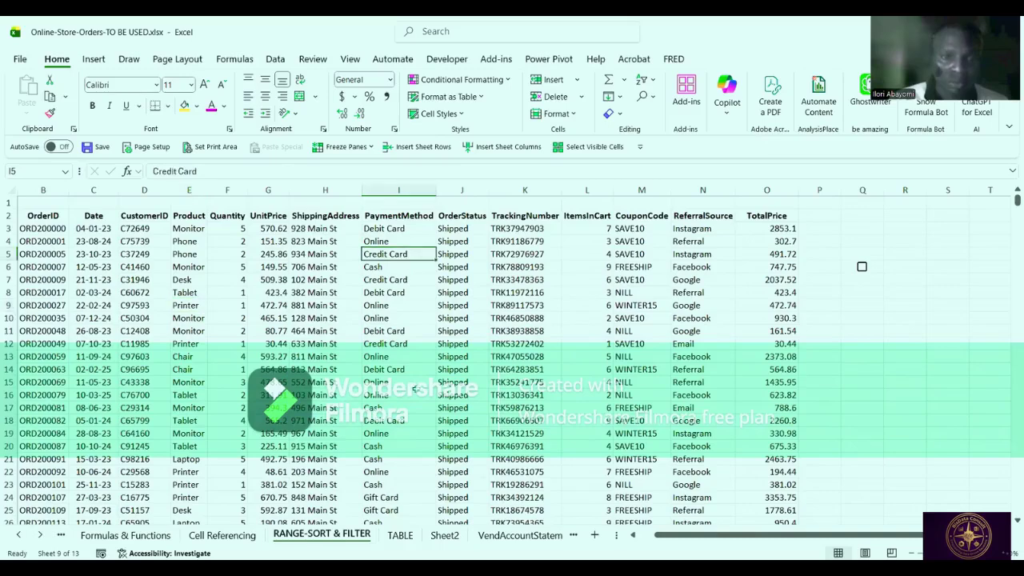
{"action": "left_click", "coordinate": [381, 358]}
{"action": "left_click", "coordinate": [376, 445]}
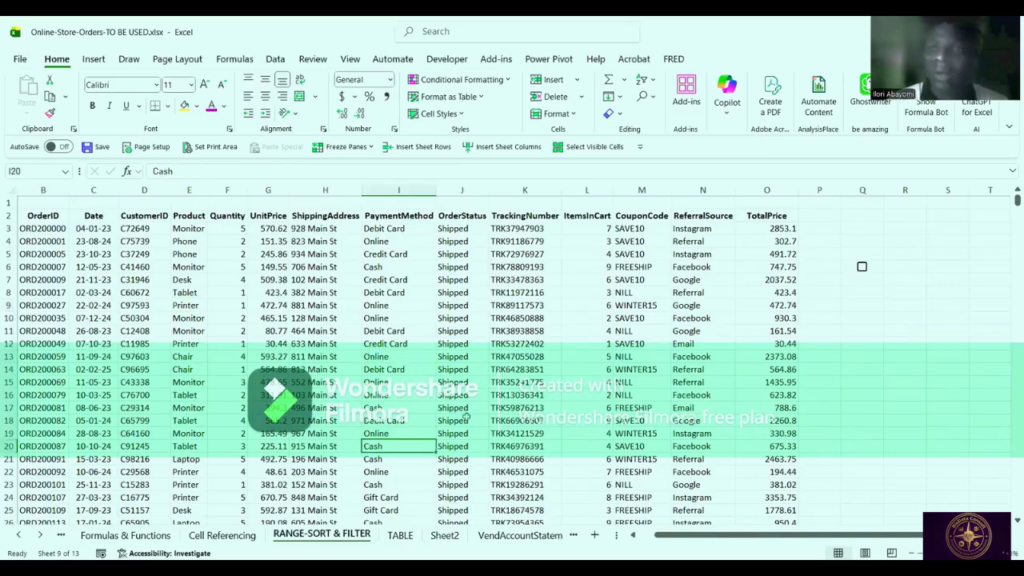
{"action": "left_click", "coordinate": [376, 229]}
{"action": "left_click", "coordinate": [381, 256]}
{"action": "scroll", "coordinate": [400, 350], "scroll_direction": "down", "scroll_amount": 1}
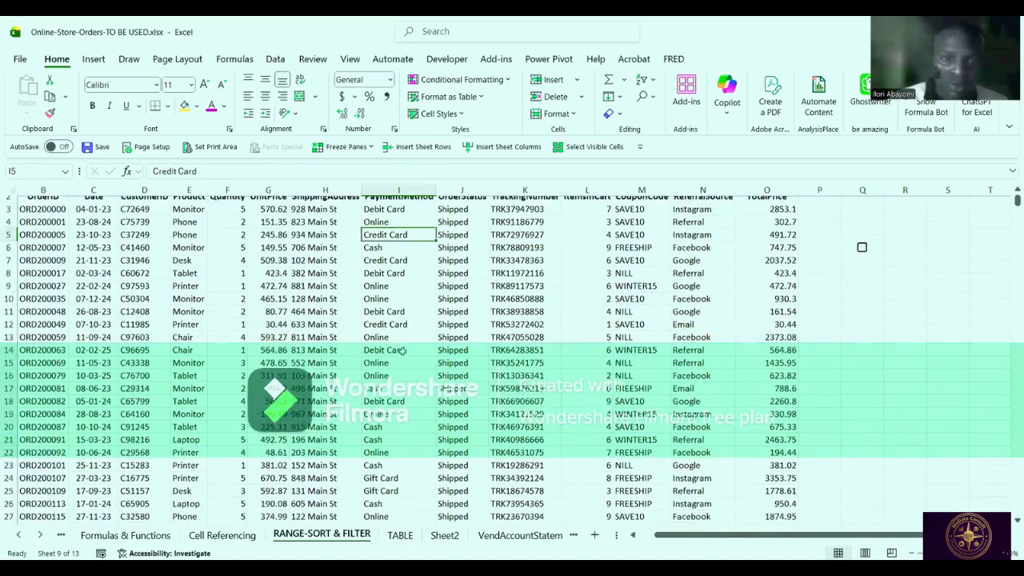
{"action": "scroll", "coordinate": [400, 350], "scroll_direction": "down", "scroll_amount": 8}
{"action": "scroll", "coordinate": [385, 397], "scroll_direction": "down", "scroll_amount": 1}
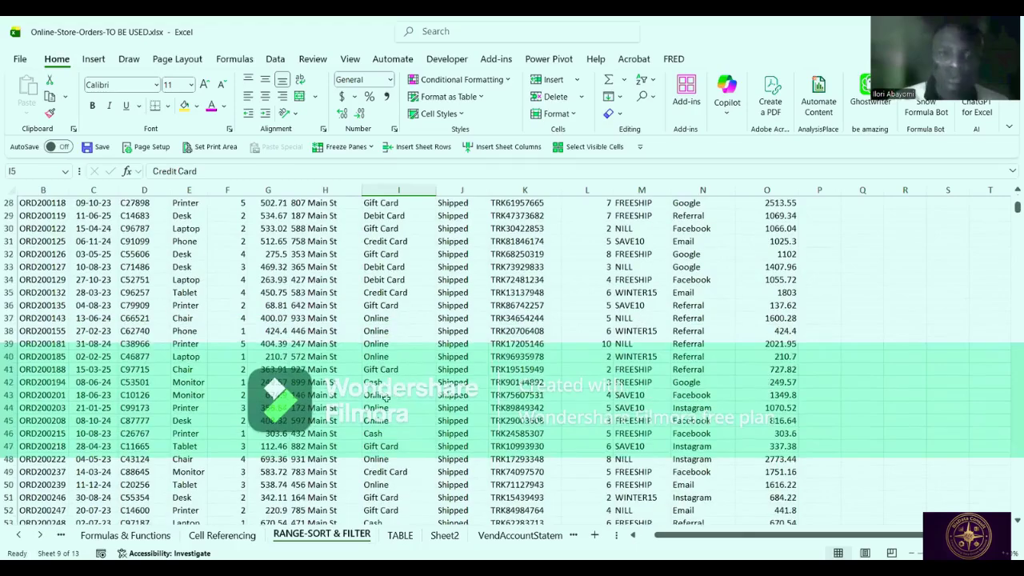
{"action": "scroll", "coordinate": [400, 362], "scroll_direction": "up", "scroll_amount": 5}
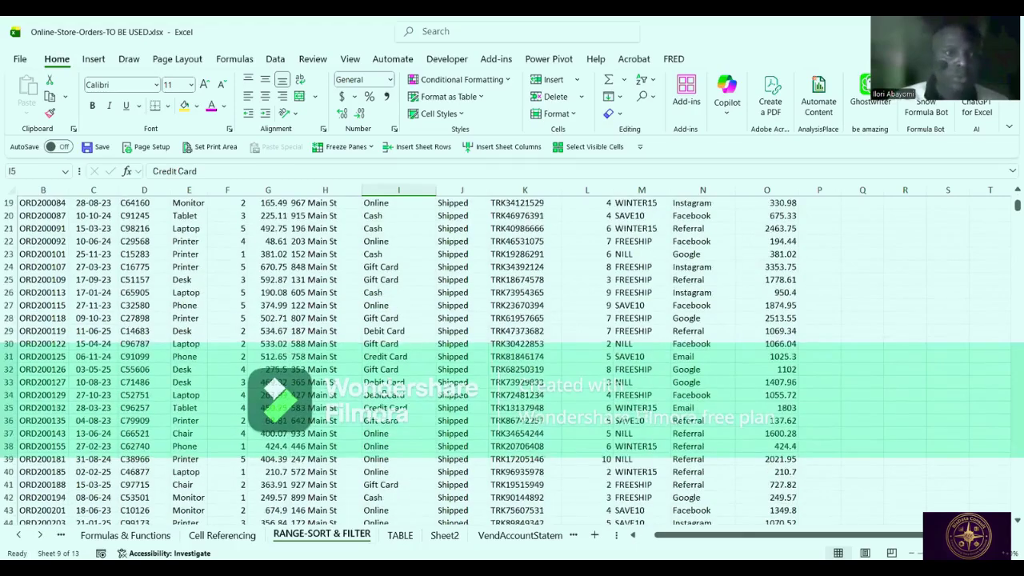
Return to the header row and look over the payment, shipping and tracking entries of the first orders.
{"action": "scroll", "coordinate": [861, 254], "scroll_direction": "up", "scroll_amount": 4}
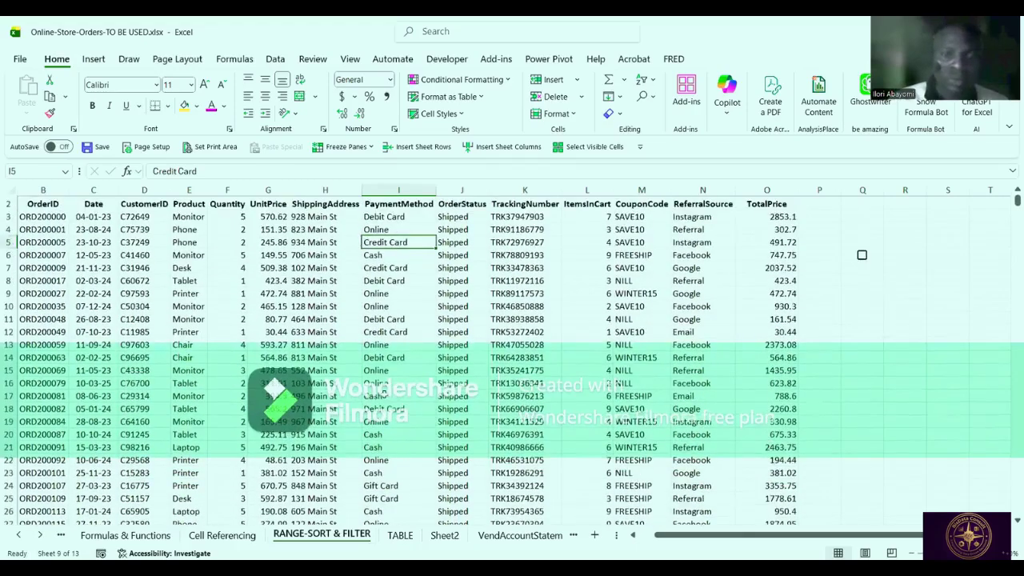
{"action": "scroll", "coordinate": [392, 355], "scroll_direction": "up", "scroll_amount": 1}
{"action": "left_click", "coordinate": [392, 356]}
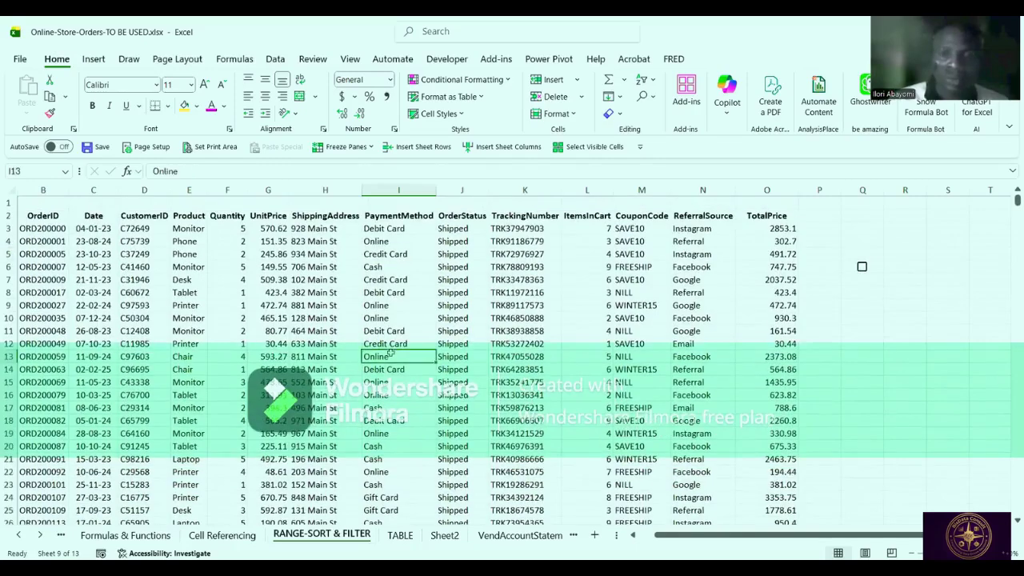
{"action": "left_click", "coordinate": [504, 343]}
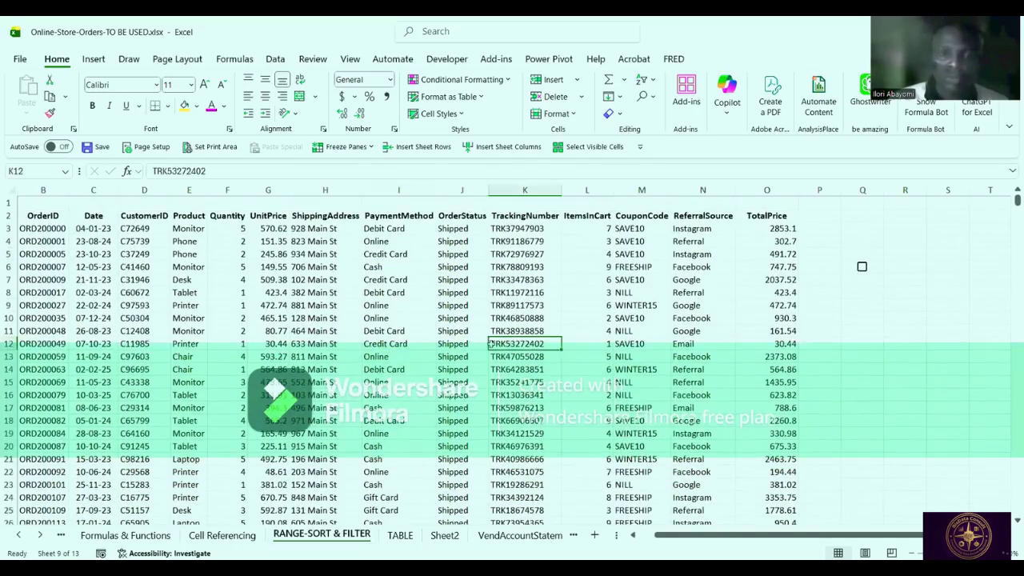
{"action": "left_click", "coordinate": [383, 345]}
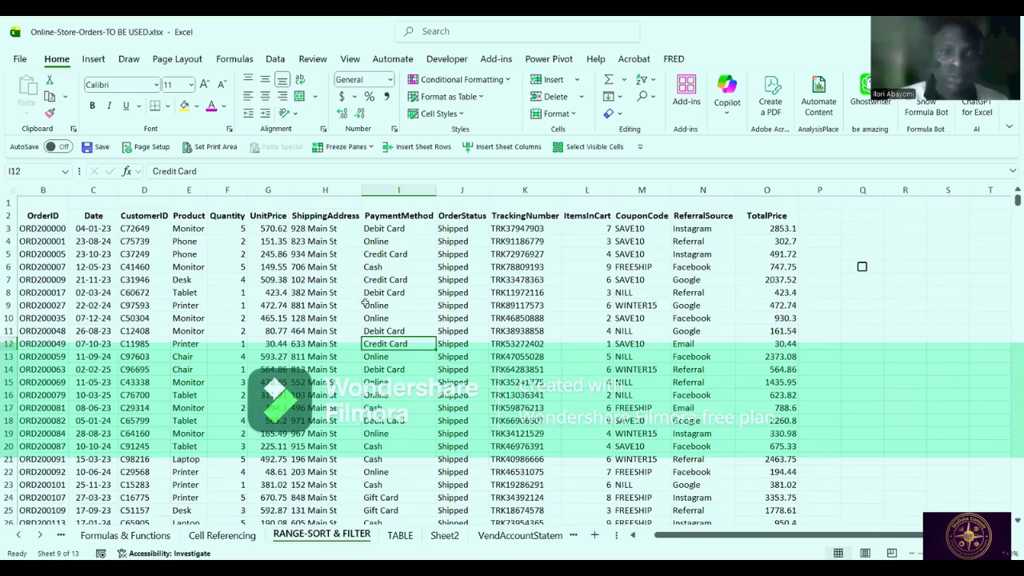
{"action": "left_click", "coordinate": [149, 267]}
{"action": "left_click", "coordinate": [325, 326]}
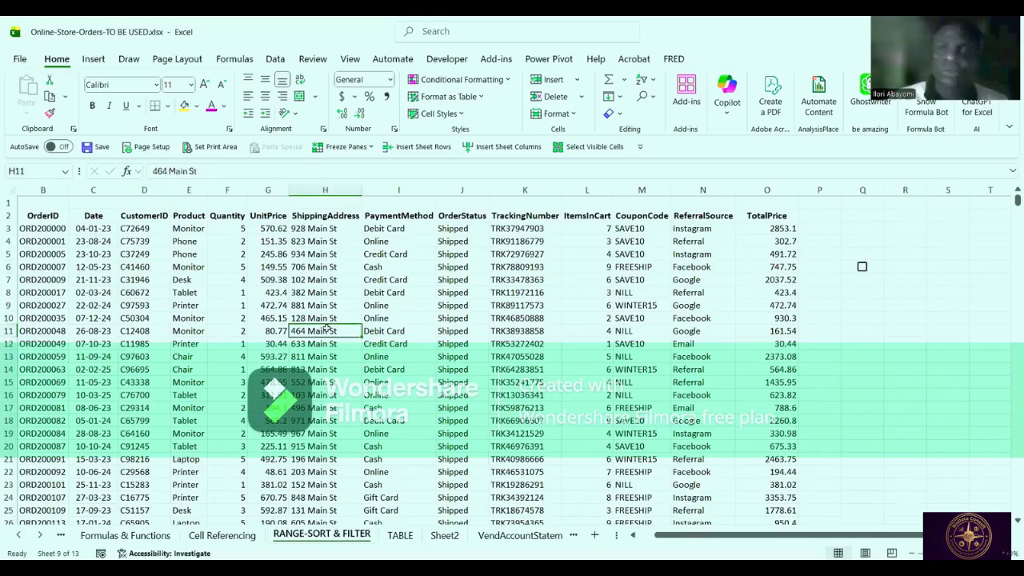
{"action": "left_click", "coordinate": [506, 294]}
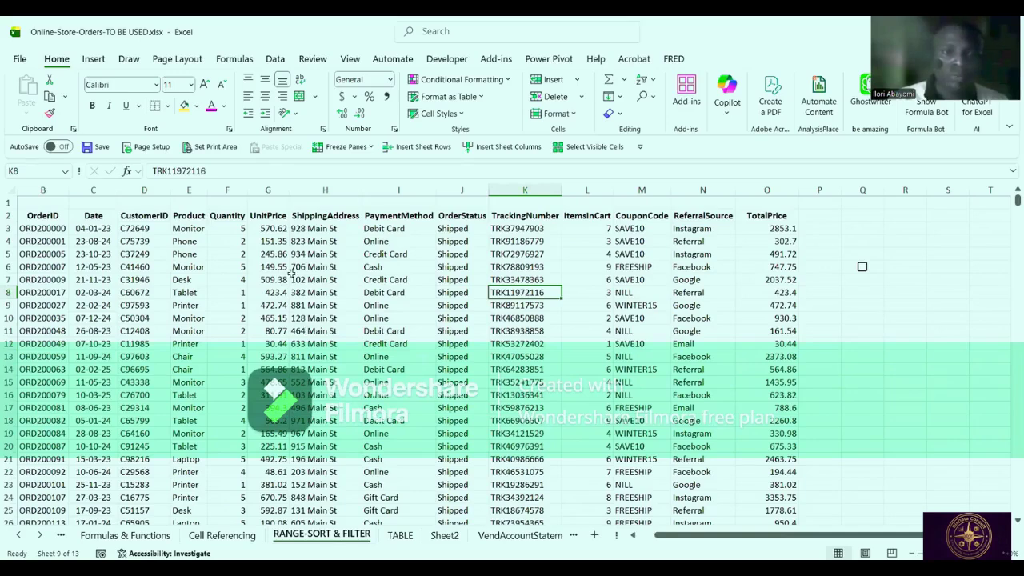
Examine the first order across row 3 from UnitPrice to OrderStatus, and the first entries in the UnitPrice and Date columns.
{"action": "left_click_drag", "start_coordinate": [280, 230], "coordinate": [441, 229]}
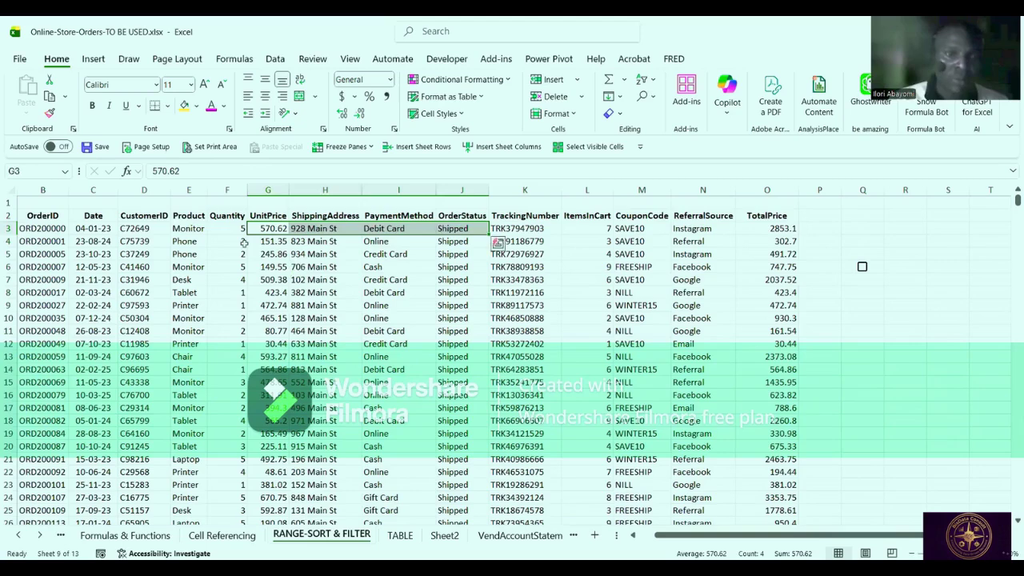
{"action": "left_click_drag", "start_coordinate": [265, 228], "coordinate": [272, 274]}
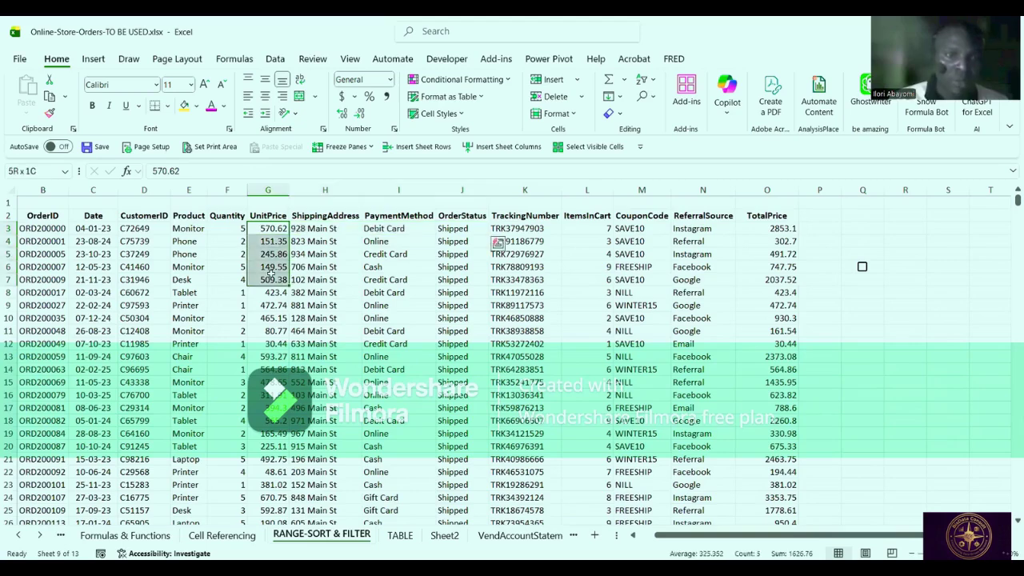
{"action": "left_click", "coordinate": [89, 228]}
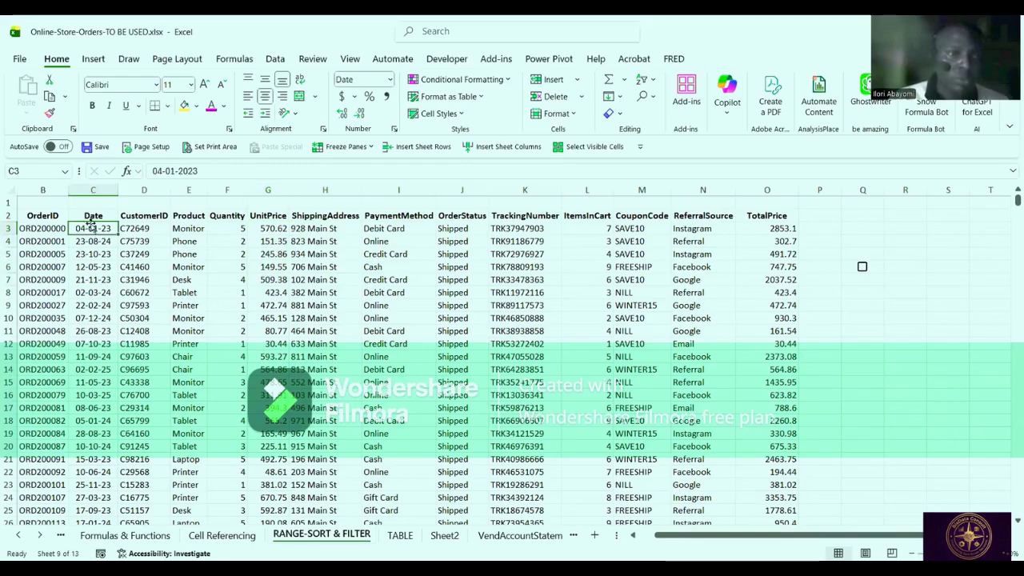
{"action": "left_click", "coordinate": [498, 308]}
Review the column headers in row 2 from OrderID through ShippingAddress.
{"action": "left_click", "coordinate": [98, 213]}
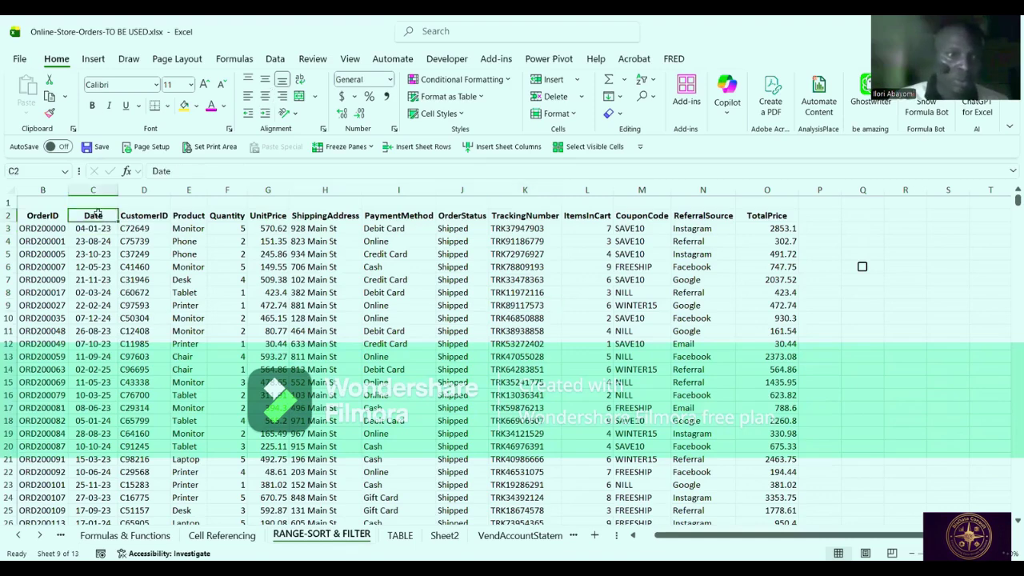
{"action": "left_click", "coordinate": [39, 215]}
{"action": "left_click", "coordinate": [147, 210]}
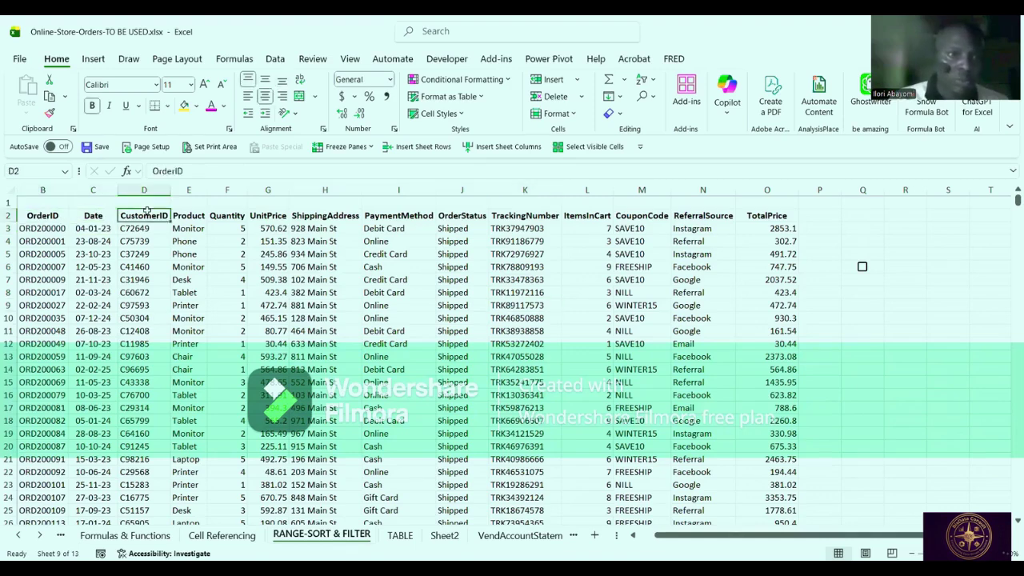
{"action": "left_click", "coordinate": [191, 216]}
{"action": "left_click", "coordinate": [257, 215]}
{"action": "left_click", "coordinate": [343, 218]}
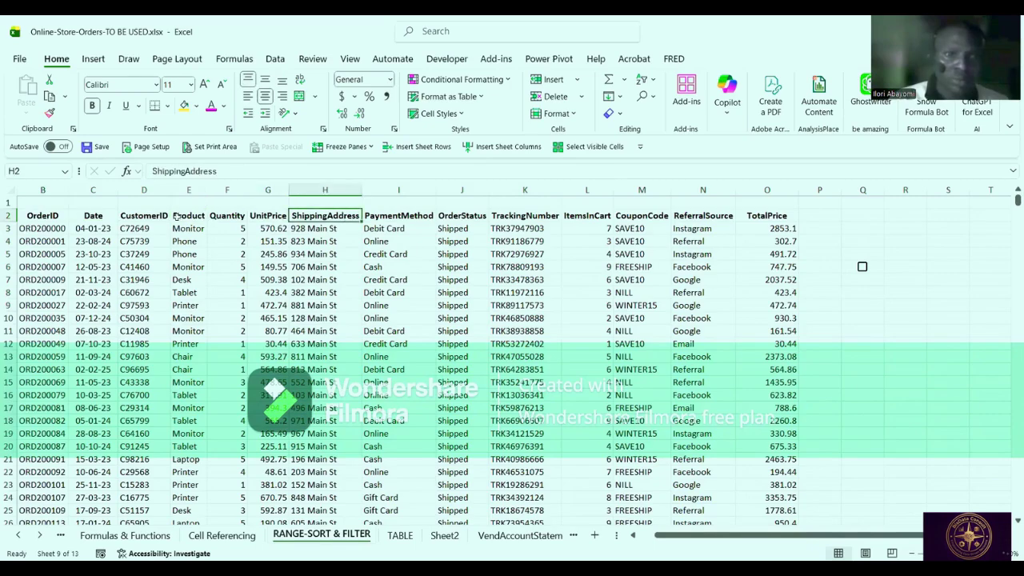
{"action": "left_click", "coordinate": [40, 222]}
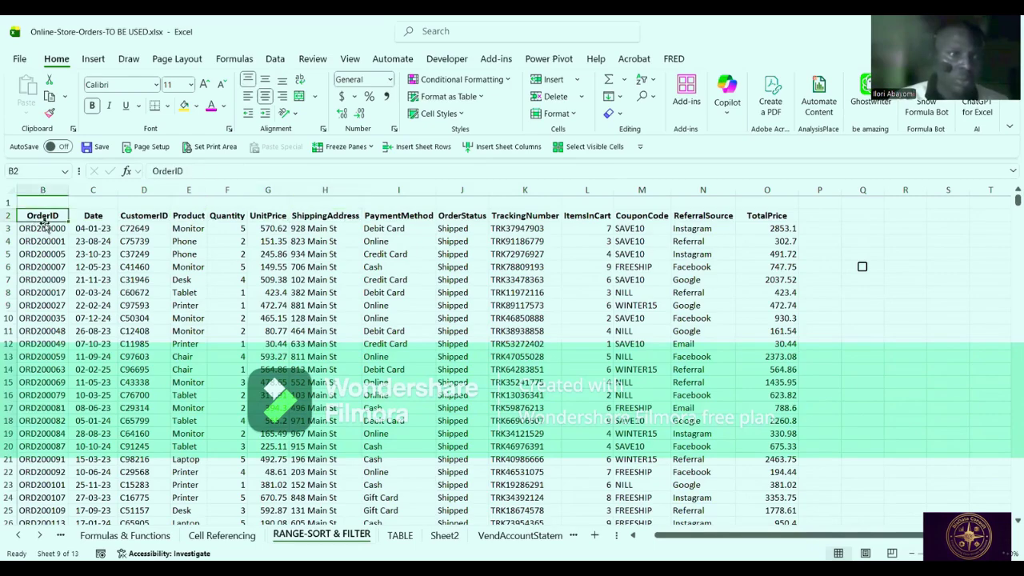
{"action": "left_click", "coordinate": [112, 217]}
{"action": "left_click", "coordinate": [156, 220]}
{"action": "left_click", "coordinate": [370, 307]}
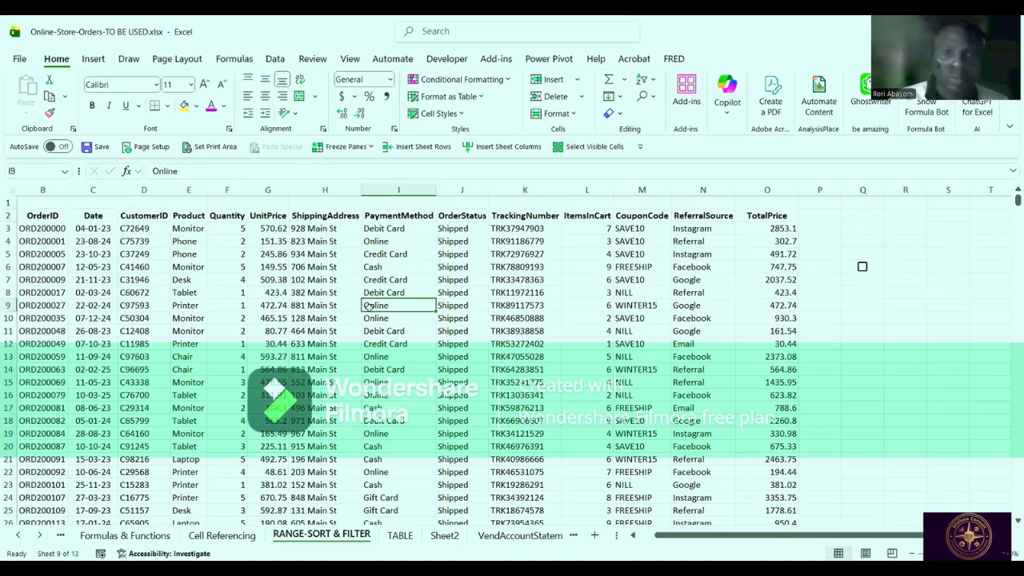
{"action": "scroll", "coordinate": [372, 312], "scroll_direction": "down", "scroll_amount": 1}
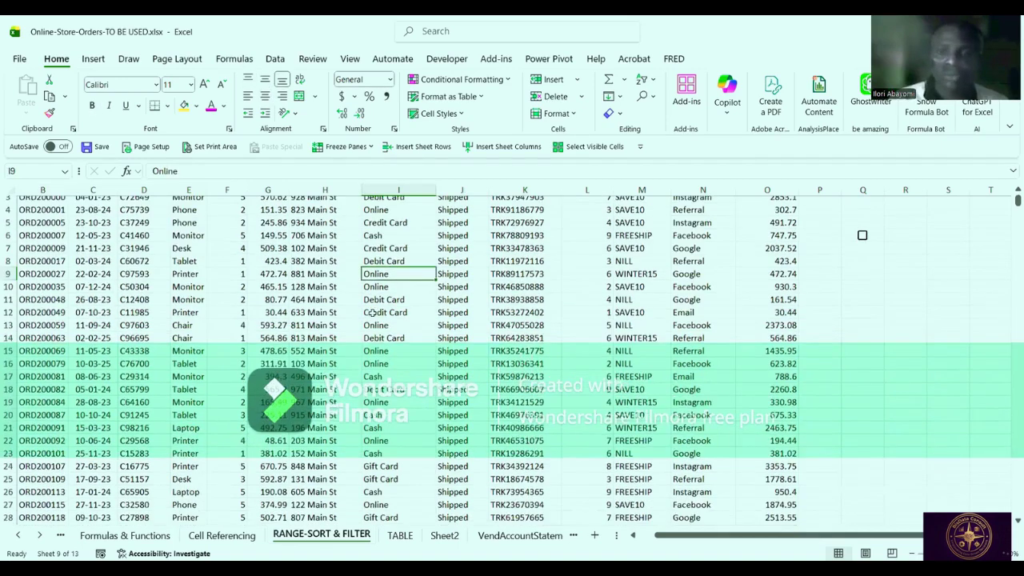
{"action": "scroll", "coordinate": [372, 312], "scroll_direction": "down", "scroll_amount": 4}
{"action": "scroll", "coordinate": [375, 316], "scroll_direction": "up", "scroll_amount": 3}
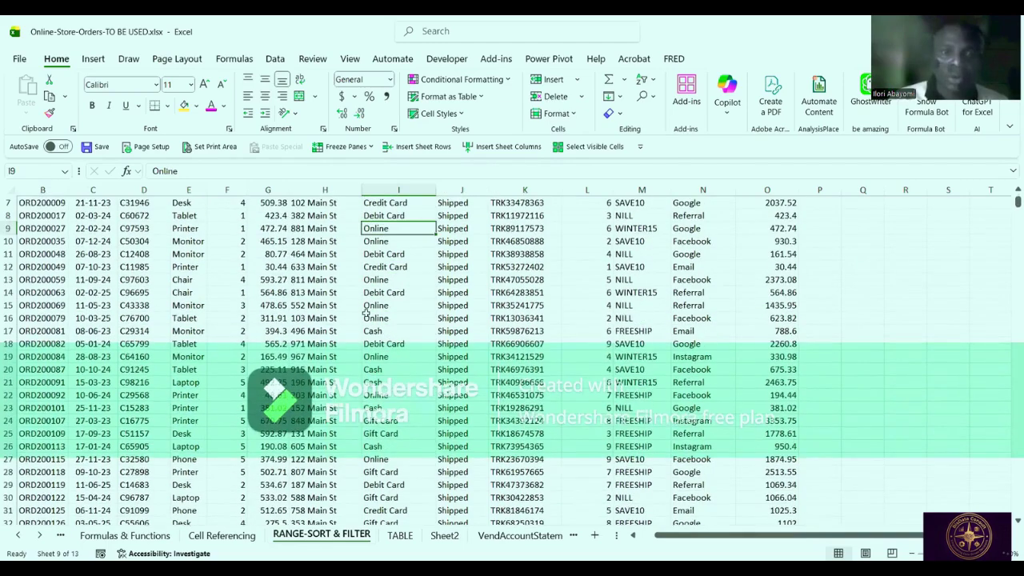
{"action": "left_click", "coordinate": [381, 318]}
{"action": "scroll", "coordinate": [382, 316], "scroll_direction": "up", "scroll_amount": 2}
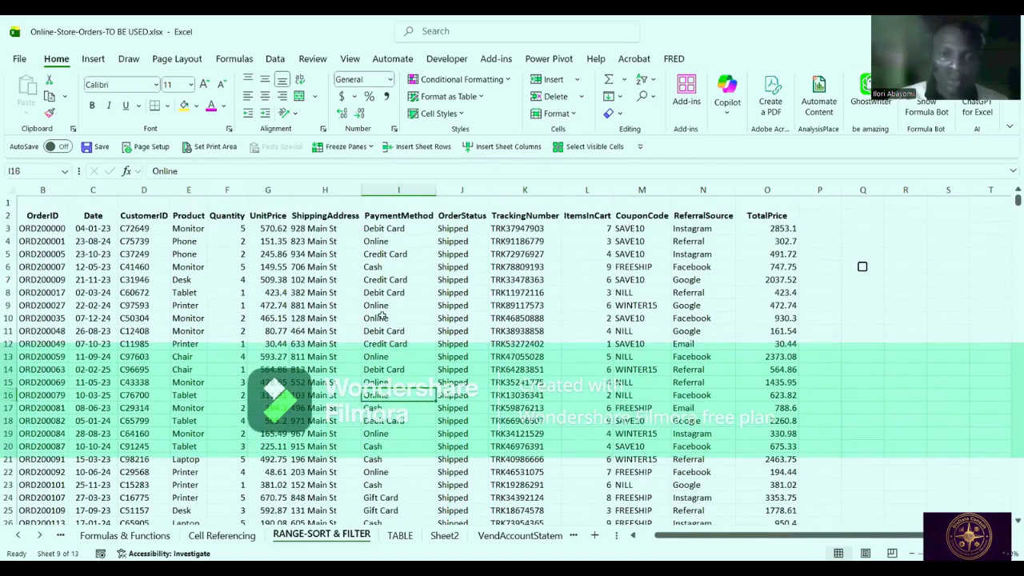
{"action": "left_click", "coordinate": [521, 307]}
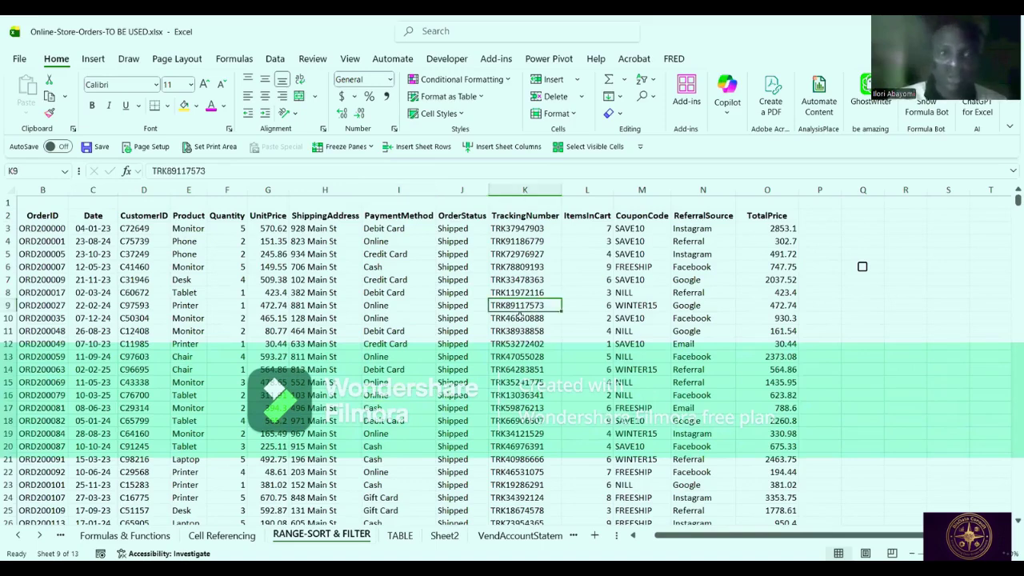
{"action": "left_click", "coordinate": [241, 343]}
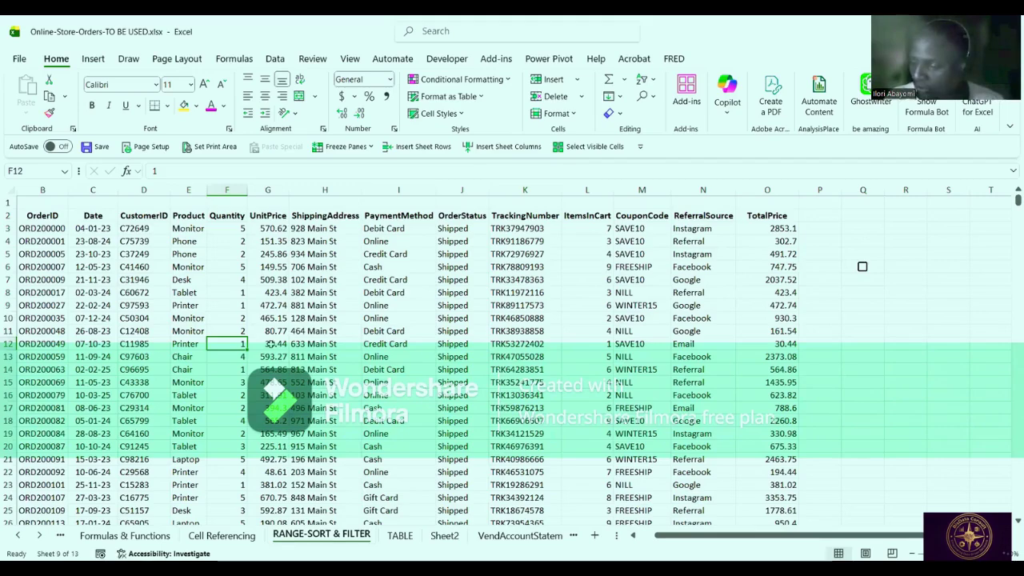
{"action": "left_click", "coordinate": [374, 334]}
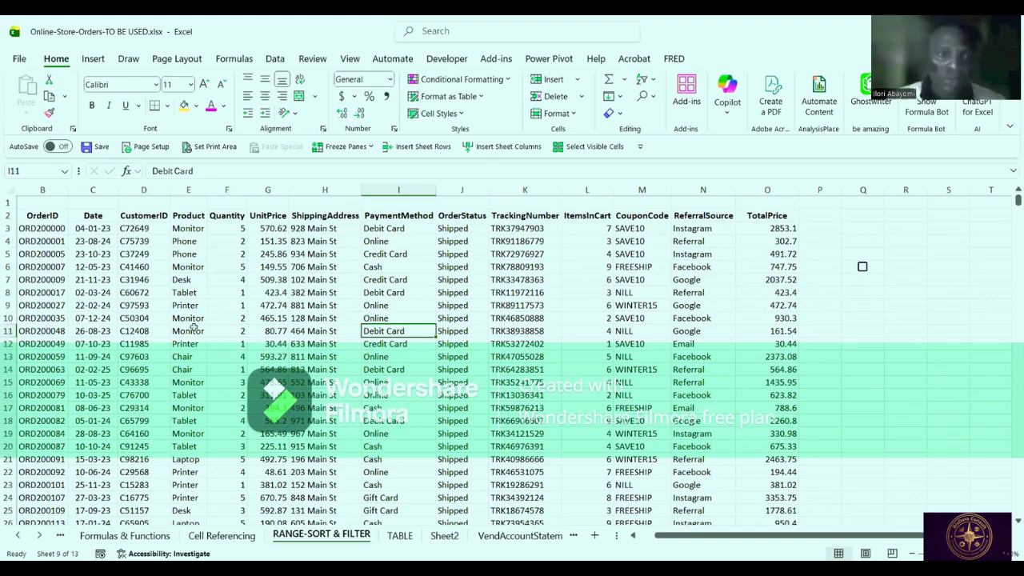
{"action": "left_click", "coordinate": [187, 329]}
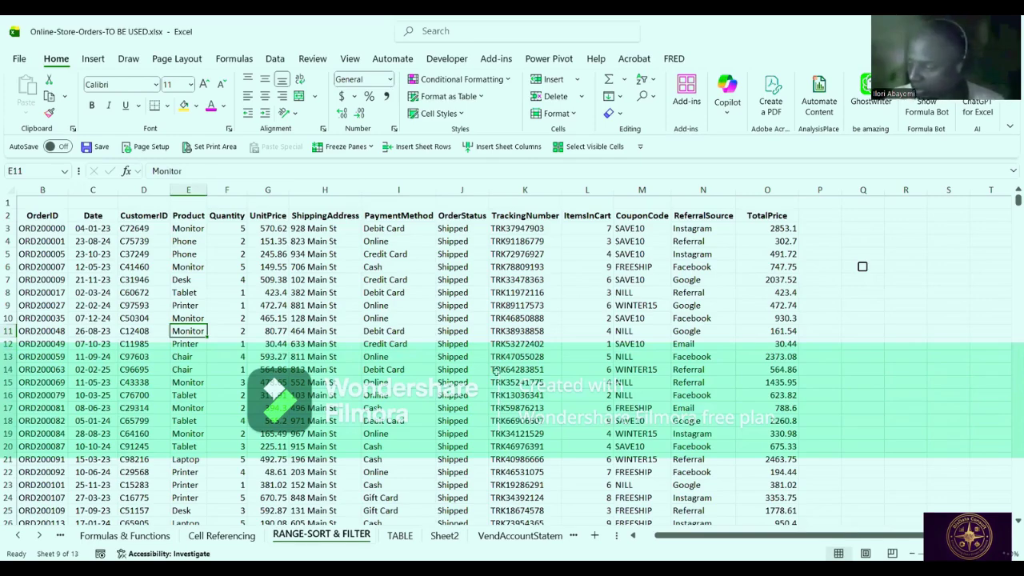
{"action": "left_click", "coordinate": [496, 370]}
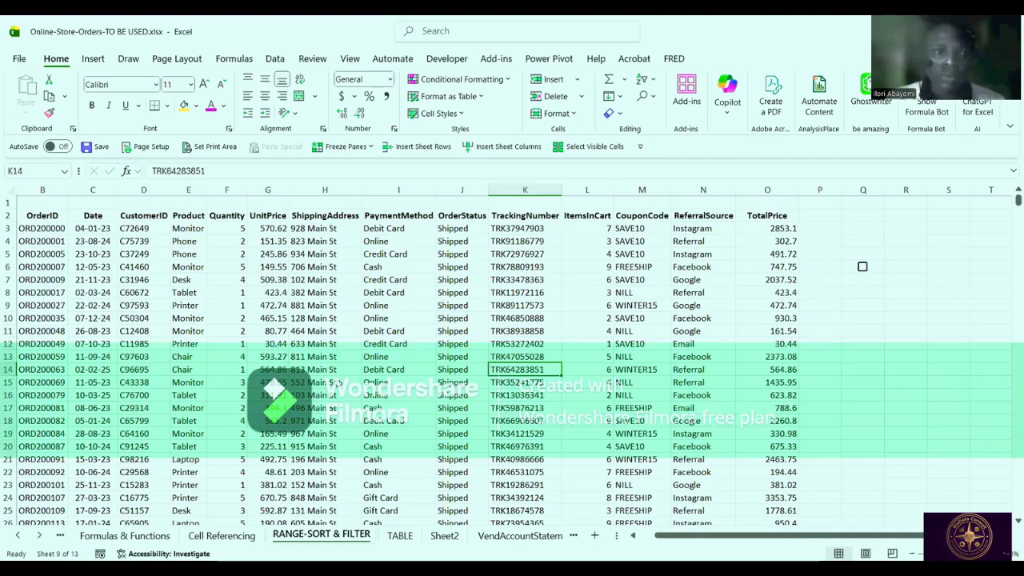
{"action": "left_click", "coordinate": [337, 382]}
{"action": "left_click", "coordinate": [280, 343]}
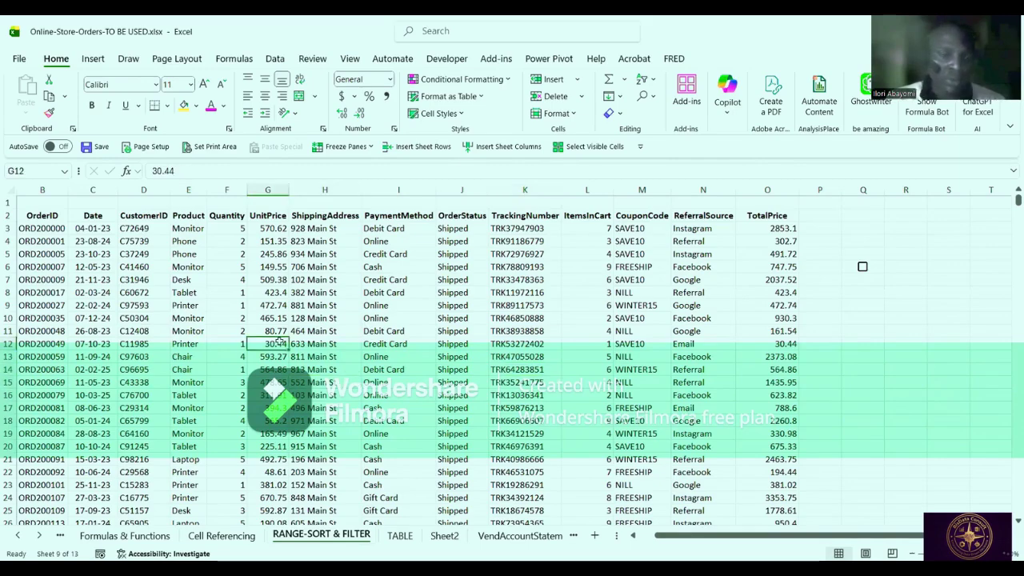
Select the whole order range from the OrderID header down to the last TotalPrice row to view its extent.
{"action": "left_click_drag", "start_coordinate": [39, 218], "coordinate": [876, 308]}
{"action": "left_click_drag", "start_coordinate": [793, 452], "coordinate": [792, 466]}
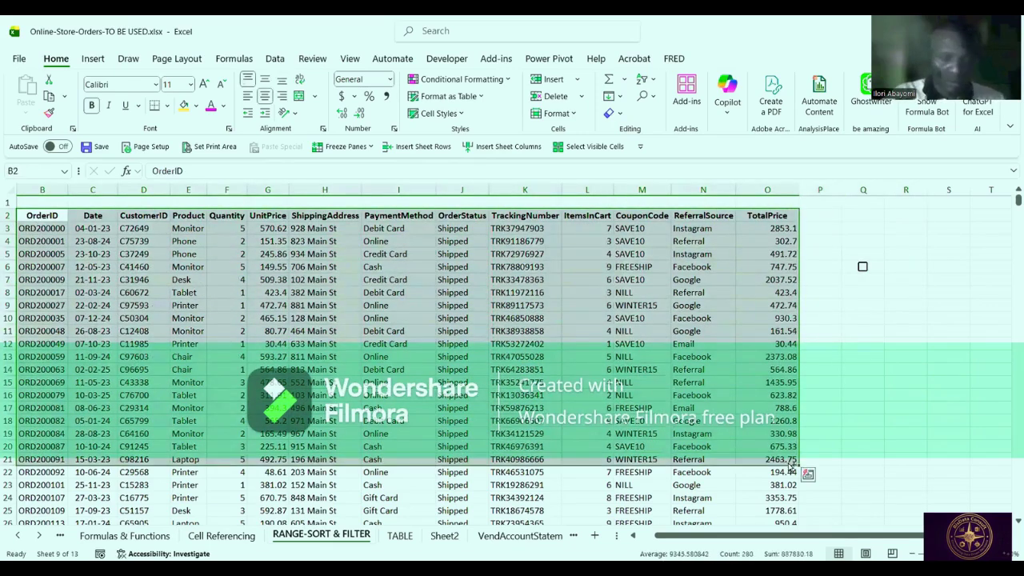
{"action": "key", "text": "ctrl+shift+Down"}
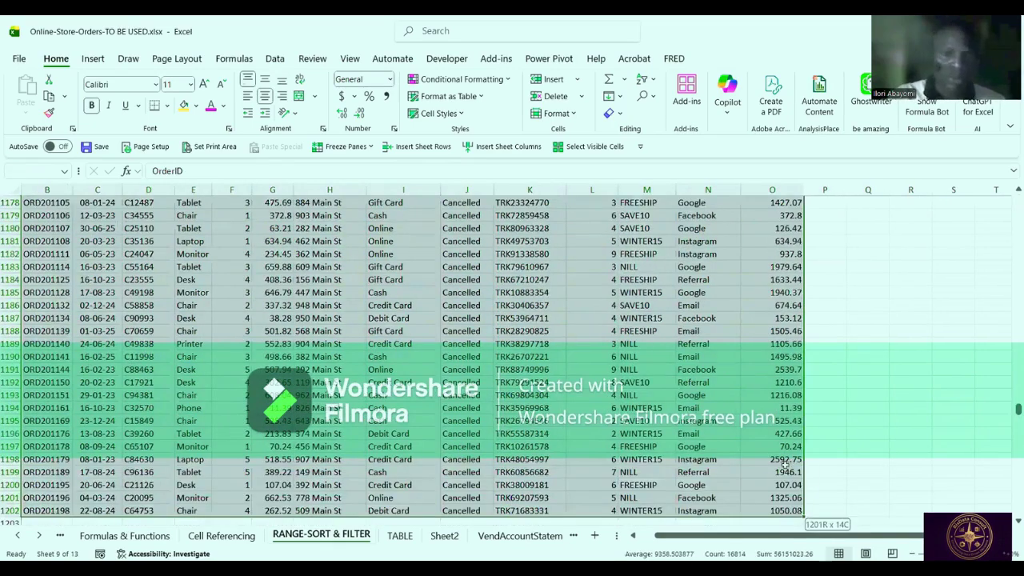
{"action": "scroll", "coordinate": [787, 466], "scroll_direction": "up", "scroll_amount": 2}
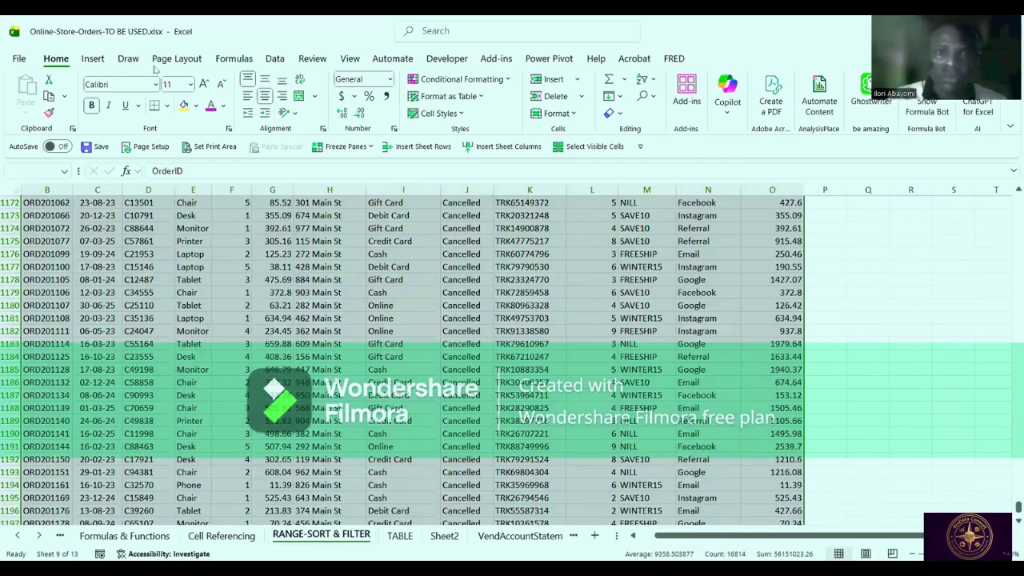
{"action": "key", "text": "Escape"}
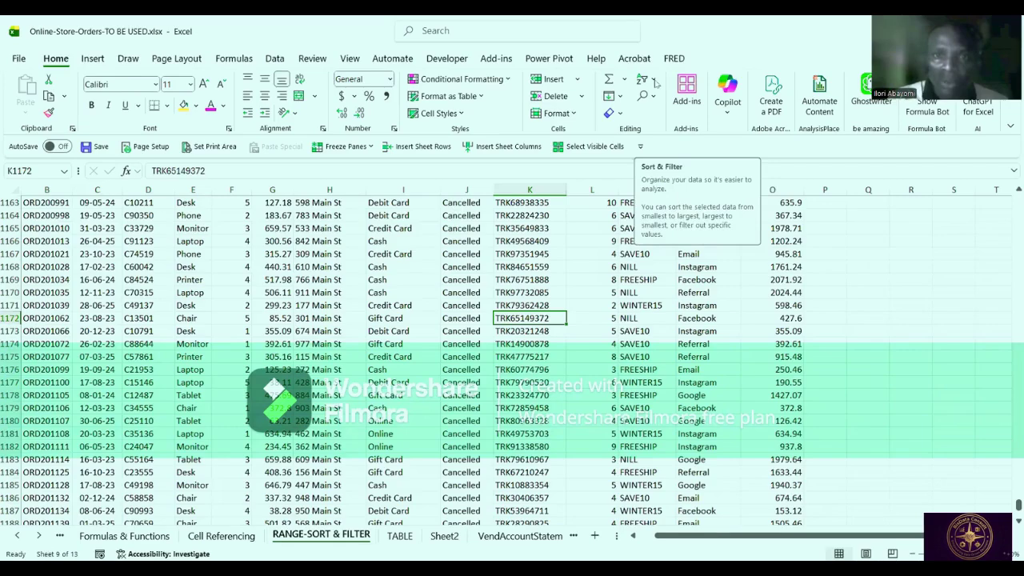
View the available Sort & Filter options, and return to the first orders under the header row.
{"action": "left_click", "coordinate": [655, 82]}
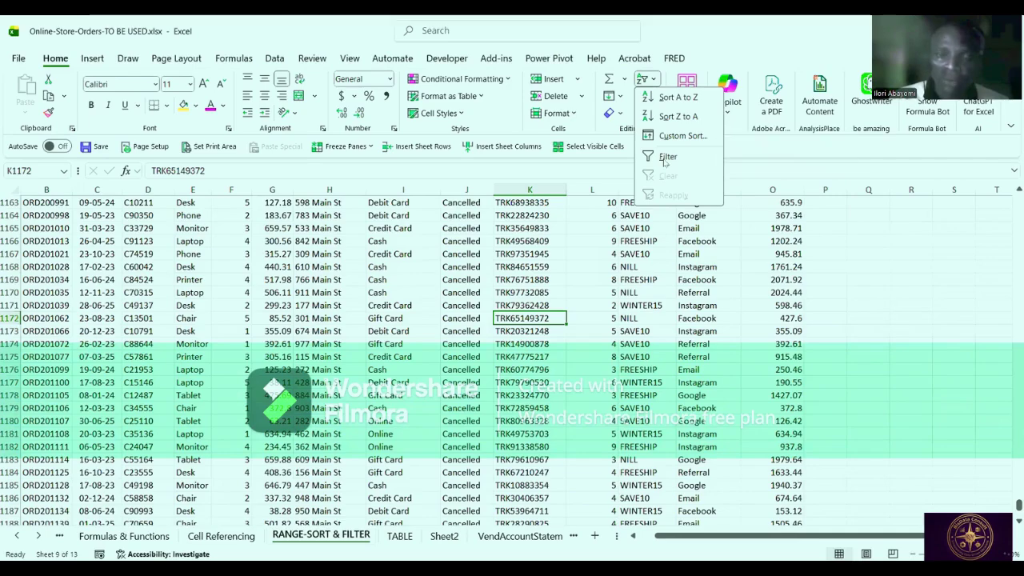
{"action": "scroll", "coordinate": [366, 296], "scroll_direction": "up", "scroll_amount": 14}
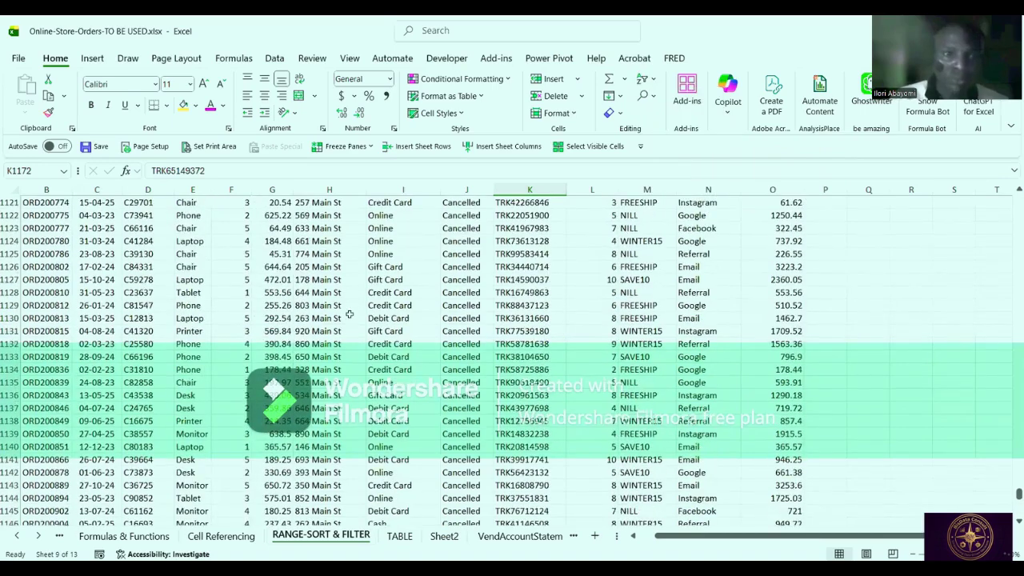
{"action": "left_click", "coordinate": [349, 316]}
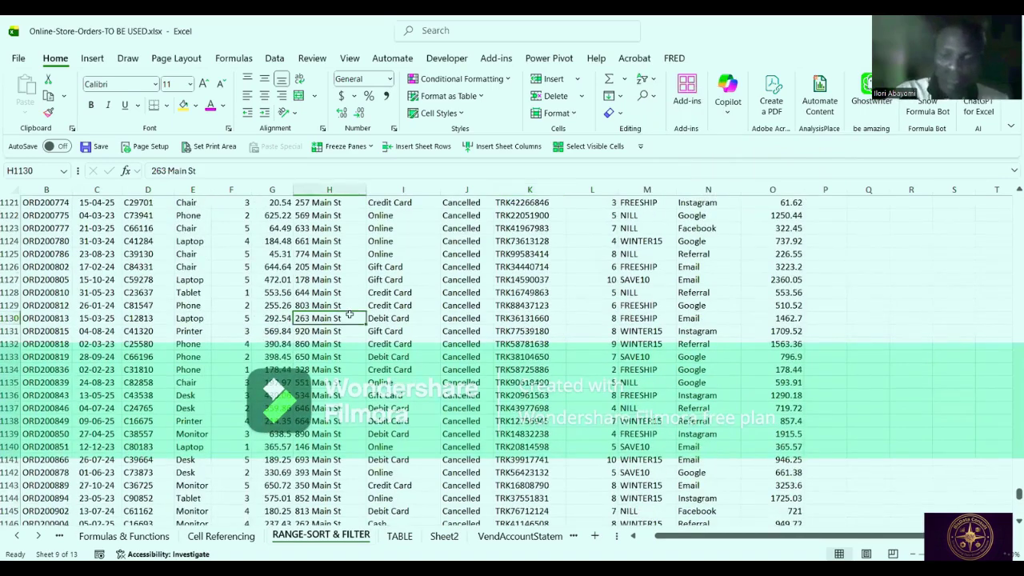
{"action": "key", "text": "ctrl+Up"}
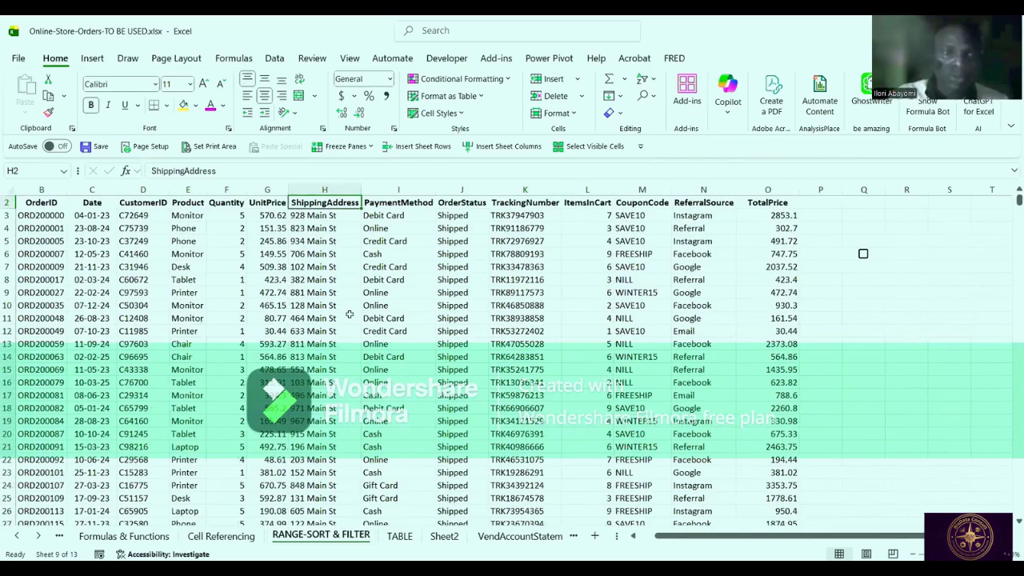
{"action": "scroll", "coordinate": [353, 315], "scroll_direction": "up", "scroll_amount": 1}
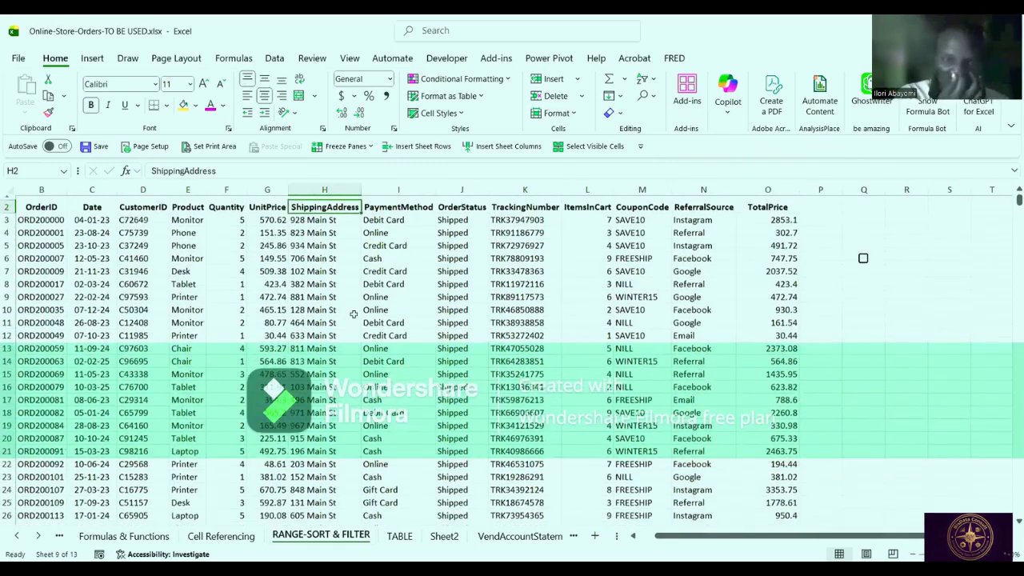
{"action": "scroll", "coordinate": [353, 314], "scroll_direction": "up", "scroll_amount": 1}
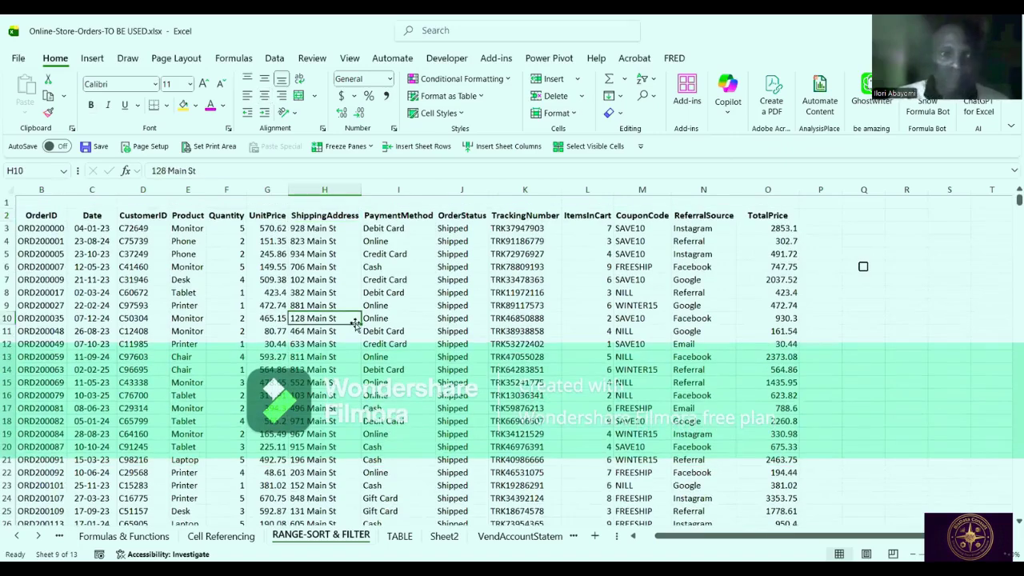
{"action": "left_click", "coordinate": [352, 318]}
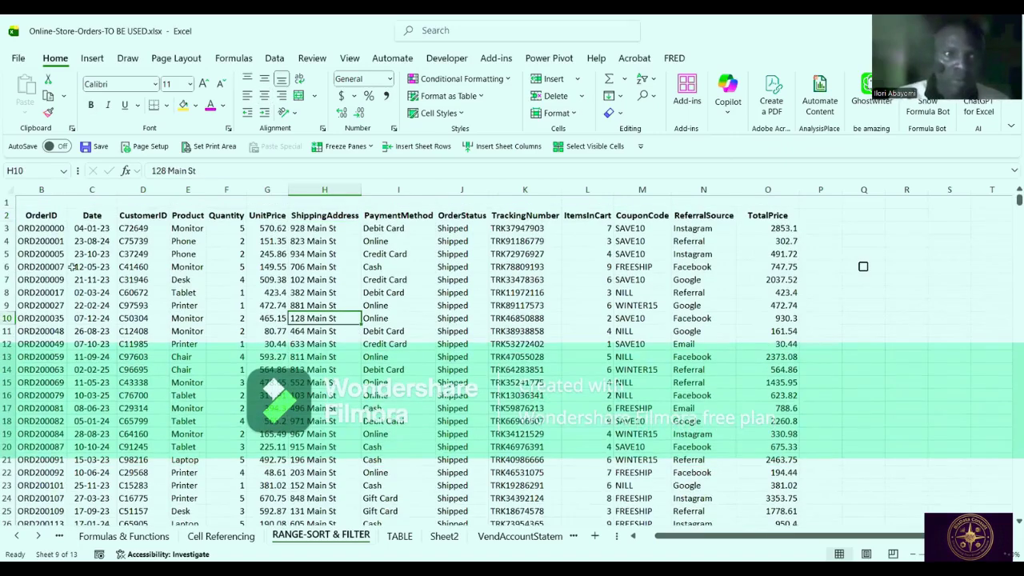
{"action": "left_click", "coordinate": [191, 240]}
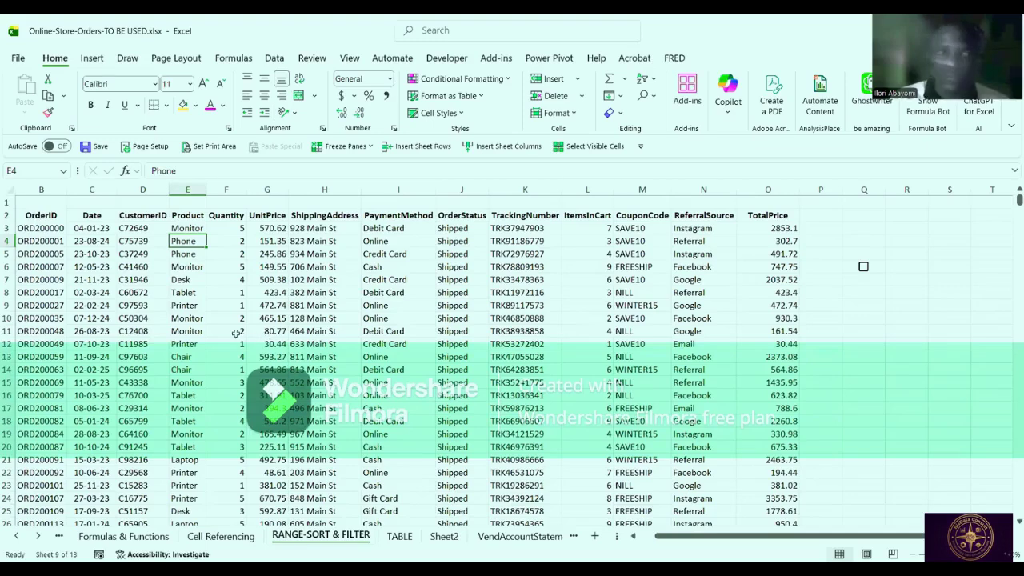
{"action": "left_click", "coordinate": [192, 292]}
{"action": "left_click", "coordinate": [320, 345]}
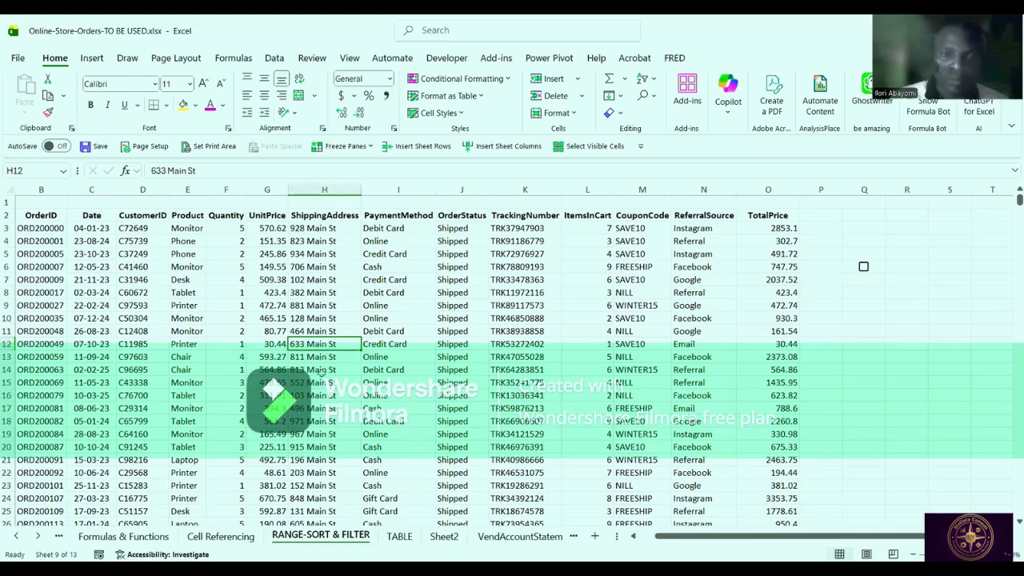
{"action": "left_click", "coordinate": [295, 303]}
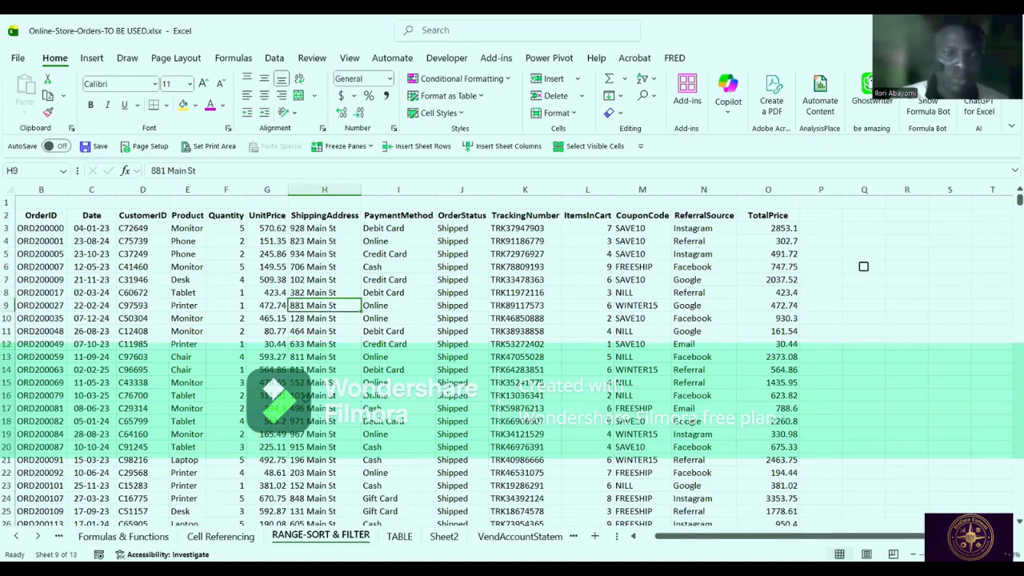
{"action": "left_click", "coordinate": [306, 405]}
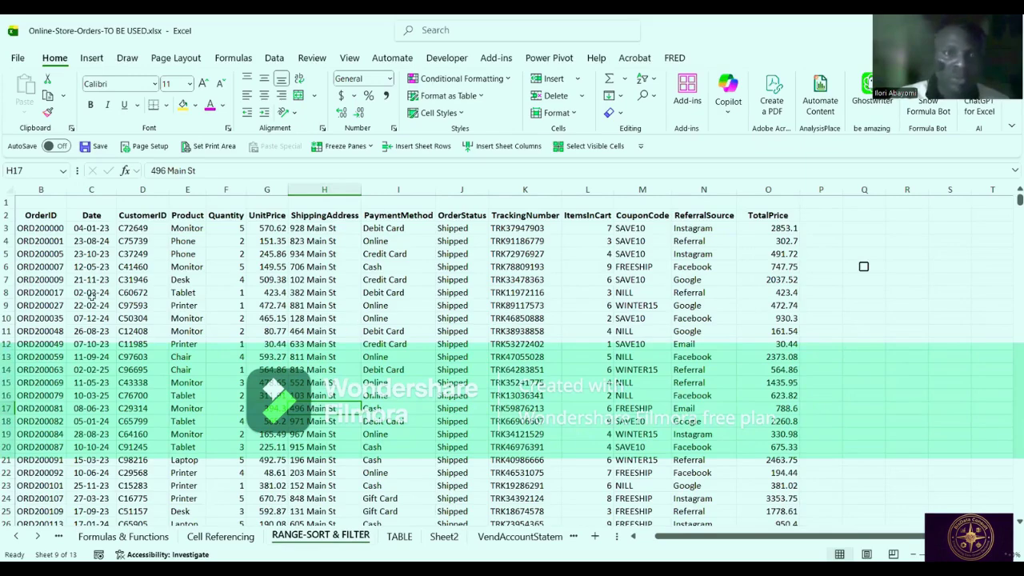
{"action": "left_click", "coordinate": [72, 293]}
{"action": "left_click", "coordinate": [272, 294]}
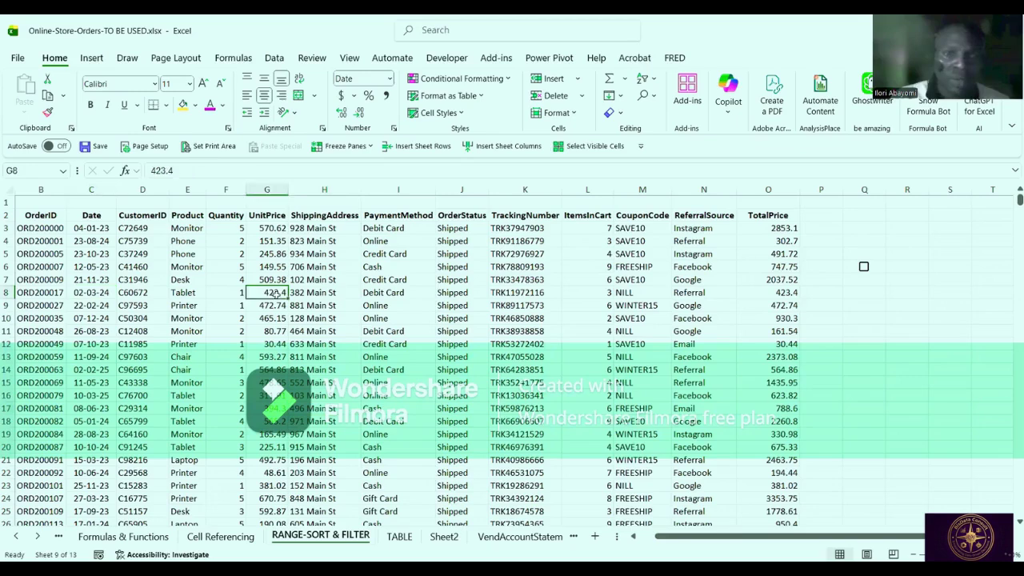
{"action": "left_click", "coordinate": [427, 292]}
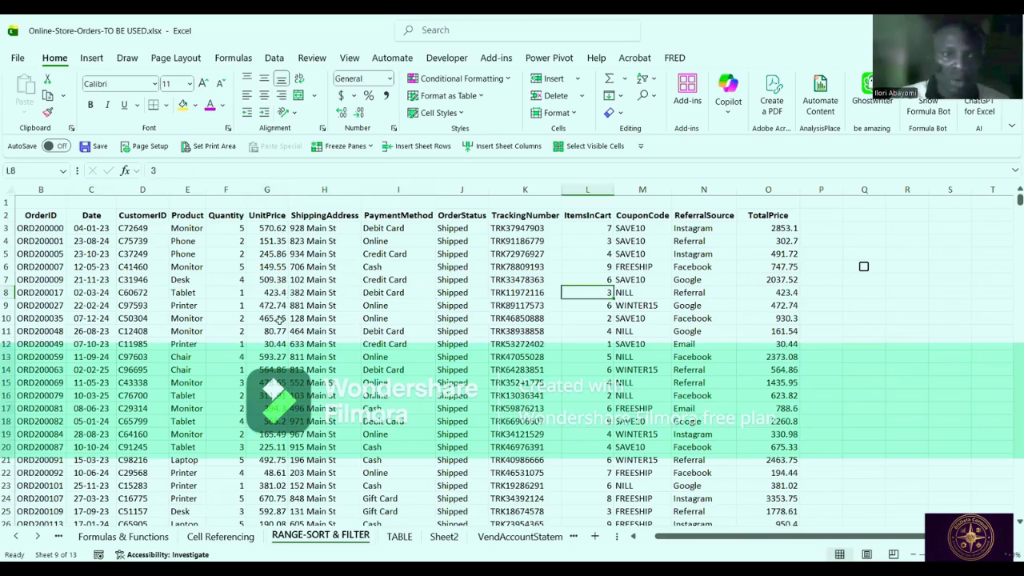
{"action": "left_click", "coordinate": [235, 324]}
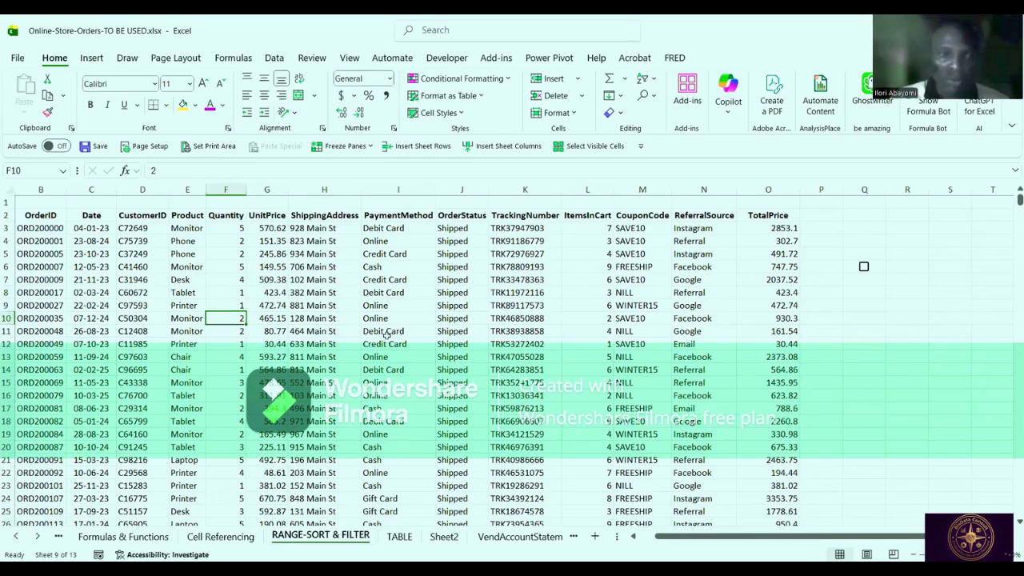
{"action": "left_click", "coordinate": [326, 320]}
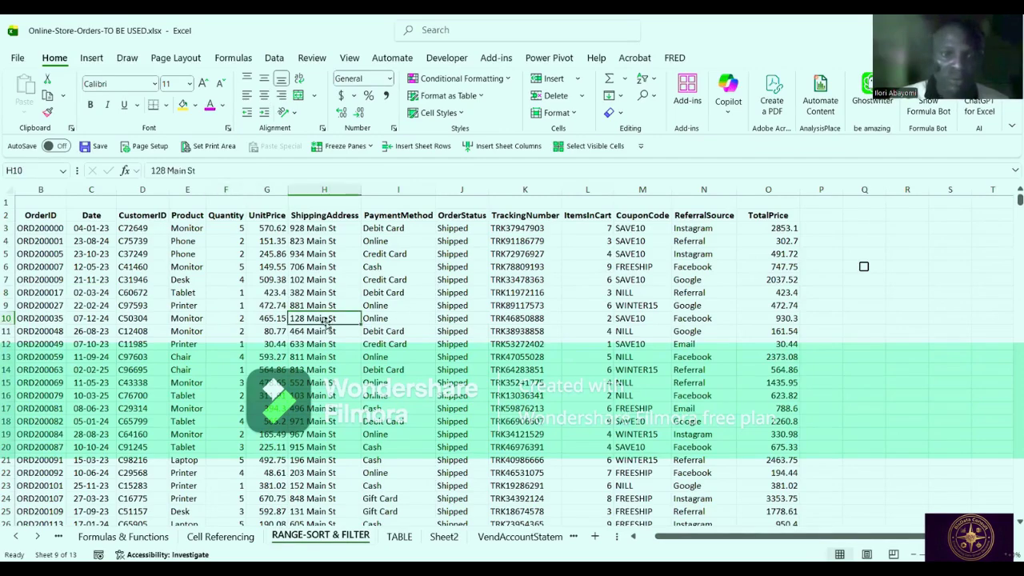
{"action": "left_click", "coordinate": [417, 309]}
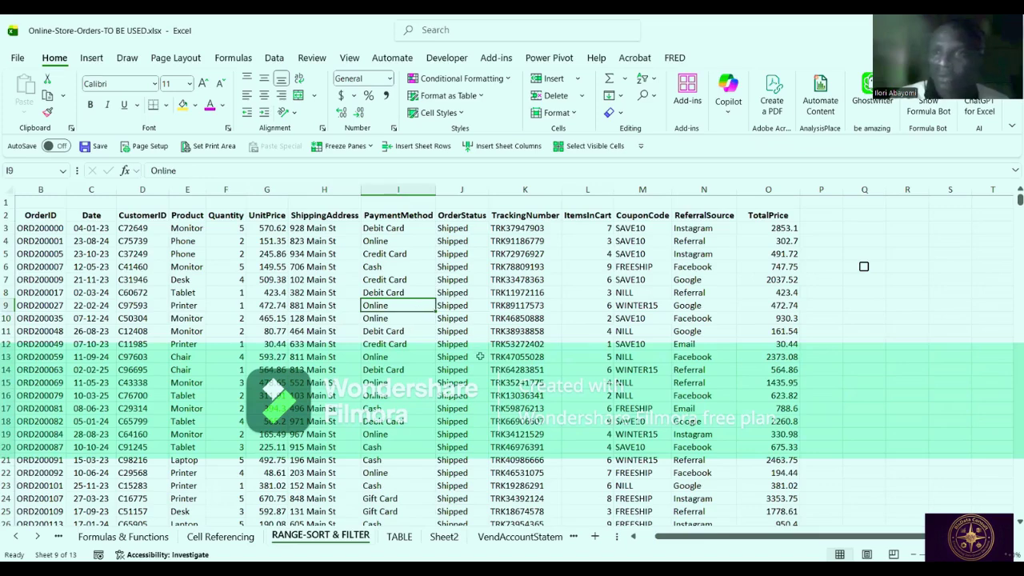
{"action": "left_click", "coordinate": [507, 319]}
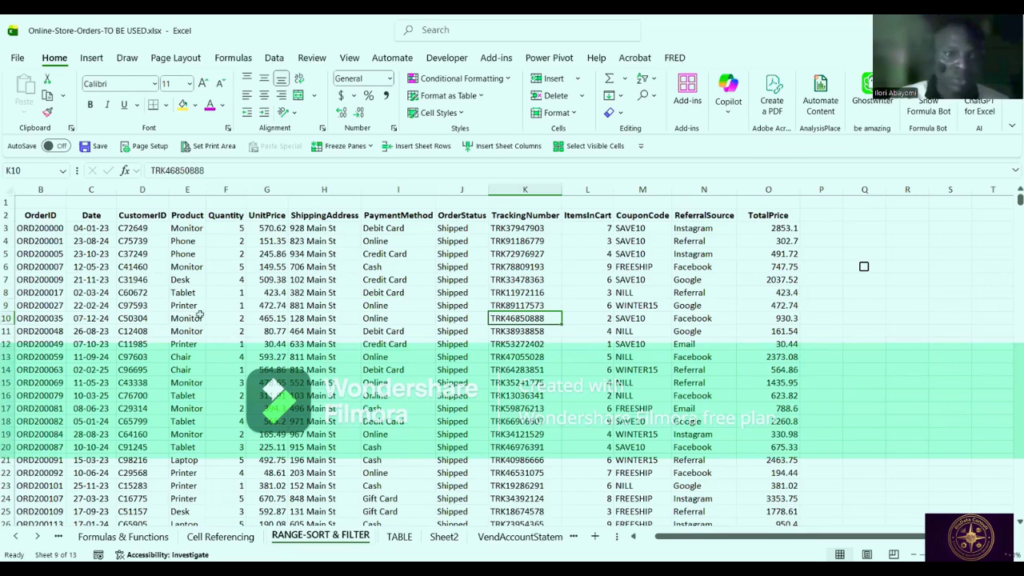
{"action": "left_click", "coordinate": [460, 393]}
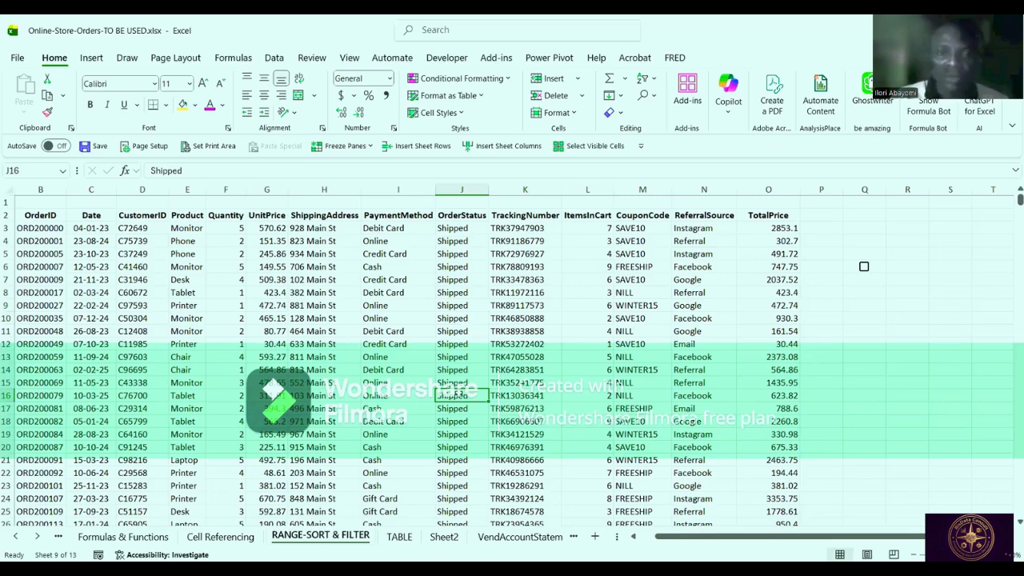
{"action": "left_click", "coordinate": [382, 295]}
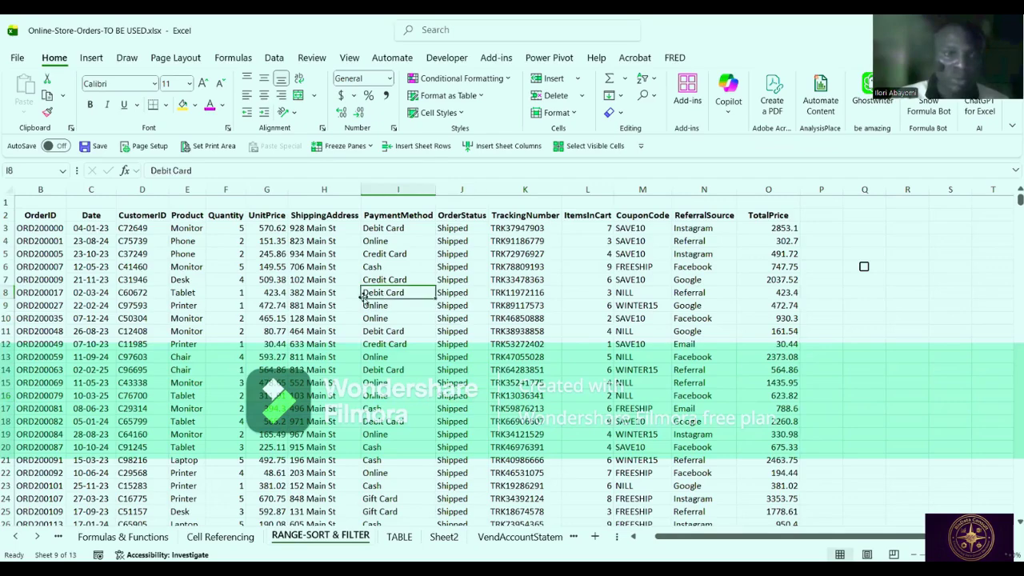
{"action": "left_click", "coordinate": [183, 302]}
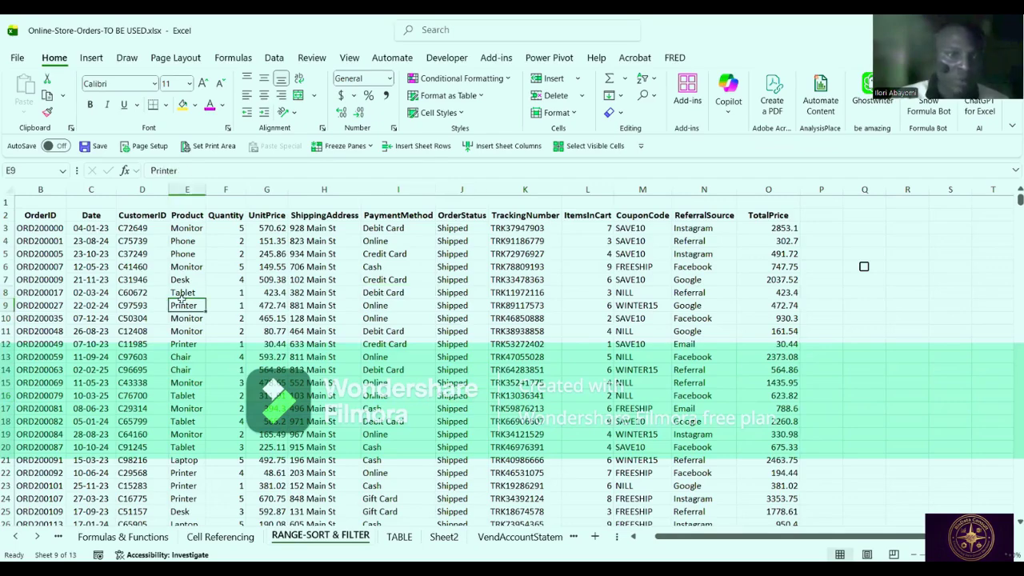
{"action": "left_click", "coordinate": [277, 307]}
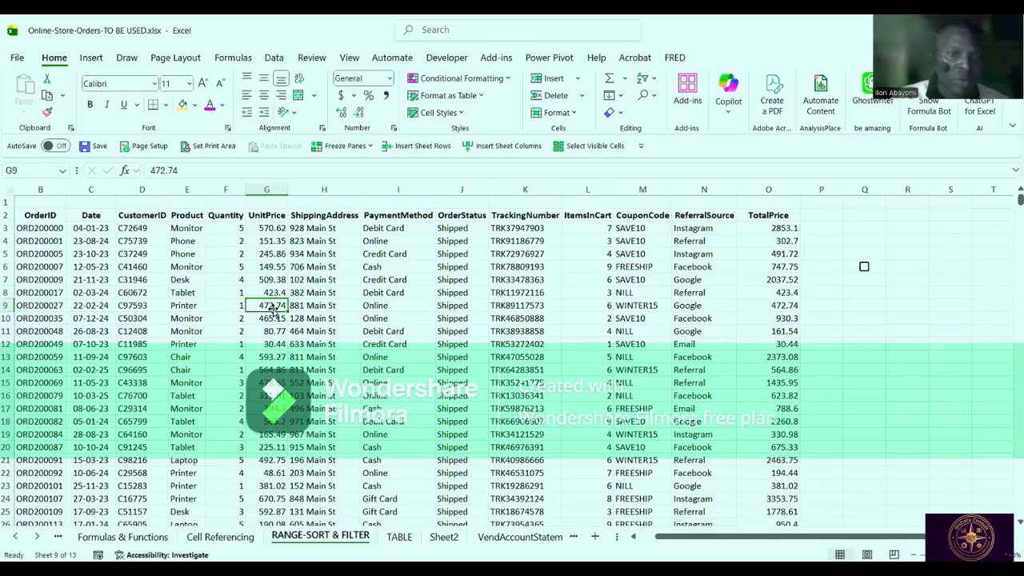
{"action": "left_click", "coordinate": [190, 310]}
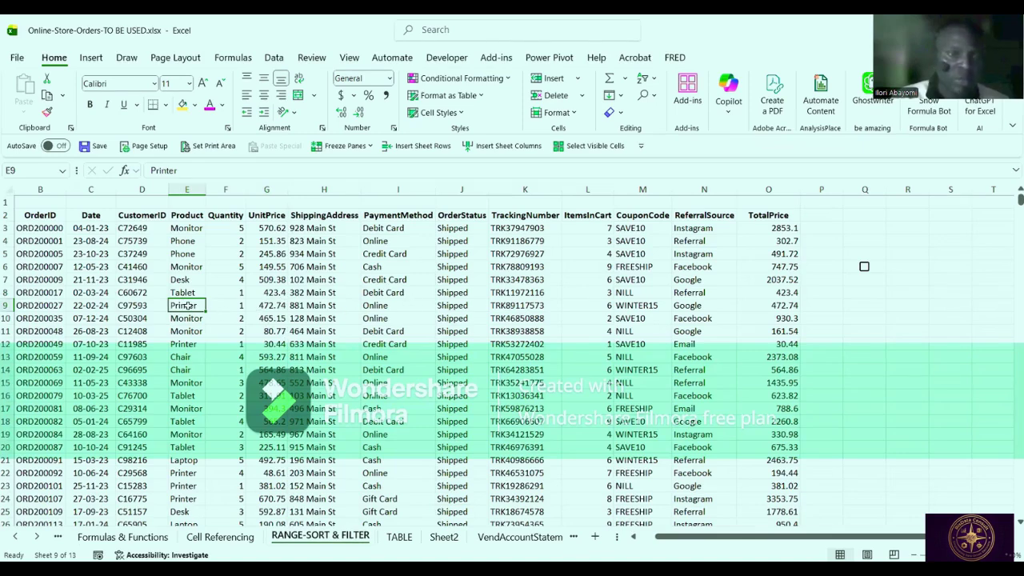
{"action": "left_click", "coordinate": [271, 279]}
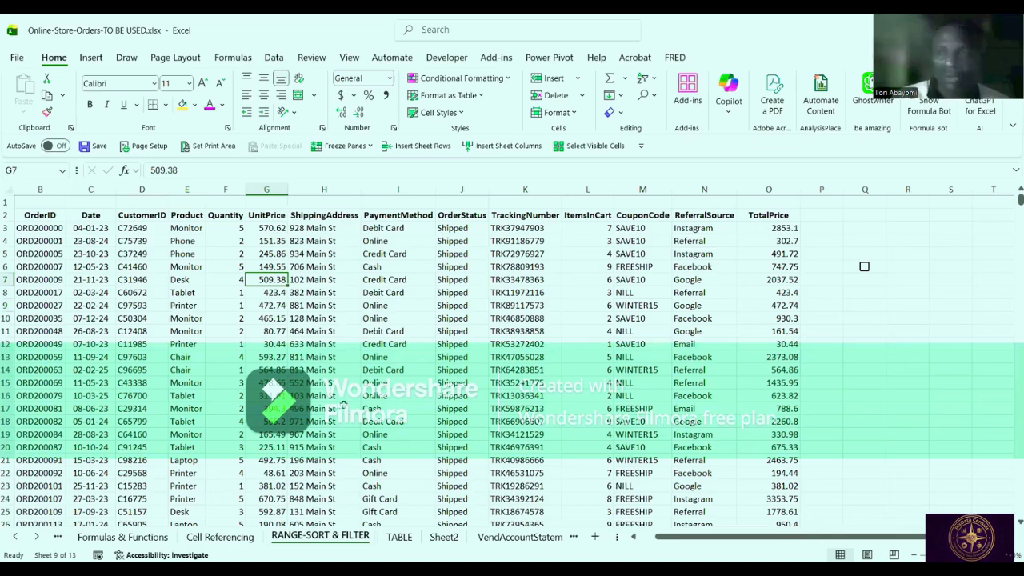
{"action": "left_click", "coordinate": [304, 343]}
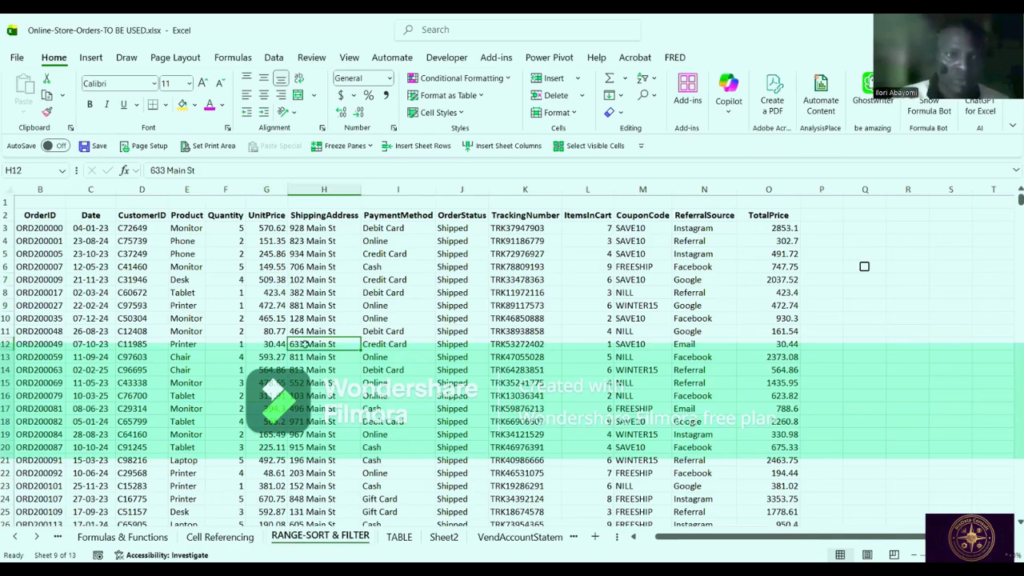
{"action": "scroll", "coordinate": [305, 344], "scroll_direction": "down", "scroll_amount": 1}
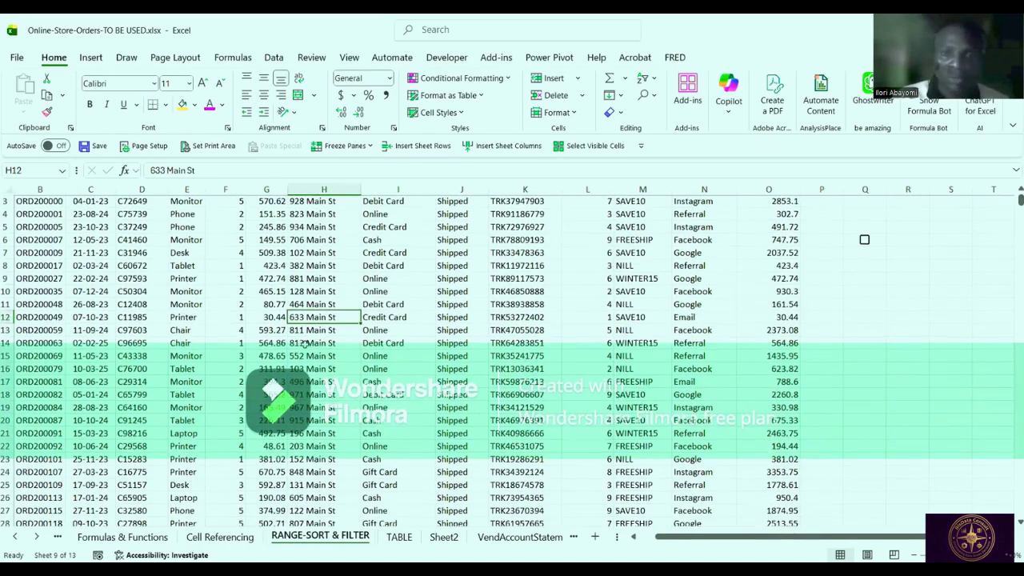
{"action": "scroll", "coordinate": [305, 344], "scroll_direction": "up", "scroll_amount": 1}
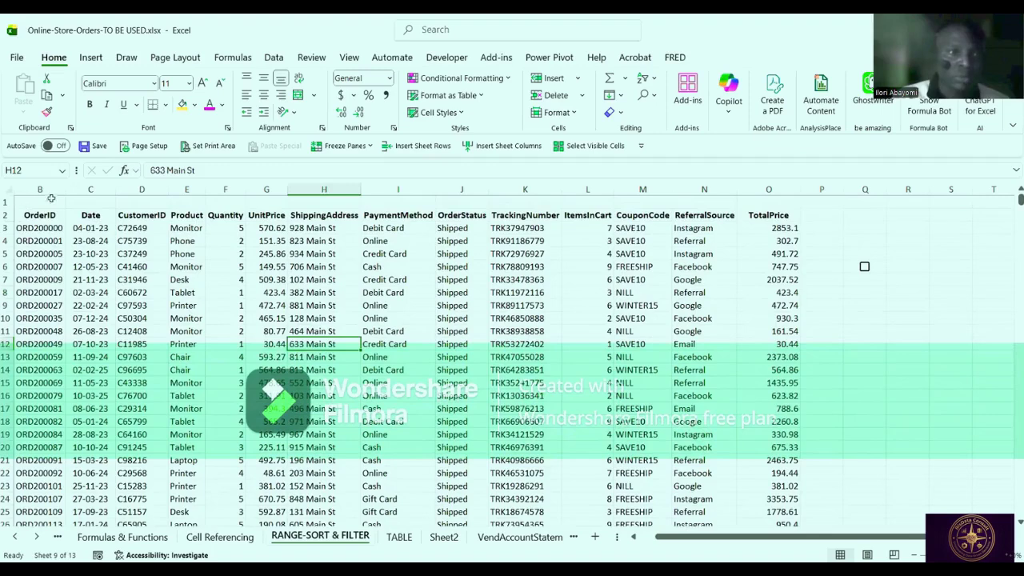
Select the orders from the OrderID header across to the TotalPrice column to view the range, and clear the selection.
{"action": "left_click_drag", "start_coordinate": [39, 215], "coordinate": [799, 370]}
{"action": "left_click", "coordinate": [272, 395]}
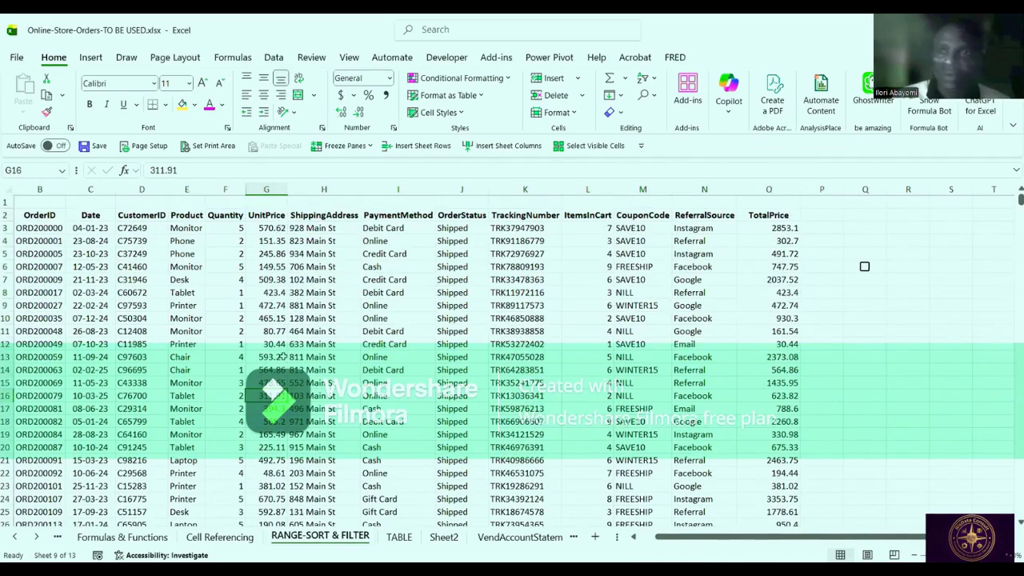
{"action": "left_click", "coordinate": [301, 340]}
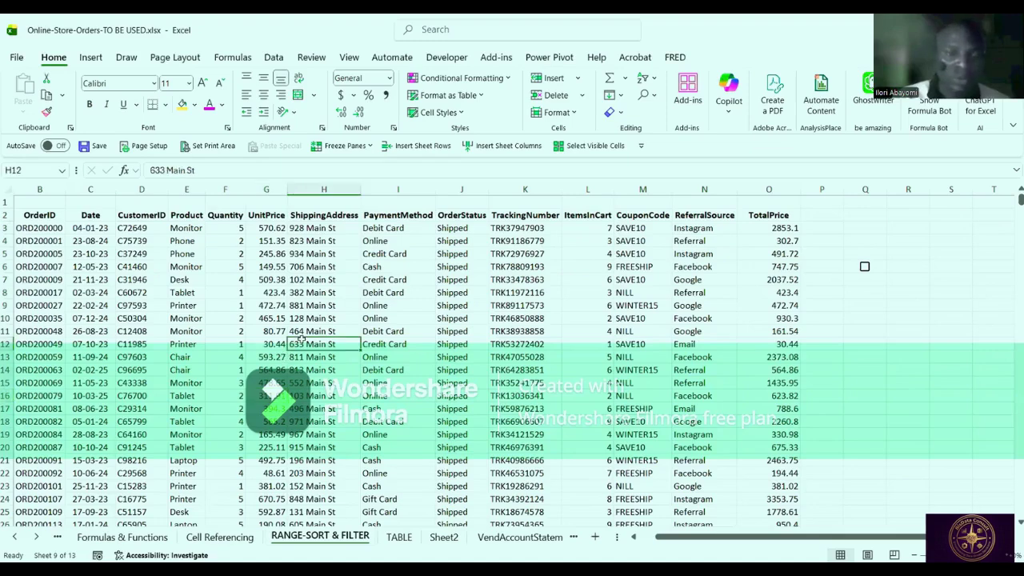
{"action": "left_click", "coordinate": [302, 317]}
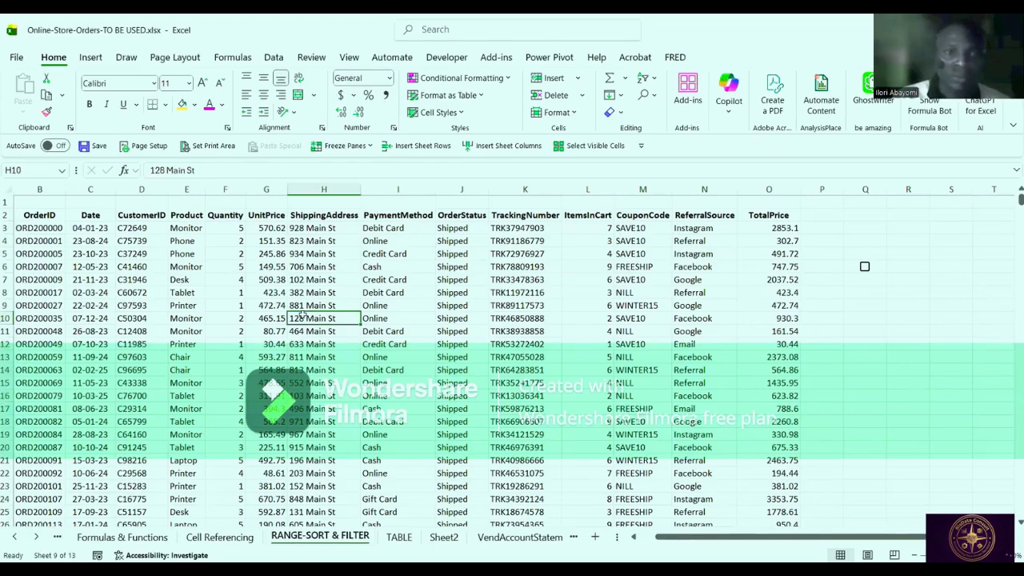
{"action": "left_click", "coordinate": [177, 276]}
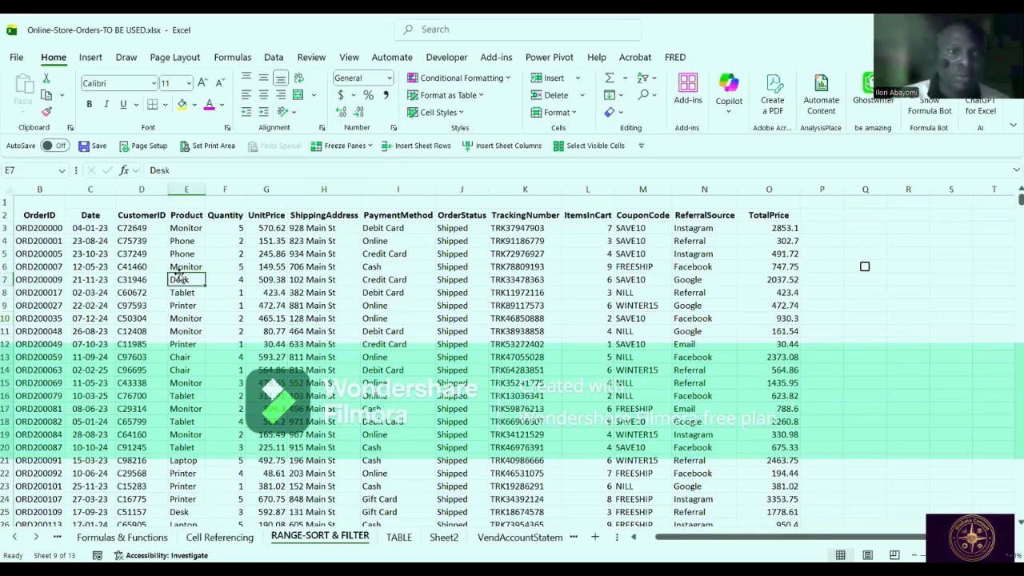
Review the header row by selecting row 2 from OrderID through TotalPrice, and return to the order data below.
{"action": "left_click", "coordinate": [36, 217]}
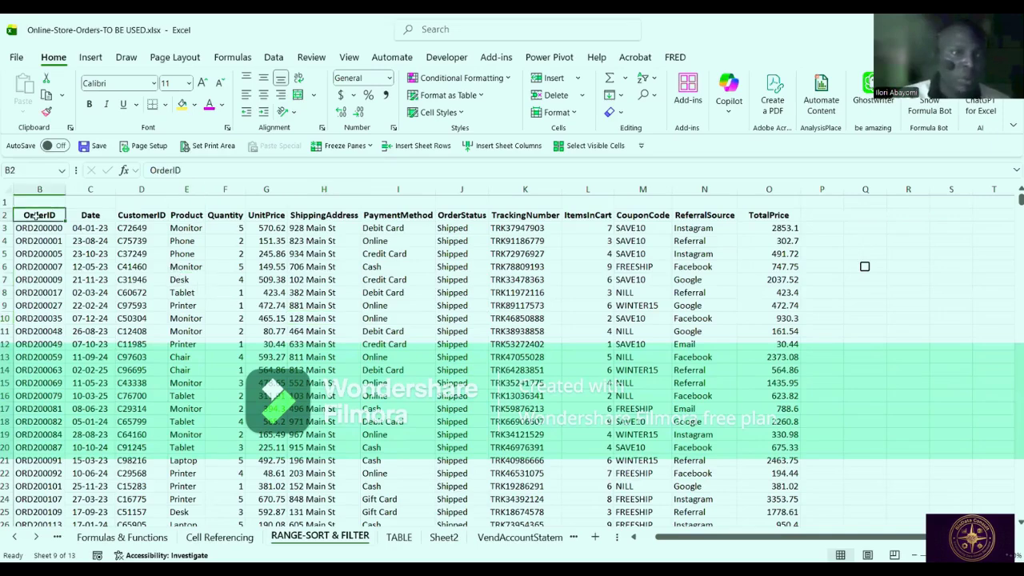
{"action": "left_click", "coordinate": [445, 216]}
{"action": "left_click", "coordinate": [376, 305]}
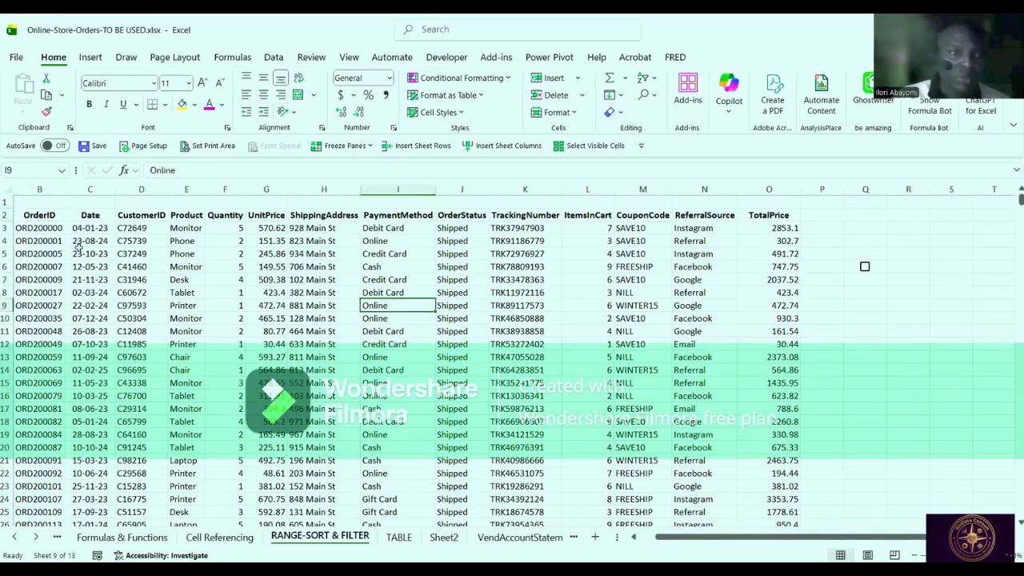
{"action": "left_click", "coordinate": [35, 214]}
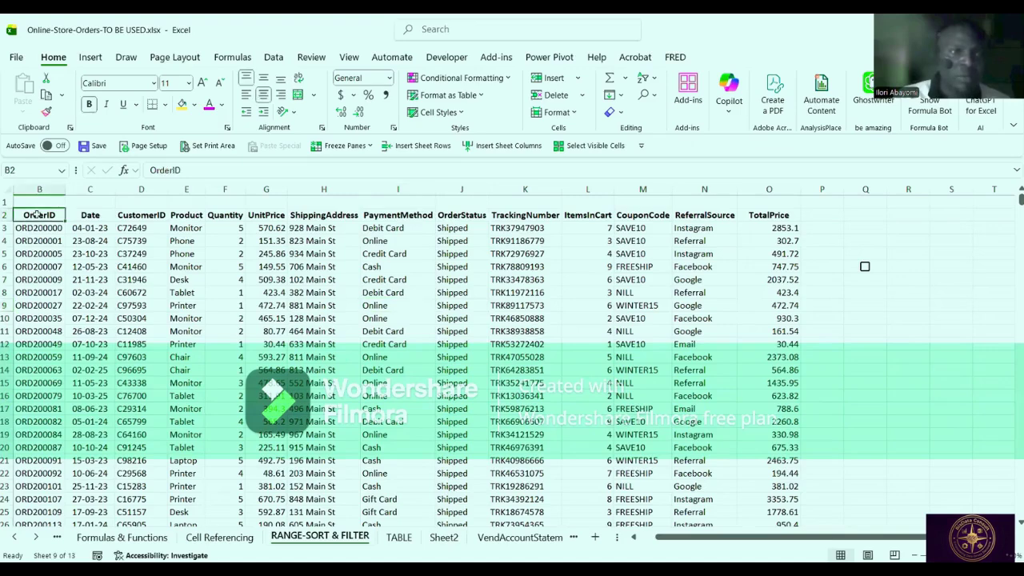
{"action": "left_click", "coordinate": [90, 293]}
{"action": "left_click_drag", "start_coordinate": [38, 214], "coordinate": [783, 216]}
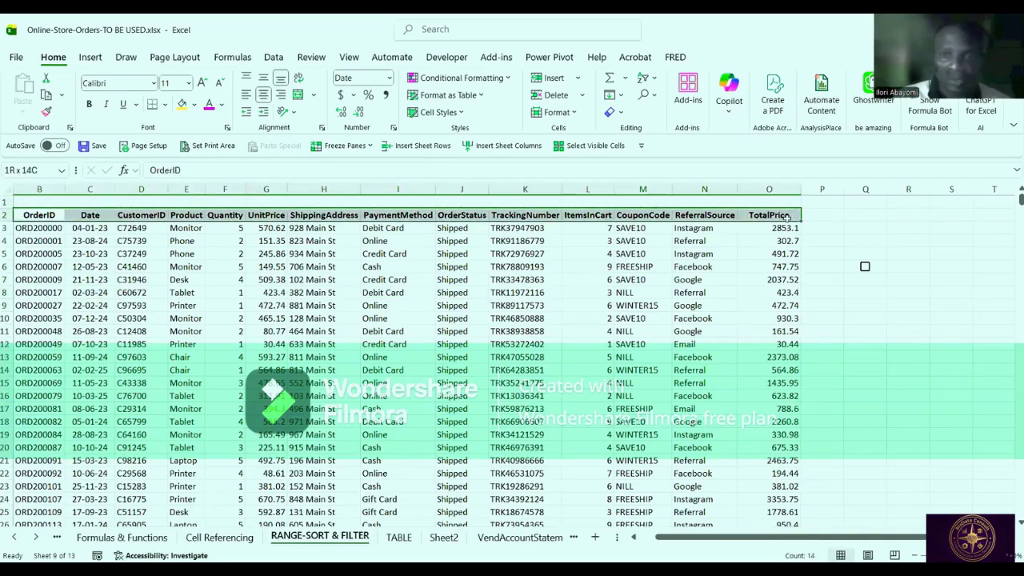
{"action": "left_click", "coordinate": [305, 354]}
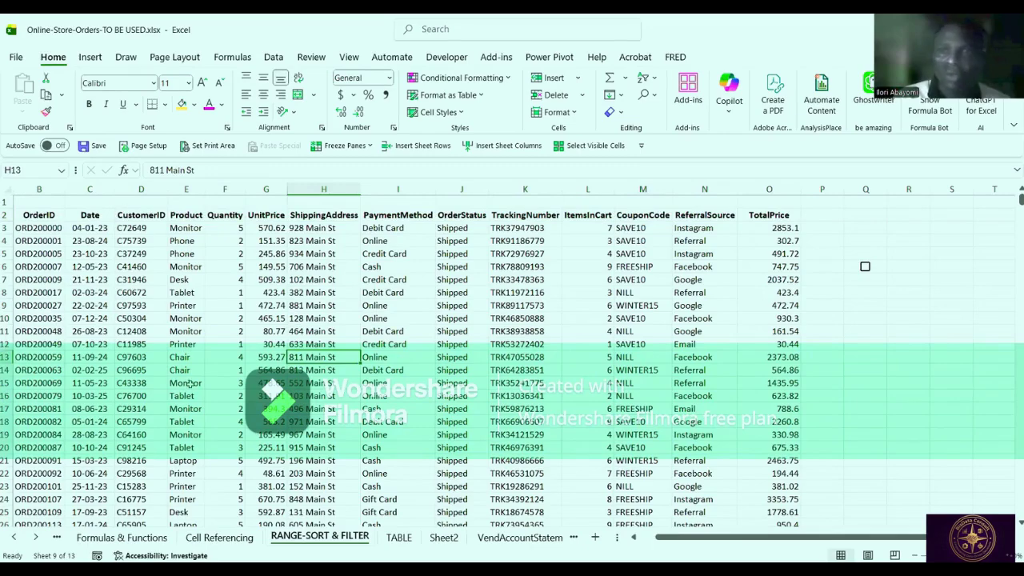
{"action": "left_click_drag", "start_coordinate": [198, 328], "coordinate": [199, 319]}
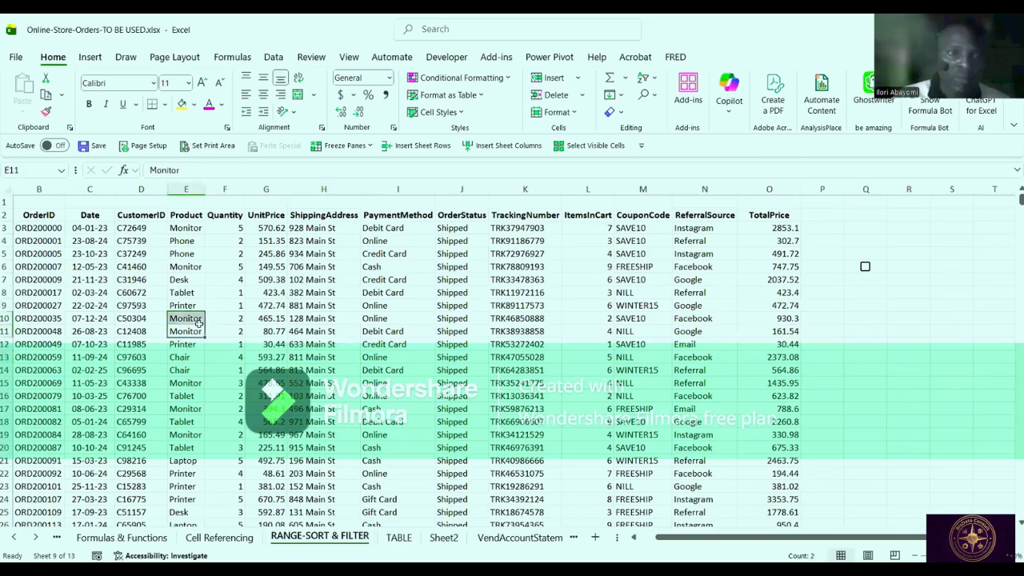
{"action": "left_click", "coordinate": [293, 292]}
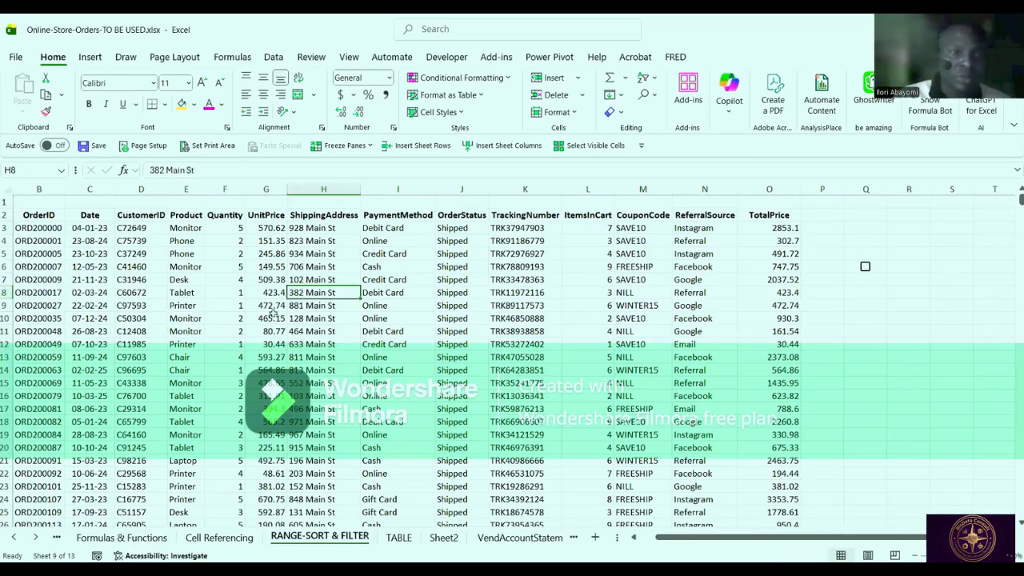
Enter the test text adfg, fffghhkk and zxcccck in cells G1, H1 and I1 above the order headers.
{"action": "left_click", "coordinate": [268, 216]}
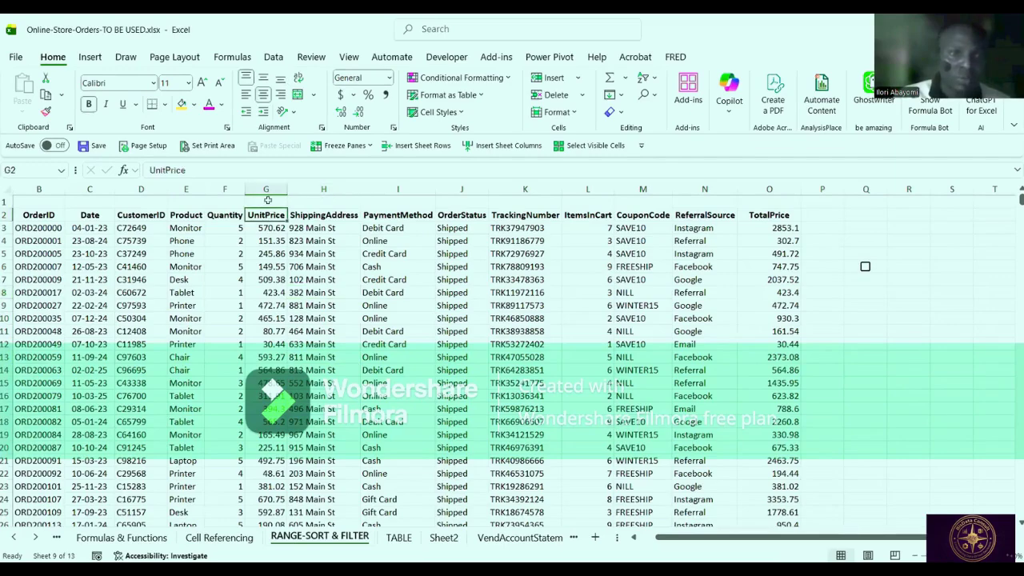
{"action": "left_click", "coordinate": [268, 200]}
{"action": "type", "text": "a"}
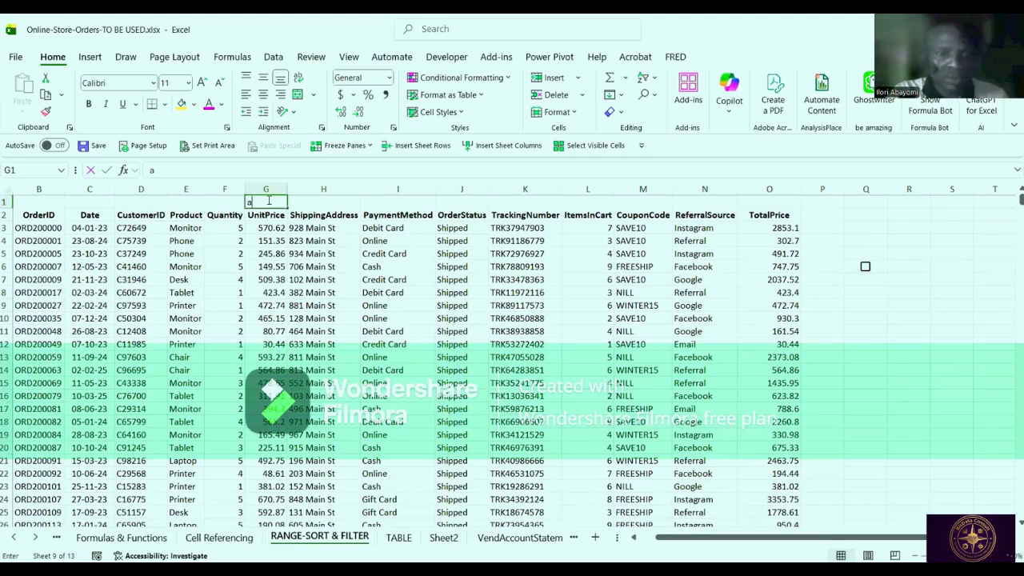
{"action": "type", "text": "dfg"}
{"action": "key", "text": "Tab"}
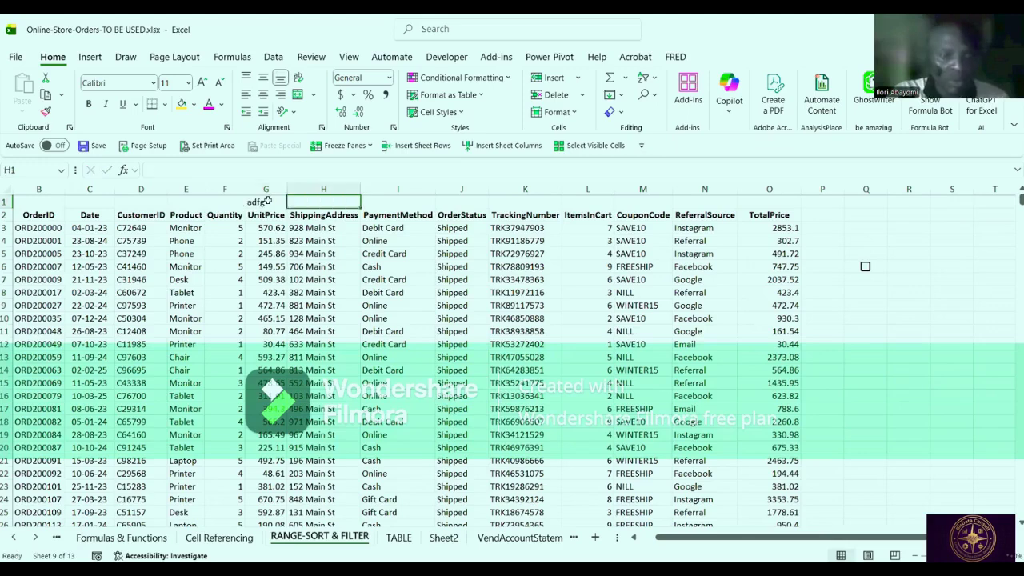
{"action": "type", "text": "ff"}
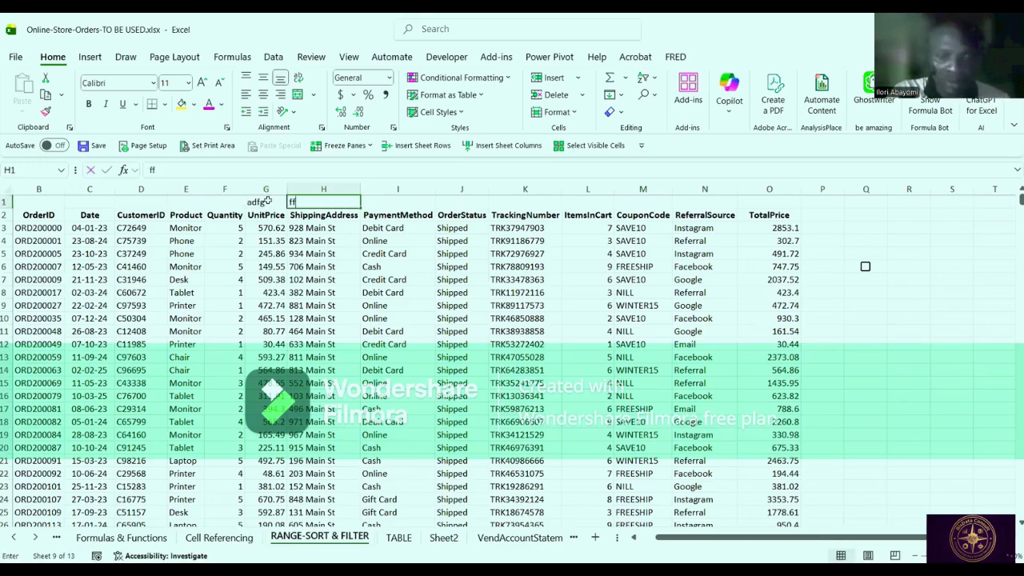
{"action": "type", "text": "fghhkk"}
{"action": "key", "text": "Tab"}
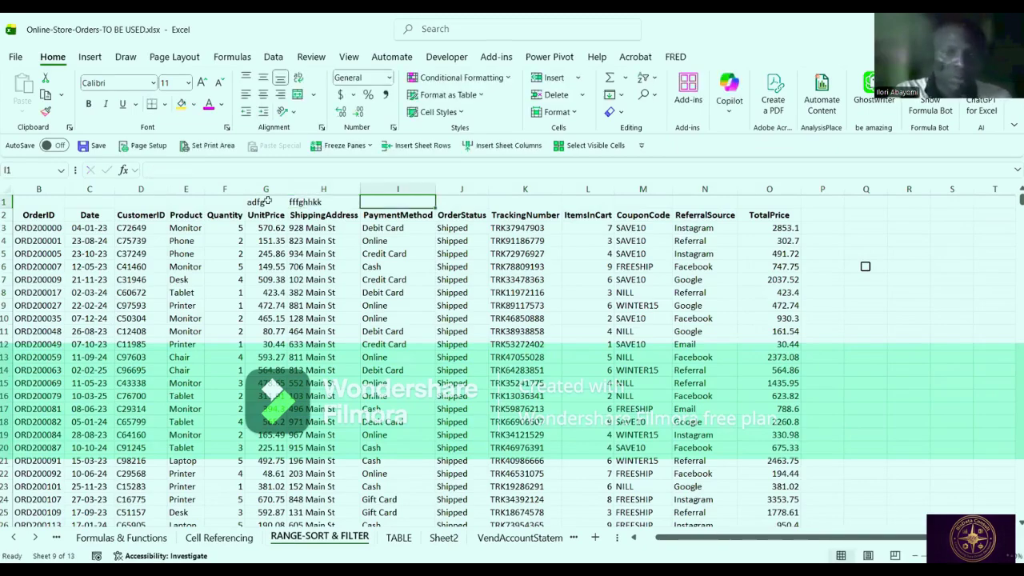
{"action": "type", "text": "z"}
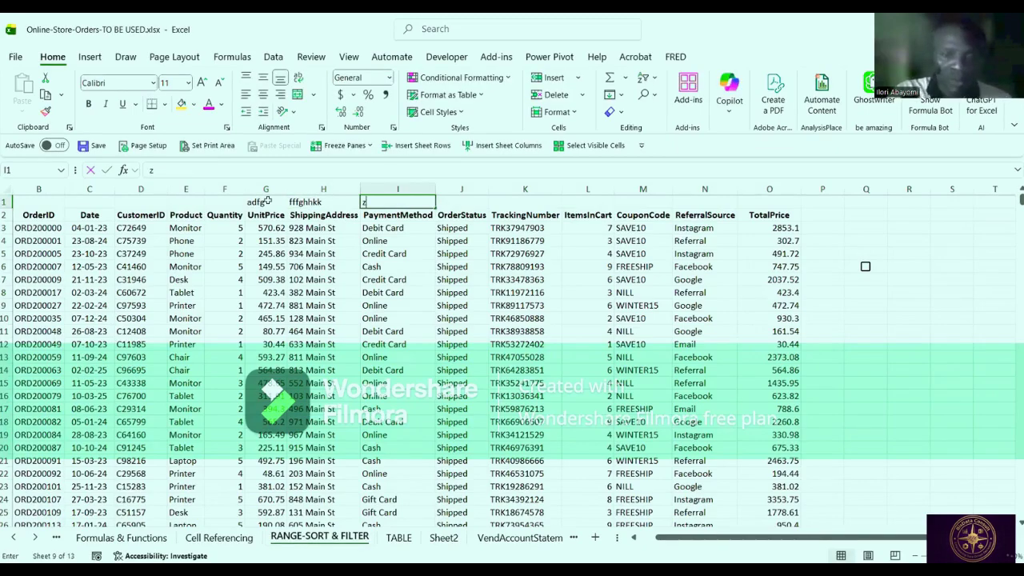
{"action": "type", "text": "xcccck"}
{"action": "left_click", "coordinate": [271, 267]}
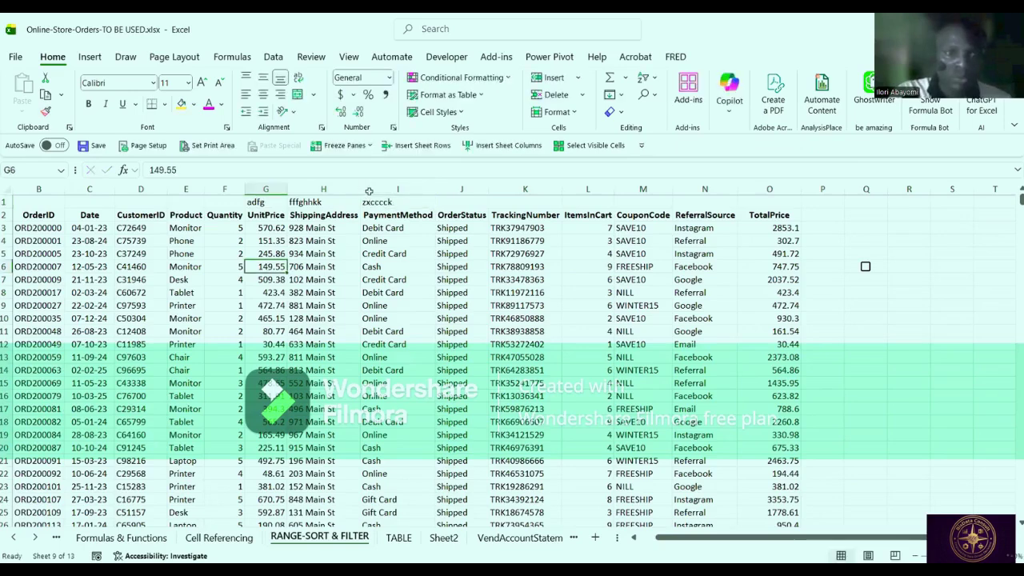
Make the test text in G1:I1 bold and increase its font size to 14.
{"action": "left_click_drag", "start_coordinate": [256, 202], "coordinate": [371, 192]}
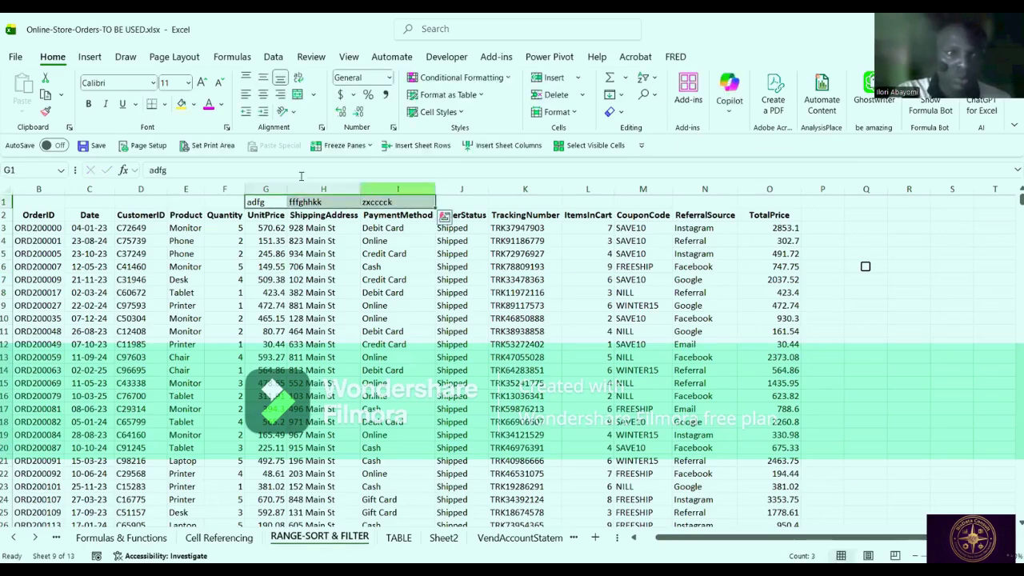
{"action": "left_click", "coordinate": [88, 105]}
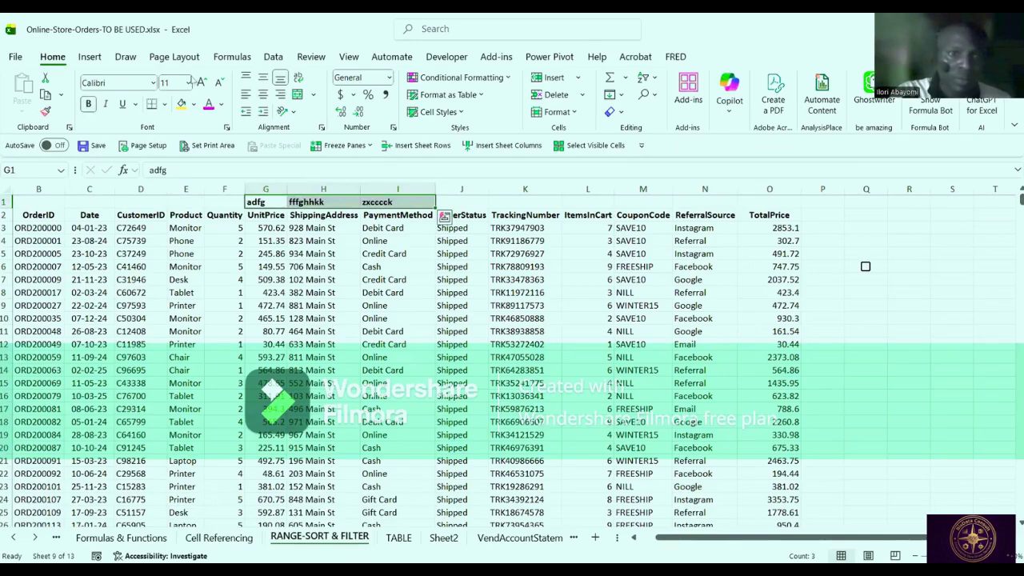
{"action": "left_click", "coordinate": [200, 83]}
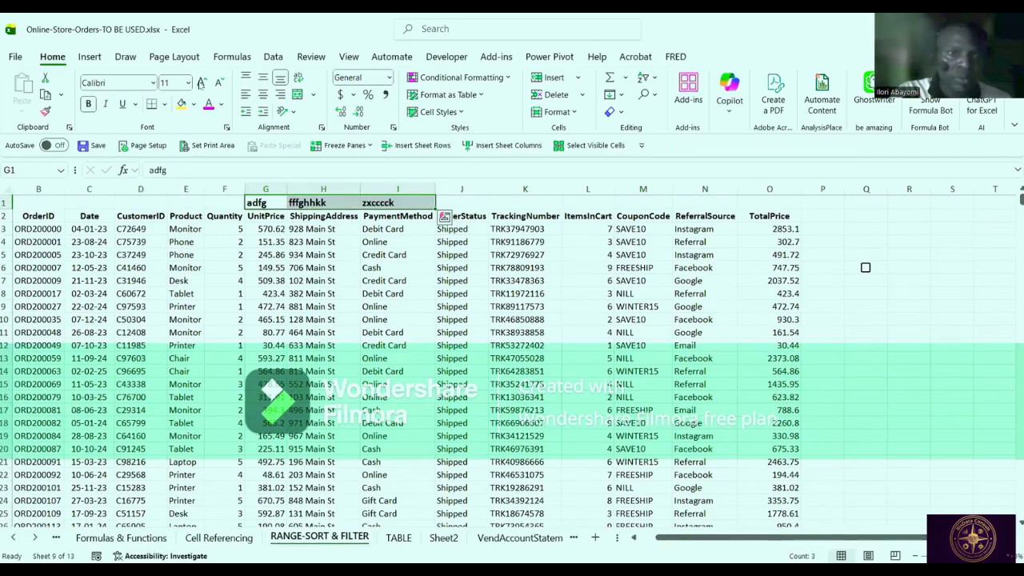
{"action": "left_click", "coordinate": [200, 82]}
{"action": "left_click", "coordinate": [263, 284]}
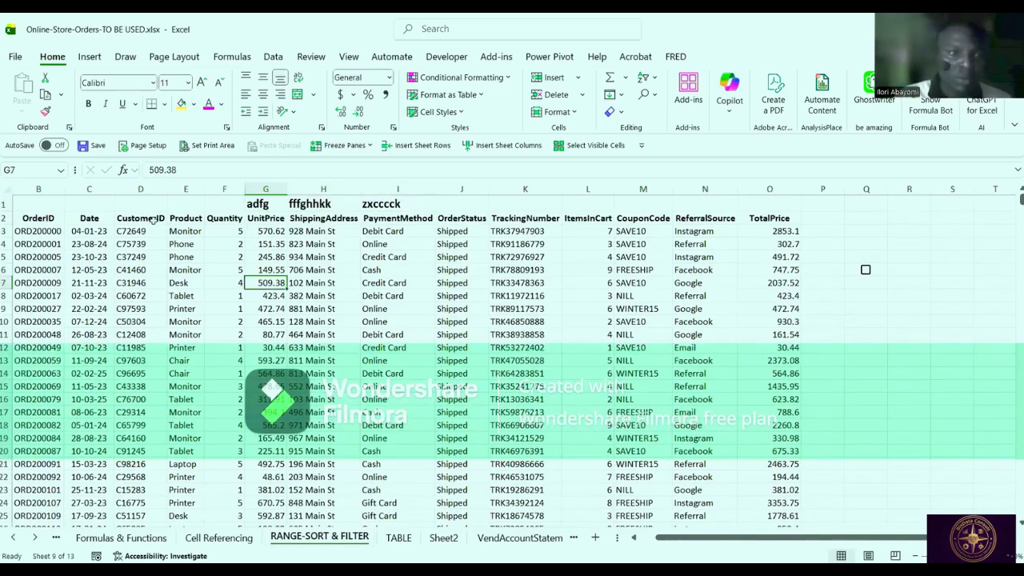
Open a custom sort on the order data, view the columns available to sort by, and cancel it.
{"action": "left_click", "coordinate": [154, 322]}
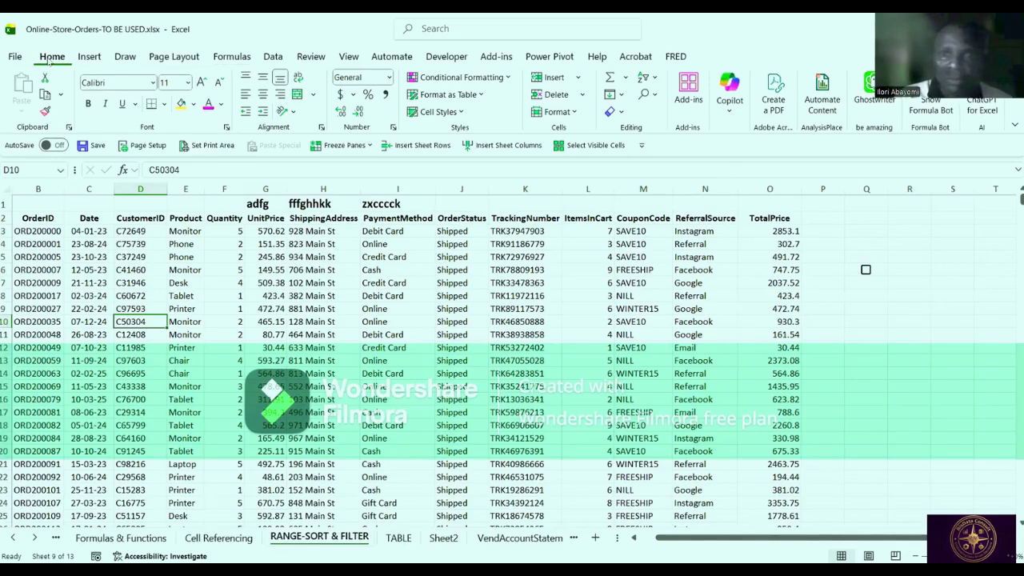
{"action": "left_click", "coordinate": [650, 78]}
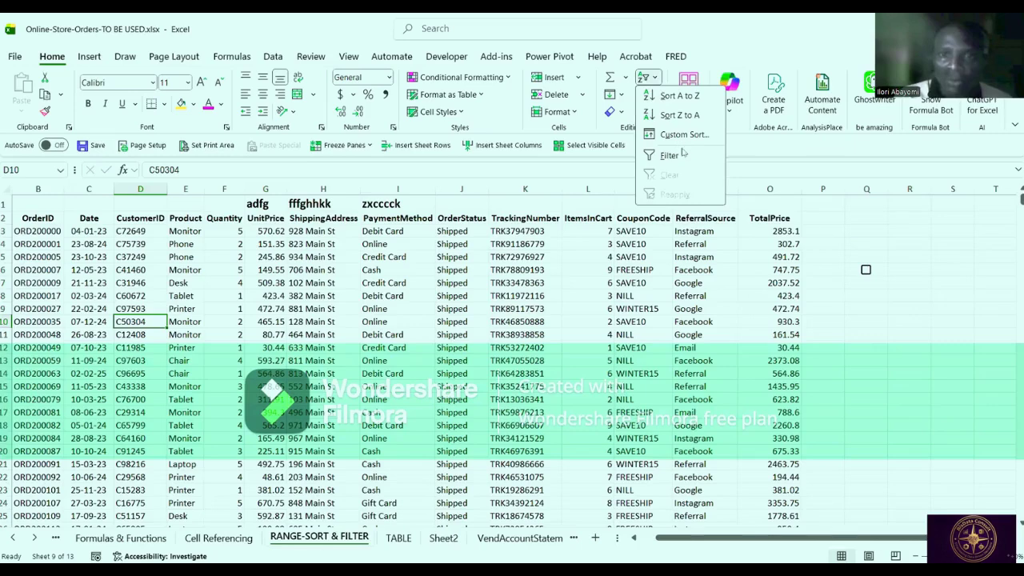
{"action": "left_click", "coordinate": [676, 134]}
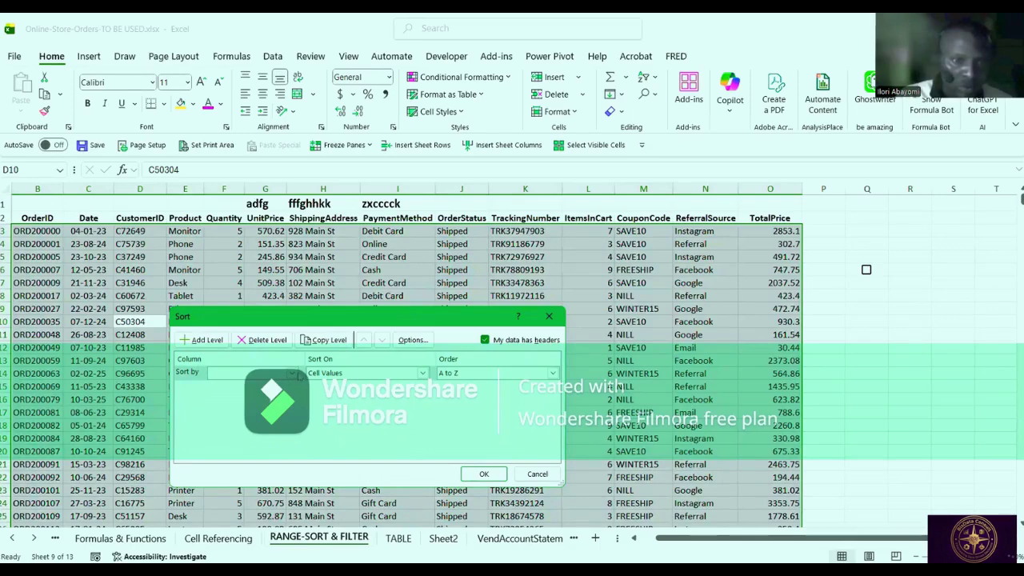
{"action": "left_click", "coordinate": [292, 373]}
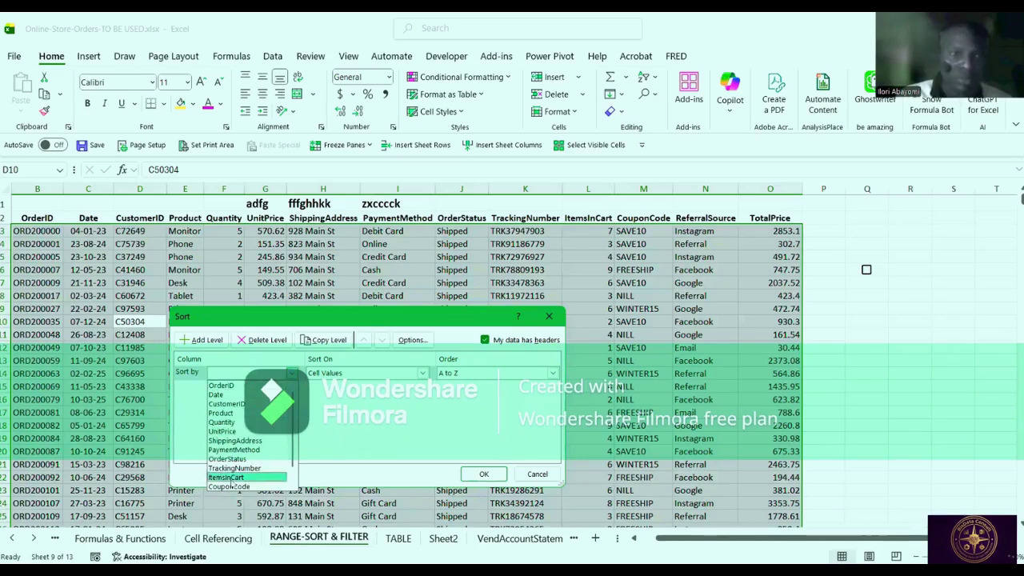
{"action": "left_click", "coordinate": [537, 474]}
{"action": "left_click", "coordinate": [537, 475]}
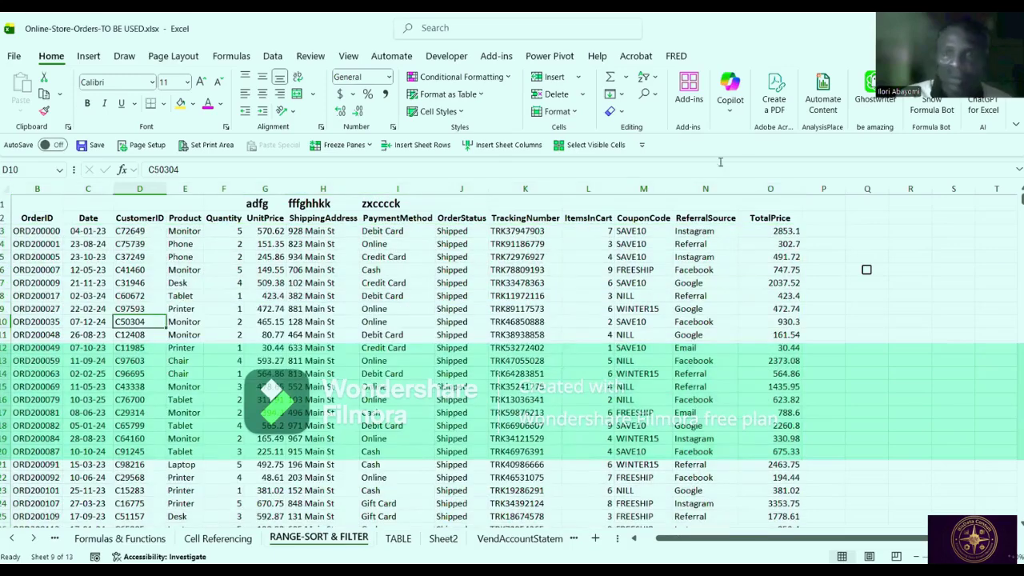
Turn on filtering for the order data from a cell in the OrderStatus column.
{"action": "left_click", "coordinate": [461, 322]}
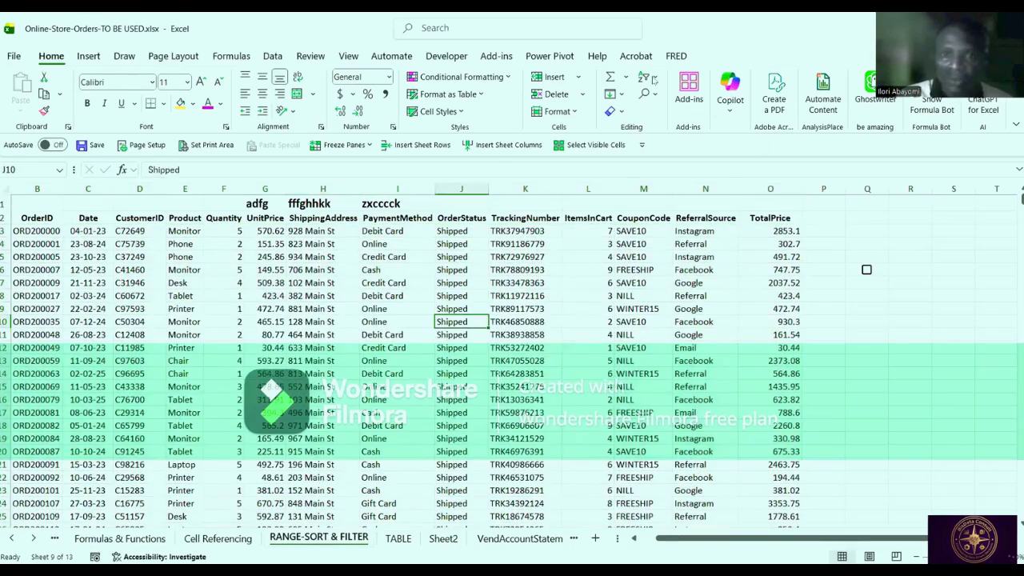
{"action": "left_click", "coordinate": [655, 78]}
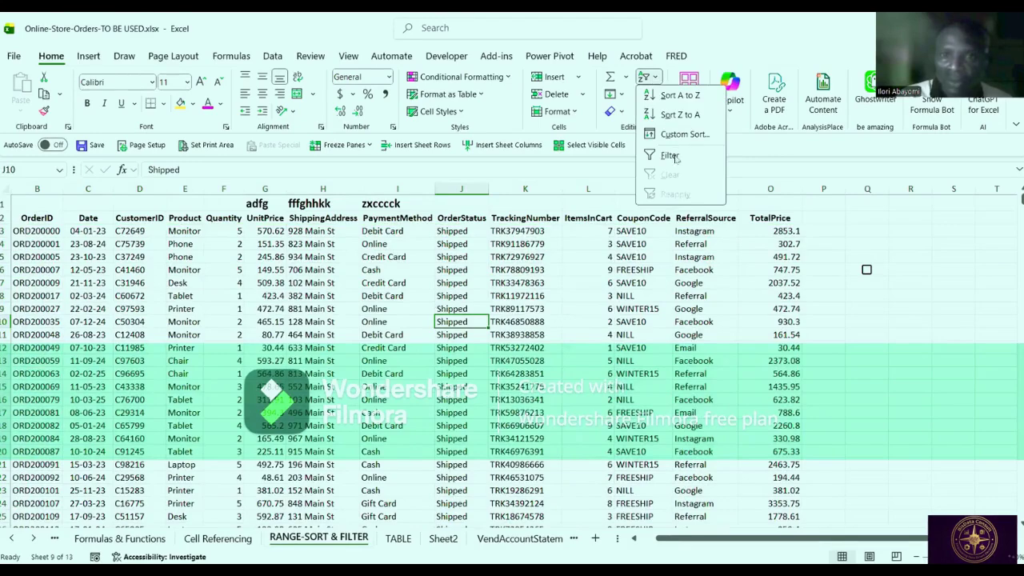
{"action": "left_click", "coordinate": [670, 156]}
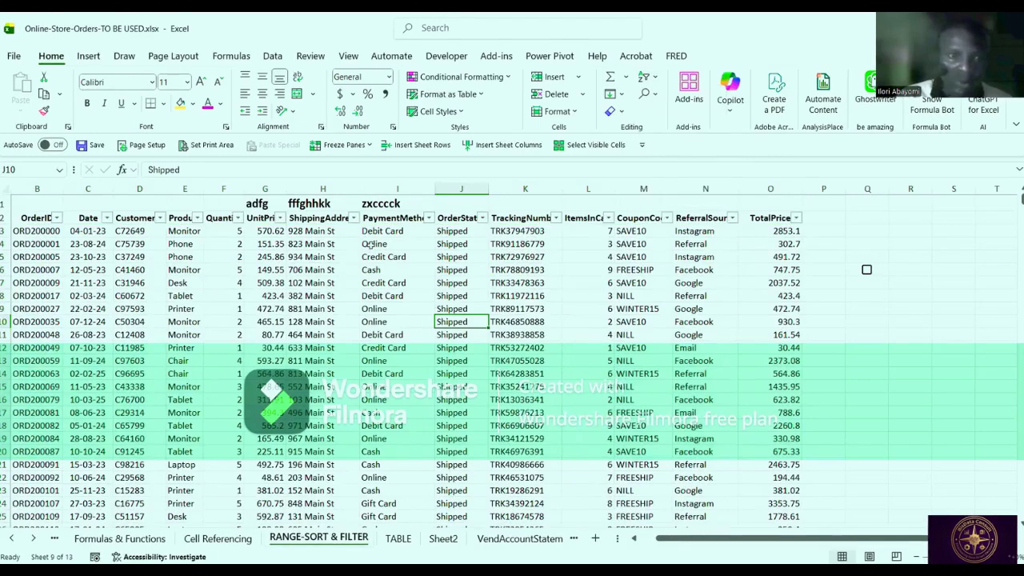
{"action": "left_click", "coordinate": [223, 308]}
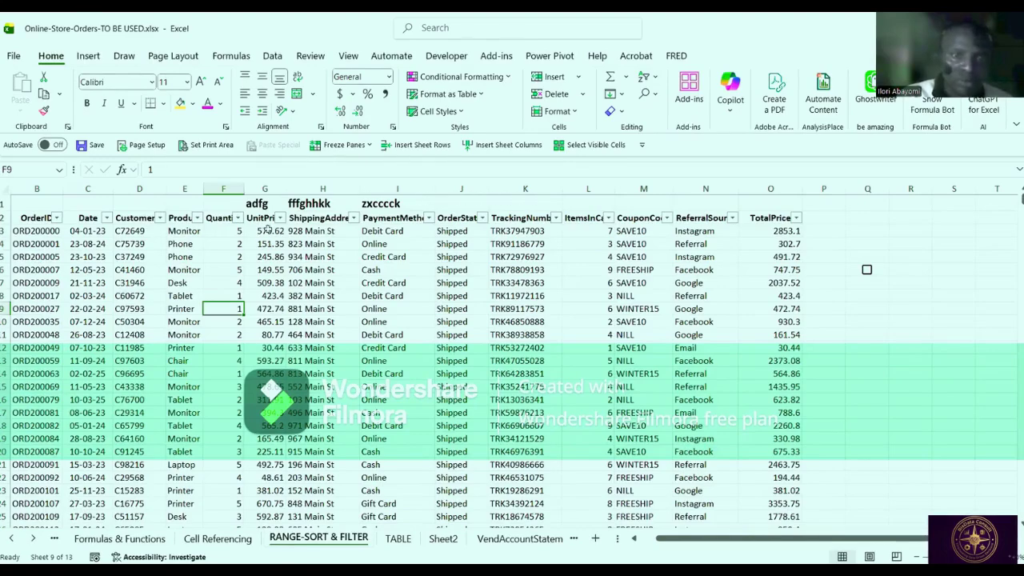
Examine row 1, including the test text above UnitPrice, ShippingAddress and PaymentMethod, and compare it with the filter header row below.
{"action": "left_click", "coordinate": [185, 205]}
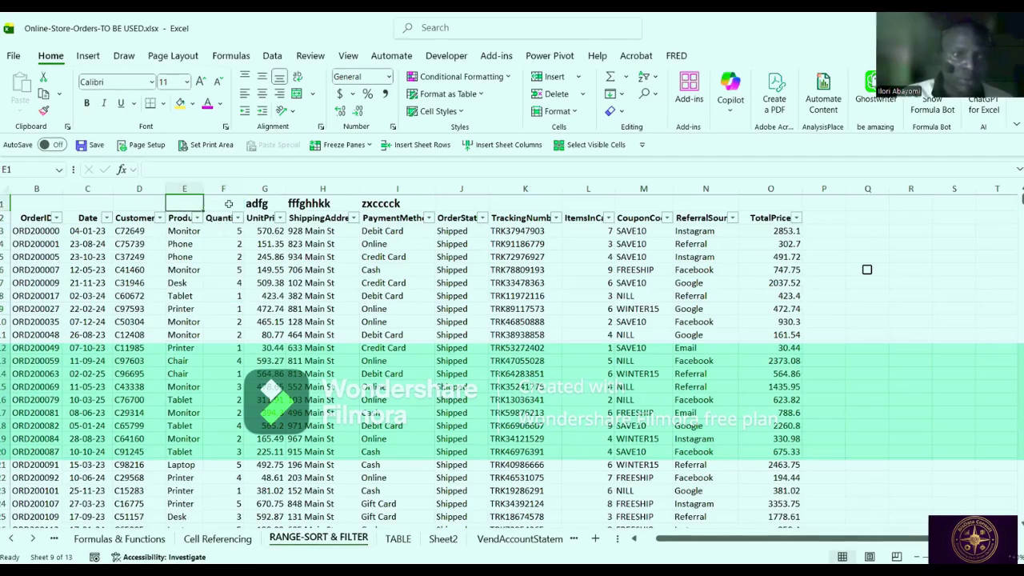
{"action": "left_click", "coordinate": [228, 203]}
{"action": "left_click", "coordinate": [308, 203]}
{"action": "left_click", "coordinate": [384, 203]}
{"action": "left_click", "coordinate": [512, 210]}
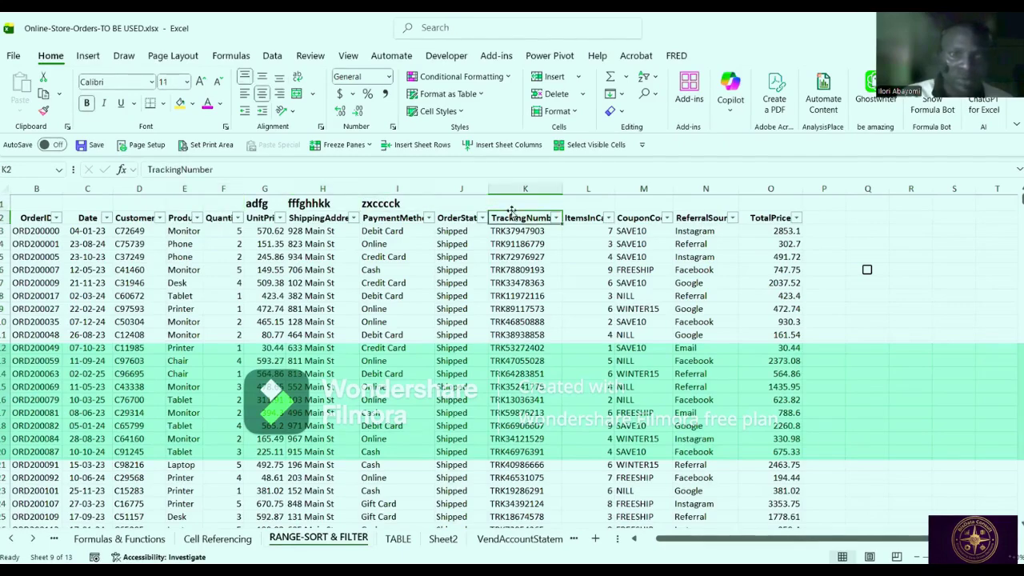
{"action": "left_click", "coordinate": [287, 320]}
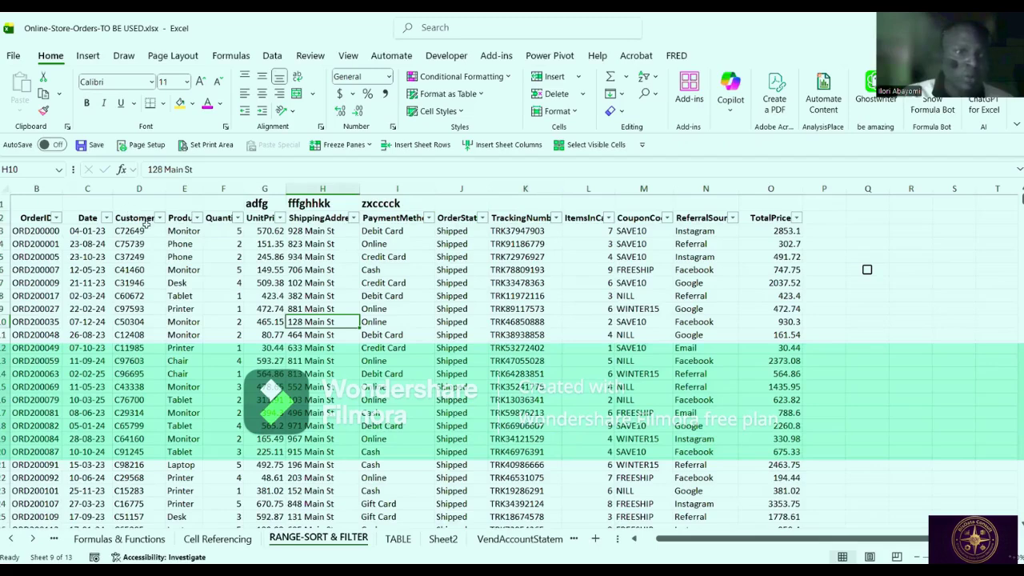
{"action": "left_click", "coordinate": [188, 361]}
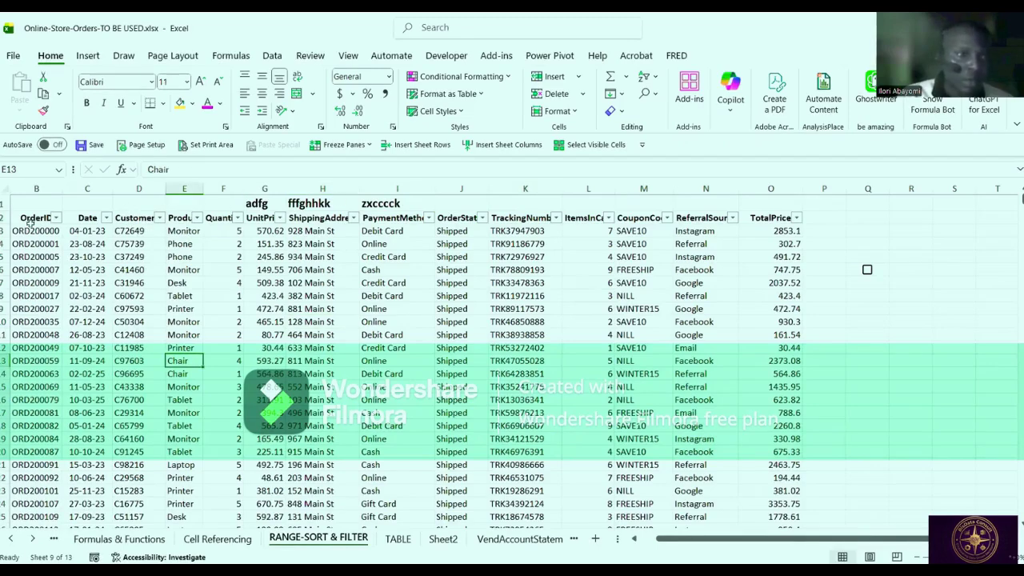
{"action": "left_click", "coordinate": [279, 386]}
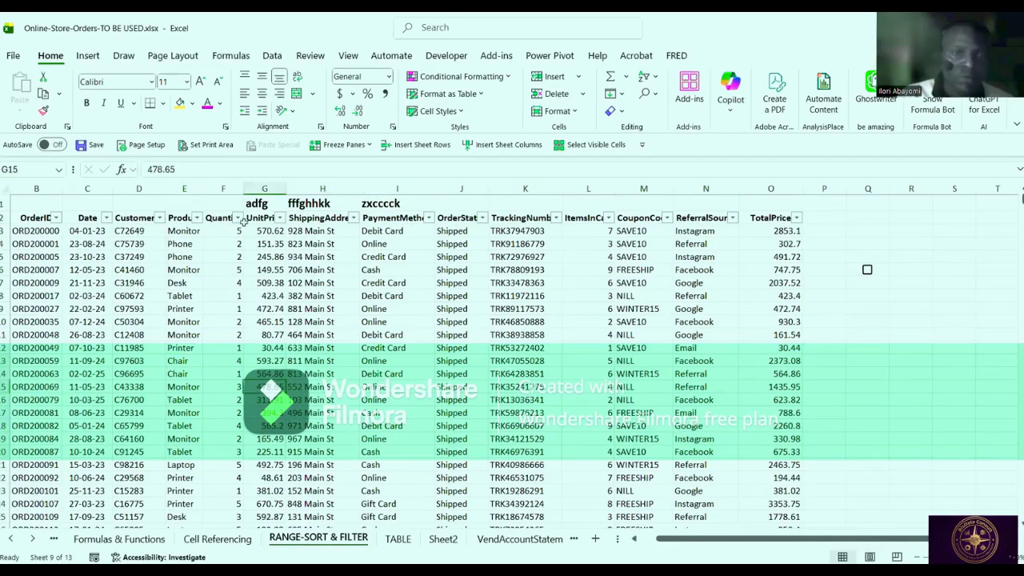
Delete the test text from cells G1:I1.
{"action": "left_click_drag", "start_coordinate": [254, 203], "coordinate": [405, 205]}
{"action": "key", "text": "Delete"}
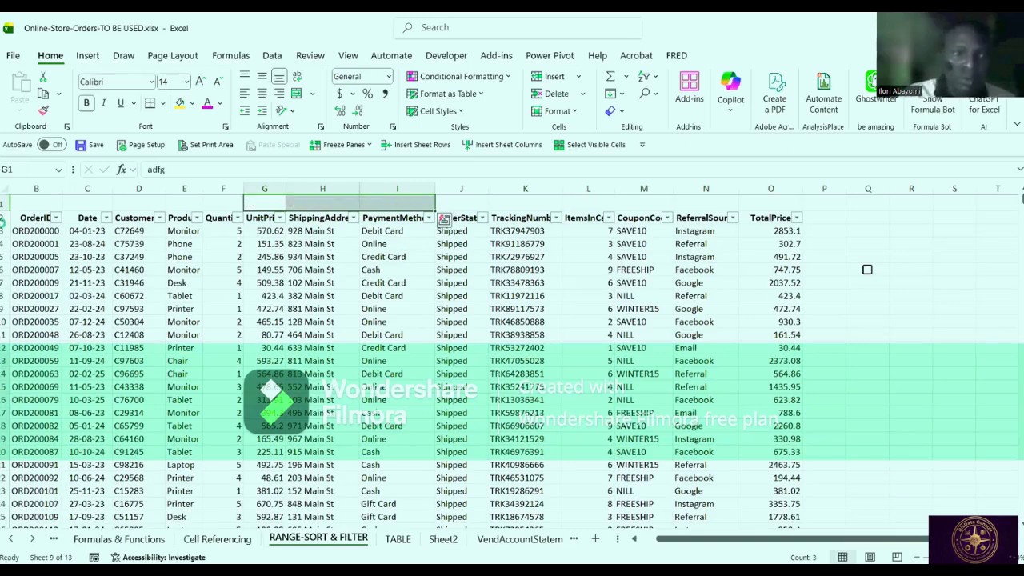
{"action": "left_click", "coordinate": [171, 321]}
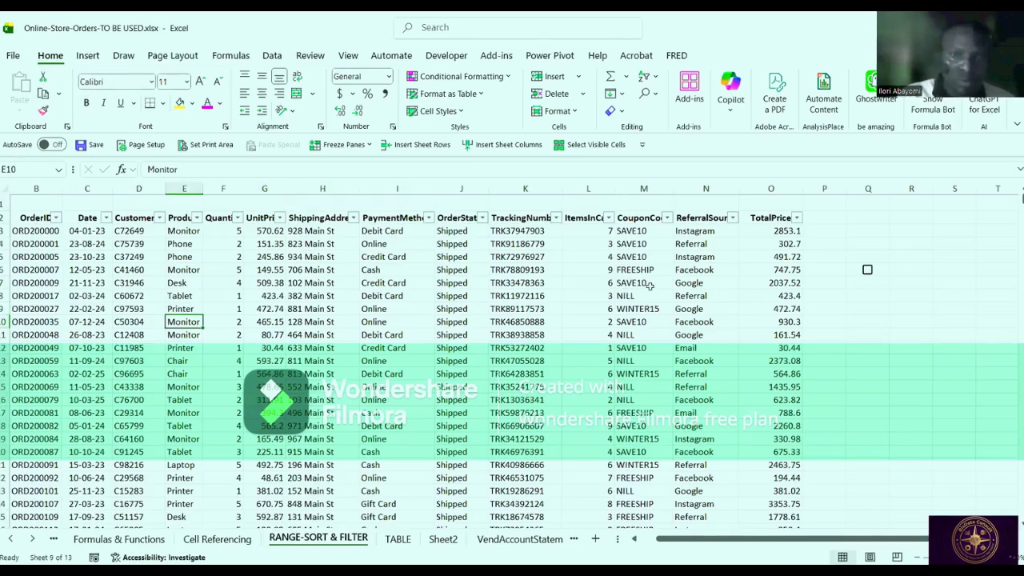
Look over the orders and select the whole of row 1 above the headers to inspect the range's upper boundary.
{"action": "scroll", "coordinate": [701, 288], "scroll_direction": "down", "scroll_amount": 15}
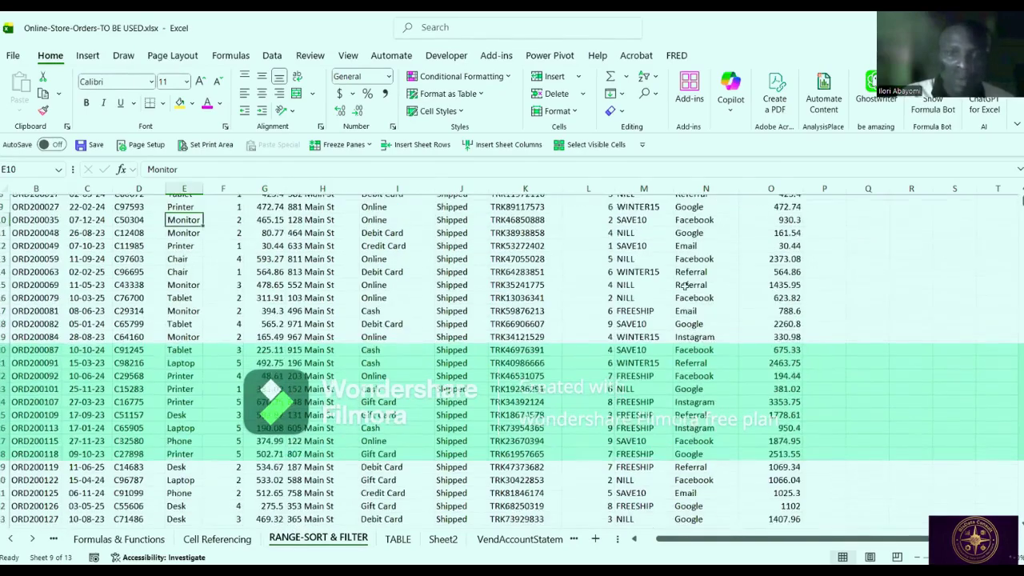
{"action": "scroll", "coordinate": [640, 267], "scroll_direction": "up", "scroll_amount": 15}
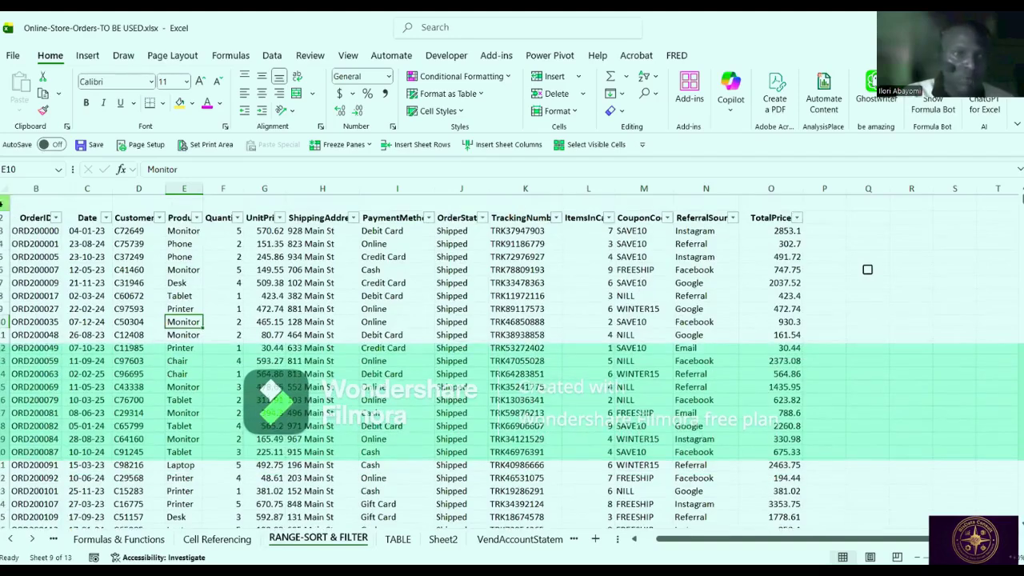
{"action": "left_click", "coordinate": [5, 202]}
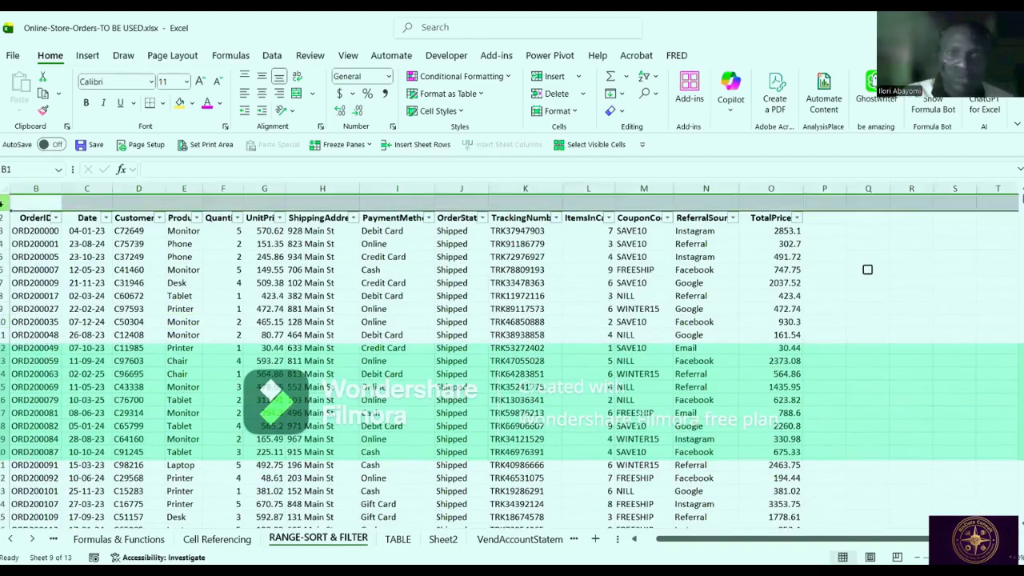
{"action": "left_click", "coordinate": [137, 310]}
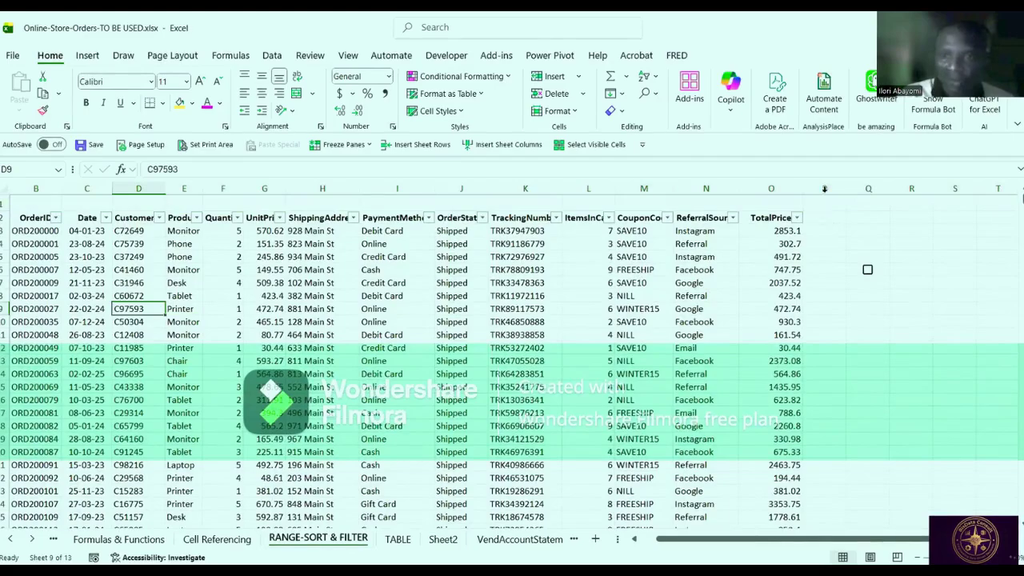
Select column P beside TotalPrice, and go to the last order to inspect the rows below the data.
{"action": "left_click", "coordinate": [824, 188]}
{"action": "scroll", "coordinate": [459, 314], "scroll_direction": "down", "scroll_amount": 9}
{"action": "scroll", "coordinate": [460, 315], "scroll_direction": "down", "scroll_amount": 15}
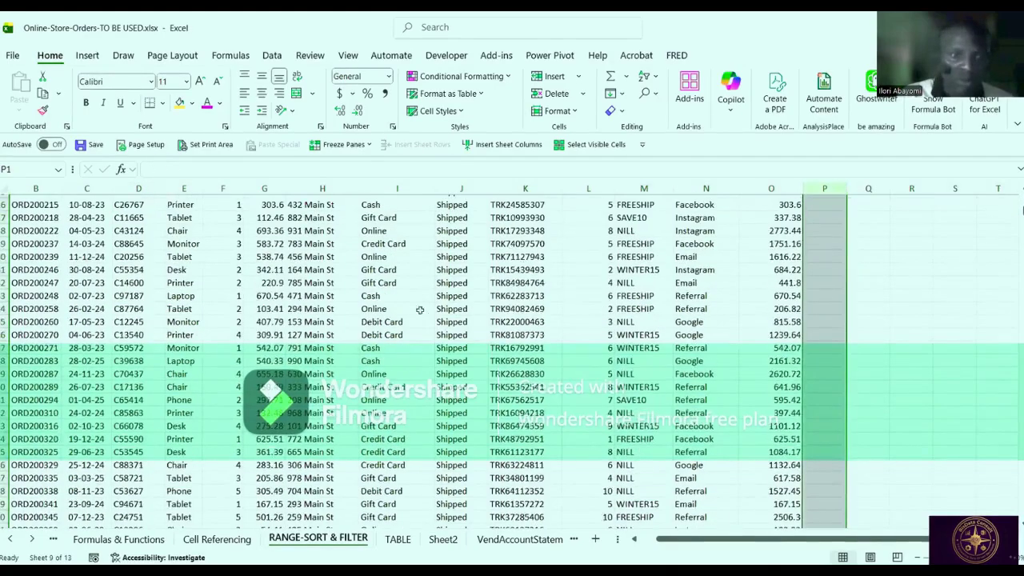
{"action": "left_click", "coordinate": [66, 434]}
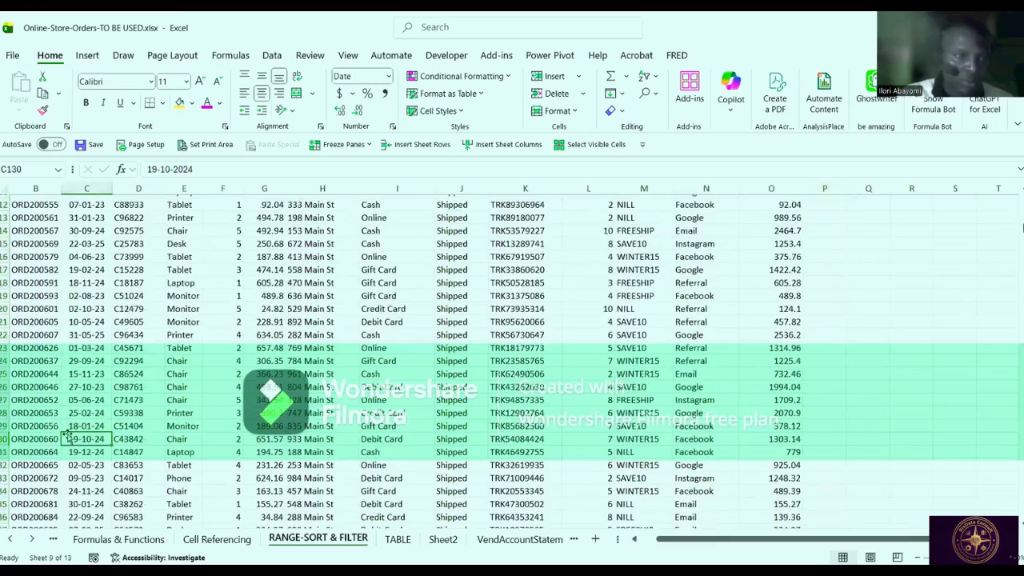
{"action": "key", "text": "ctrl+Down"}
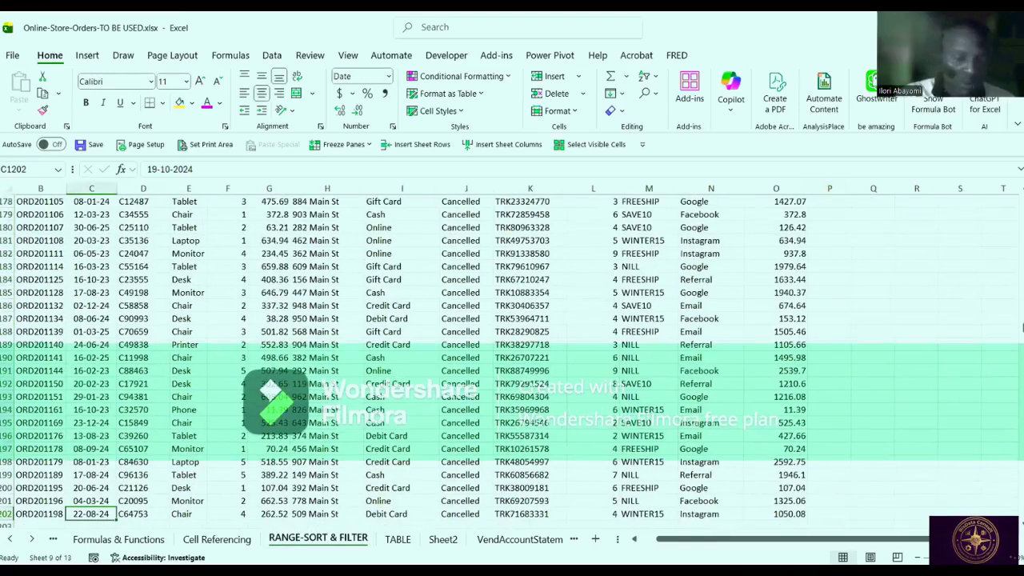
{"action": "scroll", "coordinate": [40, 438], "scroll_direction": "down", "scroll_amount": 2}
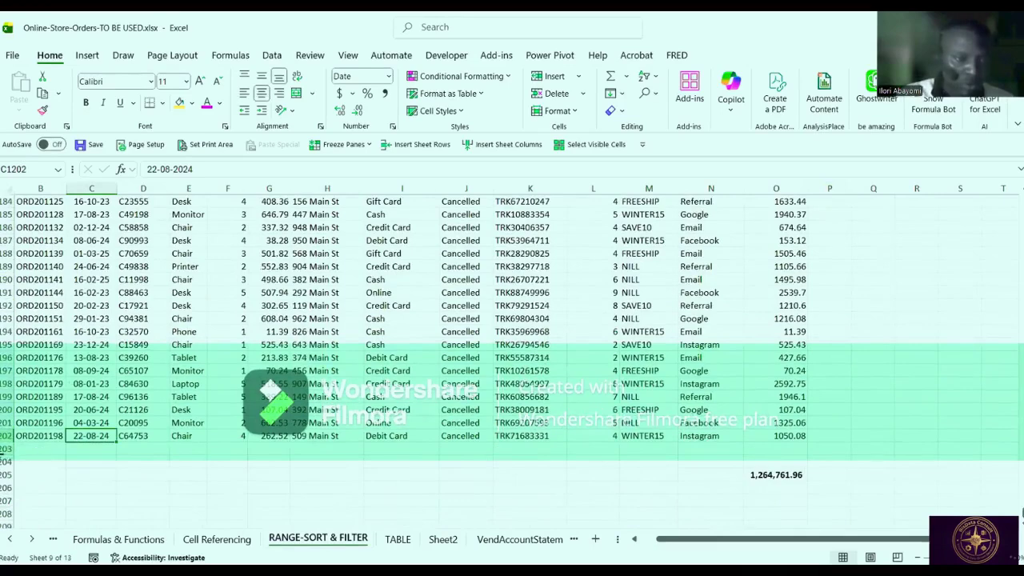
Select the blank row 1203 below the last order and the blank column A beside OrderID to inspect the range's boundaries.
{"action": "left_click", "coordinate": [6, 449]}
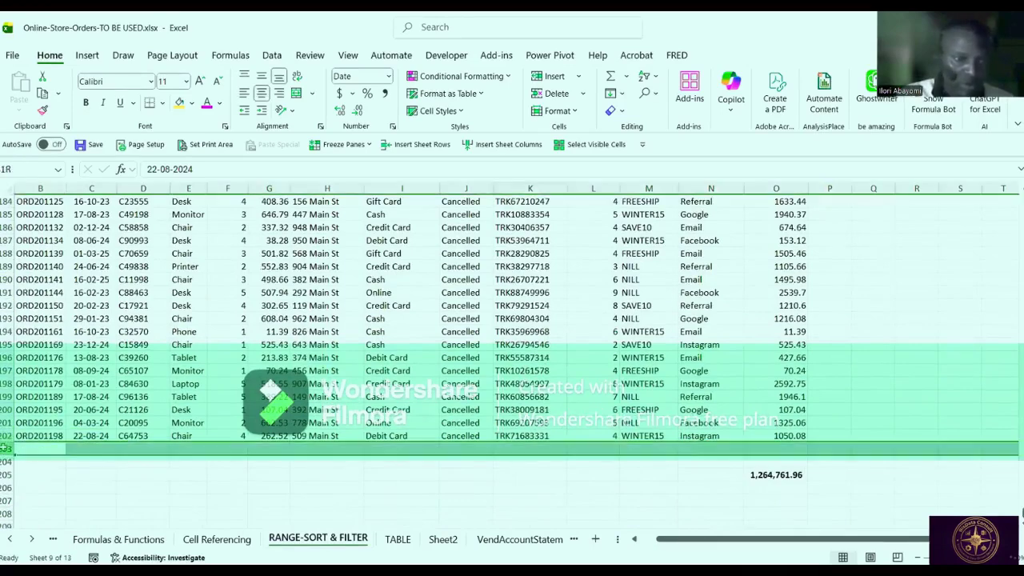
{"action": "left_click", "coordinate": [192, 318]}
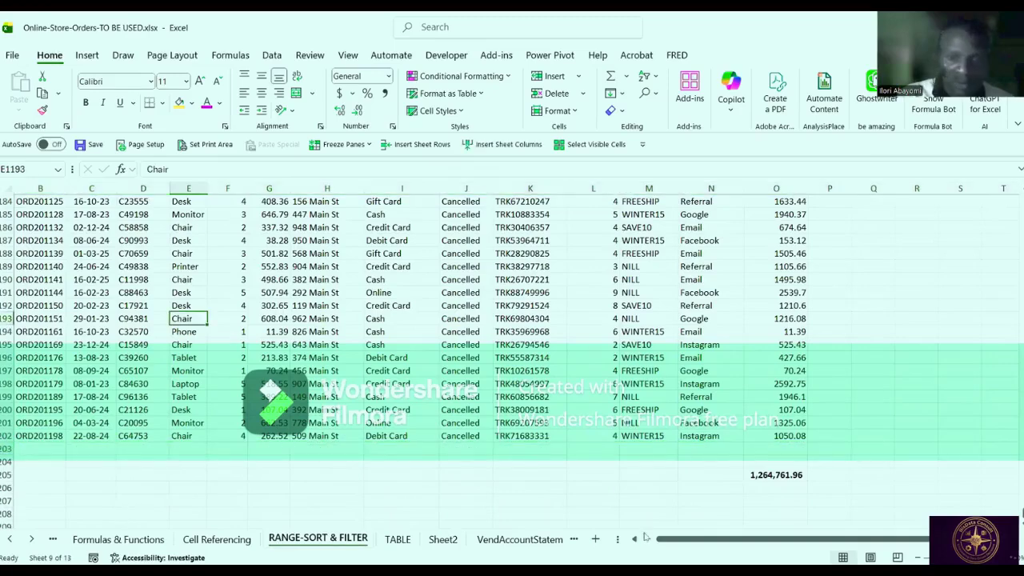
{"action": "scroll", "coordinate": [253, 432], "scroll_direction": "left", "scroll_amount": 1}
{"action": "scroll", "coordinate": [229, 410], "scroll_direction": "up", "scroll_amount": 1}
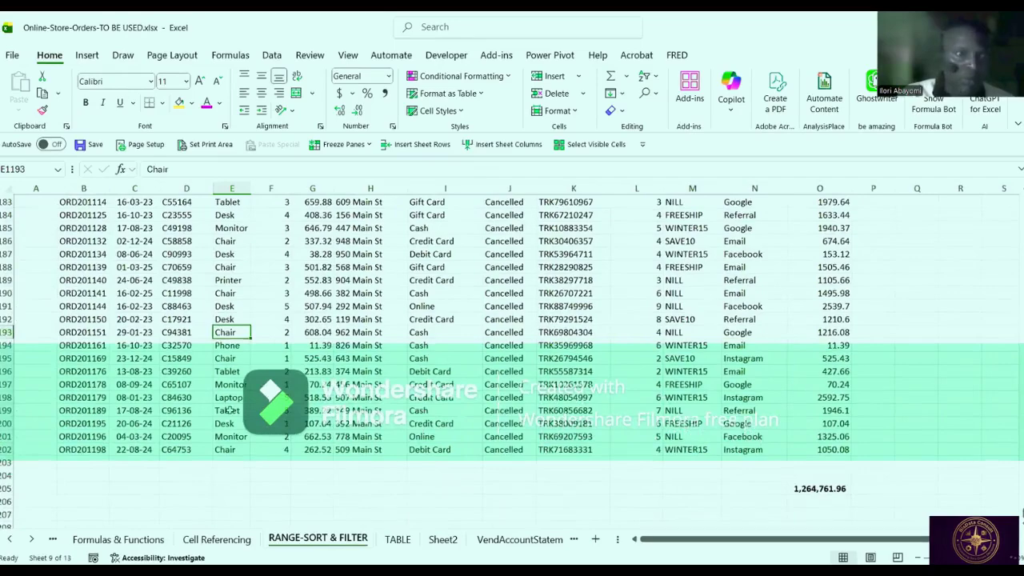
{"action": "scroll", "coordinate": [230, 409], "scroll_direction": "up", "scroll_amount": 4}
{"action": "scroll", "coordinate": [229, 409], "scroll_direction": "up", "scroll_amount": 8}
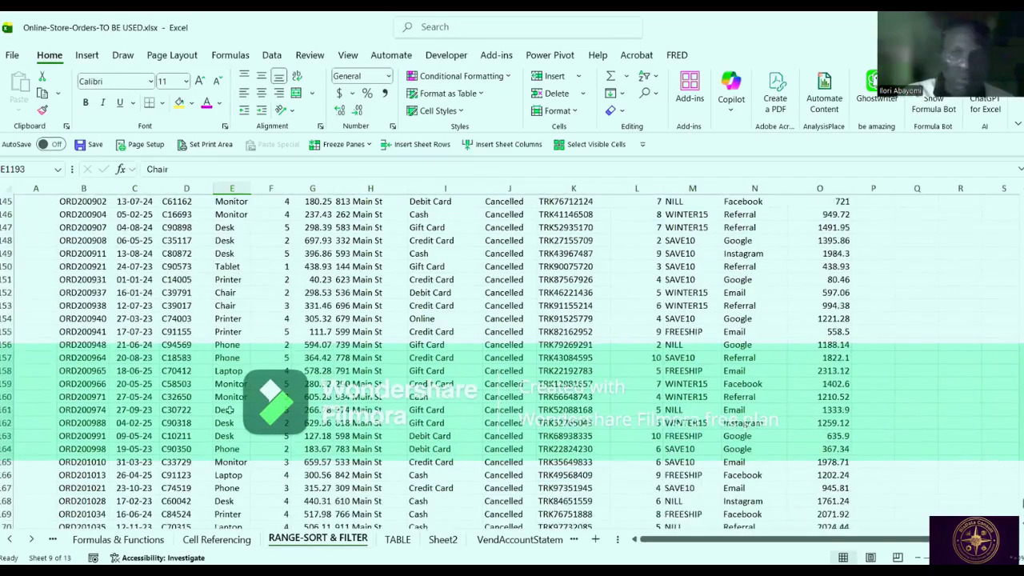
{"action": "scroll", "coordinate": [120, 340], "scroll_direction": "up", "scroll_amount": 4}
{"action": "scroll", "coordinate": [120, 340], "scroll_direction": "up", "scroll_amount": 1}
{"action": "left_click", "coordinate": [138, 339]}
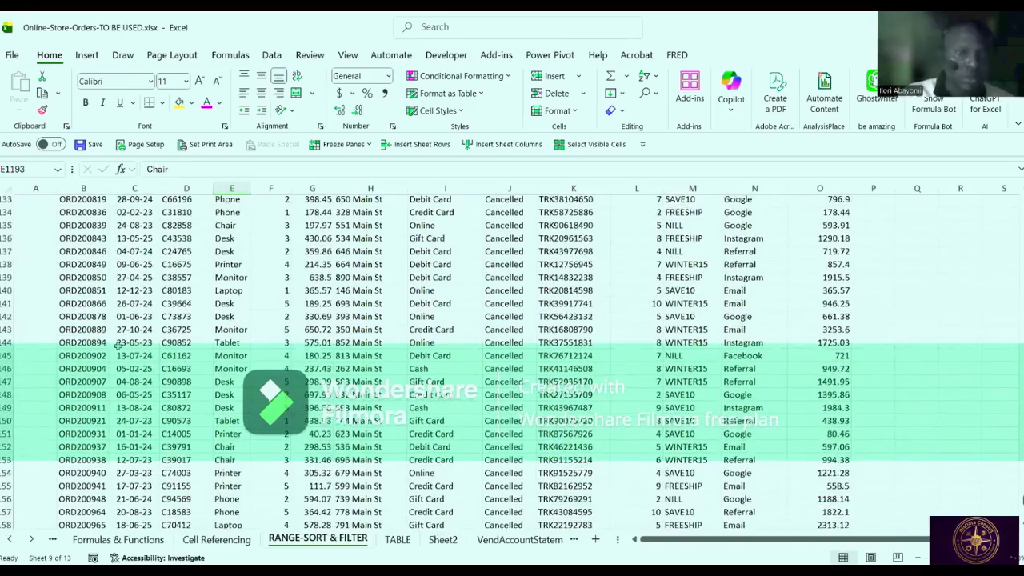
{"action": "scroll", "coordinate": [26, 282], "scroll_direction": "up", "scroll_amount": 8}
{"action": "scroll", "coordinate": [27, 282], "scroll_direction": "up", "scroll_amount": 7}
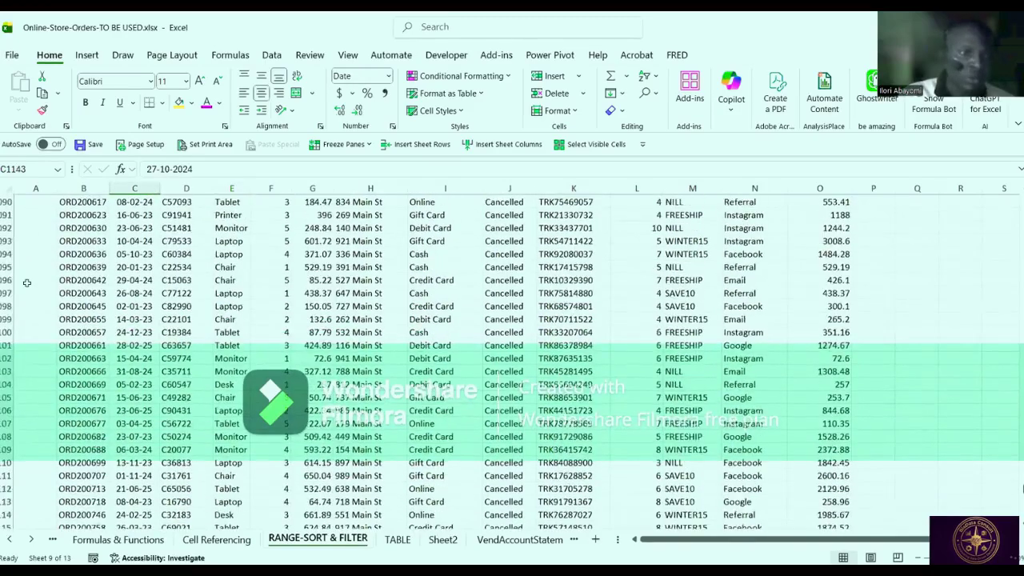
{"action": "left_click", "coordinate": [35, 190]}
{"action": "left_click", "coordinate": [128, 387]}
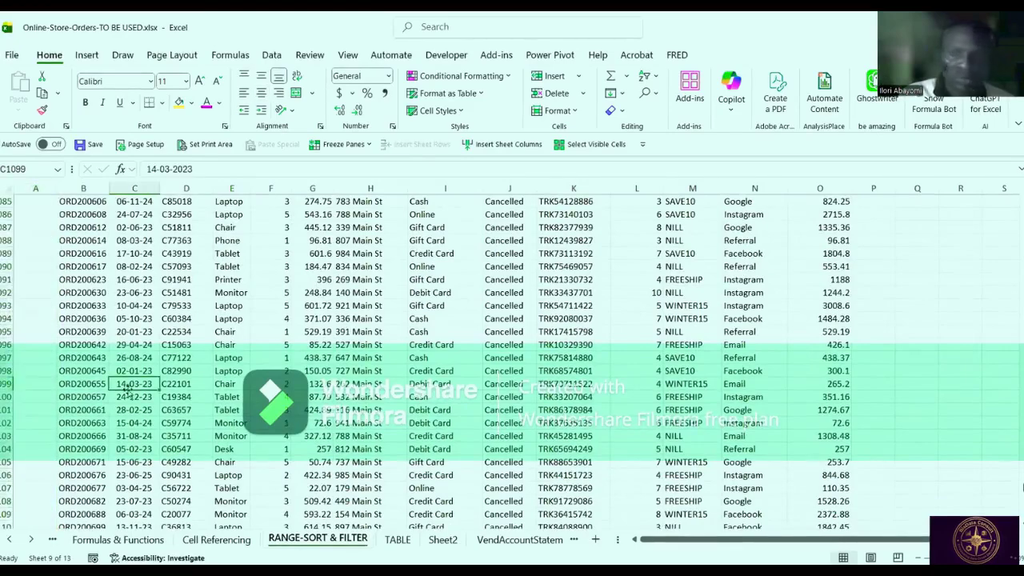
Inspect the blank cells in column P beside TotalPrice and in column A beside OrderID along the orders.
{"action": "scroll", "coordinate": [128, 388], "scroll_direction": "up", "scroll_amount": 9}
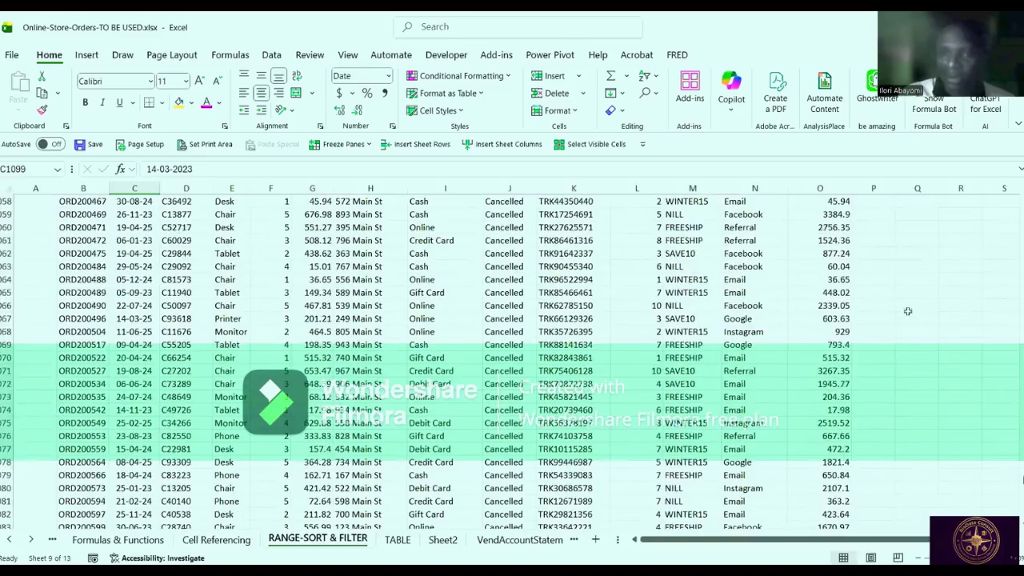
{"action": "left_click", "coordinate": [874, 264]}
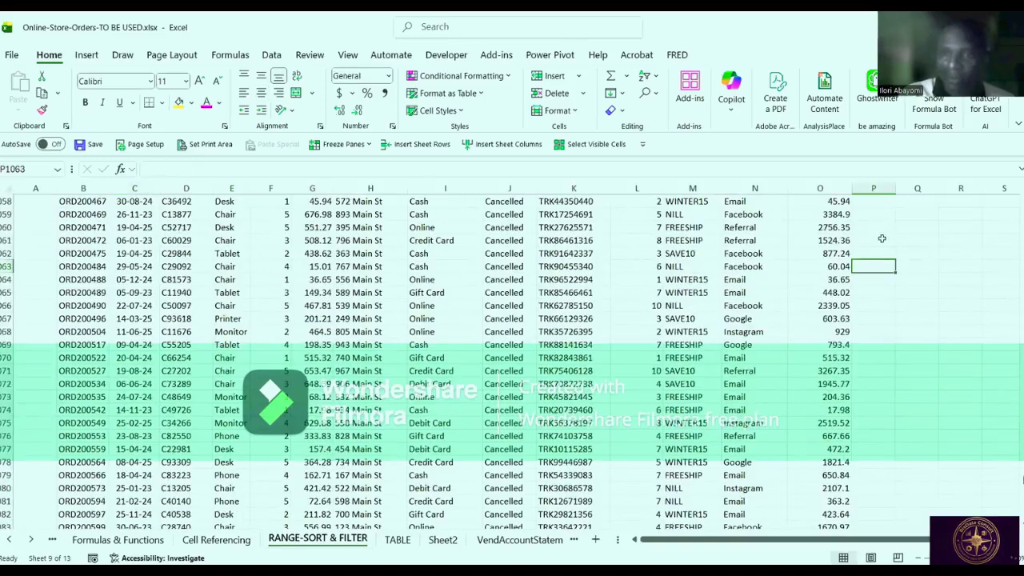
{"action": "left_click", "coordinate": [883, 399]}
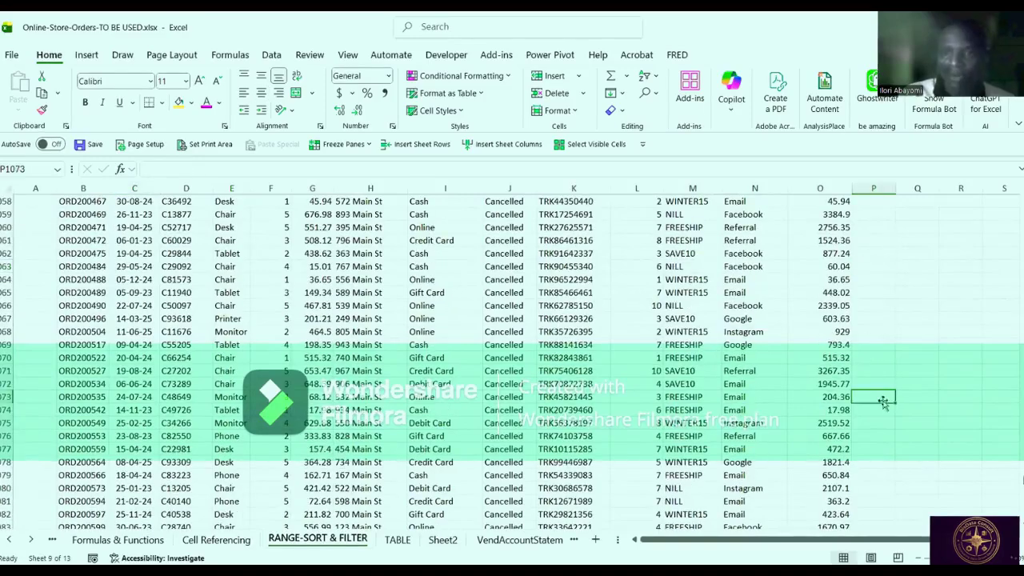
{"action": "left_click", "coordinate": [273, 319]}
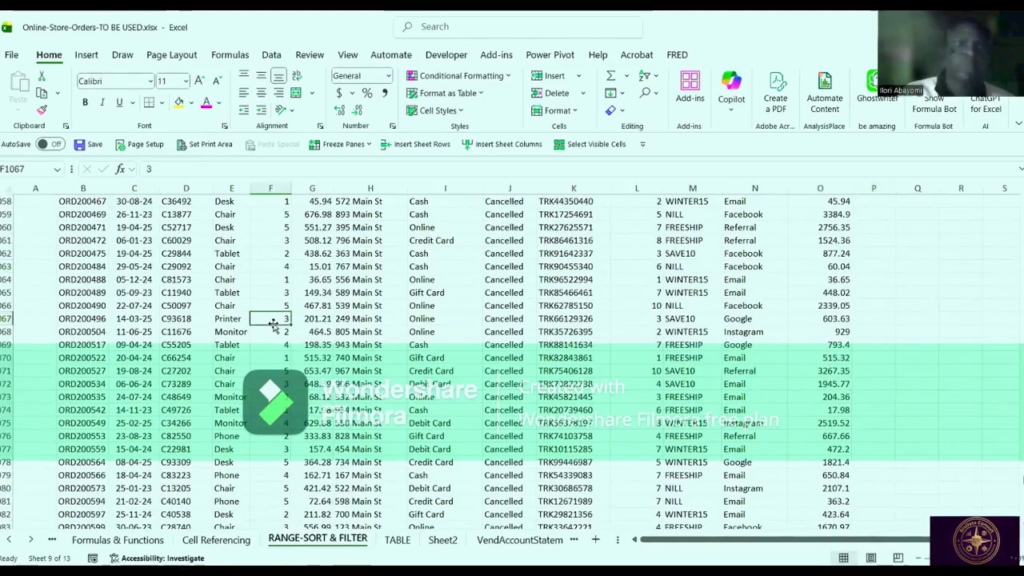
{"action": "left_click", "coordinate": [24, 287]}
{"action": "scroll", "coordinate": [441, 329], "scroll_direction": "down", "scroll_amount": 6}
{"action": "scroll", "coordinate": [441, 328], "scroll_direction": "up", "scroll_amount": 3}
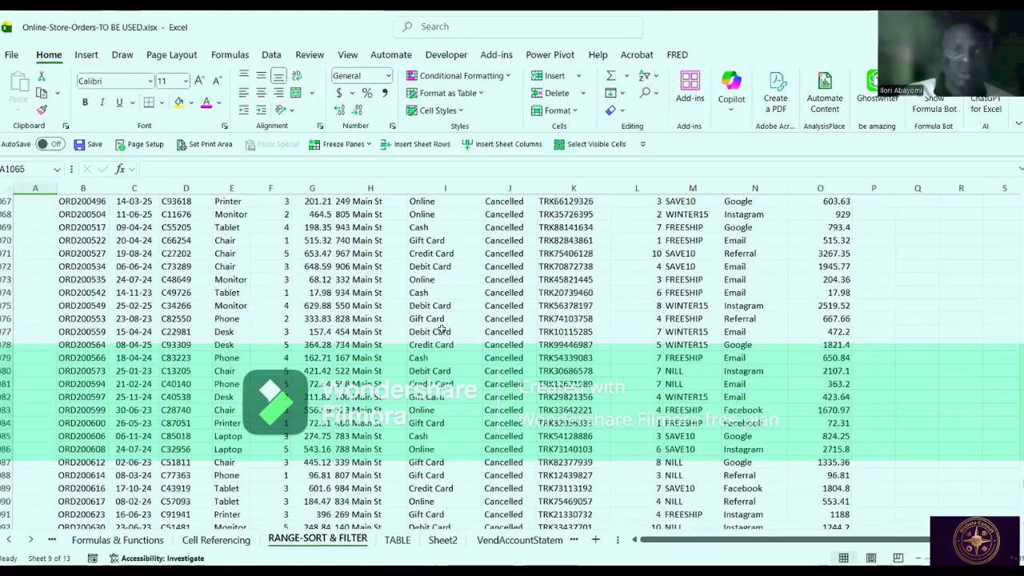
{"action": "scroll", "coordinate": [441, 329], "scroll_direction": "up", "scroll_amount": 20}
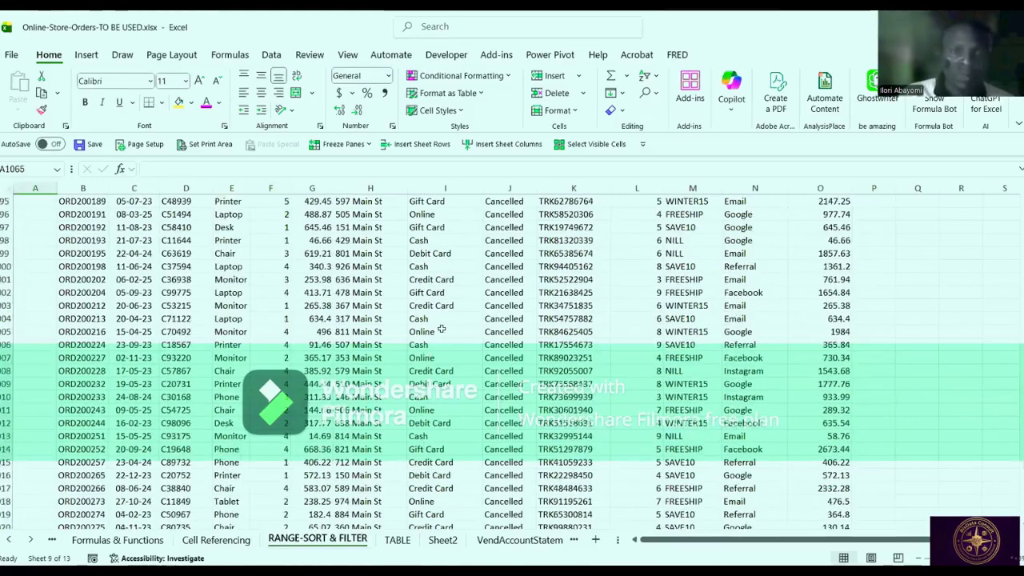
{"action": "scroll", "coordinate": [441, 329], "scroll_direction": "up", "scroll_amount": 1}
{"action": "scroll", "coordinate": [432, 336], "scroll_direction": "down", "scroll_amount": 1}
Jump to the last order through the PaymentMethod column, select row 1202, and inspect the blank cells beneath it.
{"action": "left_click", "coordinate": [421, 345]}
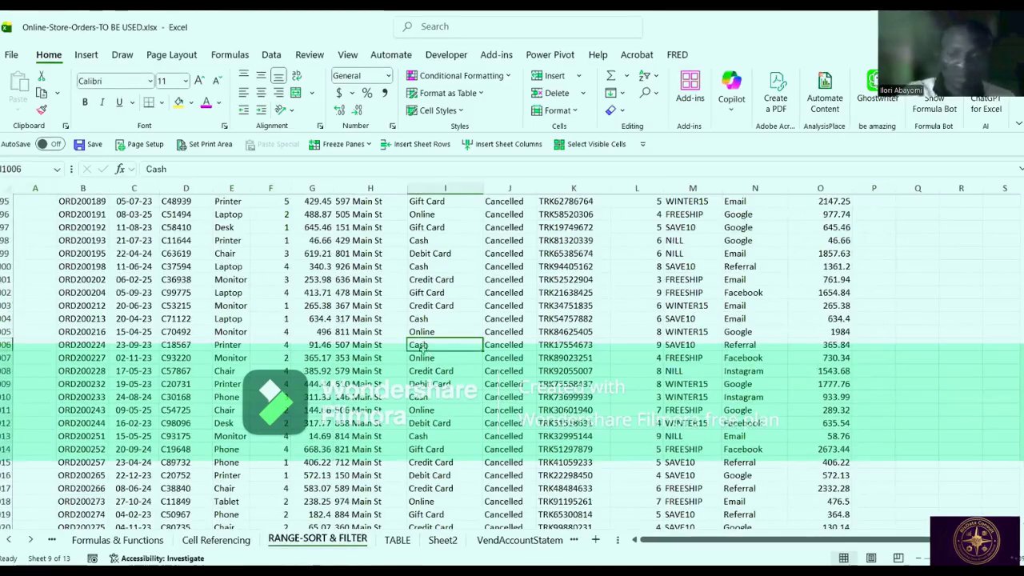
{"action": "key", "text": "ctrl+Down"}
{"action": "scroll", "coordinate": [107, 377], "scroll_direction": "down", "scroll_amount": 4}
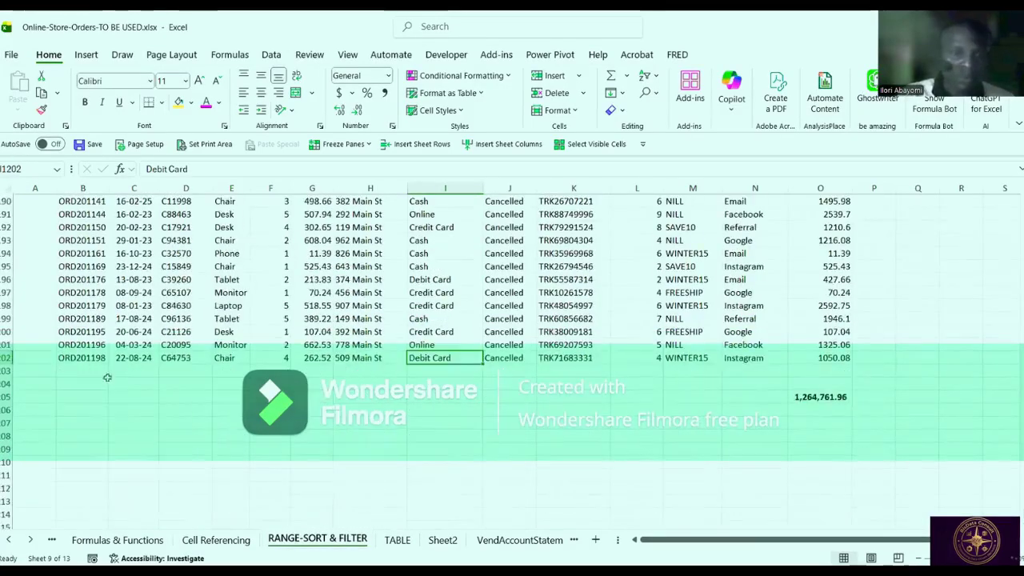
{"action": "left_click", "coordinate": [7, 357]}
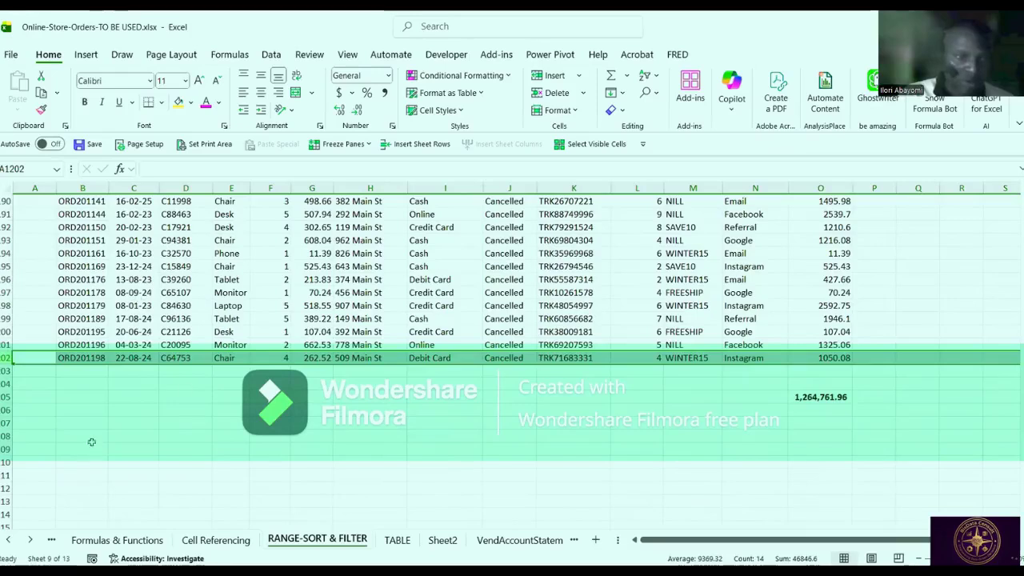
{"action": "left_click_drag", "start_coordinate": [75, 382], "coordinate": [264, 400]}
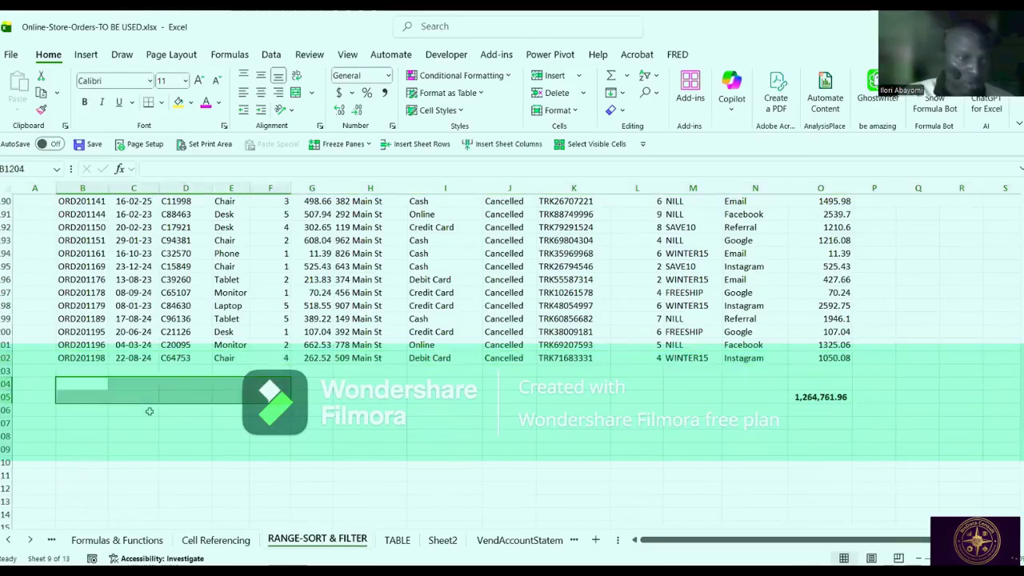
{"action": "left_click_drag", "start_coordinate": [100, 409], "coordinate": [768, 422]}
{"action": "left_click", "coordinate": [68, 358]}
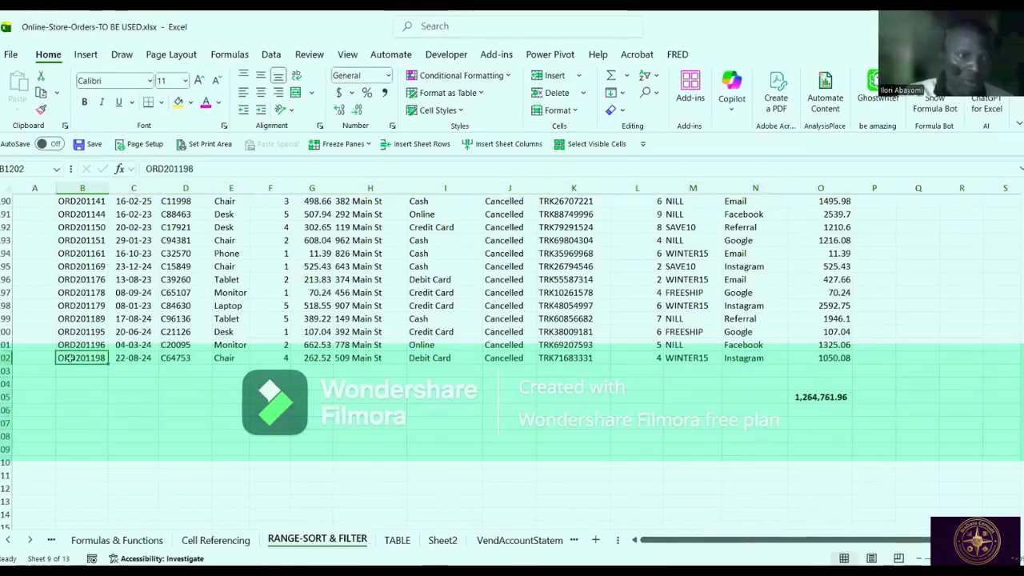
{"action": "left_click", "coordinate": [72, 367]}
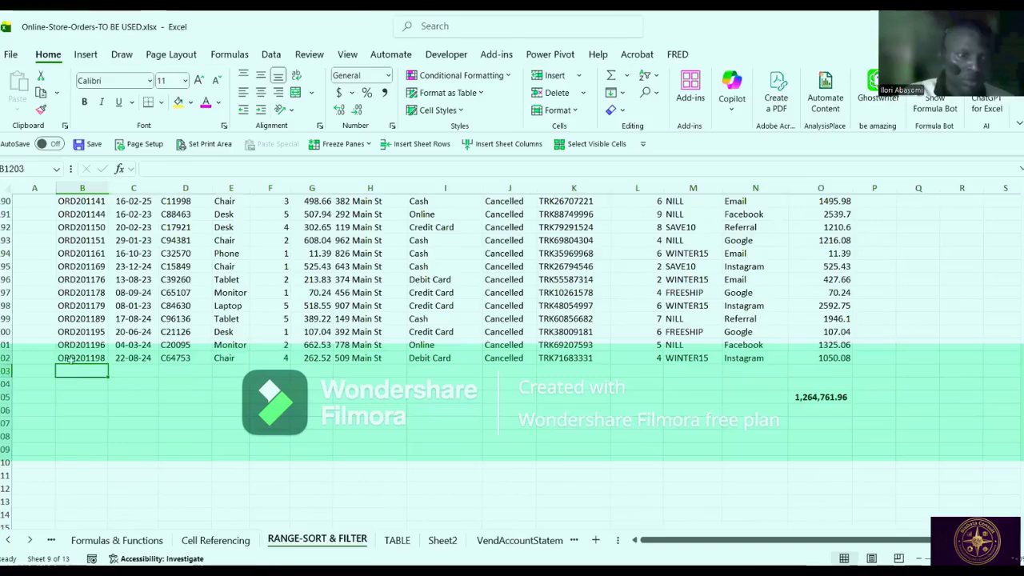
{"action": "left_click", "coordinate": [70, 360]}
Return from the last orders to the Date header in row 2 through the Date column.
{"action": "scroll", "coordinate": [111, 372], "scroll_direction": "up", "scroll_amount": 7}
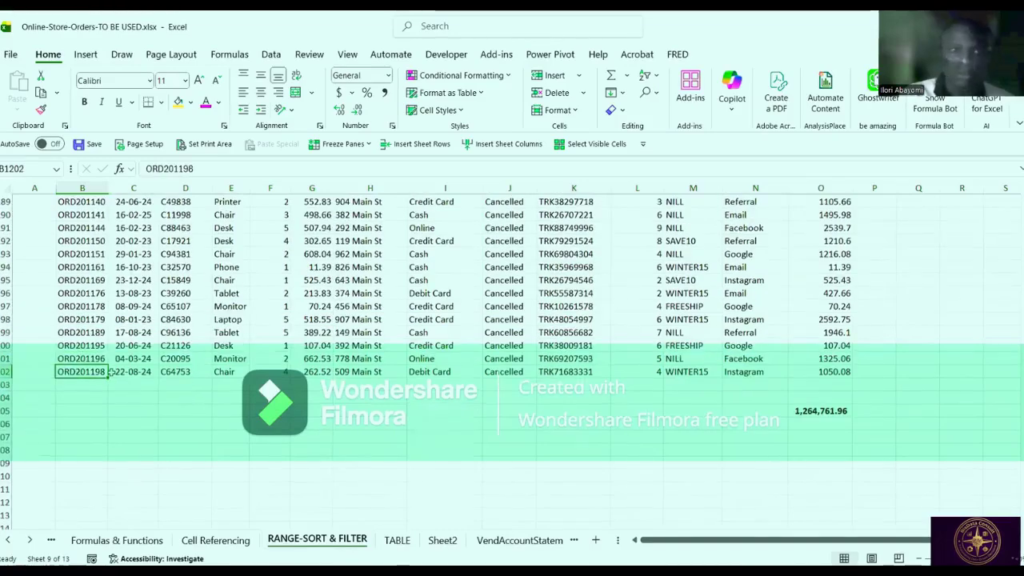
{"action": "left_click_drag", "start_coordinate": [157, 380], "coordinate": [184, 383]}
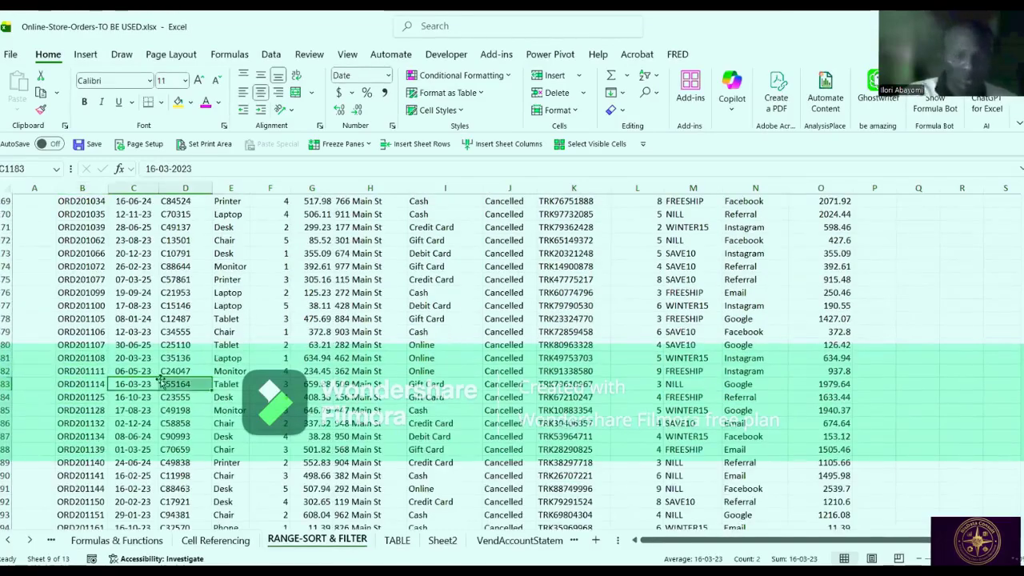
{"action": "left_click", "coordinate": [126, 354]}
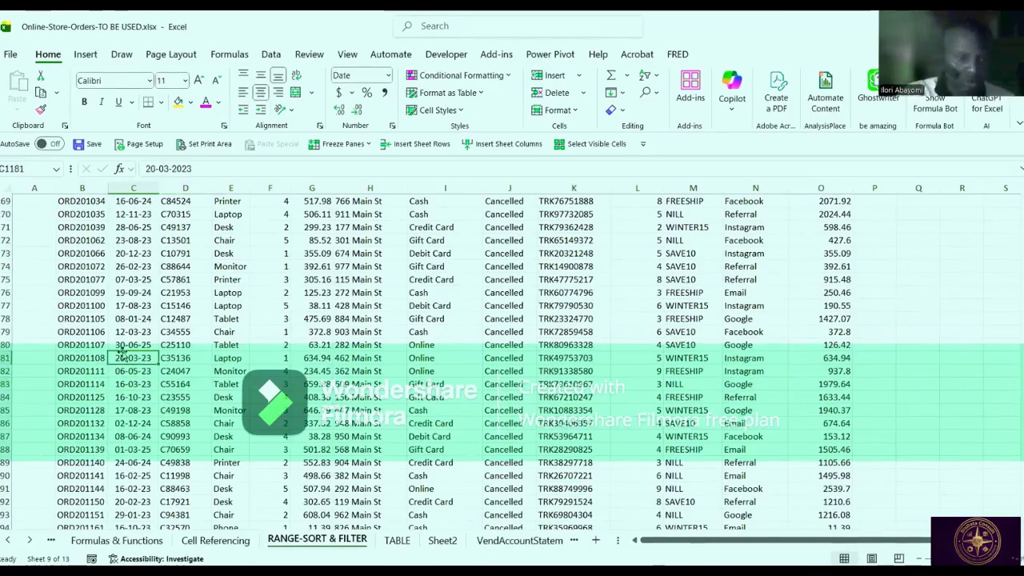
{"action": "key", "text": "ctrl+Up"}
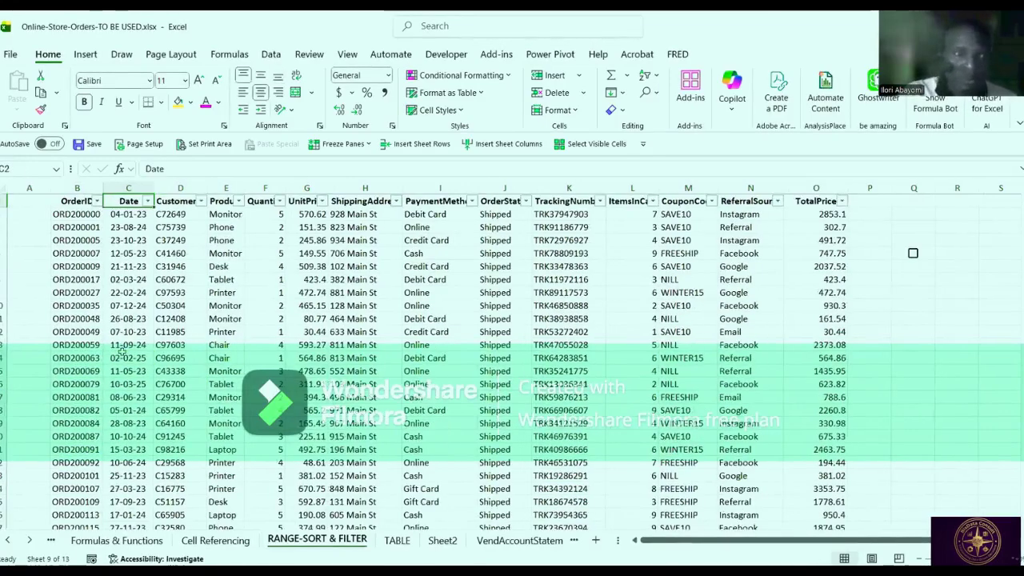
{"action": "scroll", "coordinate": [337, 296], "scroll_direction": "up", "scroll_amount": 1}
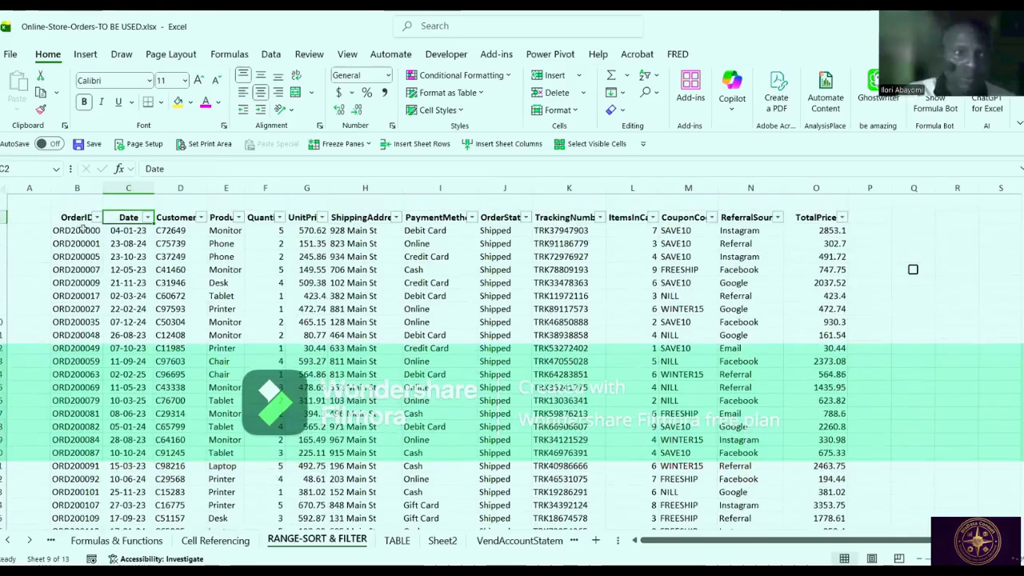
Turn off the filter on the orders' header row, starting from the OrderID header.
{"action": "left_click", "coordinate": [80, 220]}
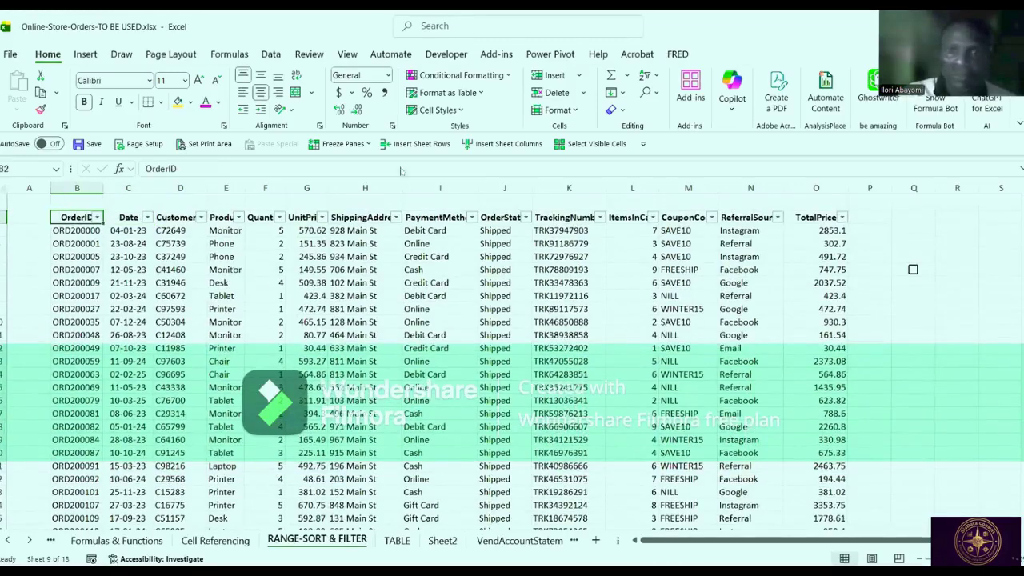
{"action": "left_click", "coordinate": [658, 77]}
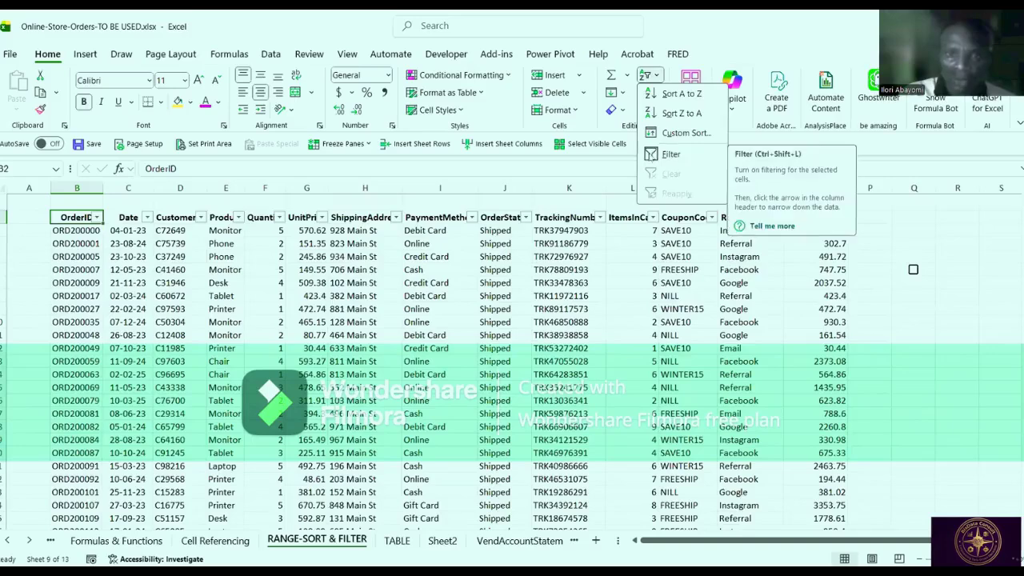
{"action": "left_click", "coordinate": [660, 154]}
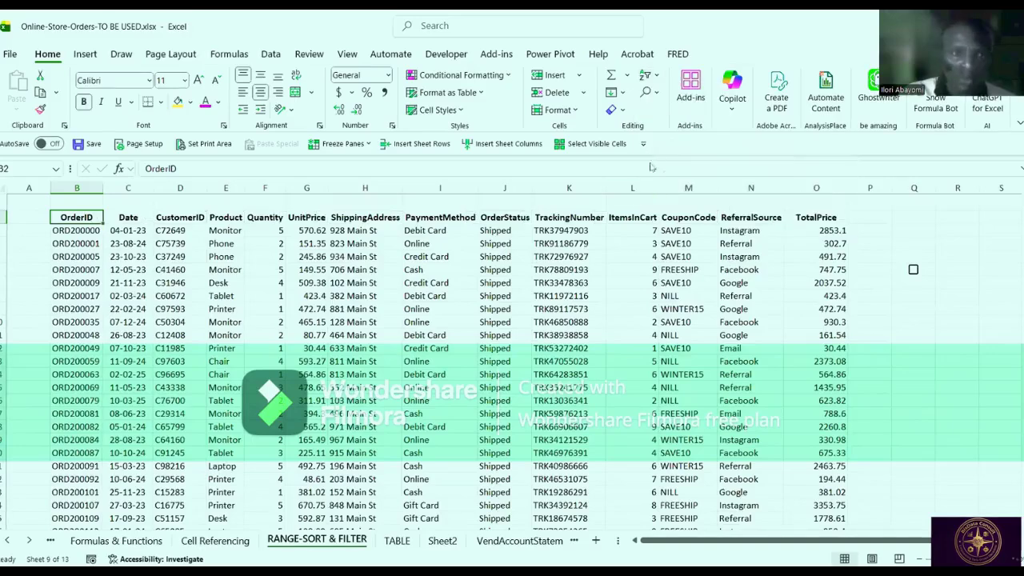
Select single cells in several columns of the orders and review the available Sort & Filter options.
{"action": "left_click", "coordinate": [295, 328]}
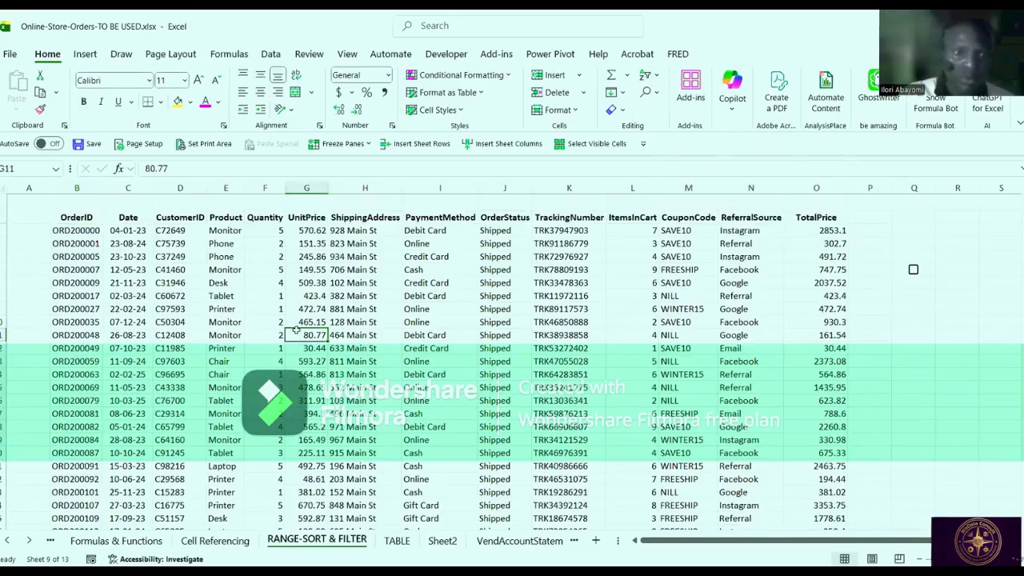
{"action": "left_click", "coordinate": [183, 245]}
{"action": "left_click", "coordinate": [260, 318]}
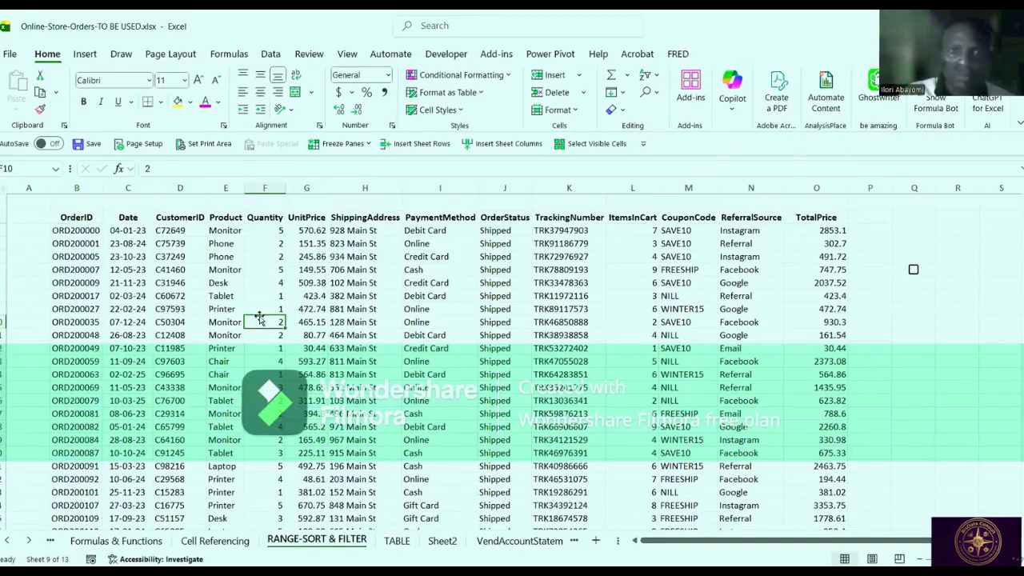
{"action": "left_click", "coordinate": [364, 348]}
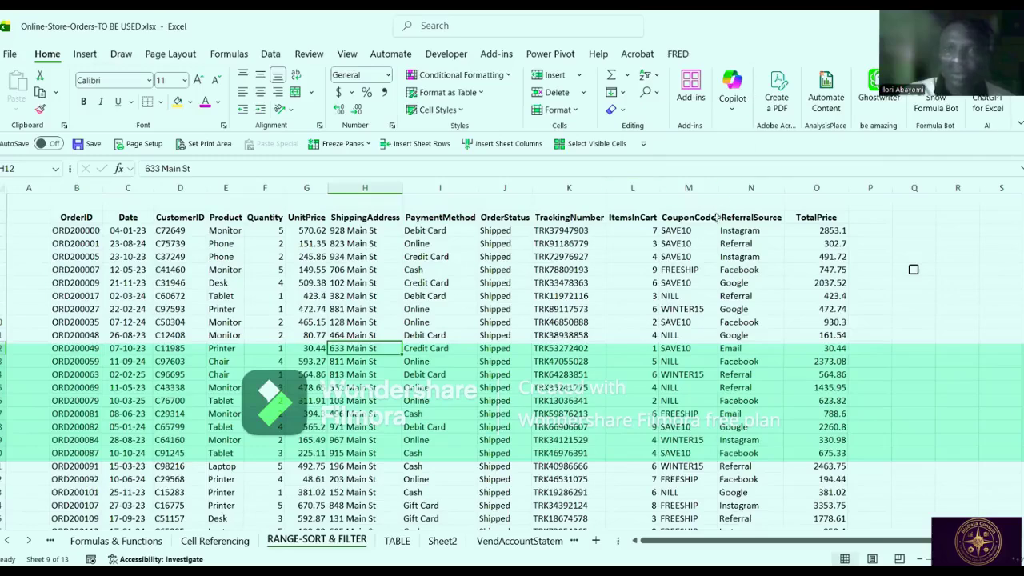
{"action": "left_click", "coordinate": [654, 76]}
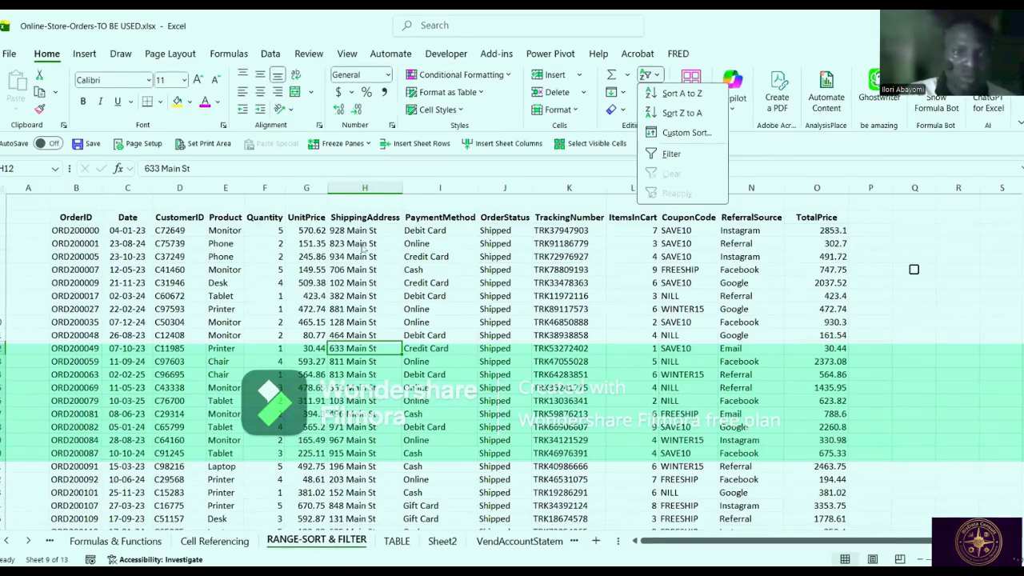
{"action": "key", "text": "Escape"}
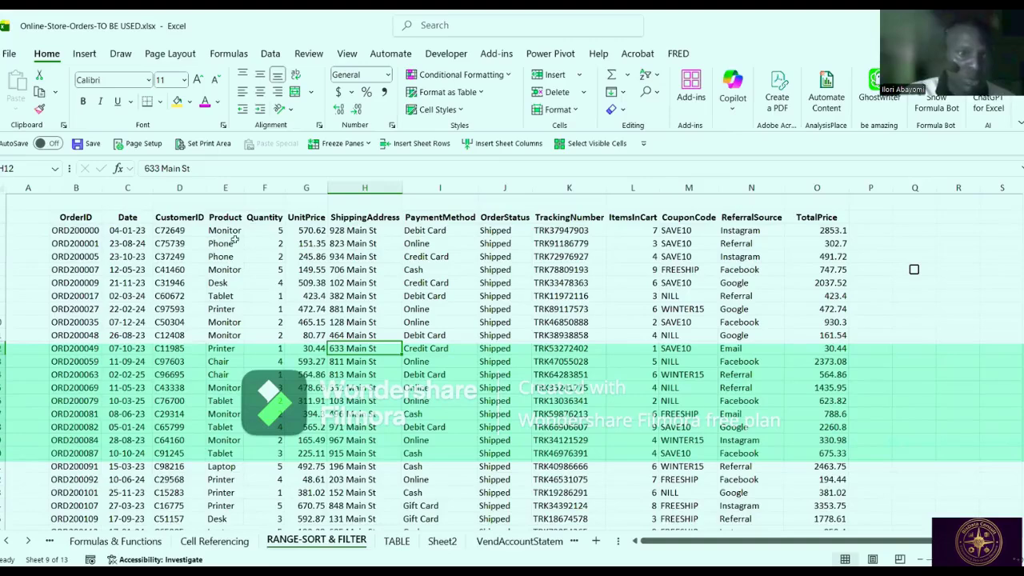
Sort the orders by Product from A to Z, starting from a single cell in the Product column.
{"action": "left_click", "coordinate": [220, 309]}
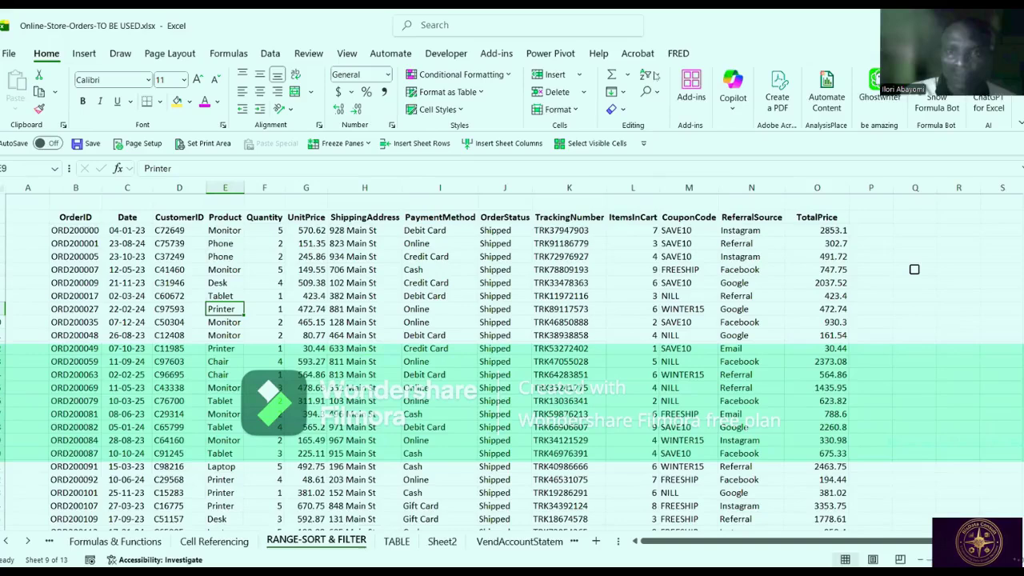
{"action": "left_click", "coordinate": [654, 74]}
{"action": "left_click", "coordinate": [688, 132]}
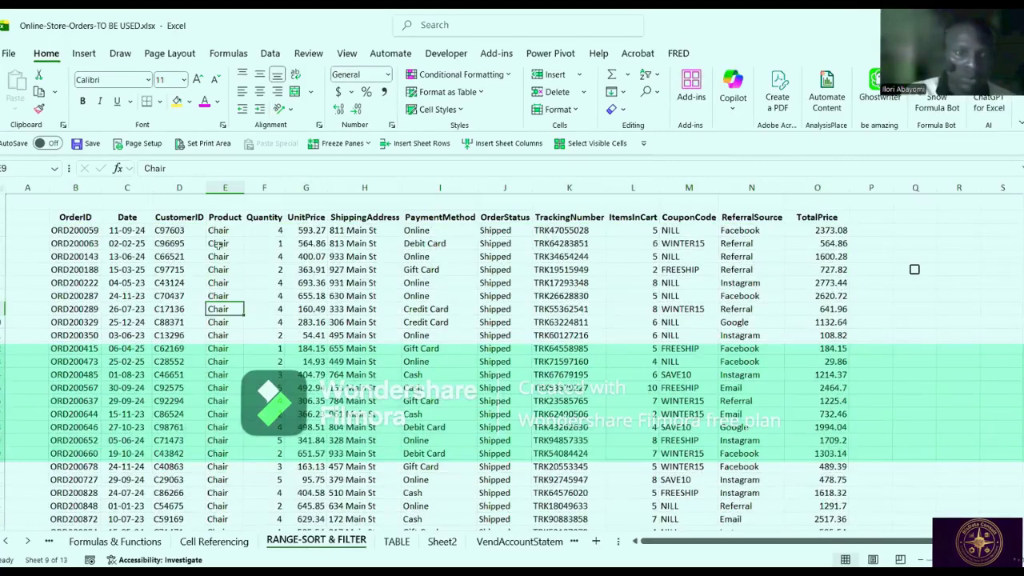
{"action": "scroll", "coordinate": [223, 244], "scroll_direction": "down", "scroll_amount": 1}
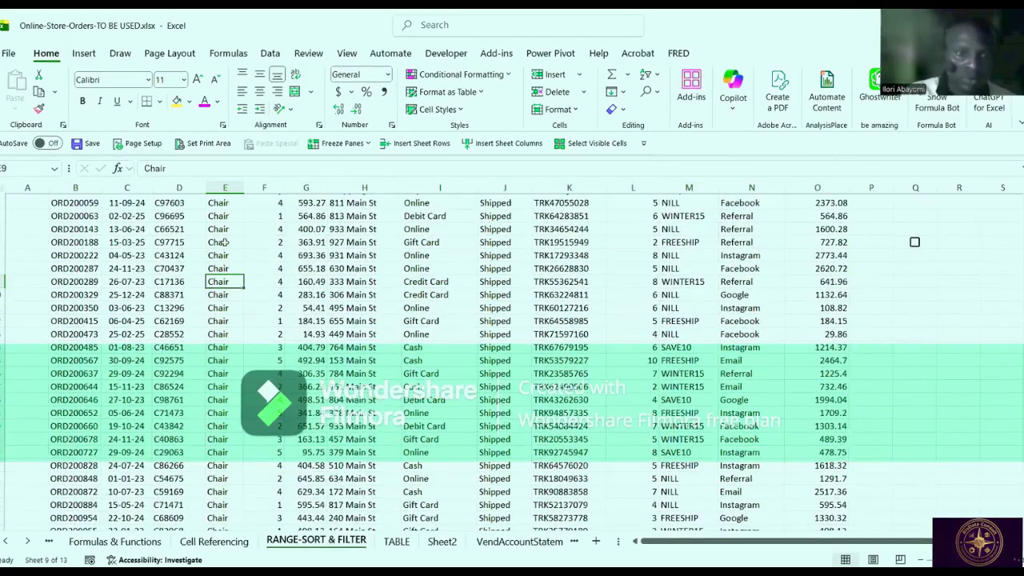
Examine how the sorted orders are grouped by product down the Product column.
{"action": "scroll", "coordinate": [224, 243], "scroll_direction": "down", "scroll_amount": 10}
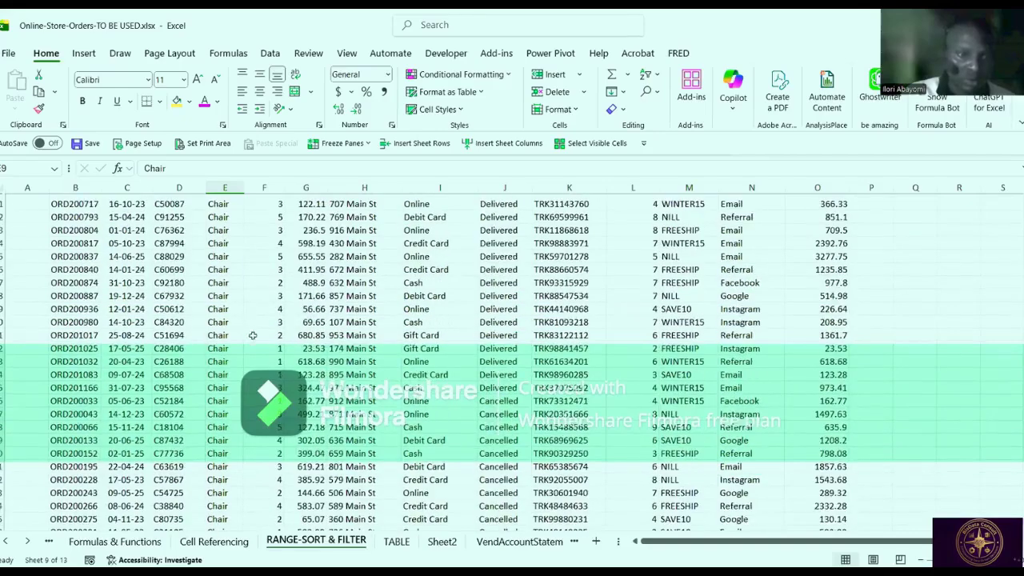
{"action": "scroll", "coordinate": [248, 320], "scroll_direction": "down", "scroll_amount": 10}
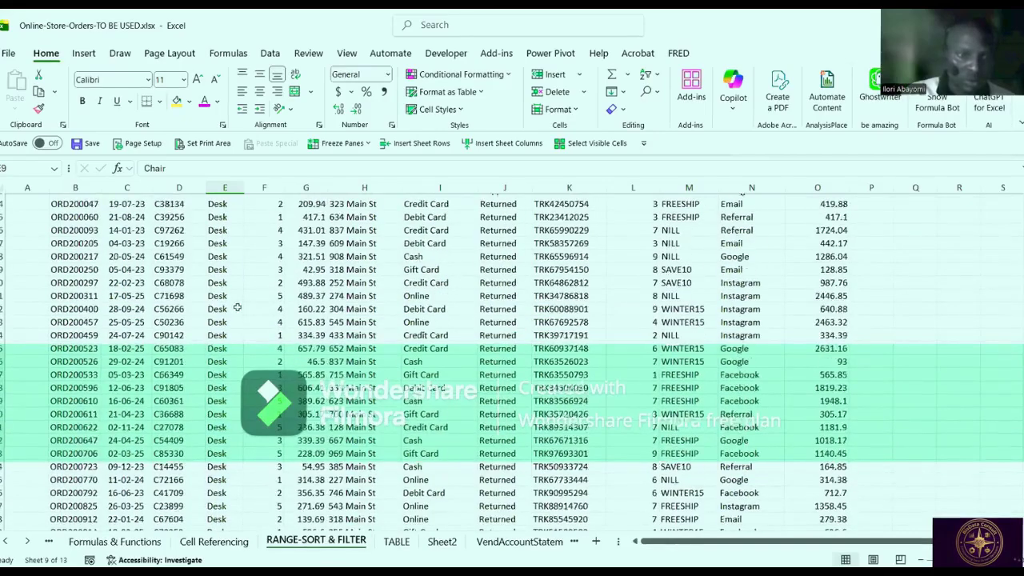
{"action": "scroll", "coordinate": [240, 303], "scroll_direction": "down", "scroll_amount": 10}
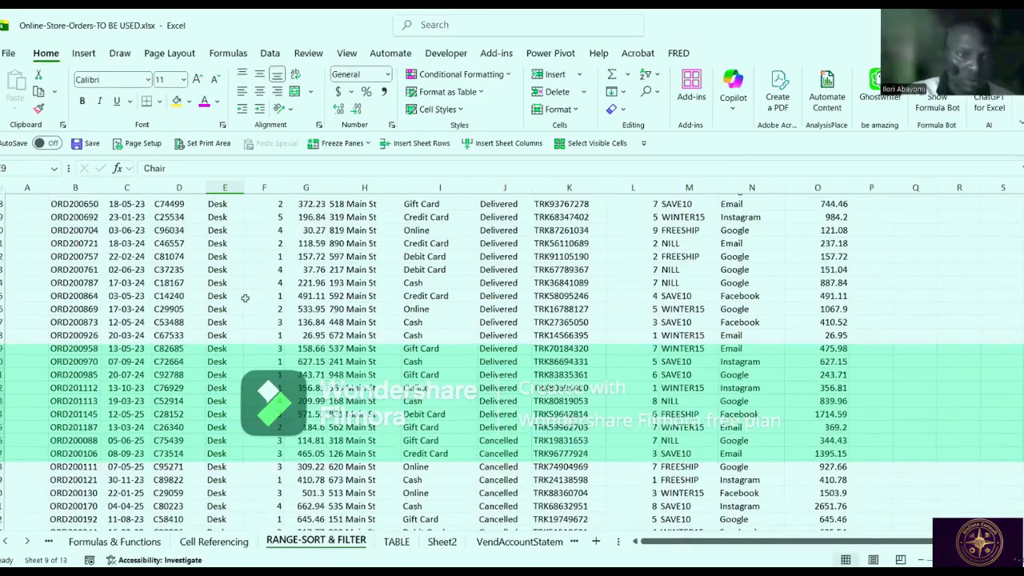
{"action": "scroll", "coordinate": [244, 296], "scroll_direction": "down", "scroll_amount": 3}
{"action": "scroll", "coordinate": [244, 292], "scroll_direction": "down", "scroll_amount": 10}
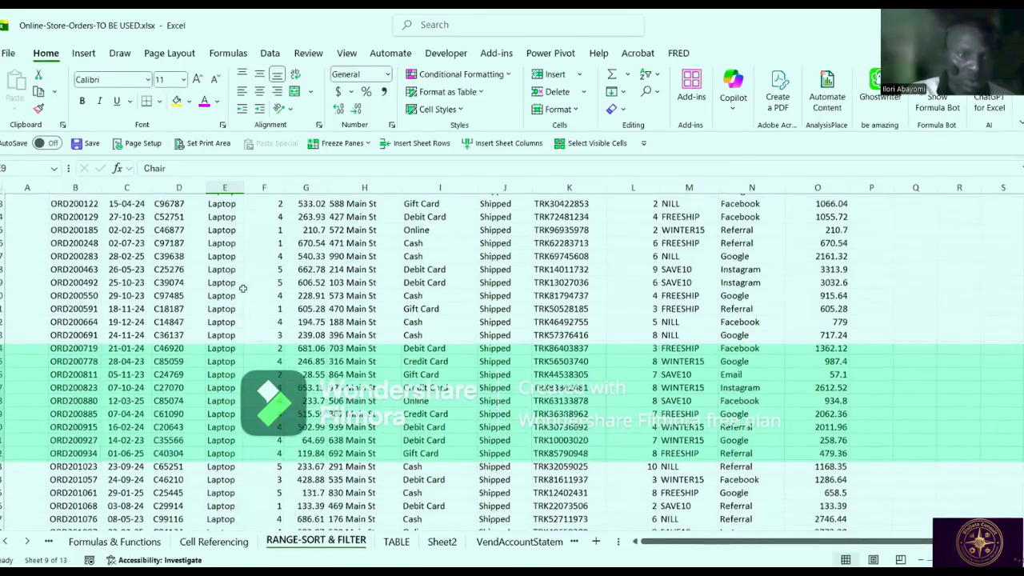
{"action": "scroll", "coordinate": [242, 288], "scroll_direction": "down", "scroll_amount": 9}
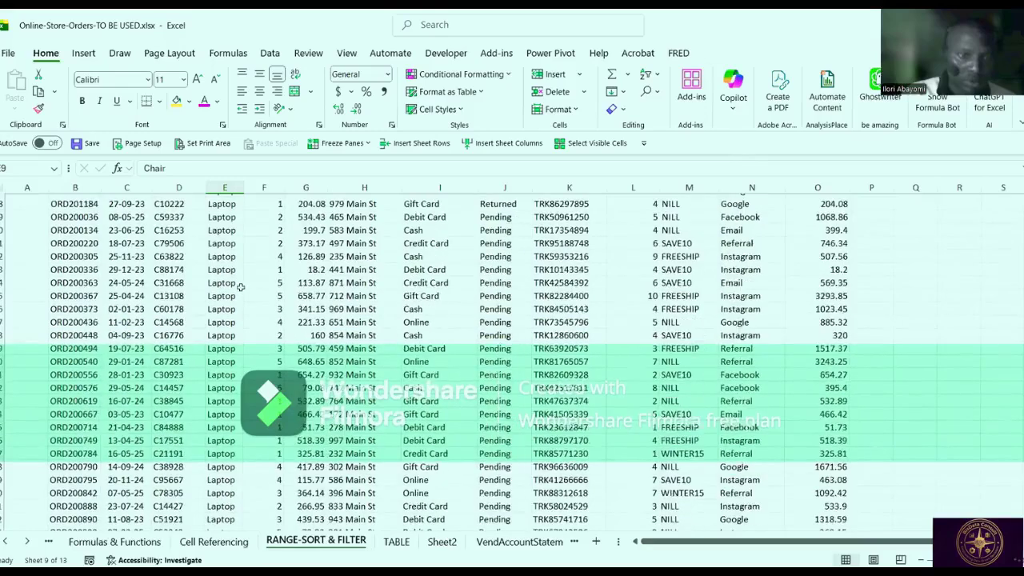
{"action": "scroll", "coordinate": [240, 284], "scroll_direction": "down", "scroll_amount": 6}
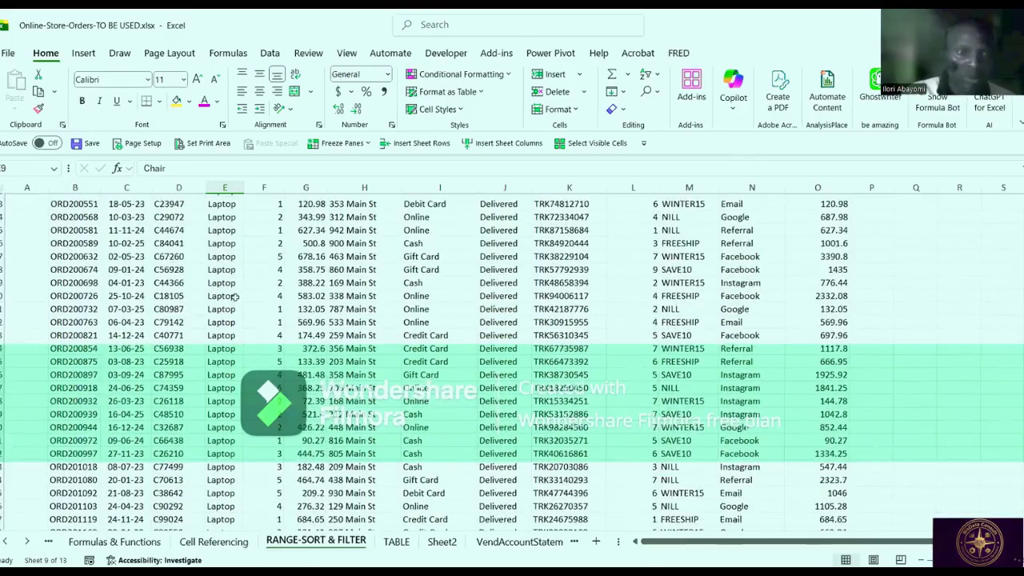
Undo the A to Z sort of the orders by Product and return to the first orders.
{"action": "left_click", "coordinate": [234, 297]}
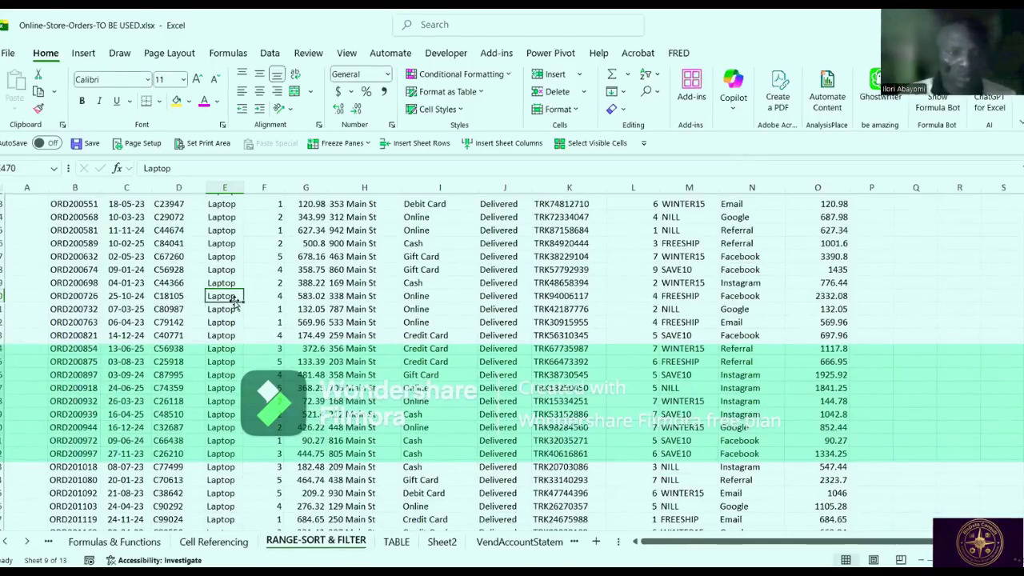
{"action": "key", "text": "ctrl+z"}
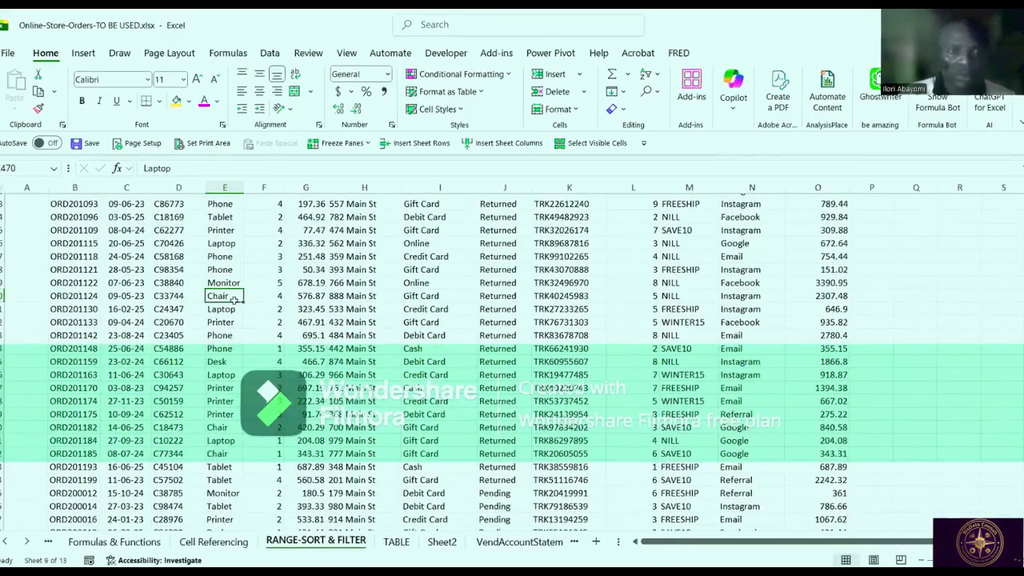
{"action": "key", "text": "ctrl+z"}
{"action": "scroll", "coordinate": [232, 298], "scroll_direction": "up", "scroll_amount": 1}
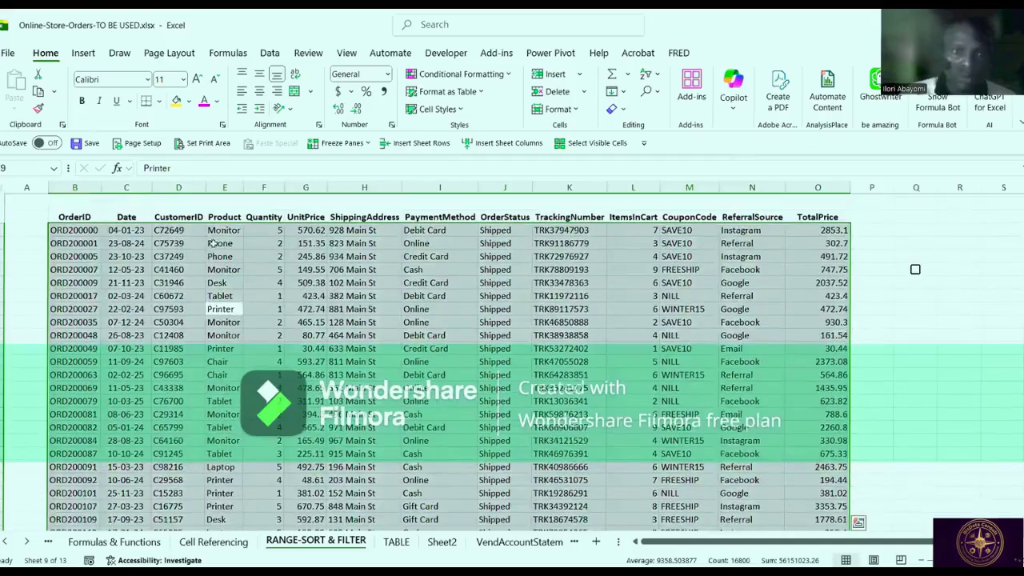
Start a custom sort of the orders from a single Product cell, with Product as the first sort level.
{"action": "left_click", "coordinate": [218, 241]}
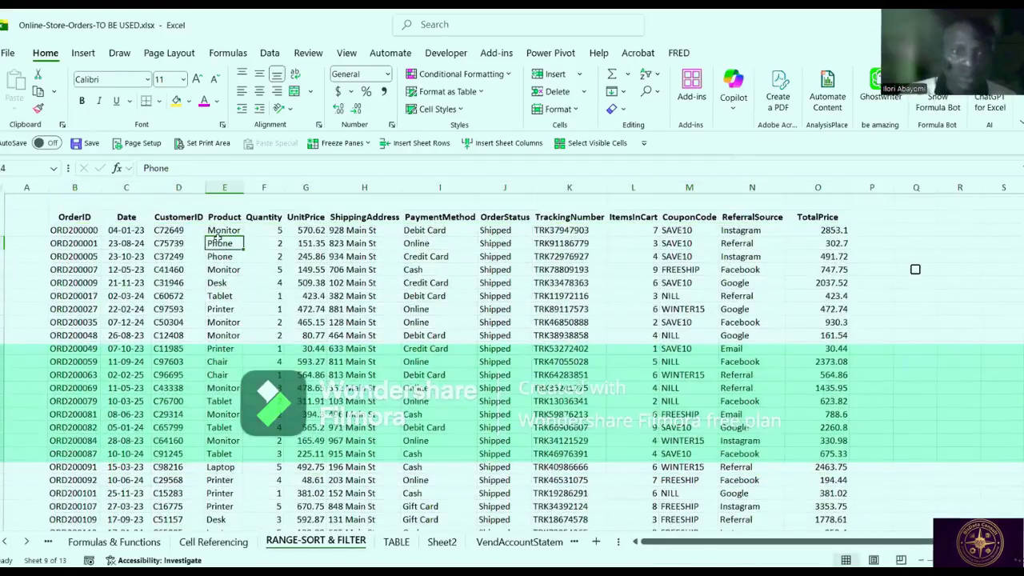
{"action": "left_click", "coordinate": [224, 322]}
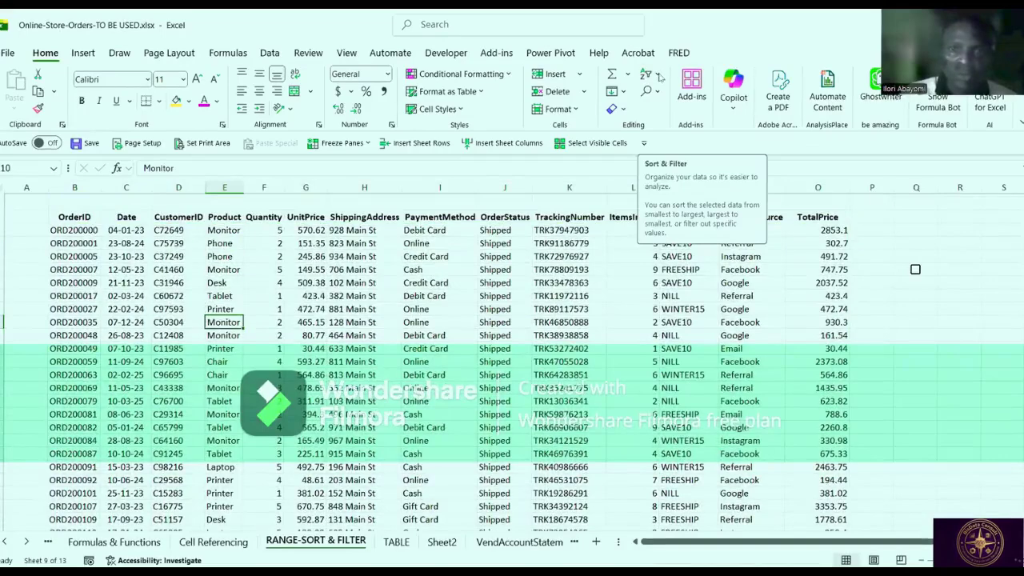
{"action": "left_click", "coordinate": [658, 75]}
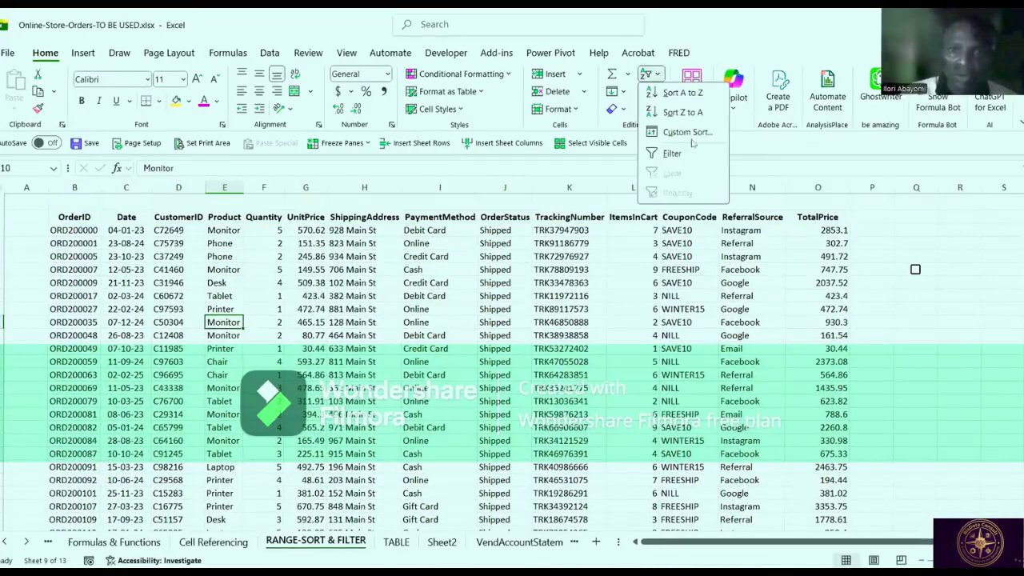
{"action": "left_click", "coordinate": [693, 136]}
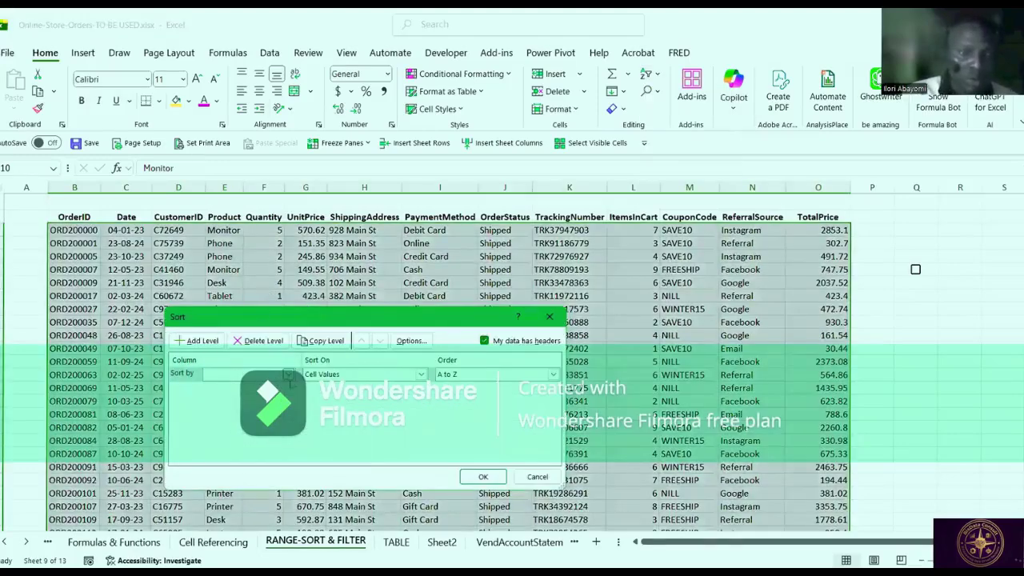
{"action": "left_click", "coordinate": [288, 374]}
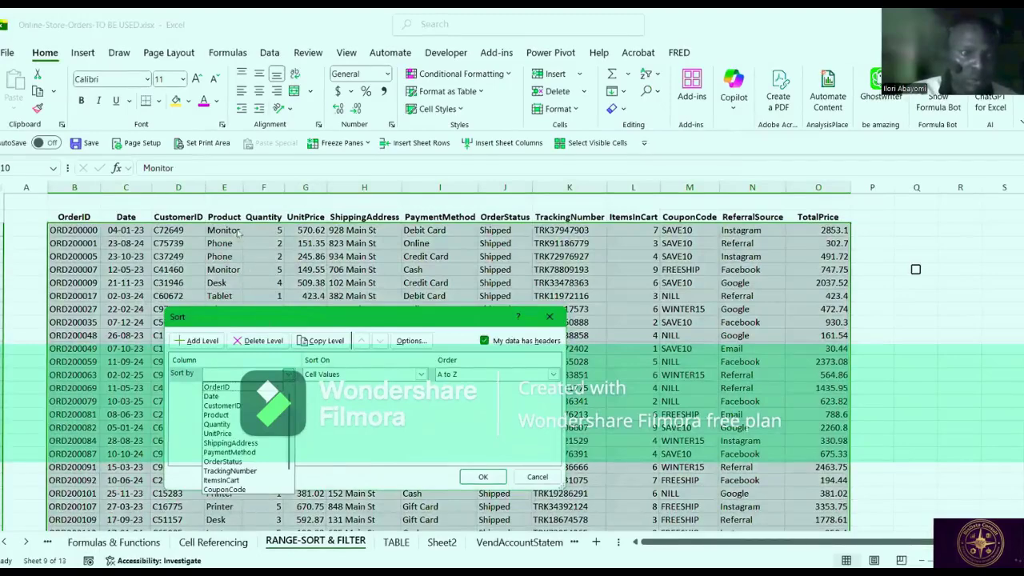
{"action": "left_click", "coordinate": [226, 416]}
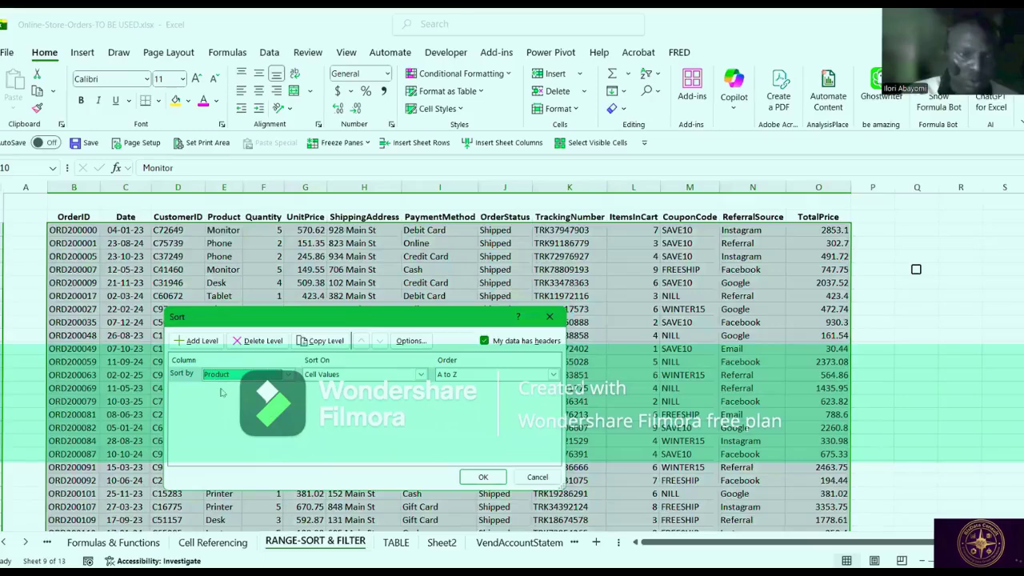
Add a second sort level by ReferralSource and review what that level can be sorted on.
{"action": "left_click", "coordinate": [201, 341]}
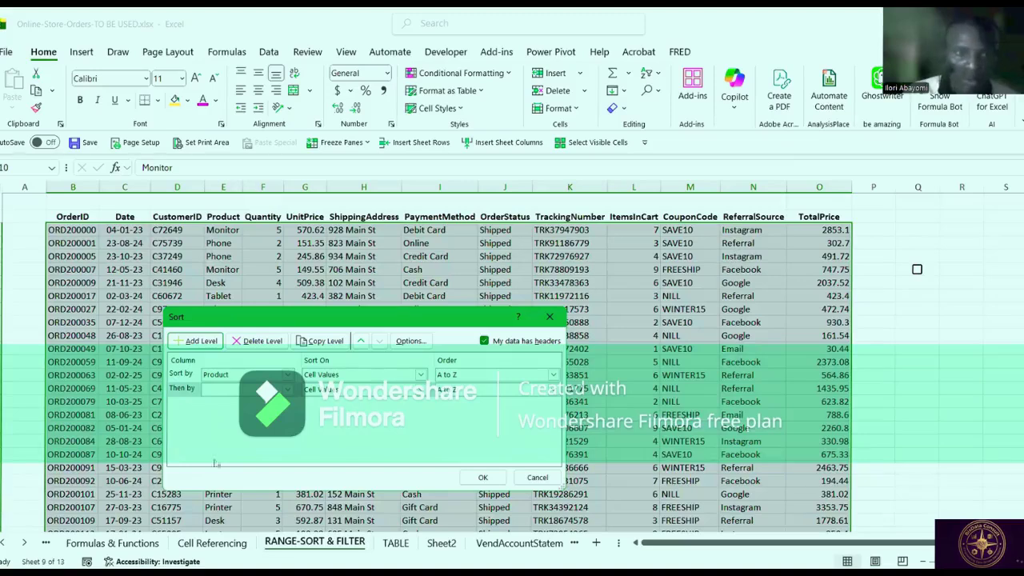
{"action": "left_click", "coordinate": [287, 390]}
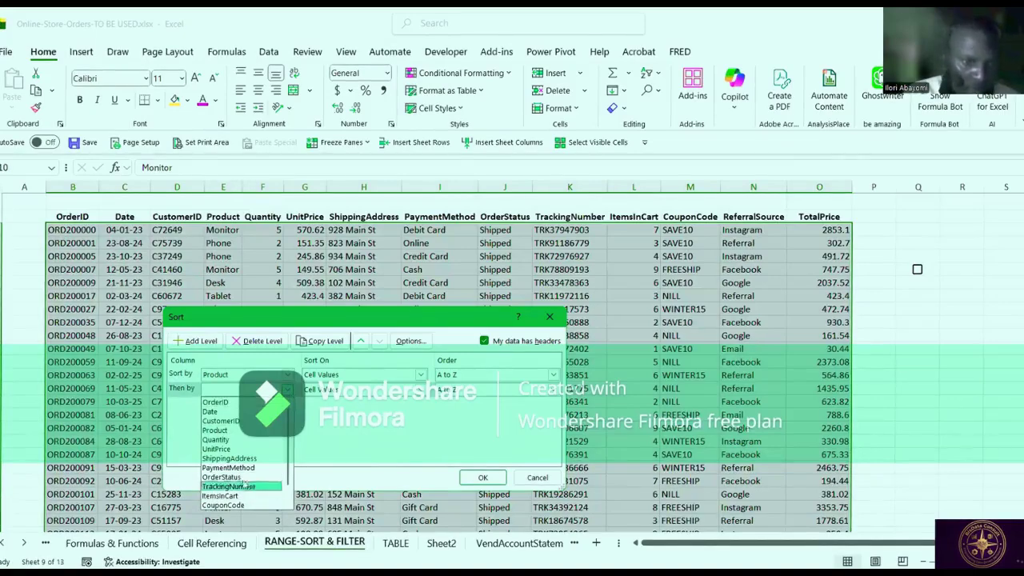
{"action": "scroll", "coordinate": [248, 464], "scroll_direction": "down", "scroll_amount": 1}
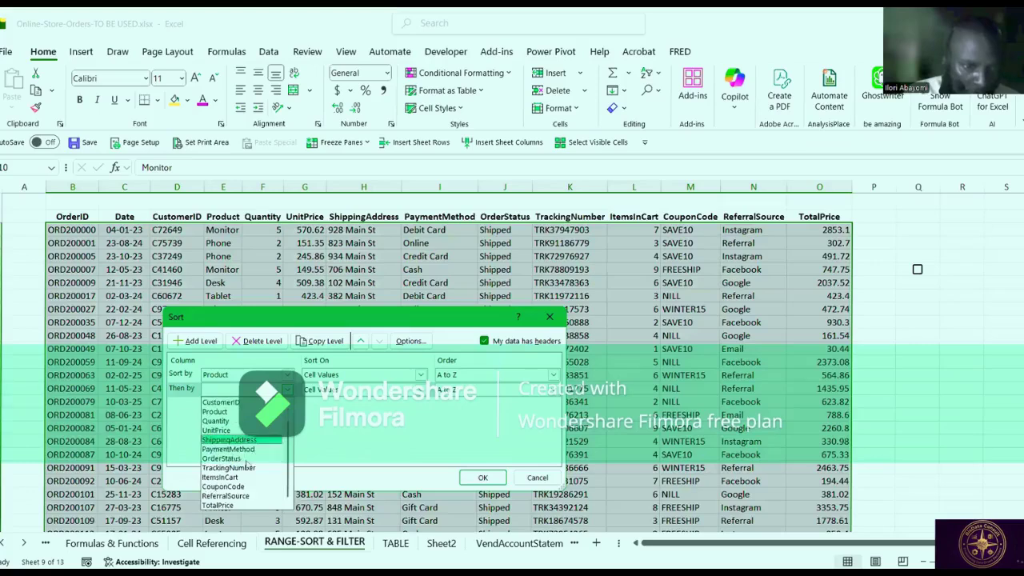
{"action": "left_click", "coordinate": [230, 495]}
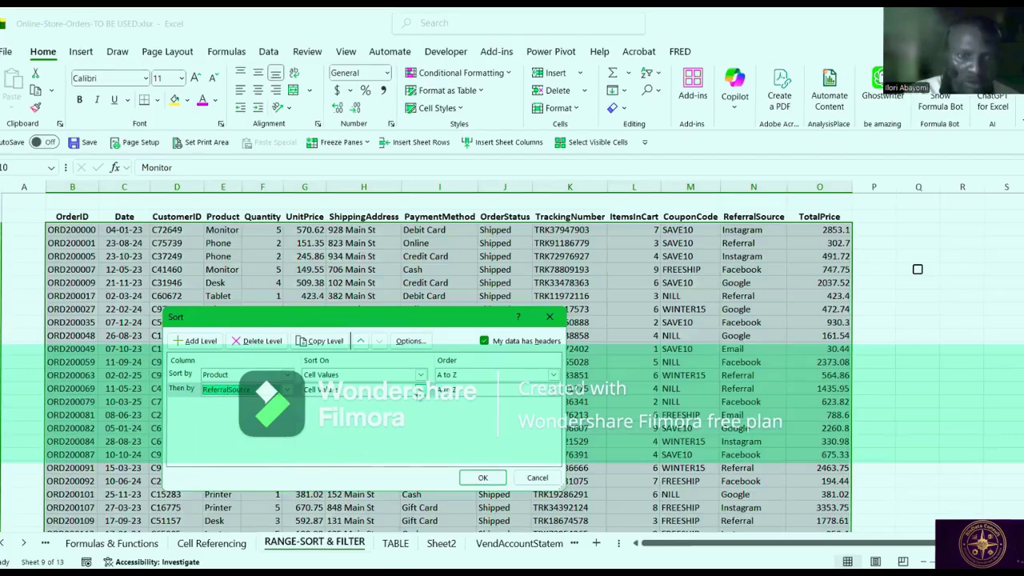
{"action": "left_click", "coordinate": [418, 390]}
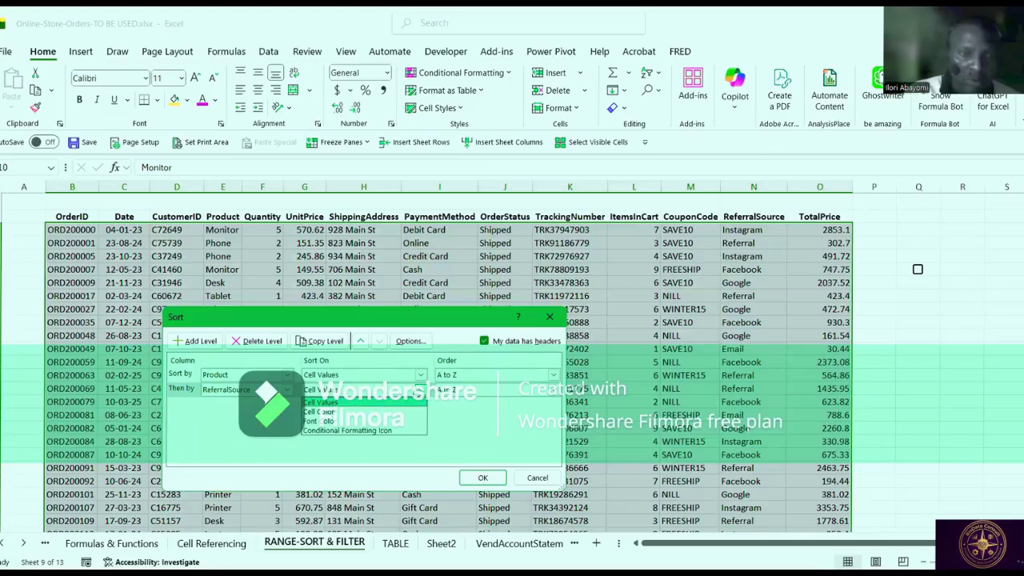
{"action": "left_click", "coordinate": [419, 389]}
Change the second sort level's column to Date.
{"action": "left_click", "coordinate": [285, 389]}
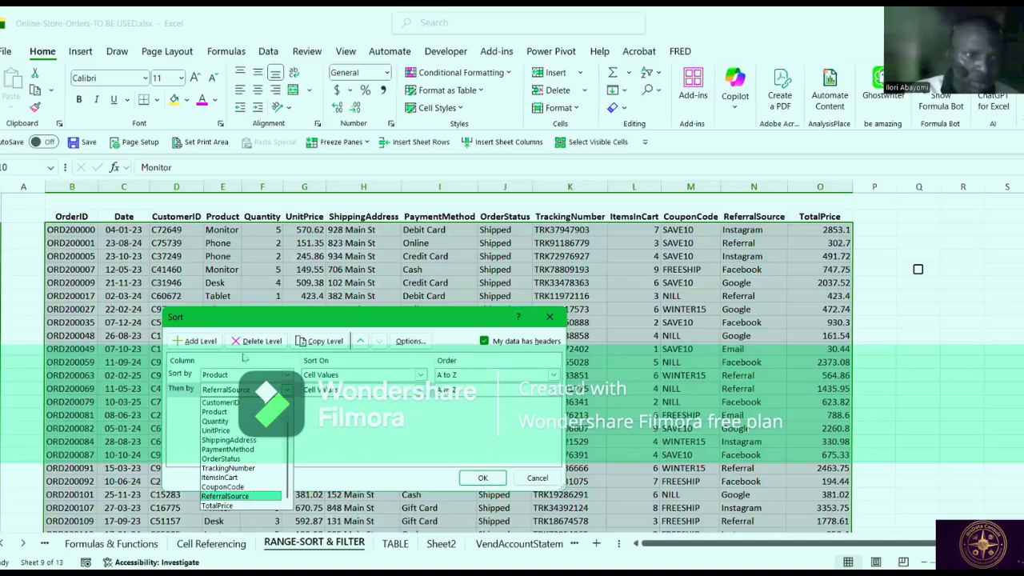
{"action": "left_click", "coordinate": [287, 390]}
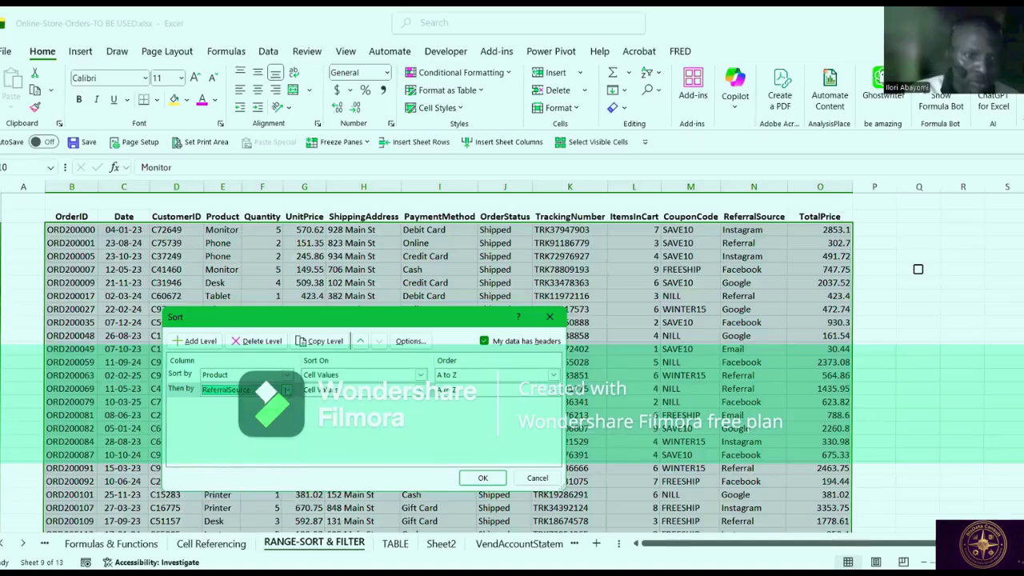
{"action": "left_click", "coordinate": [286, 391]}
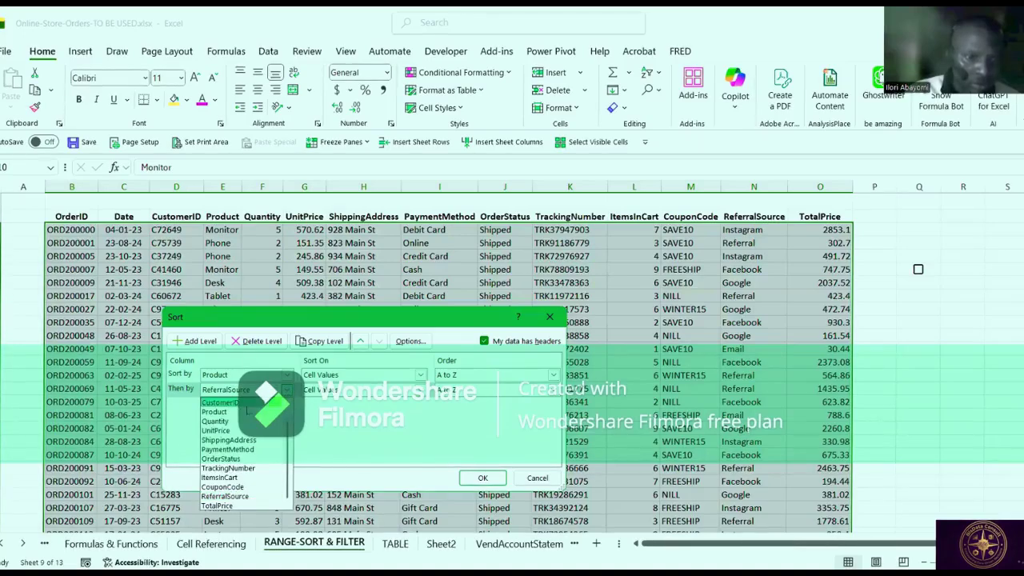
{"action": "scroll", "coordinate": [206, 403], "scroll_direction": "up", "scroll_amount": 1}
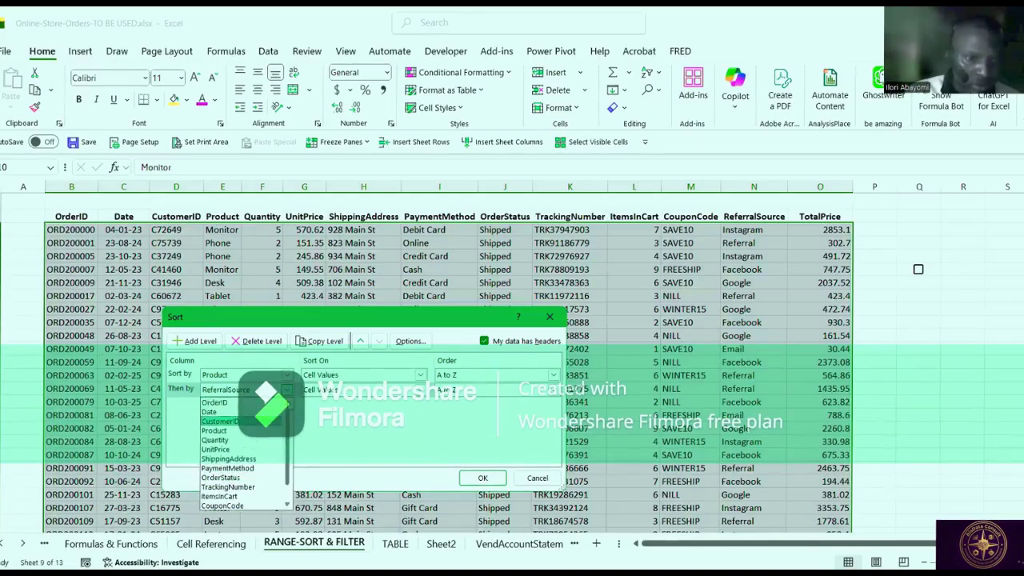
{"action": "left_click", "coordinate": [209, 412]}
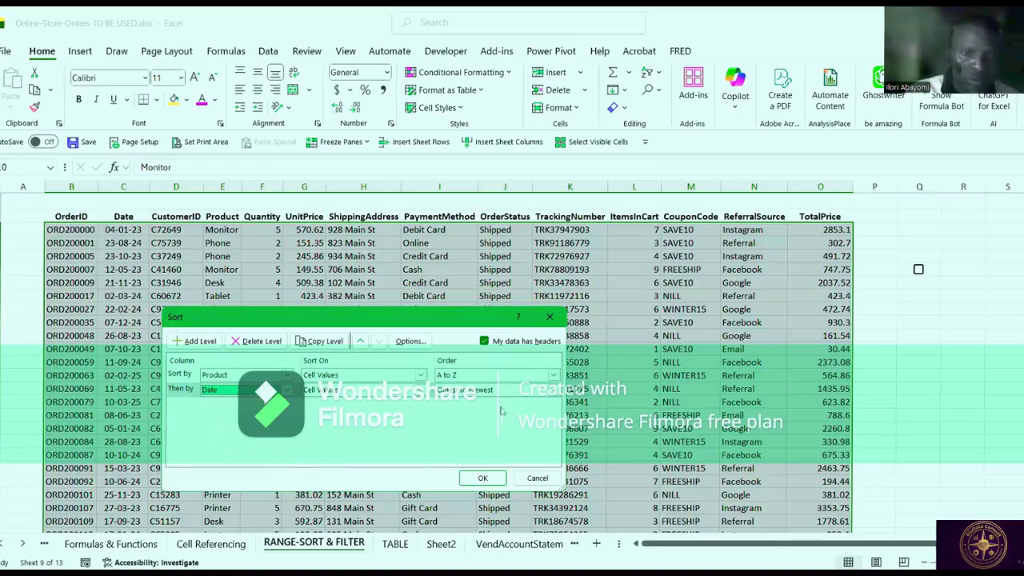
Switch the "My data has headers" option off to inspect the Sort by column choices, and switch it back on.
{"action": "left_click", "coordinate": [484, 340]}
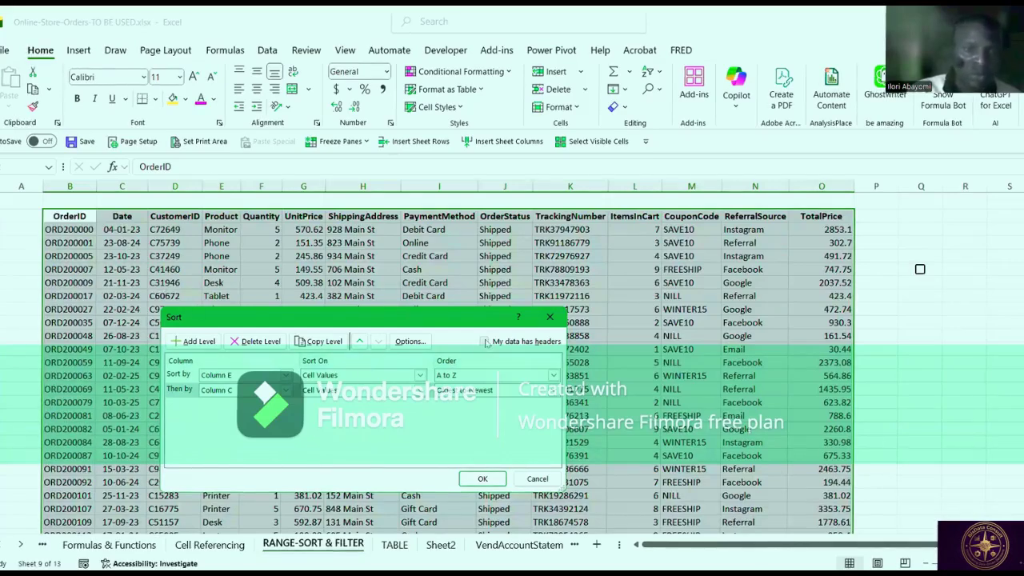
{"action": "left_click", "coordinate": [484, 342]}
{"action": "left_click", "coordinate": [484, 342]}
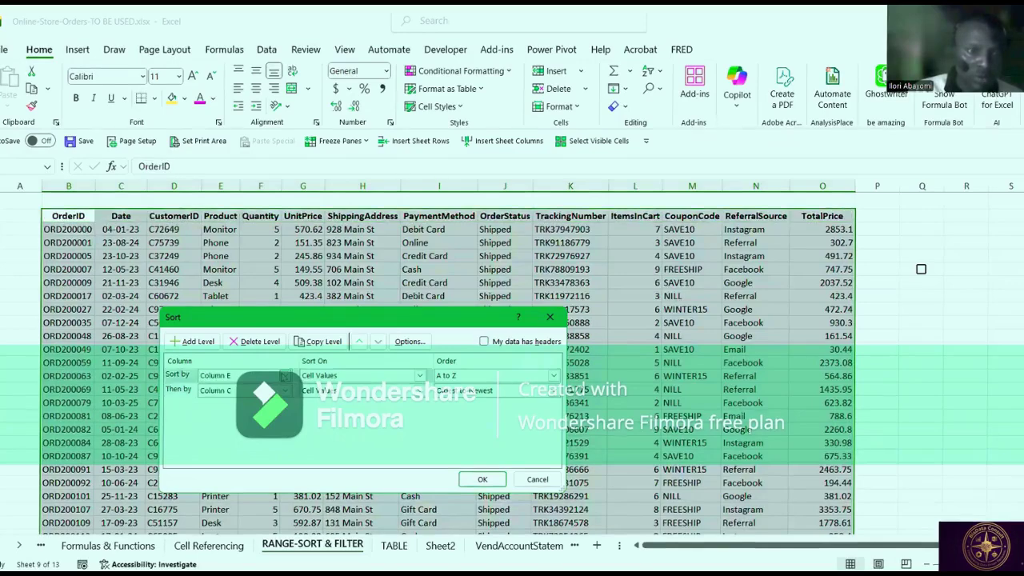
{"action": "left_click", "coordinate": [284, 376]}
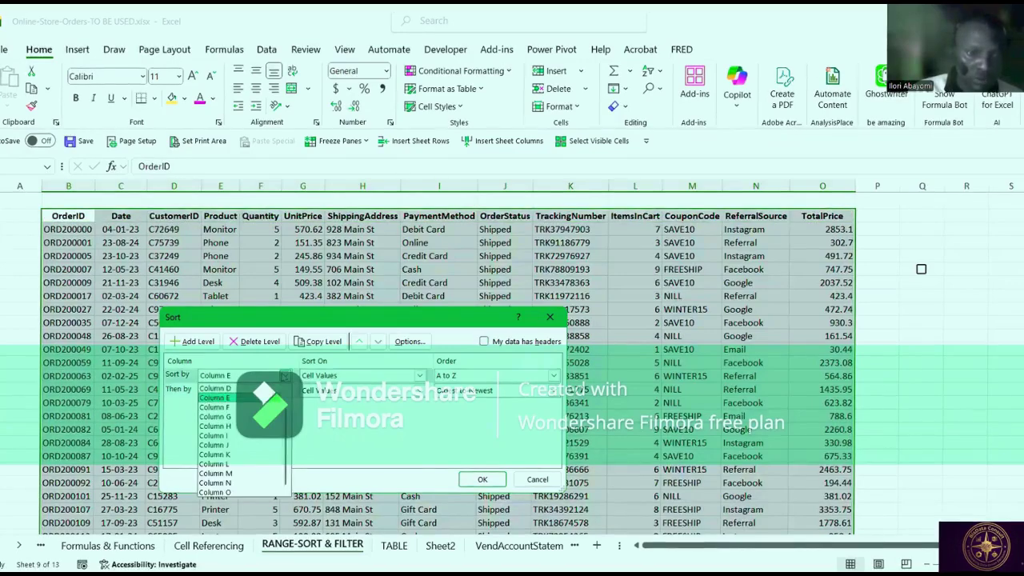
{"action": "key", "text": "Return"}
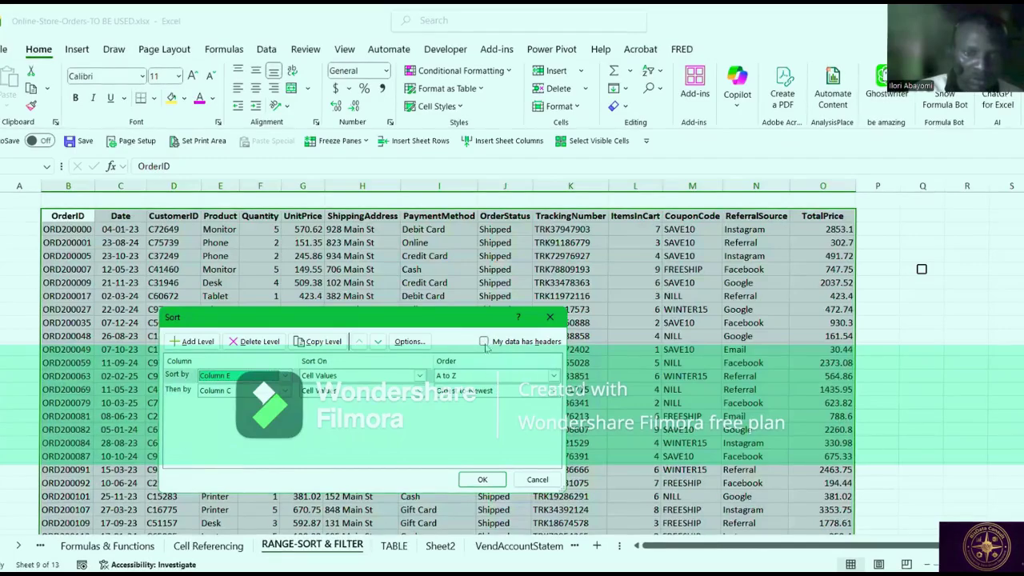
{"action": "left_click", "coordinate": [483, 343]}
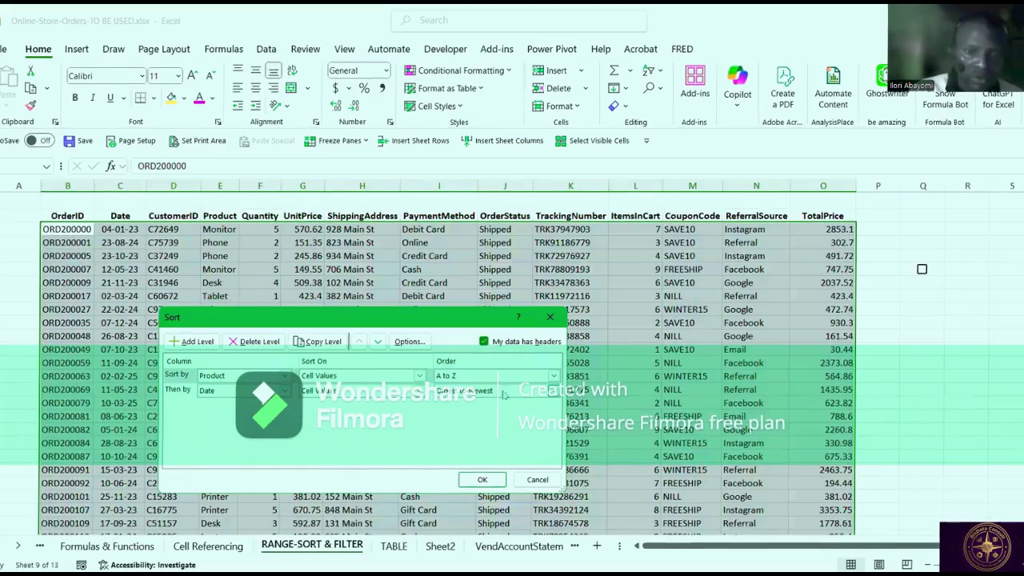
Add a third sort level and review the Date level's sorting choices, sorting it on Cell Values.
{"action": "left_click", "coordinate": [553, 390]}
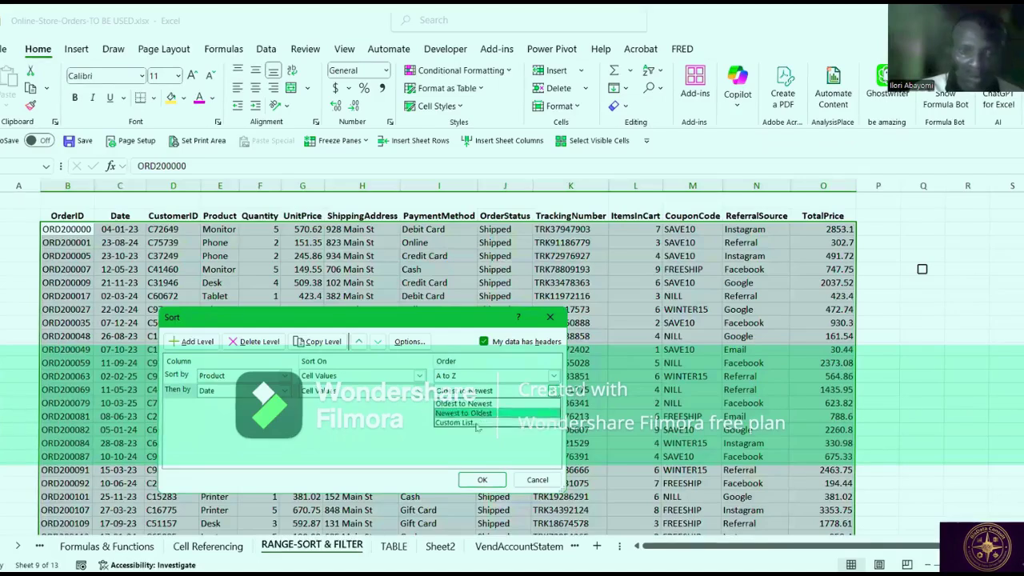
{"action": "left_click", "coordinate": [552, 392]}
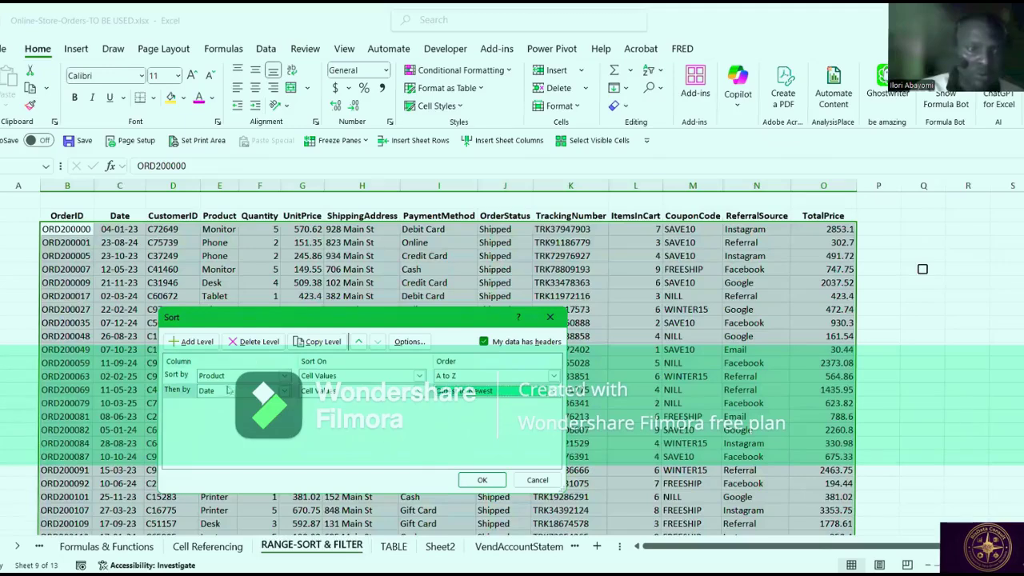
{"action": "left_click", "coordinate": [198, 342]}
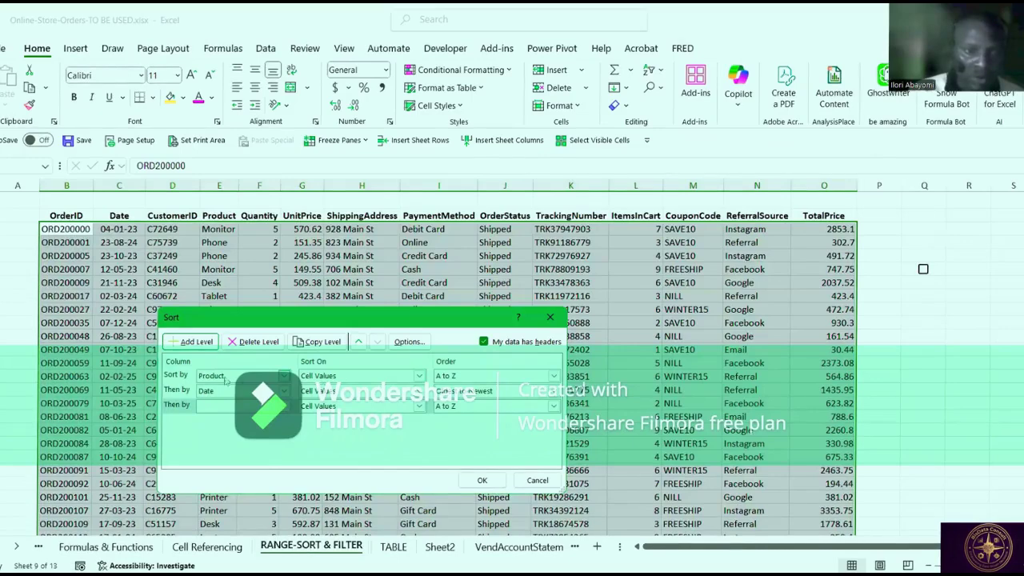
{"action": "left_click", "coordinate": [414, 391]}
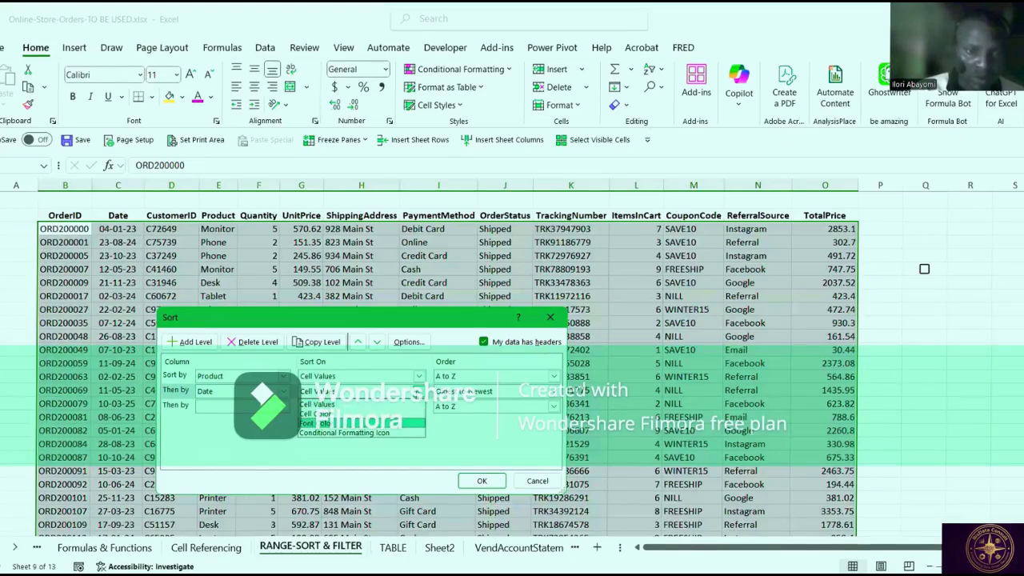
{"action": "left_click", "coordinate": [319, 404]}
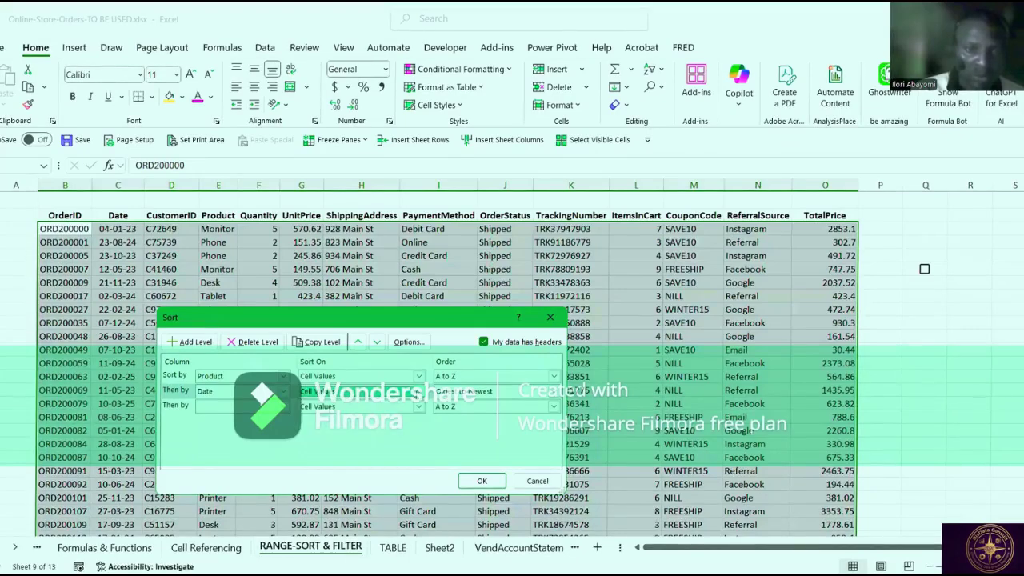
Review what the Date sort level can be sorted on.
{"action": "left_click", "coordinate": [419, 392]}
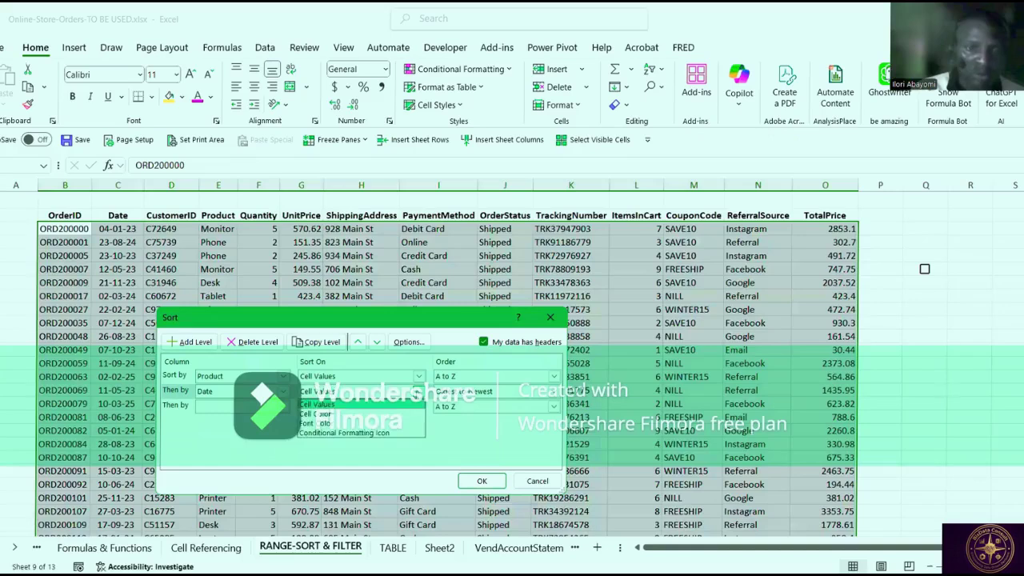
{"action": "left_click", "coordinate": [417, 393]}
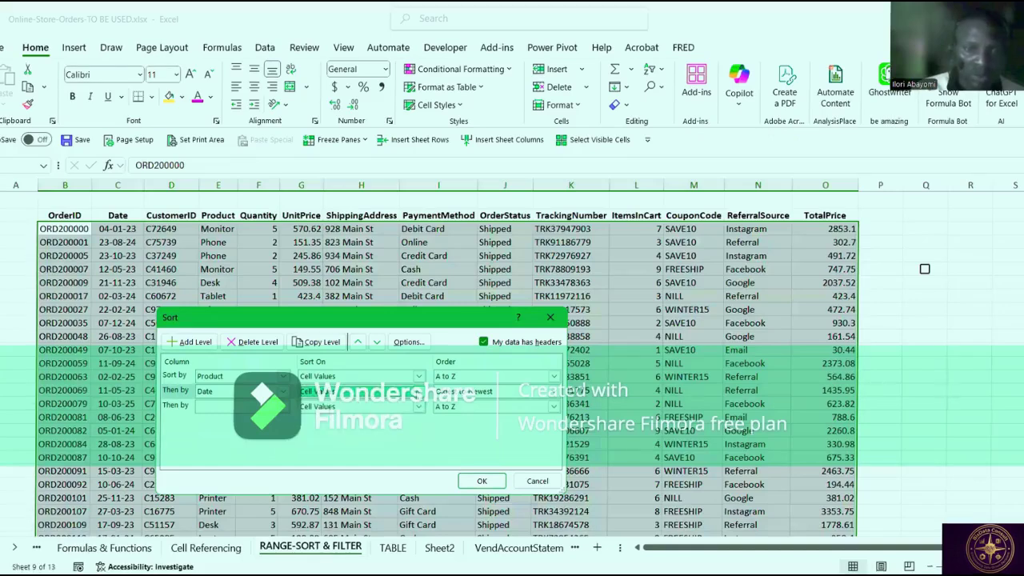
{"action": "left_click", "coordinate": [417, 393]}
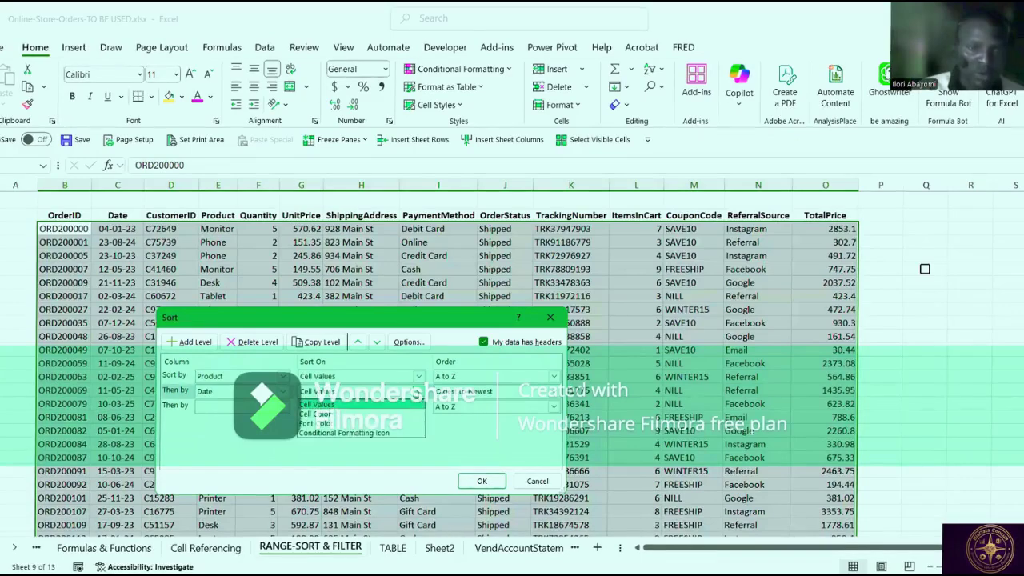
{"action": "left_click", "coordinate": [418, 392]}
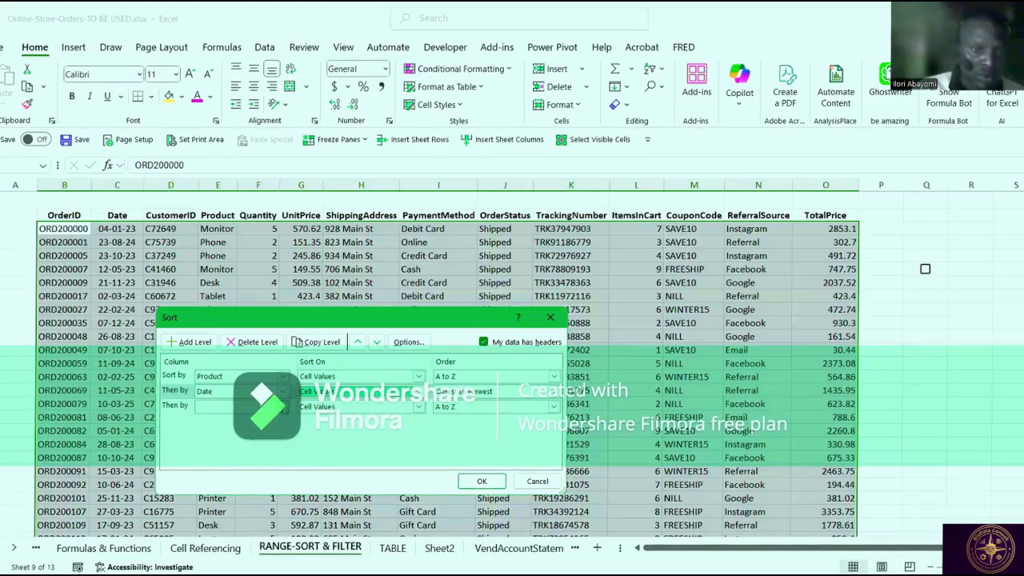
Try OrderStatus and PaymentMethod as the column of the third sort level.
{"action": "left_click", "coordinate": [283, 405]}
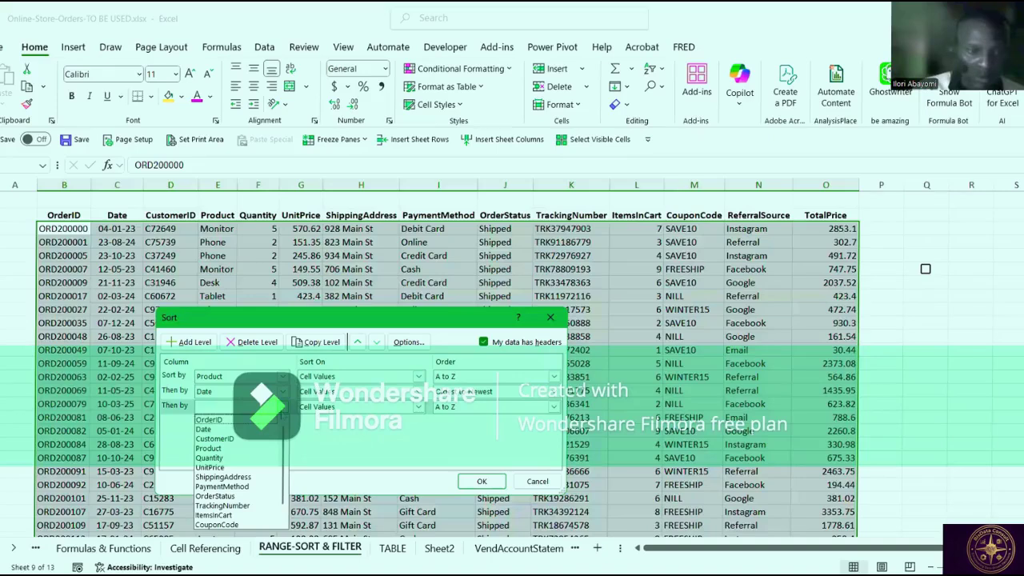
{"action": "scroll", "coordinate": [226, 461], "scroll_direction": "down", "scroll_amount": 2}
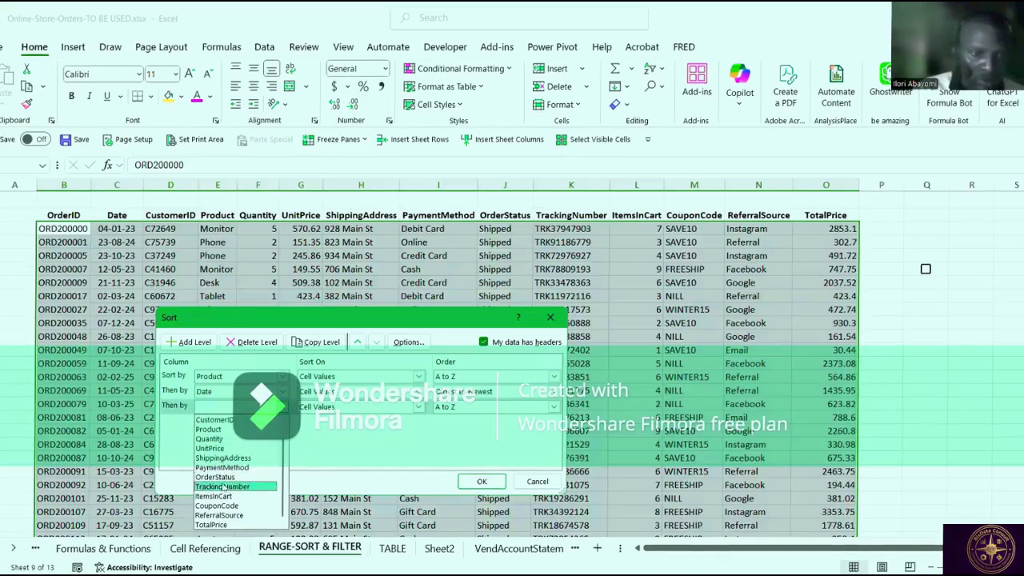
{"action": "left_click", "coordinate": [222, 478]}
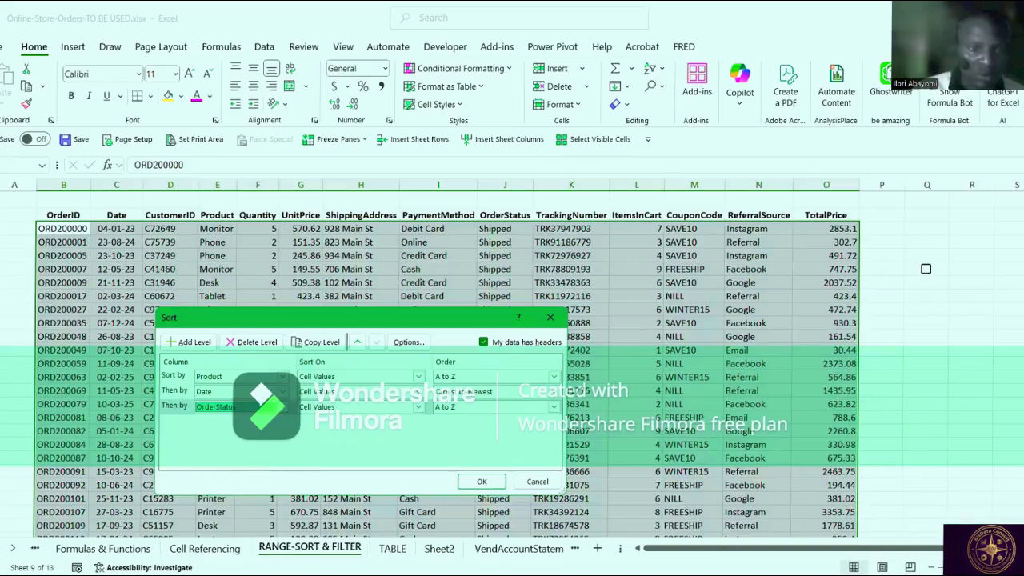
{"action": "left_click", "coordinate": [240, 406]}
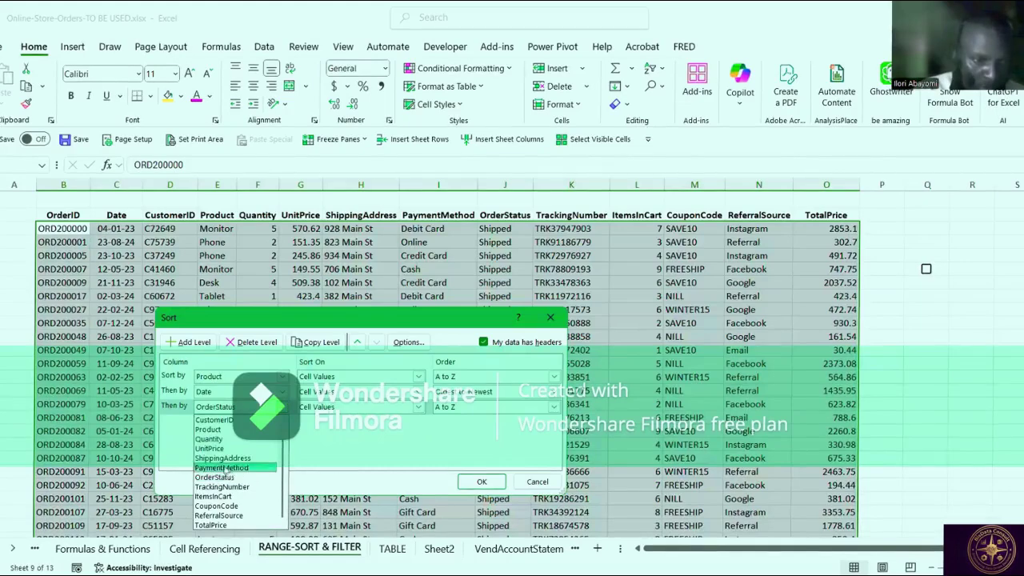
{"action": "scroll", "coordinate": [222, 472], "scroll_direction": "up", "scroll_amount": 2}
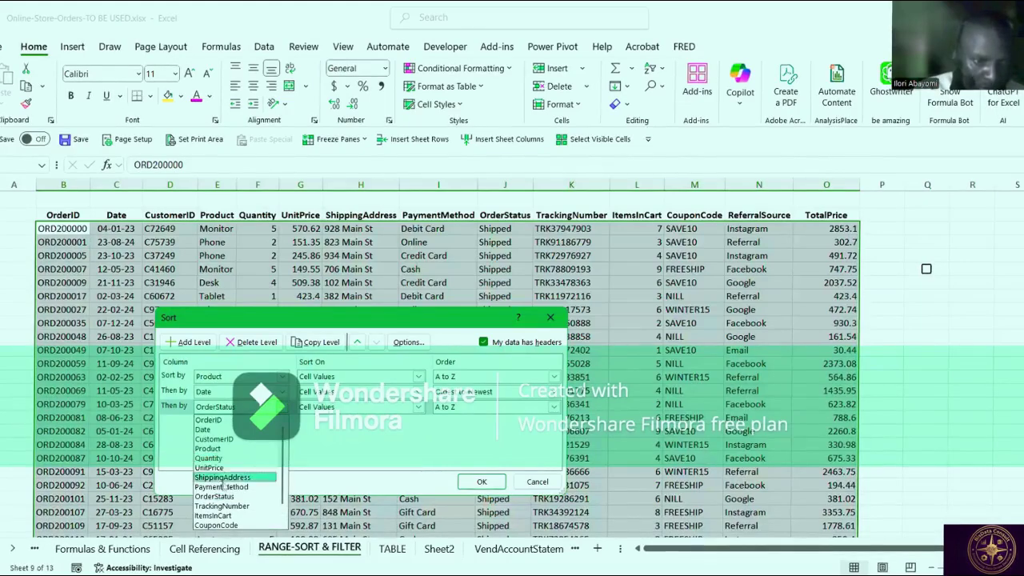
{"action": "left_click", "coordinate": [221, 486]}
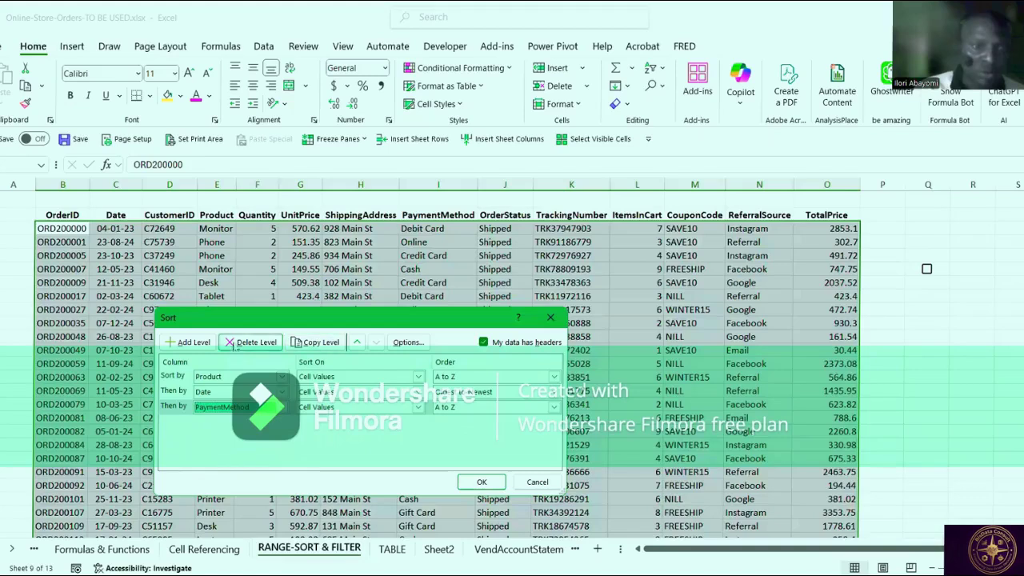
Delete the third sort level and apply the sort by Product (A to Z) and Date.
{"action": "left_click", "coordinate": [236, 343]}
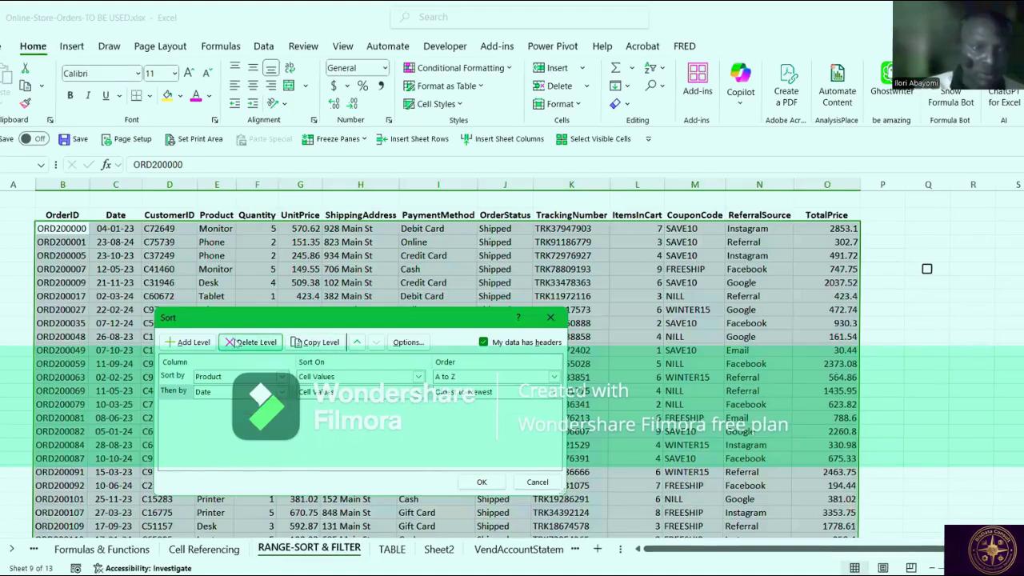
{"action": "left_click", "coordinate": [478, 483]}
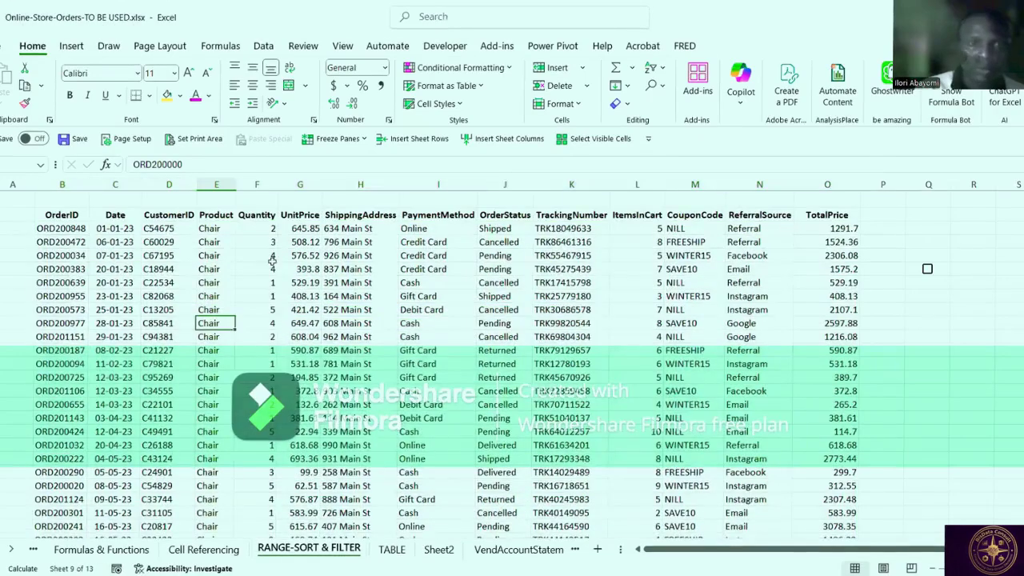
{"action": "left_click", "coordinate": [505, 486]}
Check the order of the dates within the Chair rows of the sorted orders range.
{"action": "left_click", "coordinate": [133, 347]}
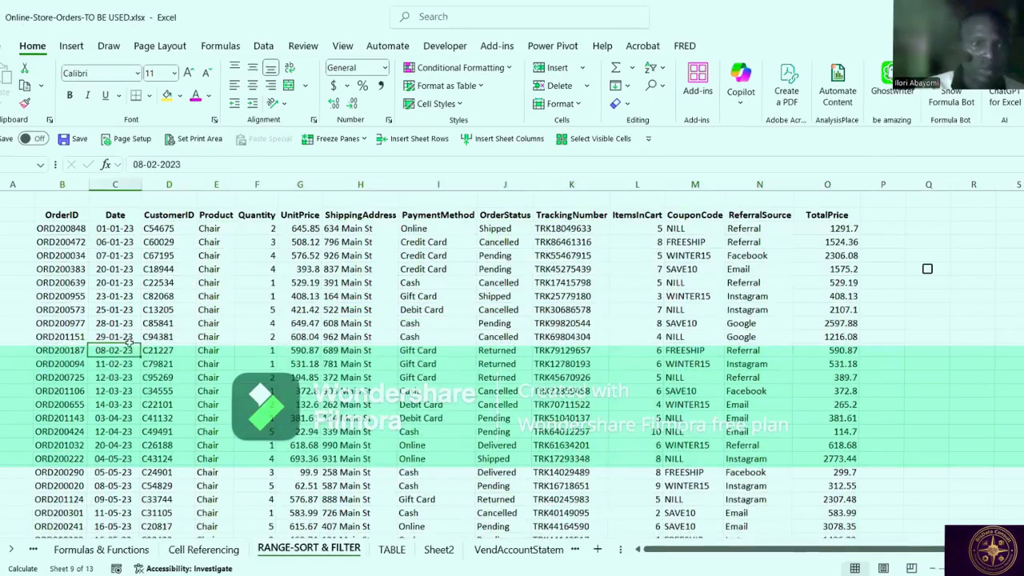
{"action": "left_click", "coordinate": [220, 228]}
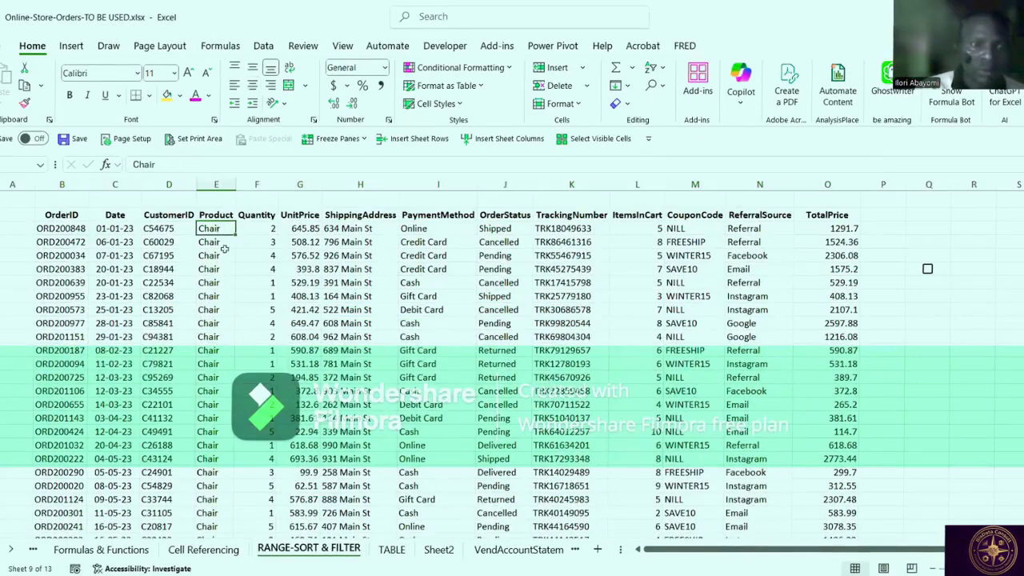
{"action": "left_click", "coordinate": [122, 229]}
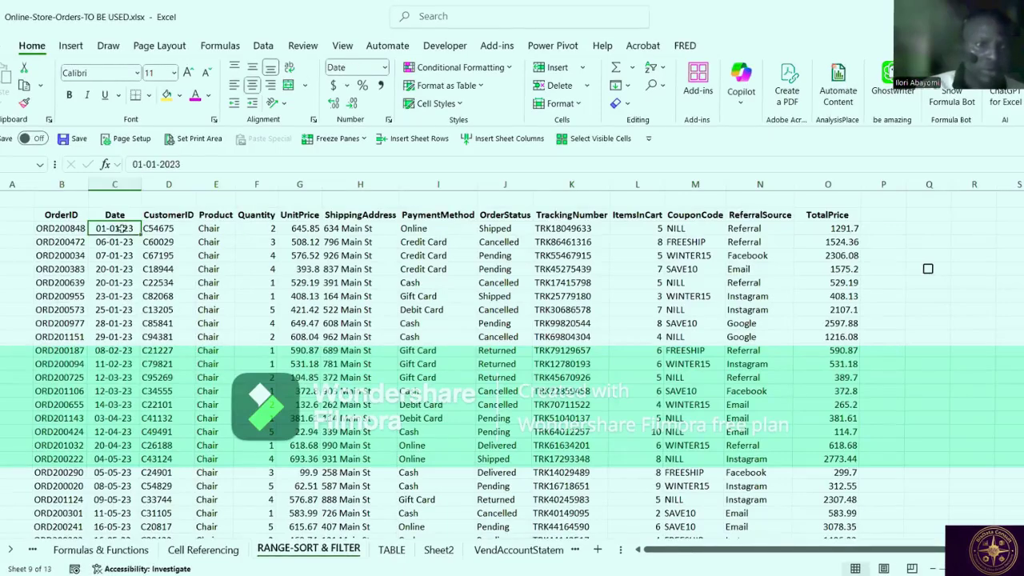
{"action": "left_click", "coordinate": [121, 241]}
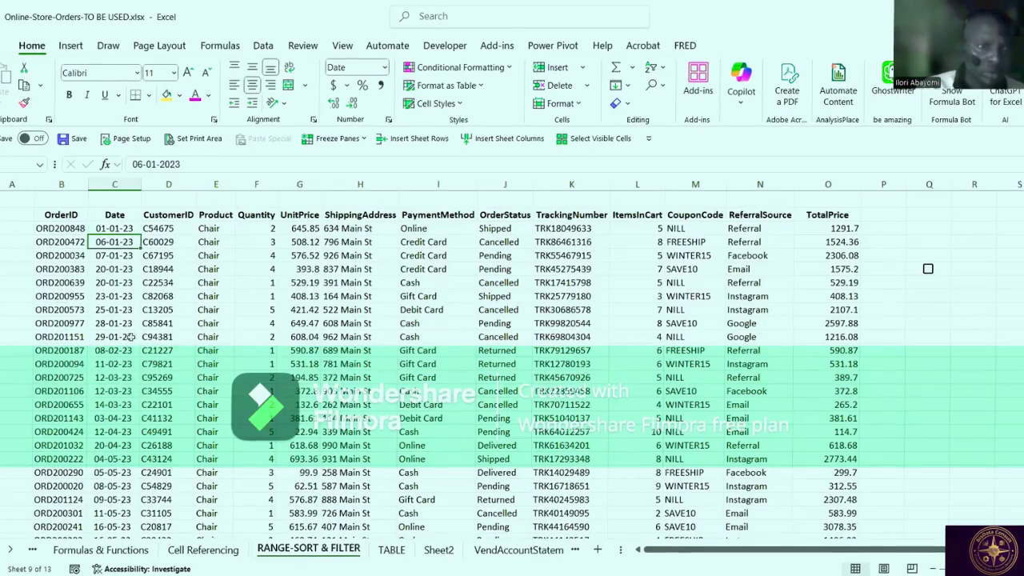
{"action": "left_click", "coordinate": [128, 323]}
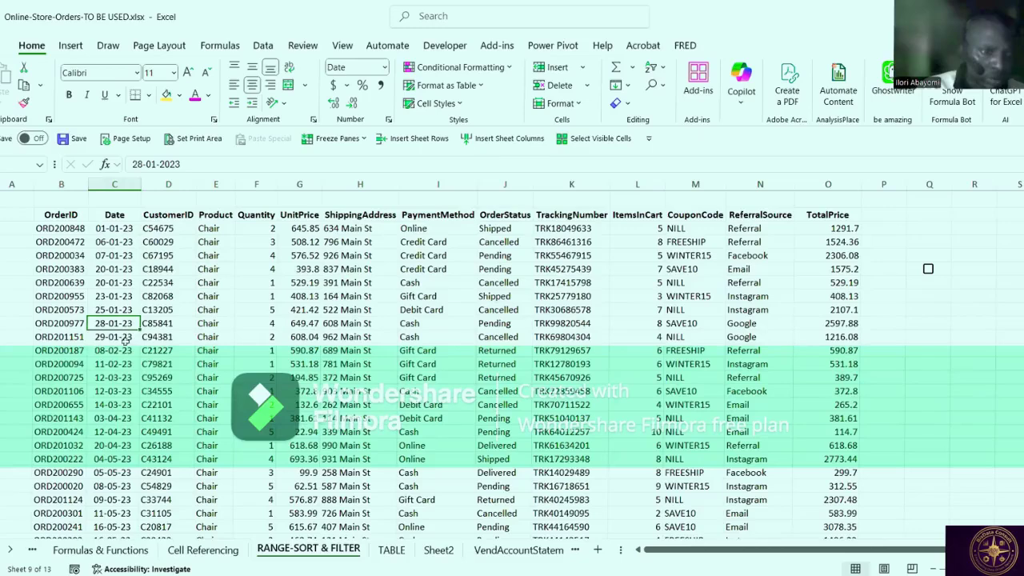
{"action": "scroll", "coordinate": [121, 360], "scroll_direction": "down", "scroll_amount": 2}
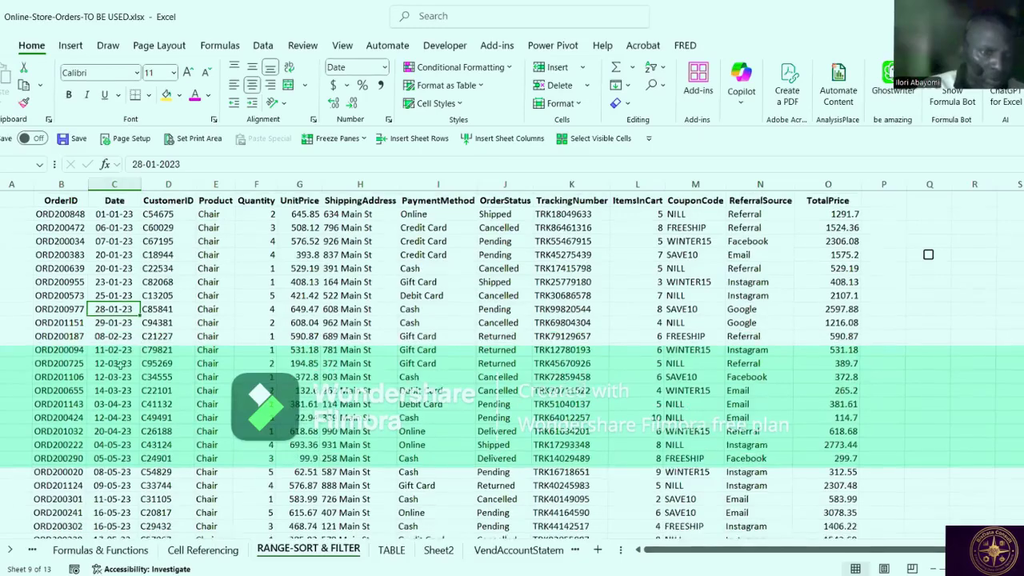
{"action": "left_click", "coordinate": [122, 269]}
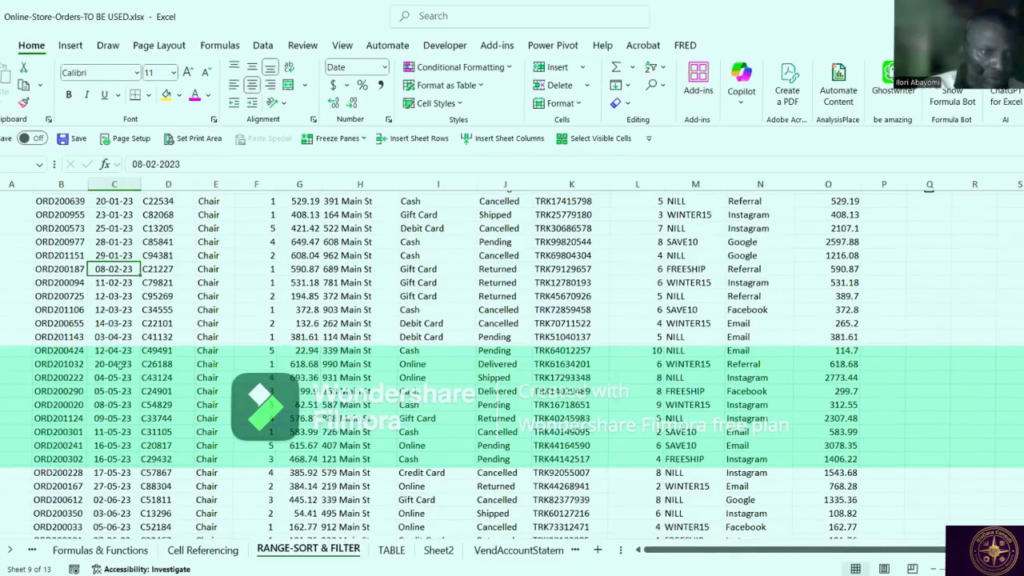
{"action": "left_click", "coordinate": [120, 311]}
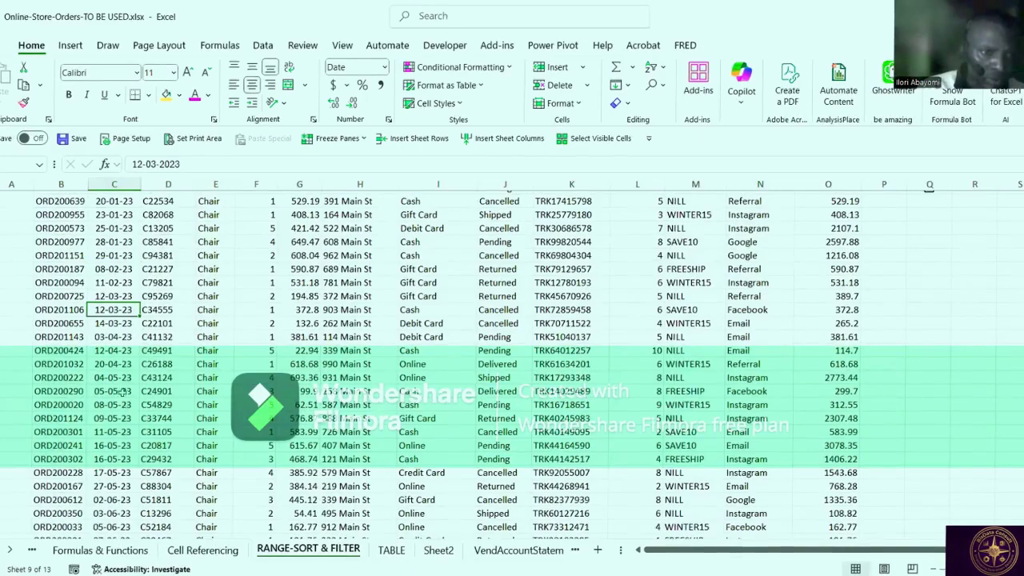
{"action": "left_click", "coordinate": [112, 352]}
{"action": "scroll", "coordinate": [120, 404], "scroll_direction": "down", "scroll_amount": 2}
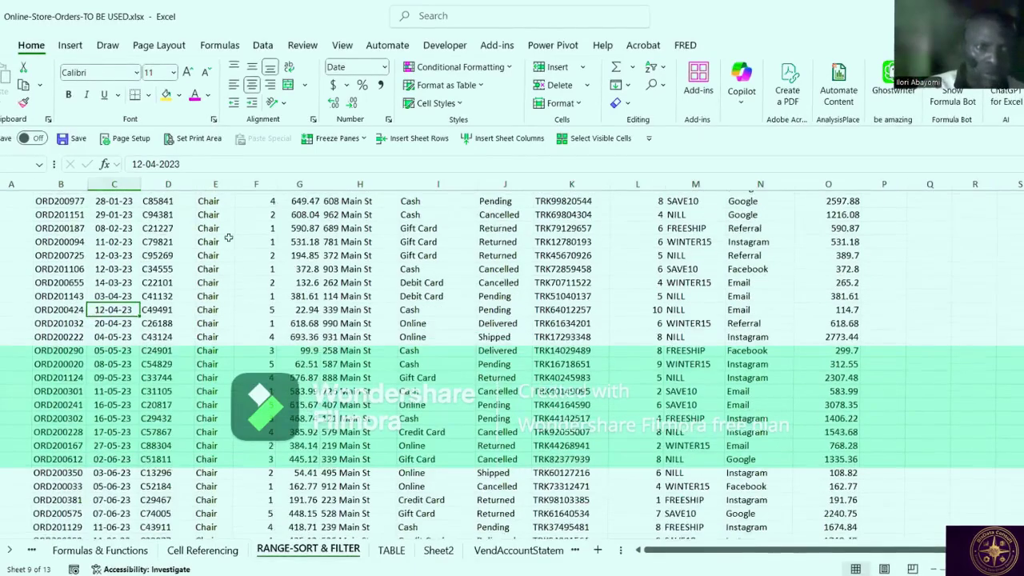
{"action": "scroll", "coordinate": [211, 248], "scroll_direction": "up", "scroll_amount": 3}
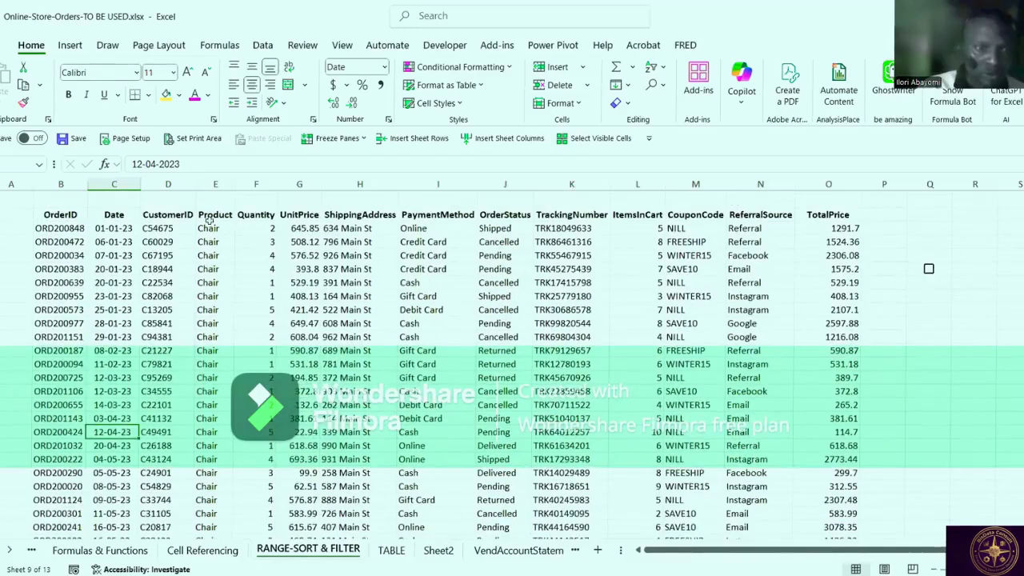
Examine how the Product groups follow one another from Chair through Desk to Laptop, and how dates run within each.
{"action": "scroll", "coordinate": [209, 356], "scroll_direction": "down", "scroll_amount": 15}
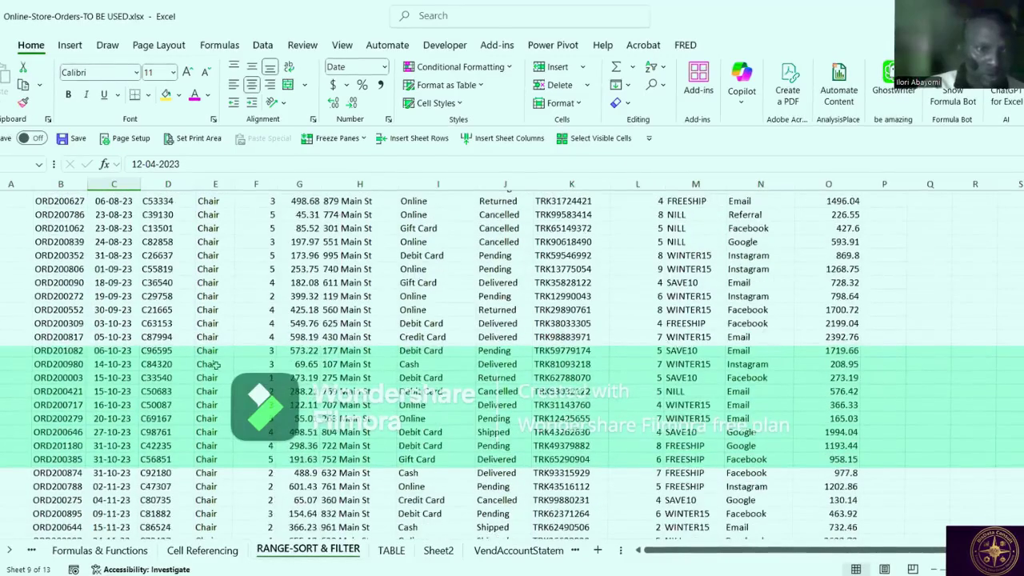
{"action": "scroll", "coordinate": [214, 363], "scroll_direction": "down", "scroll_amount": 20}
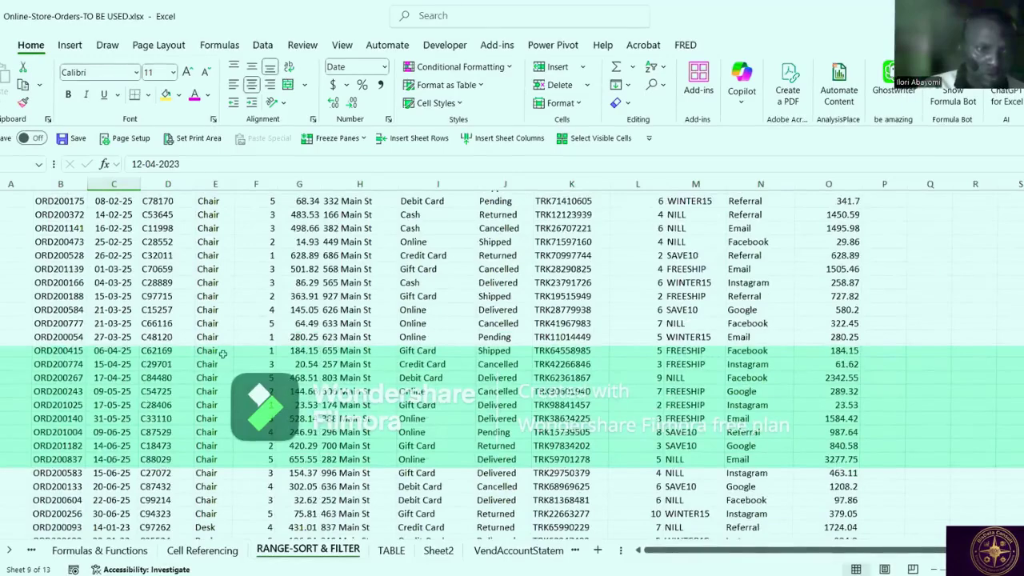
{"action": "scroll", "coordinate": [223, 353], "scroll_direction": "down", "scroll_amount": 10}
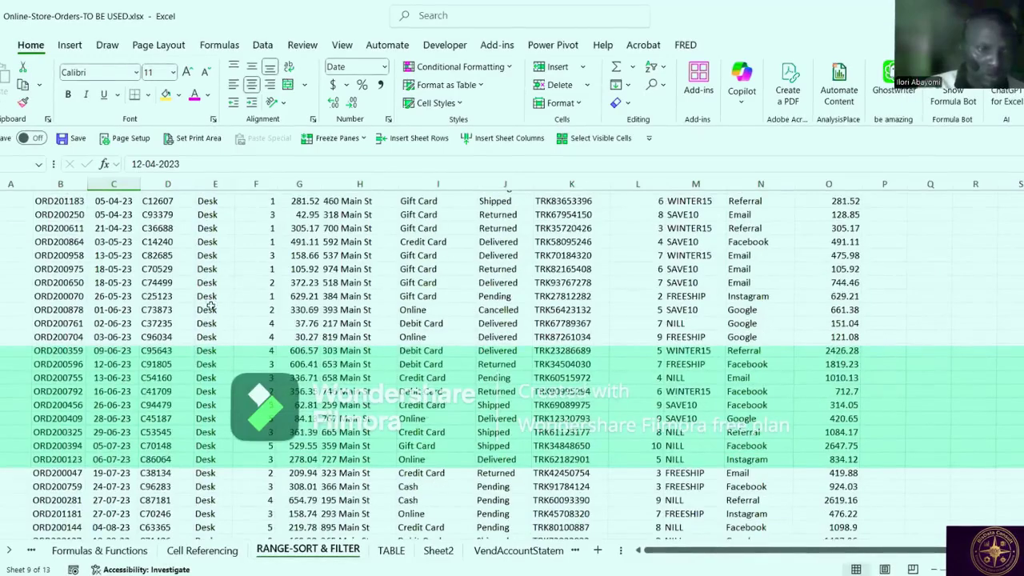
{"action": "left_click", "coordinate": [210, 306]}
{"action": "scroll", "coordinate": [216, 336], "scroll_direction": "down", "scroll_amount": 10}
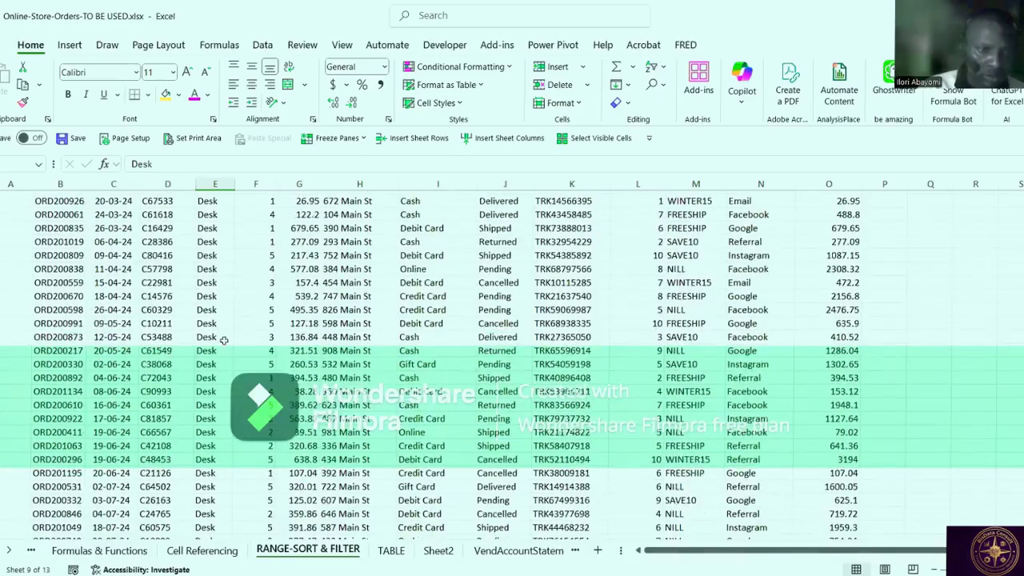
{"action": "scroll", "coordinate": [224, 340], "scroll_direction": "down", "scroll_amount": 15}
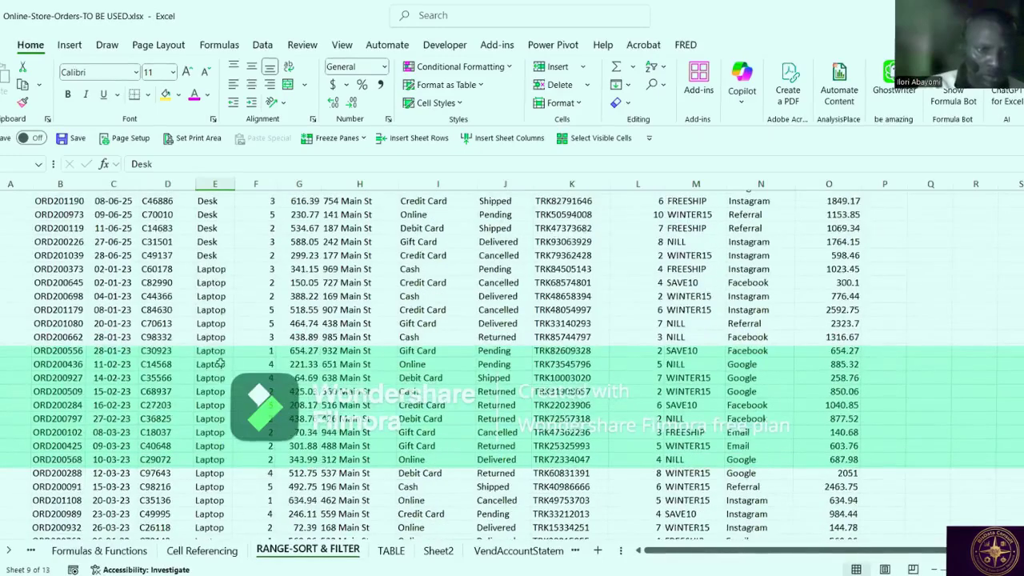
{"action": "left_click", "coordinate": [219, 363]}
Look back over the sorted rows up to the header row and select the ShippingAddress header.
{"action": "scroll", "coordinate": [232, 404], "scroll_direction": "up", "scroll_amount": 12}
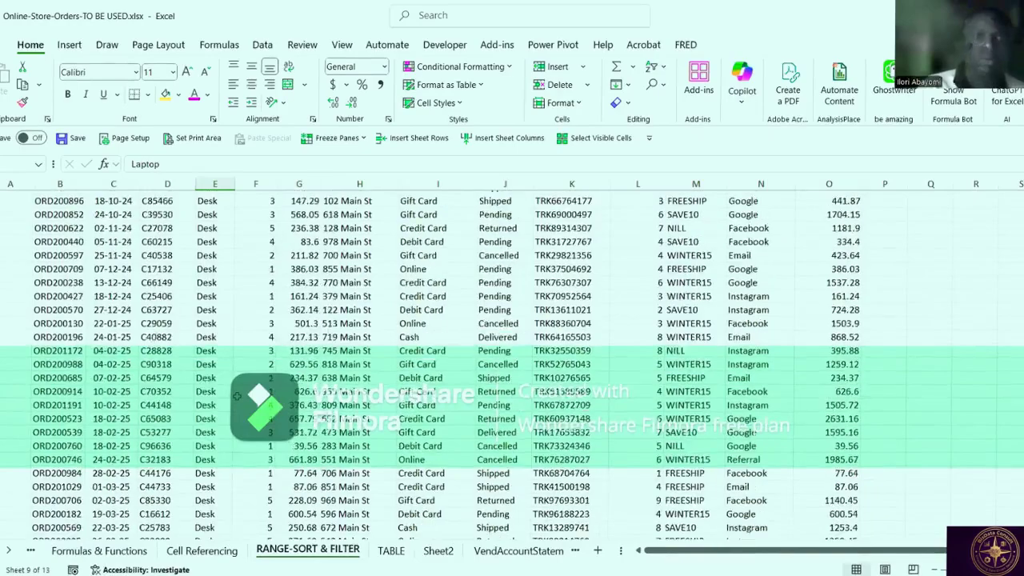
{"action": "scroll", "coordinate": [237, 395], "scroll_direction": "up", "scroll_amount": 15}
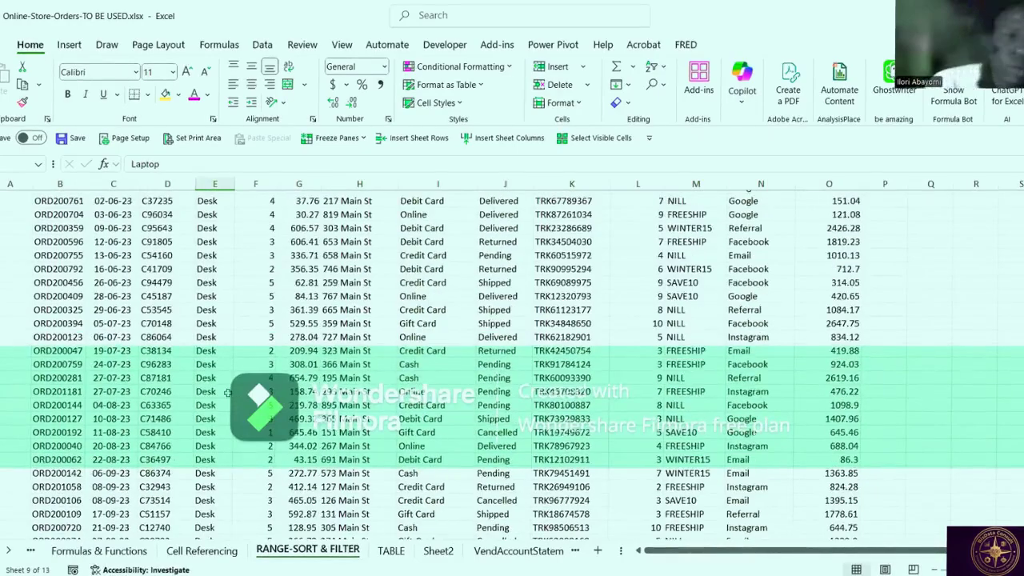
{"action": "scroll", "coordinate": [215, 397], "scroll_direction": "up", "scroll_amount": 12}
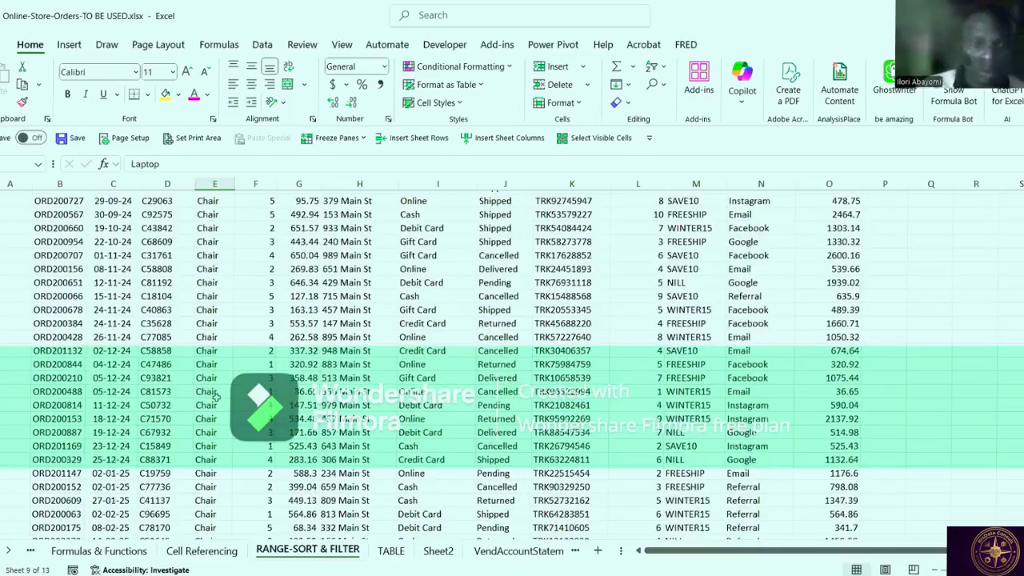
{"action": "left_click", "coordinate": [358, 350]}
{"action": "scroll", "coordinate": [358, 341], "scroll_direction": "up", "scroll_amount": 1}
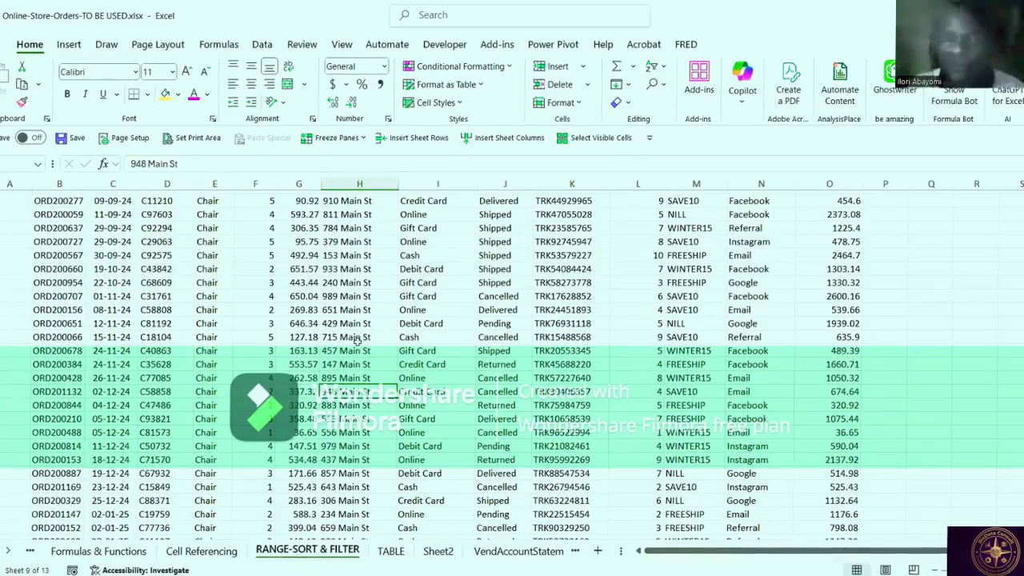
{"action": "scroll", "coordinate": [358, 341], "scroll_direction": "up", "scroll_amount": 7}
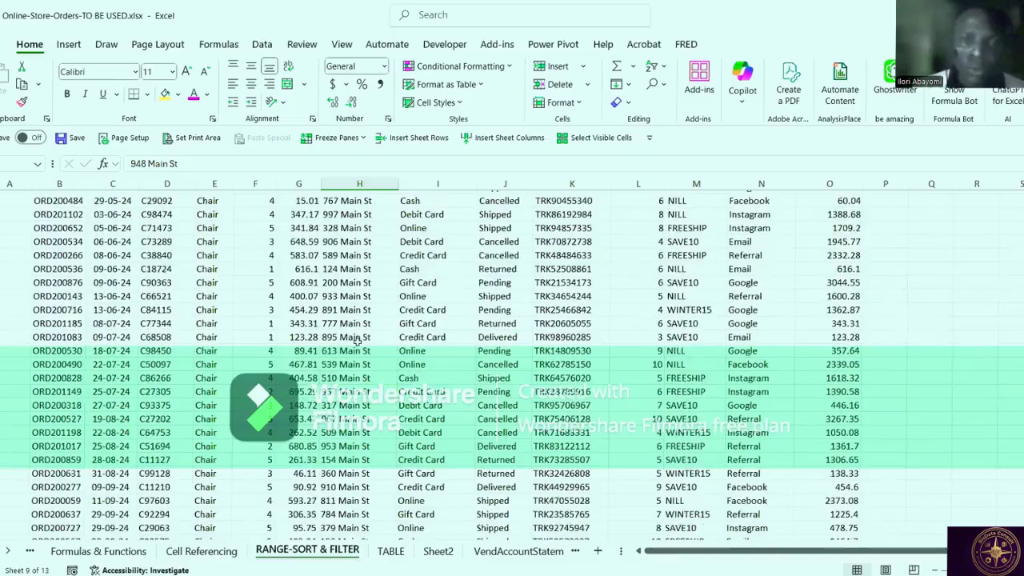
{"action": "scroll", "coordinate": [357, 340], "scroll_direction": "up", "scroll_amount": 20}
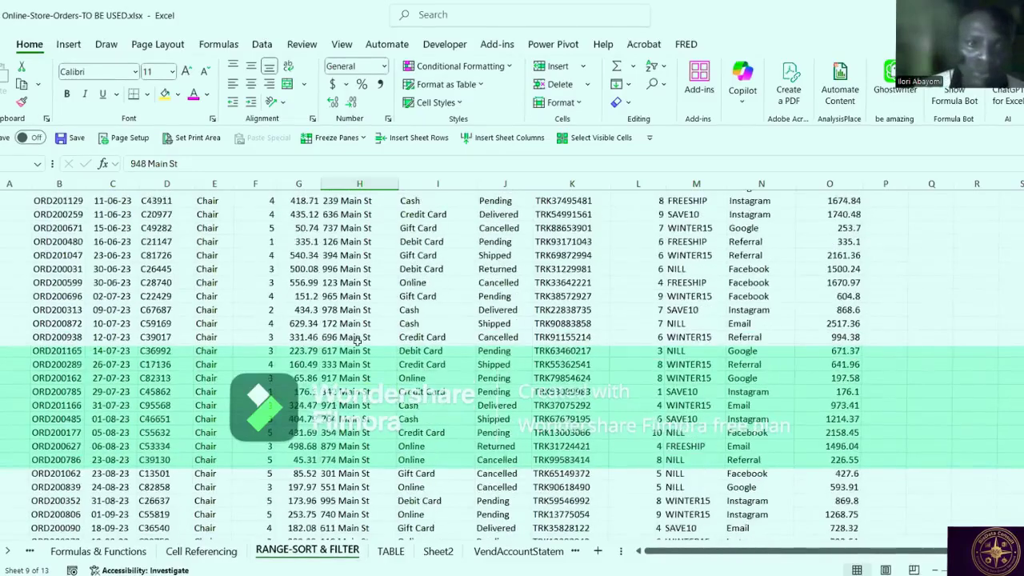
{"action": "scroll", "coordinate": [358, 341], "scroll_direction": "up", "scroll_amount": 6}
{"action": "left_click", "coordinate": [358, 338]}
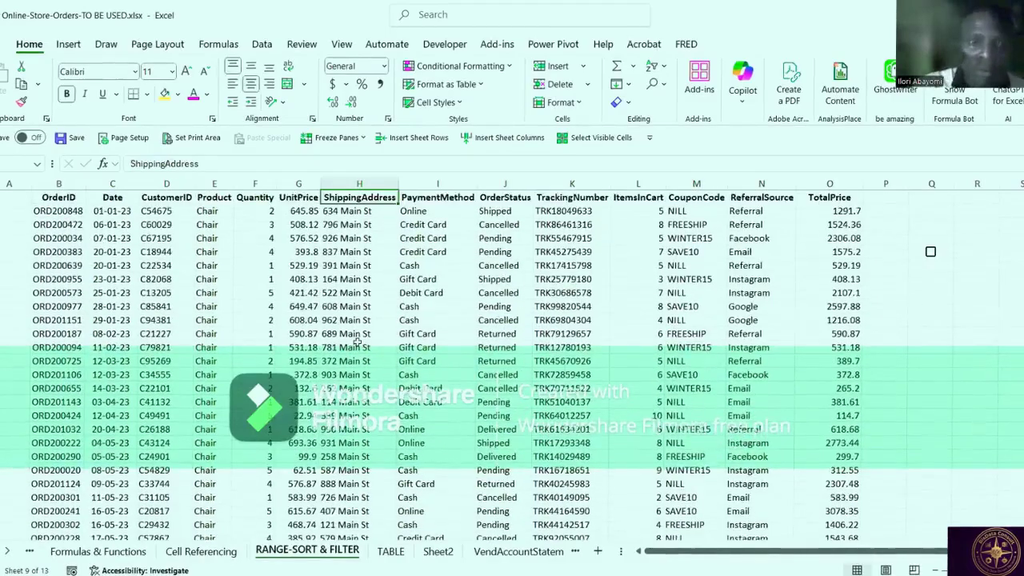
{"action": "scroll", "coordinate": [357, 342], "scroll_direction": "up", "scroll_amount": 1}
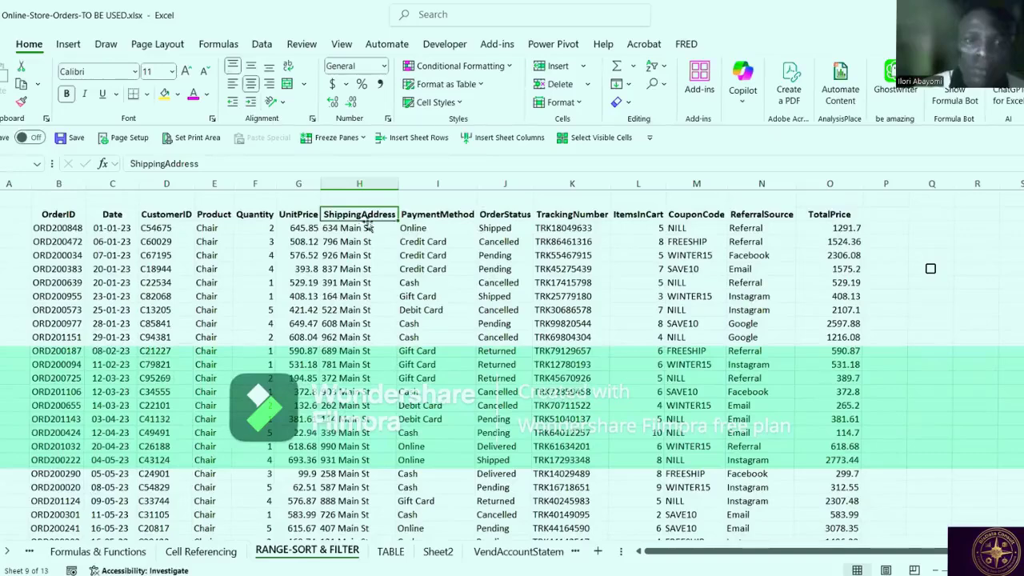
Turn on filtering for the orders range so each column header from OrderID to TotalPrice gets filter options.
{"action": "left_click", "coordinate": [293, 216]}
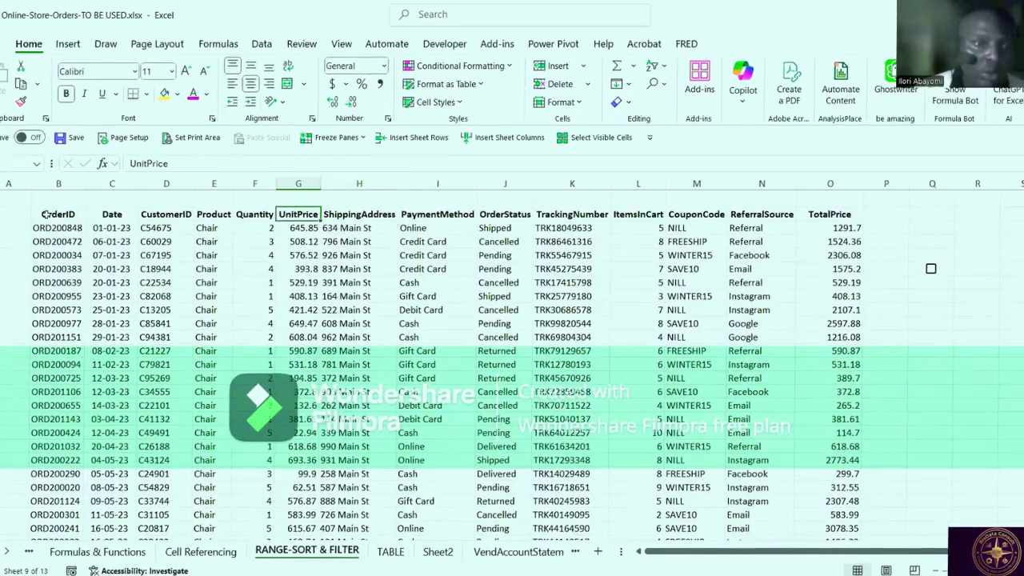
{"action": "left_click_drag", "start_coordinate": [47, 215], "coordinate": [821, 211]}
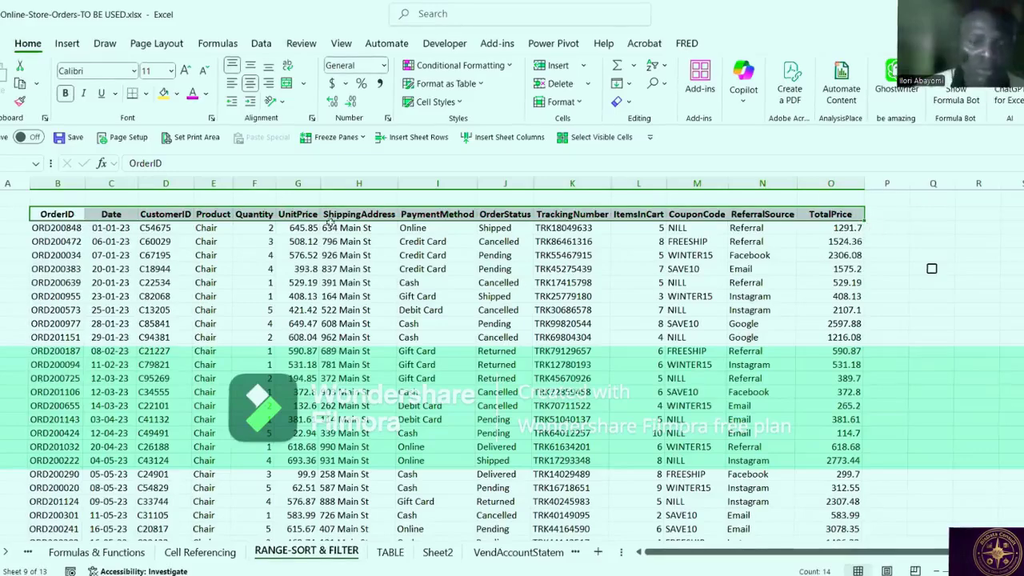
{"action": "left_click", "coordinate": [312, 214]}
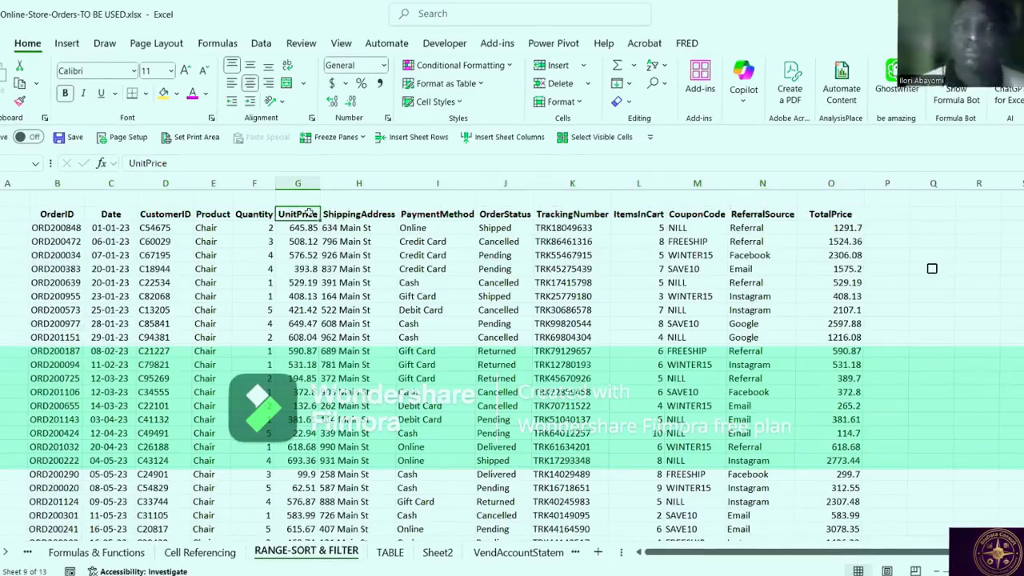
{"action": "left_click", "coordinate": [665, 68]}
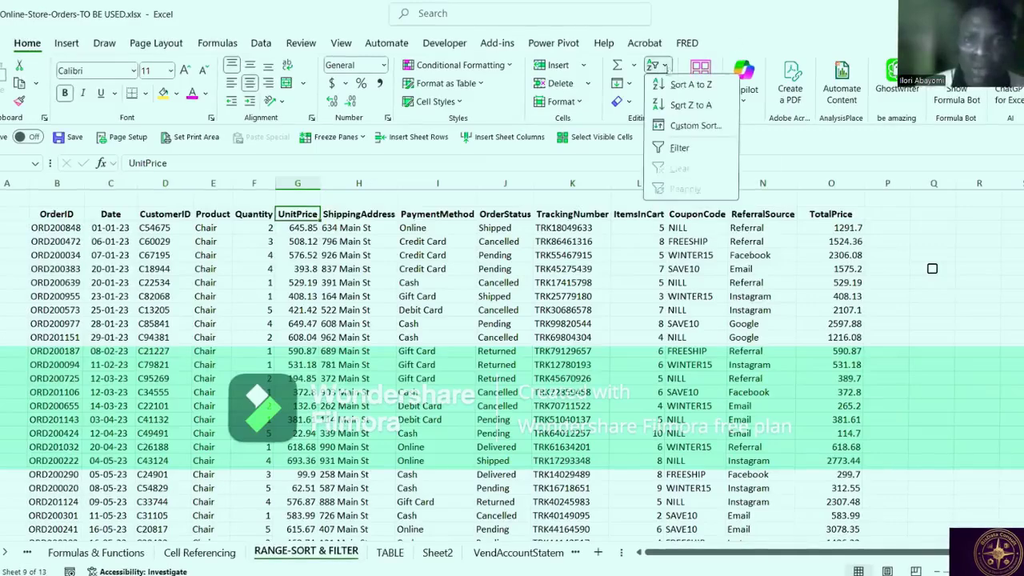
{"action": "left_click", "coordinate": [678, 147]}
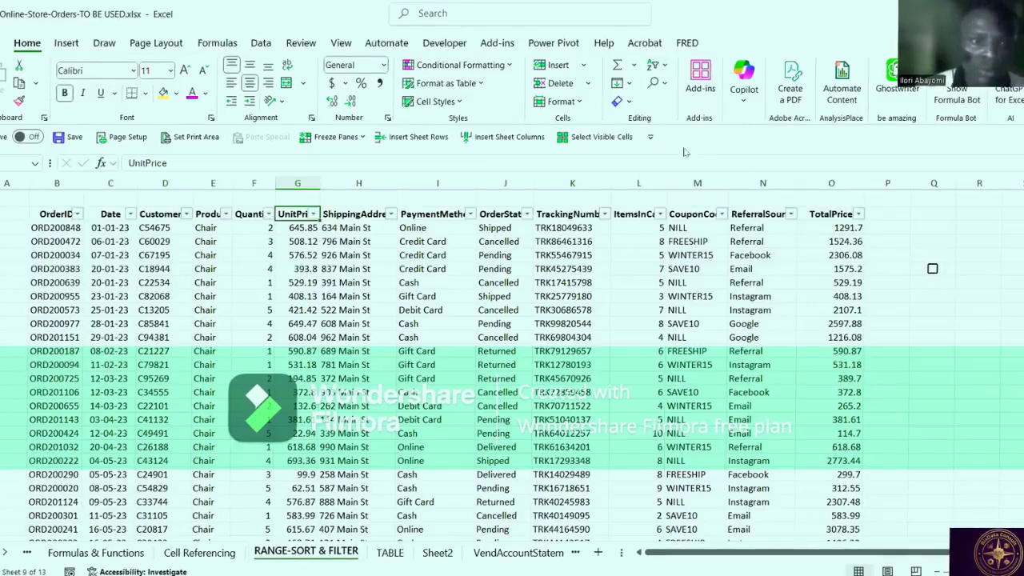
Filter the PaymentMethod column to show only Cash orders.
{"action": "left_click", "coordinate": [310, 328]}
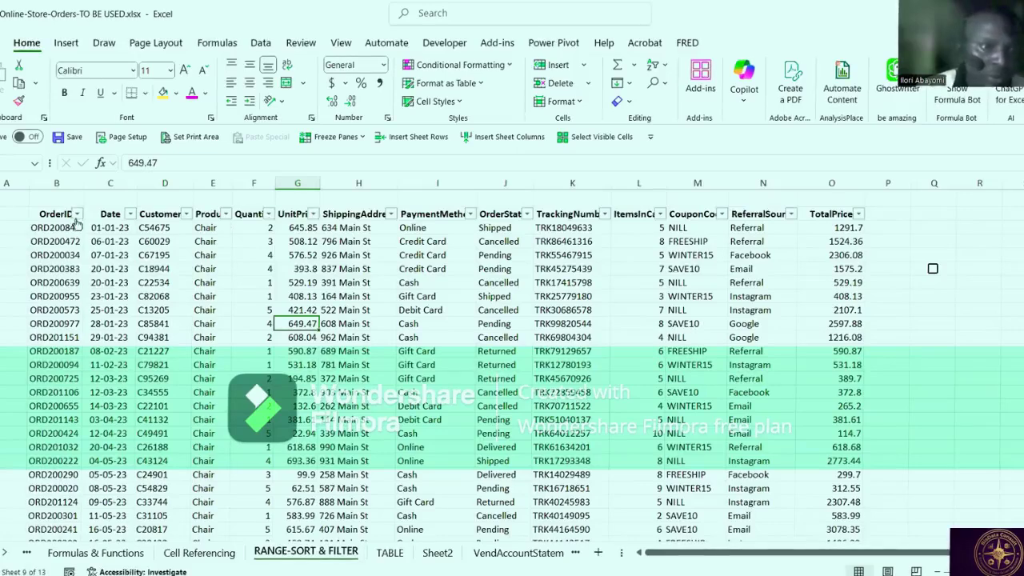
{"action": "left_click", "coordinate": [422, 351]}
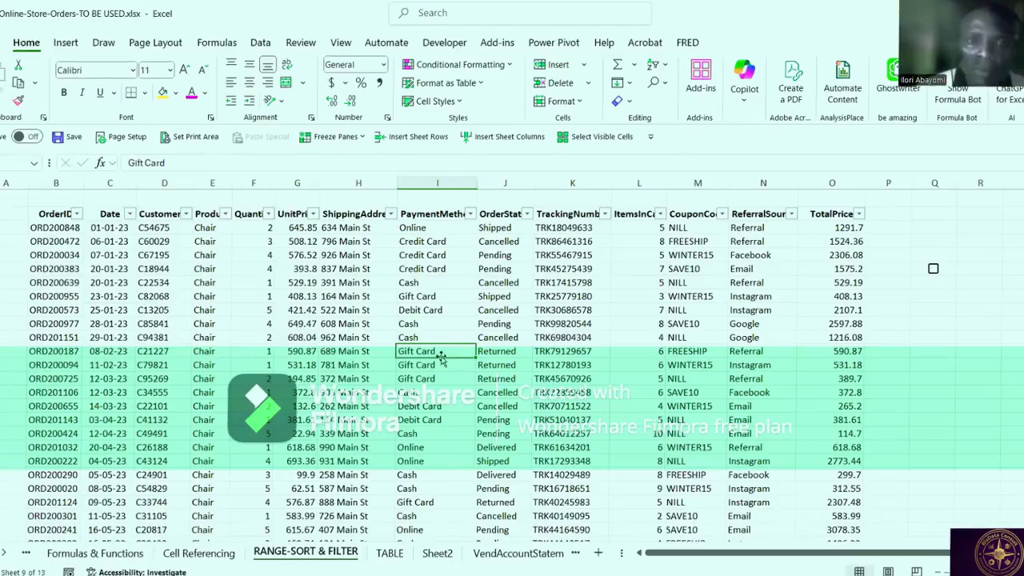
{"action": "left_click", "coordinate": [304, 281]}
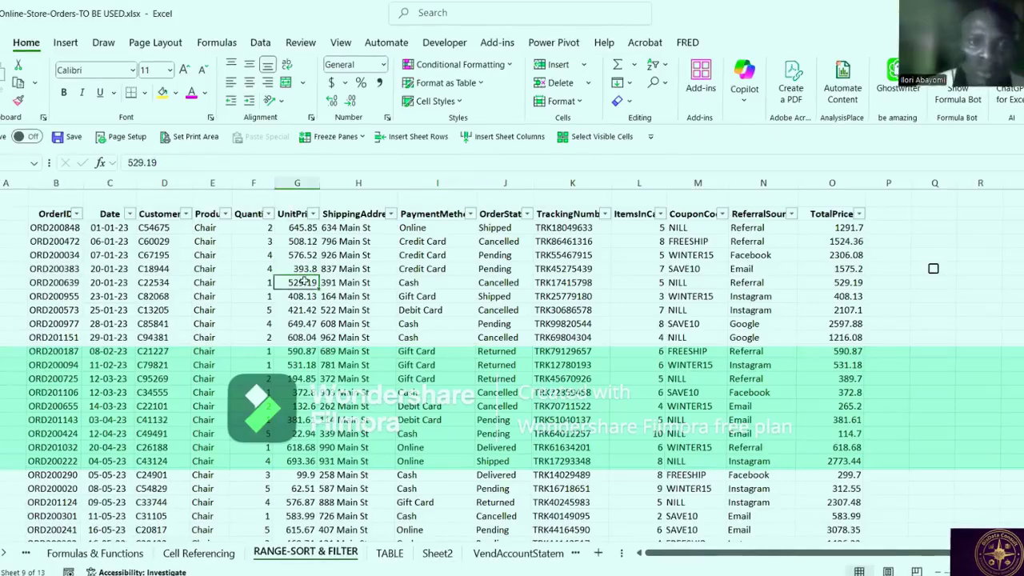
{"action": "left_click", "coordinate": [471, 214]}
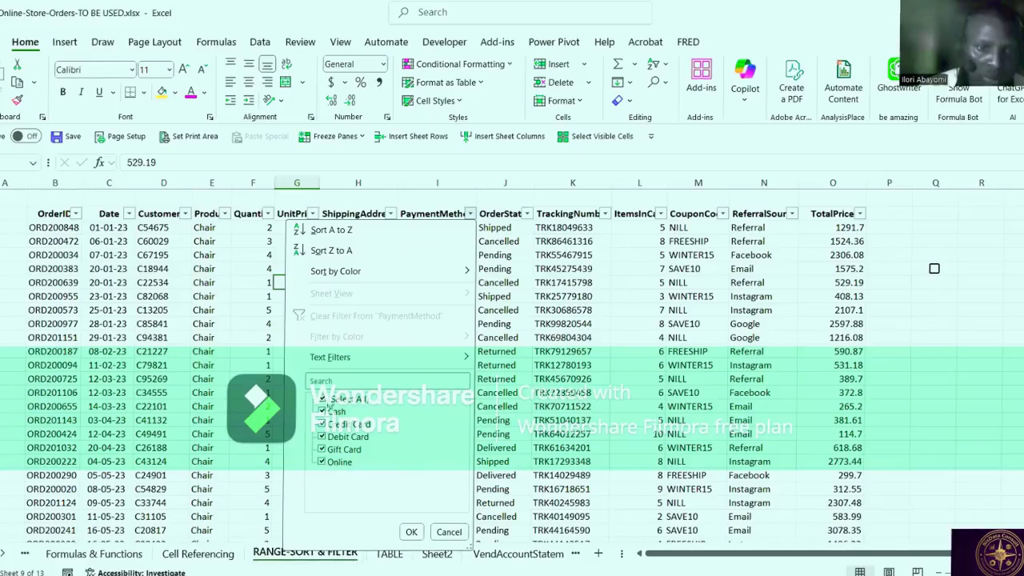
{"action": "left_click", "coordinate": [324, 399]}
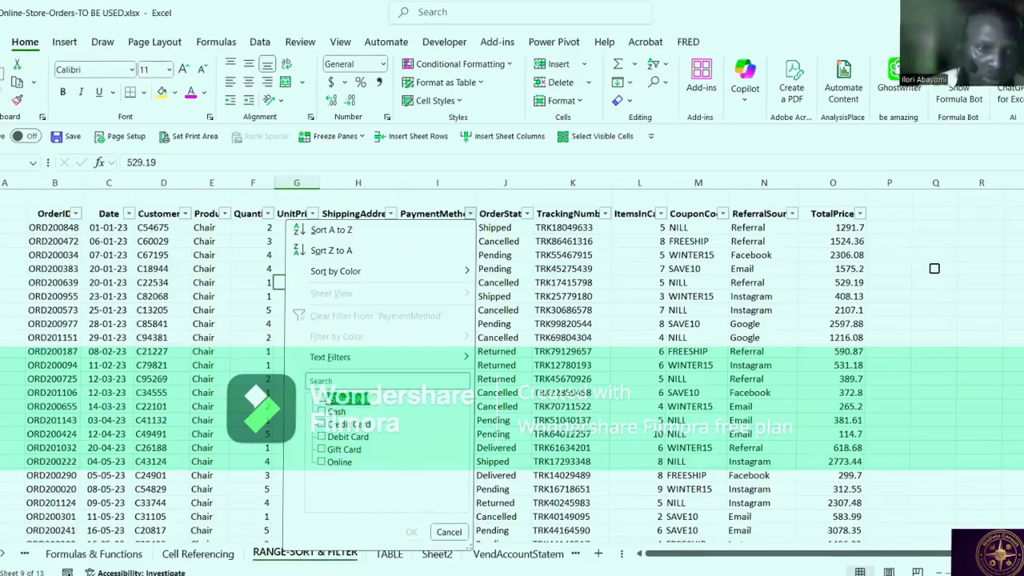
{"action": "left_click", "coordinate": [321, 411]}
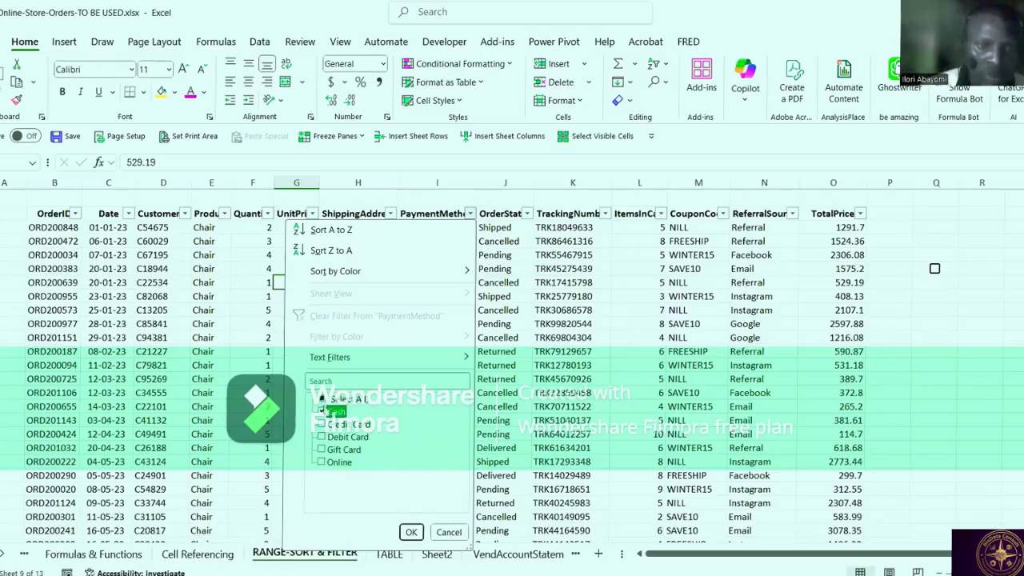
{"action": "left_click", "coordinate": [410, 533]}
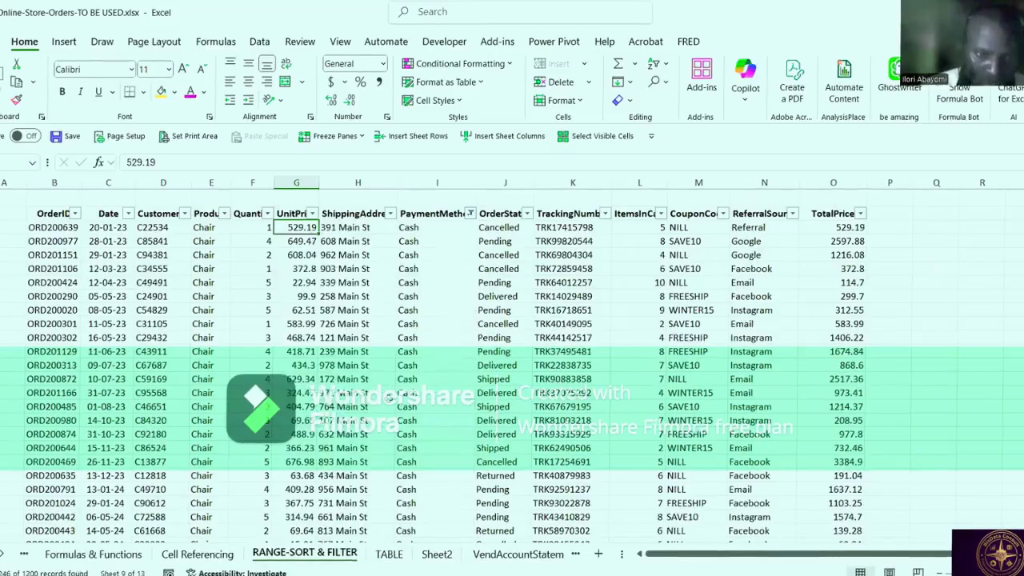
Review the Cash orders down to the last row and back to the header, and check the PaymentMethod filter's selection.
{"action": "scroll", "coordinate": [414, 271], "scroll_direction": "down", "scroll_amount": 10}
{"action": "left_click", "coordinate": [435, 310]}
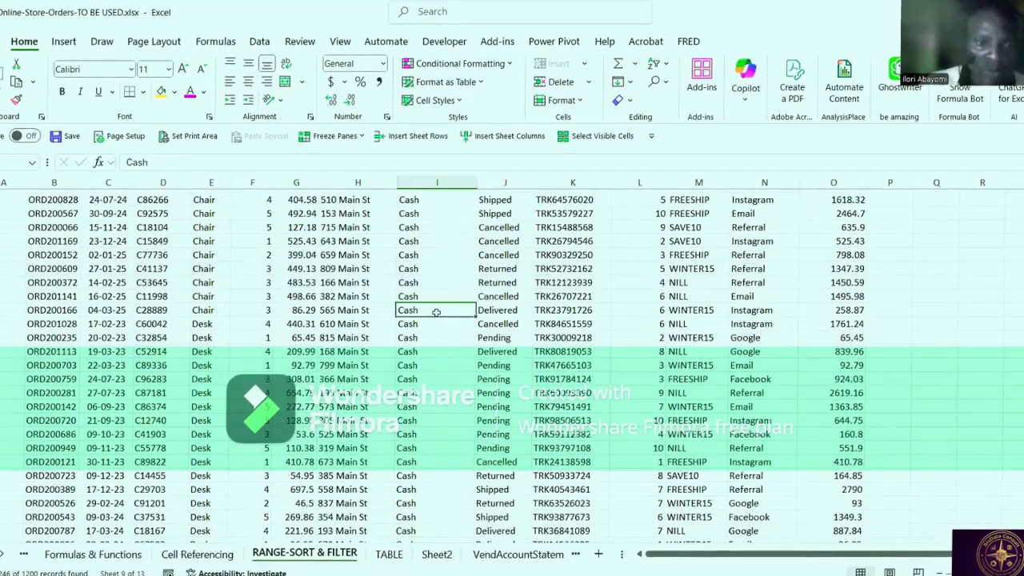
{"action": "scroll", "coordinate": [436, 312], "scroll_direction": "down", "scroll_amount": 10}
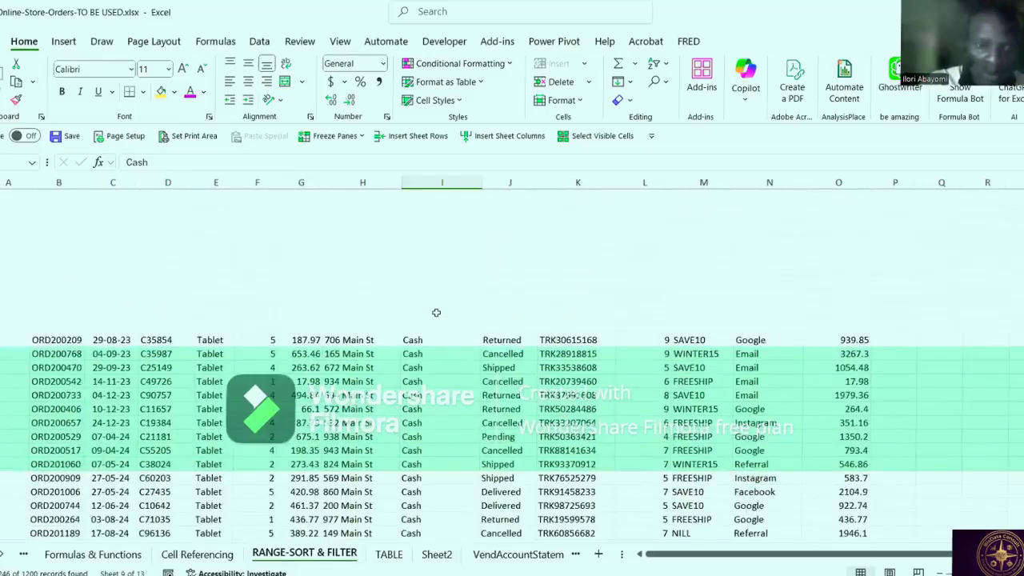
{"action": "key", "text": "ctrl+Down"}
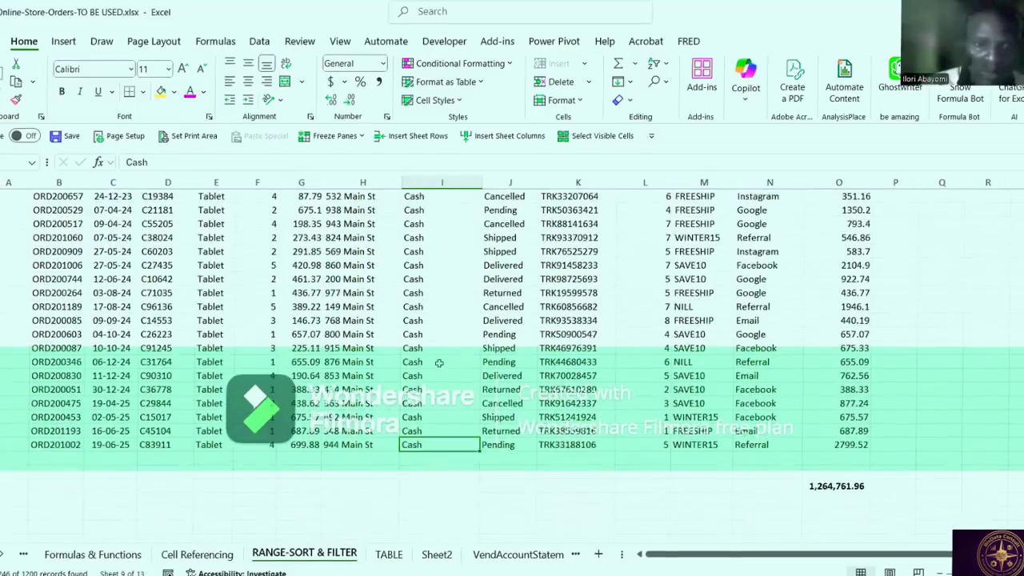
{"action": "scroll", "coordinate": [439, 362], "scroll_direction": "up", "scroll_amount": 4}
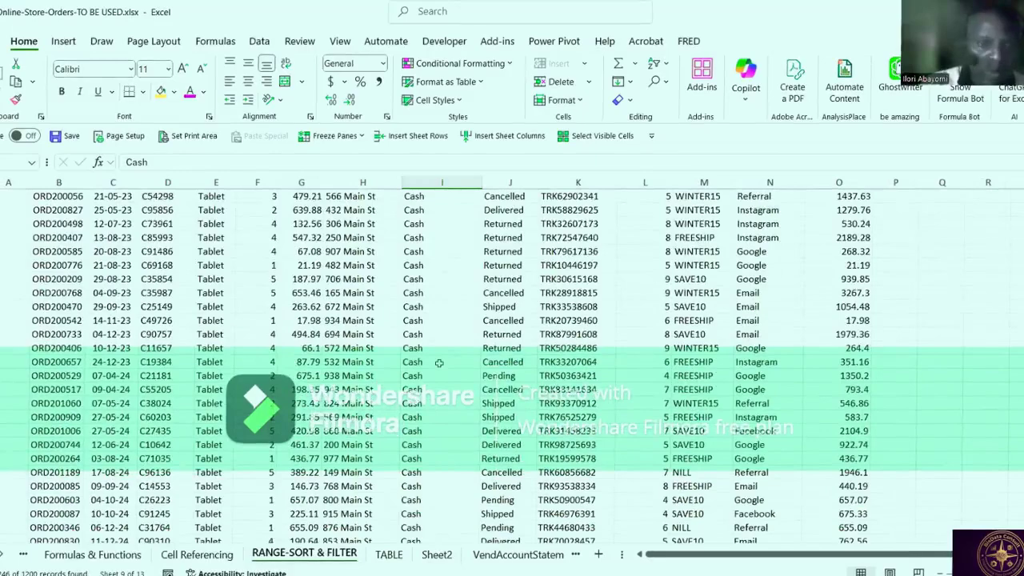
{"action": "scroll", "coordinate": [440, 362], "scroll_direction": "up", "scroll_amount": 4}
{"action": "left_click", "coordinate": [439, 363]}
{"action": "scroll", "coordinate": [439, 363], "scroll_direction": "up", "scroll_amount": 6}
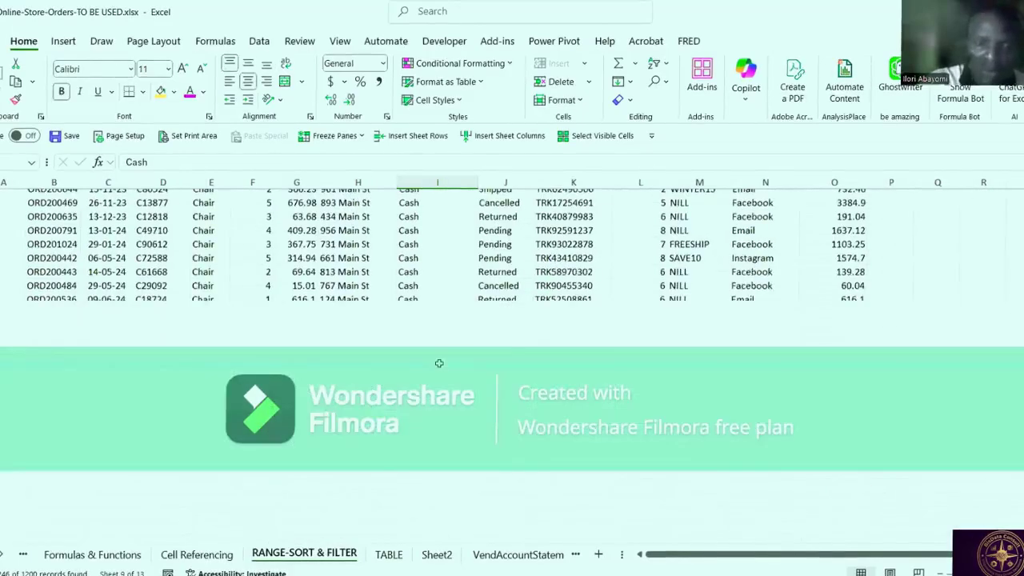
{"action": "key", "text": "ctrl+Up"}
{"action": "scroll", "coordinate": [439, 362], "scroll_direction": "up", "scroll_amount": 1}
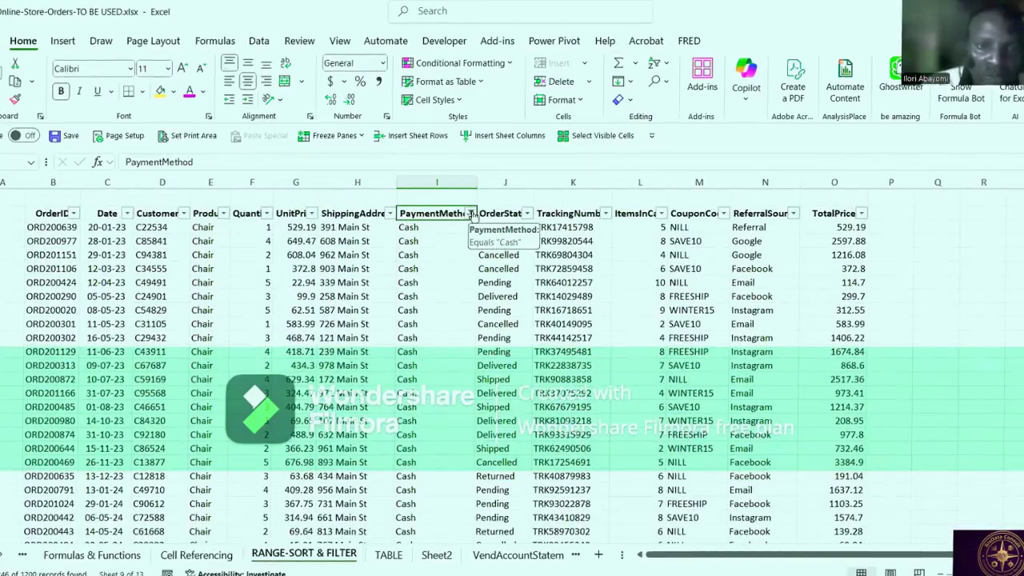
{"action": "left_click", "coordinate": [470, 213]}
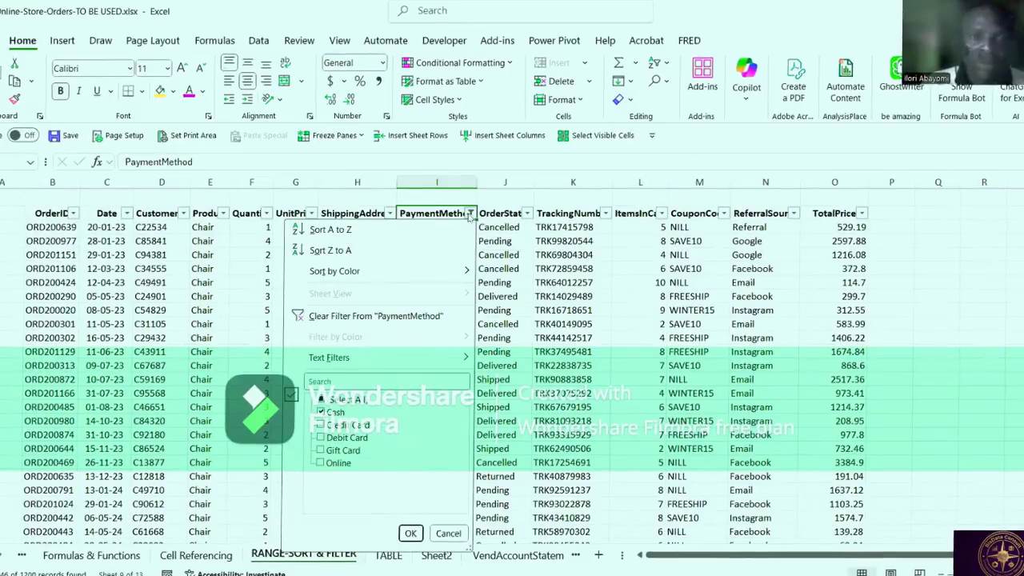
{"action": "left_click", "coordinate": [410, 532]}
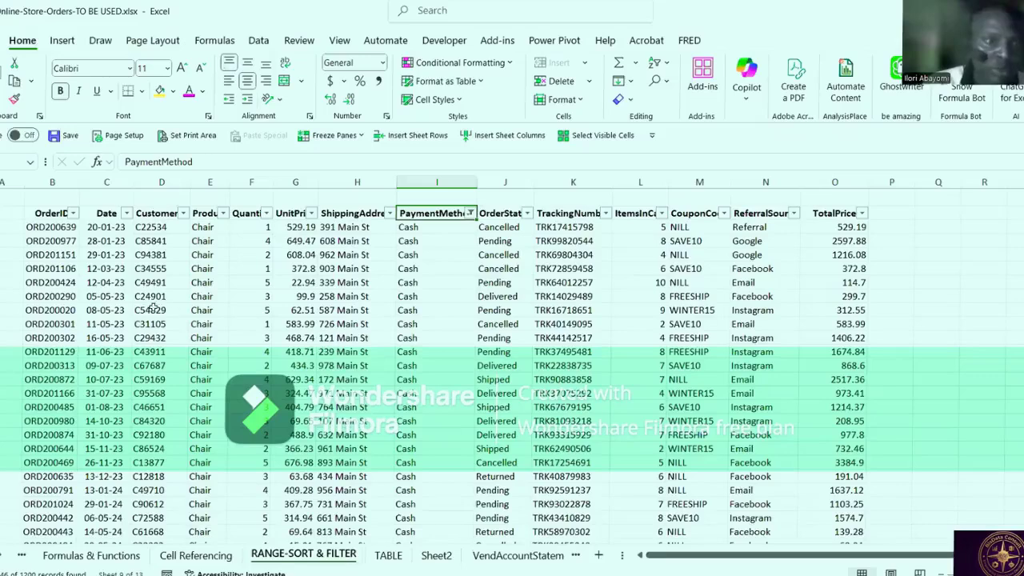
Filter the Product column to show only Laptop, keeping the Cash filter on PaymentMethod.
{"action": "left_click", "coordinate": [200, 309]}
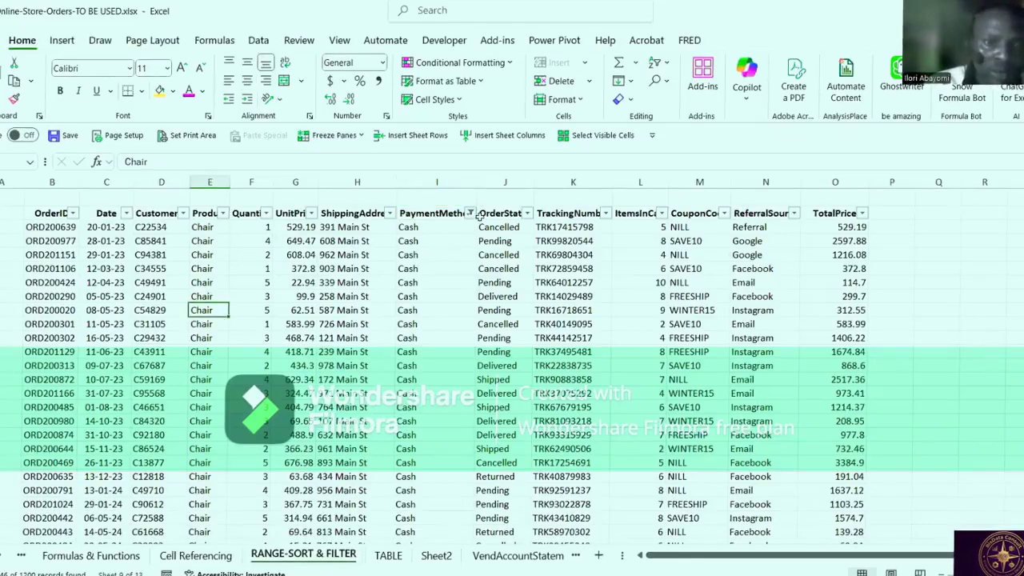
{"action": "left_click", "coordinate": [223, 214]}
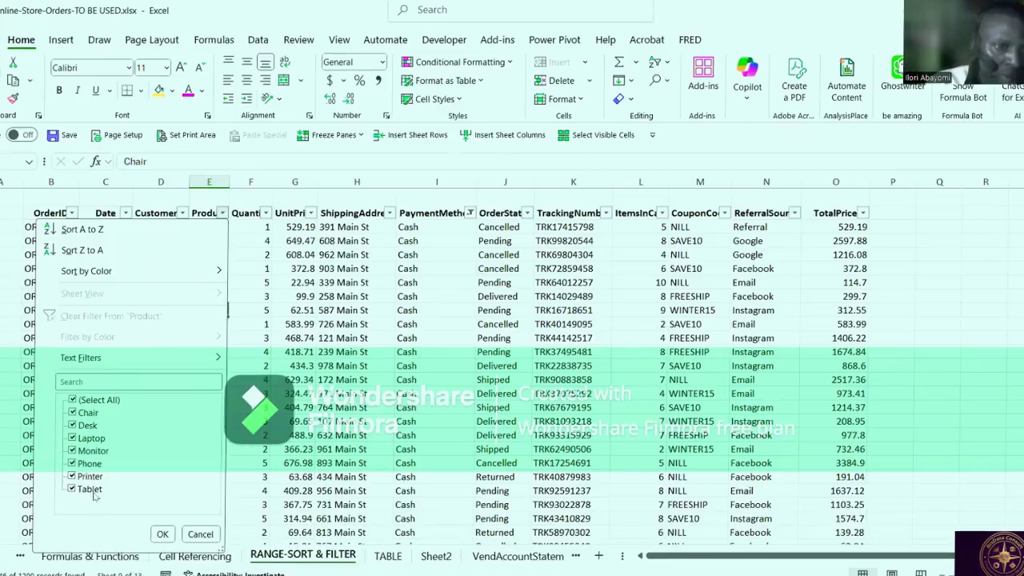
{"action": "left_click", "coordinate": [73, 400]}
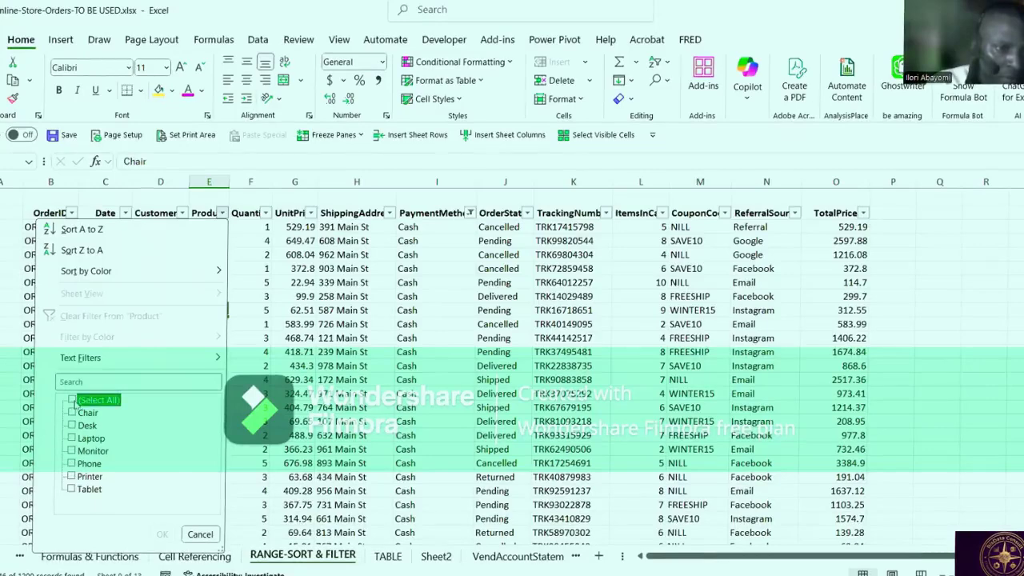
{"action": "left_click", "coordinate": [72, 439]}
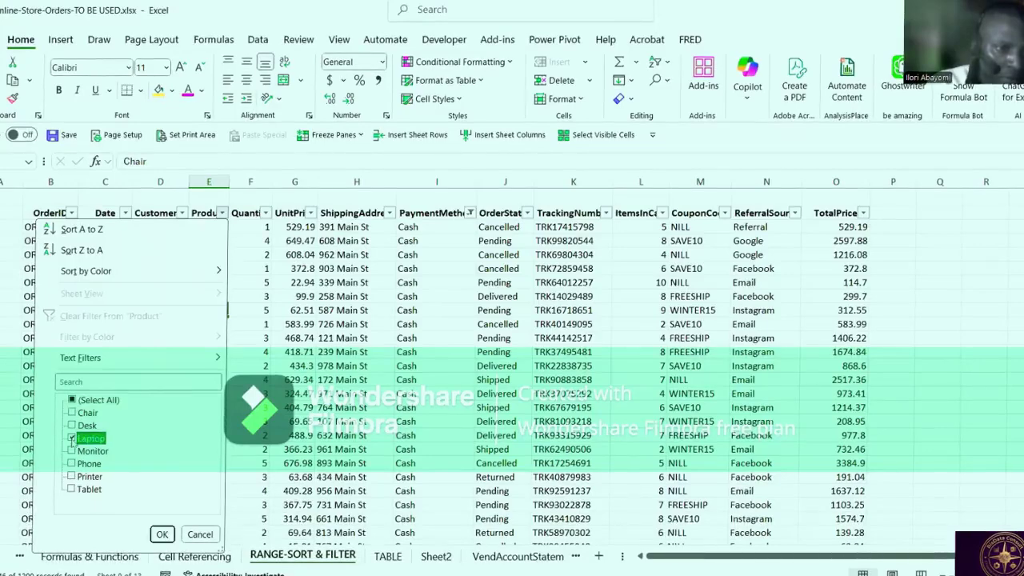
{"action": "left_click", "coordinate": [162, 534]}
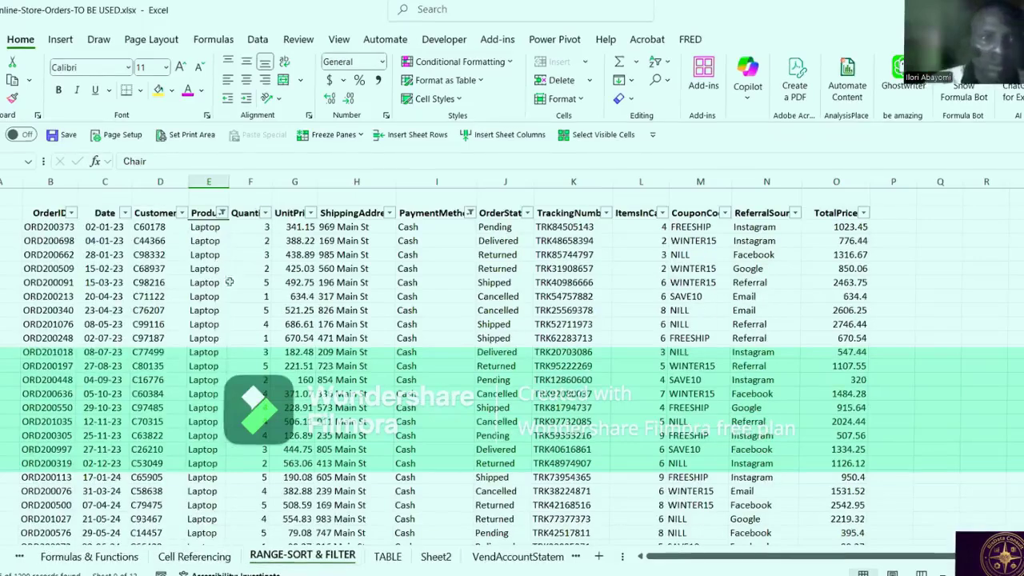
Check the Product and PaymentMethod values of the filtered orders down to the last row and back to the header.
{"action": "scroll", "coordinate": [215, 320], "scroll_direction": "down", "scroll_amount": 6}
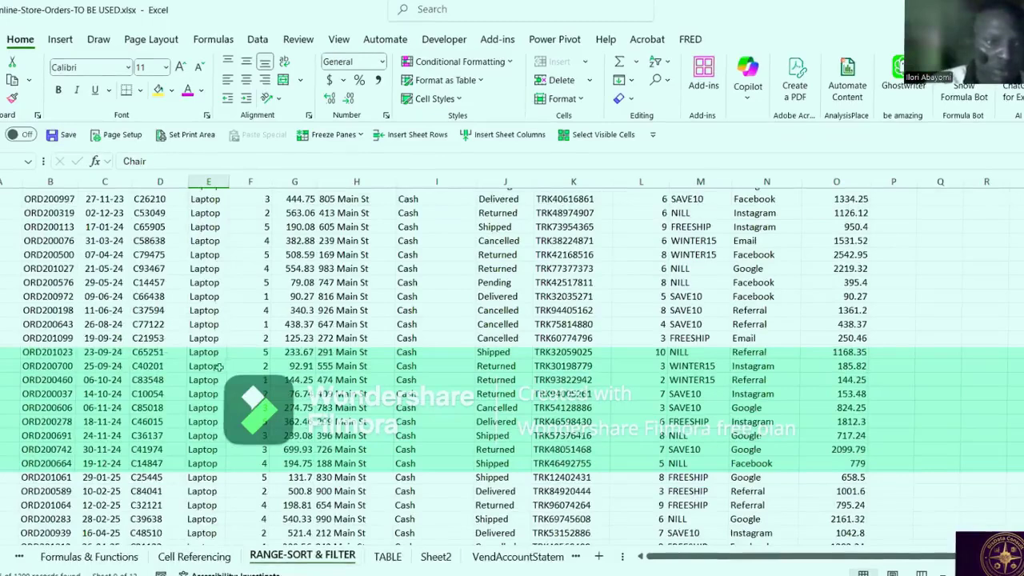
{"action": "left_click", "coordinate": [221, 366]}
{"action": "left_click", "coordinate": [419, 350]}
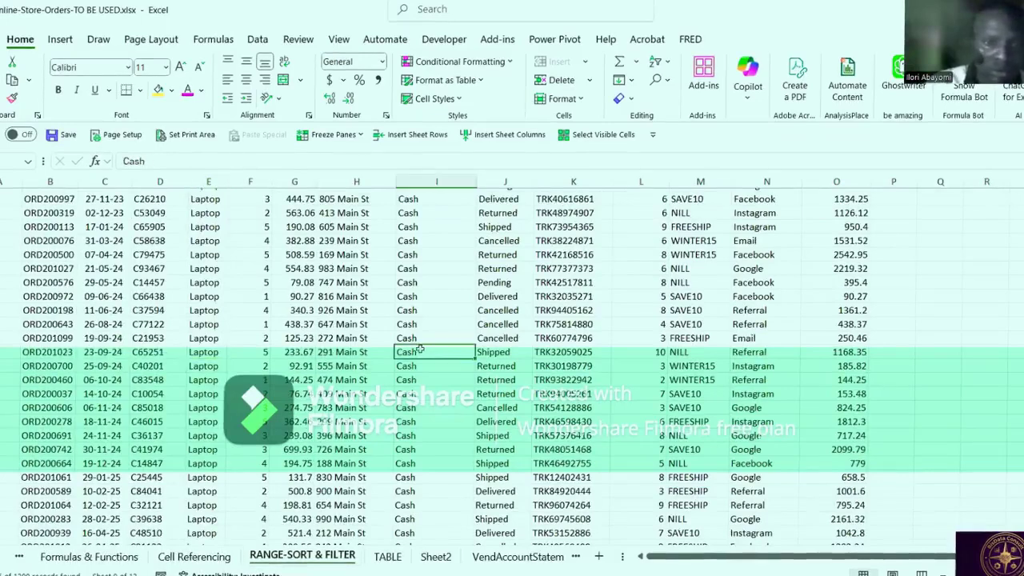
{"action": "left_click", "coordinate": [217, 355]}
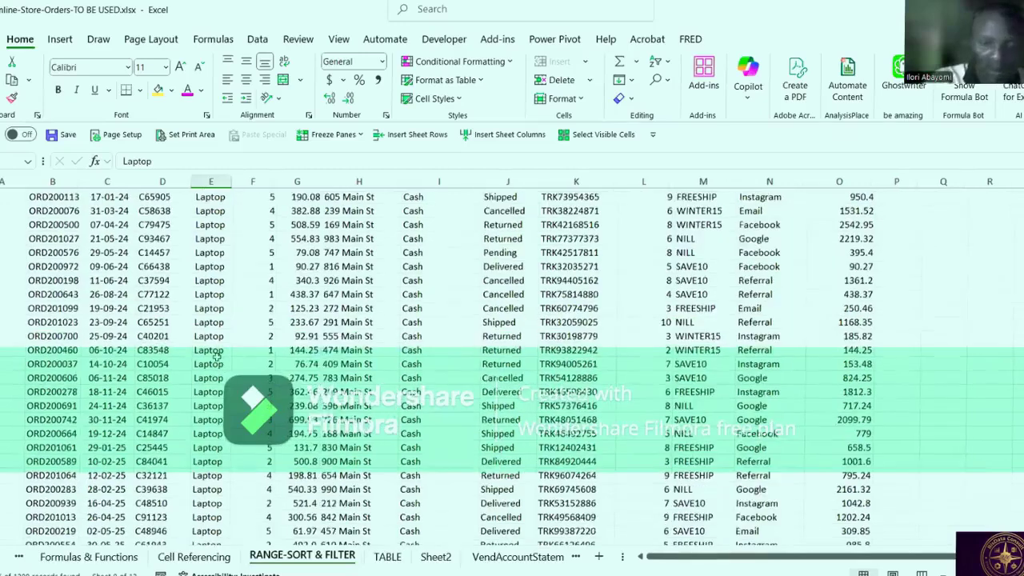
{"action": "key", "text": "ctrl+Down"}
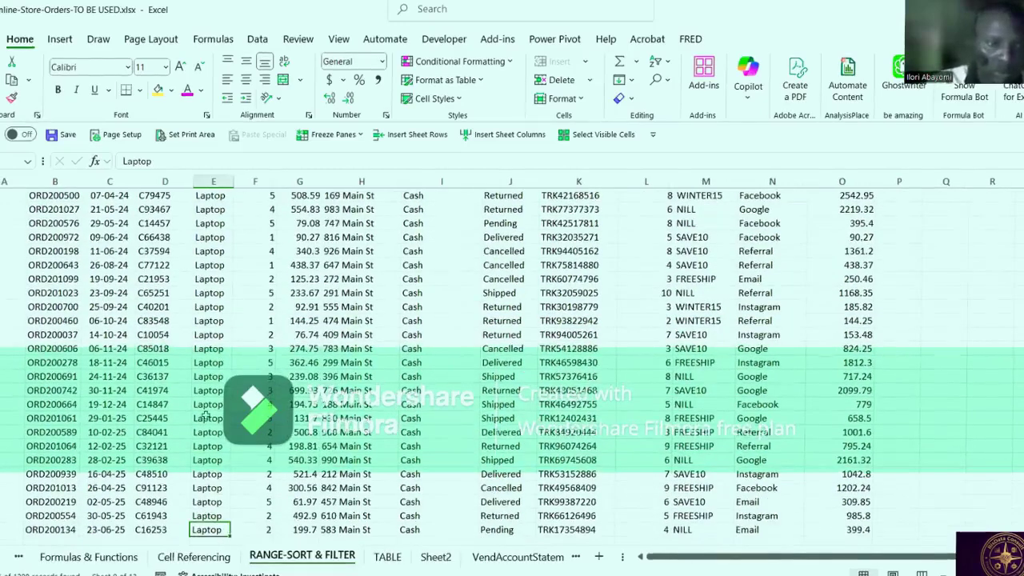
{"action": "scroll", "coordinate": [205, 417], "scroll_direction": "up", "scroll_amount": 2}
{"action": "left_click", "coordinate": [205, 417]}
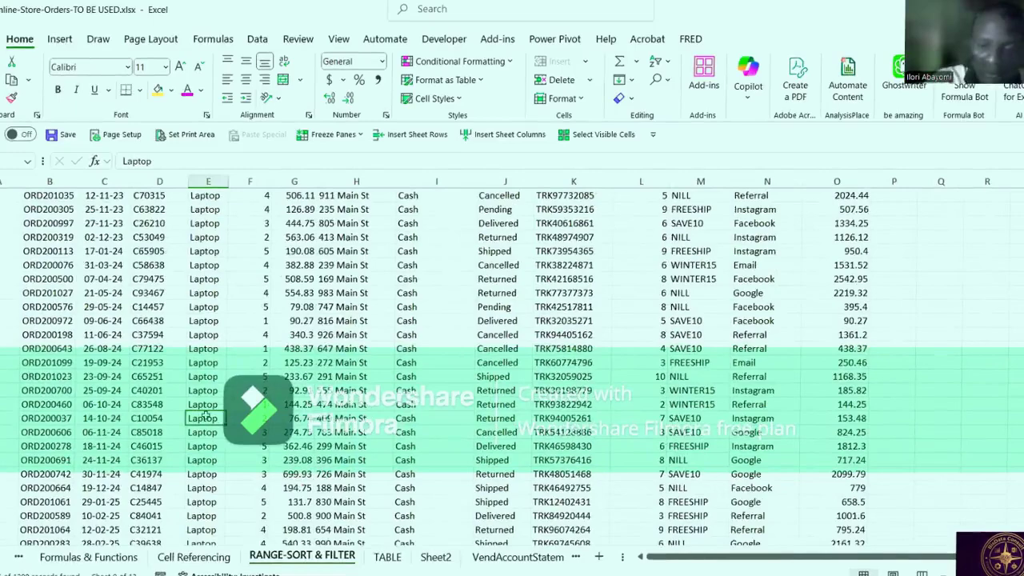
{"action": "key", "text": "ctrl+Up"}
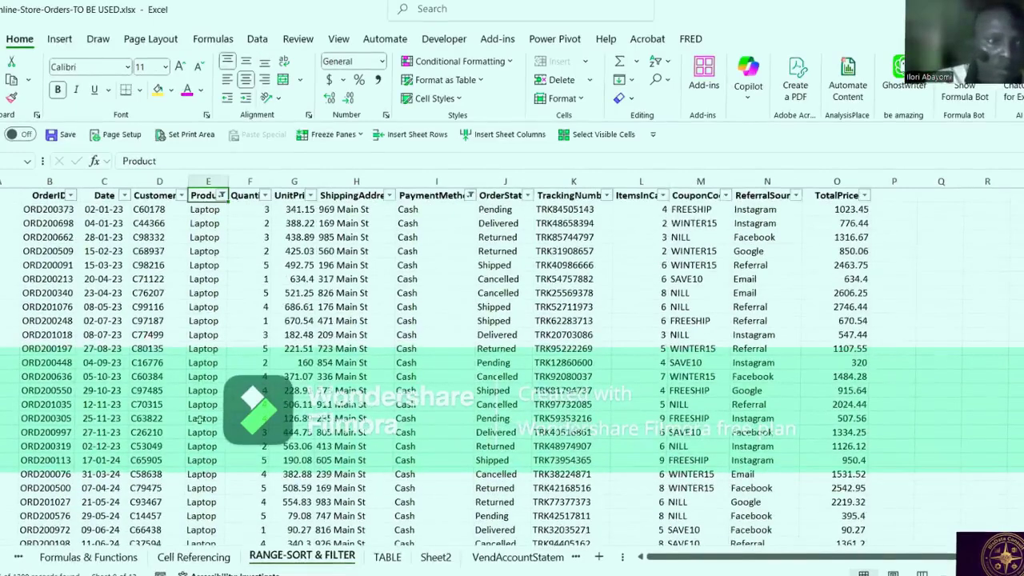
{"action": "scroll", "coordinate": [202, 419], "scroll_direction": "up", "scroll_amount": 1}
View the Date column's sort and filter options and close them without applying any.
{"action": "left_click", "coordinate": [110, 296]}
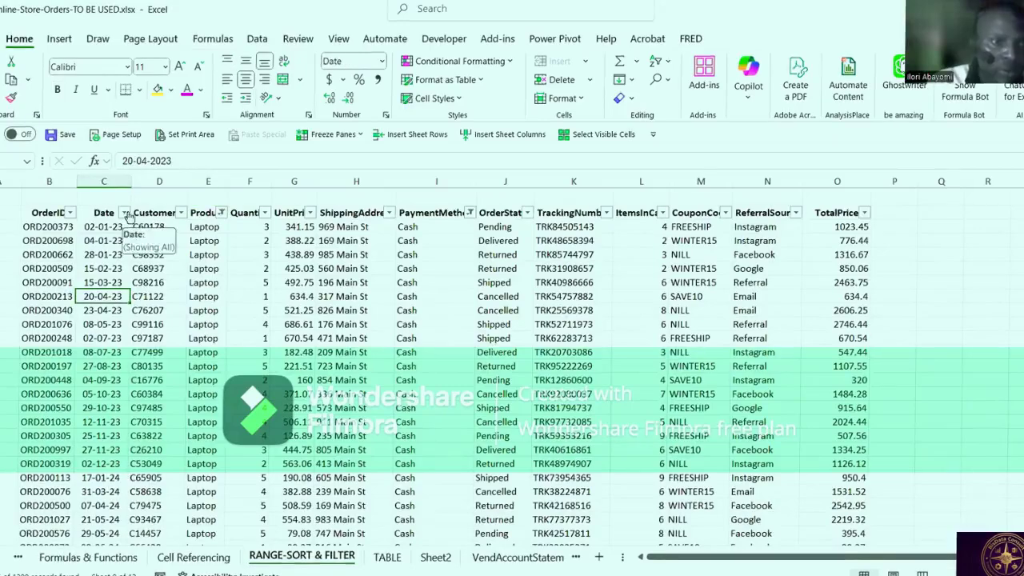
{"action": "left_click", "coordinate": [126, 212]}
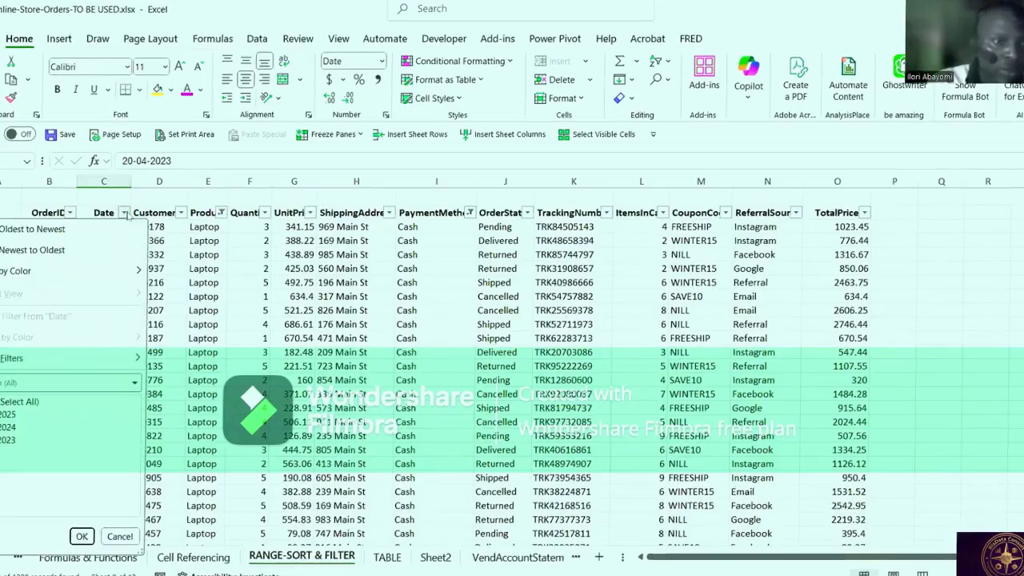
{"action": "left_click", "coordinate": [98, 251]}
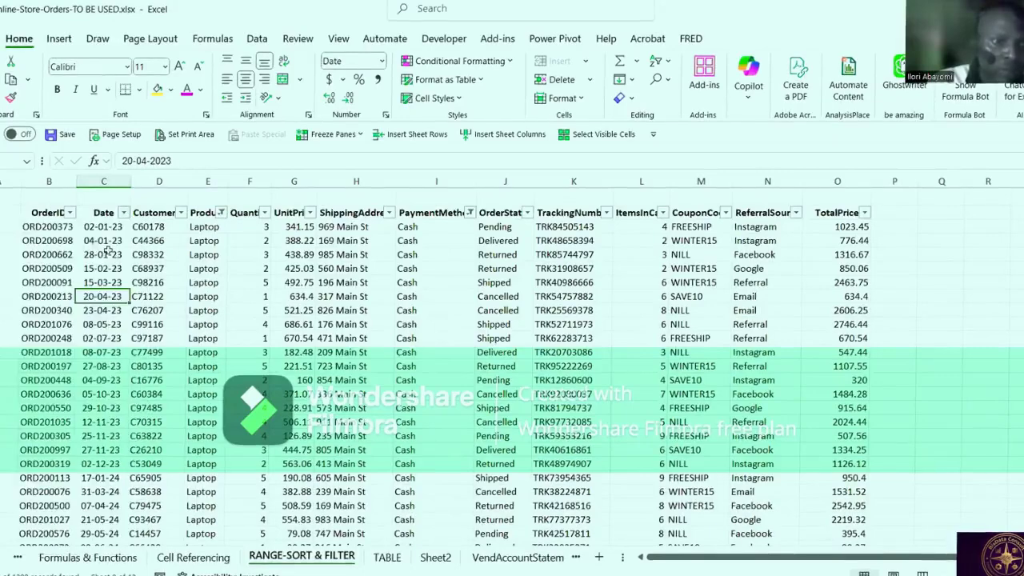
{"action": "left_click", "coordinate": [98, 253]}
{"action": "left_click", "coordinate": [93, 324]}
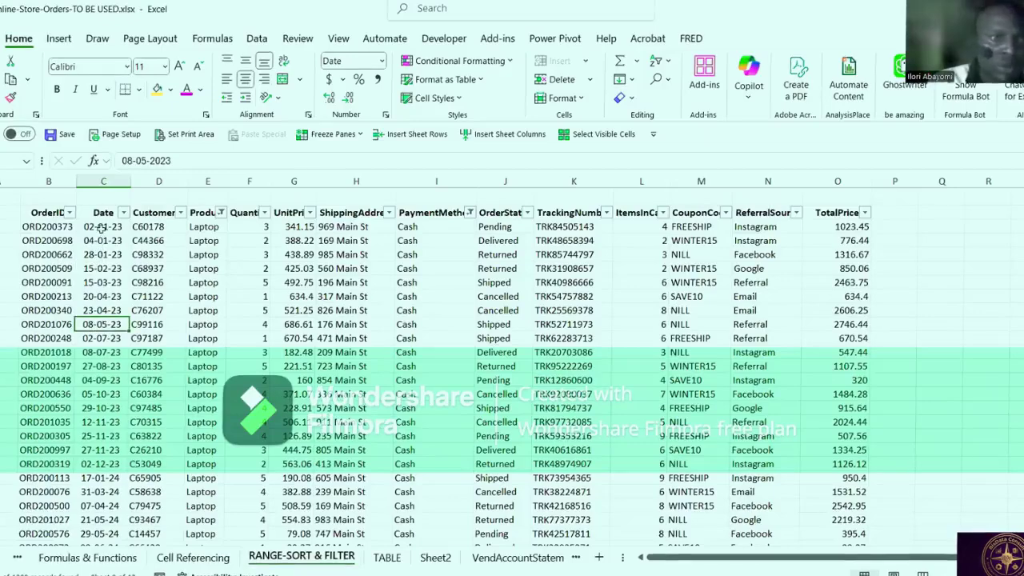
Examine the filtered orders' dates and the years and months listed in the Date column's filter.
{"action": "left_click", "coordinate": [103, 296]}
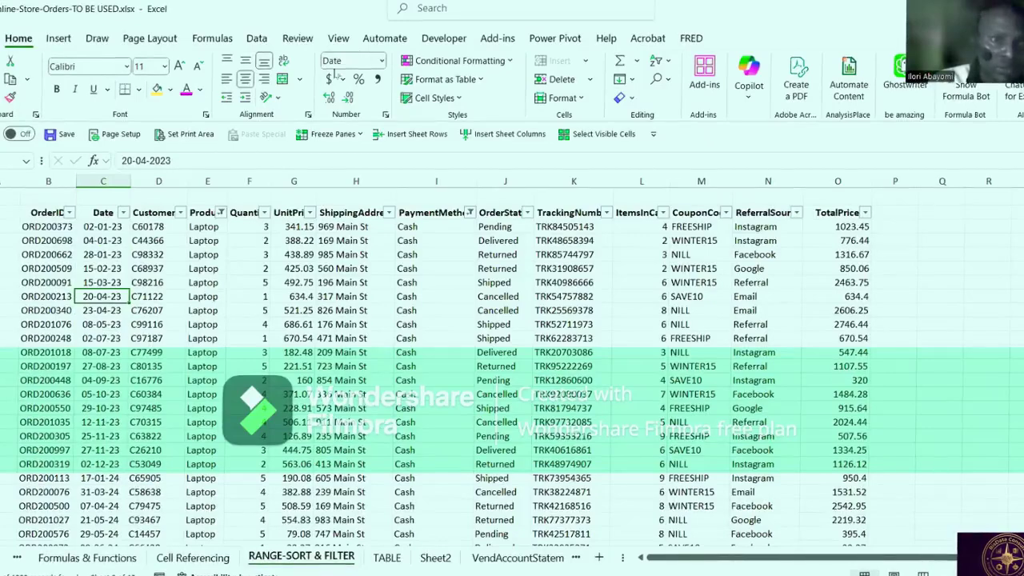
{"action": "left_click", "coordinate": [103, 366]}
{"action": "left_click", "coordinate": [106, 297]}
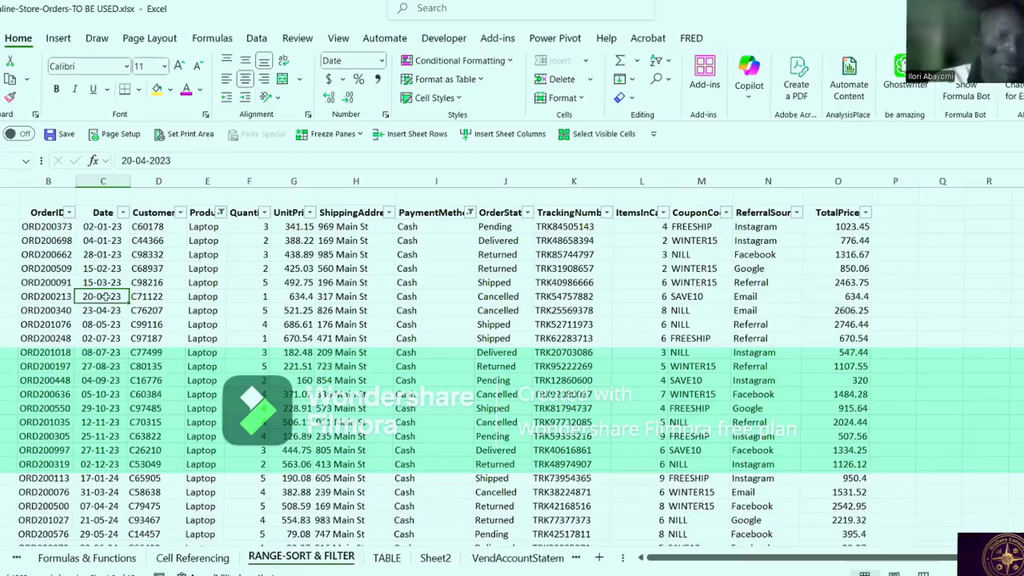
{"action": "left_click", "coordinate": [91, 269]}
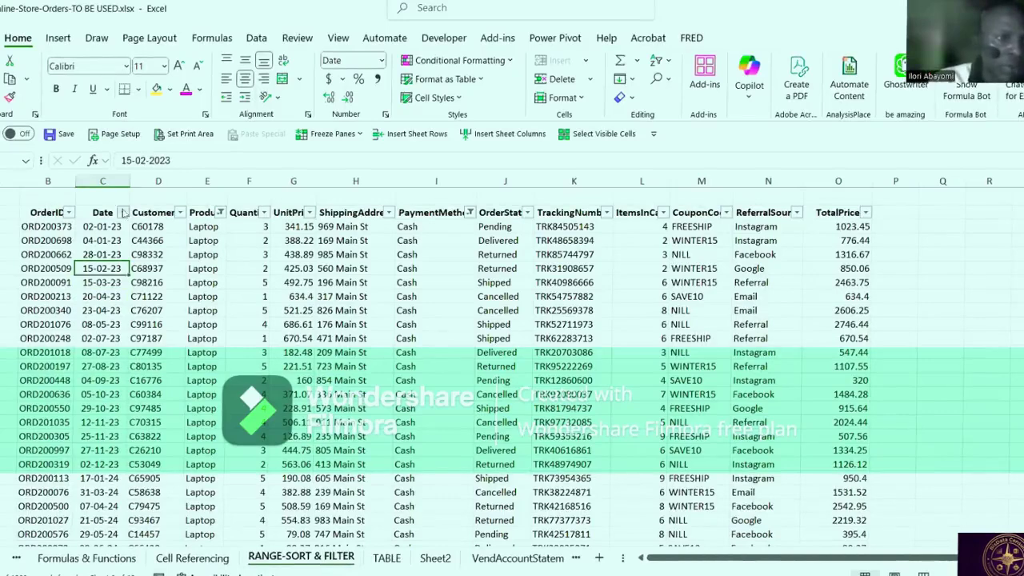
{"action": "left_click", "coordinate": [124, 212]}
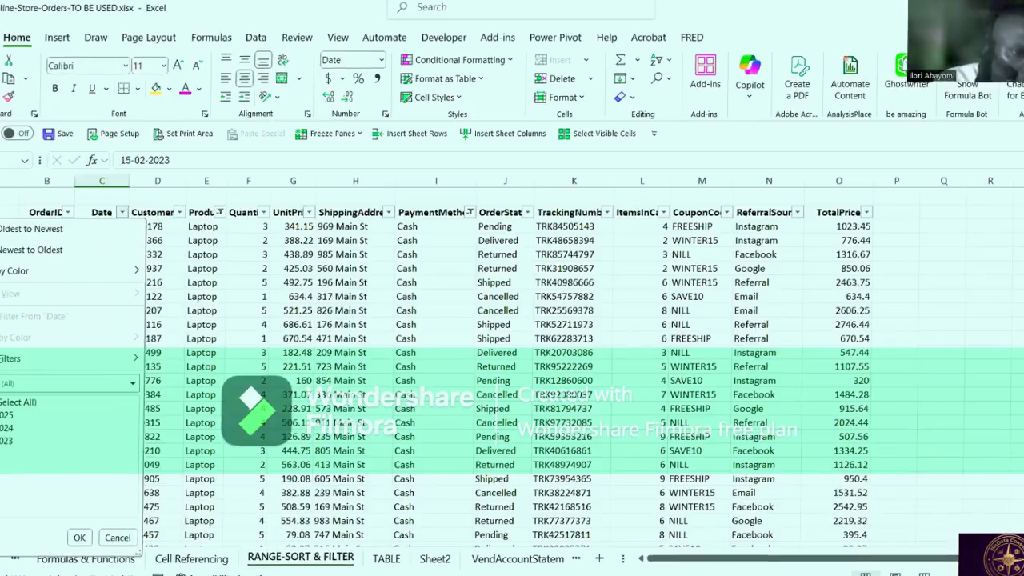
{"action": "left_click", "coordinate": [1, 415]}
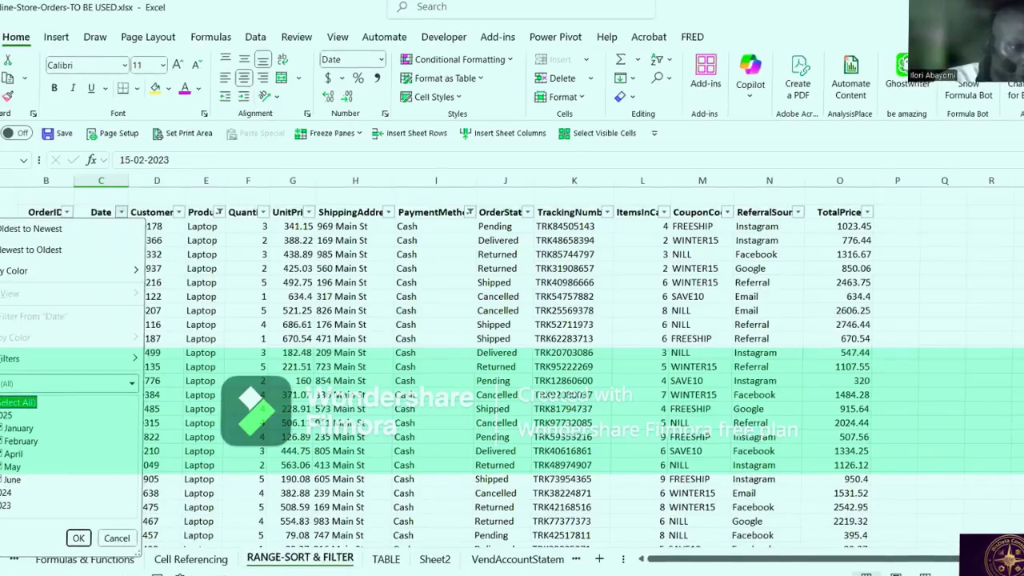
{"action": "left_click", "coordinate": [0, 414]}
{"action": "left_click", "coordinate": [1, 415]}
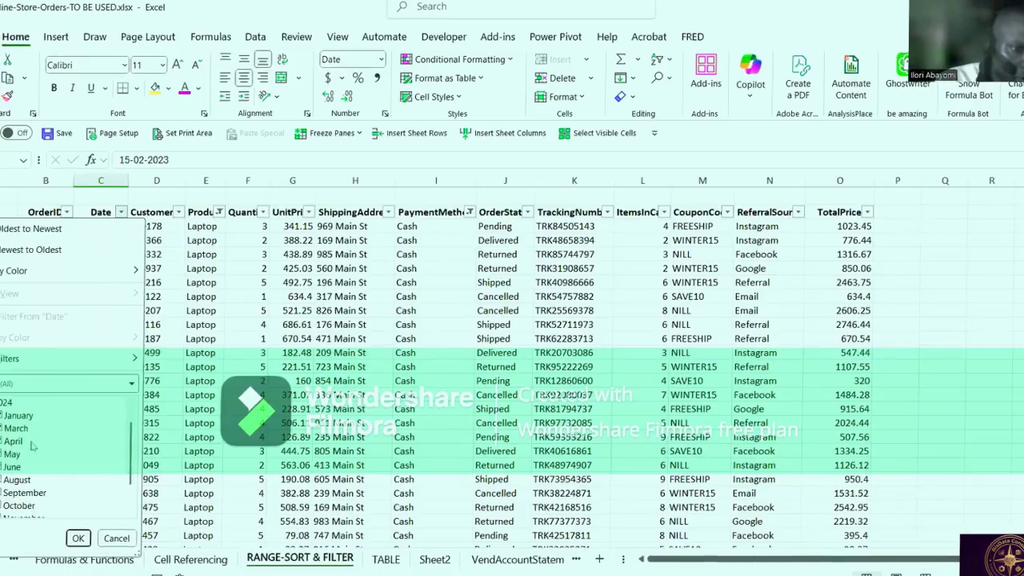
{"action": "scroll", "coordinate": [24, 483], "scroll_direction": "down", "scroll_amount": 1}
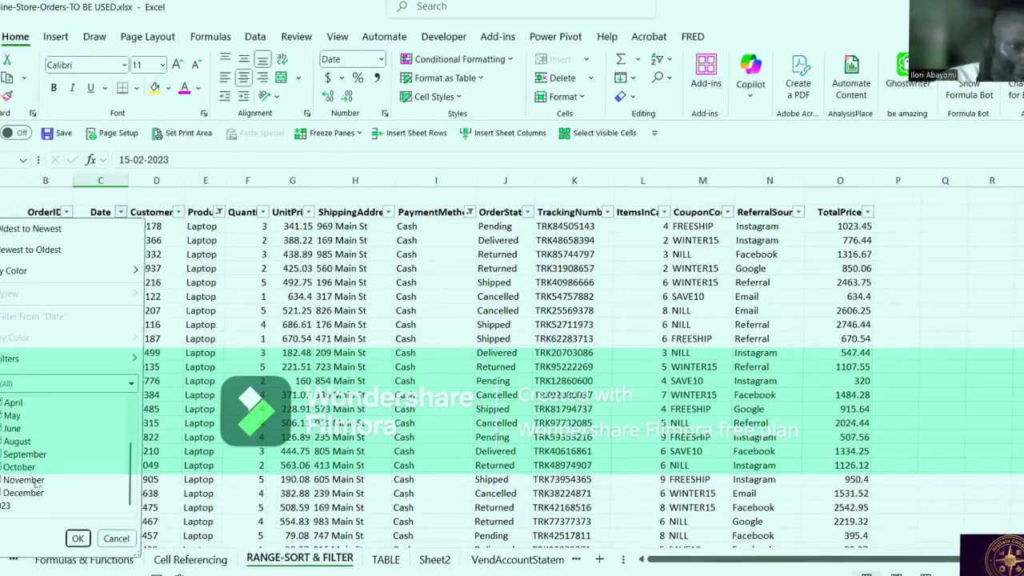
{"action": "scroll", "coordinate": [35, 483], "scroll_direction": "up", "scroll_amount": 2}
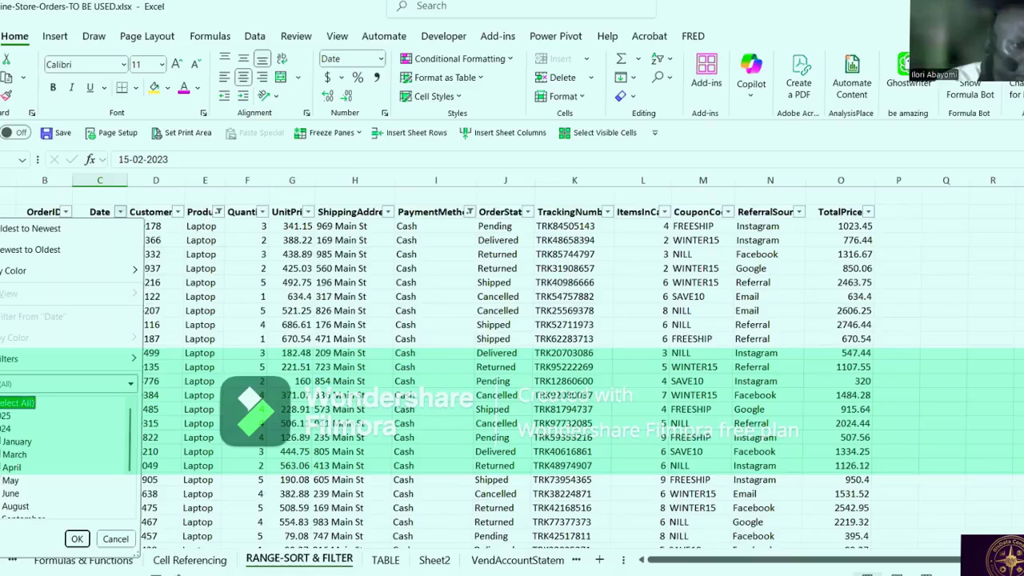
Filter the Date column to keep 2023 and June 2025, excluding 2024 and the other 2025 months.
{"action": "left_click", "coordinate": [4, 429]}
{"action": "left_click", "coordinate": [4, 416]}
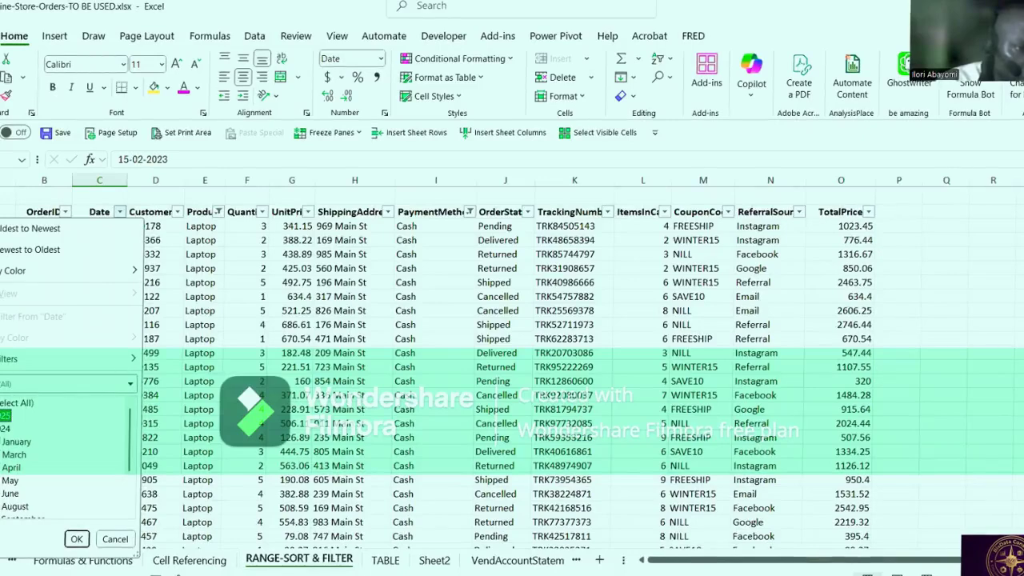
{"action": "left_click", "coordinate": [1, 416]}
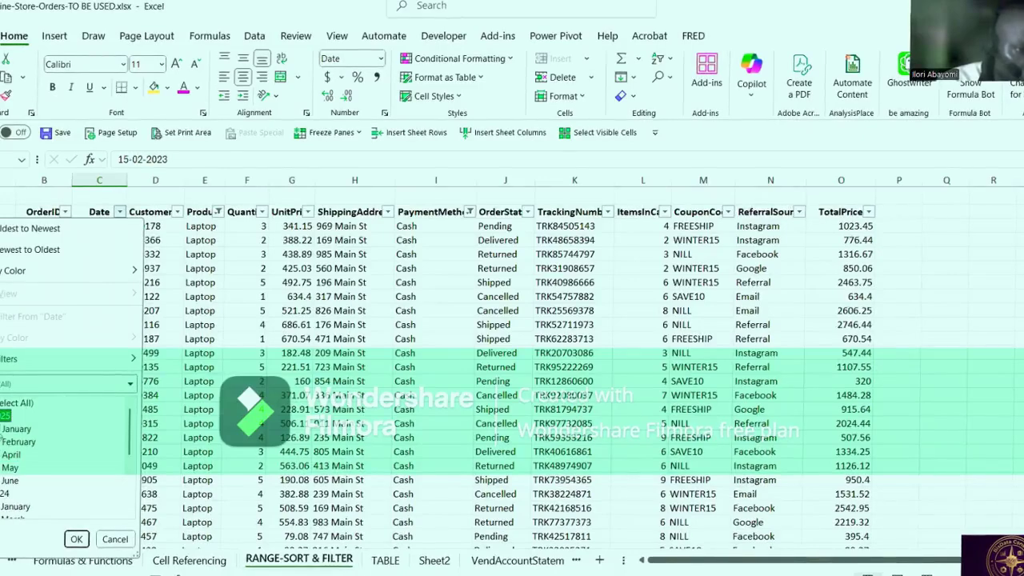
{"action": "left_click", "coordinate": [2, 432]}
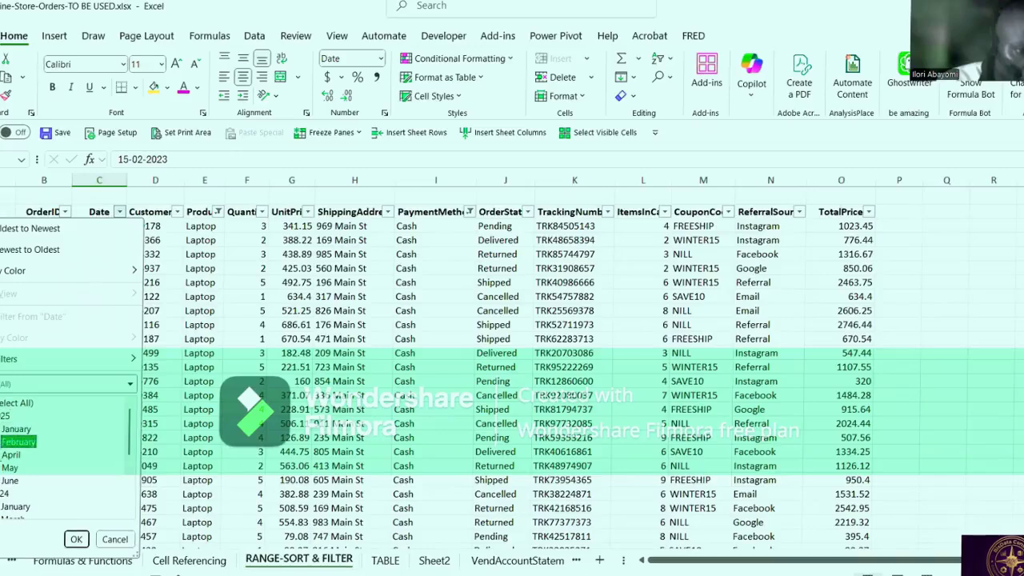
{"action": "left_click", "coordinate": [4, 454]}
{"action": "left_click", "coordinate": [2, 467]}
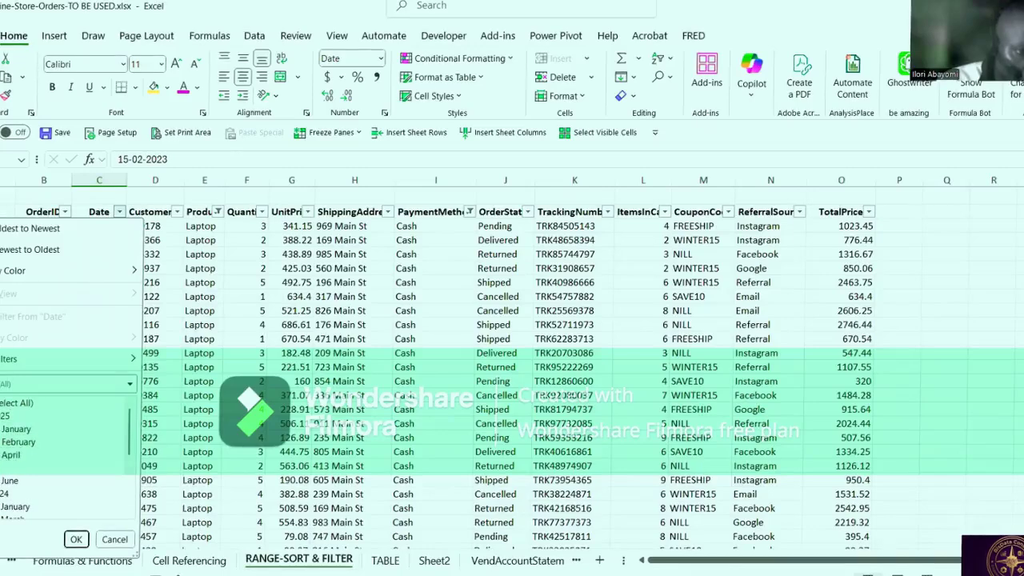
{"action": "left_click", "coordinate": [3, 480]}
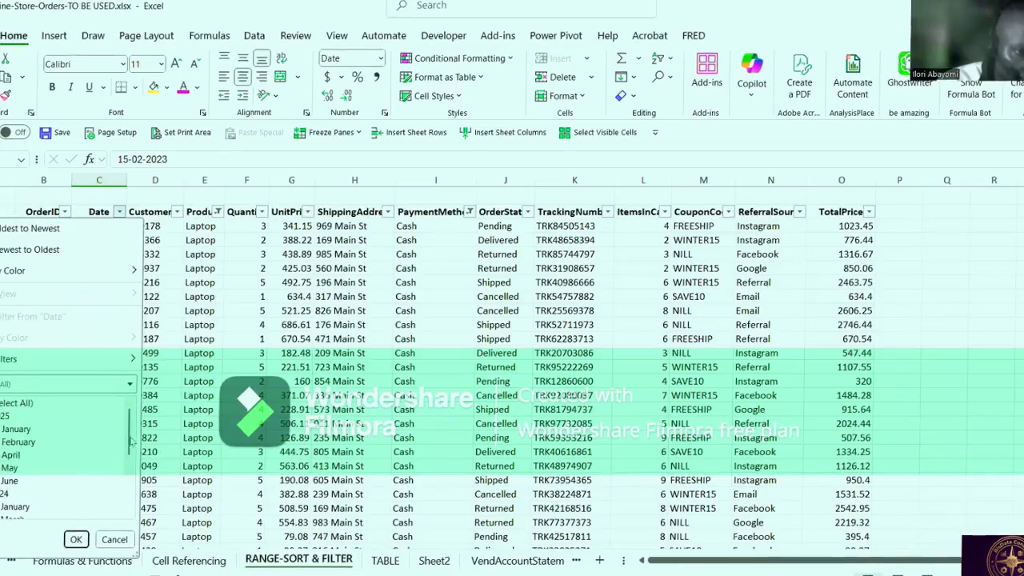
{"action": "left_click_drag", "start_coordinate": [127, 448], "coordinate": [126, 450]}
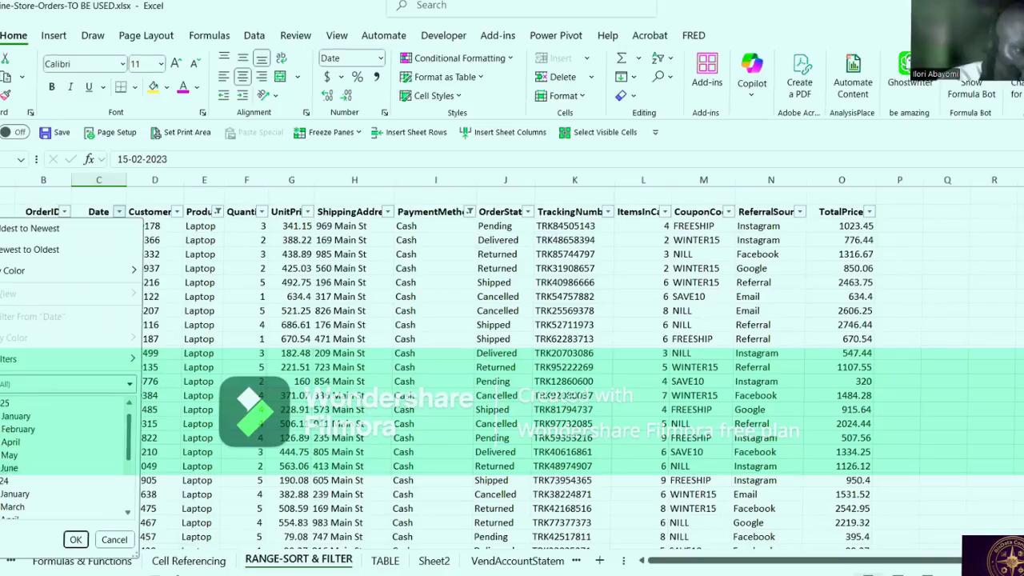
{"action": "left_click", "coordinate": [75, 539]}
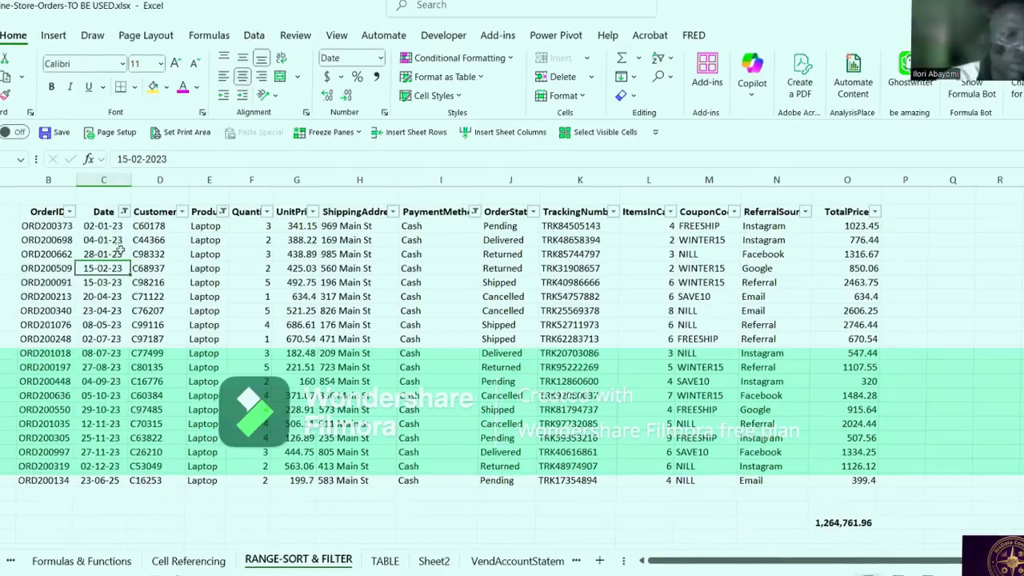
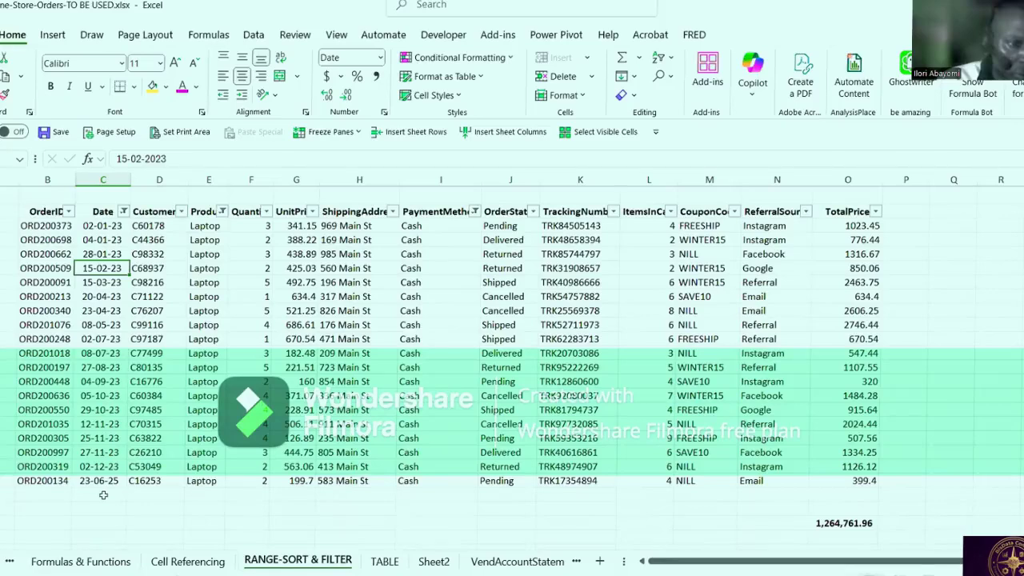
Exclude 2023 from the Date filter so only the June 2025 orders are kept.
{"action": "left_click", "coordinate": [103, 227]}
{"action": "left_click", "coordinate": [100, 367]}
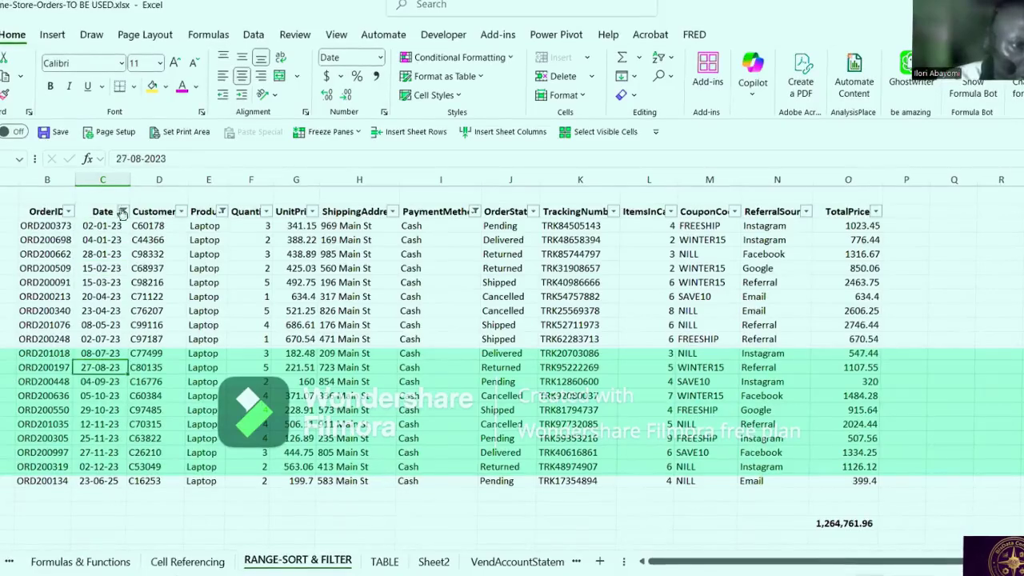
{"action": "left_click", "coordinate": [123, 211]}
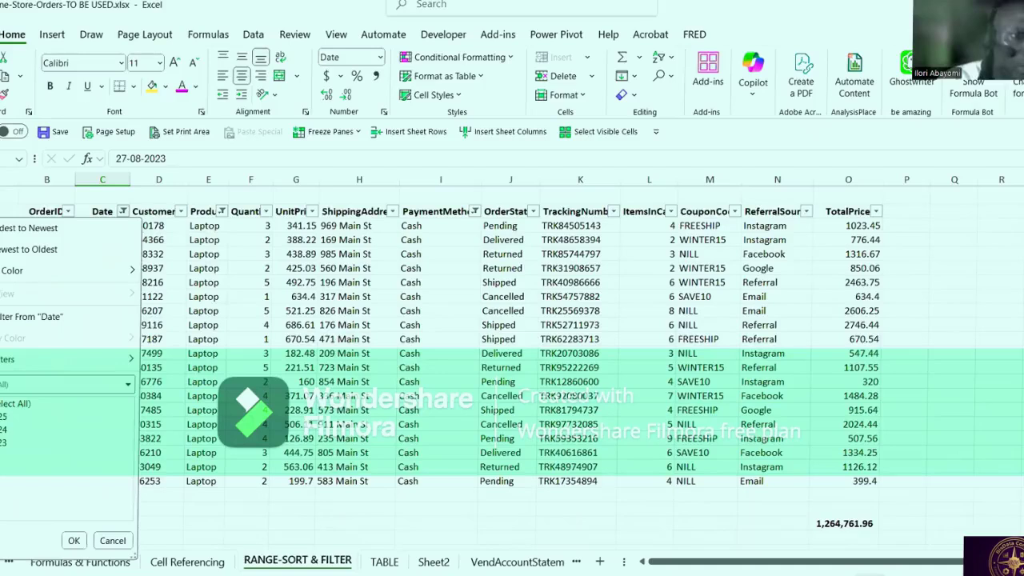
{"action": "left_click", "coordinate": [2, 442]}
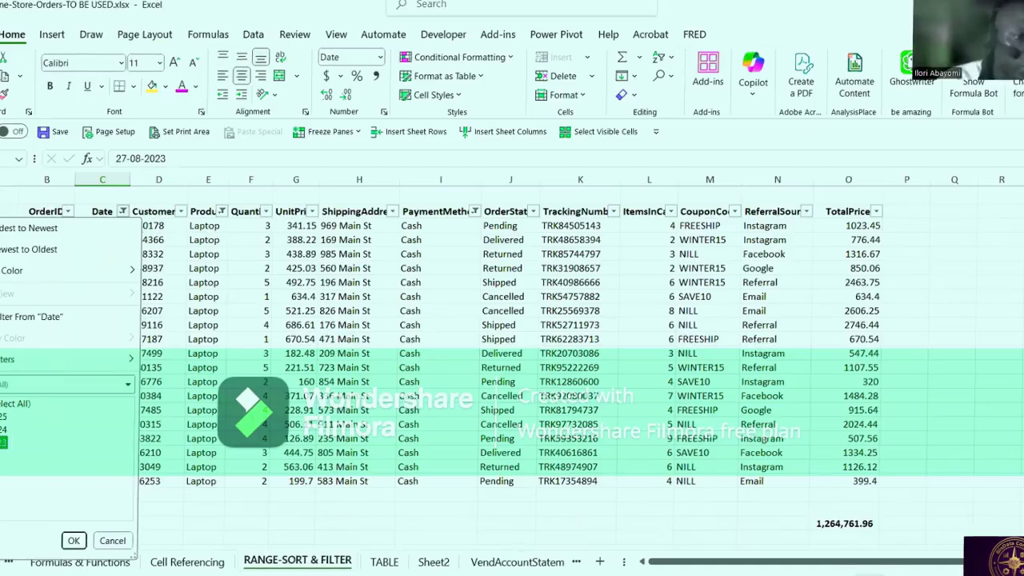
{"action": "left_click", "coordinate": [73, 540]}
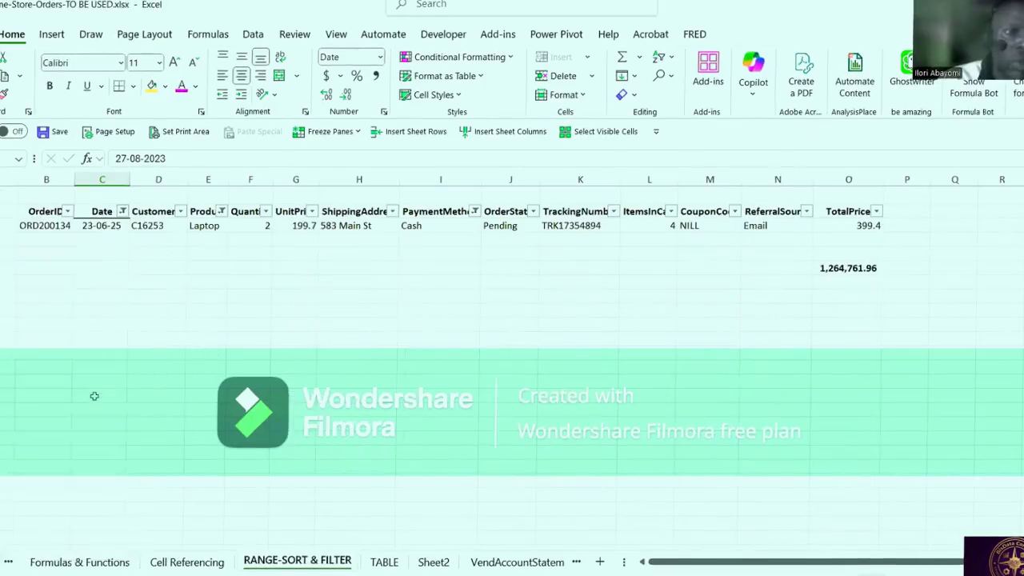
Clear the filter from the Date column, keeping the Product and PaymentMethod filters.
{"action": "left_click", "coordinate": [106, 237]}
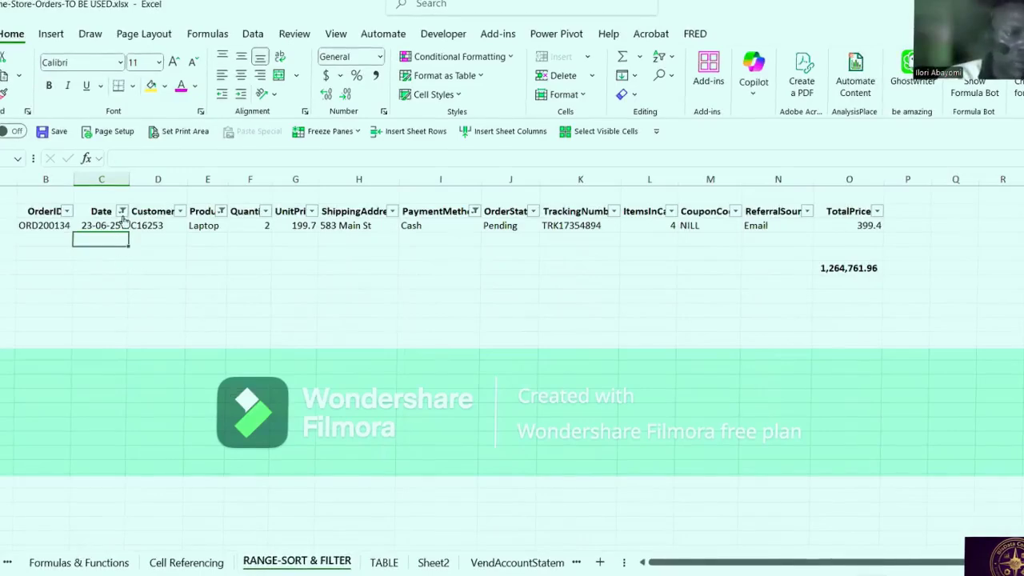
{"action": "mouse_move", "coordinate": [123, 221]}
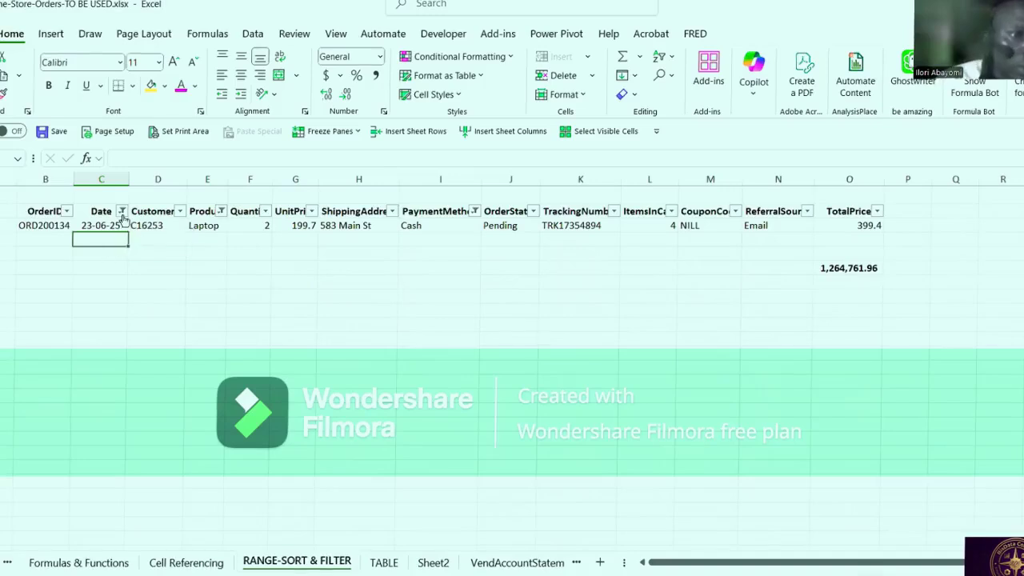
{"action": "left_click", "coordinate": [121, 213]}
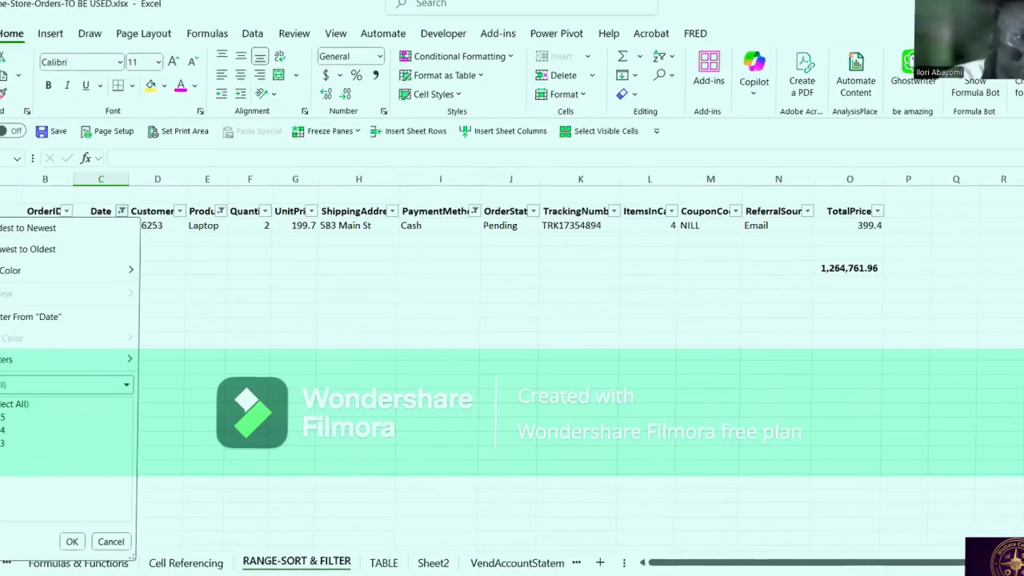
{"action": "left_click", "coordinate": [30, 317]}
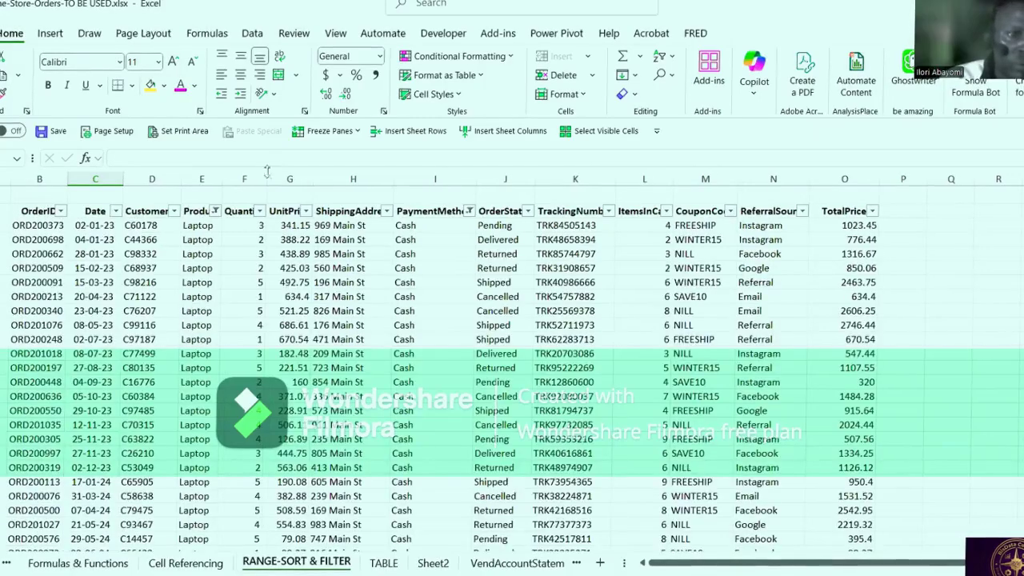
View the Product filter's selection and the general Sort & Filter commands, closing both without applying any.
{"action": "left_click", "coordinate": [215, 211]}
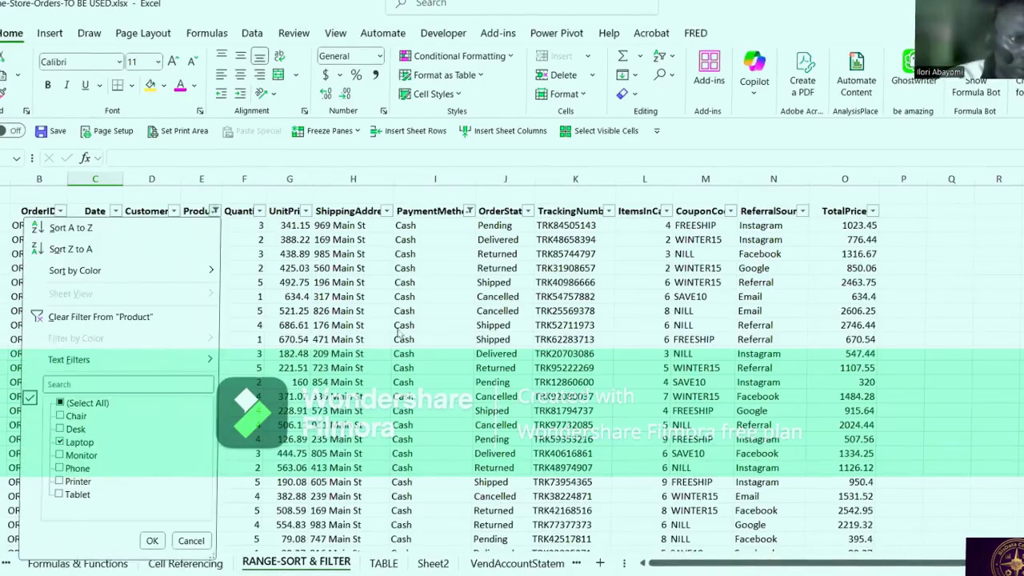
{"action": "key", "text": "Escape"}
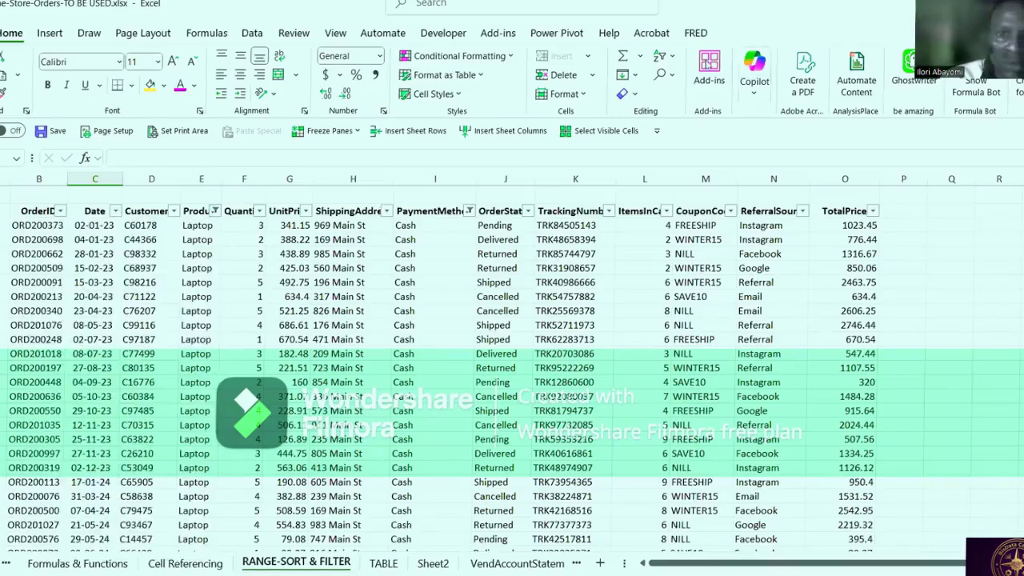
{"action": "left_click", "coordinate": [667, 59]}
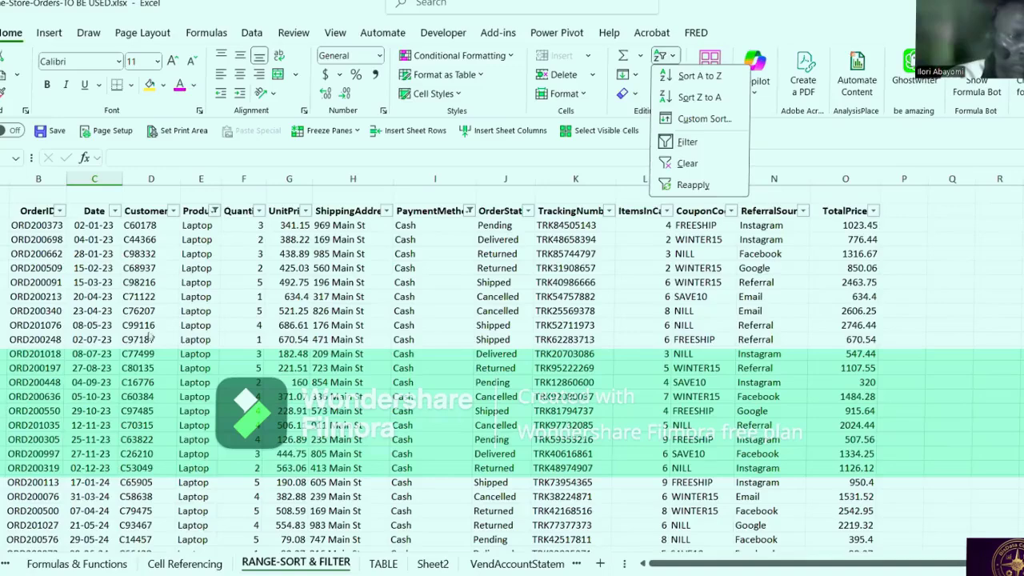
{"action": "left_click", "coordinate": [149, 324]}
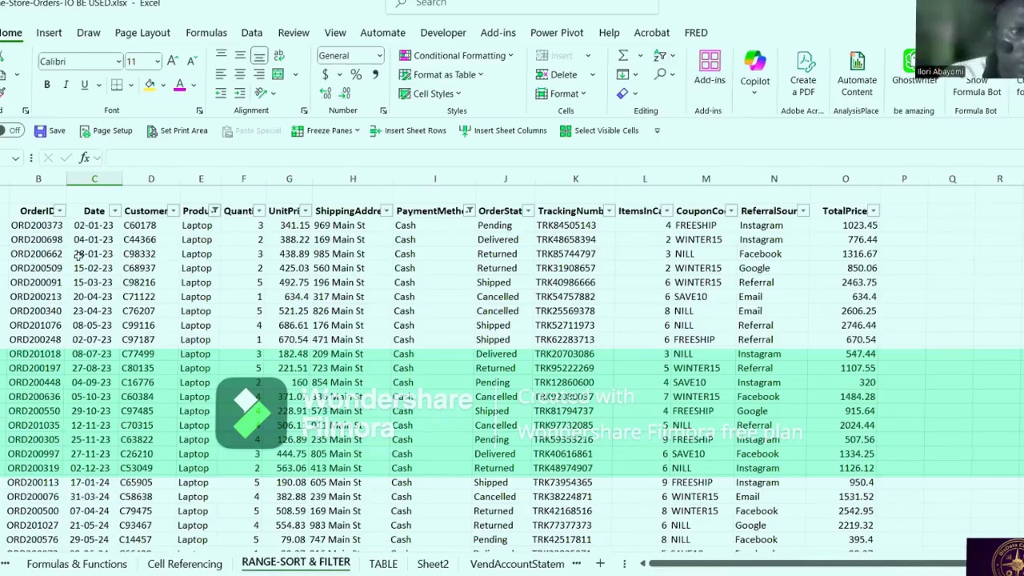
Review the Date column's sort and filter options for the filtered orders and close them without a change.
{"action": "left_click", "coordinate": [91, 308]}
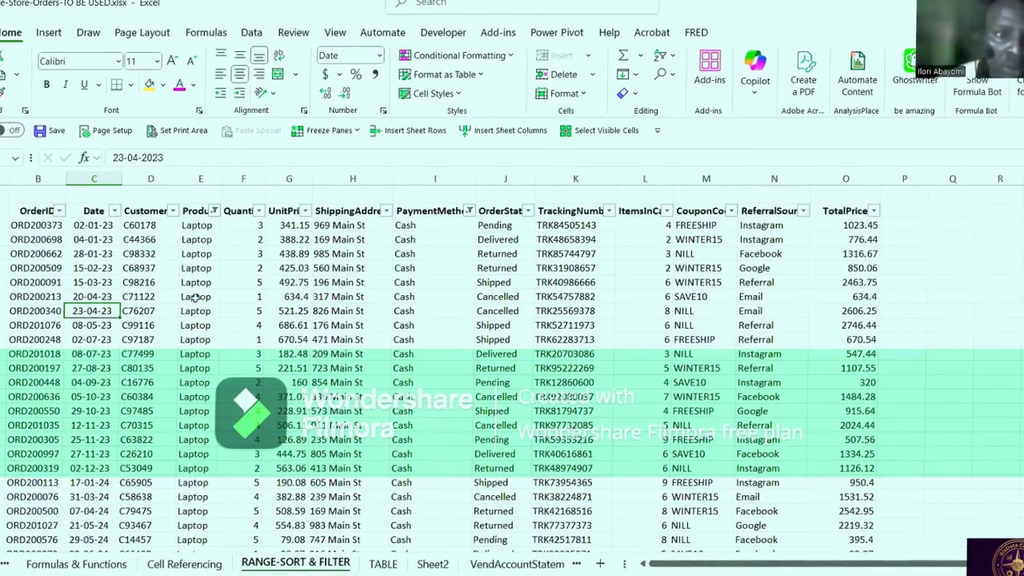
{"action": "left_click", "coordinate": [113, 210]}
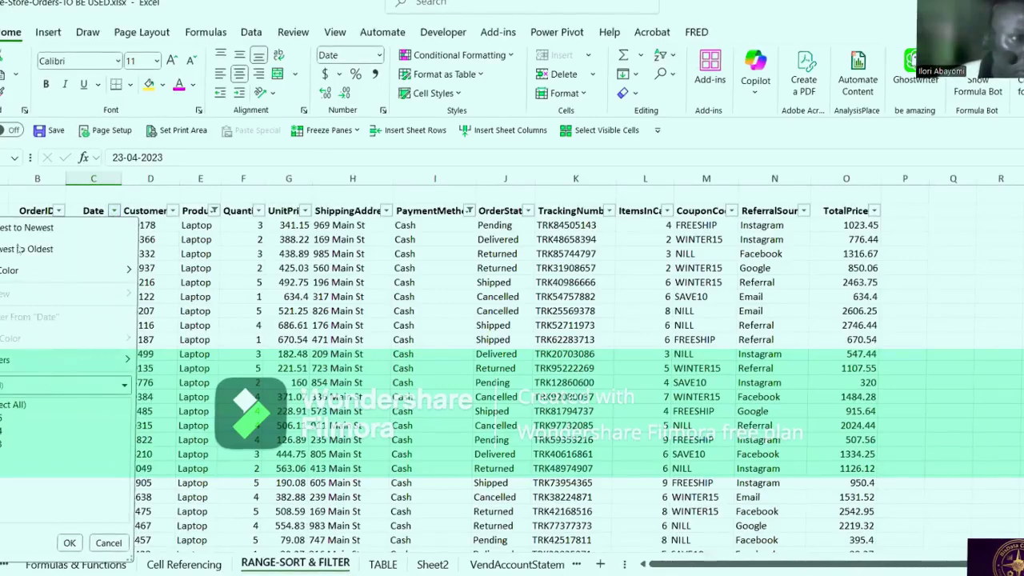
{"action": "left_click", "coordinate": [188, 281]}
{"action": "left_click", "coordinate": [95, 382]}
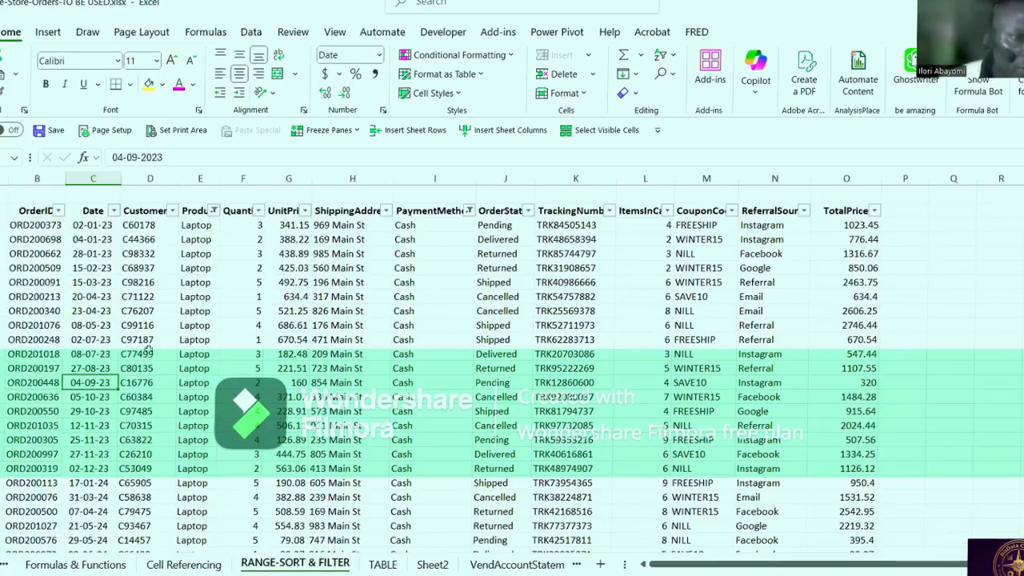
Review the UnitPrice column's sort and number filter options for the filtered orders and close them without applying any.
{"action": "left_click", "coordinate": [282, 337]}
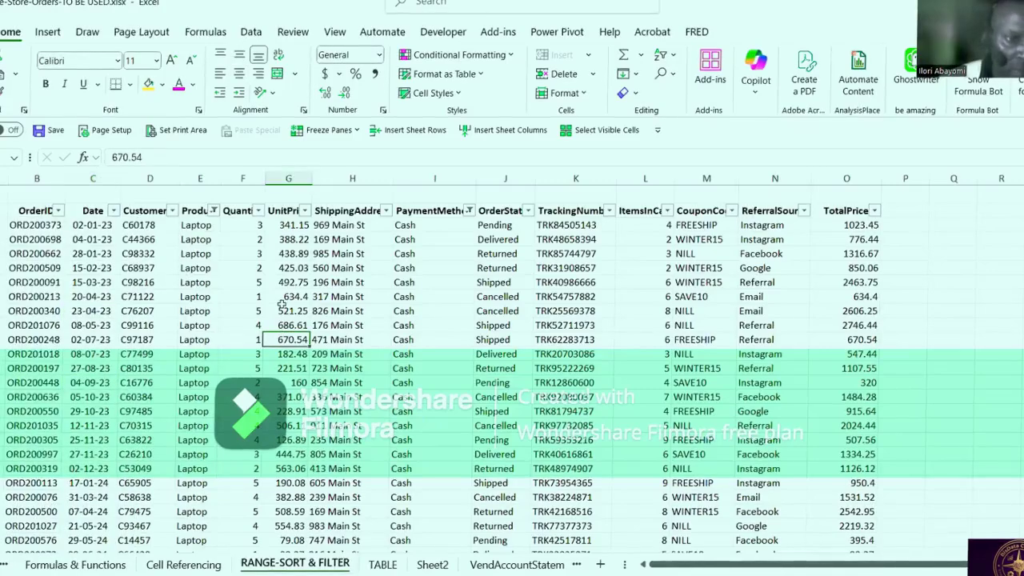
{"action": "left_click", "coordinate": [304, 211]}
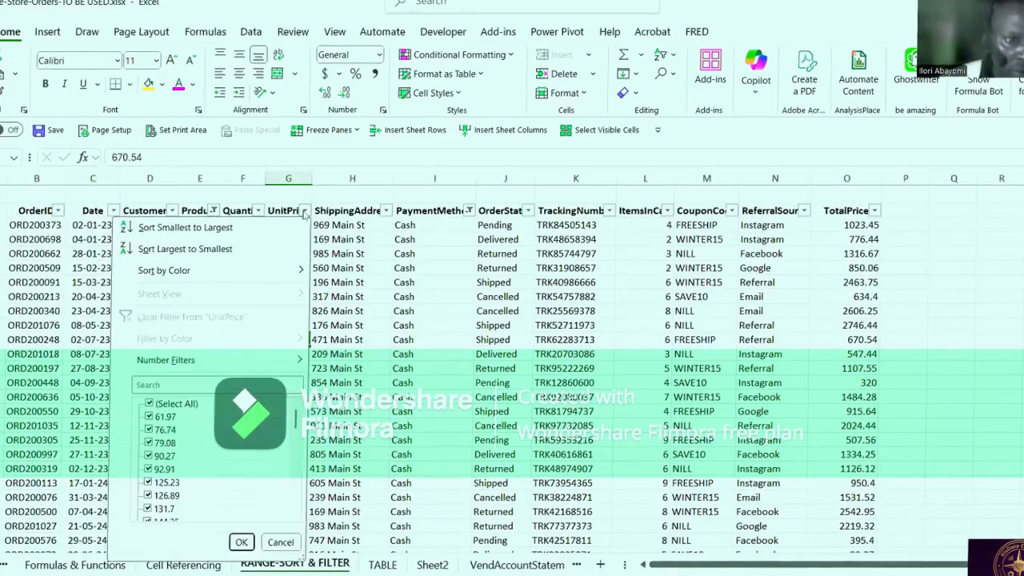
{"action": "left_click", "coordinate": [156, 362]}
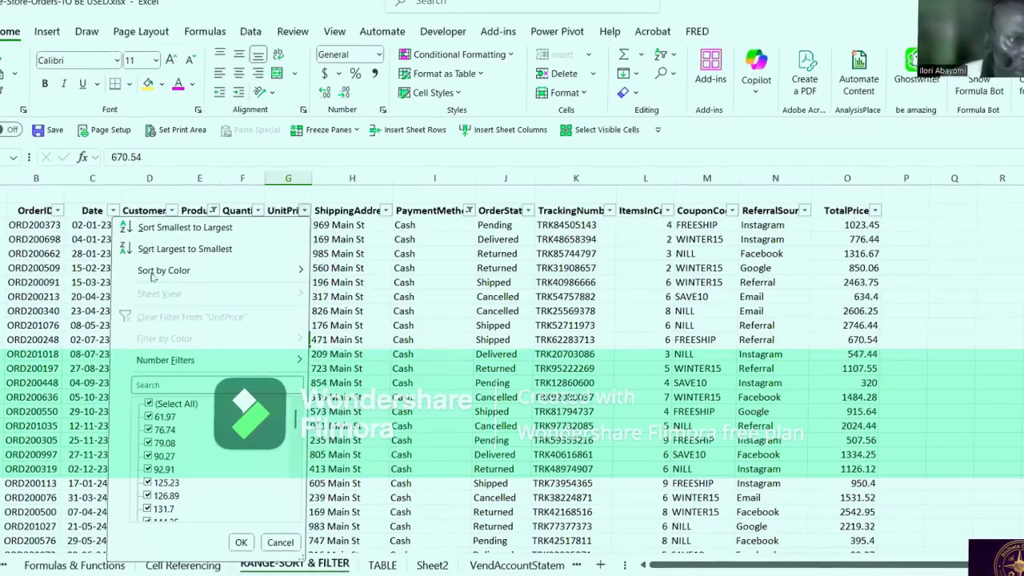
{"action": "mouse_move", "coordinate": [152, 275]}
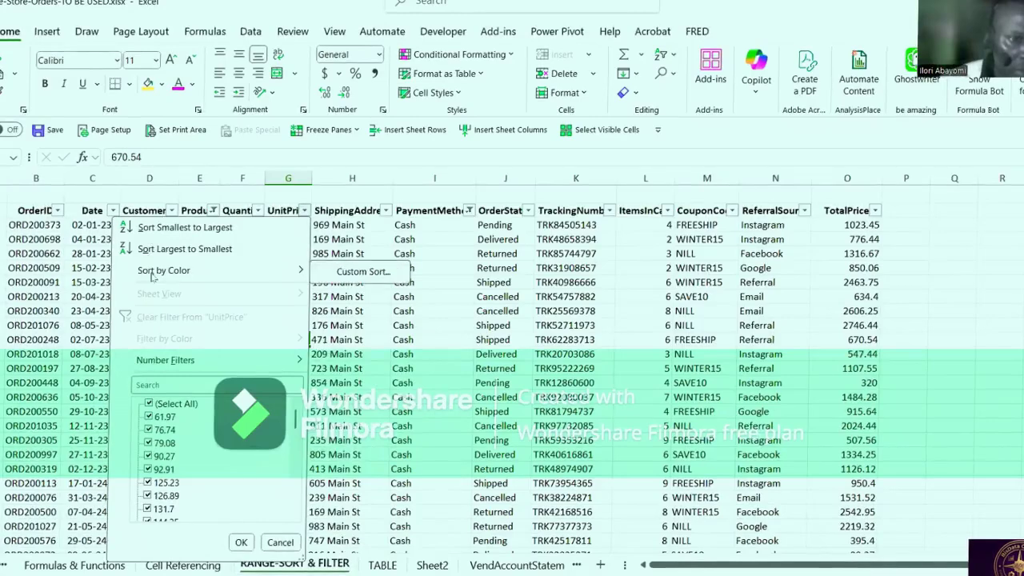
{"action": "left_click", "coordinate": [192, 365]}
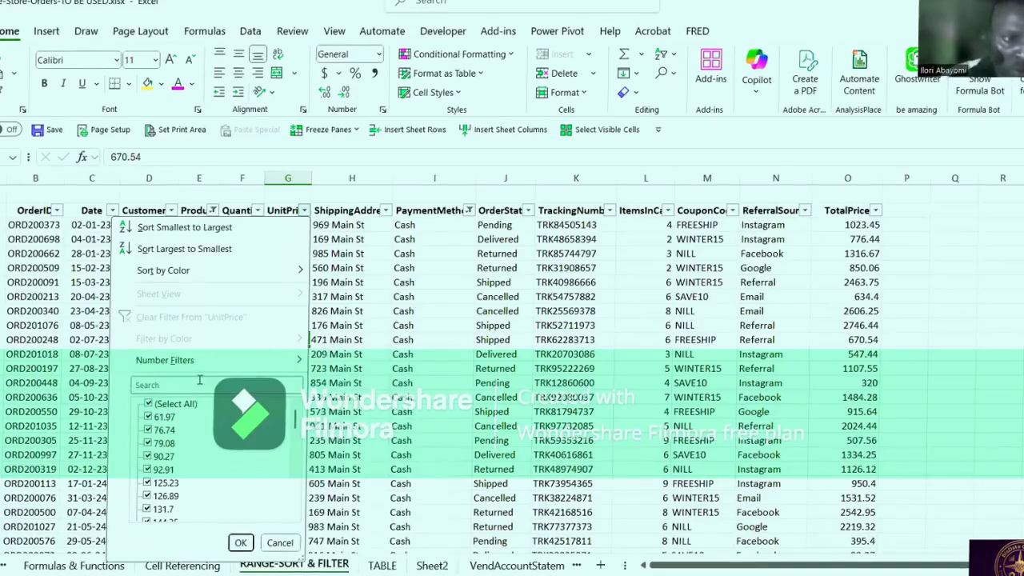
{"action": "left_click", "coordinate": [280, 543]}
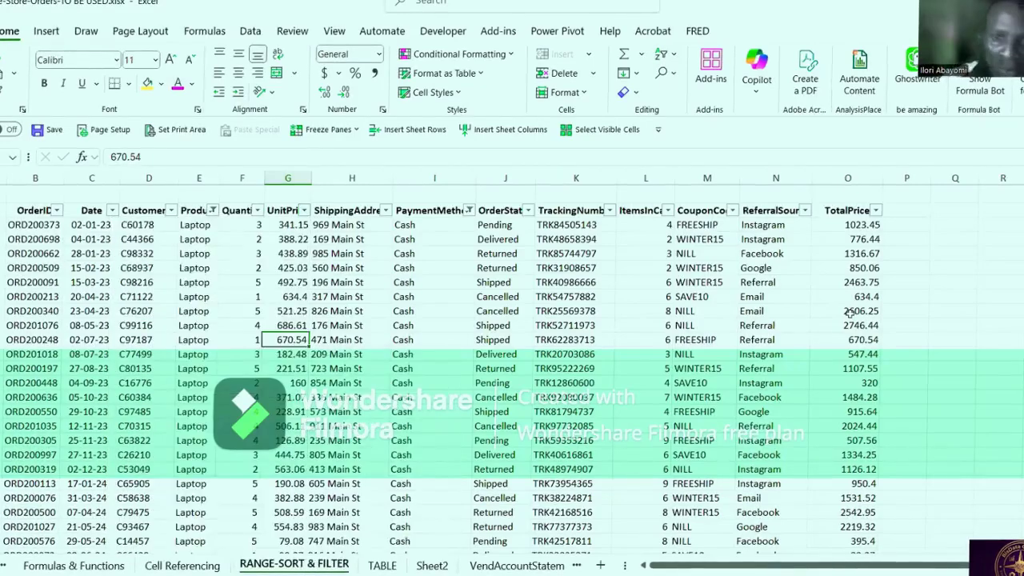
Apply a Top 10 number filter to the TotalPrice column, set to show the top 5 items.
{"action": "left_click", "coordinate": [850, 313]}
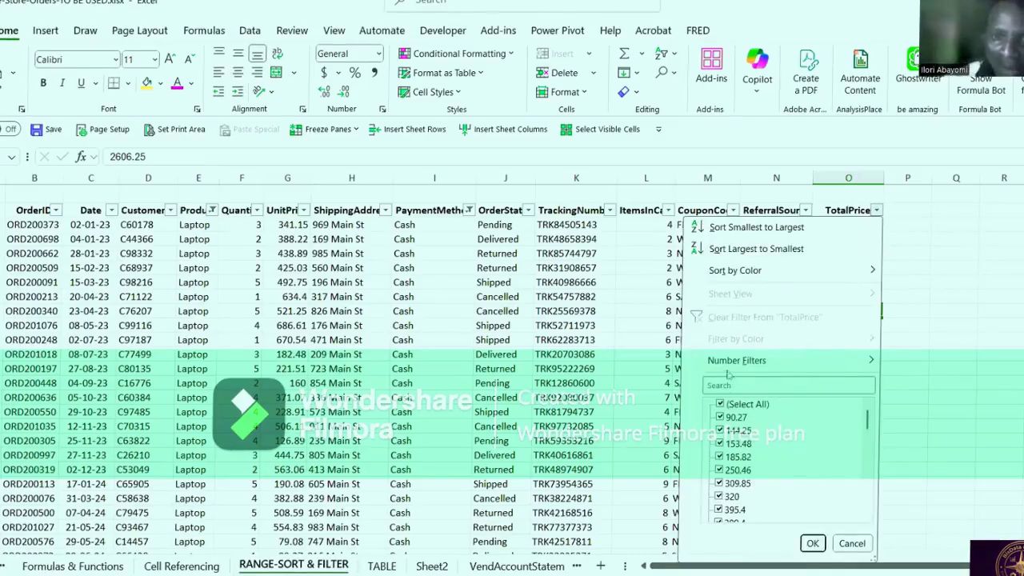
{"action": "mouse_move", "coordinate": [724, 361]}
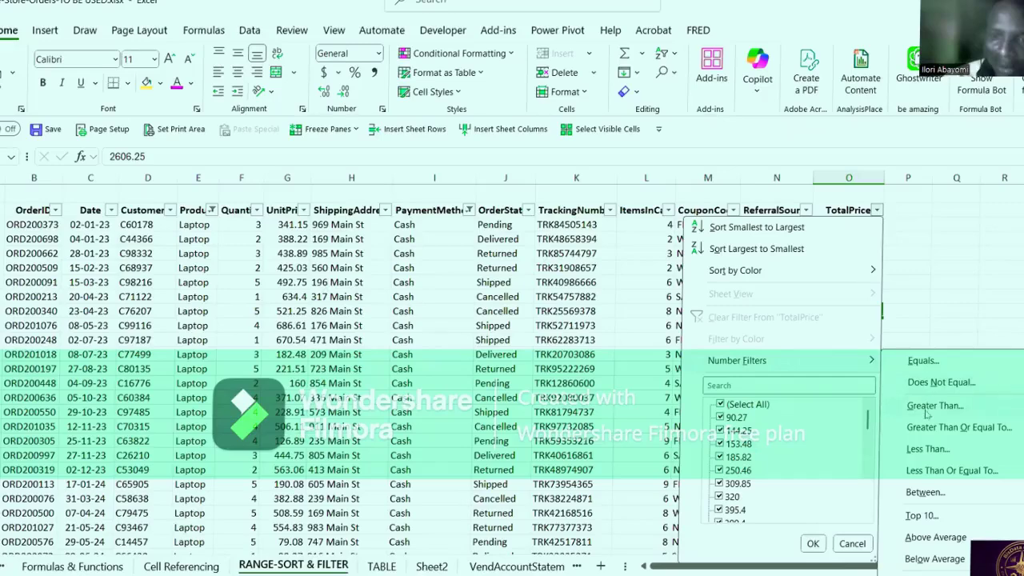
{"action": "left_click", "coordinate": [923, 516]}
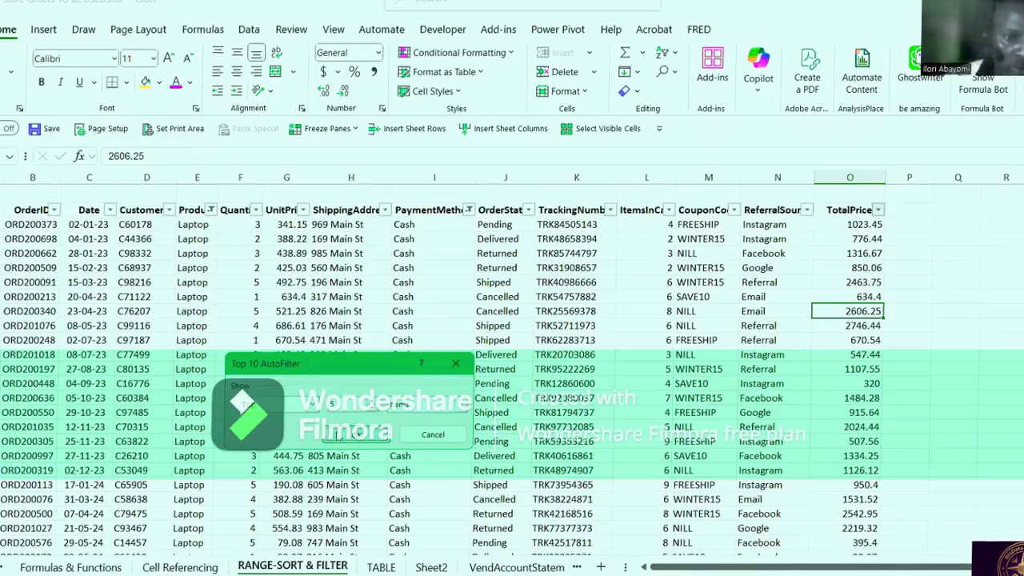
{"action": "left_click", "coordinate": [335, 432]}
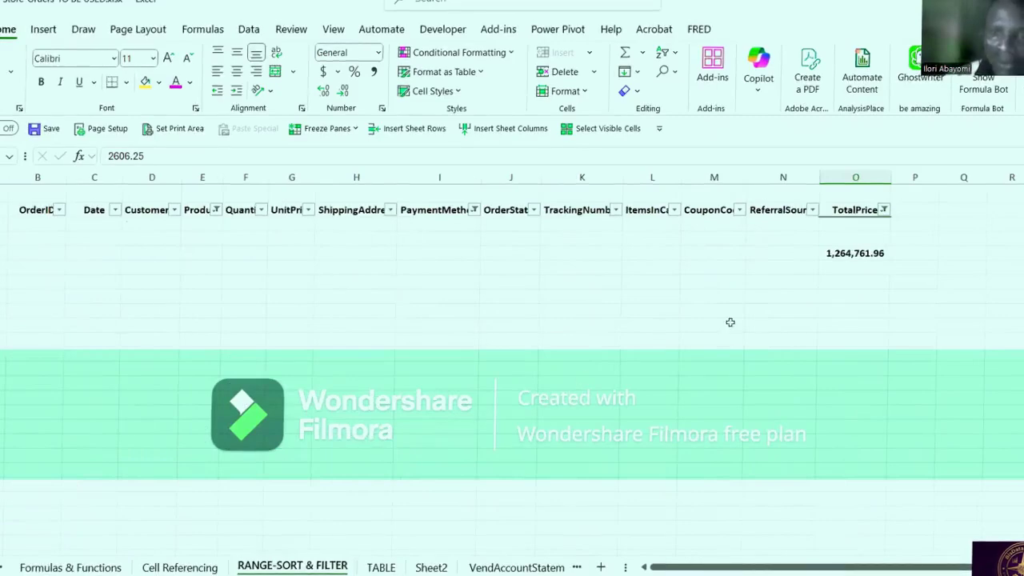
Clear the TotalPrice column's filter and turn off filtering for the whole order data range.
{"action": "left_click", "coordinate": [883, 210]}
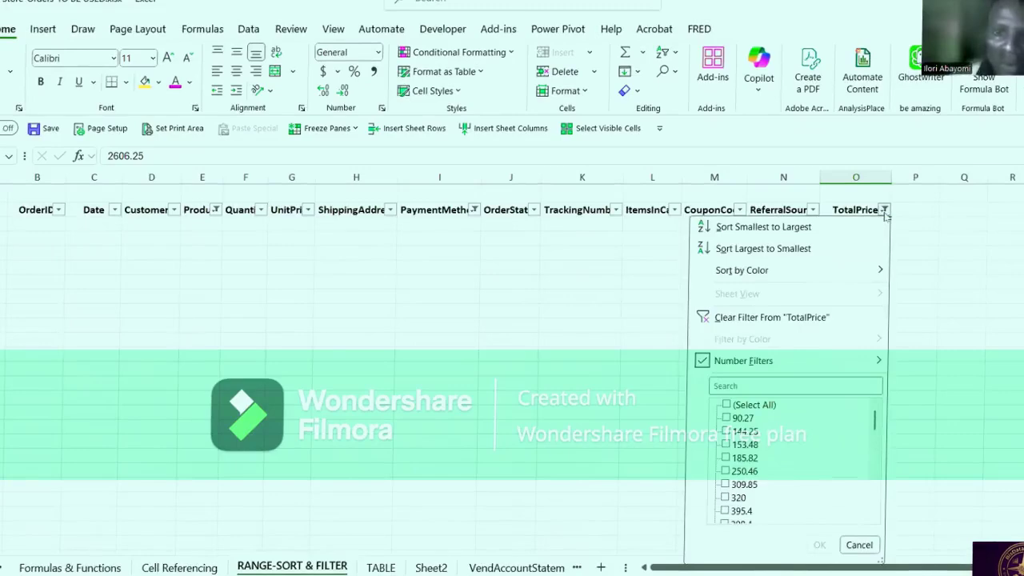
{"action": "left_click", "coordinate": [737, 319]}
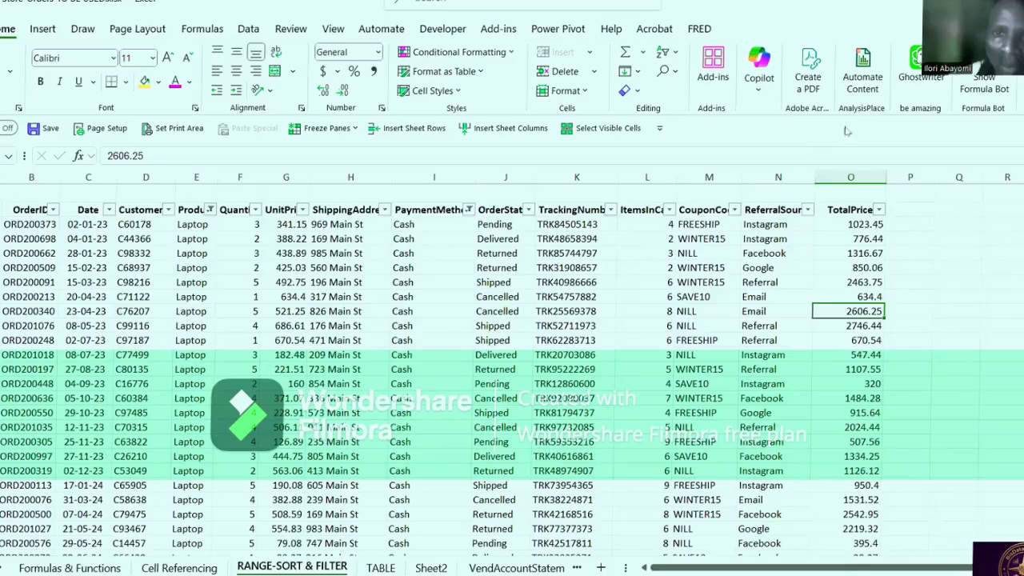
{"action": "left_click", "coordinate": [676, 54]}
{"action": "left_click", "coordinate": [670, 141]}
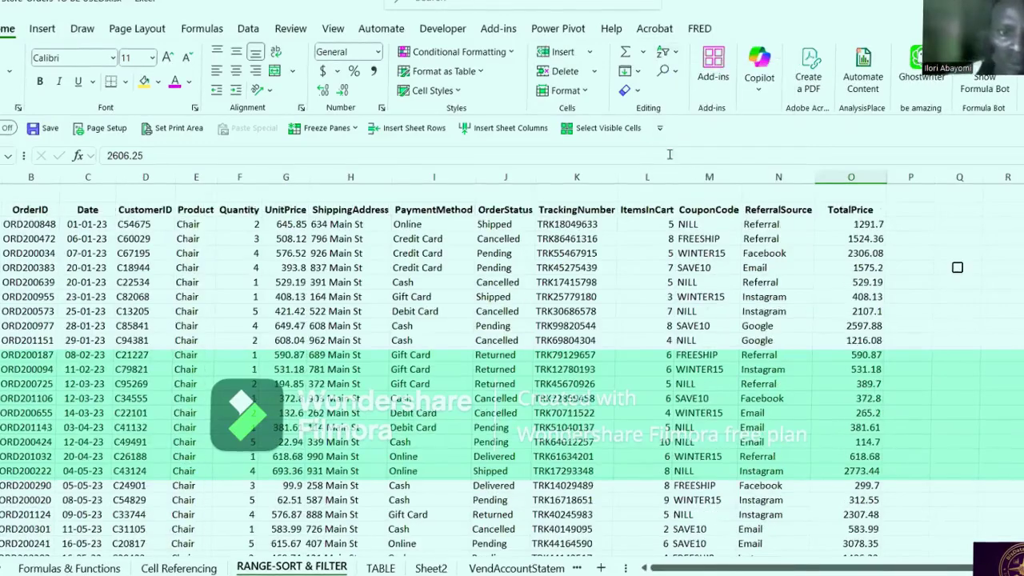
Turn filtering back on for the header row from OrderID to TotalPrice.
{"action": "left_click", "coordinate": [472, 326]}
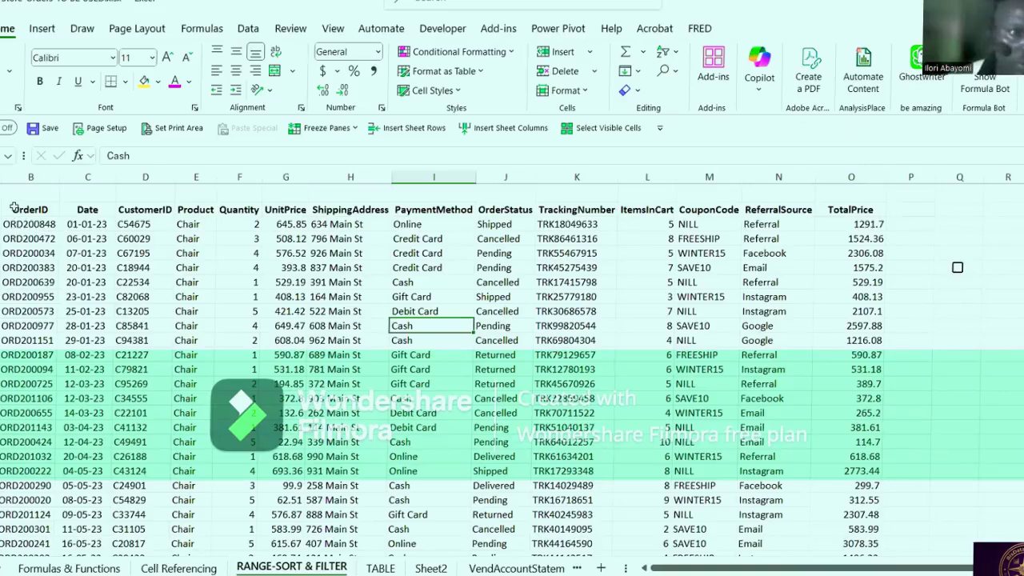
{"action": "left_click_drag", "start_coordinate": [14, 209], "coordinate": [850, 210]}
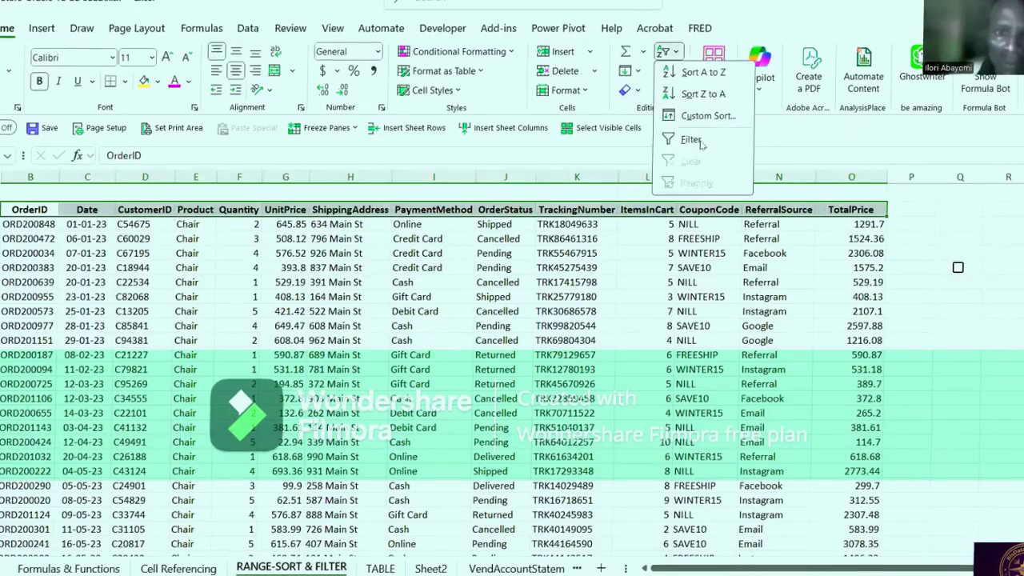
{"action": "left_click", "coordinate": [701, 142]}
{"action": "left_click", "coordinate": [647, 281]}
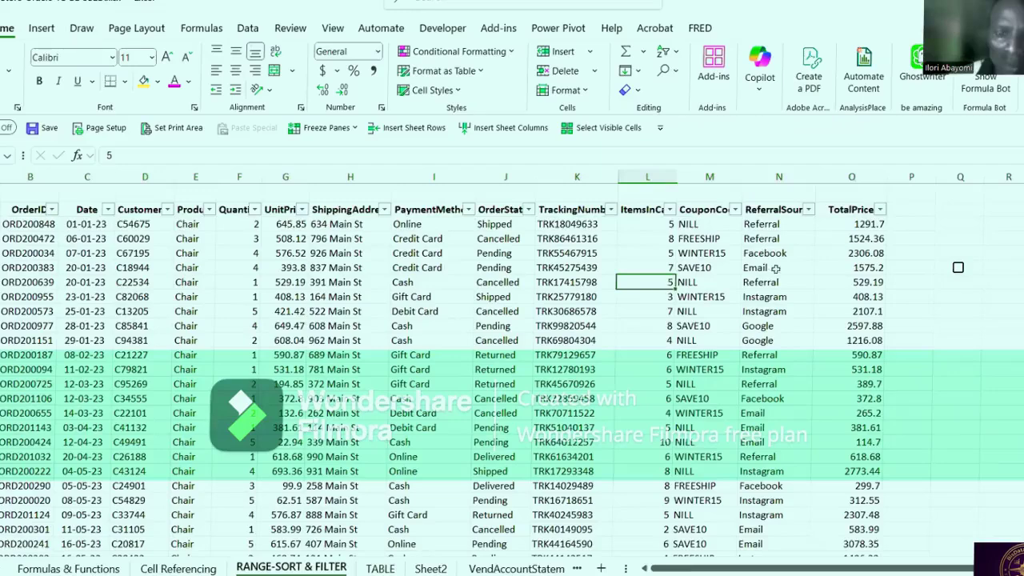
Filter the TotalPrice column with a Top 10 number filter set to the top 5 items.
{"action": "left_click", "coordinate": [878, 211]}
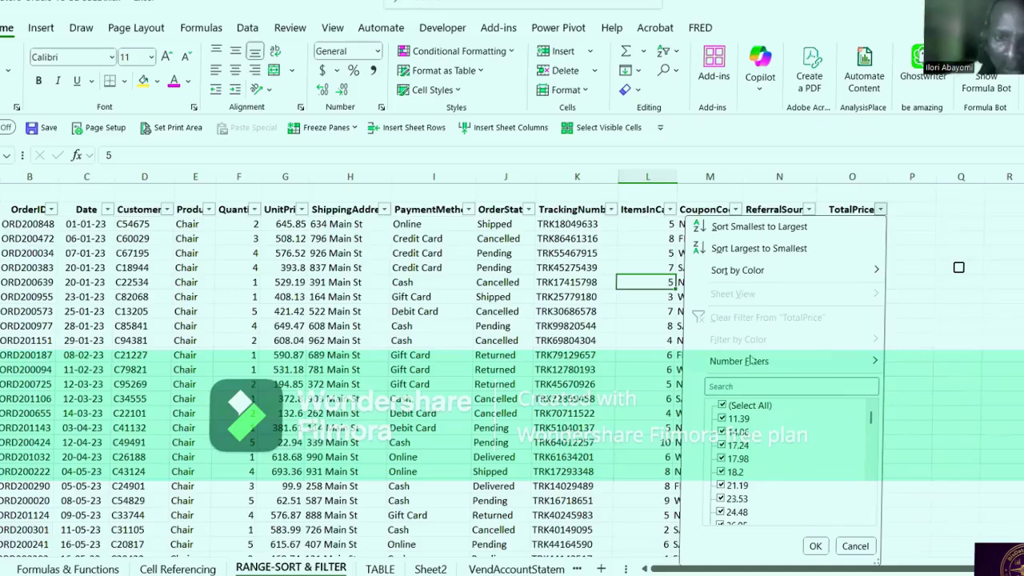
{"action": "mouse_move", "coordinate": [752, 361]}
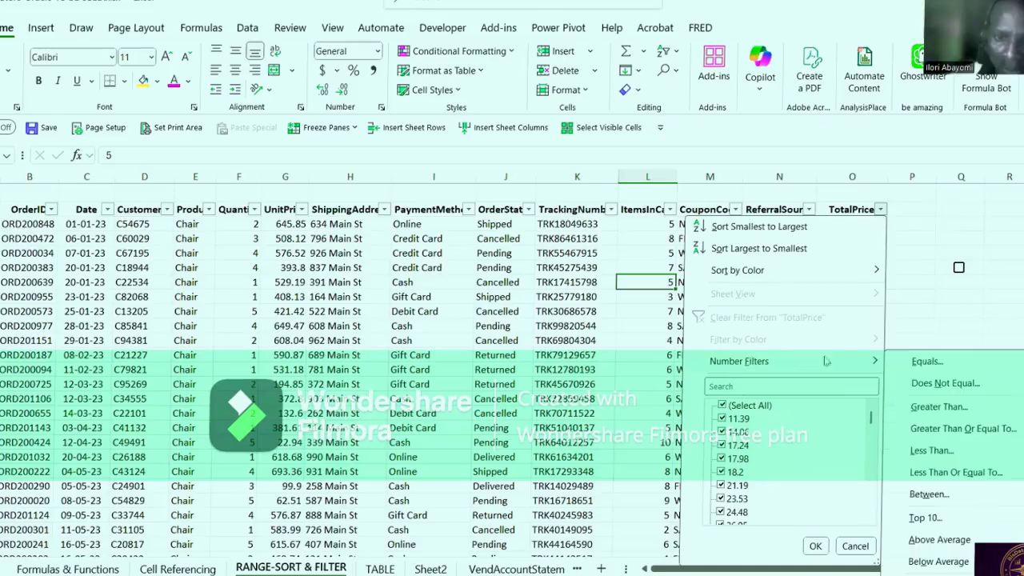
{"action": "left_click", "coordinate": [924, 519]}
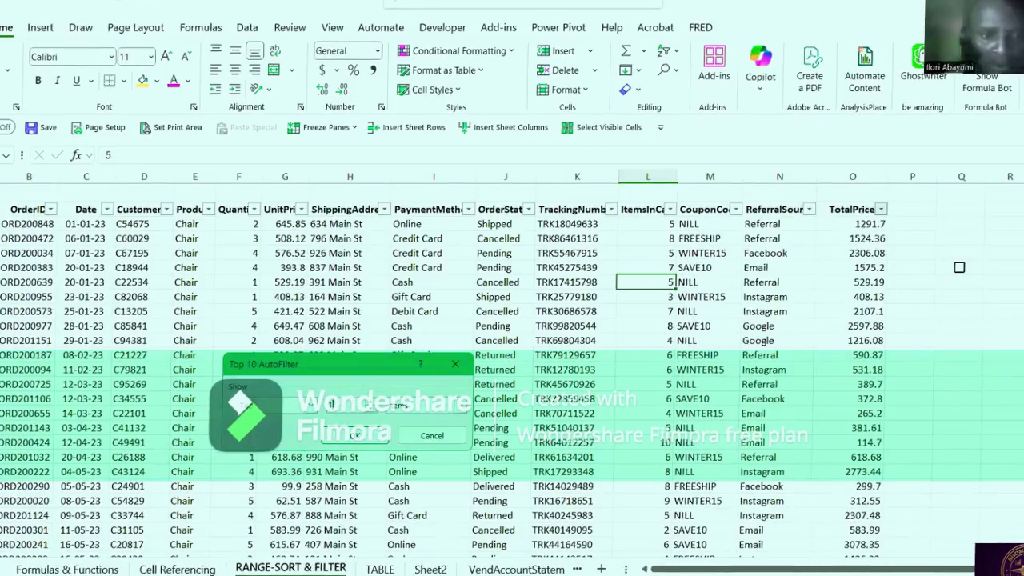
{"action": "key", "text": "BackSpace"}
{"action": "type", "text": "5"}
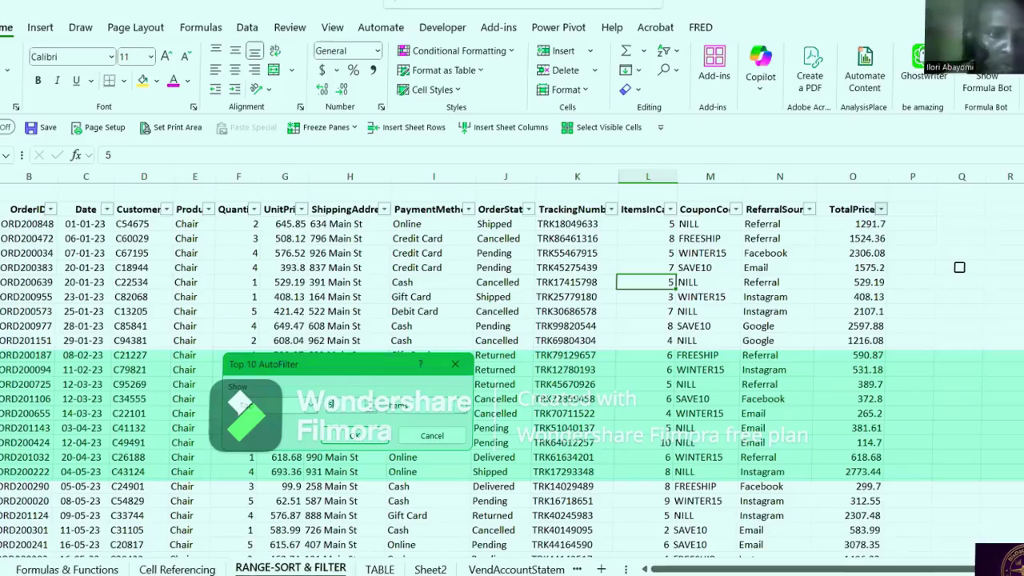
{"action": "left_click", "coordinate": [330, 437]}
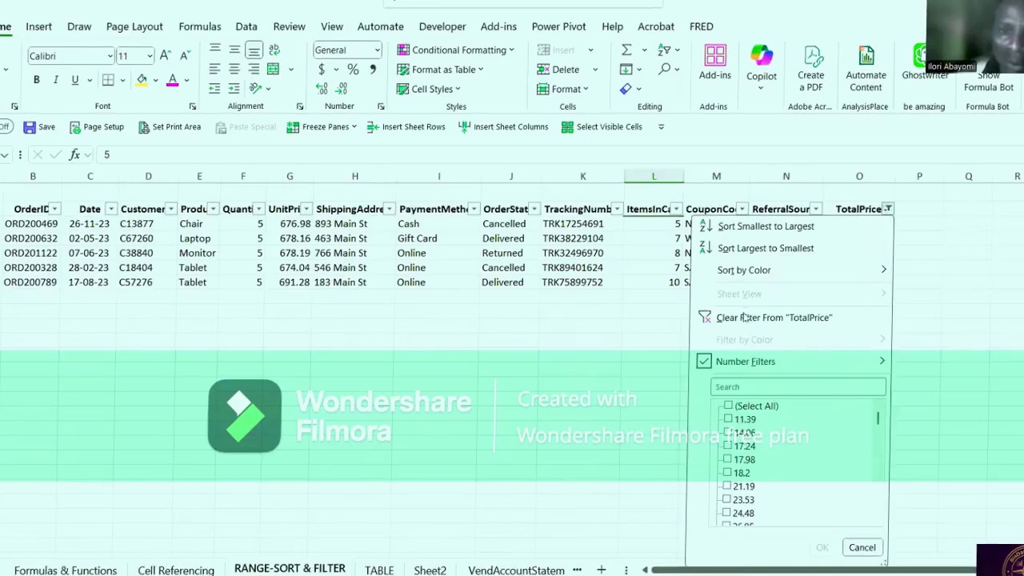
Clear the top 5 filter from the TotalPrice column.
{"action": "left_click", "coordinate": [738, 317]}
{"action": "left_click", "coordinate": [439, 397]}
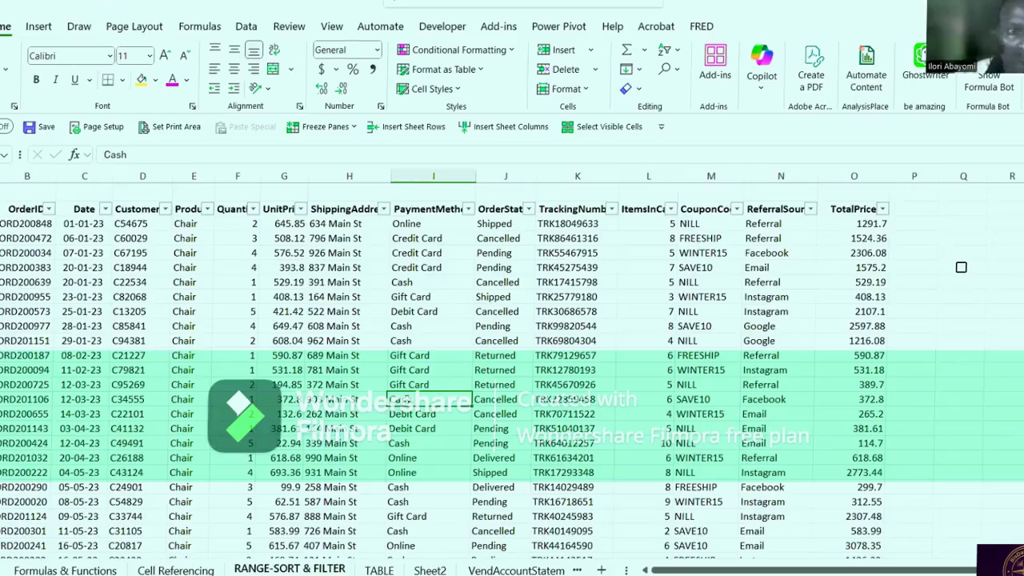
Examine the filter options of the Date and ShippingAddress columns and the kinds of values in ShippingAddress and PaymentMethod.
{"action": "left_click", "coordinate": [72, 325]}
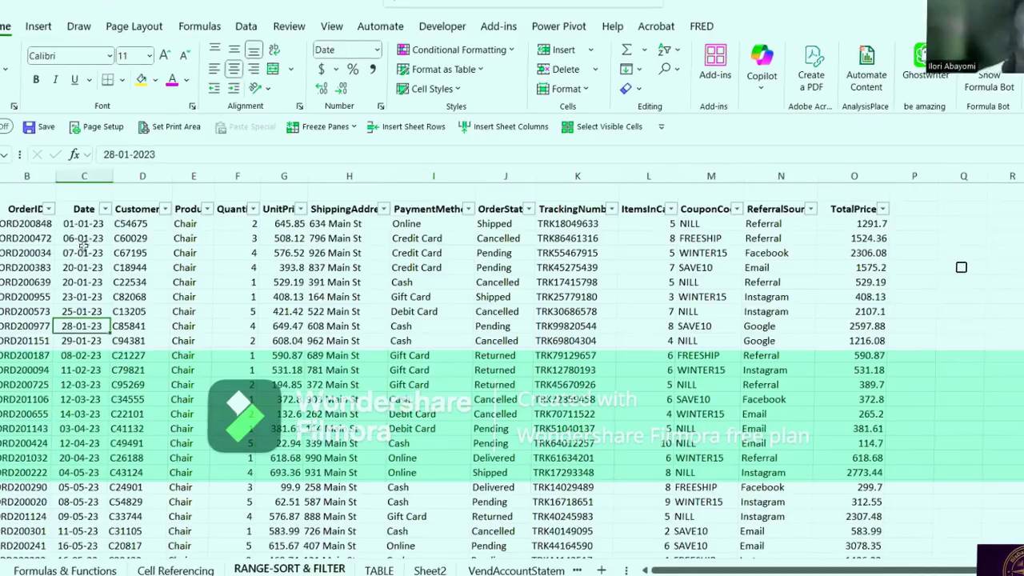
{"action": "left_click", "coordinate": [105, 209]}
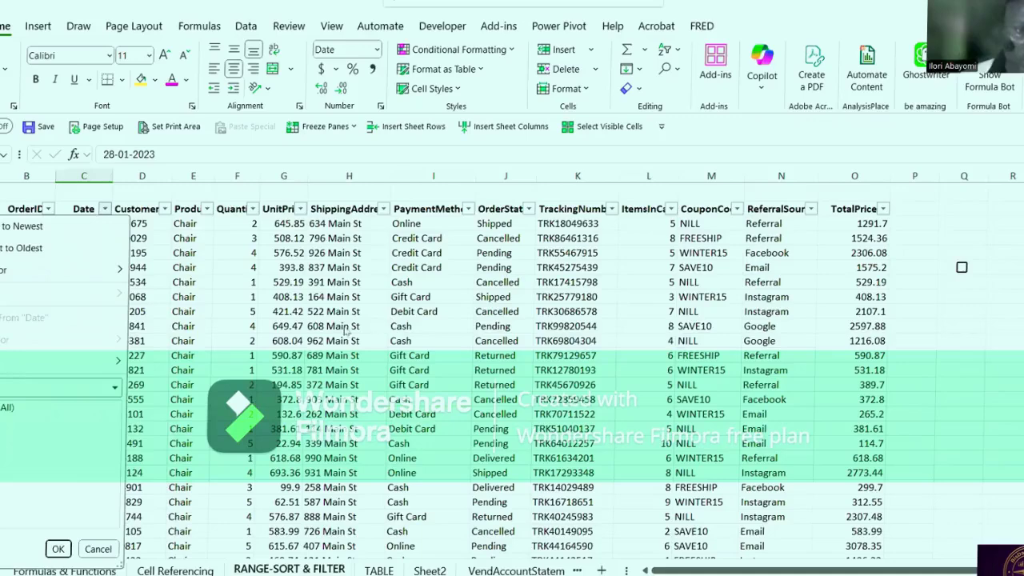
{"action": "left_click", "coordinate": [335, 282]}
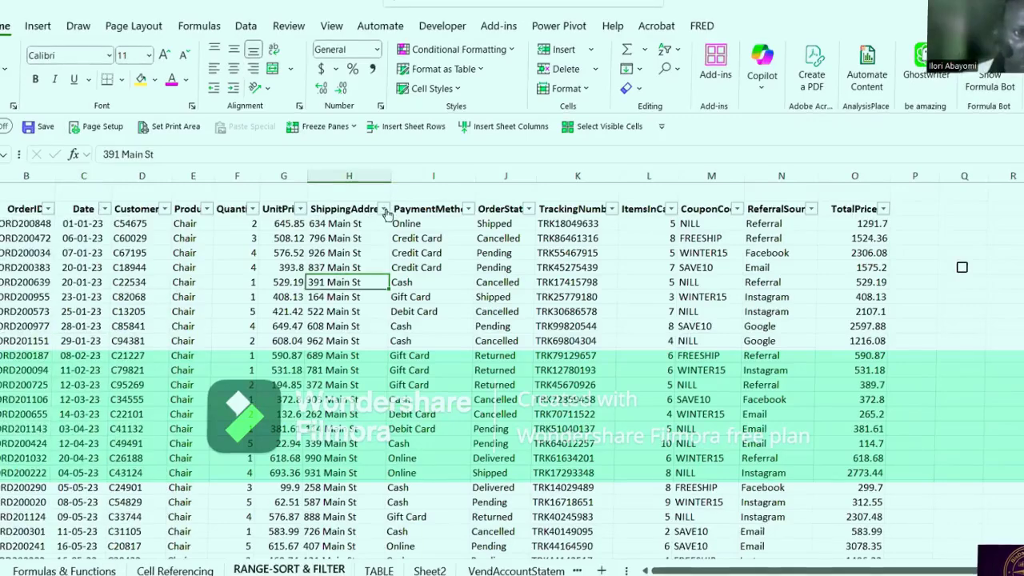
{"action": "left_click", "coordinate": [384, 210]}
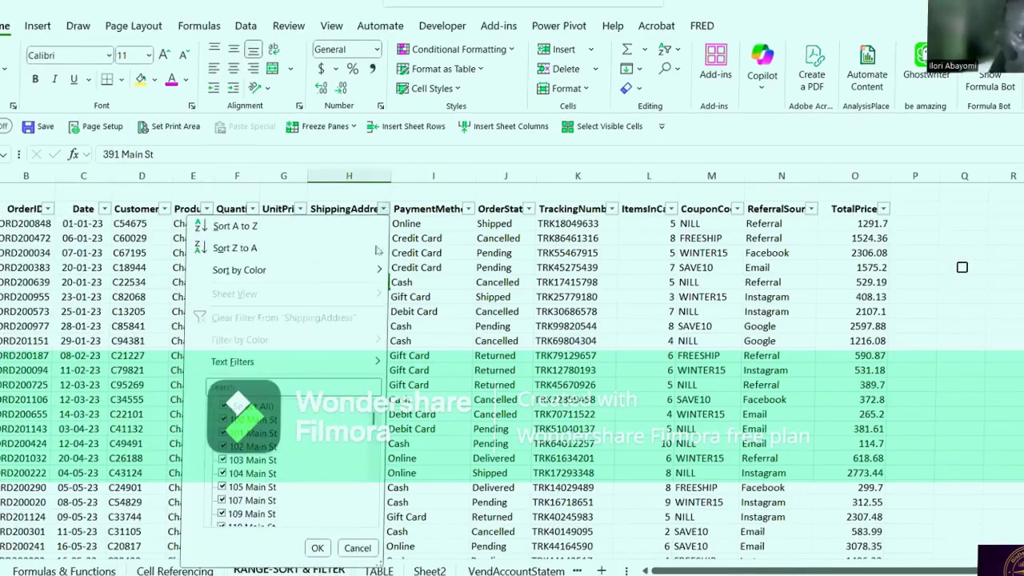
{"action": "mouse_move", "coordinate": [270, 364]}
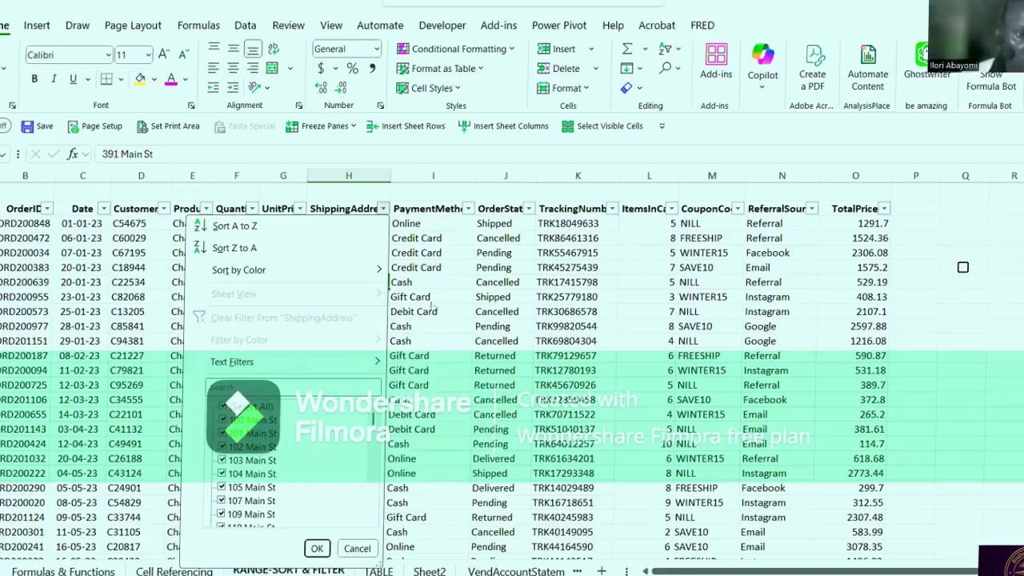
{"action": "left_click", "coordinate": [410, 295]}
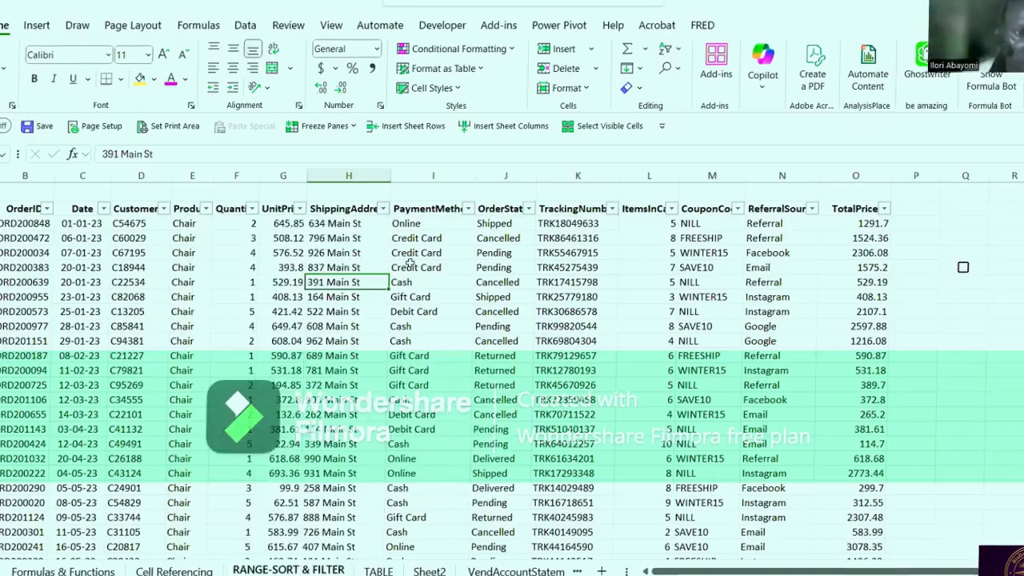
{"action": "left_click", "coordinate": [410, 265]}
{"action": "left_click", "coordinate": [415, 352]}
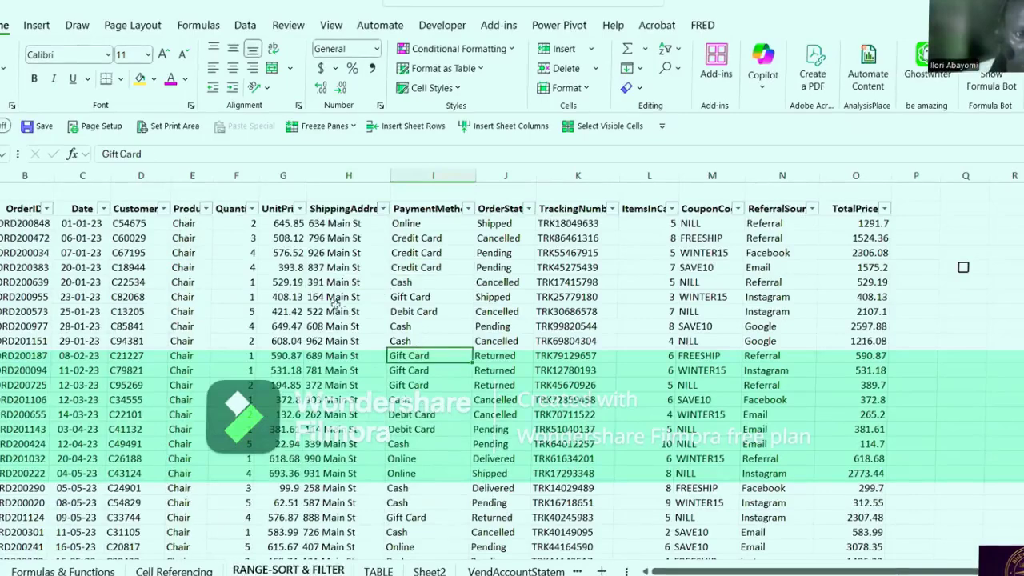
{"action": "left_click", "coordinate": [329, 309]}
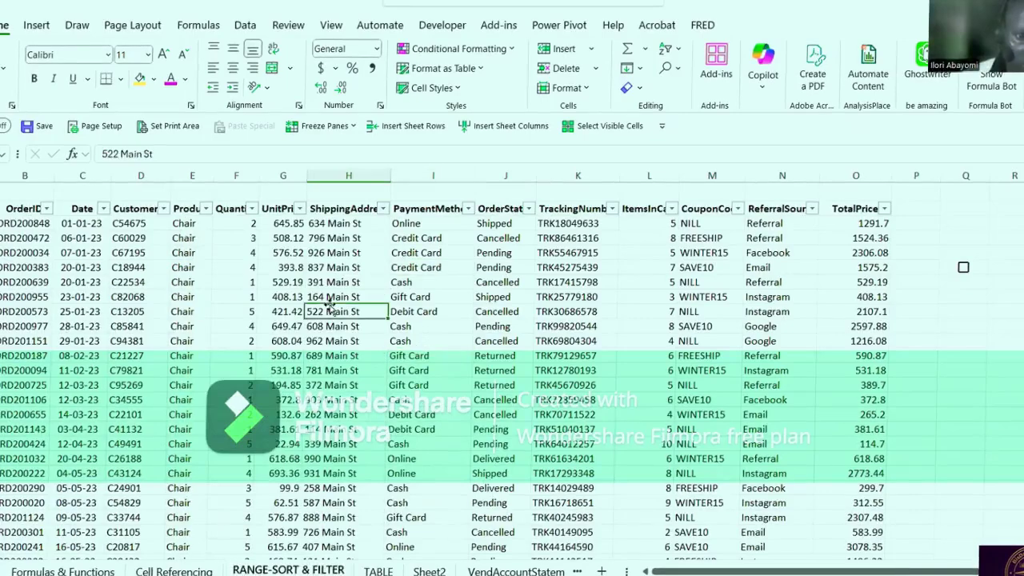
{"action": "left_click", "coordinate": [322, 225]}
{"action": "left_click", "coordinate": [344, 296]}
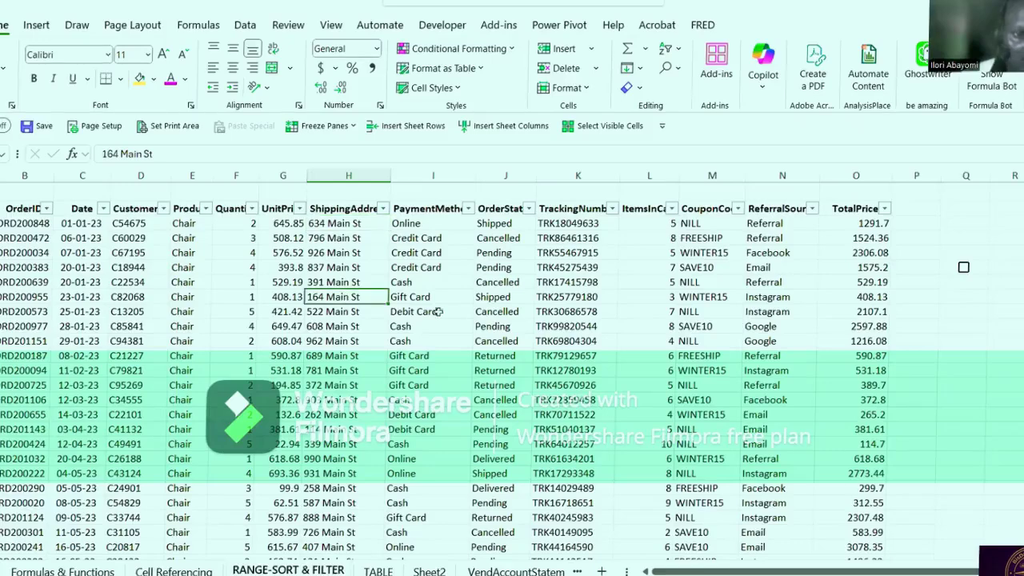
{"action": "left_click", "coordinate": [429, 269]}
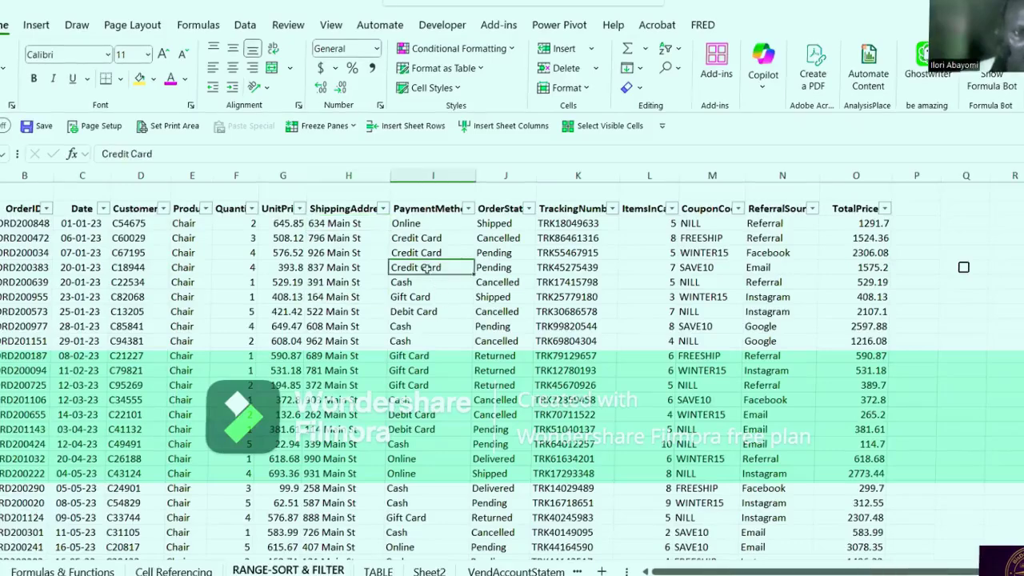
Filter the PaymentMethod column with a text filter for values that contain Online, and look through the filtered rows.
{"action": "left_click", "coordinate": [468, 209]}
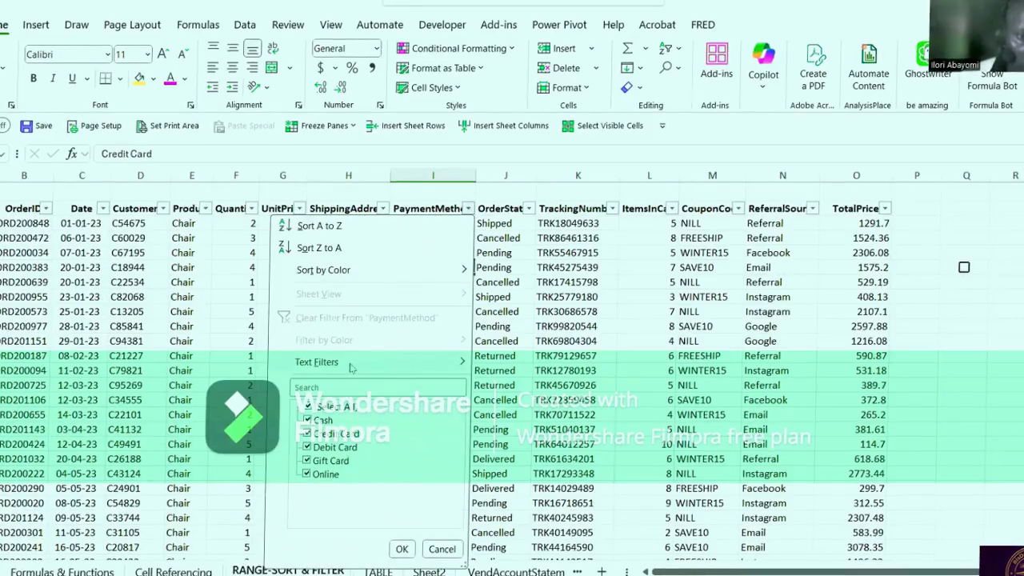
{"action": "mouse_move", "coordinate": [349, 367]}
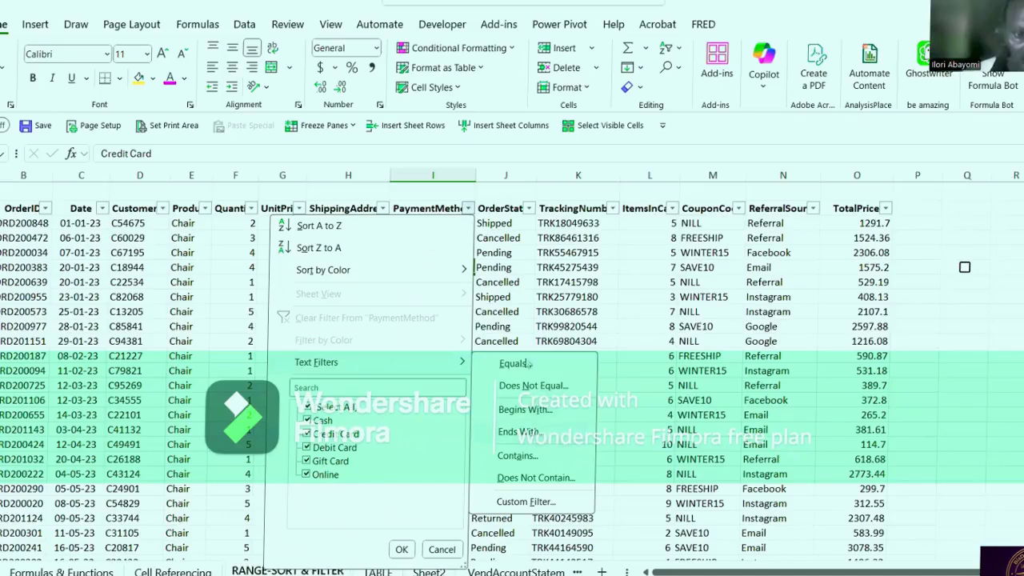
{"action": "left_click", "coordinate": [521, 457]}
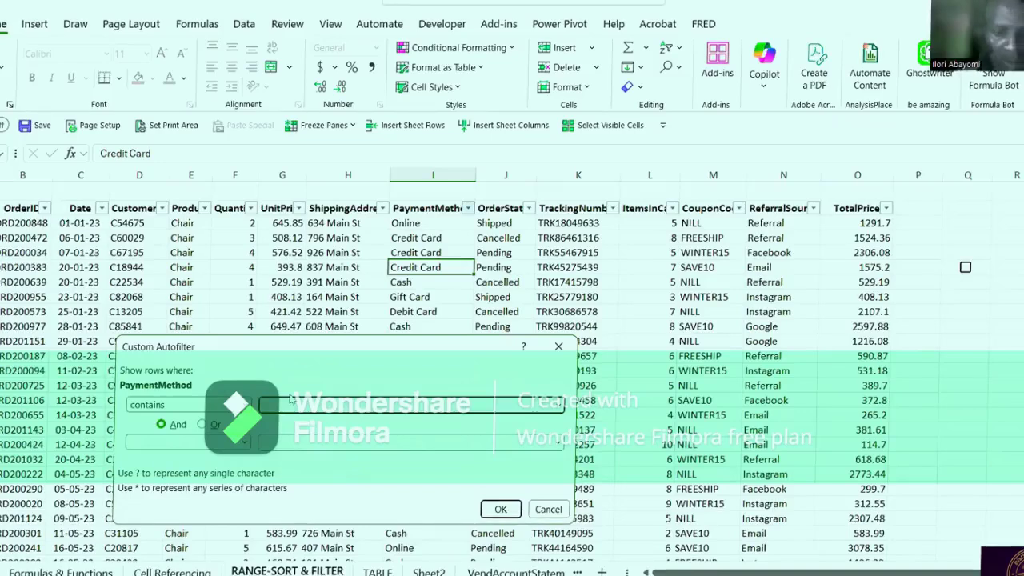
{"action": "type", "text": "Online"}
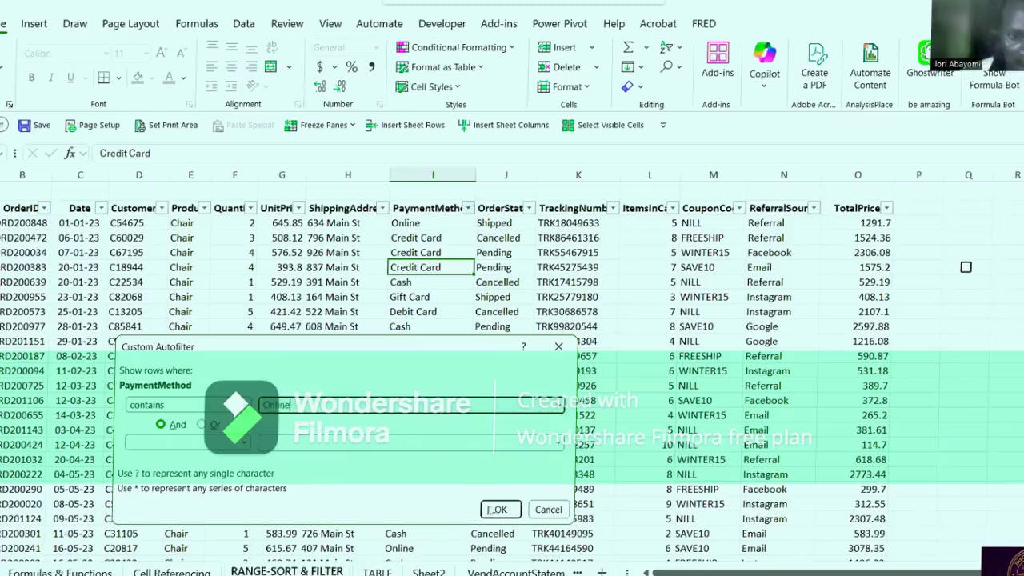
{"action": "left_click", "coordinate": [500, 508]}
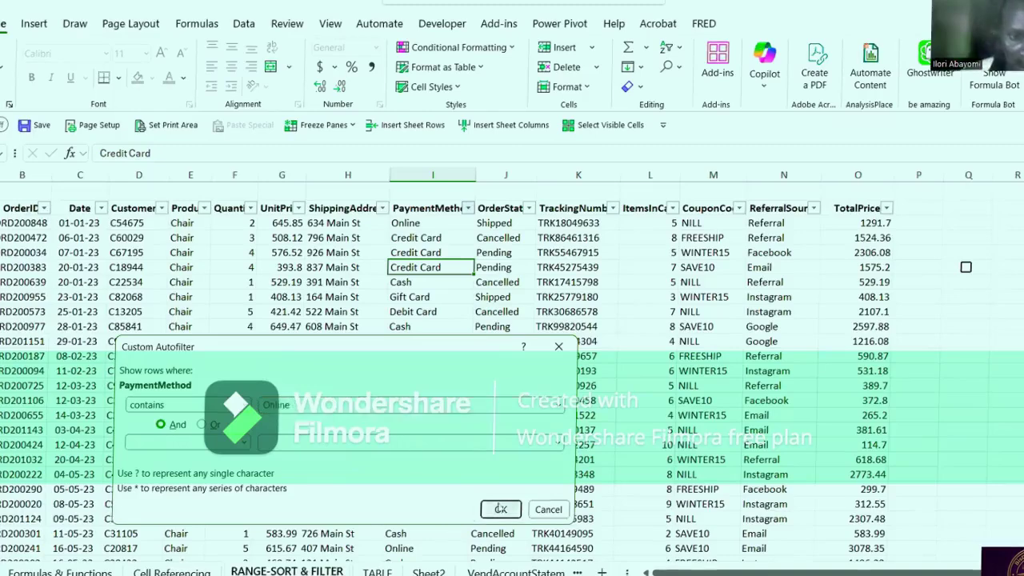
{"action": "scroll", "coordinate": [442, 400], "scroll_direction": "down", "scroll_amount": 1}
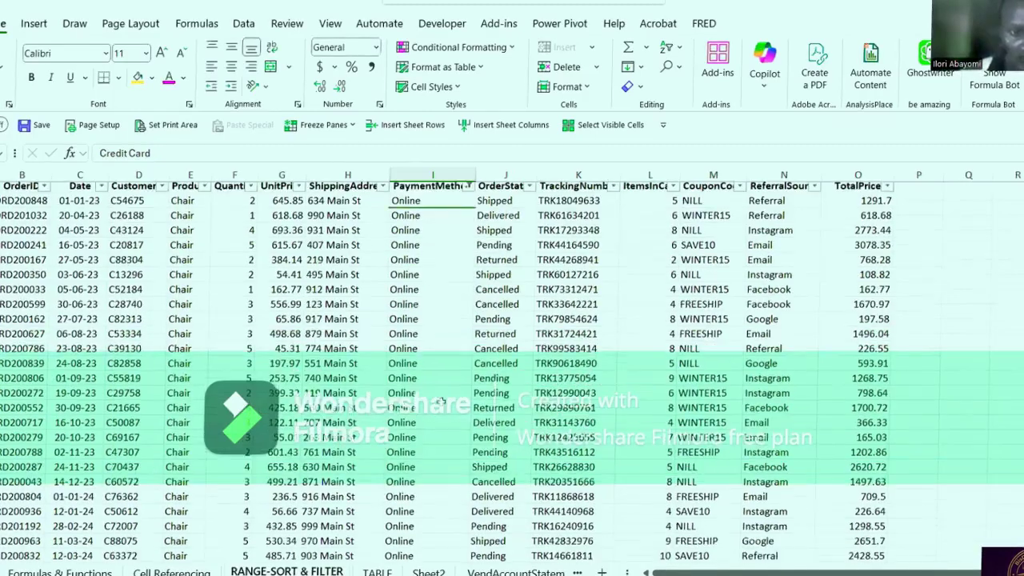
{"action": "scroll", "coordinate": [440, 399], "scroll_direction": "up", "scroll_amount": 1}
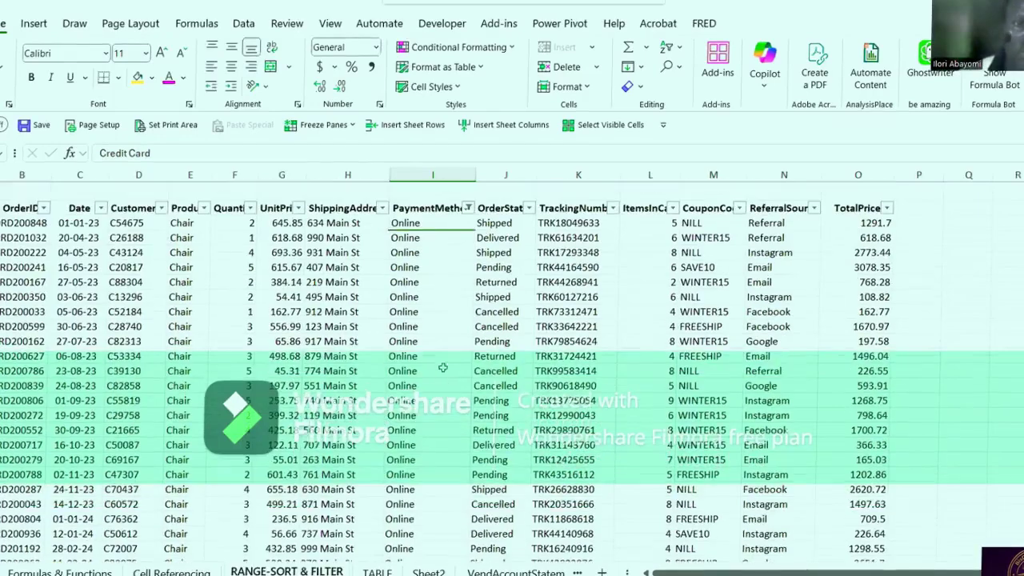
{"action": "left_click", "coordinate": [404, 326]}
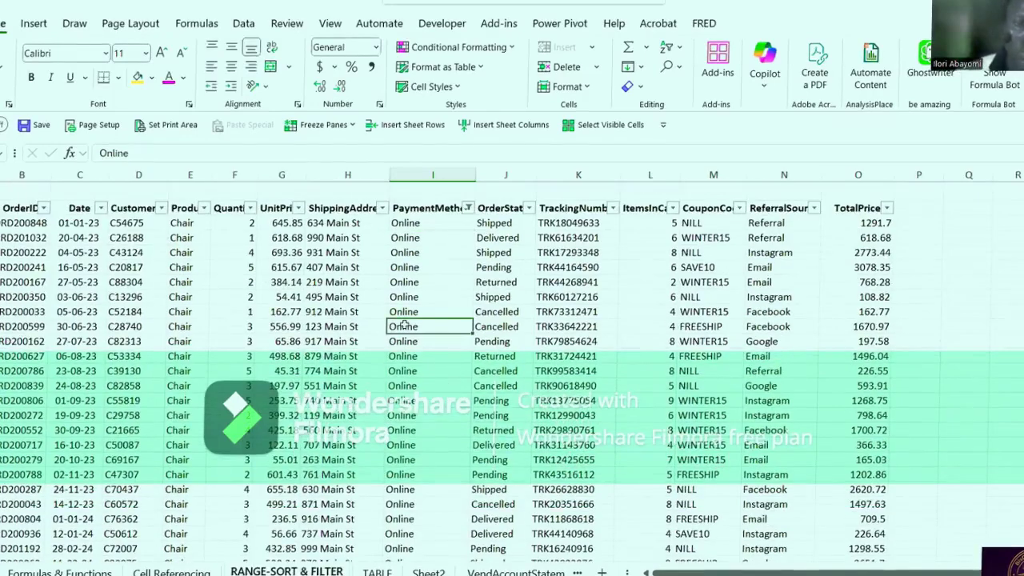
Leave the PaymentMethod filter as it is, switch to the TABLE sheet and look through its order data.
{"action": "left_click", "coordinate": [468, 209]}
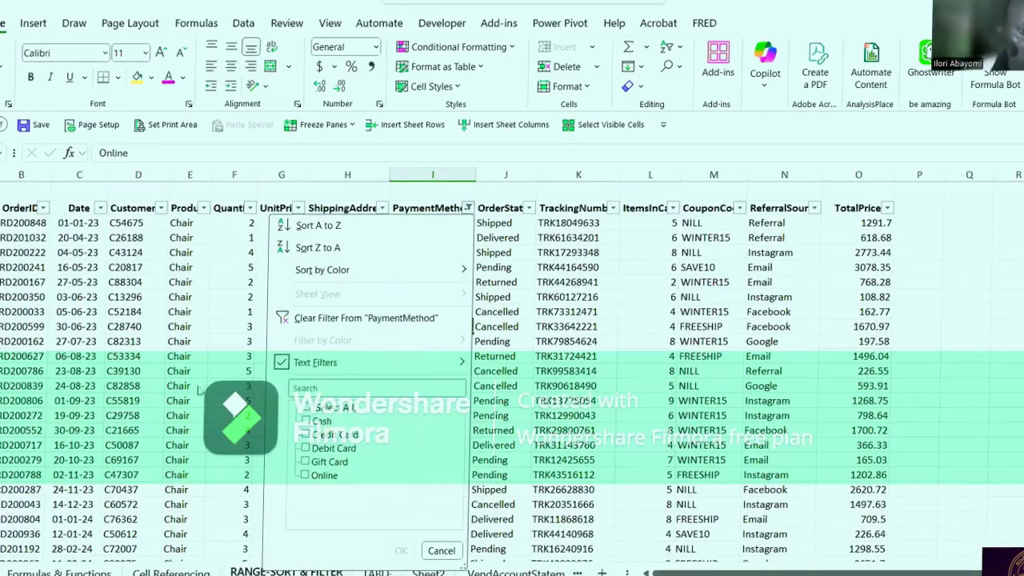
{"action": "left_click", "coordinate": [441, 550]}
{"action": "left_click", "coordinate": [320, 390]}
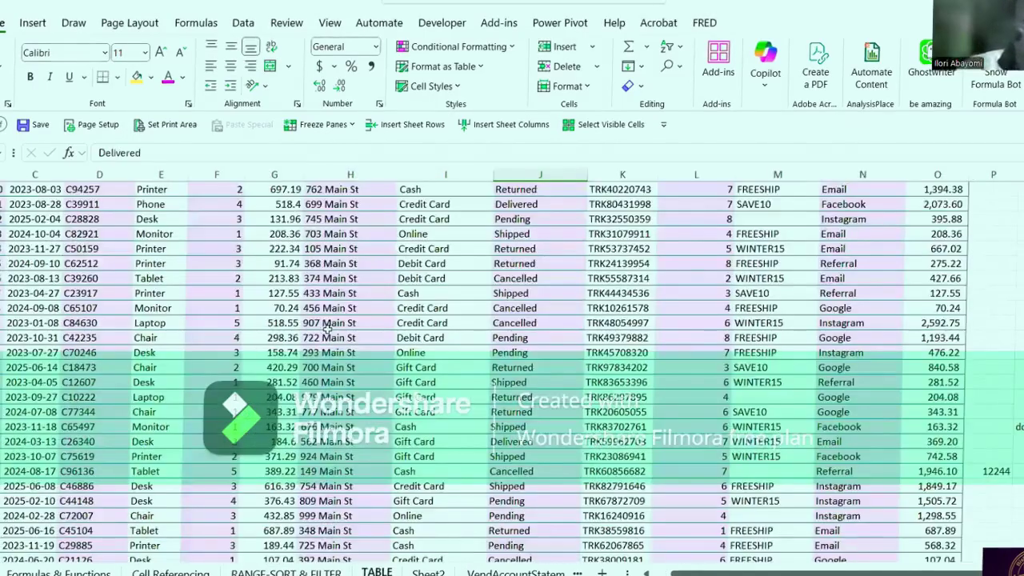
{"action": "scroll", "coordinate": [312, 353], "scroll_direction": "down", "scroll_amount": 9}
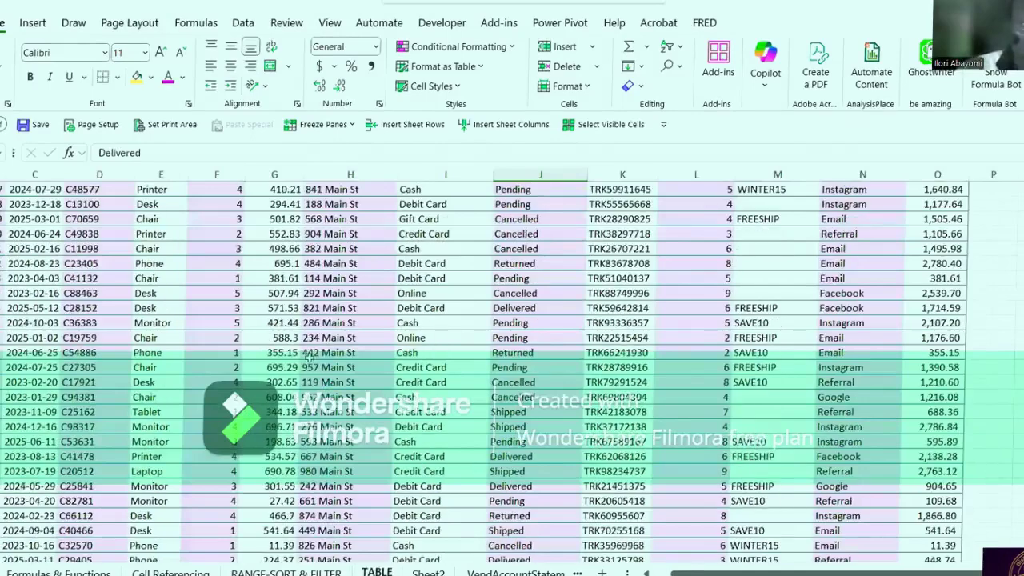
{"action": "left_click", "coordinate": [309, 353]}
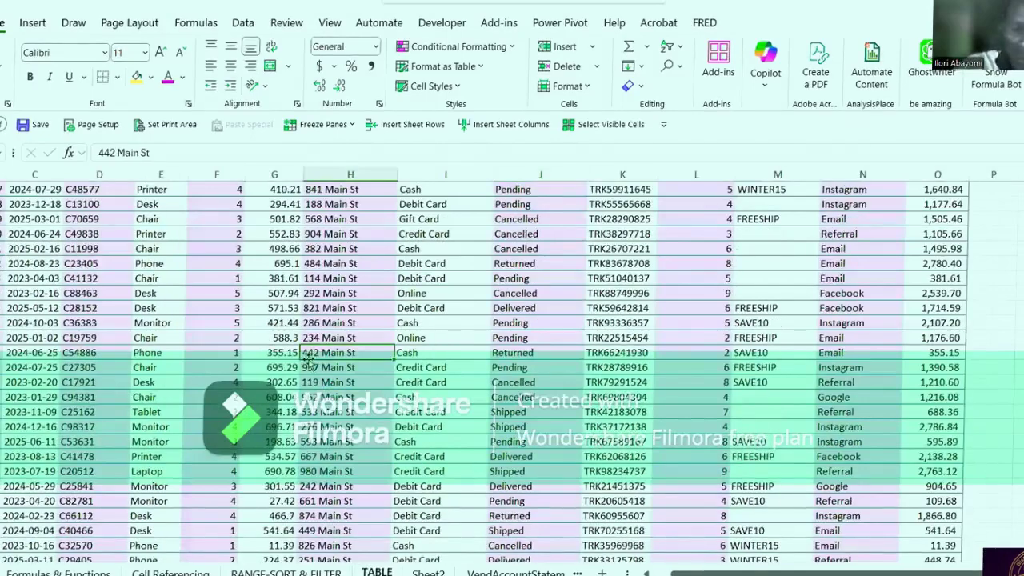
{"action": "scroll", "coordinate": [309, 360], "scroll_direction": "up", "scroll_amount": 10}
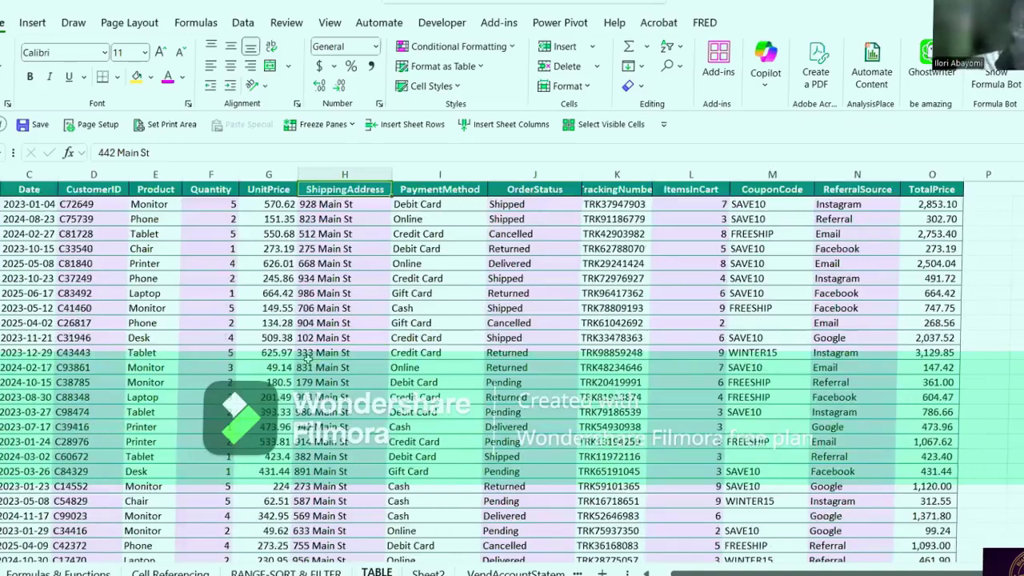
Return to the RANGE-SORT & FILTER sheet and examine the total formula below the filtered TotalPrice column.
{"action": "scroll", "coordinate": [305, 359], "scroll_direction": "up", "scroll_amount": 1}
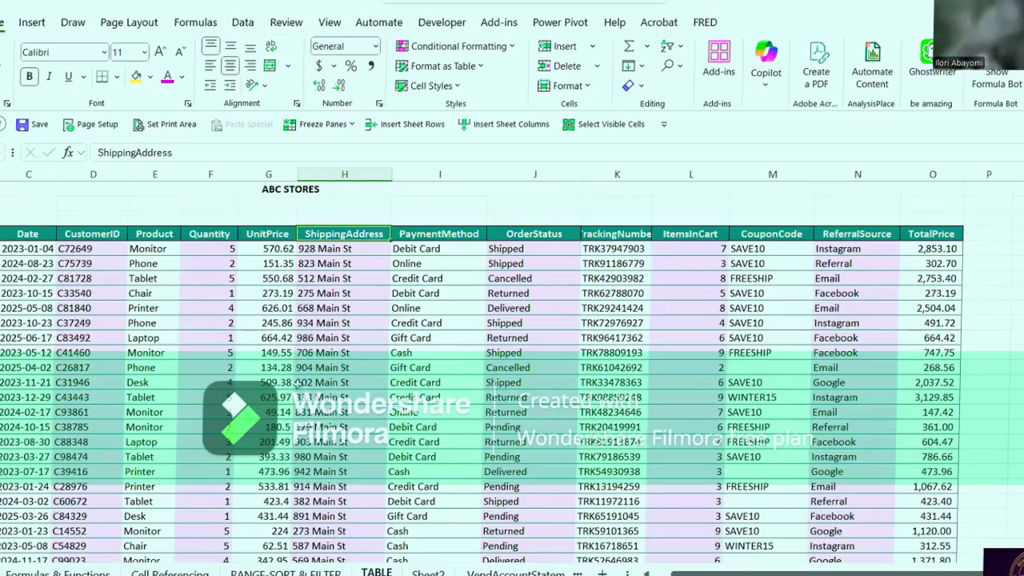
{"action": "left_click", "coordinate": [314, 370]}
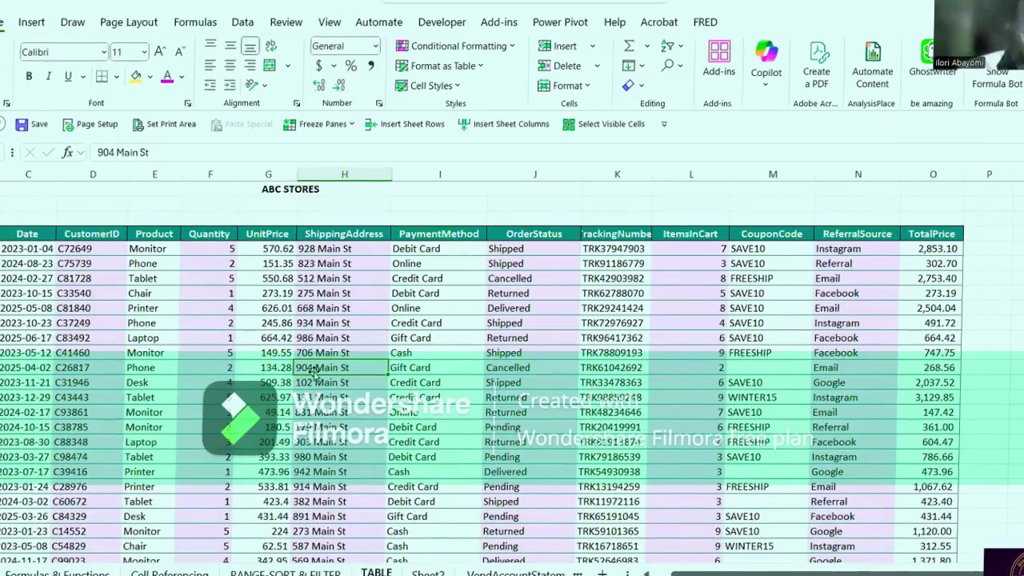
{"action": "left_click", "coordinate": [285, 572]}
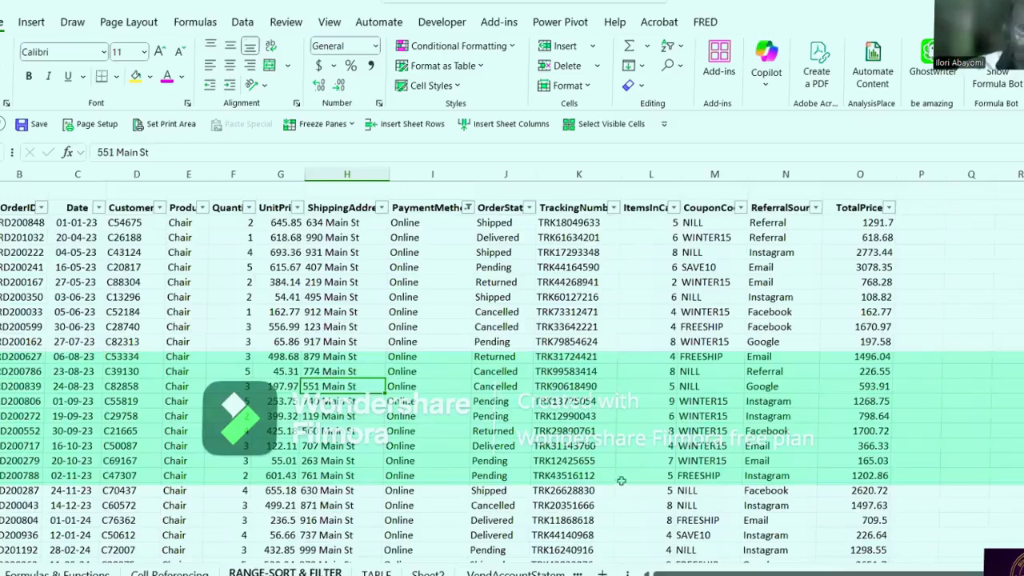
{"action": "left_click", "coordinate": [677, 475]}
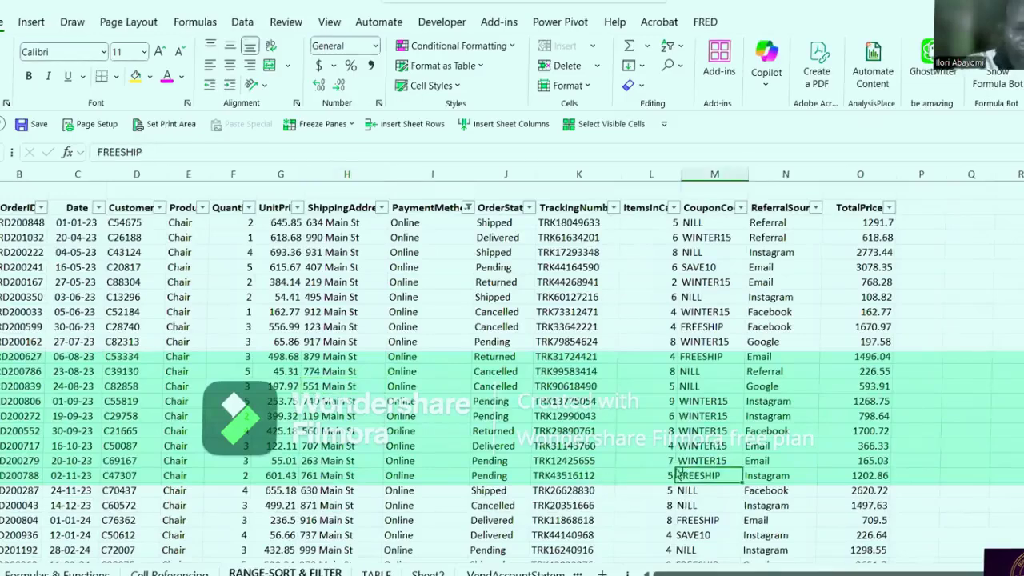
{"action": "scroll", "coordinate": [676, 471], "scroll_direction": "down", "scroll_amount": 2}
{"action": "key", "text": "ctrl+Down"}
{"action": "scroll", "coordinate": [632, 500], "scroll_direction": "down", "scroll_amount": 3}
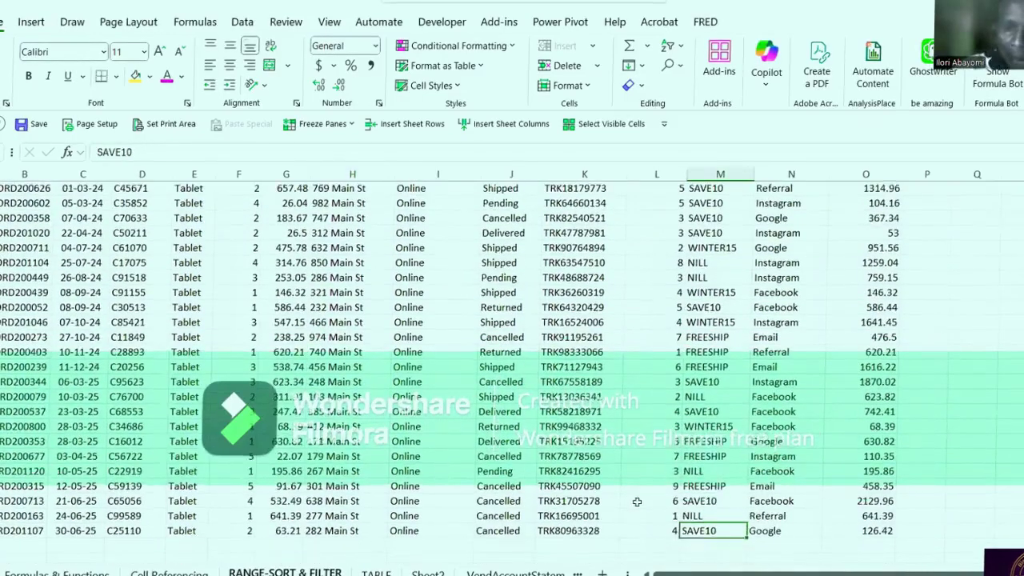
{"action": "double_click", "coordinate": [868, 456]}
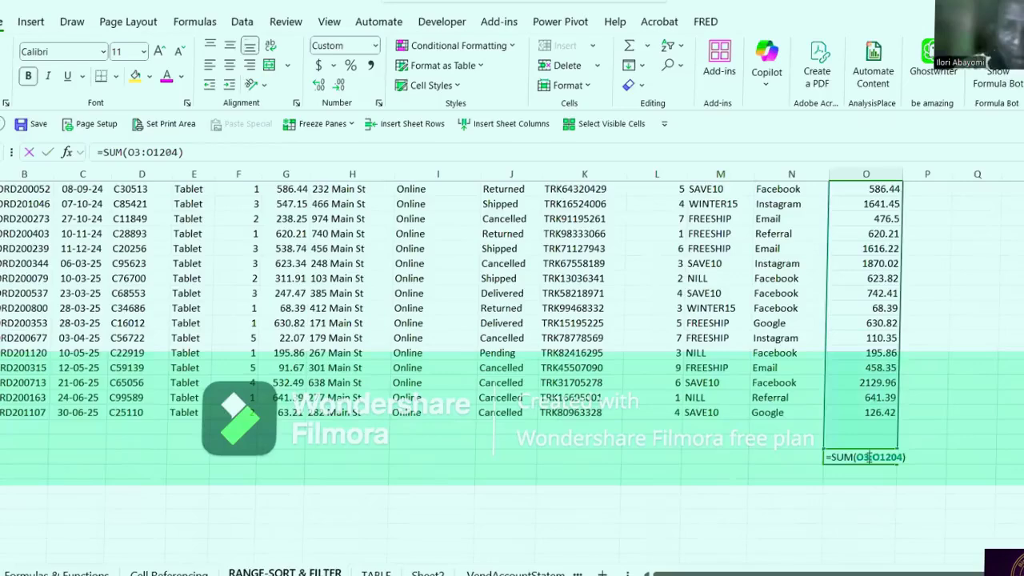
{"action": "key", "text": "Escape"}
{"action": "scroll", "coordinate": [357, 538], "scroll_direction": "down", "scroll_amount": 8}
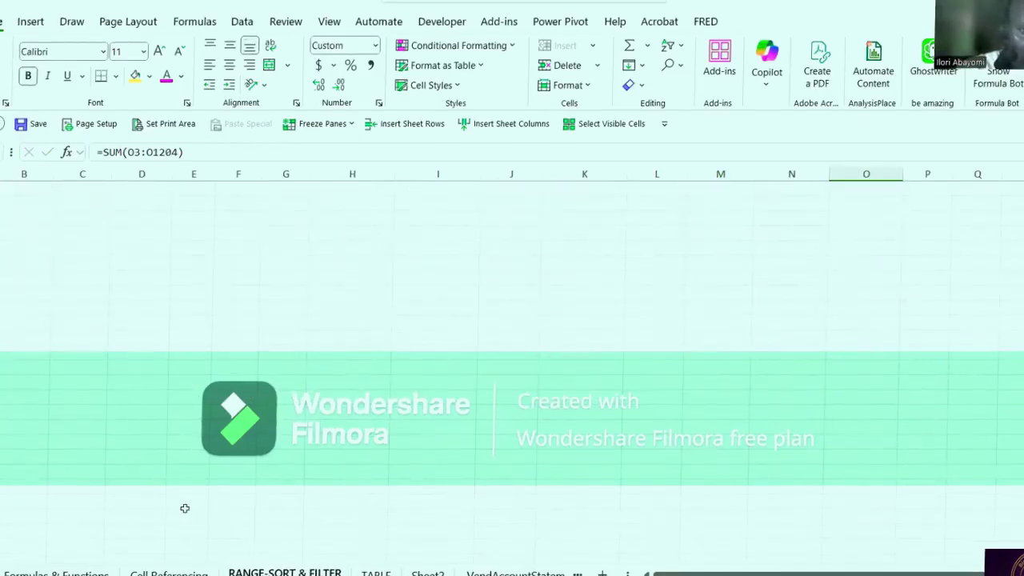
{"action": "scroll", "coordinate": [184, 508], "scroll_direction": "up", "scroll_amount": 10}
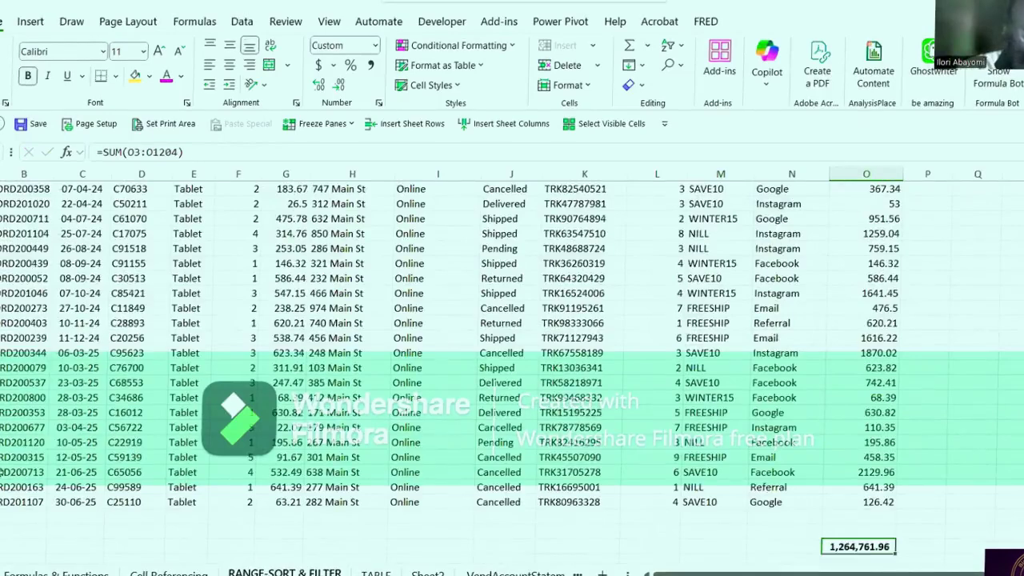
{"action": "left_click_drag", "start_coordinate": [3, 472], "coordinate": [856, 467]}
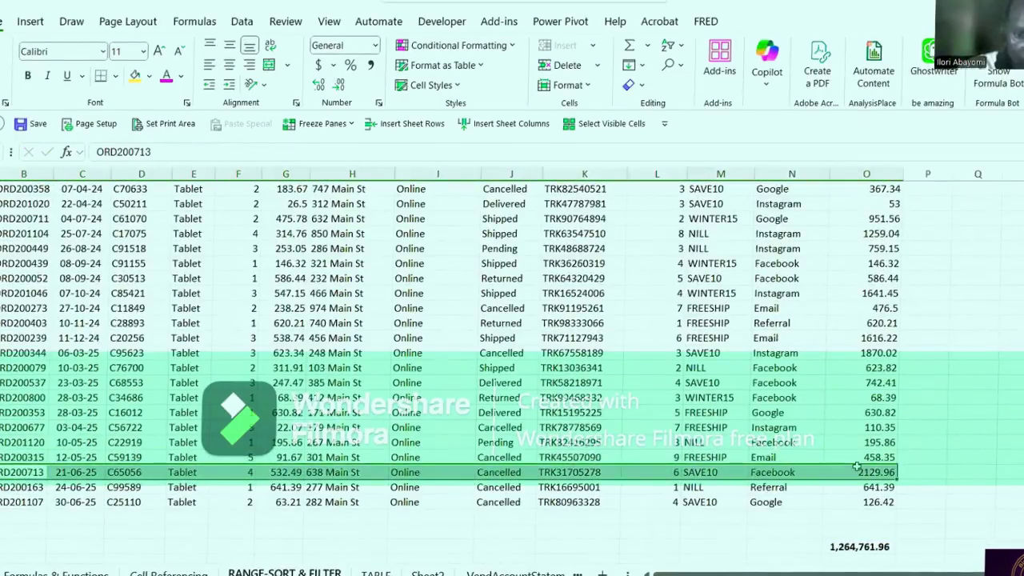
{"action": "key", "text": "ctrl+c"}
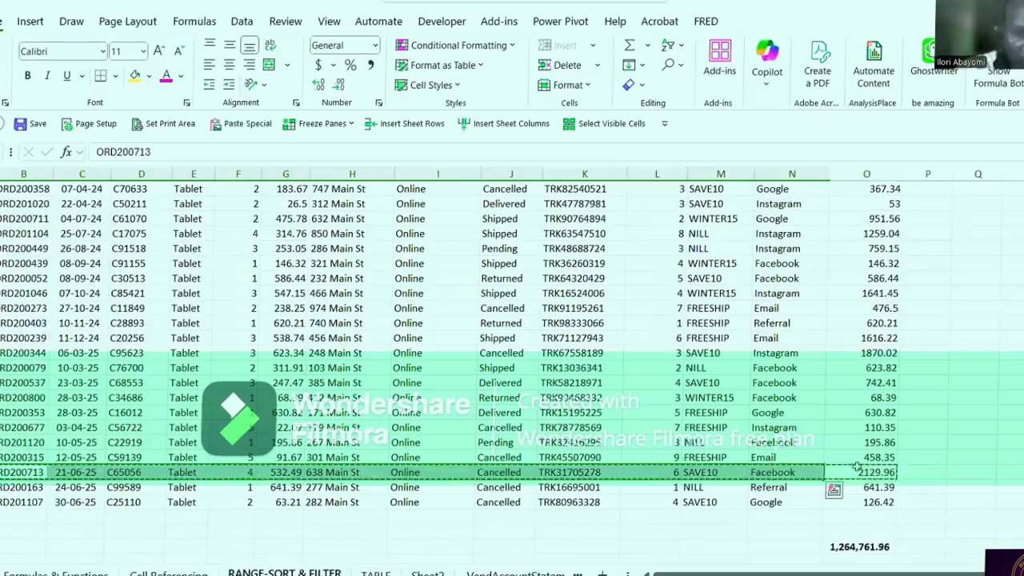
{"action": "scroll", "coordinate": [674, 493], "scroll_direction": "down", "scroll_amount": 4}
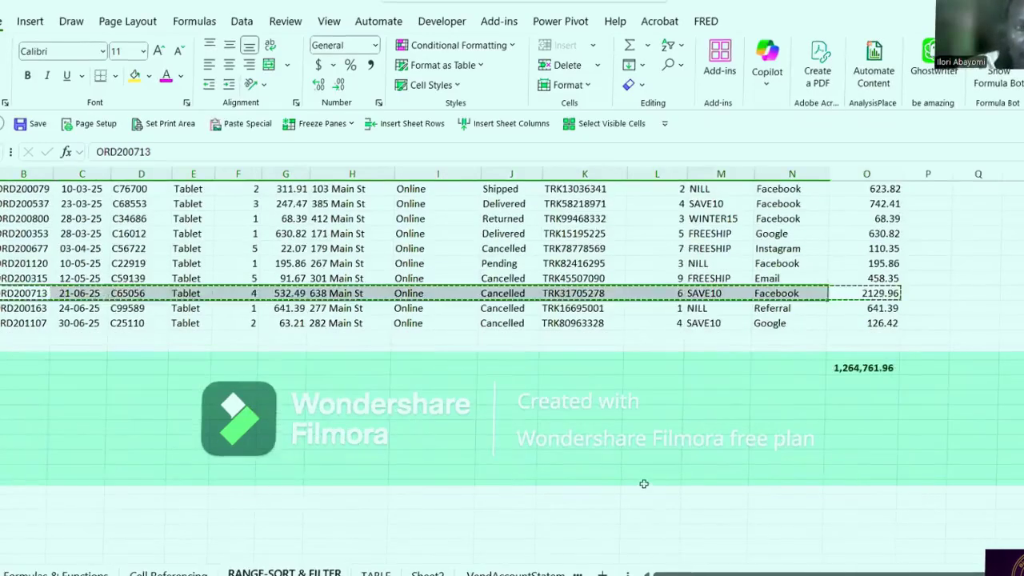
{"action": "left_click", "coordinate": [637, 492]}
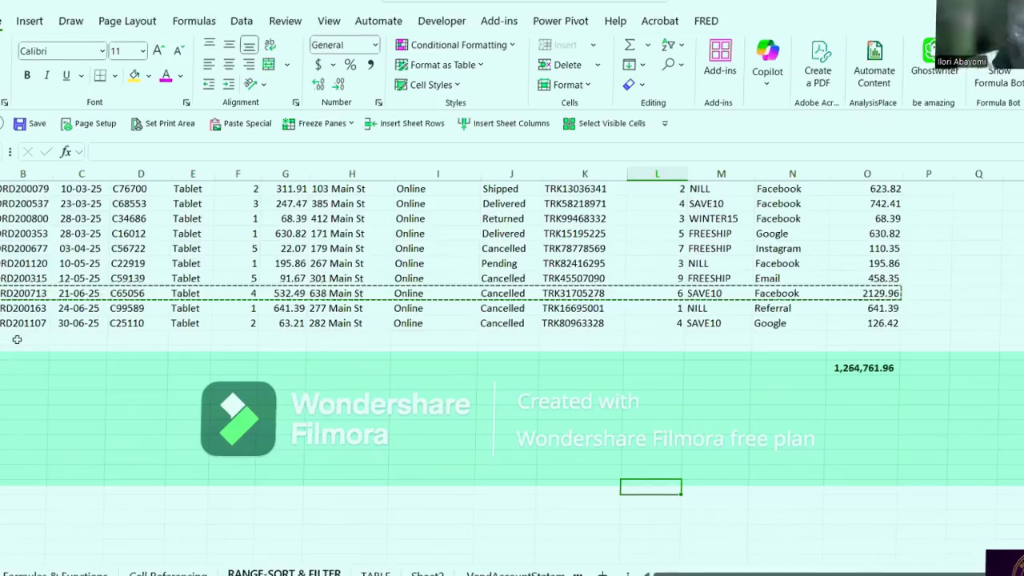
{"action": "key", "text": "Escape"}
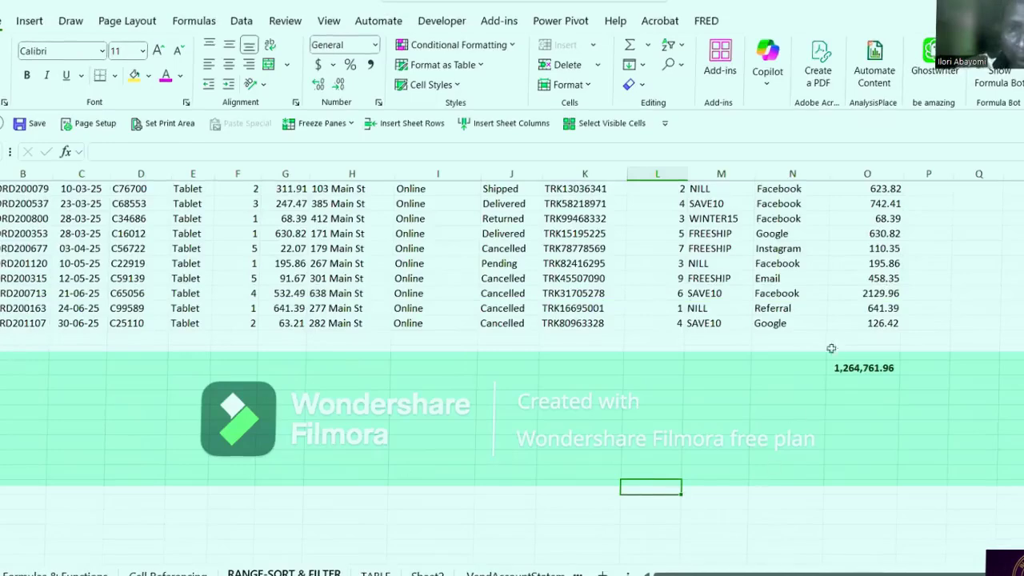
Add an automatic subtotal of the filtered TotalPrice values, =SUBTOTAL(9,O3:O1202), directly below the last order.
{"action": "left_click", "coordinate": [856, 339]}
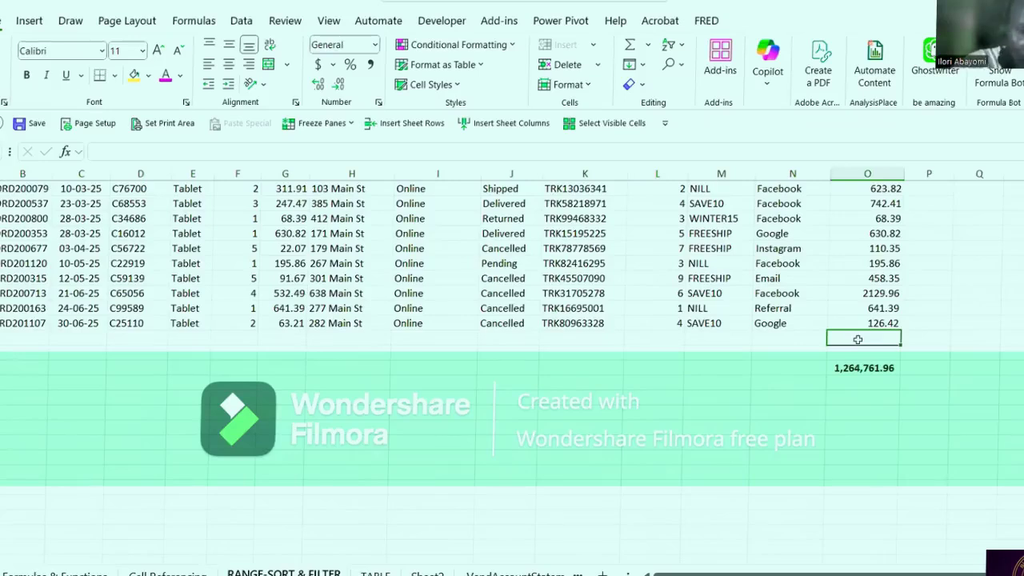
{"action": "key", "text": "alt+equal"}
{"action": "key", "text": "Return"}
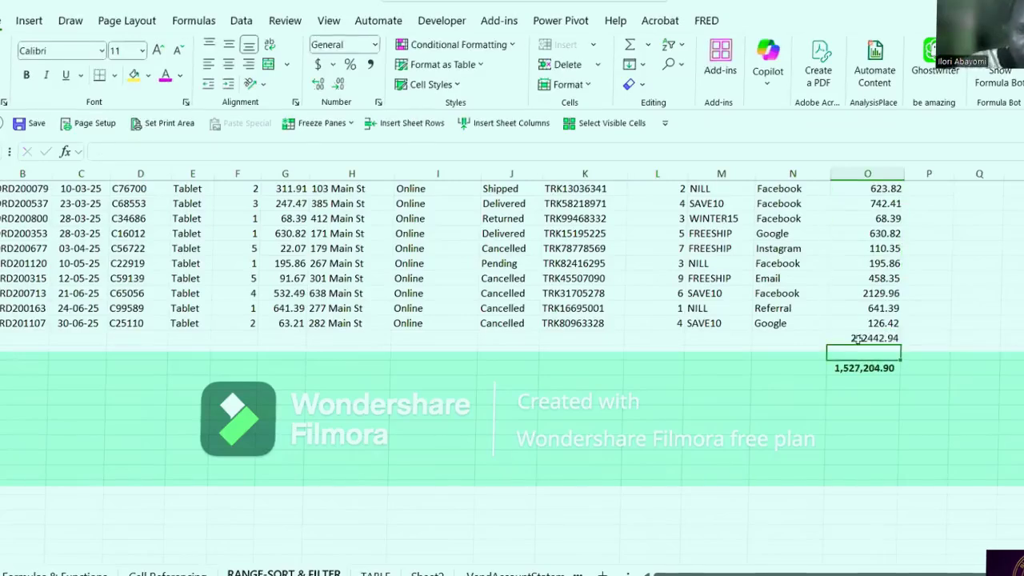
Give the new TotalPrice subtotal the bold number format of the old total, and delete the old total below it.
{"action": "left_click", "coordinate": [857, 339]}
{"action": "left_click", "coordinate": [851, 368]}
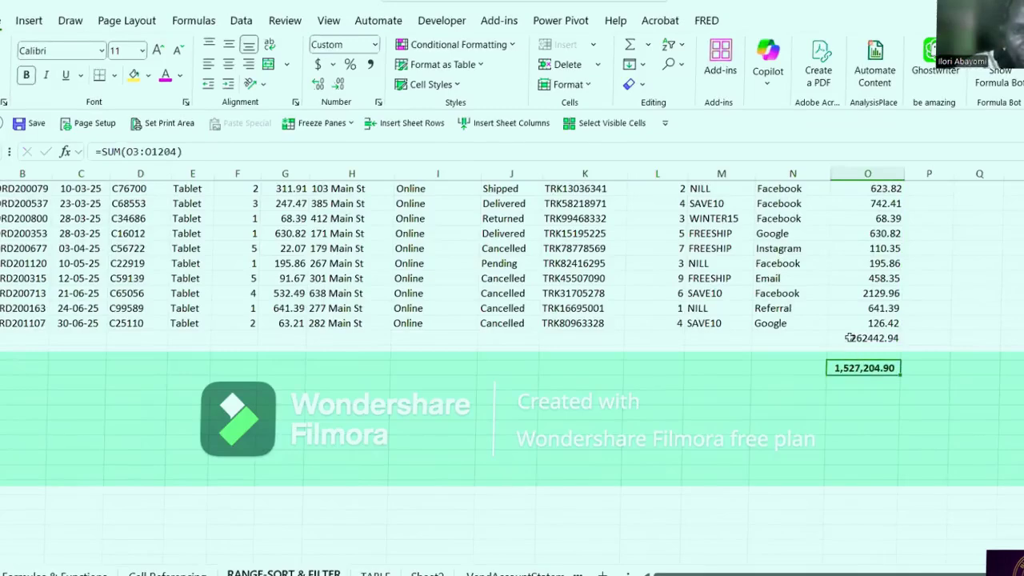
{"action": "left_click", "coordinate": [851, 338]}
{"action": "left_click", "coordinate": [871, 369]}
{"action": "key", "text": "Delete"}
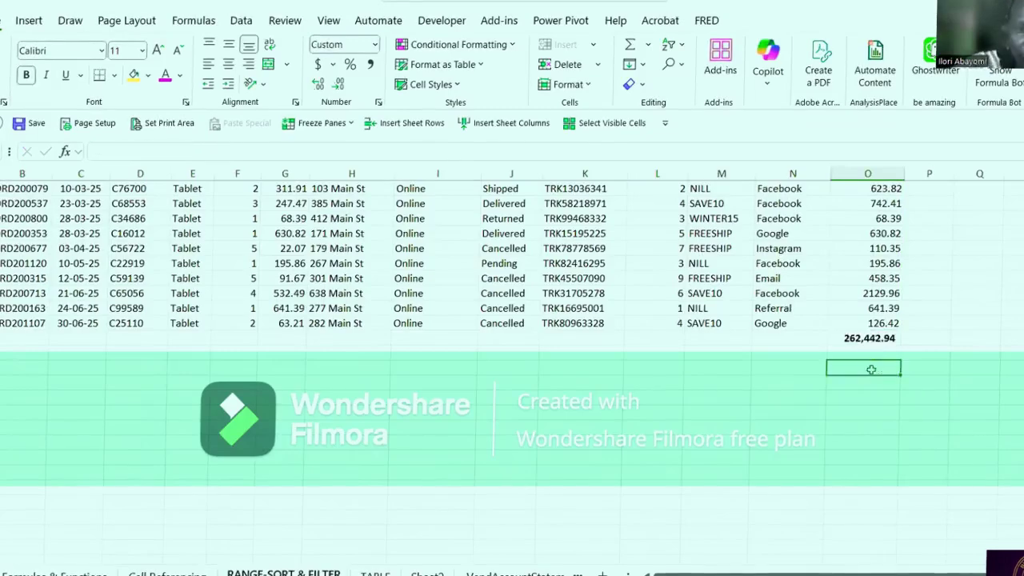
{"action": "left_click", "coordinate": [652, 427]}
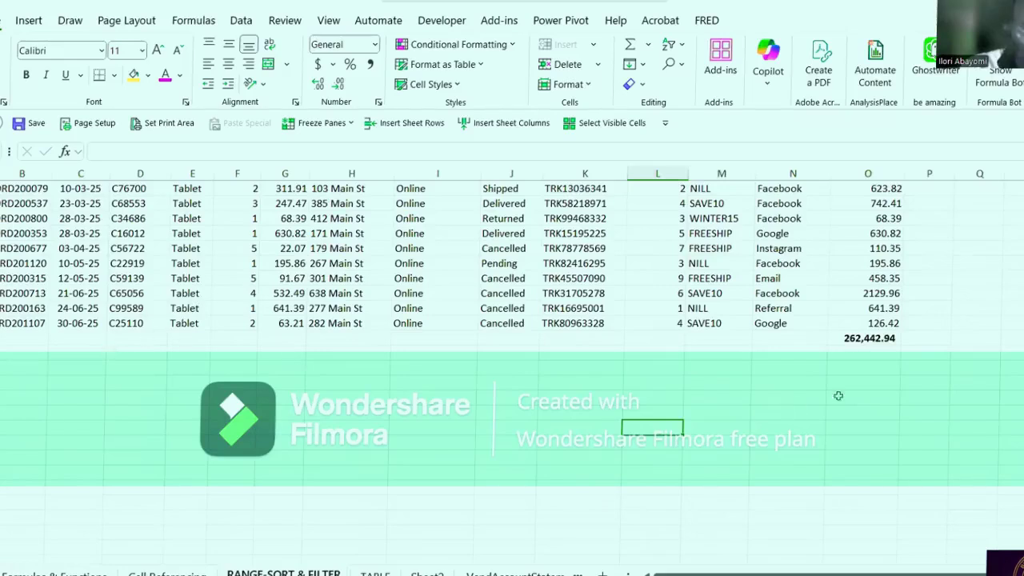
{"action": "left_click", "coordinate": [866, 339]}
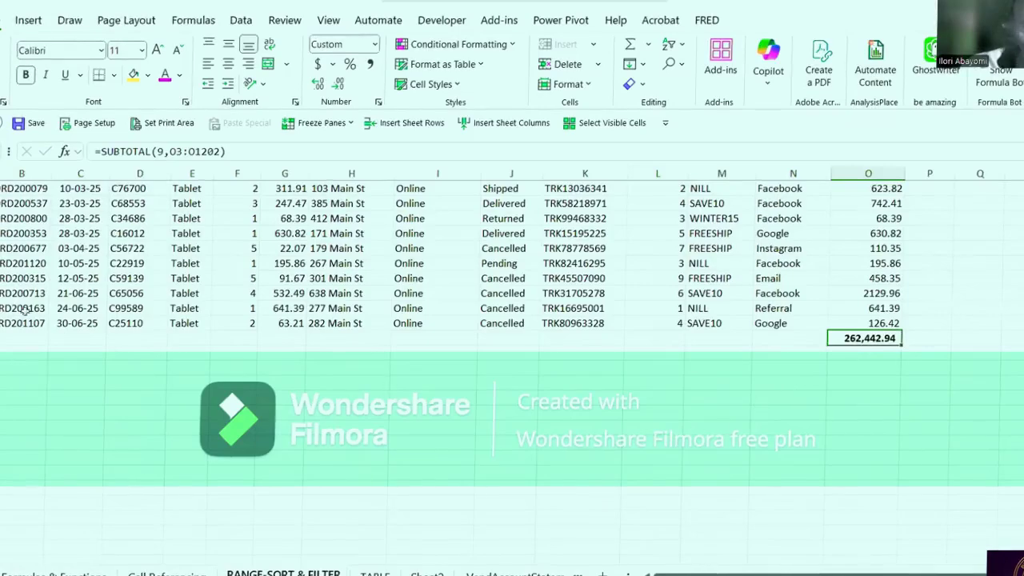
Copy the second-to-last order row and paste it directly below the last order, over the subtotal row.
{"action": "left_click_drag", "start_coordinate": [6, 308], "coordinate": [876, 314]}
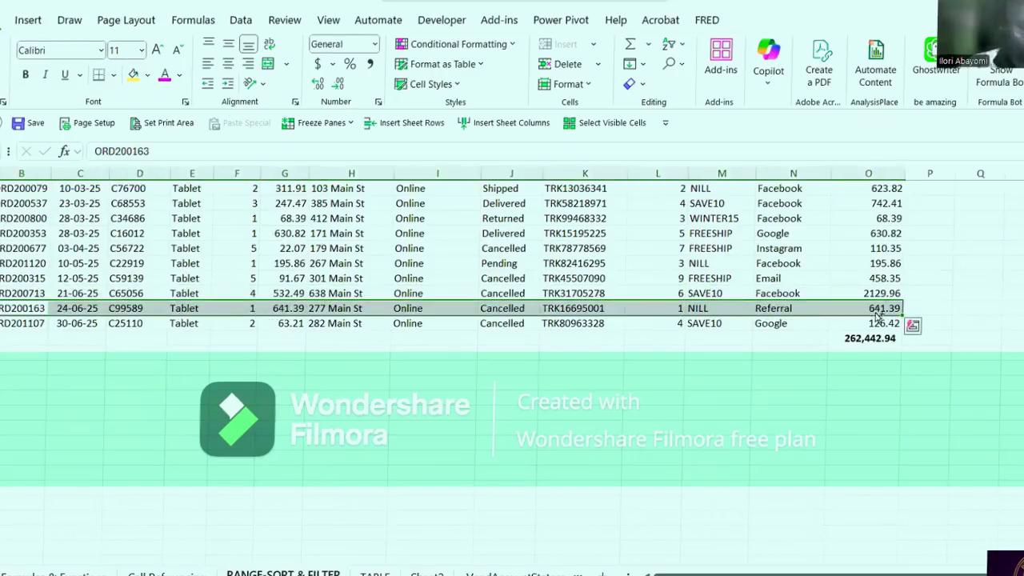
{"action": "key", "text": "ctrl+c"}
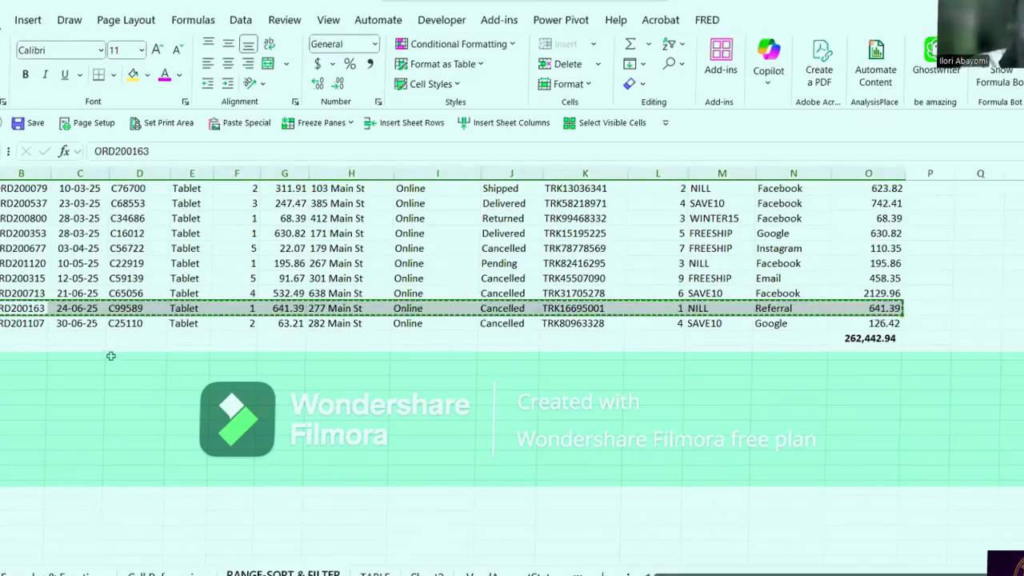
{"action": "left_click", "coordinate": [3, 338]}
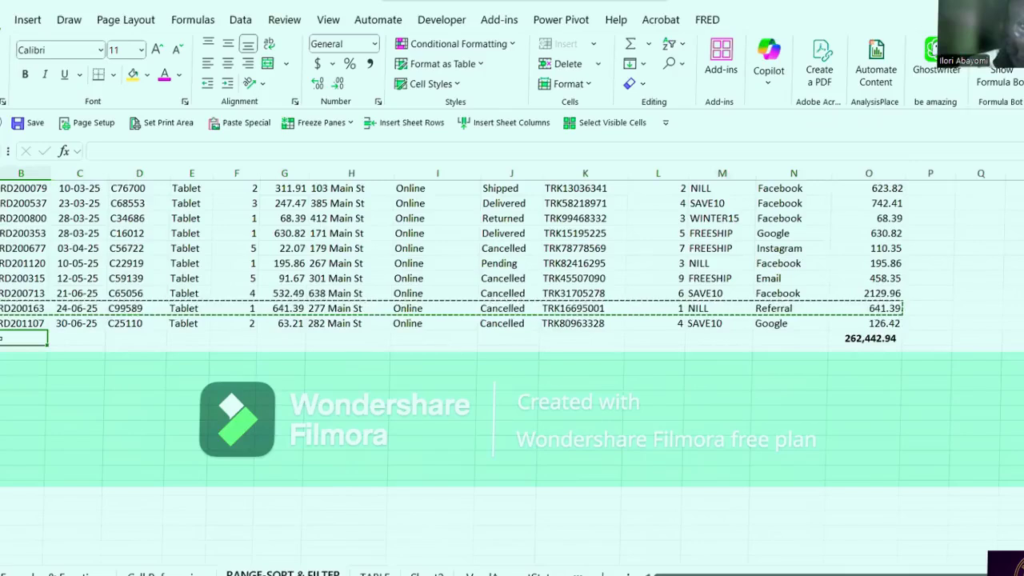
{"action": "key", "text": "ctrl+v"}
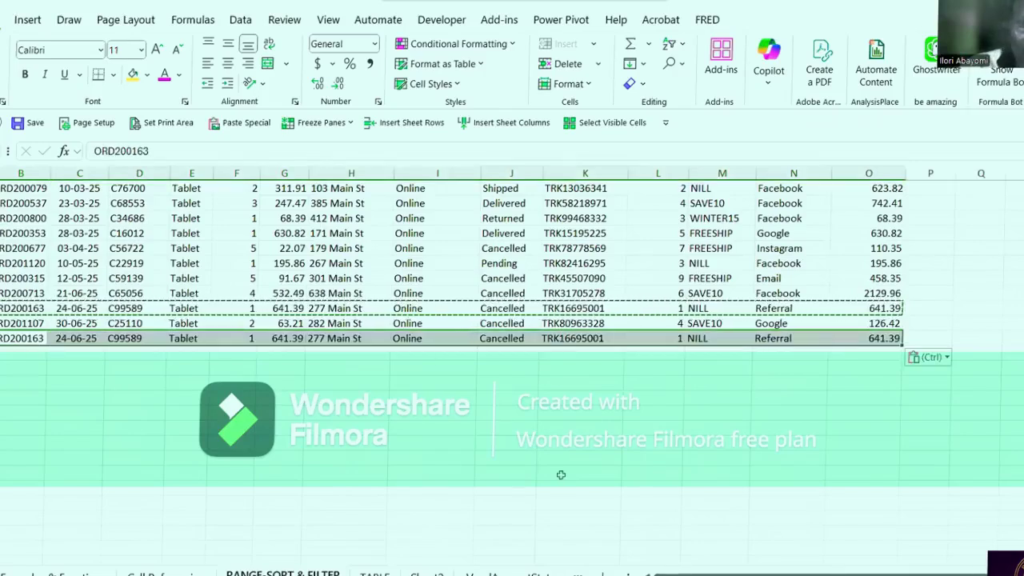
{"action": "left_click", "coordinate": [561, 474]}
{"action": "left_click", "coordinate": [880, 323]}
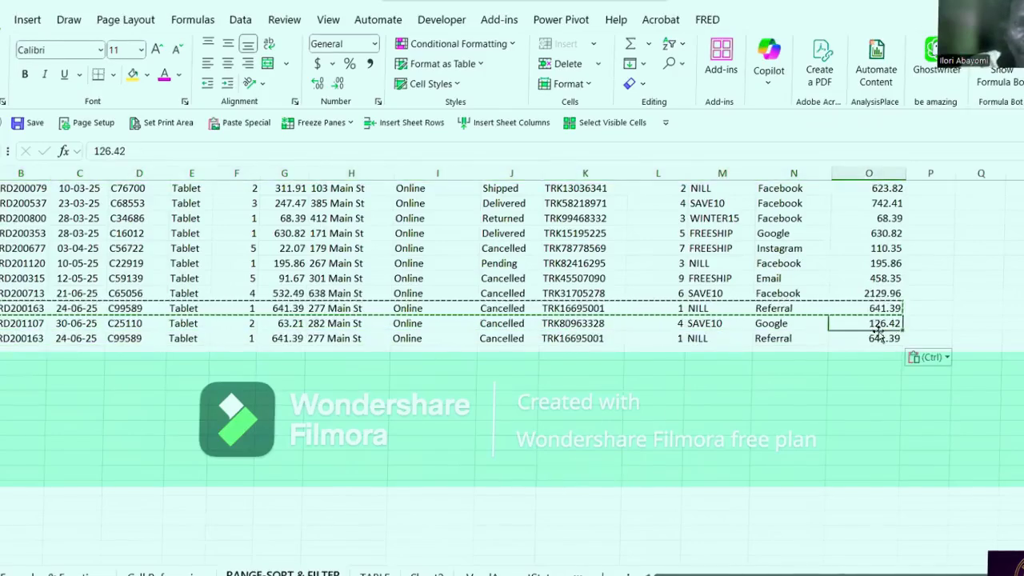
{"action": "left_click", "coordinate": [878, 338]}
{"action": "left_click", "coordinate": [830, 385]}
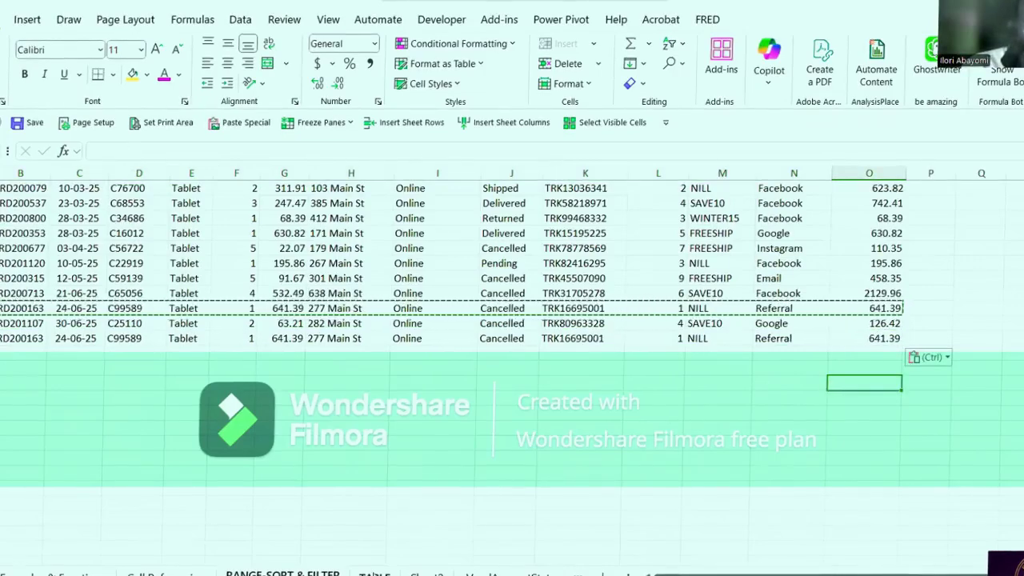
Switch to the TABLE sheet and look through the order data down to the last TotalPrice value.
{"action": "left_click", "coordinate": [374, 571]}
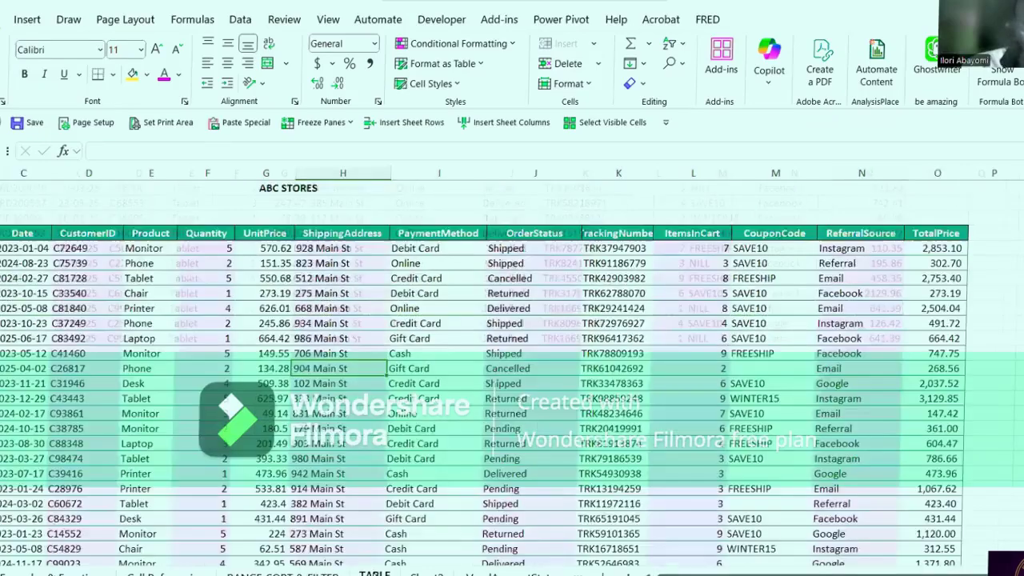
{"action": "left_click", "coordinate": [473, 416]}
{"action": "scroll", "coordinate": [473, 416], "scroll_direction": "down", "scroll_amount": 3}
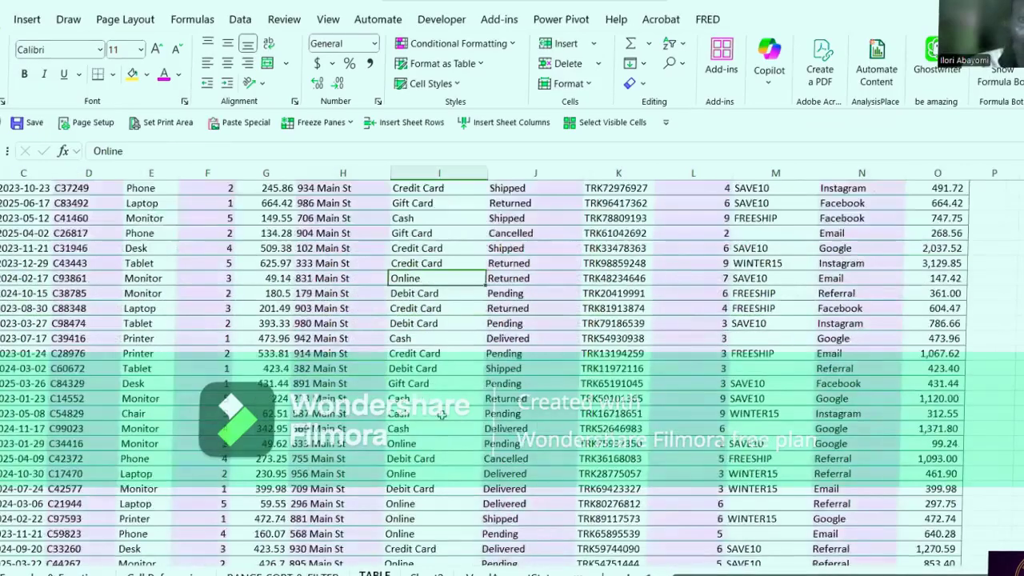
{"action": "scroll", "coordinate": [418, 434], "scroll_direction": "up", "scroll_amount": 1}
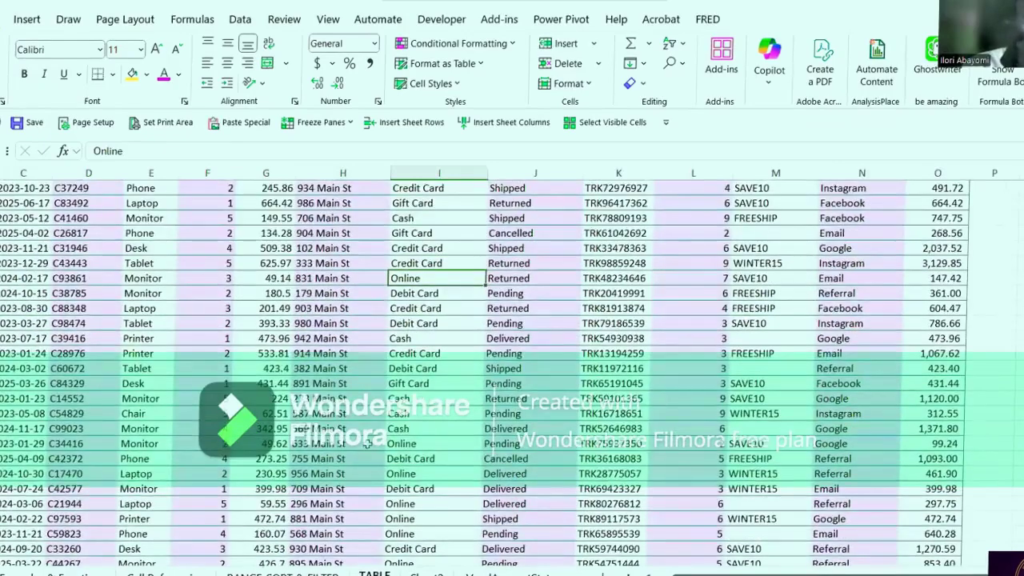
{"action": "left_click", "coordinate": [327, 443]}
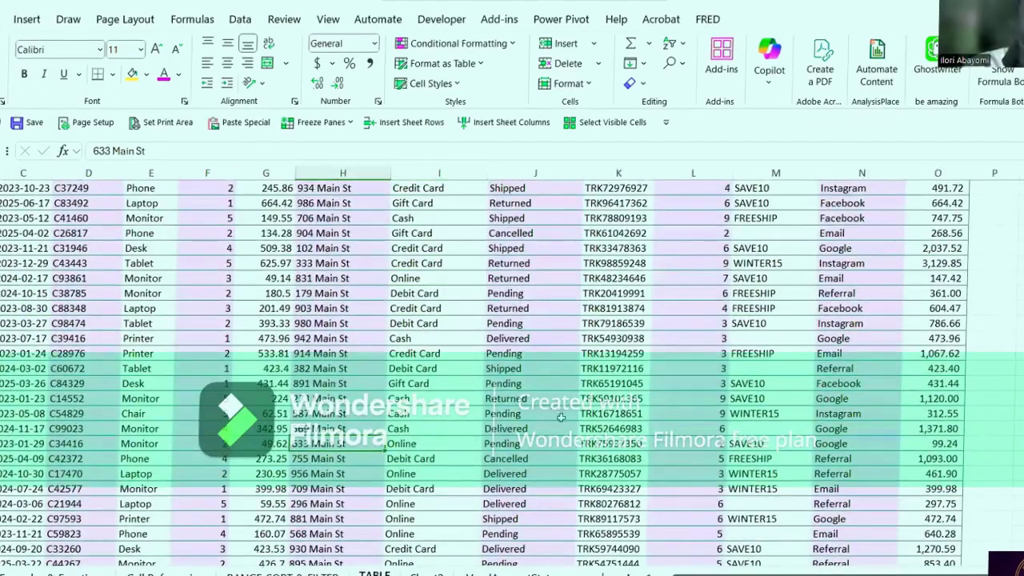
{"action": "left_click", "coordinate": [922, 369]}
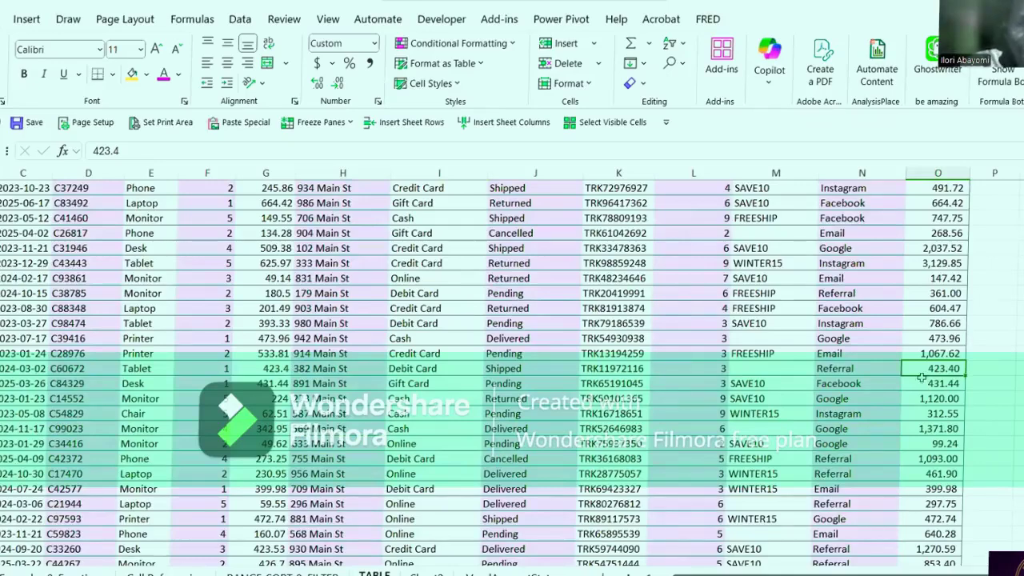
{"action": "key", "text": "ctrl+Down"}
{"action": "scroll", "coordinate": [920, 480], "scroll_direction": "down", "scroll_amount": 2}
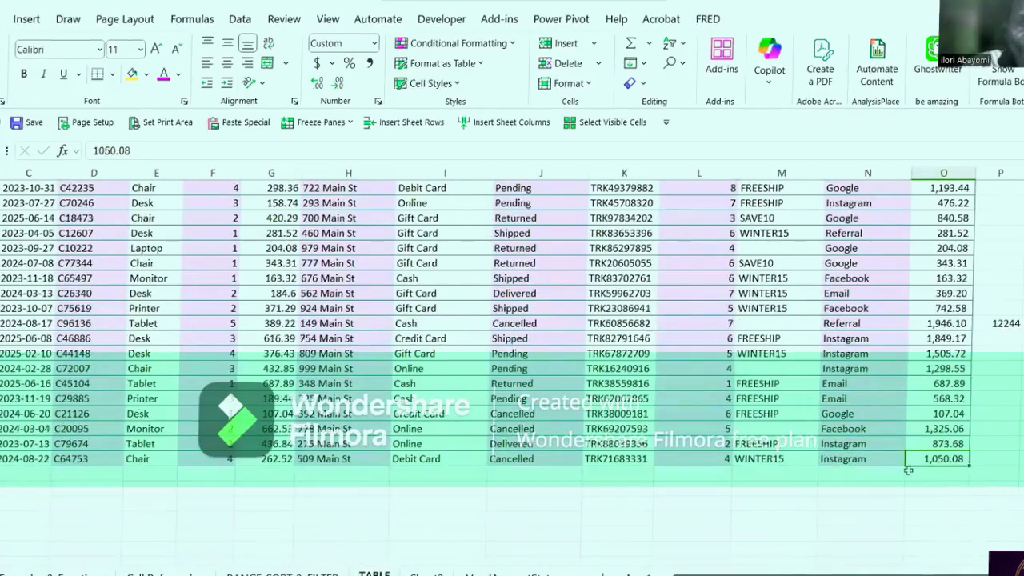
Start creating a table from the order data on the TABLE sheet, with a cell inside the data selected.
{"action": "left_click", "coordinate": [406, 324]}
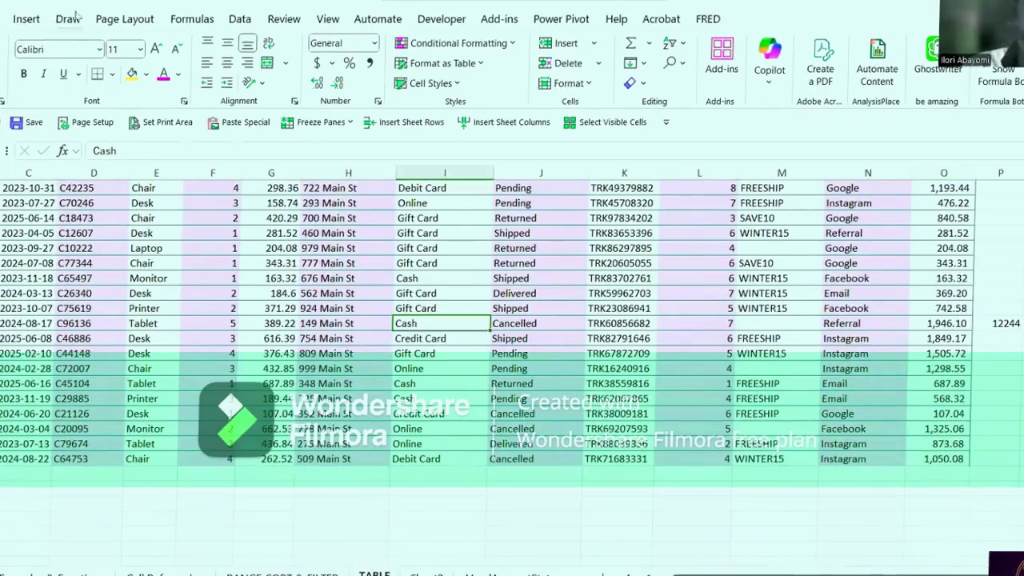
{"action": "left_click", "coordinate": [26, 19]}
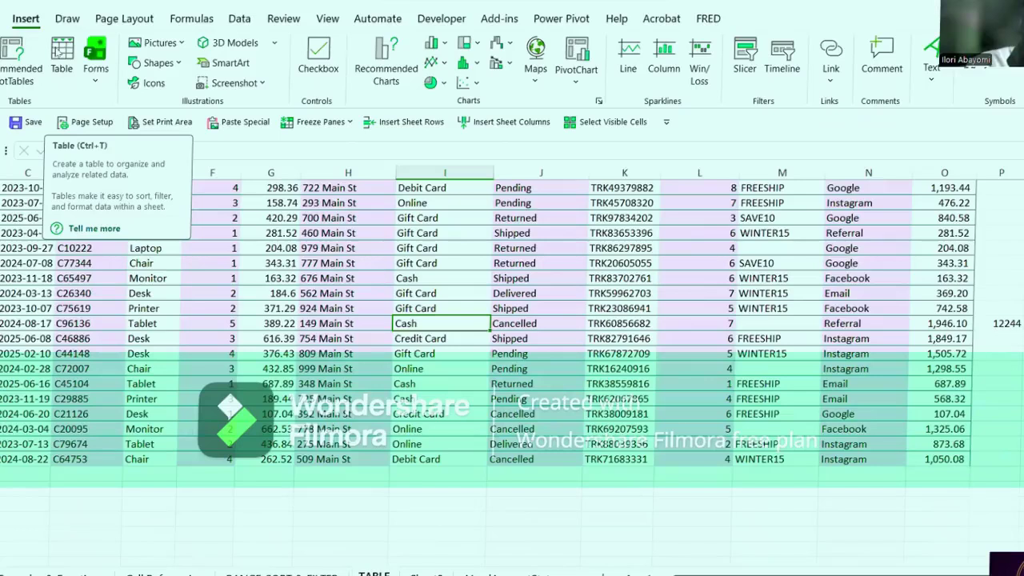
{"action": "left_click", "coordinate": [351, 306]}
{"action": "left_click", "coordinate": [335, 273]}
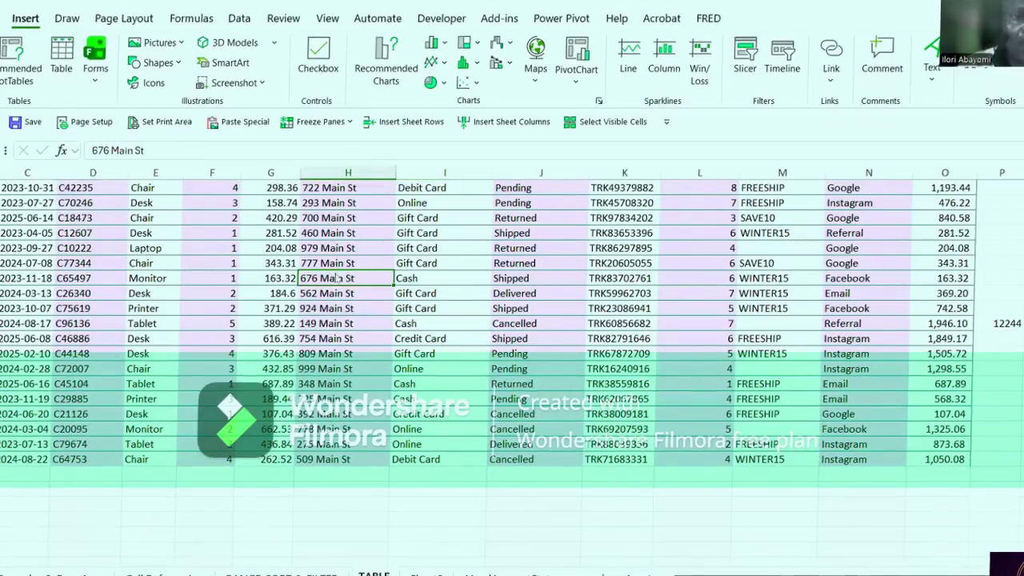
{"action": "key", "text": "ctrl+t"}
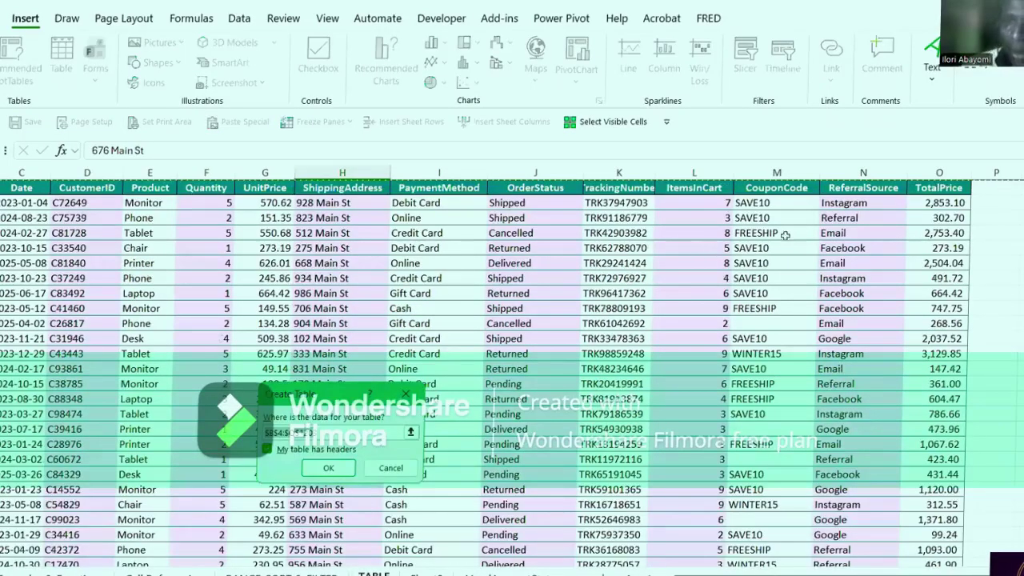
Look through the order rows and columns covered by the proposed table range.
{"action": "scroll", "coordinate": [925, 315], "scroll_direction": "down", "scroll_amount": 1}
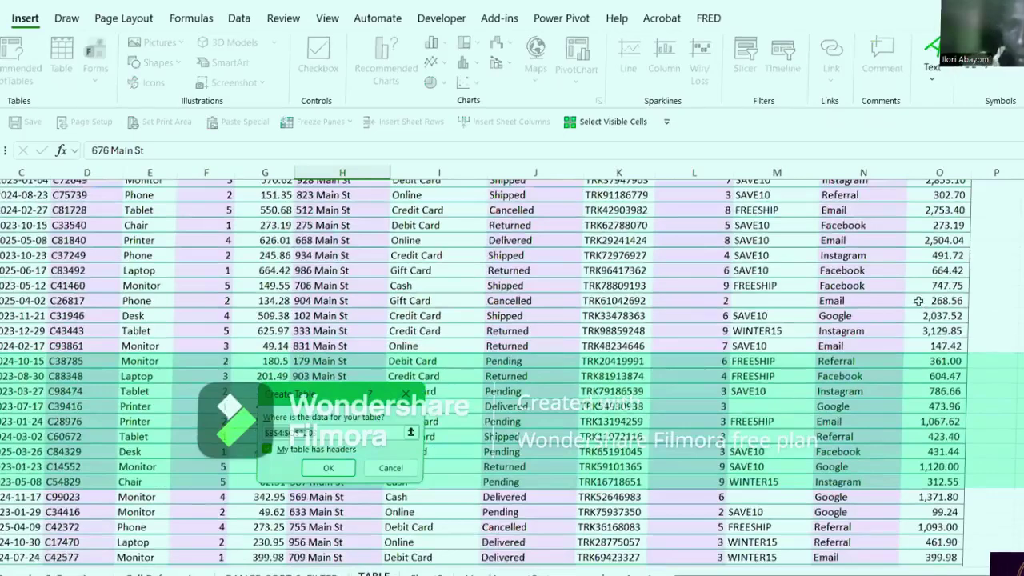
{"action": "scroll", "coordinate": [920, 300], "scroll_direction": "down", "scroll_amount": 5}
{"action": "scroll", "coordinate": [946, 278], "scroll_direction": "down", "scroll_amount": 10}
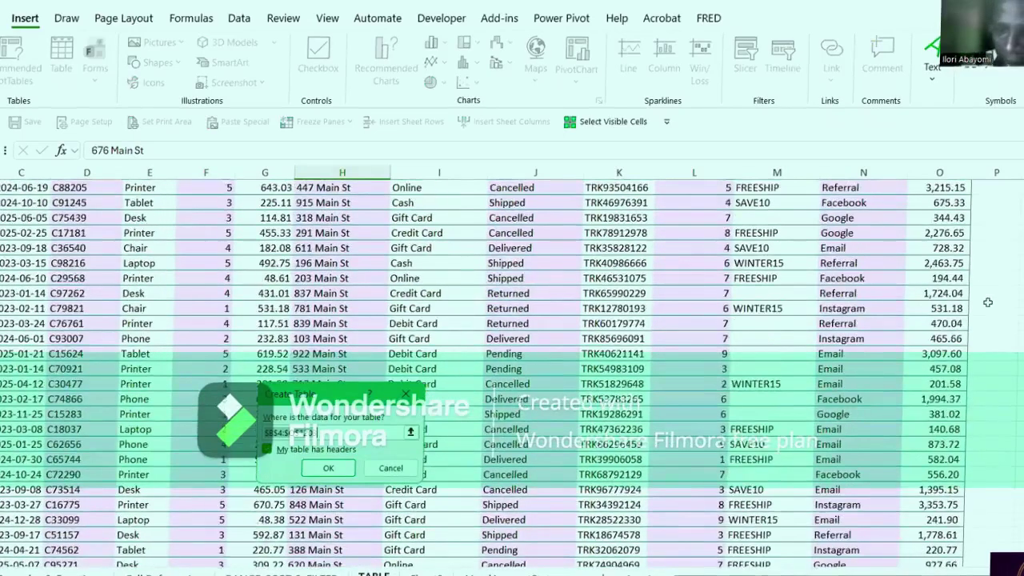
{"action": "scroll", "coordinate": [995, 292], "scroll_direction": "down", "scroll_amount": 6}
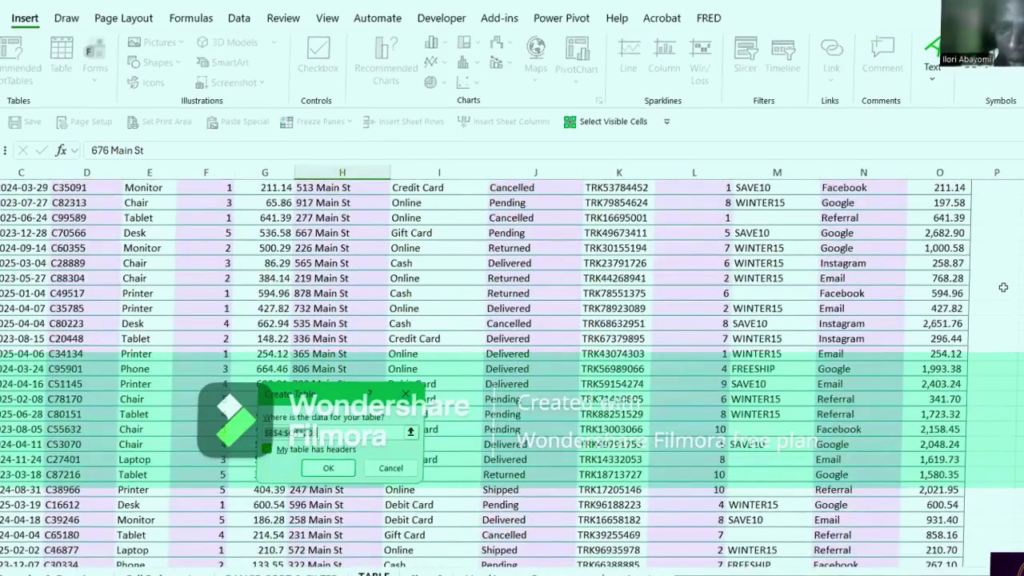
{"action": "scroll", "coordinate": [999, 277], "scroll_direction": "down", "scroll_amount": 6}
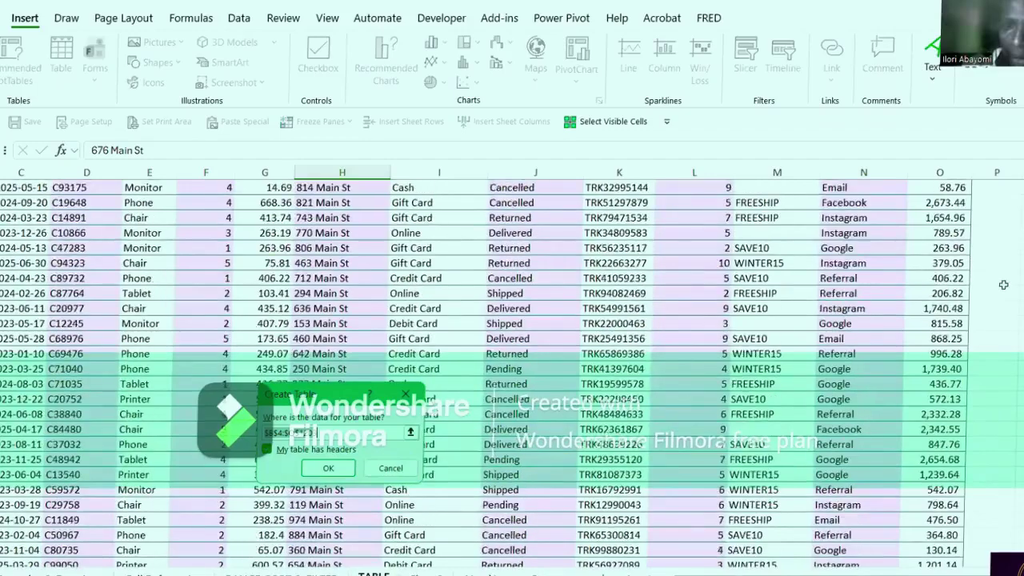
{"action": "scroll", "coordinate": [1014, 283], "scroll_direction": "down", "scroll_amount": 6}
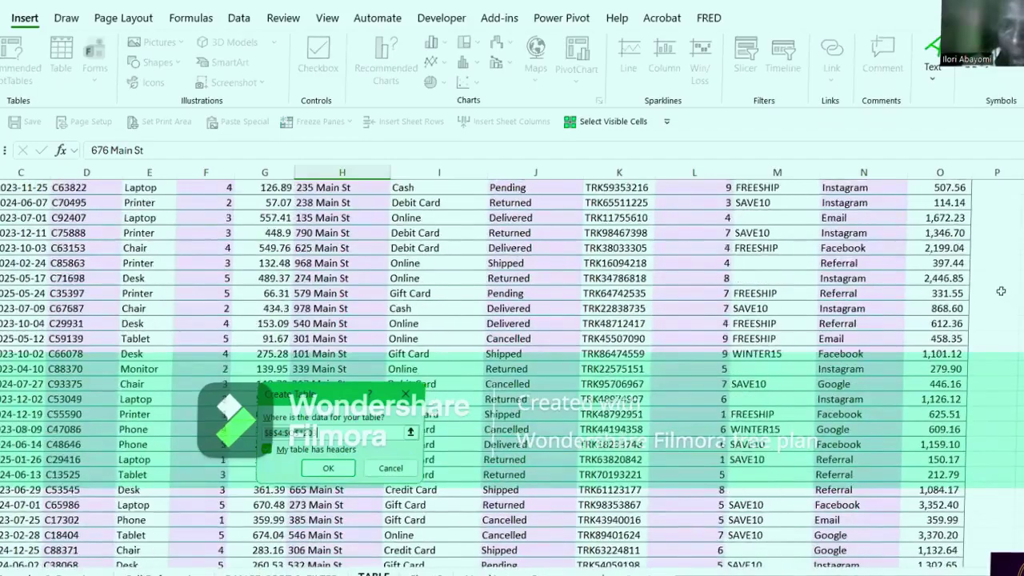
{"action": "scroll", "coordinate": [764, 308], "scroll_direction": "down", "scroll_amount": 1}
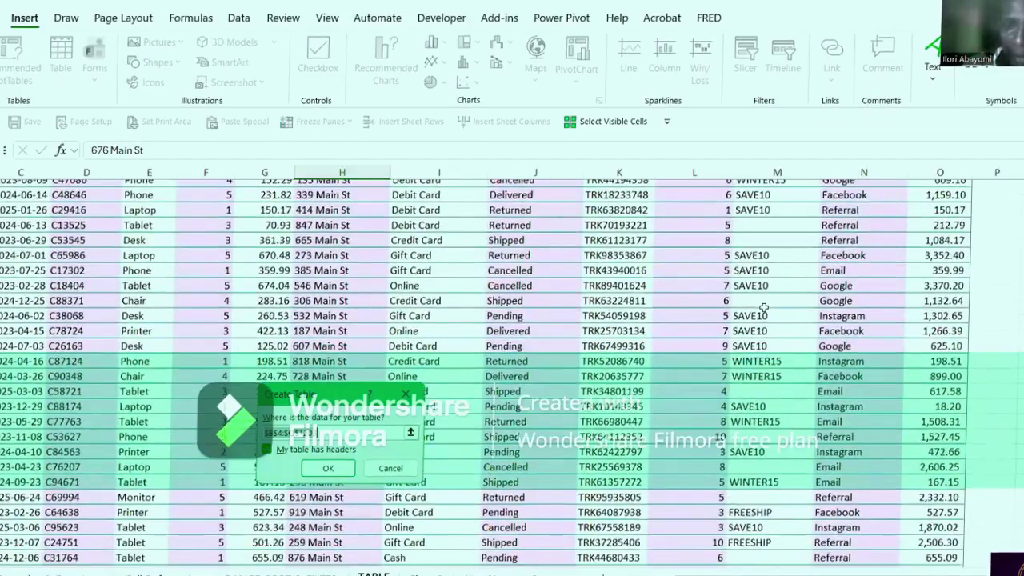
{"action": "scroll", "coordinate": [764, 308], "scroll_direction": "down", "scroll_amount": 5}
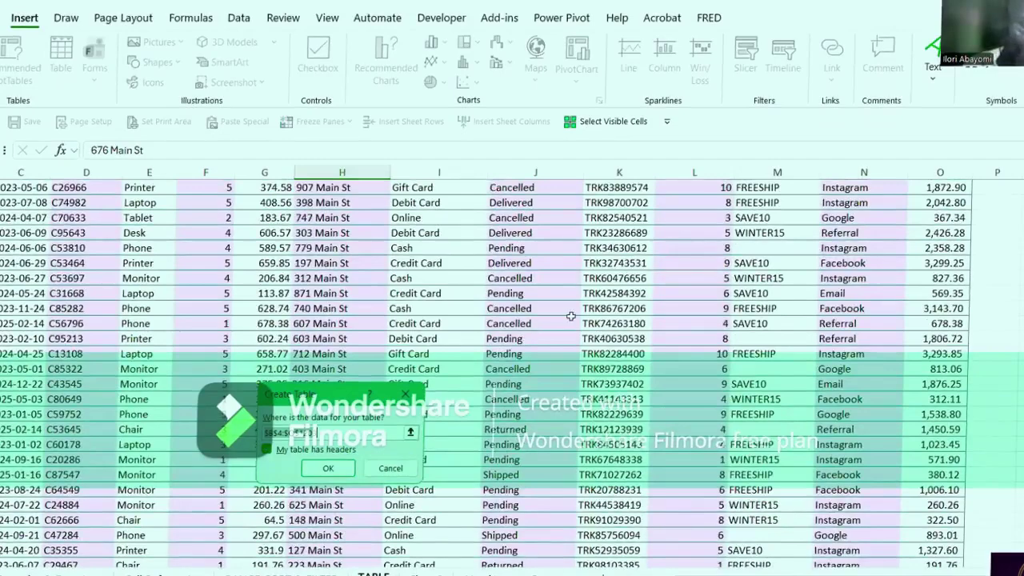
{"action": "scroll", "coordinate": [936, 340], "scroll_direction": "down", "scroll_amount": 7}
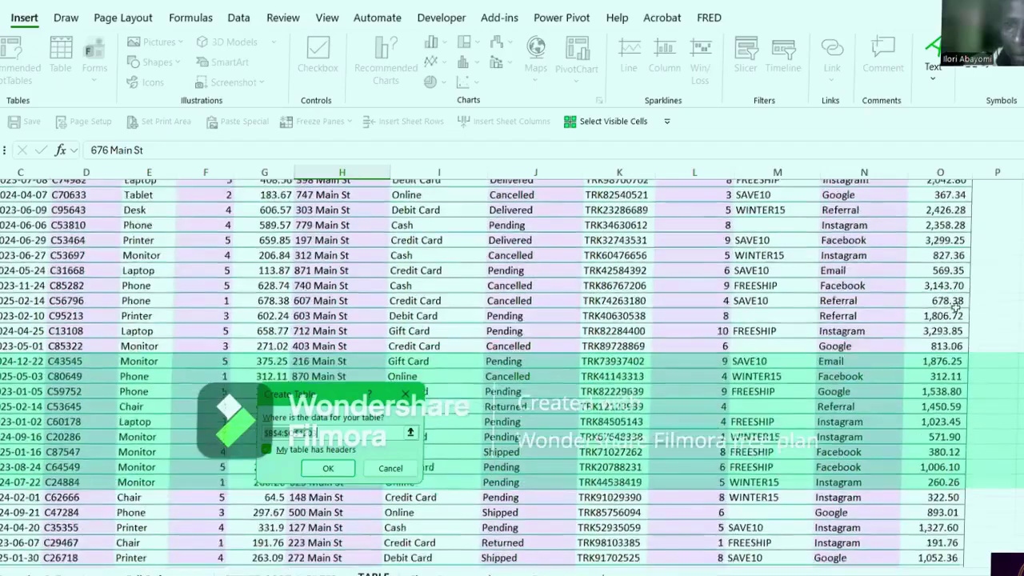
{"action": "scroll", "coordinate": [993, 338], "scroll_direction": "down", "scroll_amount": 10}
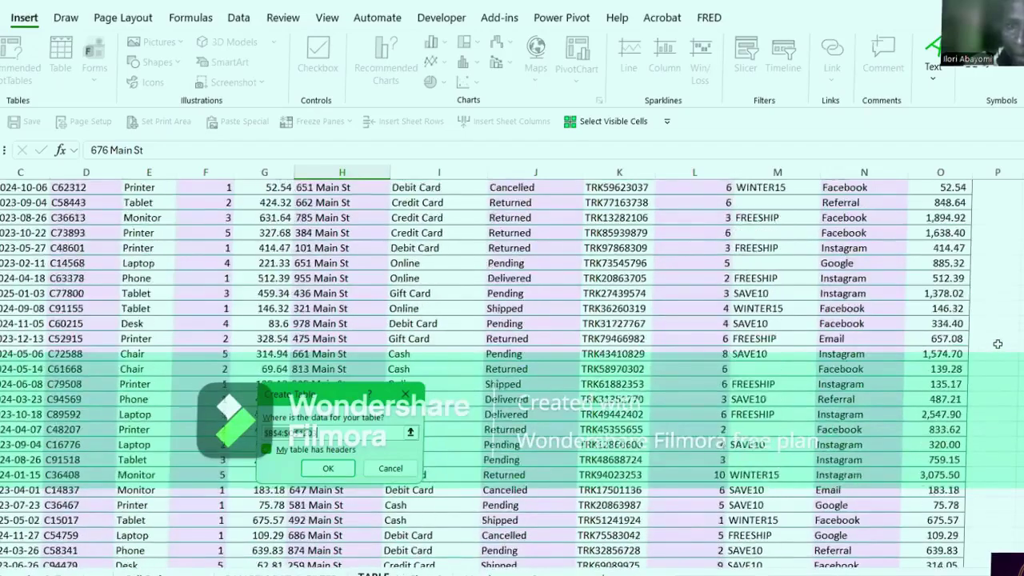
{"action": "scroll", "coordinate": [1000, 339], "scroll_direction": "down", "scroll_amount": 5}
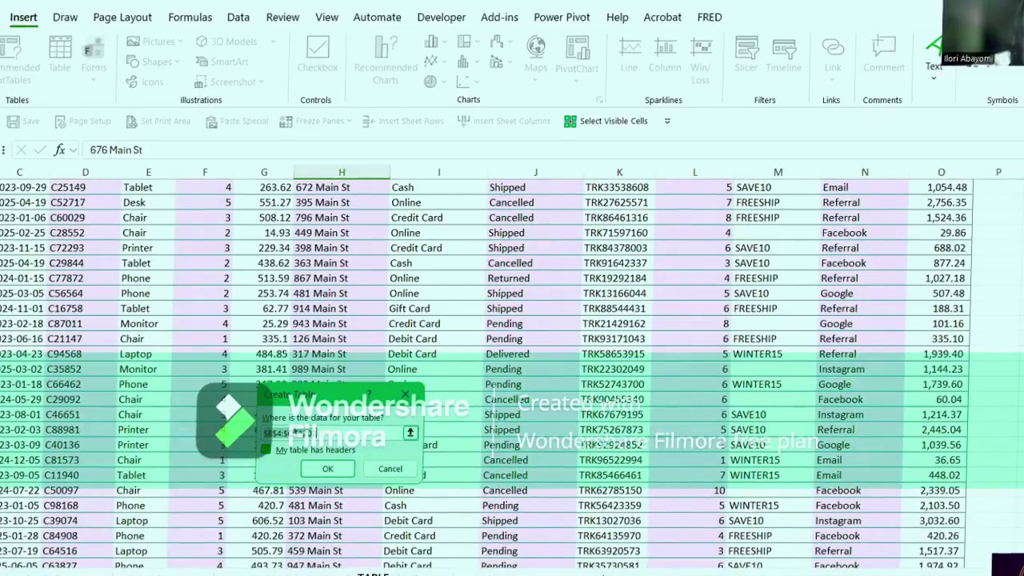
Create the table from the proposed range, keeping the first row as headers.
{"action": "left_click", "coordinate": [295, 432]}
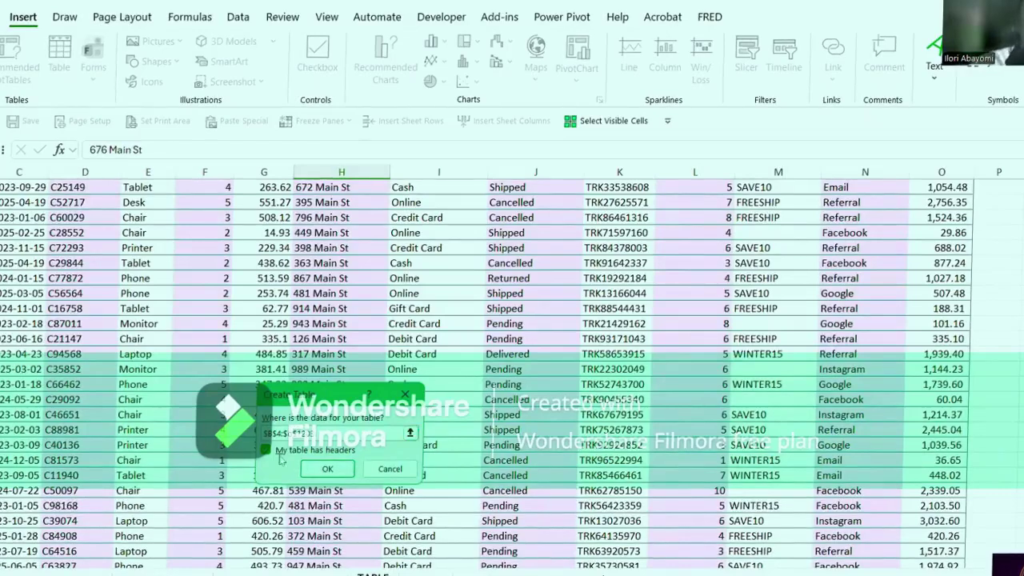
{"action": "left_click", "coordinate": [326, 469]}
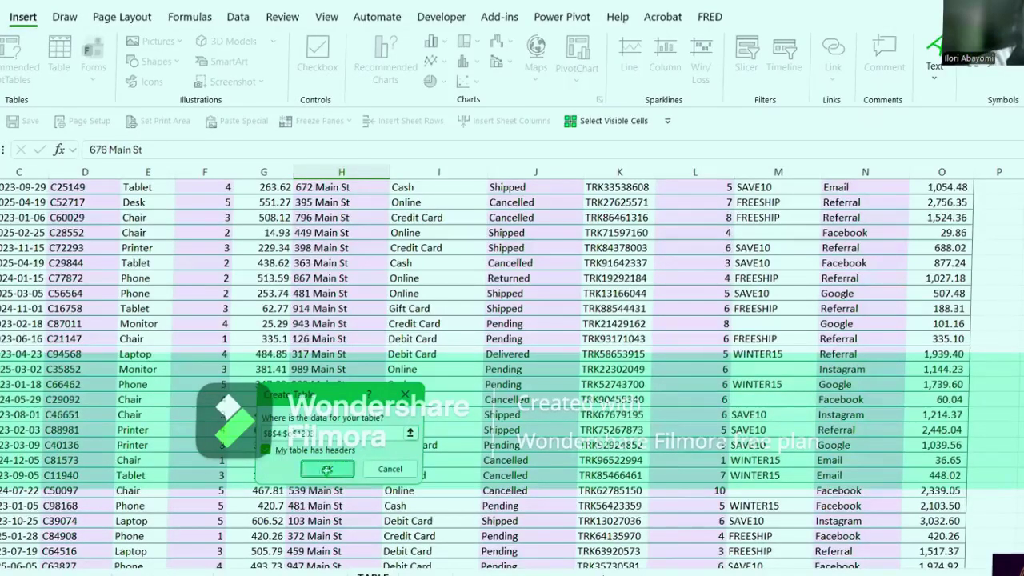
Examine the new table's banded rows, filter-enabled headers and available design options from several of its cells.
{"action": "scroll", "coordinate": [350, 410], "scroll_direction": "up", "scroll_amount": 7}
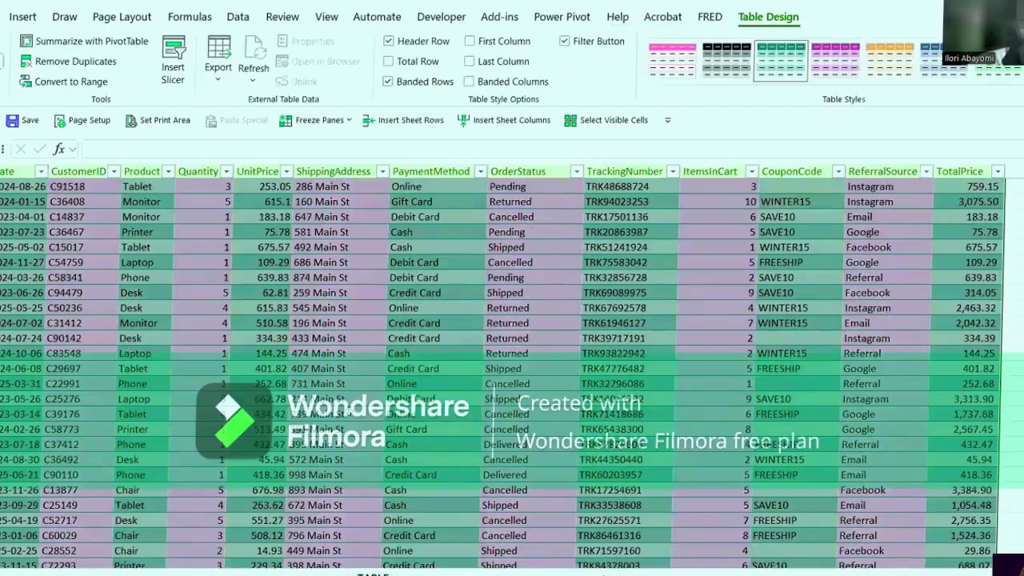
{"action": "left_click", "coordinate": [367, 355]}
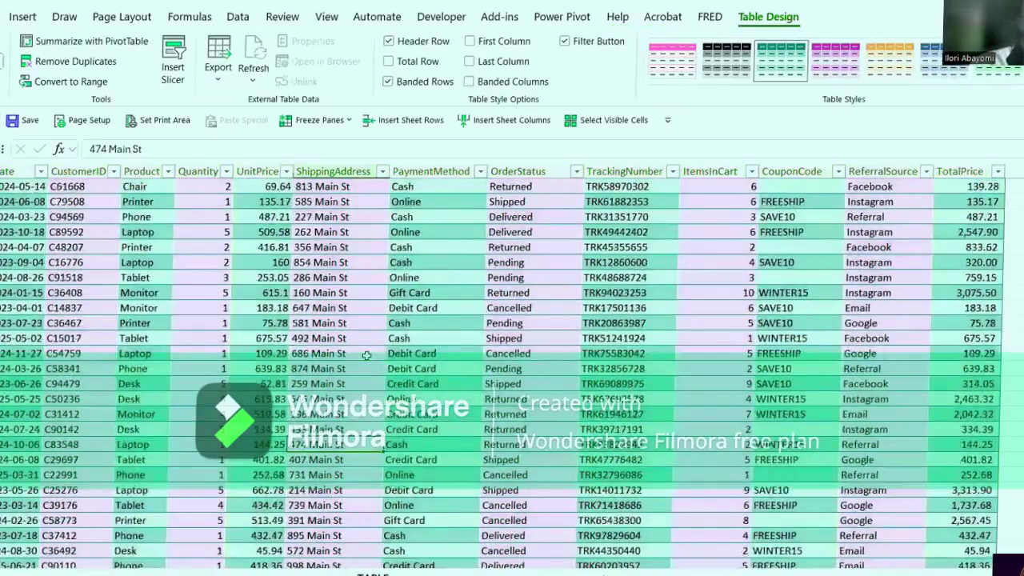
{"action": "scroll", "coordinate": [367, 355], "scroll_direction": "up", "scroll_amount": 4}
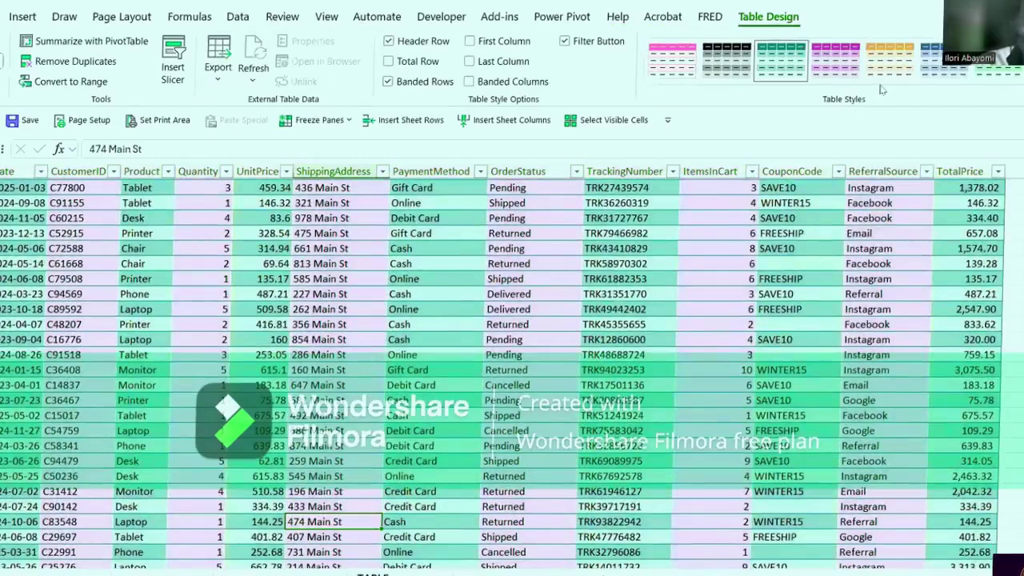
{"action": "scroll", "coordinate": [760, 8], "scroll_direction": "up", "scroll_amount": 2}
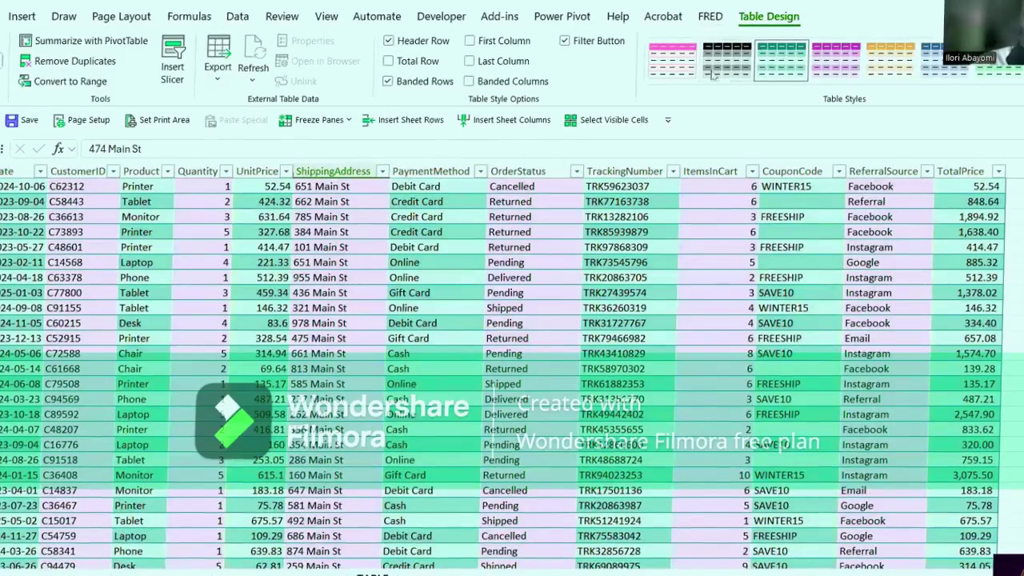
{"action": "left_click", "coordinate": [376, 417]}
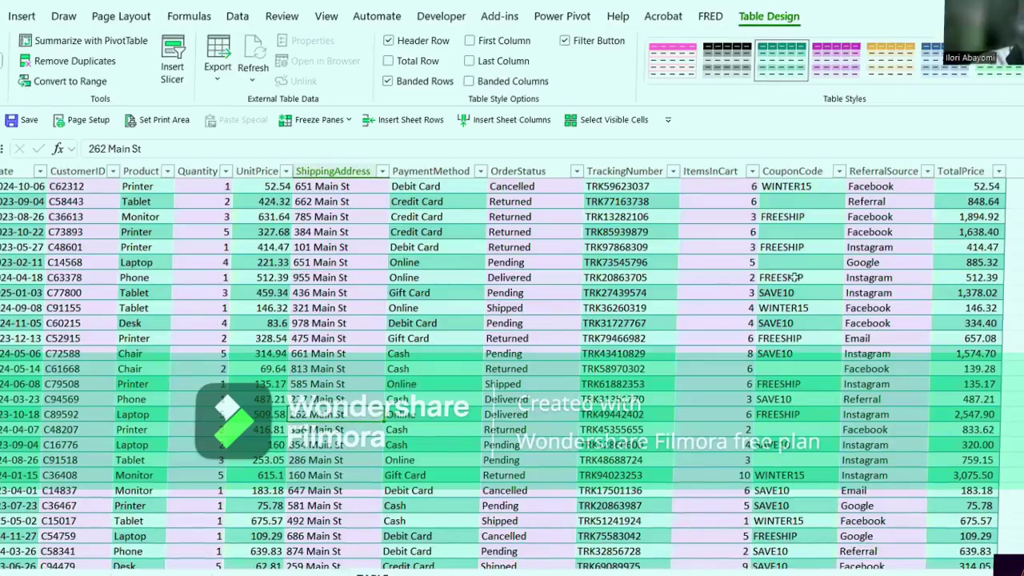
{"action": "left_click", "coordinate": [270, 340]}
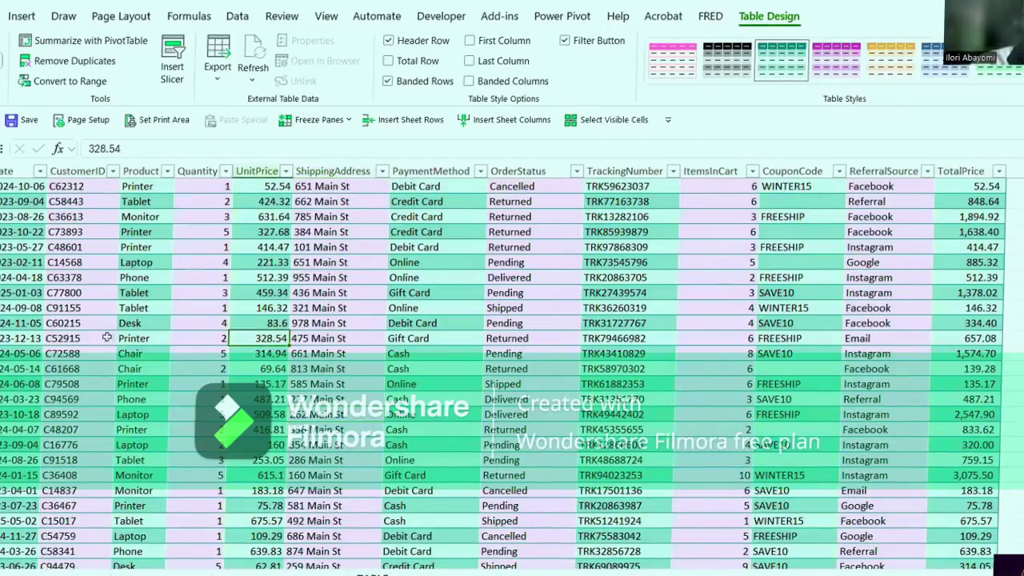
{"action": "left_click", "coordinate": [80, 320]}
{"action": "left_click", "coordinate": [64, 398]}
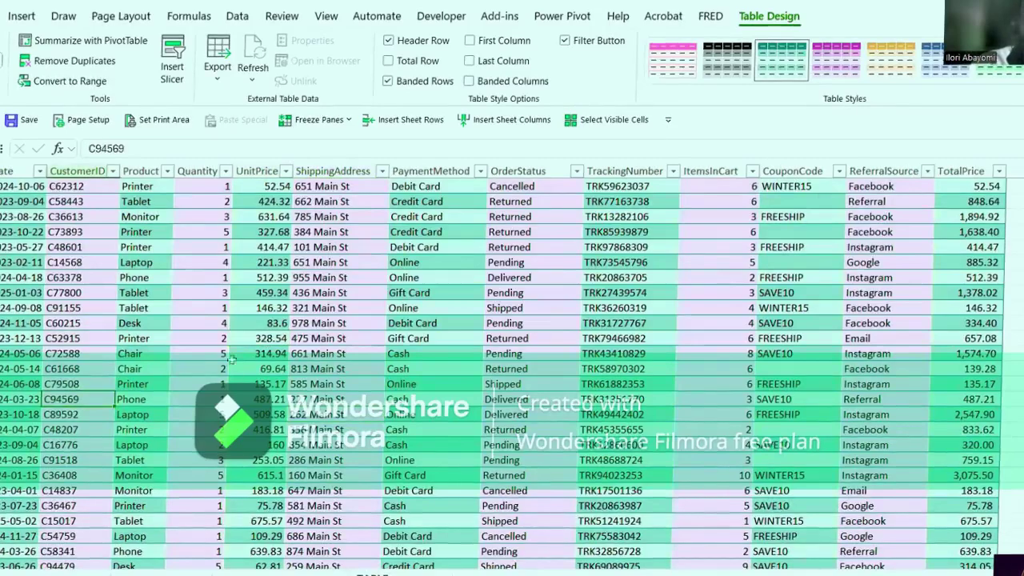
{"action": "left_click", "coordinate": [125, 443]}
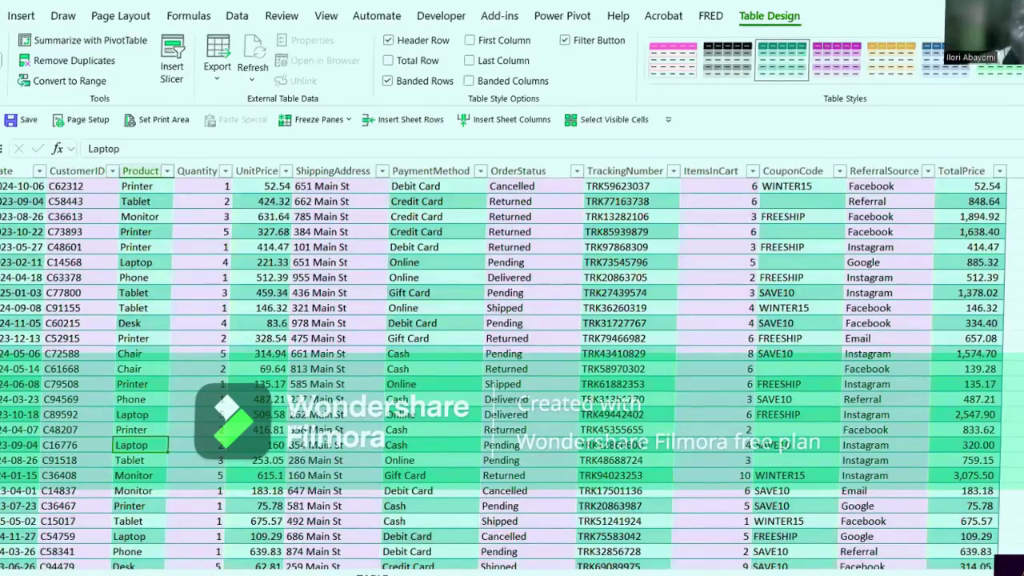
Try a light table style with a pink header and one with a black header on the order table.
{"action": "left_click", "coordinate": [1019, 80]}
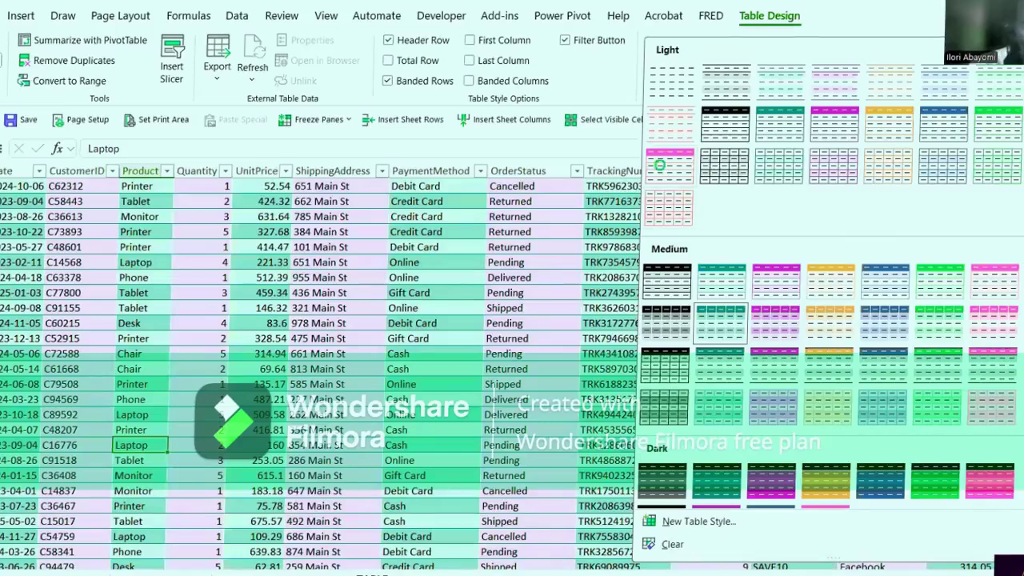
{"action": "left_click", "coordinate": [657, 164]}
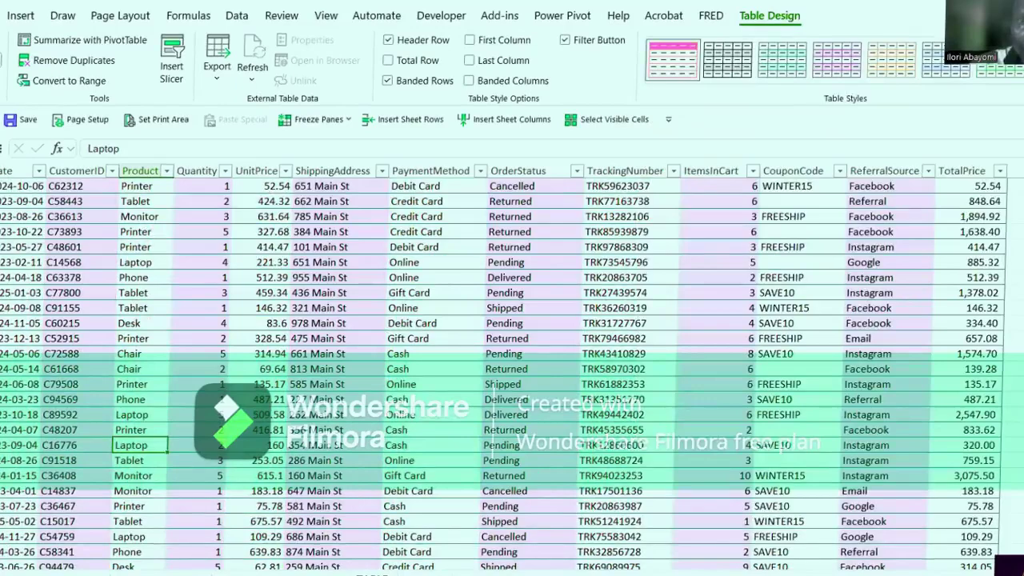
{"action": "left_click", "coordinate": [1022, 78]}
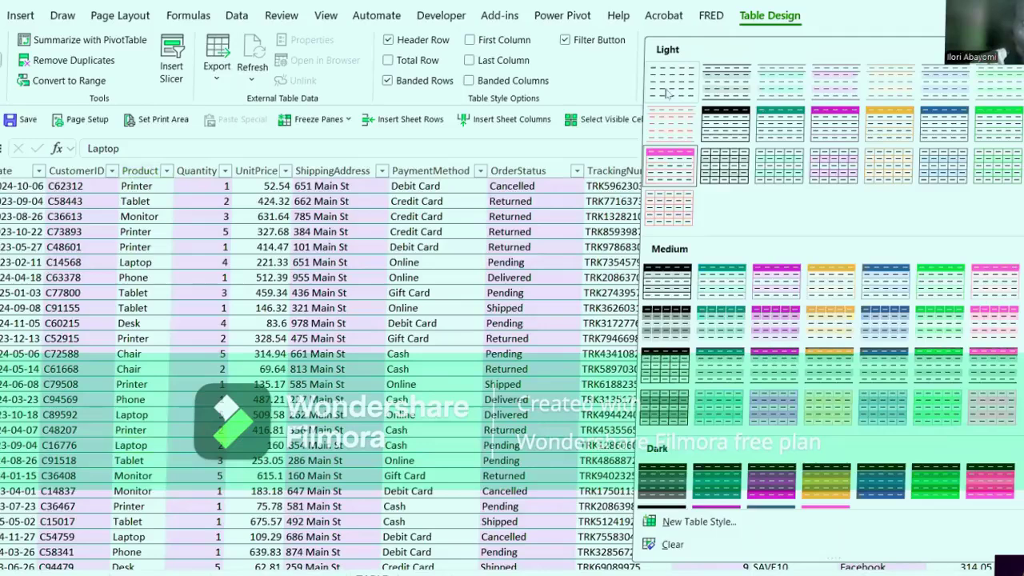
{"action": "left_click", "coordinate": [725, 130]}
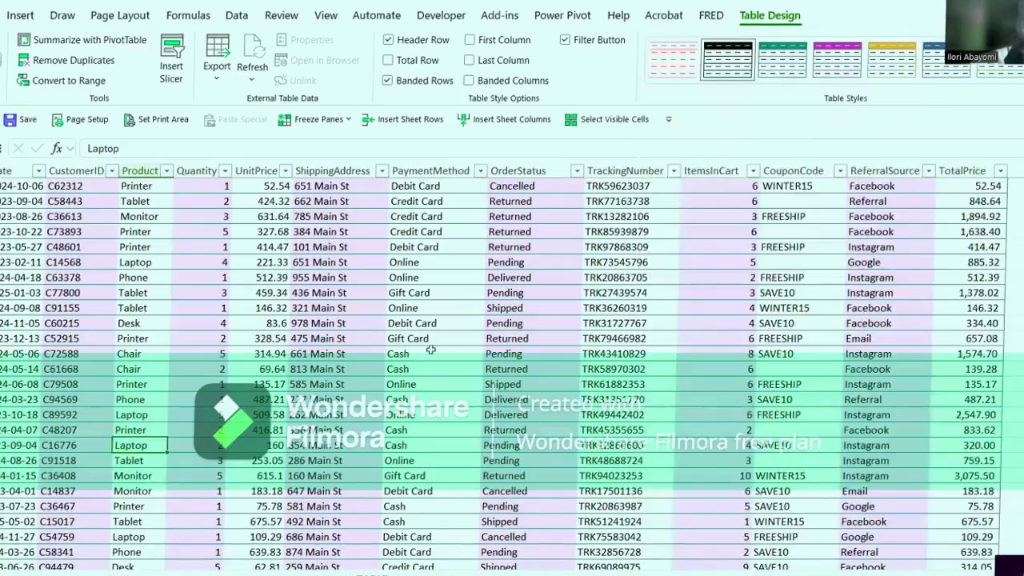
{"action": "left_click", "coordinate": [431, 350]}
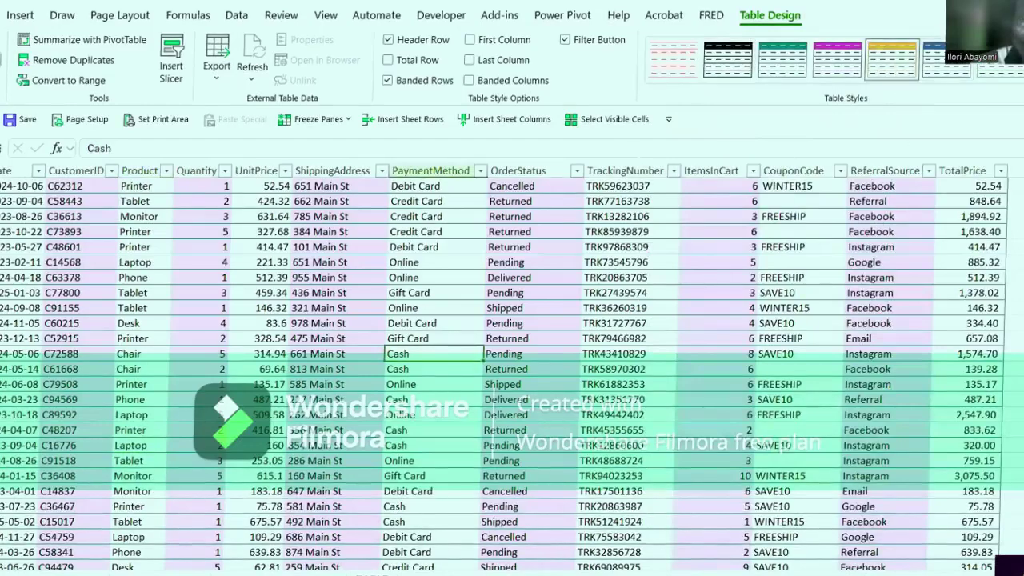
Apply the plain, uncoloured style that comes first among the Light table styles to the order table.
{"action": "left_click", "coordinate": [670, 90]}
{"action": "left_click", "coordinate": [345, 338]}
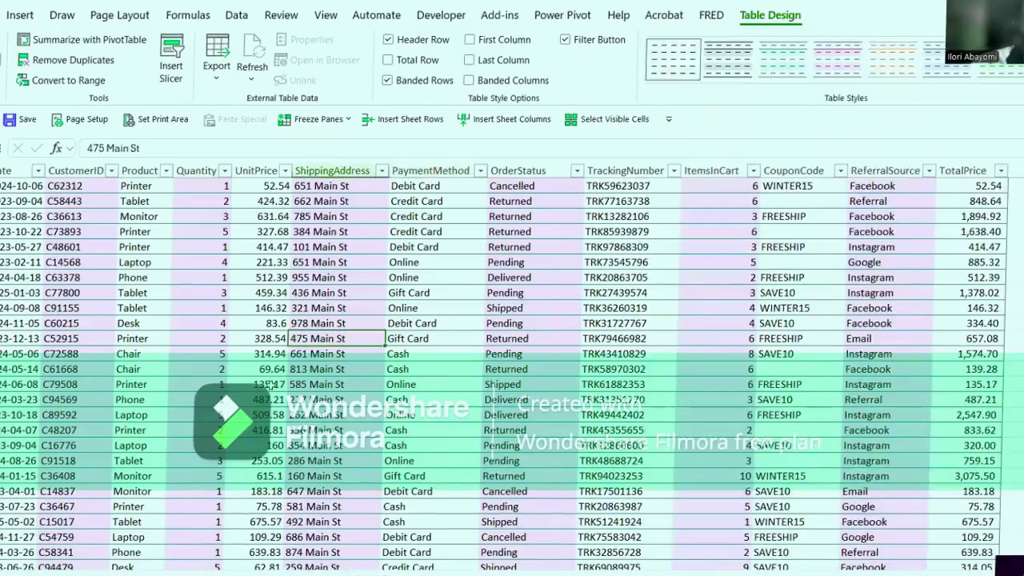
{"action": "scroll", "coordinate": [270, 384], "scroll_direction": "down", "scroll_amount": 12}
{"action": "scroll", "coordinate": [270, 385], "scroll_direction": "up", "scroll_amount": 3}
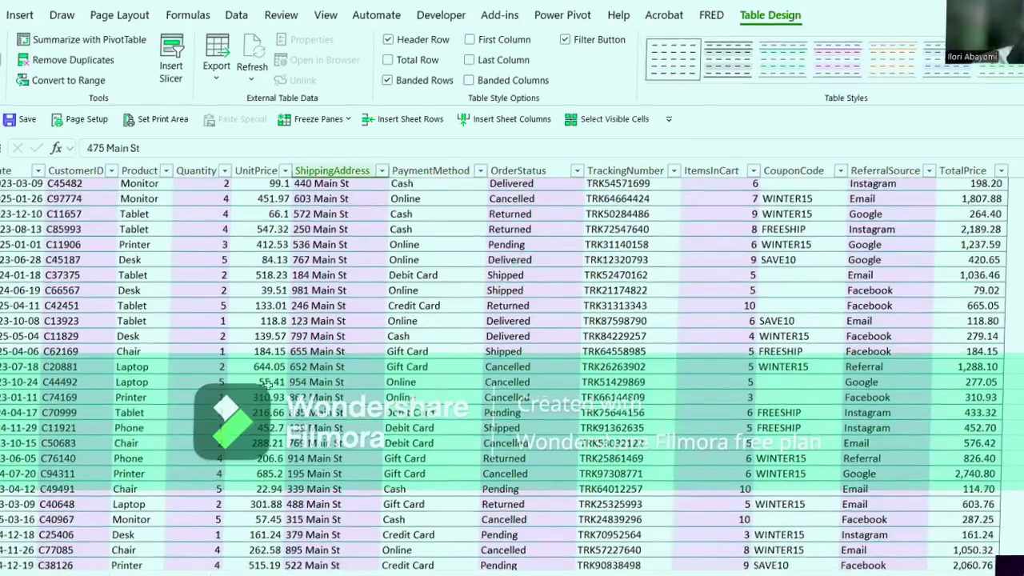
Compare the column headings and table design options with a cell inside the table selected and with an empty cell outside it.
{"action": "left_click", "coordinate": [268, 385]}
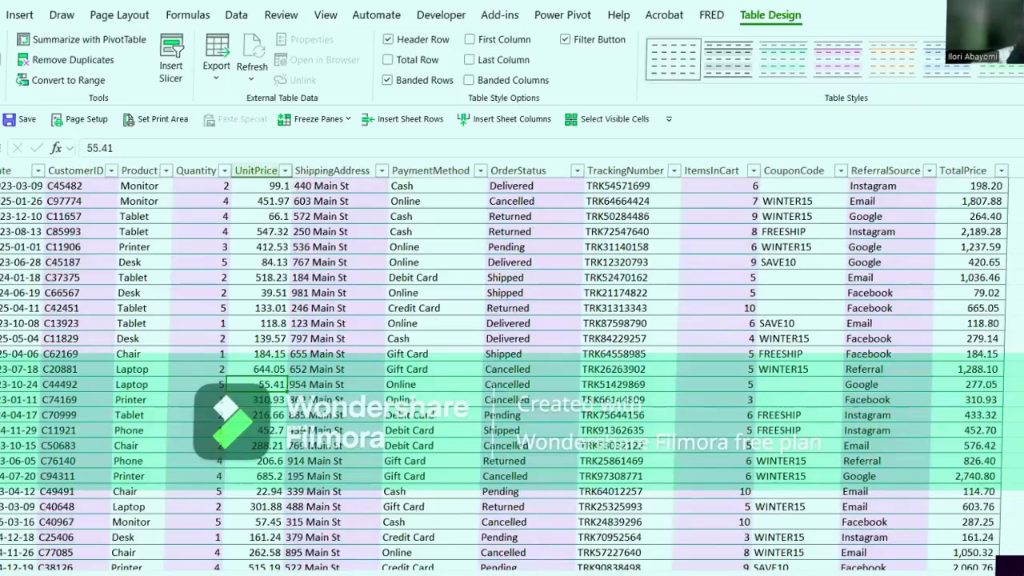
{"action": "left_click", "coordinate": [0, 14]}
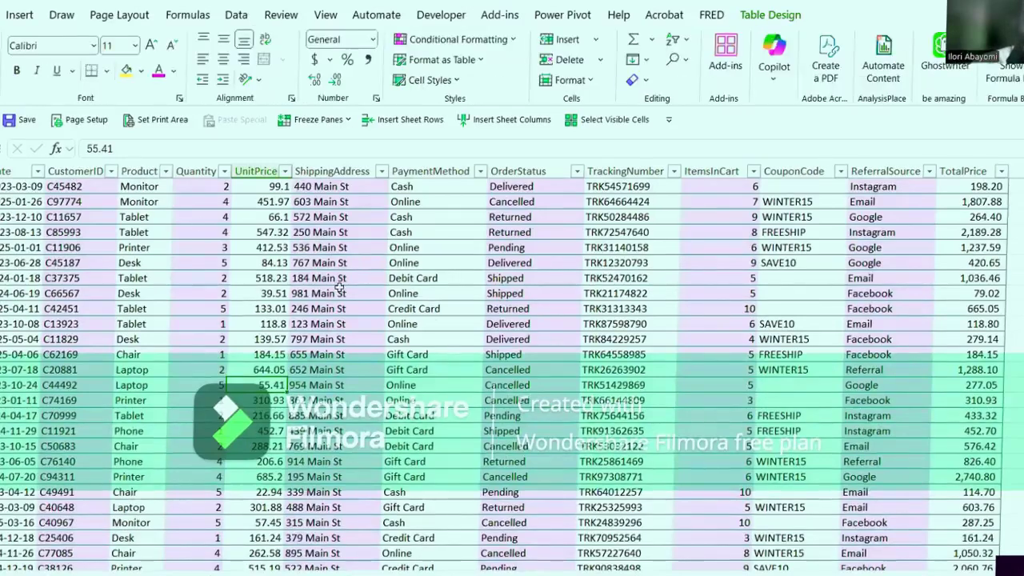
{"action": "left_click", "coordinate": [340, 291]}
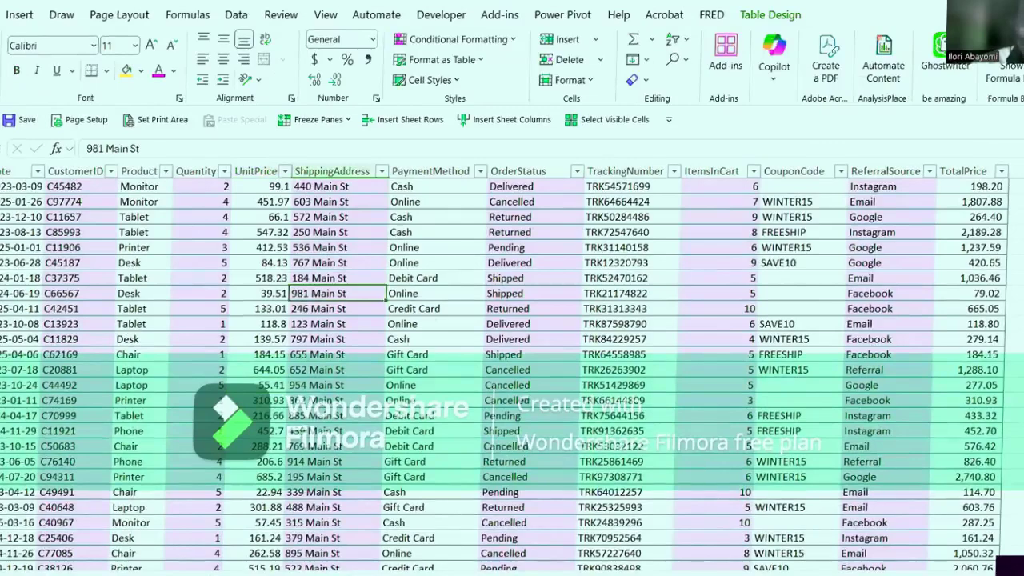
{"action": "left_click", "coordinate": [1019, 293]}
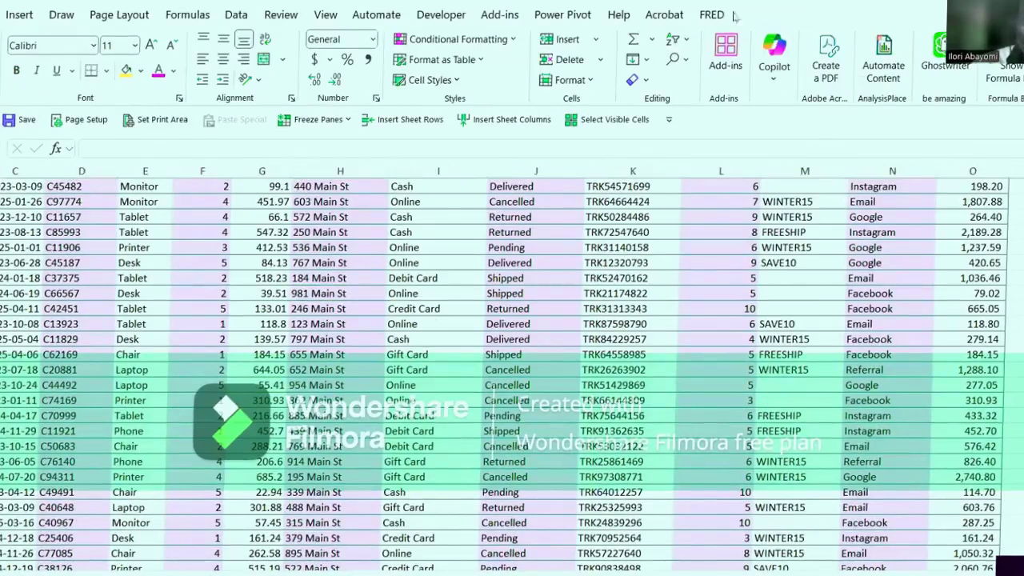
Examine the column headings and table design availability from cells in the ItemsInCart, OrderStatus, PaymentMethod and ShippingAddress columns.
{"action": "left_click", "coordinate": [737, 374]}
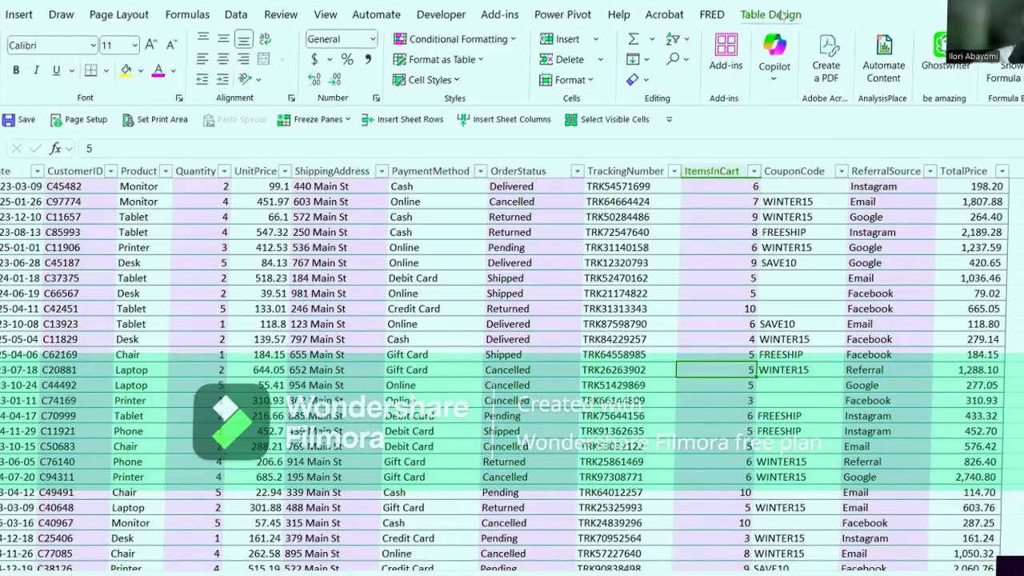
{"action": "left_click", "coordinate": [514, 397]}
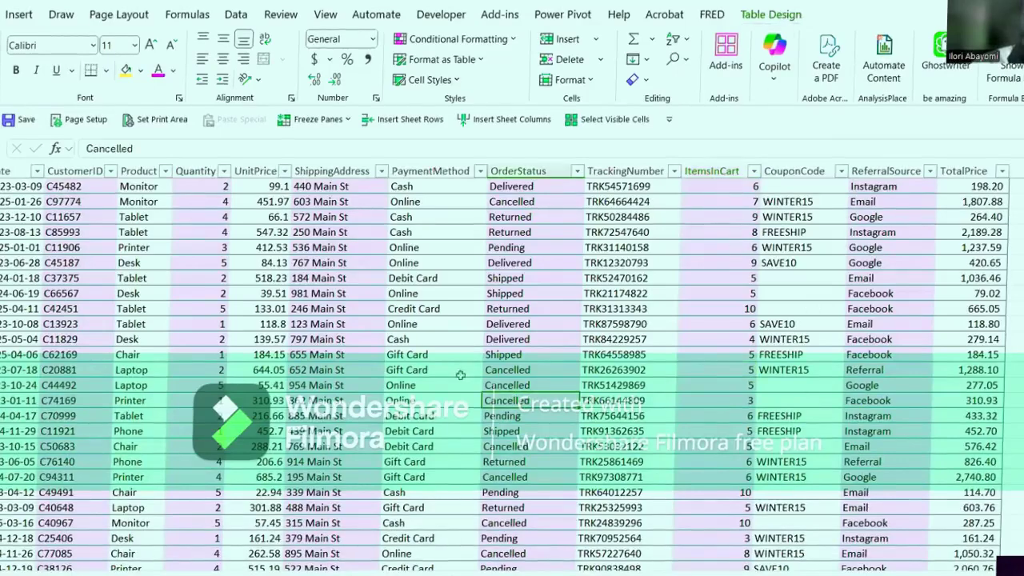
{"action": "left_click", "coordinate": [405, 396]}
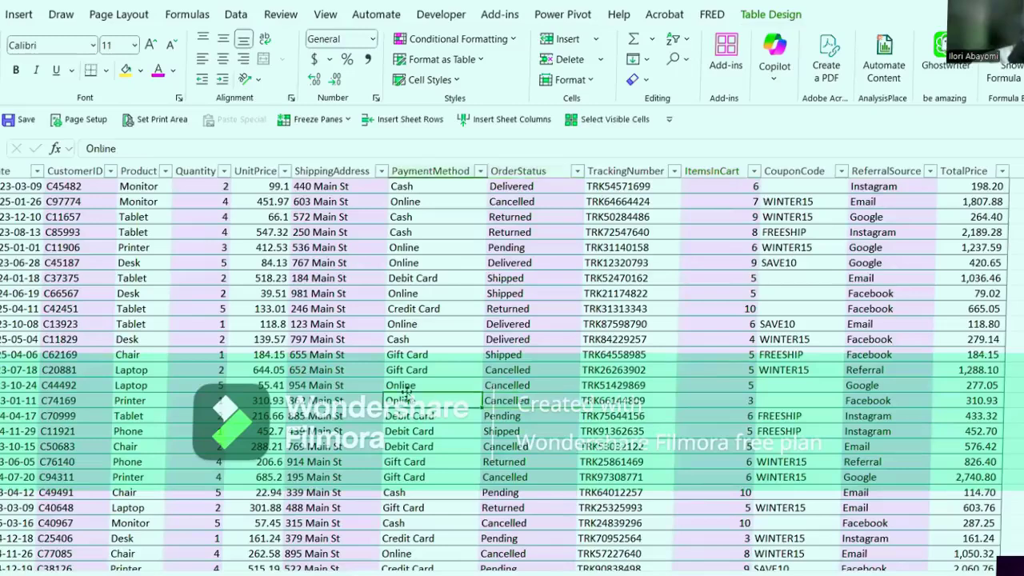
{"action": "left_click", "coordinate": [314, 372]}
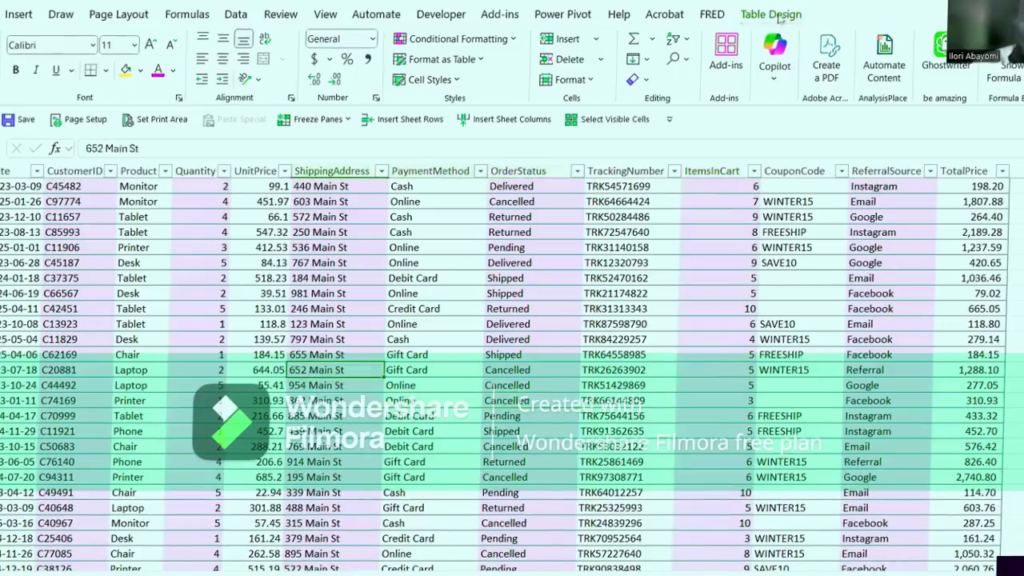
{"action": "key", "text": "Right"}
{"action": "key", "text": "Down"}
{"action": "key", "text": "Down"}
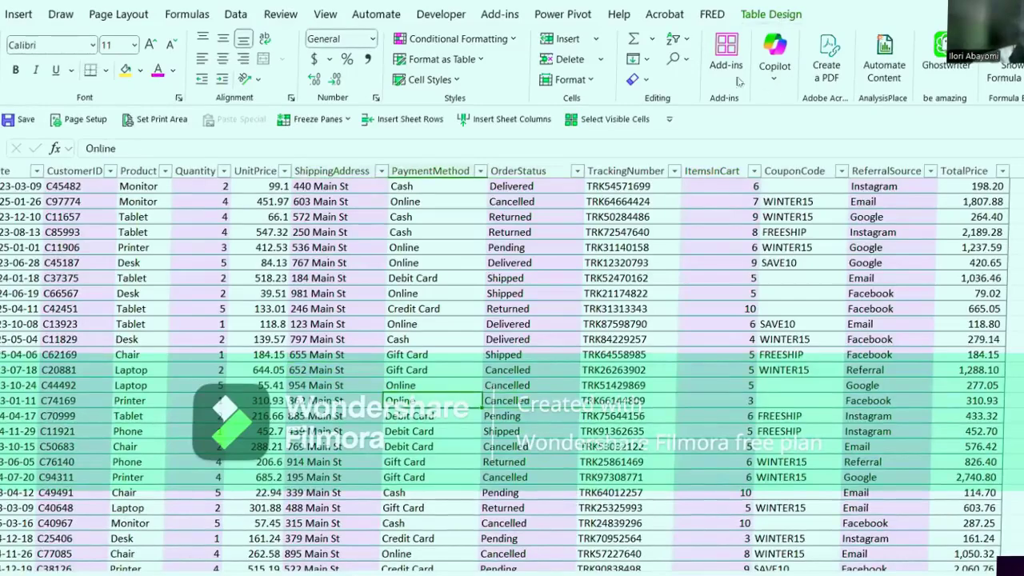
{"action": "left_click", "coordinate": [391, 352]}
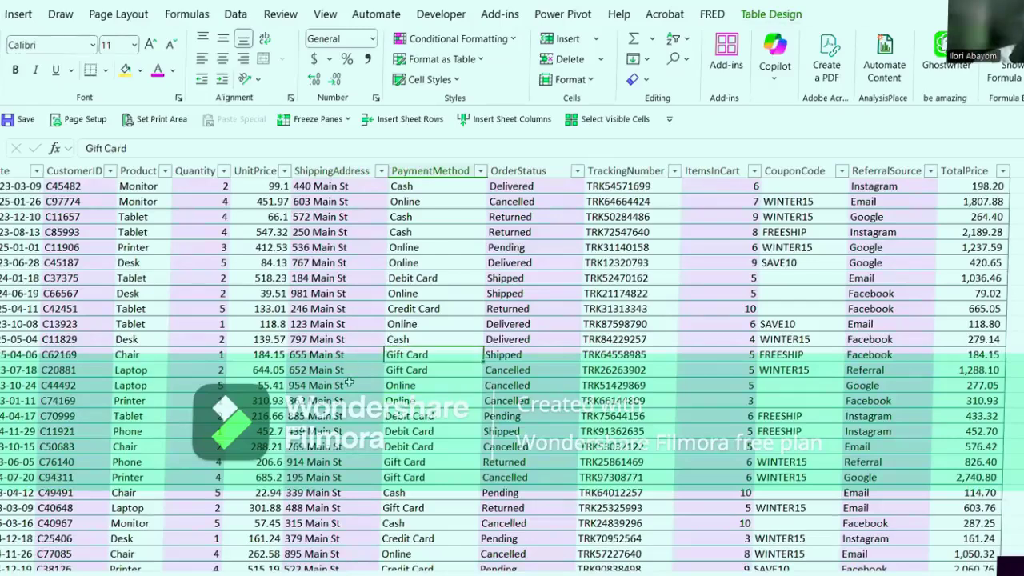
{"action": "left_click", "coordinate": [350, 383]}
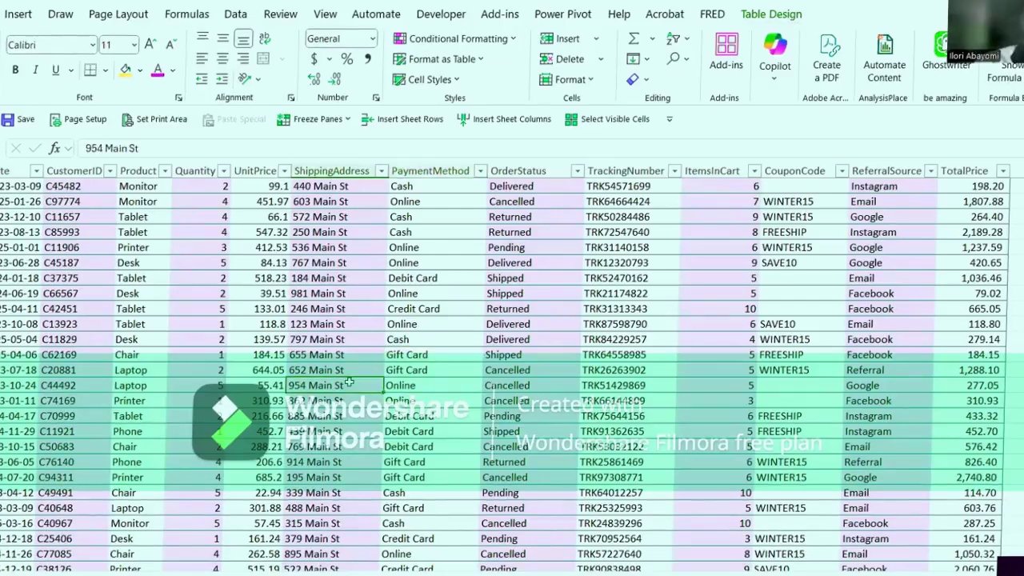
{"action": "left_click", "coordinate": [415, 354]}
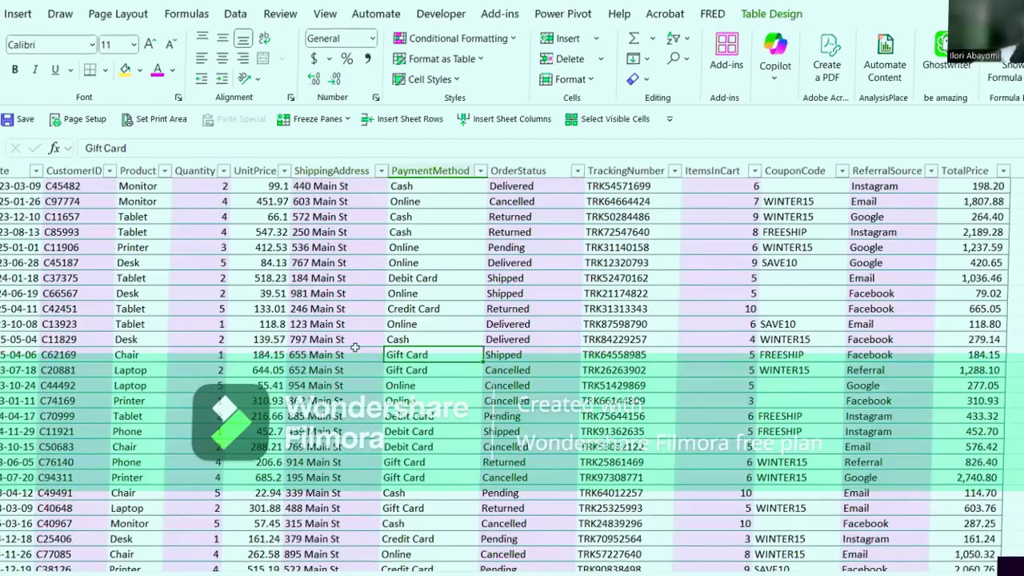
Check the column headings while moving down through the order rows, and return to the ShippingAddress heading.
{"action": "scroll", "coordinate": [355, 346], "scroll_direction": "down", "scroll_amount": 3}
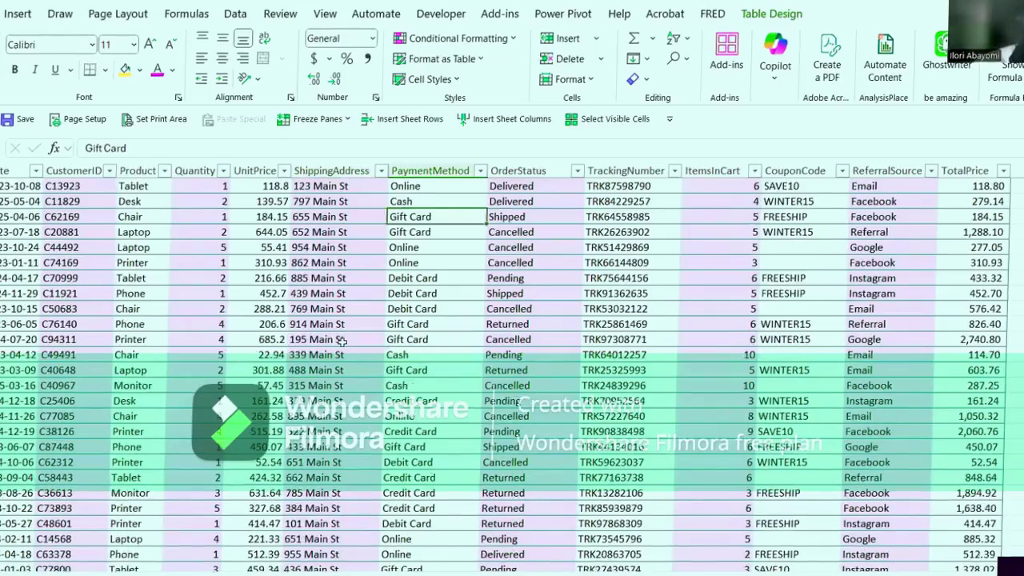
{"action": "scroll", "coordinate": [341, 342], "scroll_direction": "down", "scroll_amount": 3}
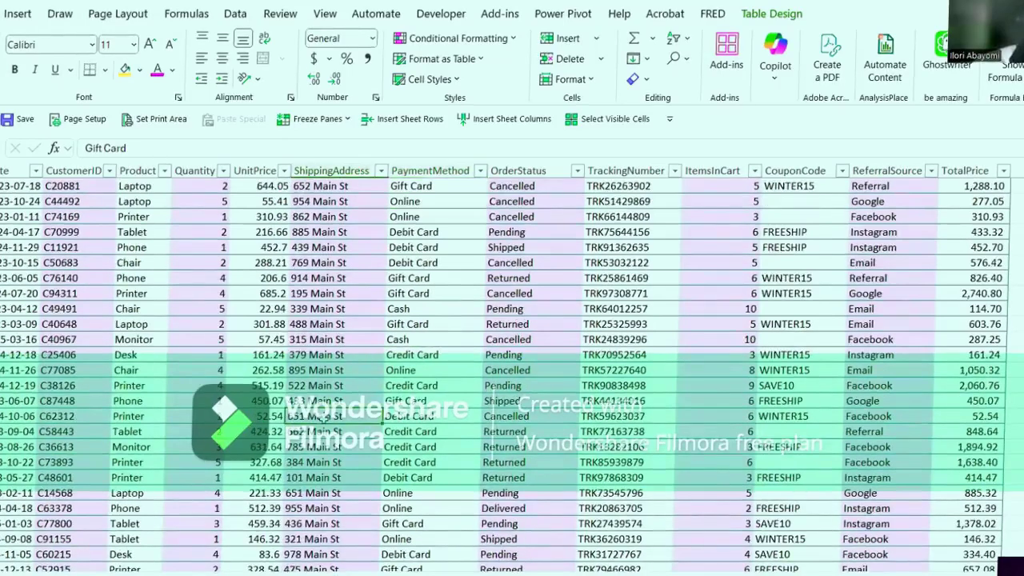
{"action": "left_click", "coordinate": [319, 416]}
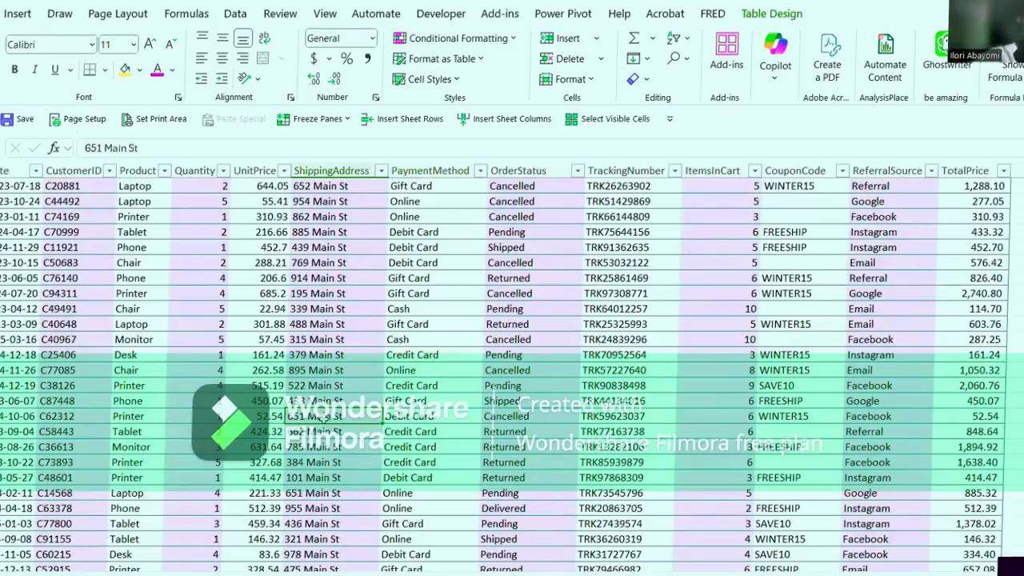
{"action": "key", "text": "Page_Down"}
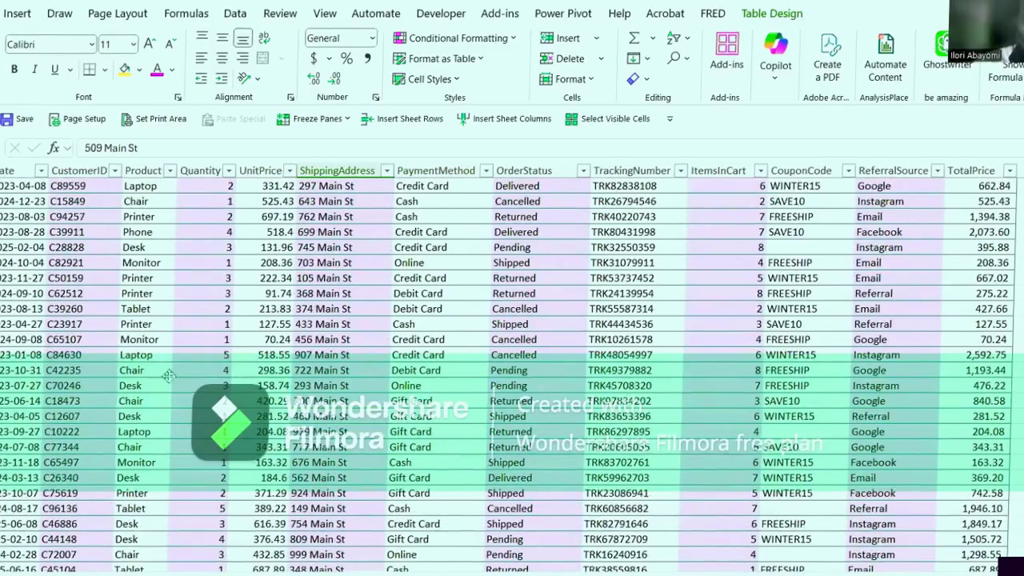
{"action": "key", "text": "ctrl+Up"}
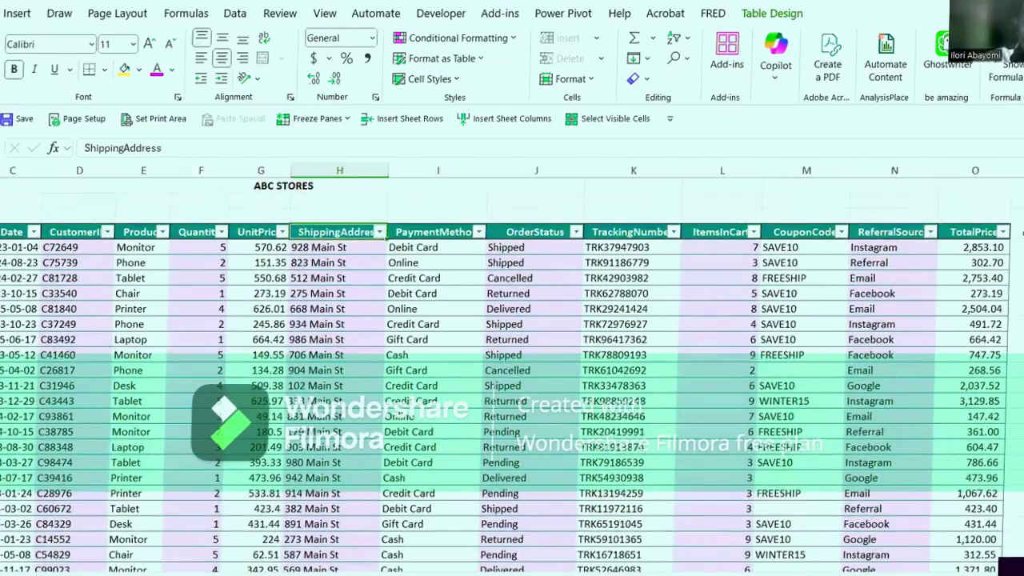
Try the text "qwetg" as a new heading in the empty cell beside TotalPrice, and clear it again.
{"action": "left_click", "coordinate": [1022, 232]}
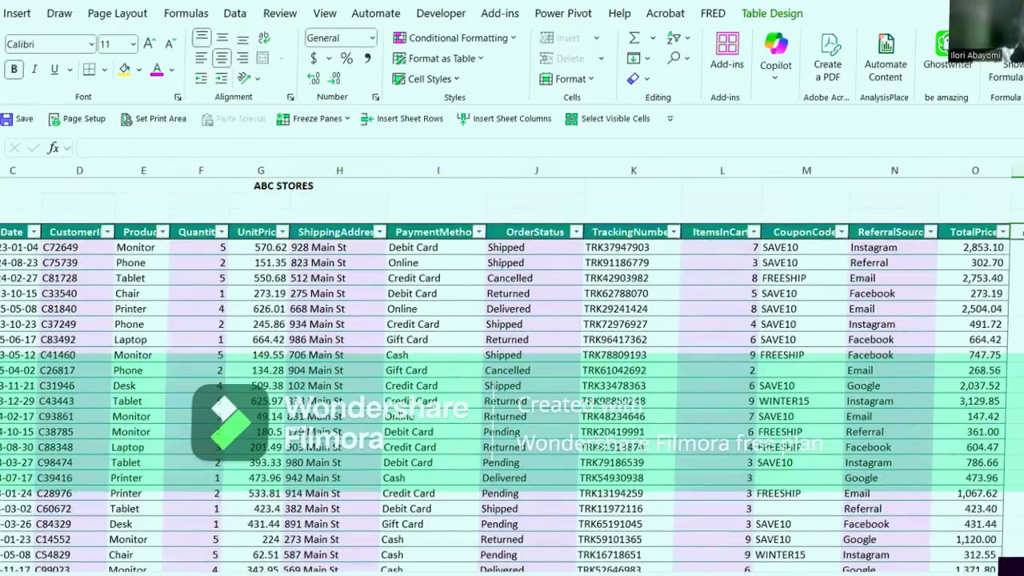
{"action": "type", "text": "qw"}
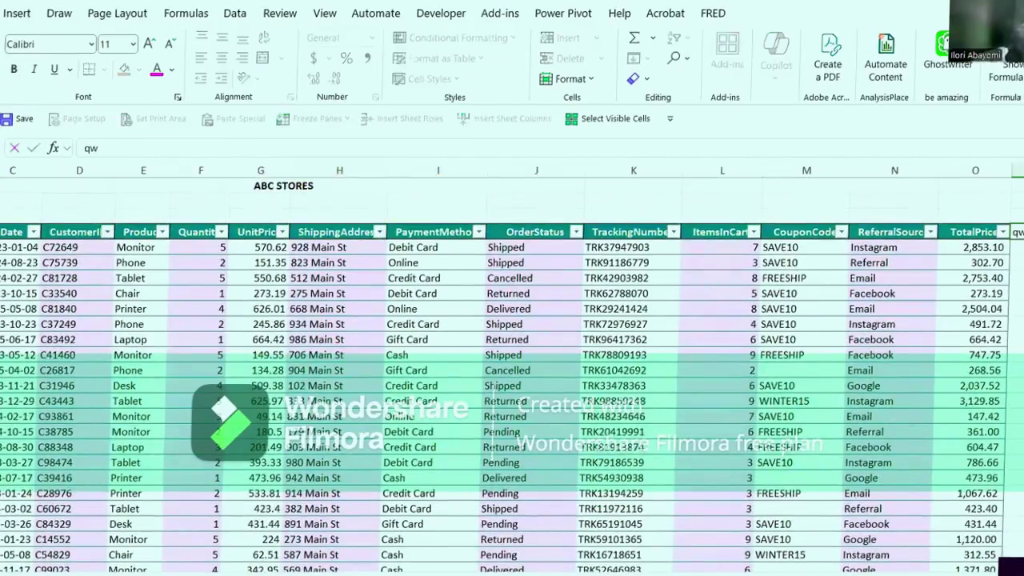
{"action": "key", "text": "Return"}
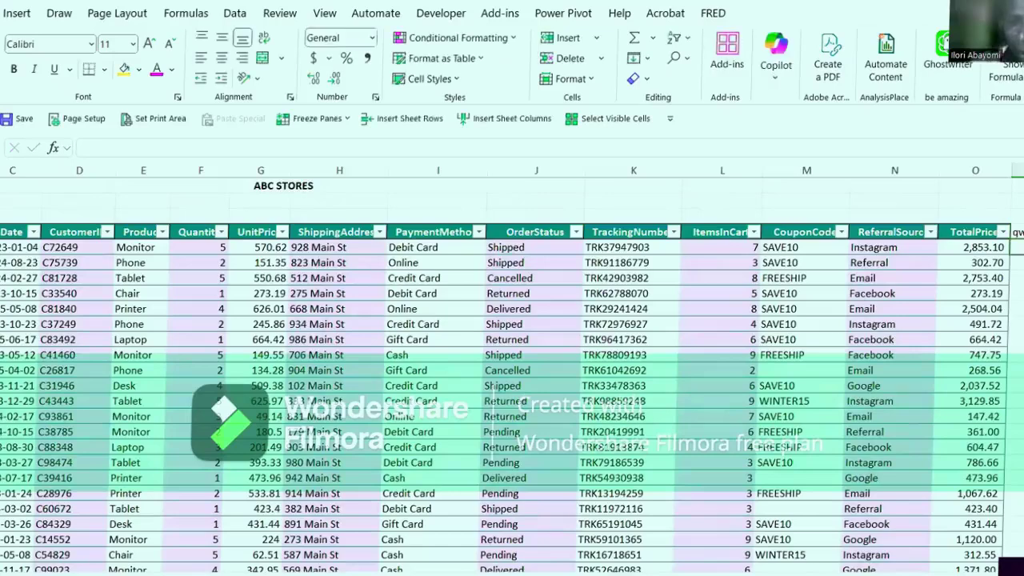
{"action": "left_click", "coordinate": [1018, 232]}
{"action": "left_click", "coordinate": [992, 231]}
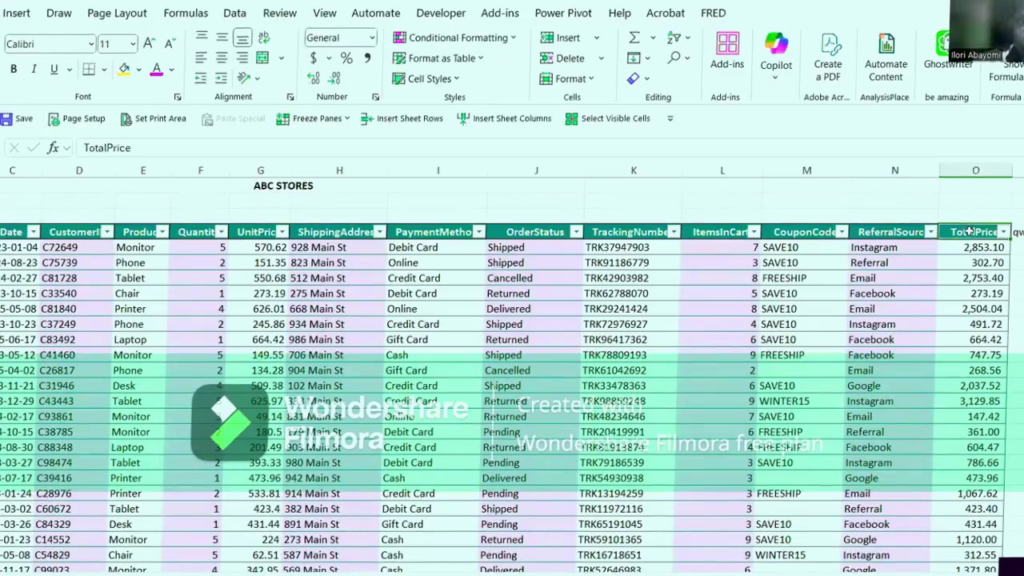
{"action": "left_click", "coordinate": [1016, 247]}
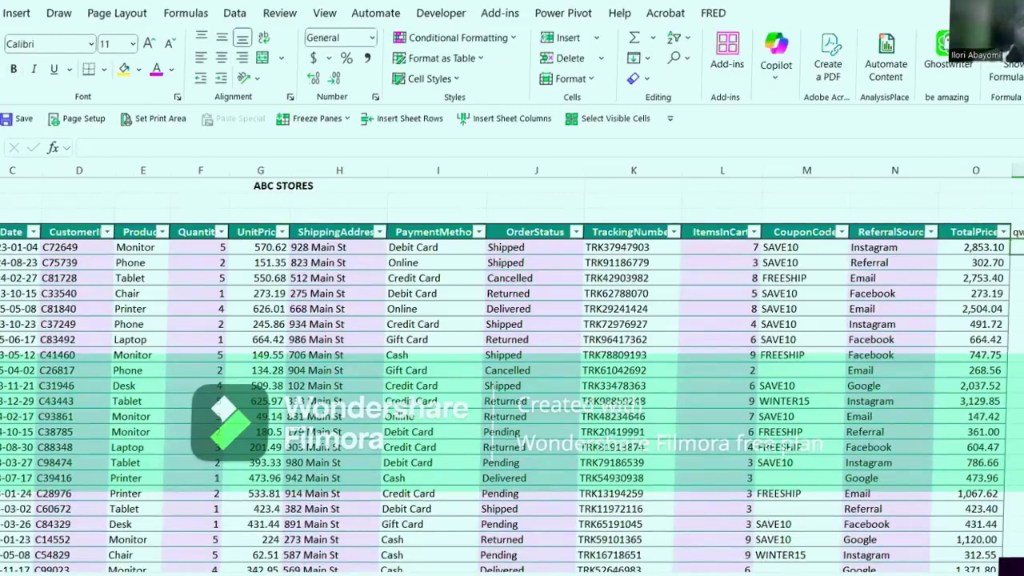
{"action": "left_click", "coordinate": [836, 251]}
{"action": "left_click", "coordinate": [1017, 233]}
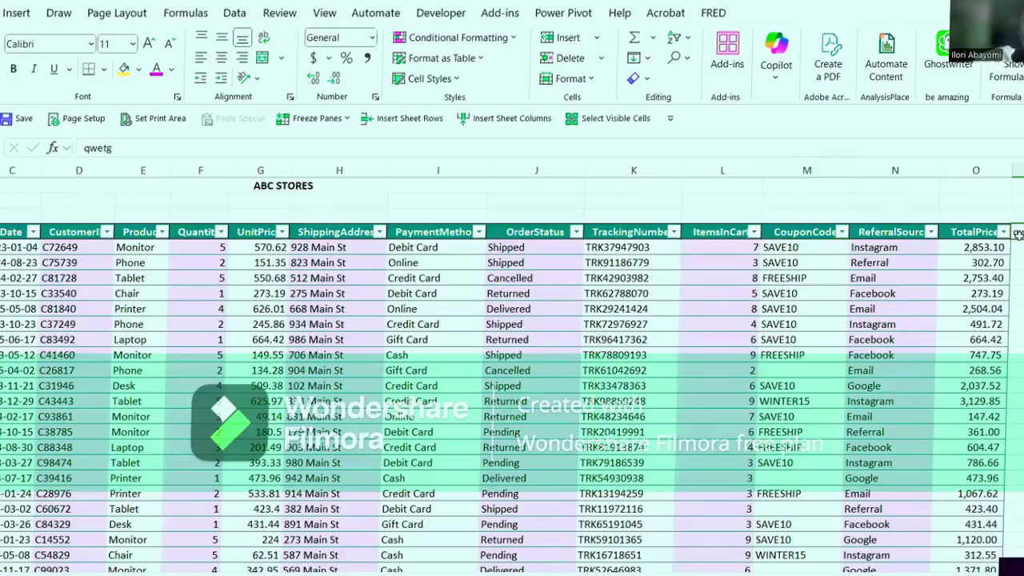
{"action": "key", "text": "Delete"}
Examine the extent of the order table by selecting cells across its ID, date, status, tracking and cart columns.
{"action": "left_click", "coordinate": [681, 352]}
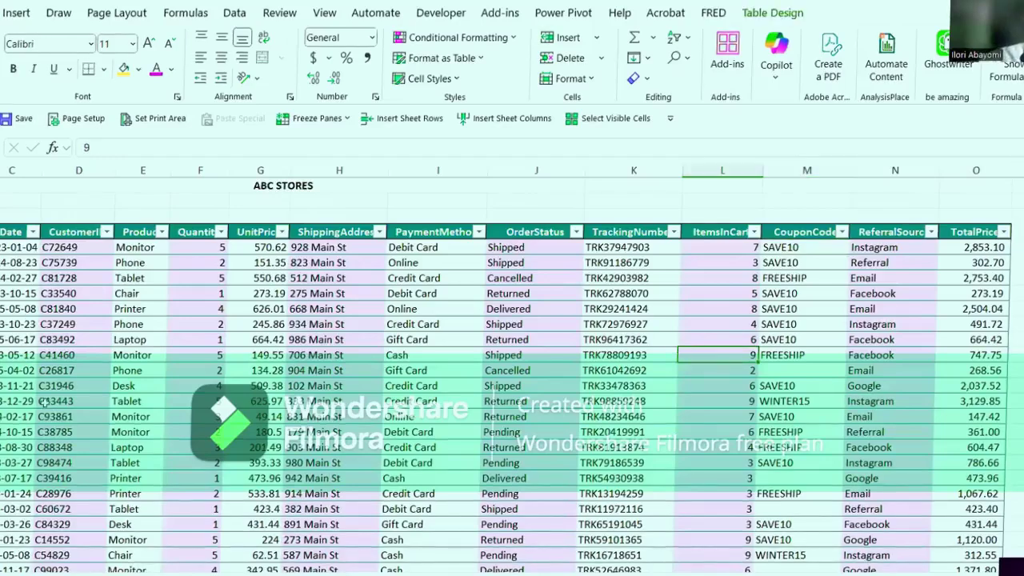
{"action": "left_click", "coordinate": [37, 370]}
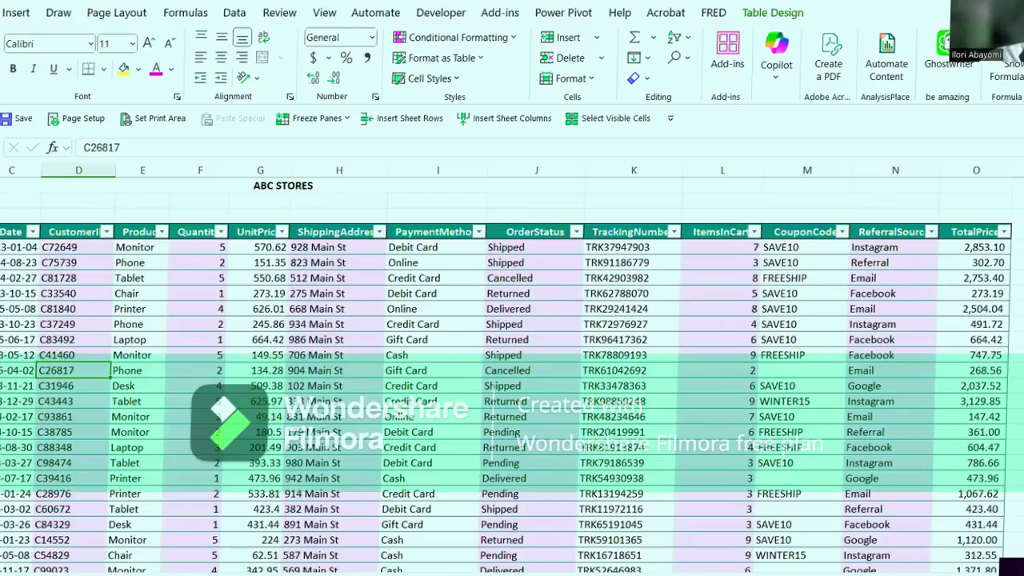
{"action": "left_click", "coordinate": [6, 343]}
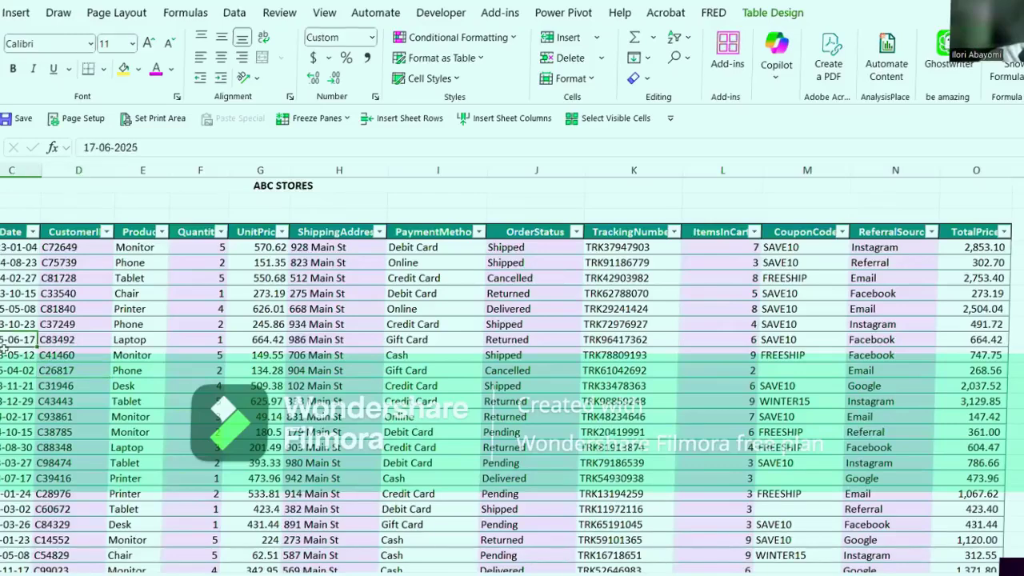
{"action": "left_click", "coordinate": [489, 336]}
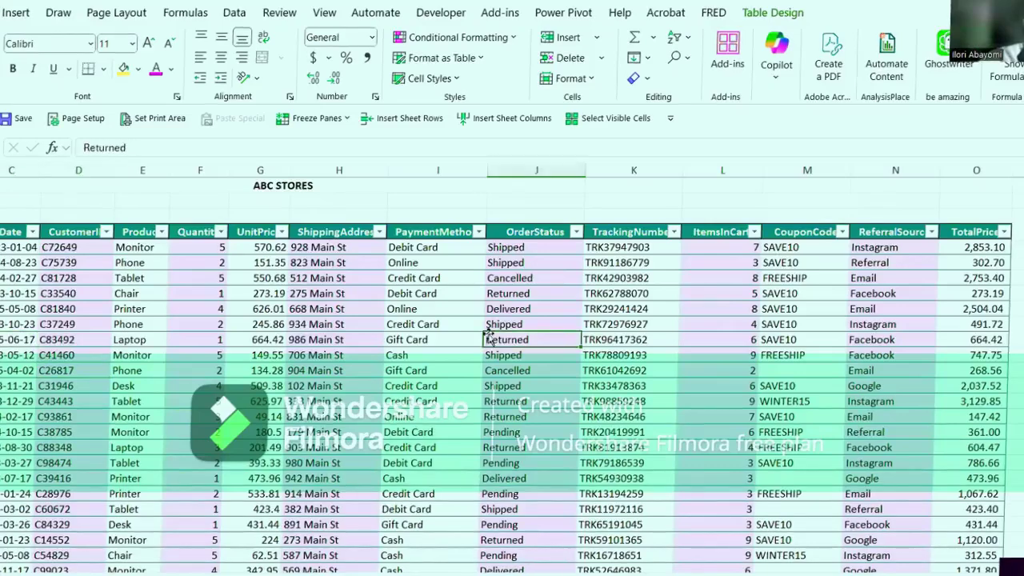
{"action": "left_click", "coordinate": [535, 436]}
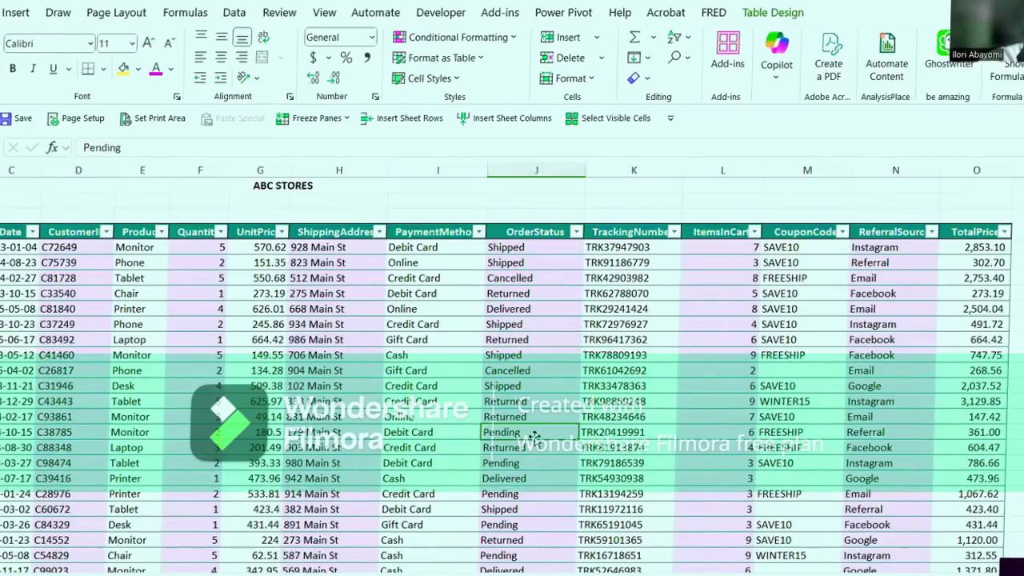
{"action": "left_click", "coordinate": [737, 381]}
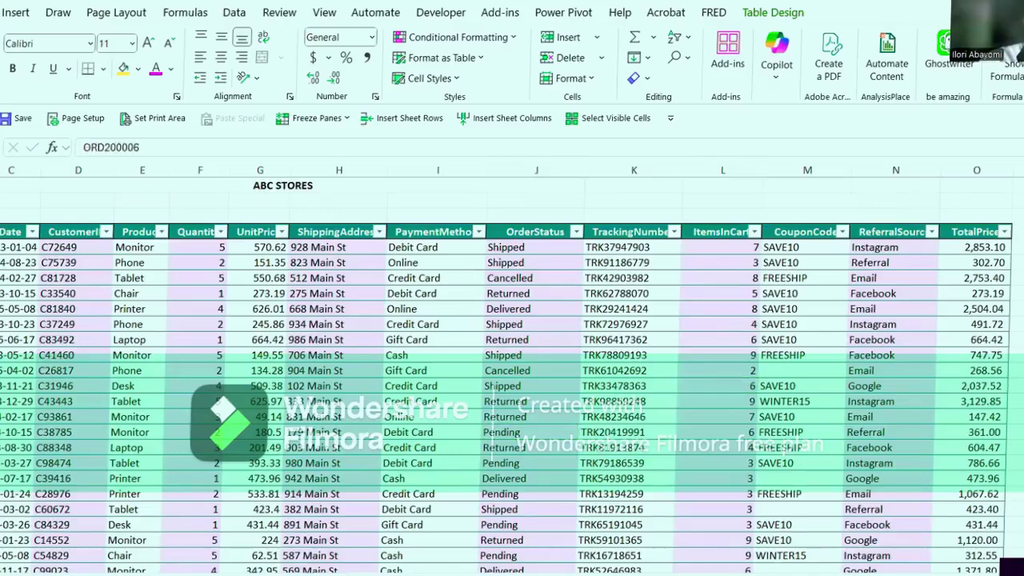
{"action": "left_click", "coordinate": [24, 309]}
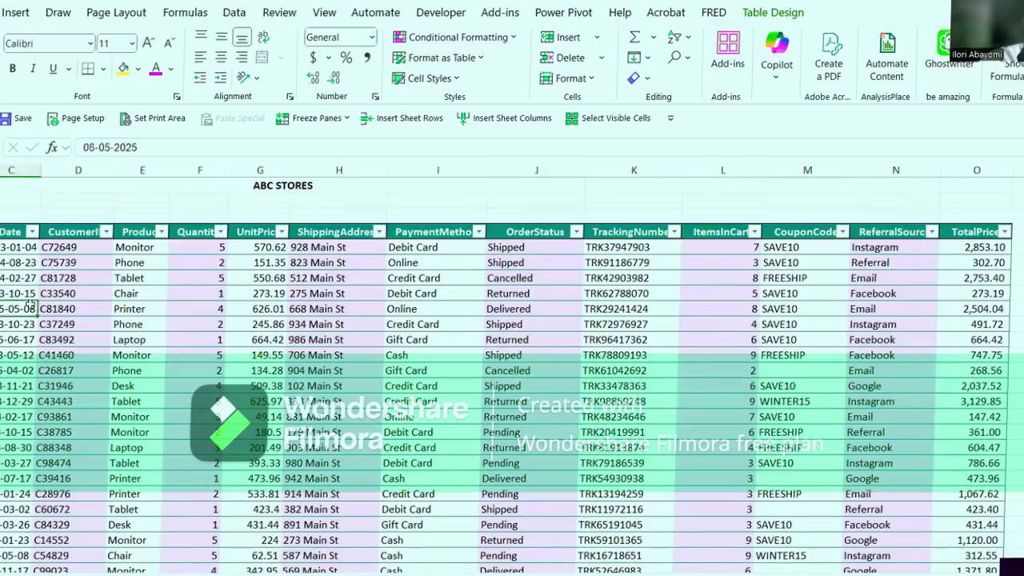
{"action": "left_click", "coordinate": [608, 336]}
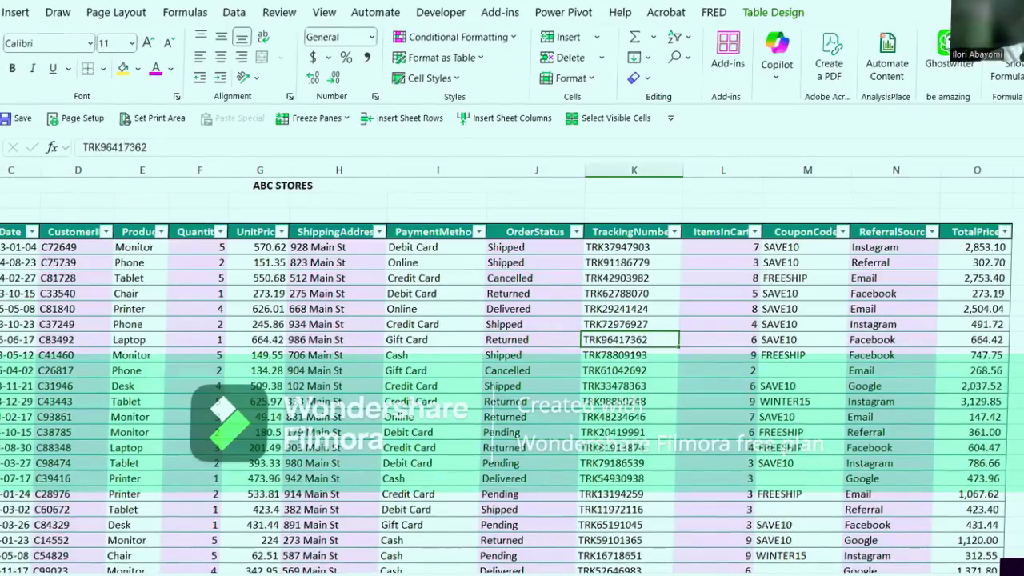
Check the availability of the command for inserting a table with cells of the existing order table selected.
{"action": "left_click", "coordinate": [11, 323]}
{"action": "left_click", "coordinate": [16, 12]}
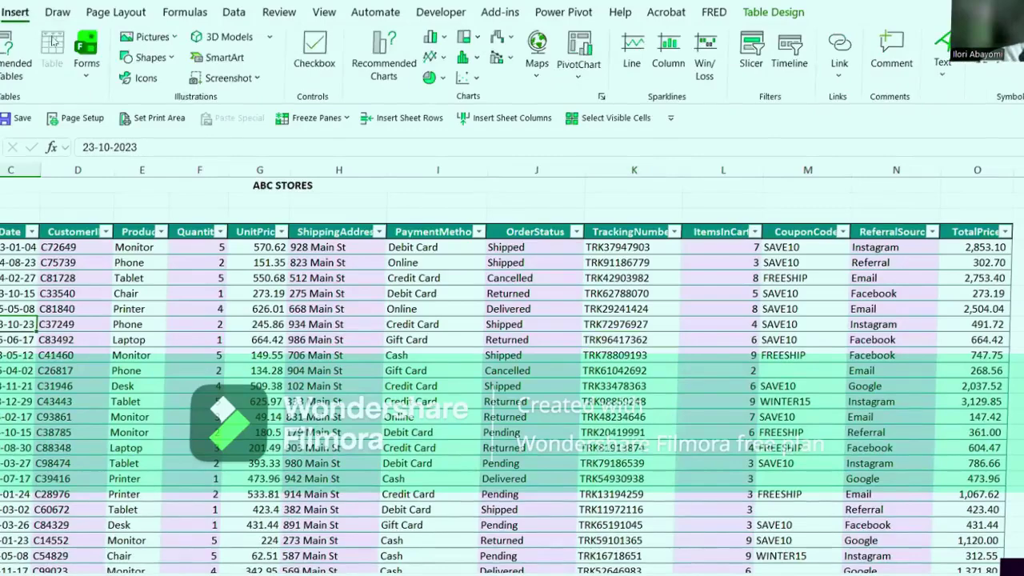
{"action": "left_click", "coordinate": [729, 327]}
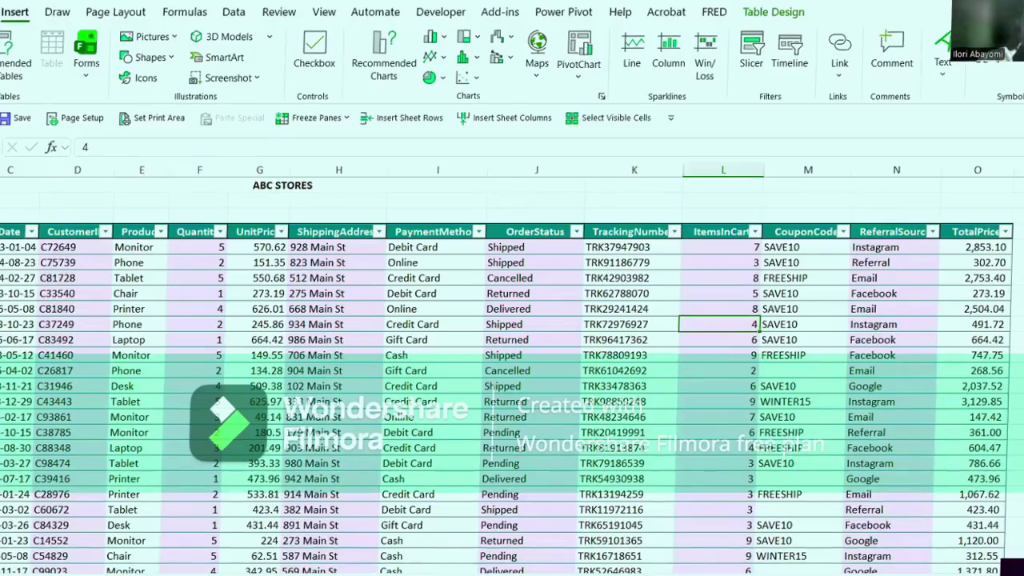
{"action": "scroll", "coordinate": [512, 400], "scroll_direction": "left", "scroll_amount": 2}
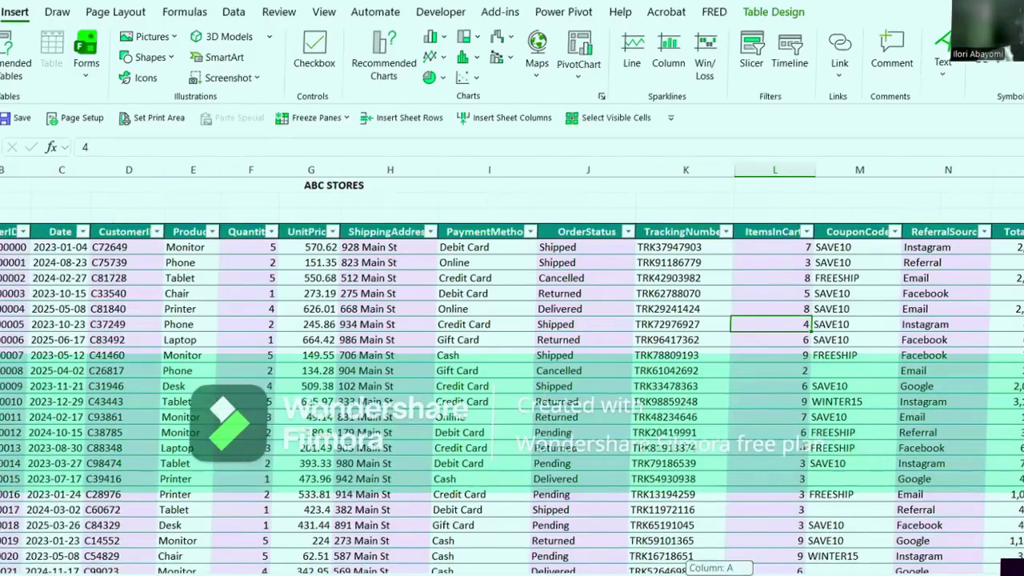
{"action": "left_click", "coordinate": [308, 350]}
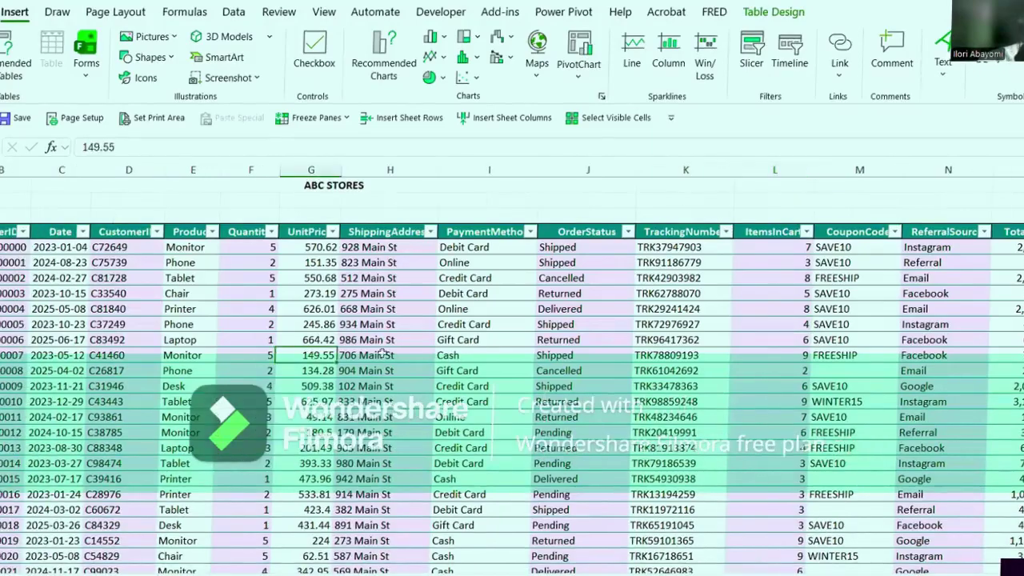
Display the table design options, check them from several customer and quantity cells, and select the whole PaymentMethod column.
{"action": "left_click", "coordinate": [770, 18]}
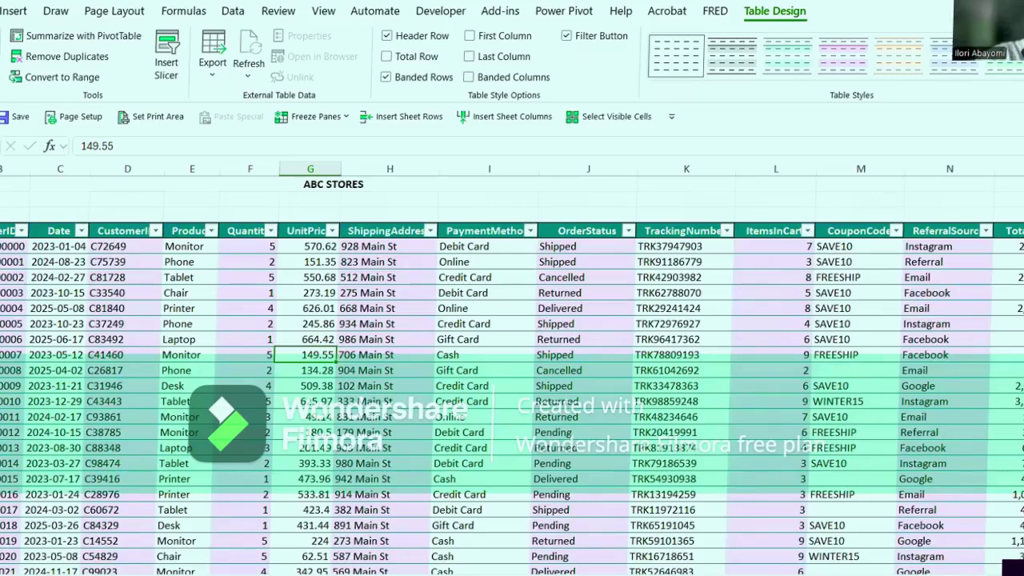
{"action": "left_click", "coordinate": [102, 373]}
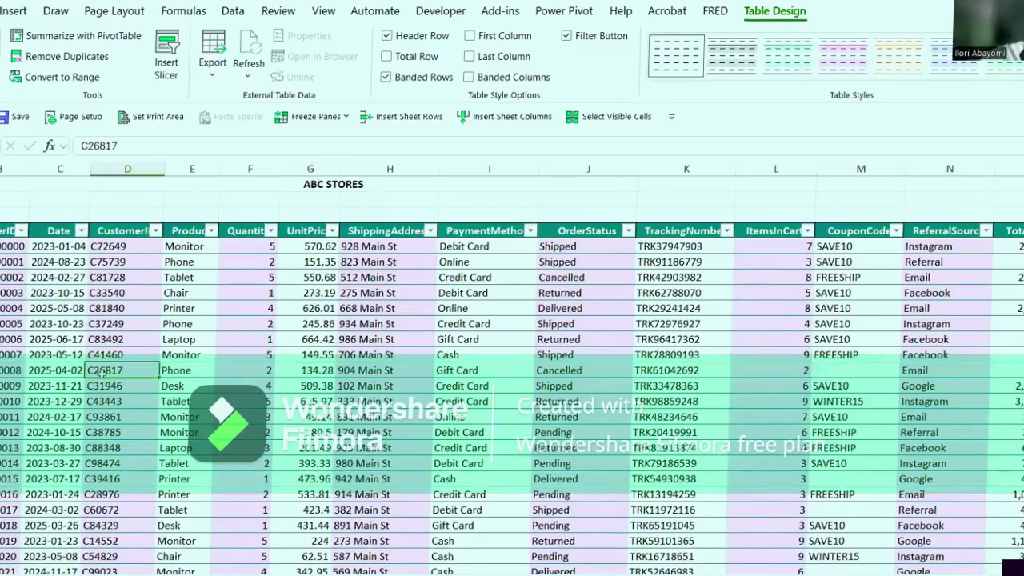
{"action": "left_click", "coordinate": [128, 339]}
{"action": "left_click", "coordinate": [233, 387]}
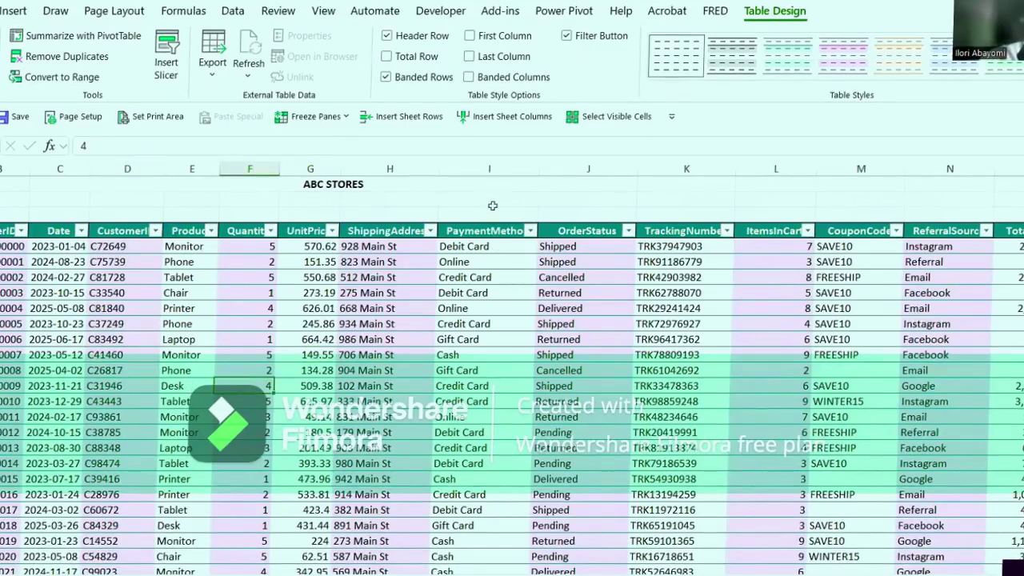
{"action": "left_click", "coordinate": [488, 168]}
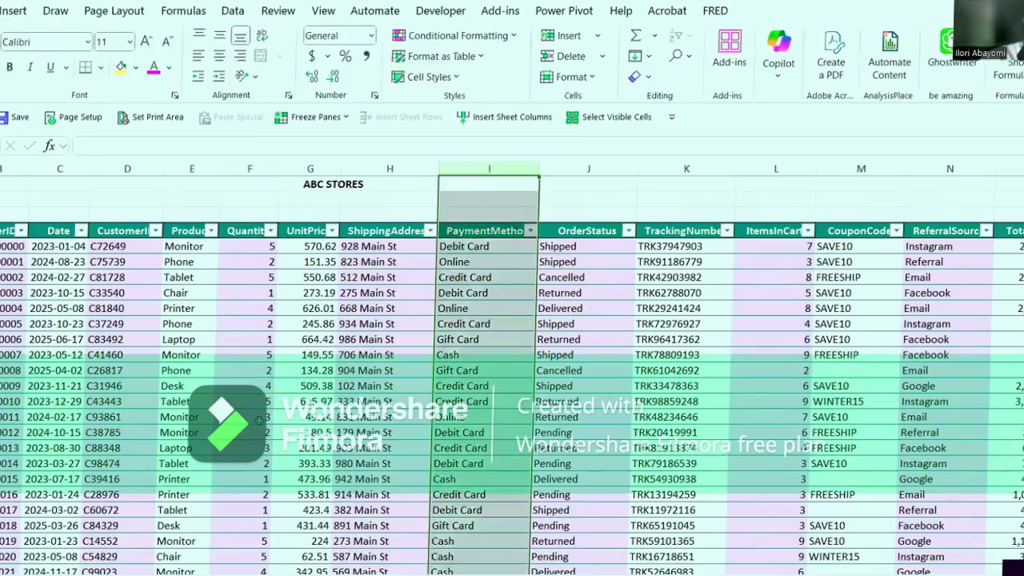
Turn on the total row for the order table, working from a cell inside the data.
{"action": "left_click", "coordinate": [240, 433]}
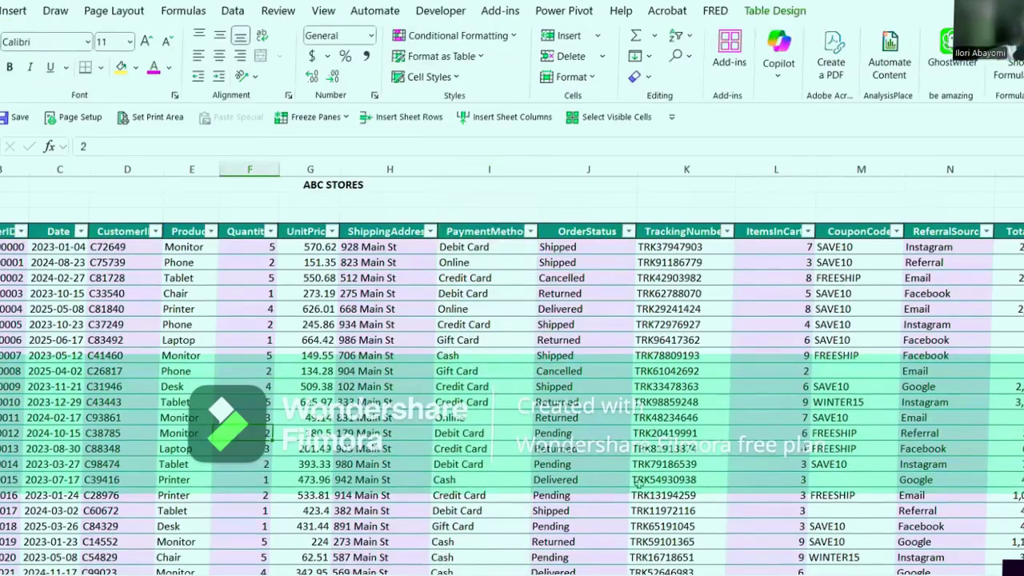
{"action": "left_click", "coordinate": [600, 424]}
{"action": "scroll", "coordinate": [600, 424], "scroll_direction": "down", "scroll_amount": 1}
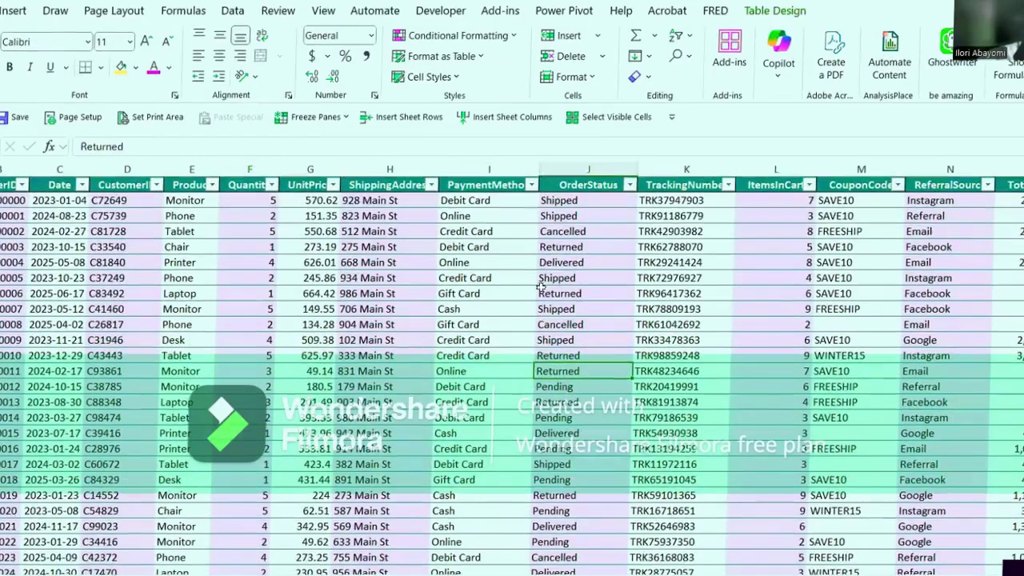
{"action": "key", "text": "Left"}
{"action": "key", "text": "Left"}
{"action": "key", "text": "Up"}
{"action": "left_click", "coordinate": [768, 11]}
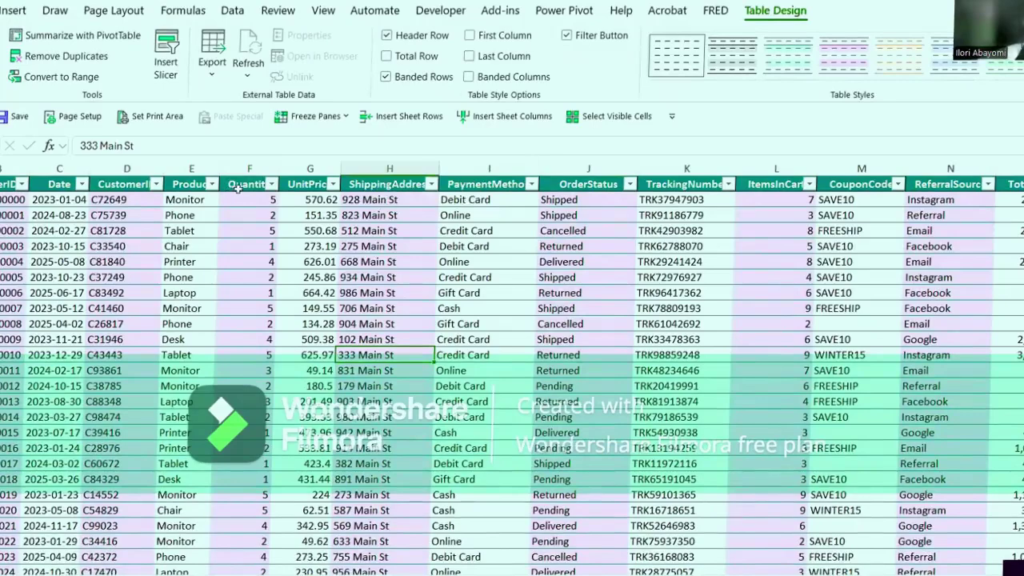
{"action": "left_click", "coordinate": [388, 58]}
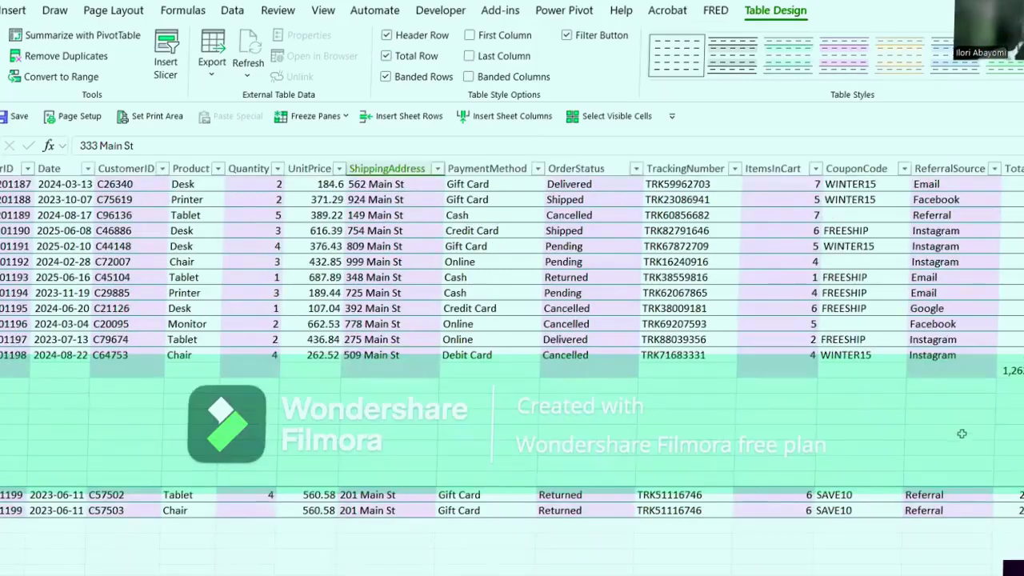
Make the TotalPrice total bold, enlarge its font to 12, and autofit the TotalPrice column's width.
{"action": "left_click", "coordinate": [977, 404]}
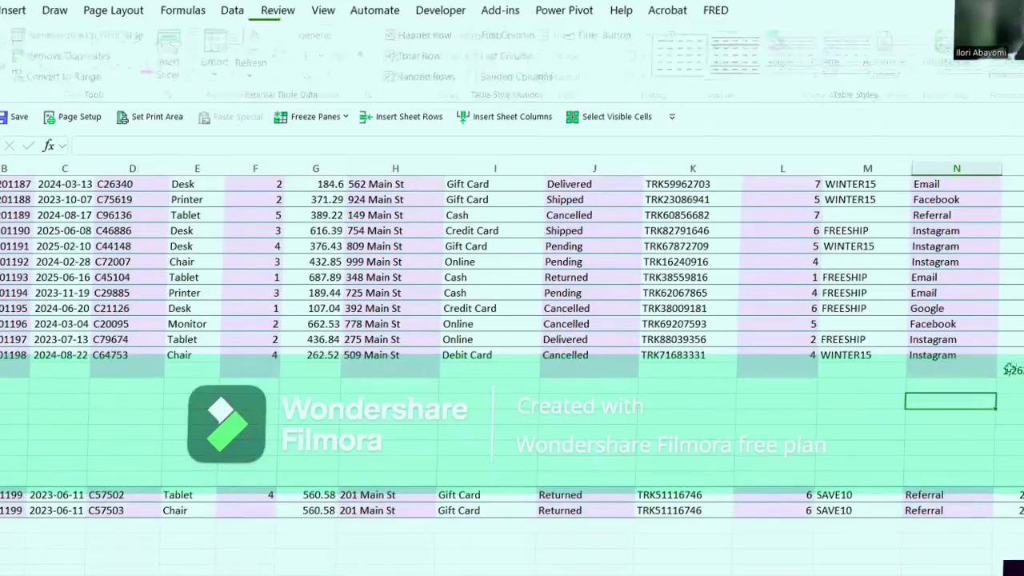
{"action": "left_click", "coordinate": [1013, 370]}
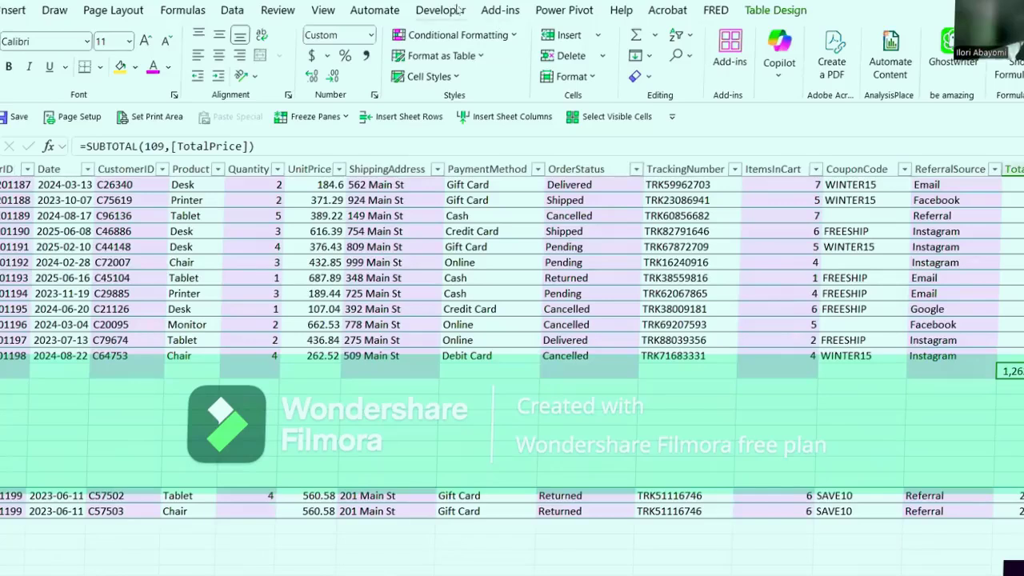
{"action": "left_click", "coordinate": [8, 67]}
{"action": "left_click", "coordinate": [145, 40]}
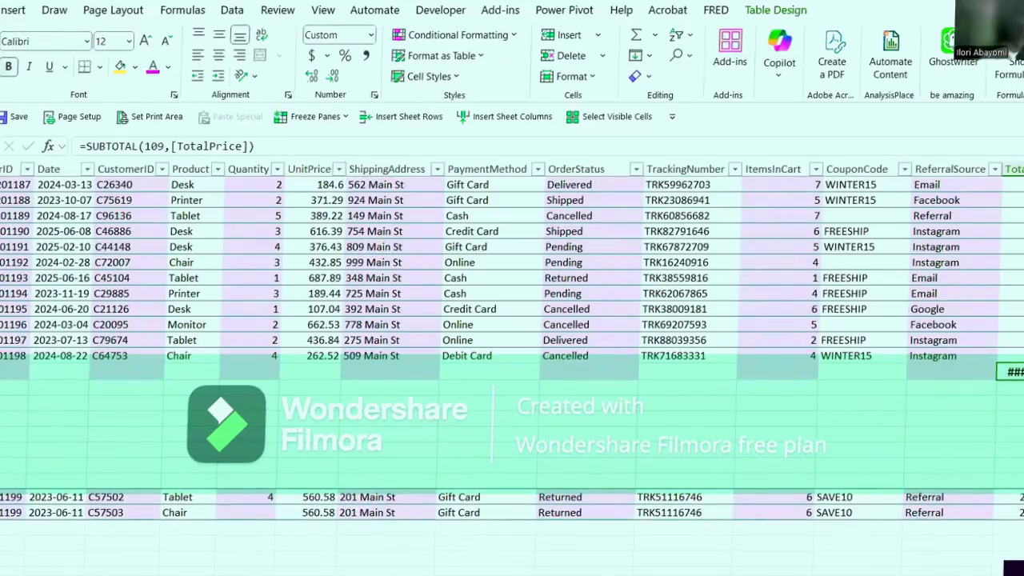
{"action": "double_click", "coordinate": [1023, 169]}
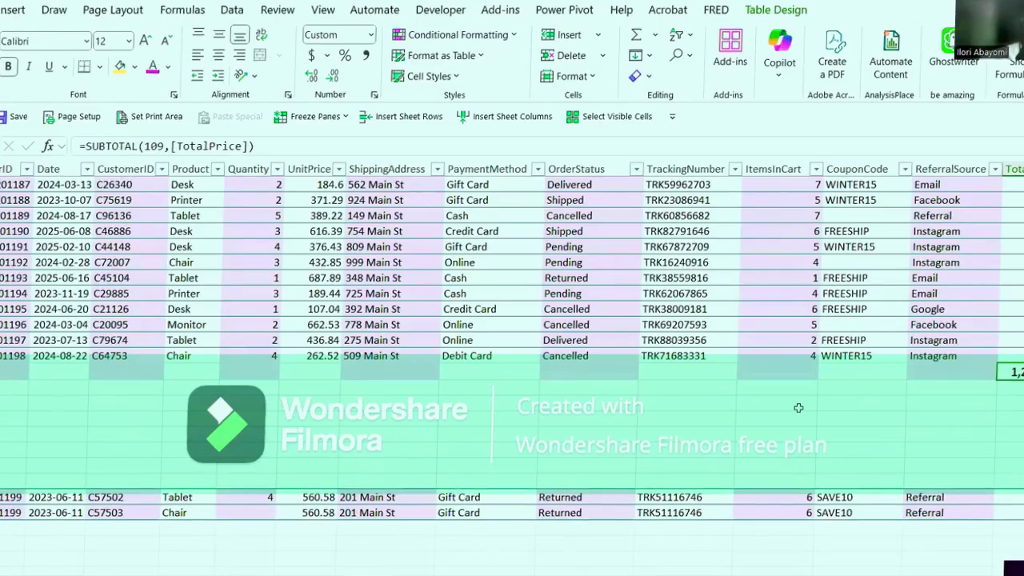
Turn the order table's total row off and on again.
{"action": "left_click", "coordinate": [766, 10]}
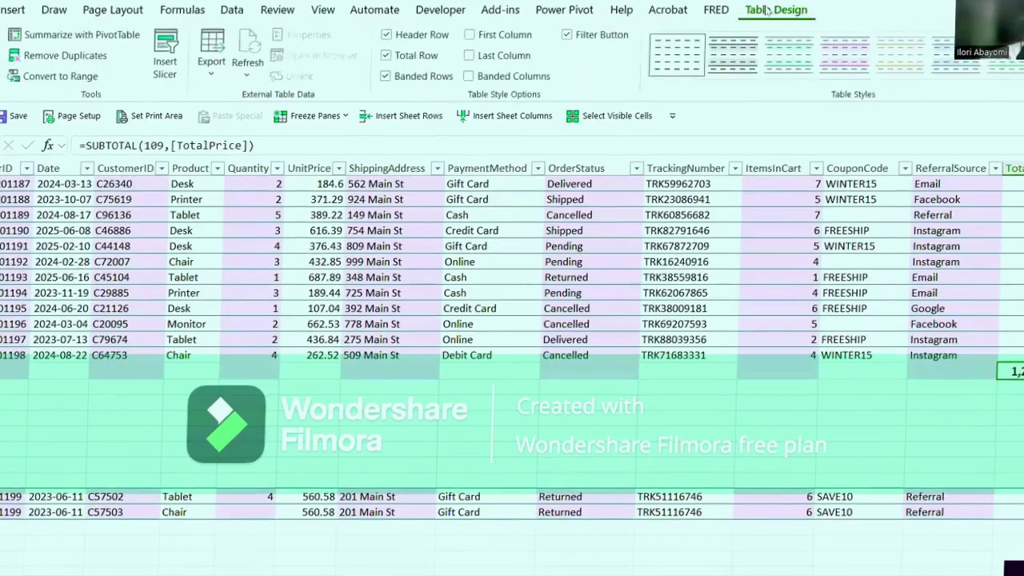
{"action": "left_click", "coordinate": [387, 56]}
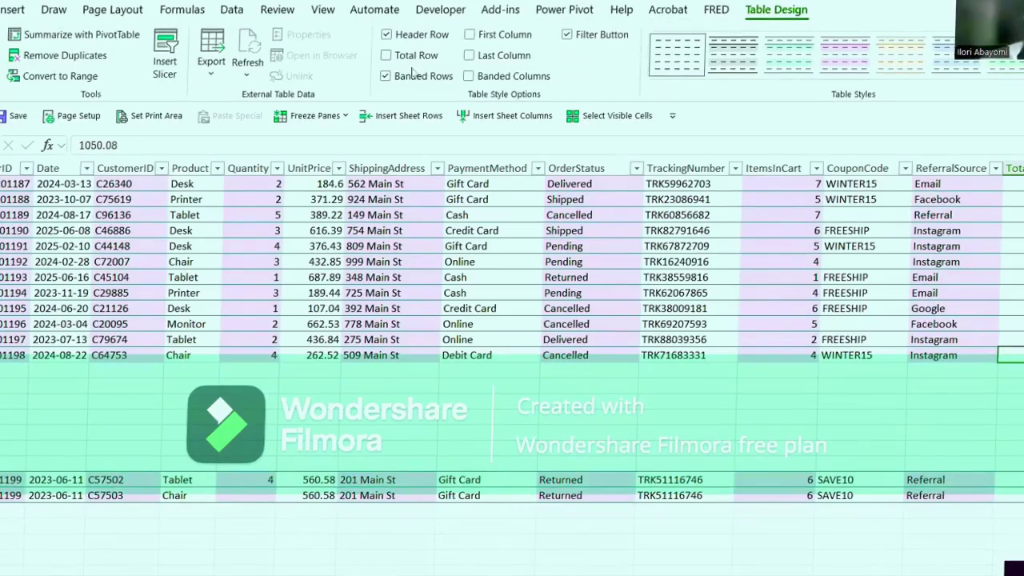
{"action": "left_click", "coordinate": [384, 55]}
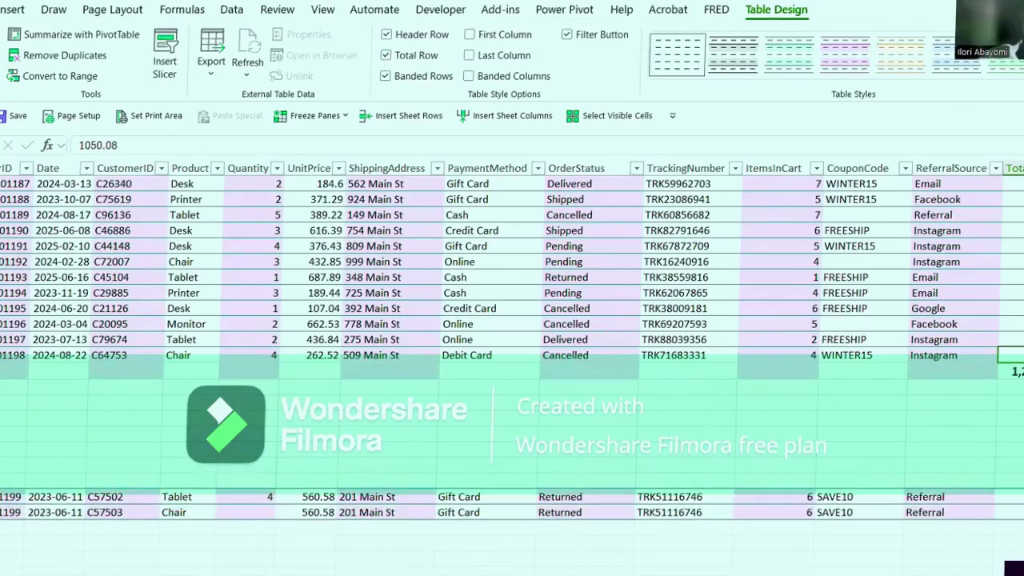
Switch the function of the TotalPrice cell in the total row to Min.
{"action": "left_click", "coordinate": [1014, 372]}
{"action": "scroll", "coordinate": [1014, 371], "scroll_direction": "right", "scroll_amount": 3}
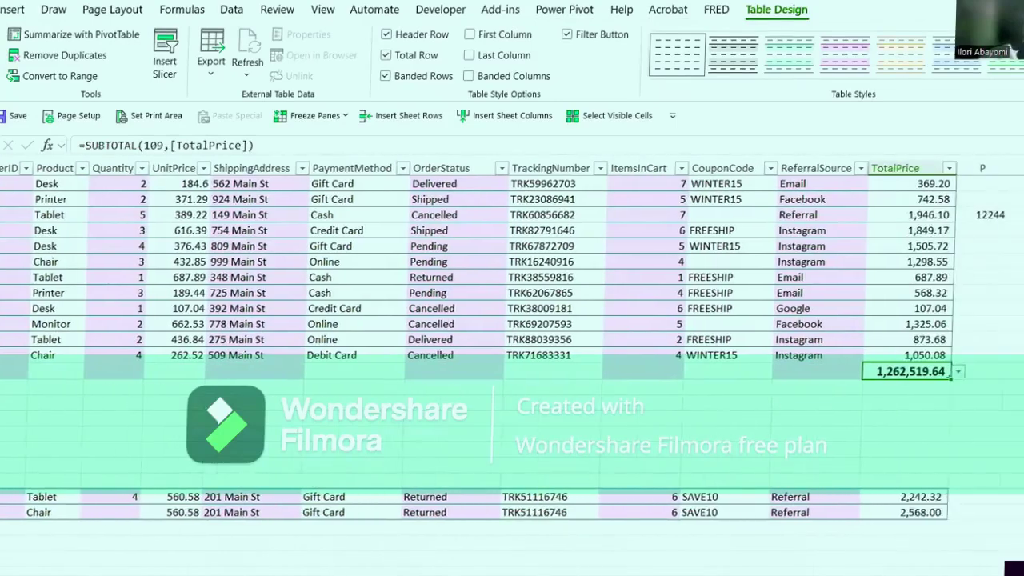
{"action": "left_click", "coordinate": [845, 457]}
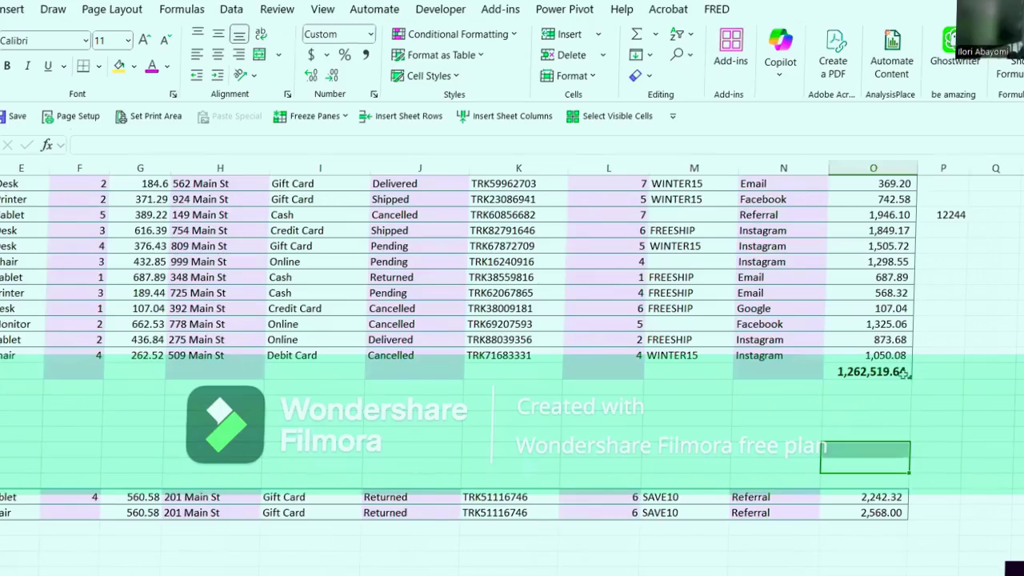
{"action": "left_click", "coordinate": [904, 372]}
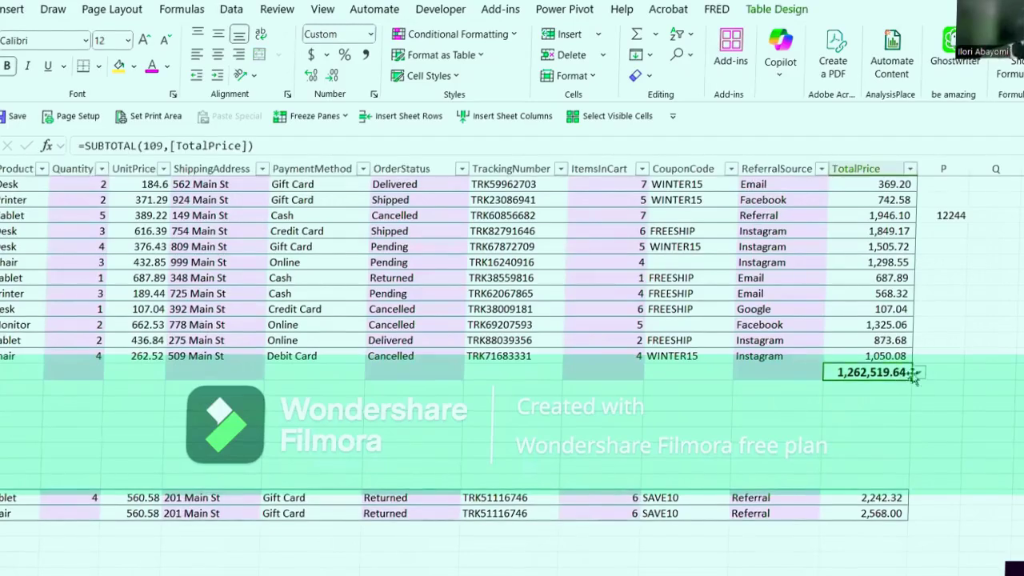
{"action": "left_click", "coordinate": [922, 384]}
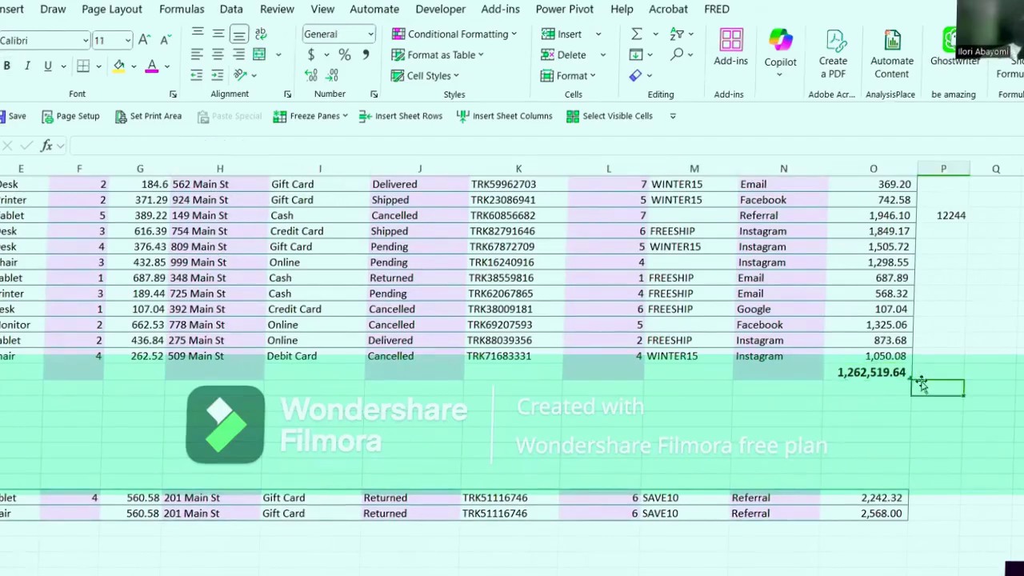
{"action": "left_click", "coordinate": [895, 373]}
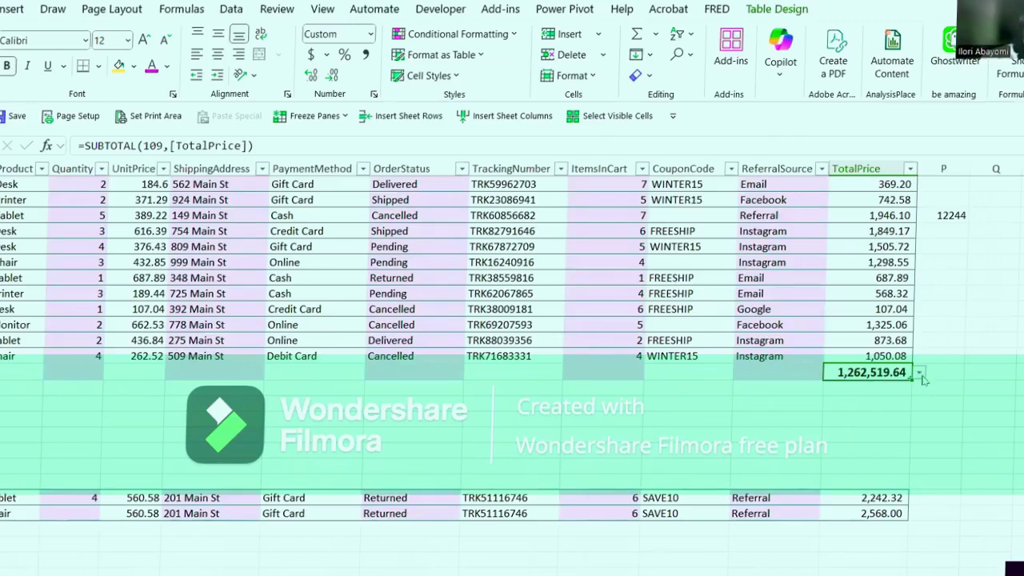
{"action": "left_click", "coordinate": [920, 374]}
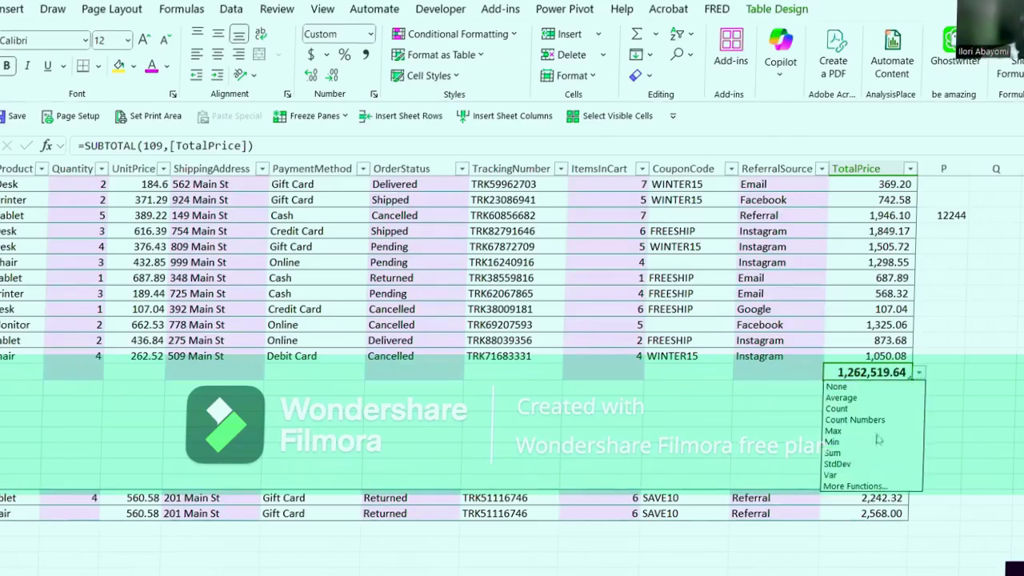
{"action": "left_click", "coordinate": [835, 442]}
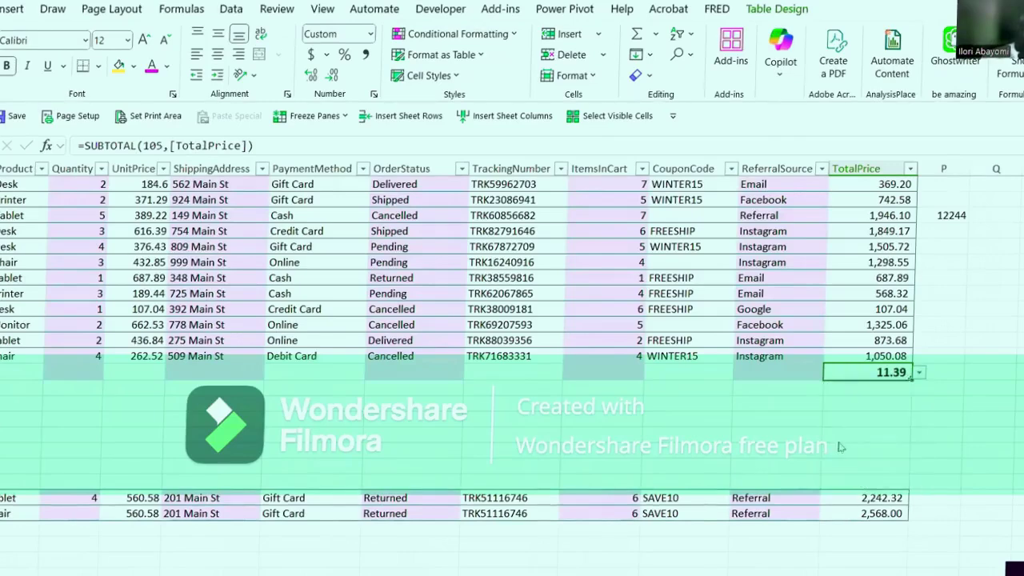
Try the Average and Count functions in turn for the TotalPrice cell of the total row.
{"action": "left_click", "coordinate": [920, 373]}
{"action": "left_click", "coordinate": [866, 398]}
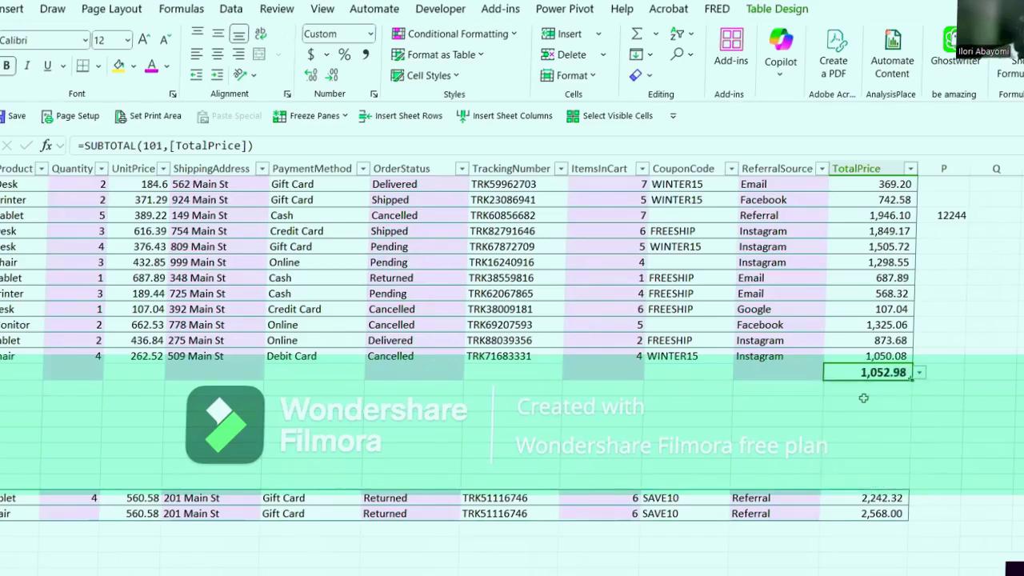
{"action": "left_click", "coordinate": [919, 373]}
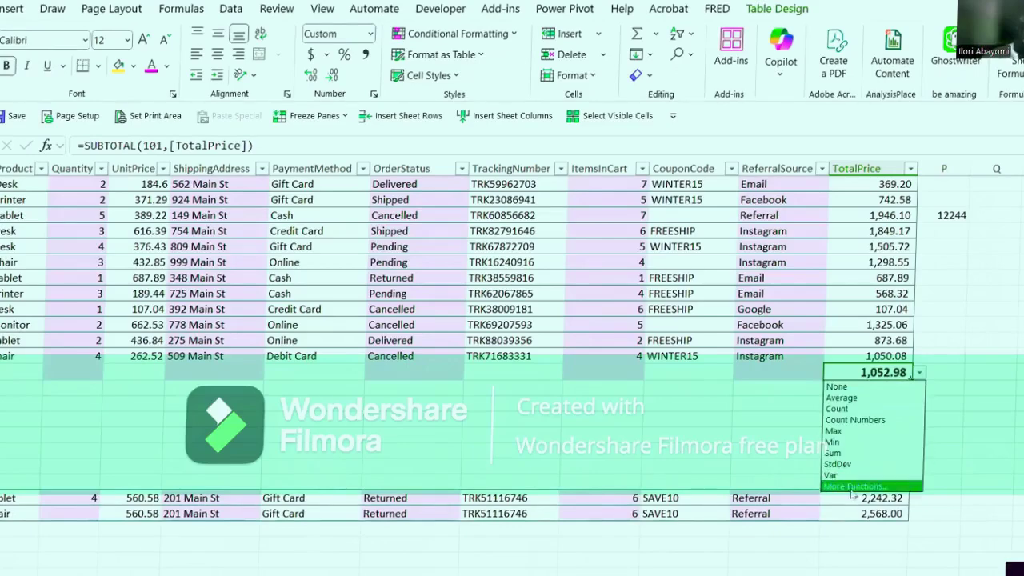
{"action": "left_click", "coordinate": [851, 410]}
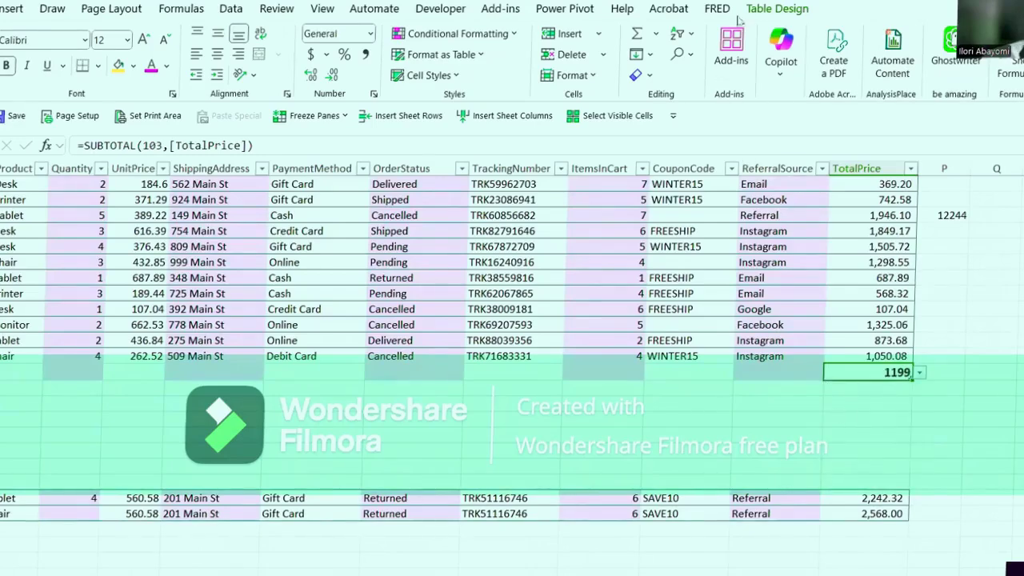
Set the TotalPrice cell in the total row back to the Sum function.
{"action": "left_click", "coordinate": [766, 8]}
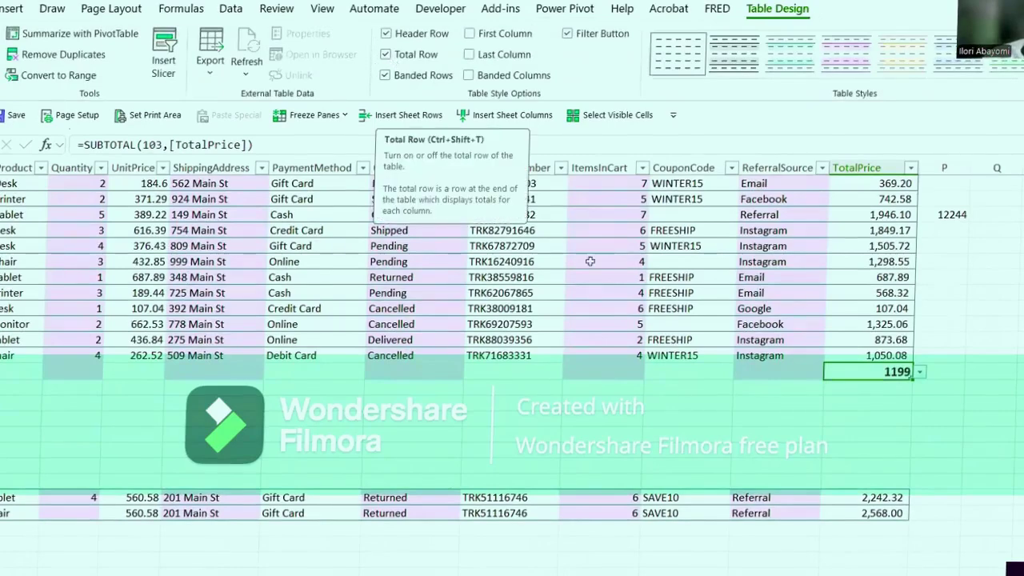
{"action": "left_click", "coordinate": [637, 418]}
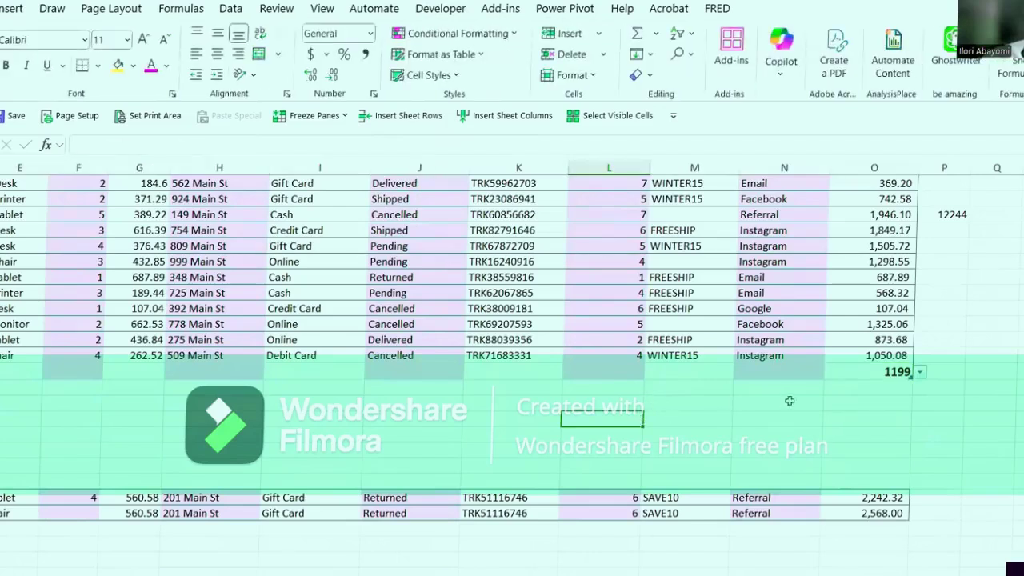
{"action": "left_click", "coordinate": [920, 371]}
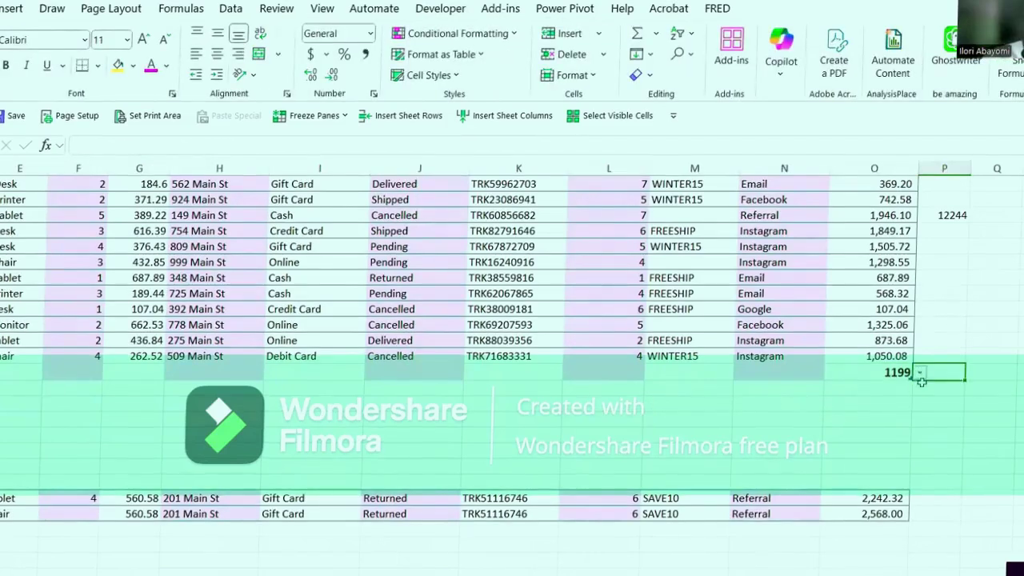
{"action": "left_click", "coordinate": [882, 400]}
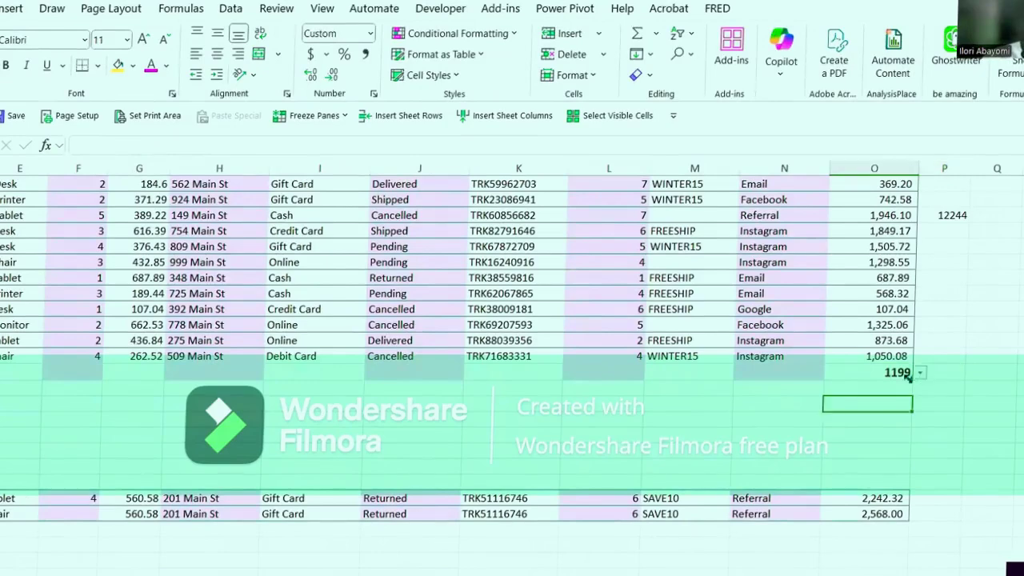
{"action": "left_click", "coordinate": [899, 371]}
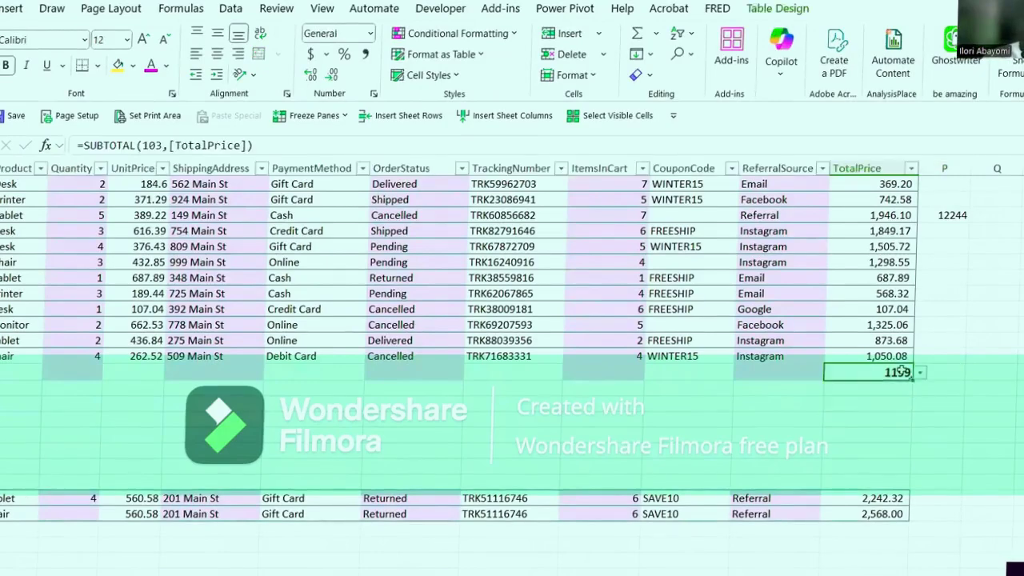
{"action": "left_click", "coordinate": [920, 373]}
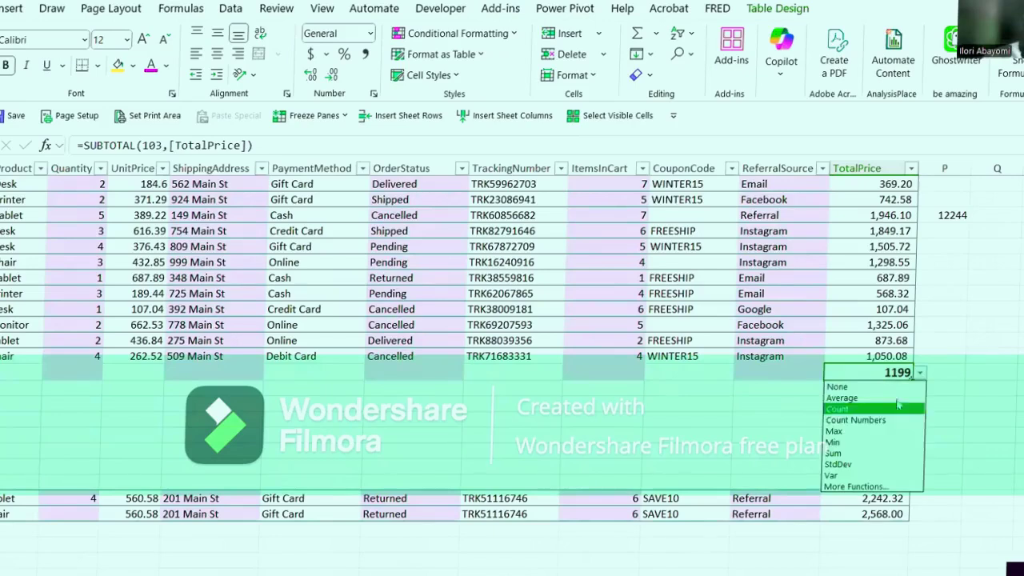
{"action": "left_click", "coordinate": [839, 453]}
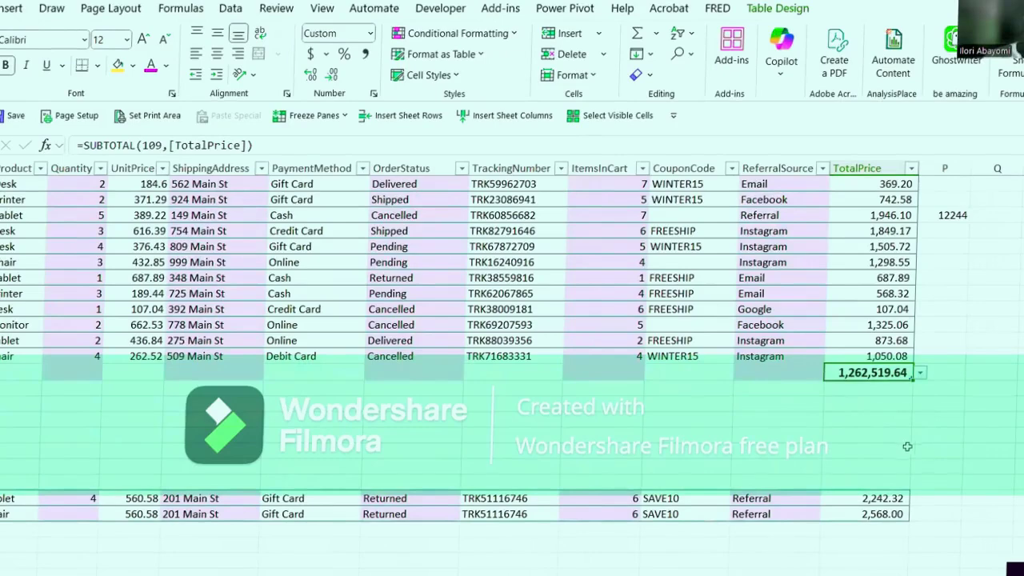
Copy the full Tablet order row below the table, from its OrderID through its TotalPrice.
{"action": "left_click", "coordinate": [352, 401]}
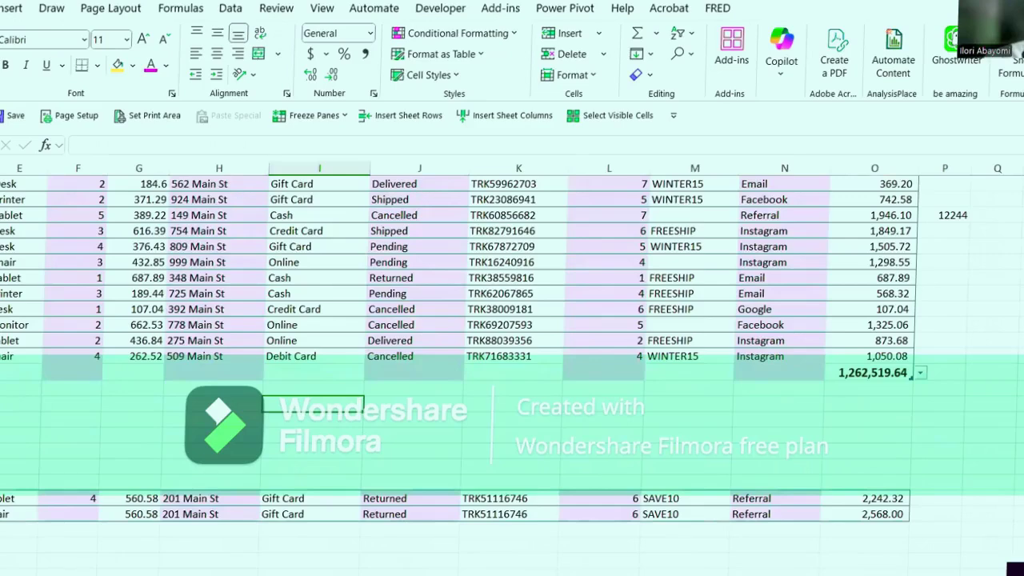
{"action": "scroll", "coordinate": [163, 489], "scroll_direction": "left", "scroll_amount": 3}
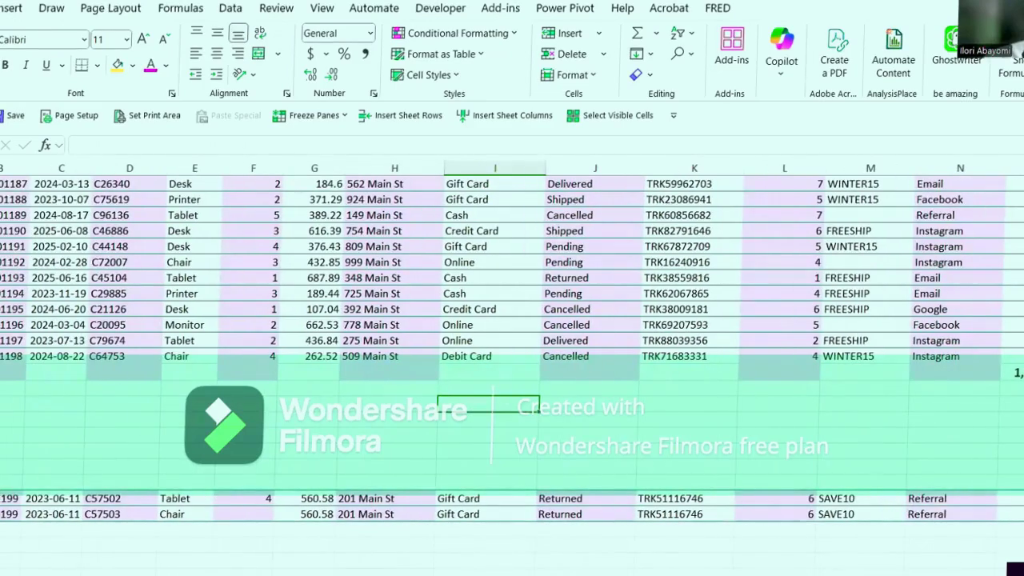
{"action": "left_click", "coordinate": [10, 498]}
{"action": "key", "text": "shift+Right"}
{"action": "key", "text": "shift+Right"}
{"action": "key", "text": "shift+Right"}
{"action": "key", "text": "shift+Right"}
{"action": "key", "text": "shift+Right"}
{"action": "key", "text": "shift+Right"}
{"action": "key", "text": "shift+Right"}
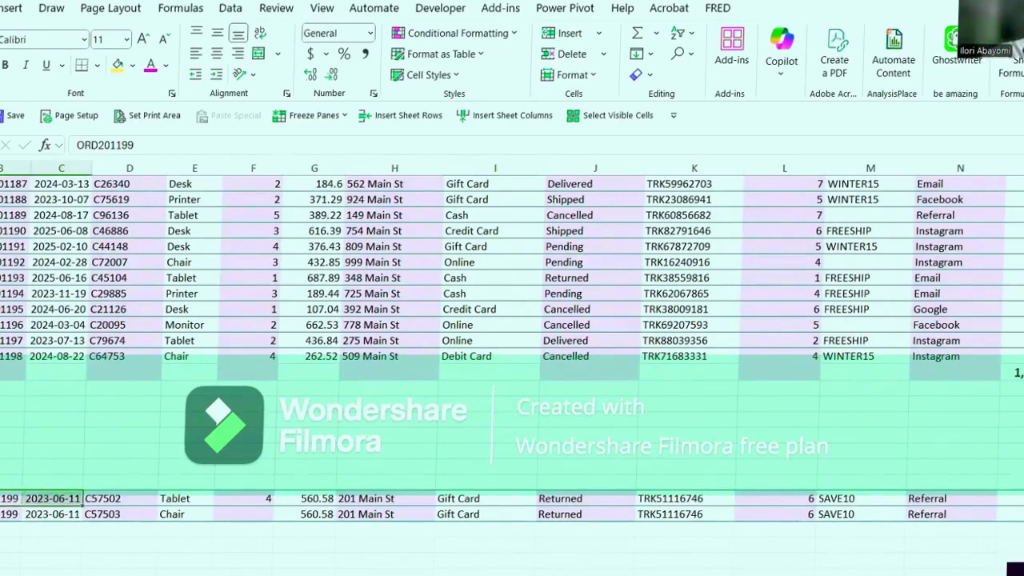
{"action": "key", "text": "shift+Right"}
{"action": "key", "text": "shift+Right"}
{"action": "key", "text": "shift+Right"}
{"action": "key", "text": "shift+Right"}
{"action": "key", "text": "shift+Right"}
{"action": "key", "text": "shift+Right"}
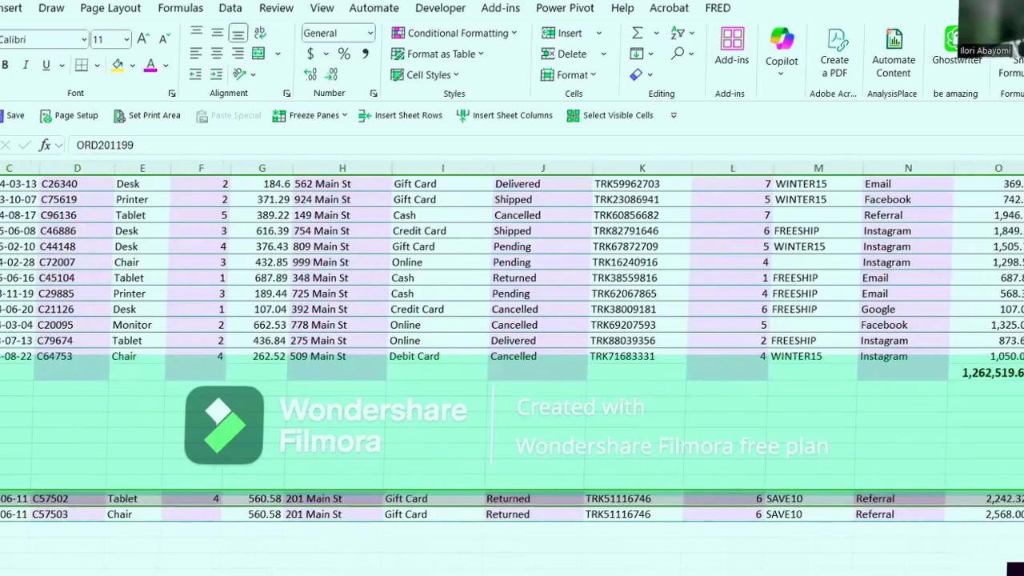
{"action": "key", "text": "ctrl+c"}
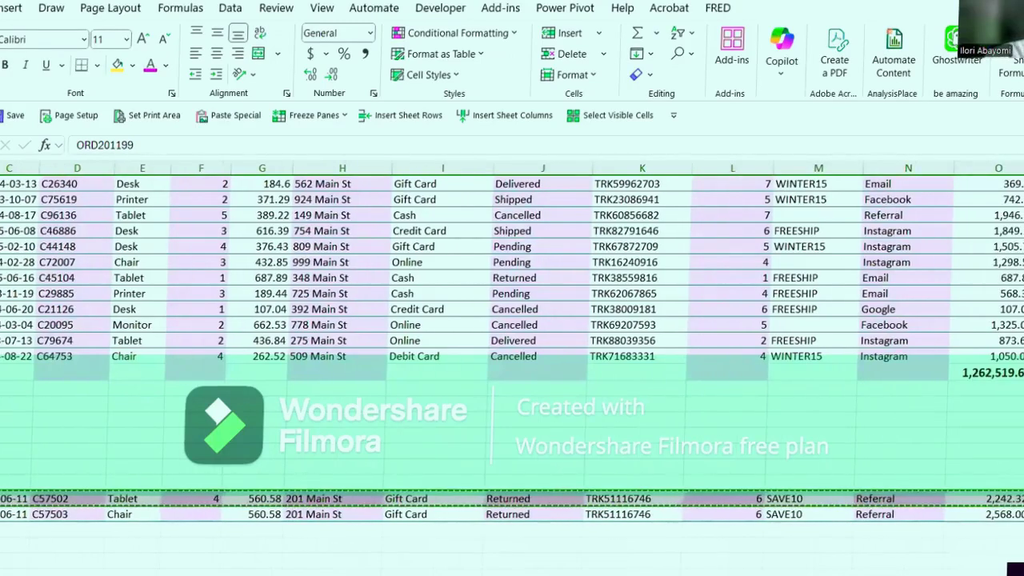
Paste the copied Tablet order over the table's total row, starting in the OrderID column.
{"action": "left_click", "coordinate": [1, 373]}
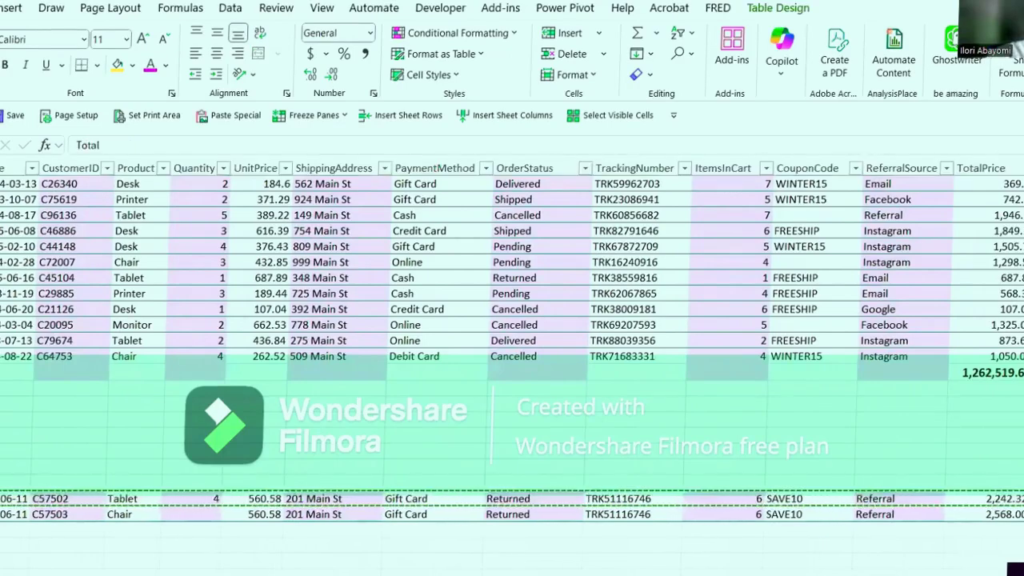
{"action": "scroll", "coordinate": [512, 272], "scroll_direction": "left", "scroll_amount": 2}
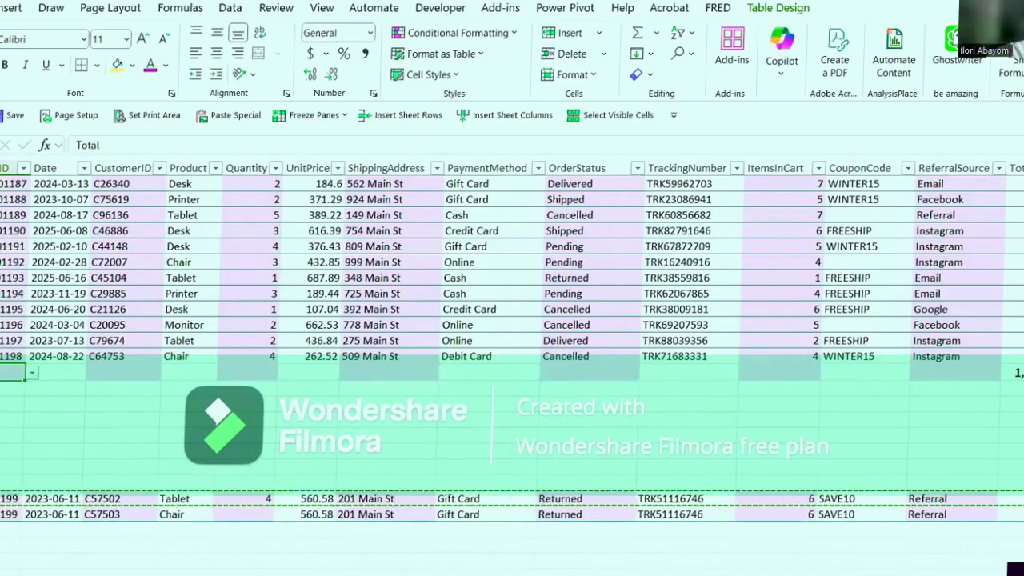
{"action": "key", "text": "ctrl+v"}
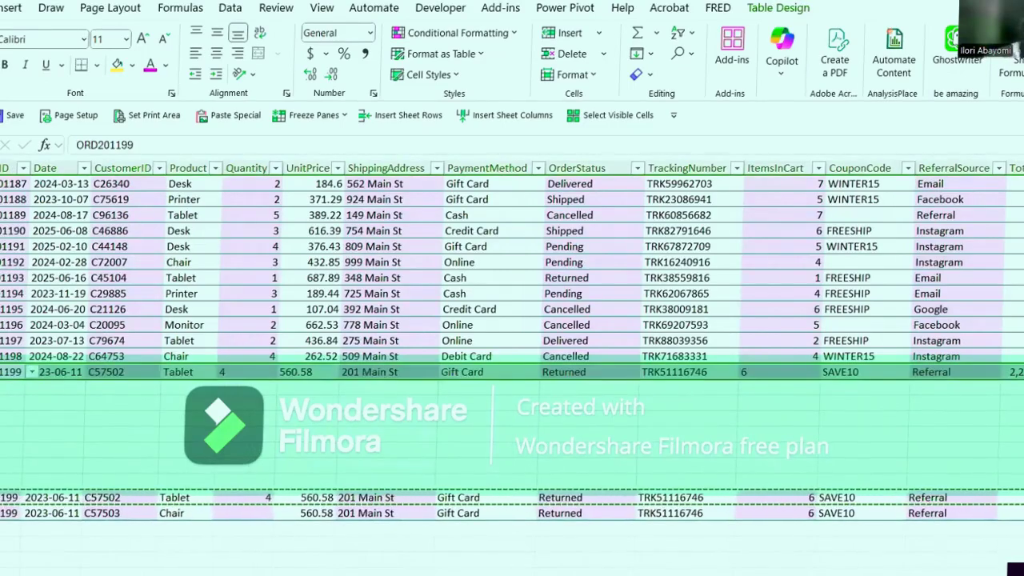
Set the TotalPrice cell of the overwritten total row to the Sum function and check its formula.
{"action": "left_click", "coordinate": [1014, 372]}
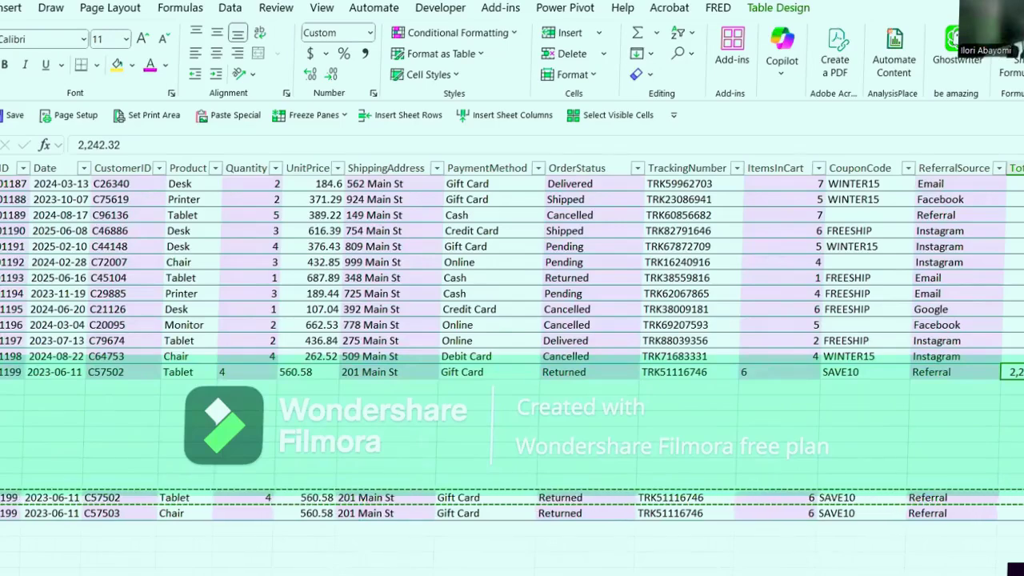
{"action": "left_click", "coordinate": [977, 402]}
{"action": "left_click", "coordinate": [1014, 372]}
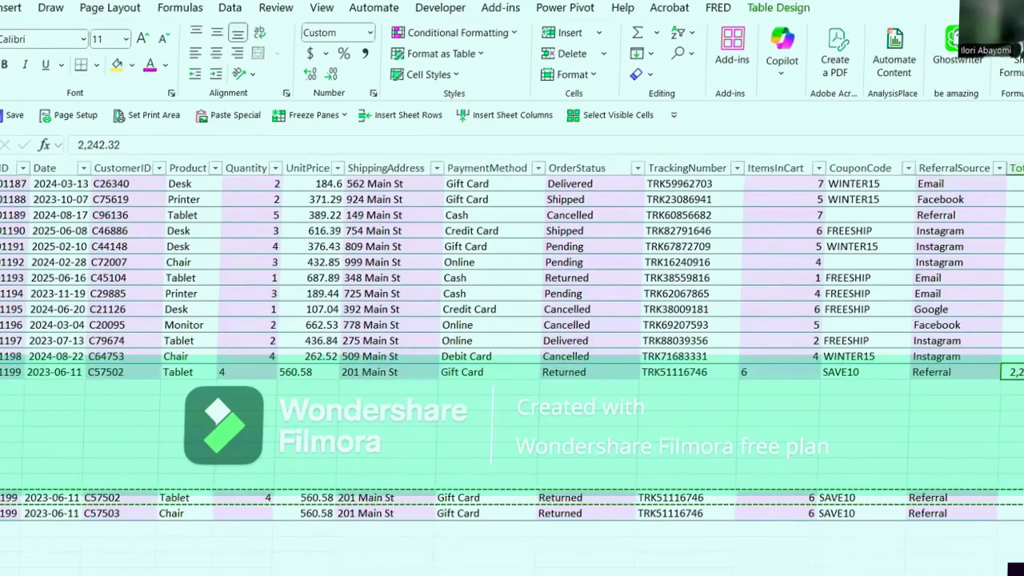
{"action": "left_click", "coordinate": [29, 375]}
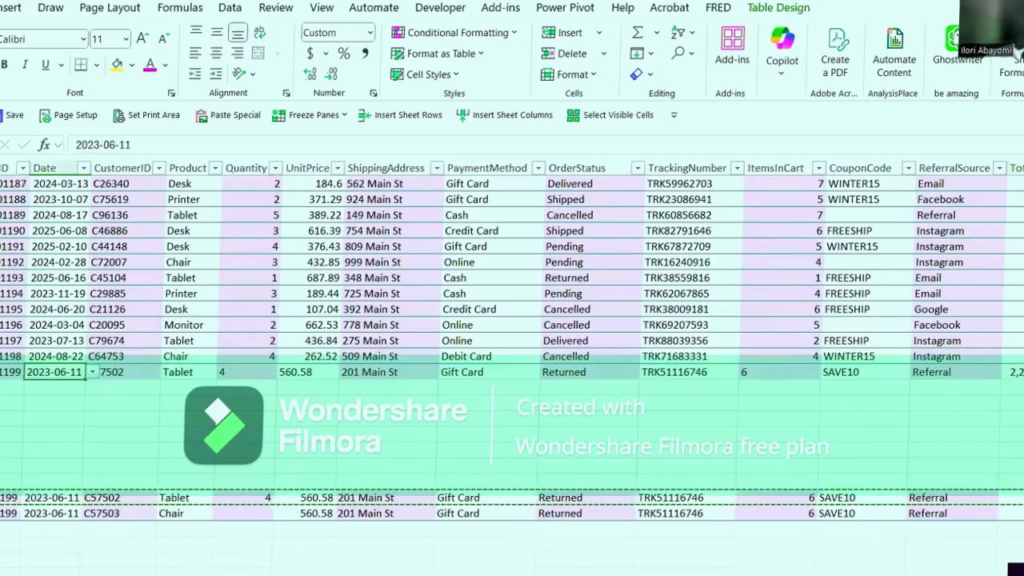
{"action": "key", "text": "ctrl+Right"}
{"action": "key", "text": "alt+Down"}
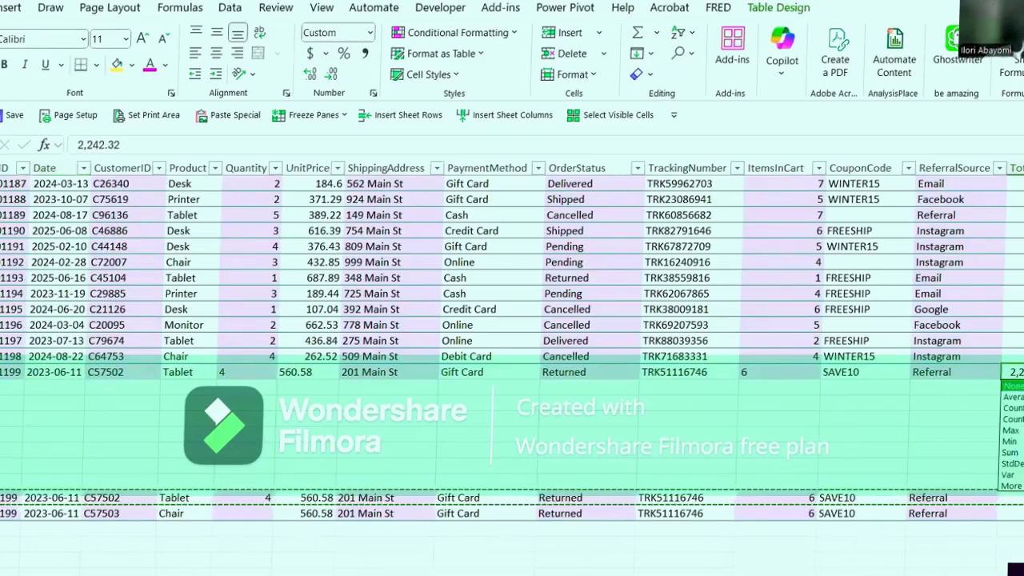
{"action": "key", "text": "Down"}
{"action": "key", "text": "Down"}
{"action": "key", "text": "Down"}
{"action": "key", "text": "Down"}
{"action": "key", "text": "Down"}
{"action": "key", "text": "Down"}
{"action": "key", "text": "Return"}
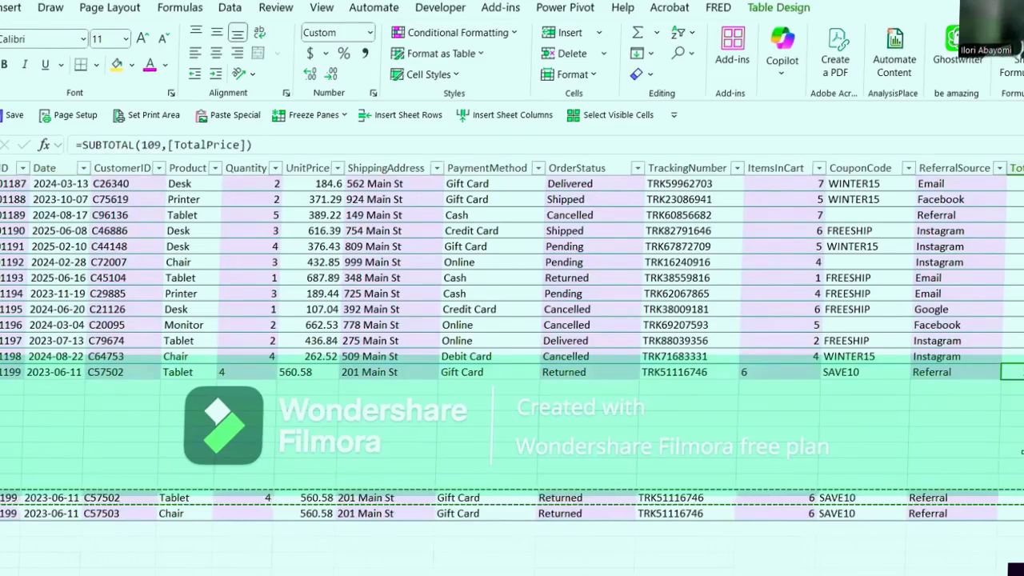
{"action": "key", "text": "Down"}
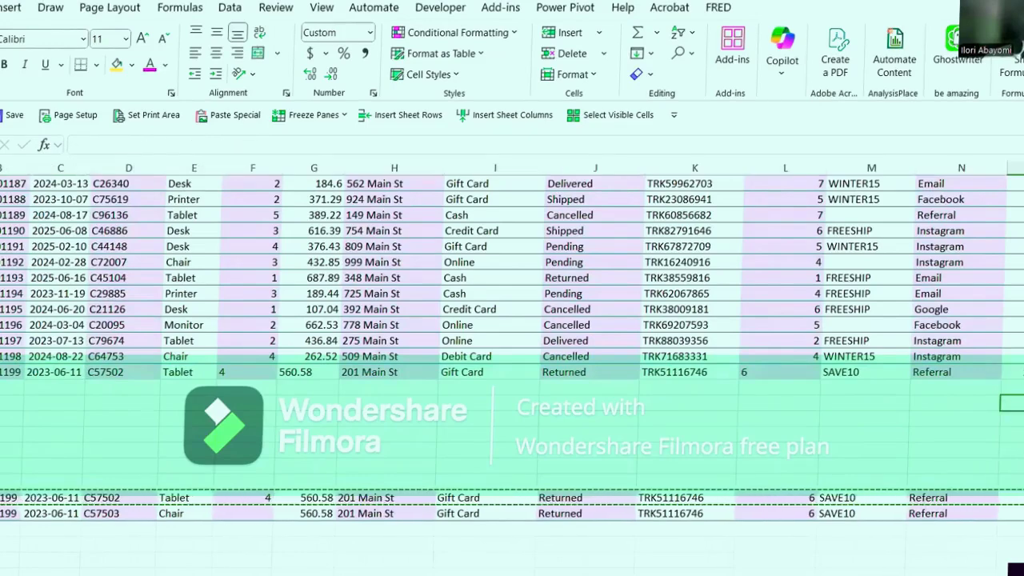
{"action": "key", "text": "Up"}
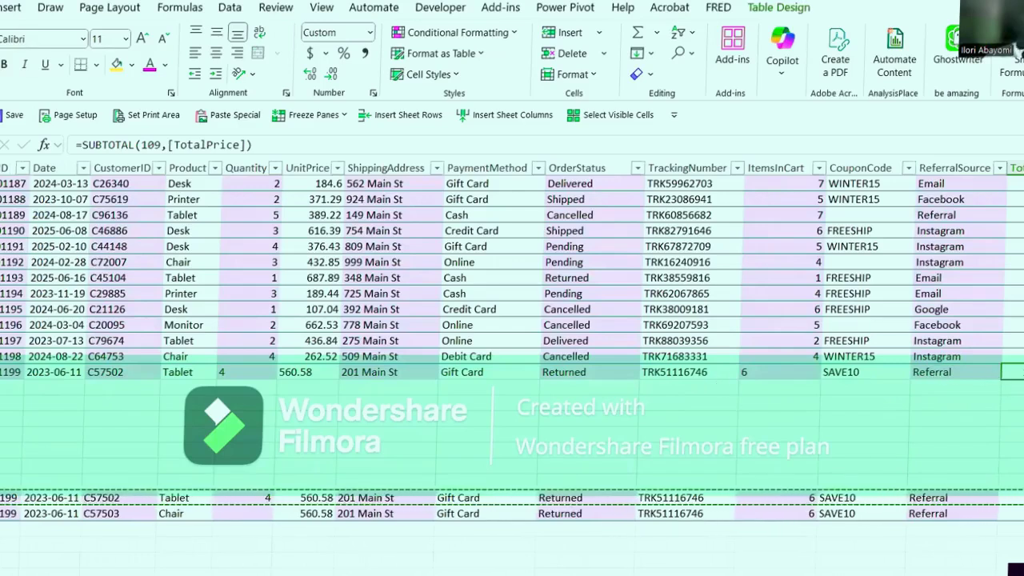
Delete the entire sheet row that holds the total row with the pasted Tablet order.
{"action": "left_click", "coordinate": [72, 367]}
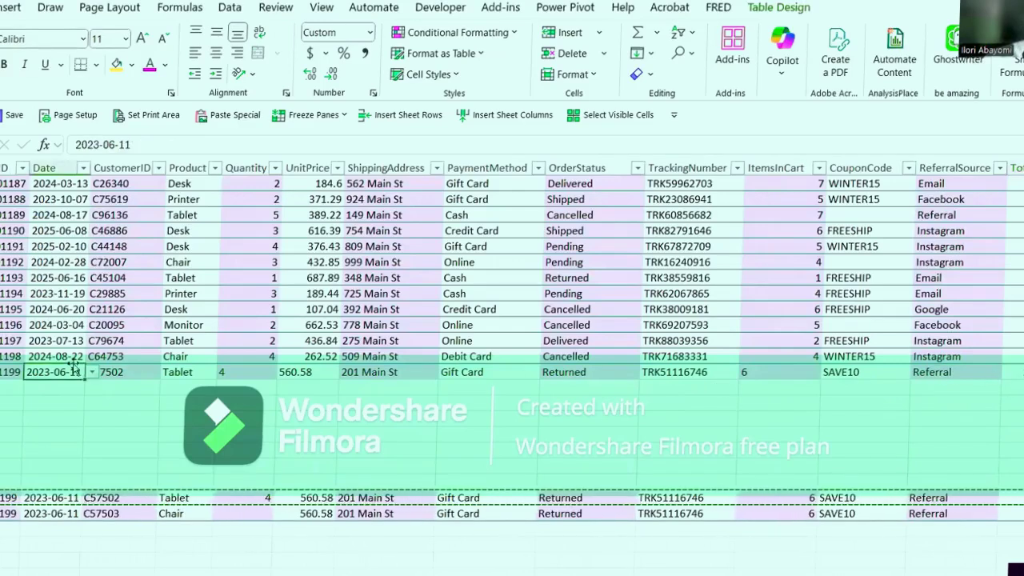
{"action": "left_click", "coordinate": [10, 372]}
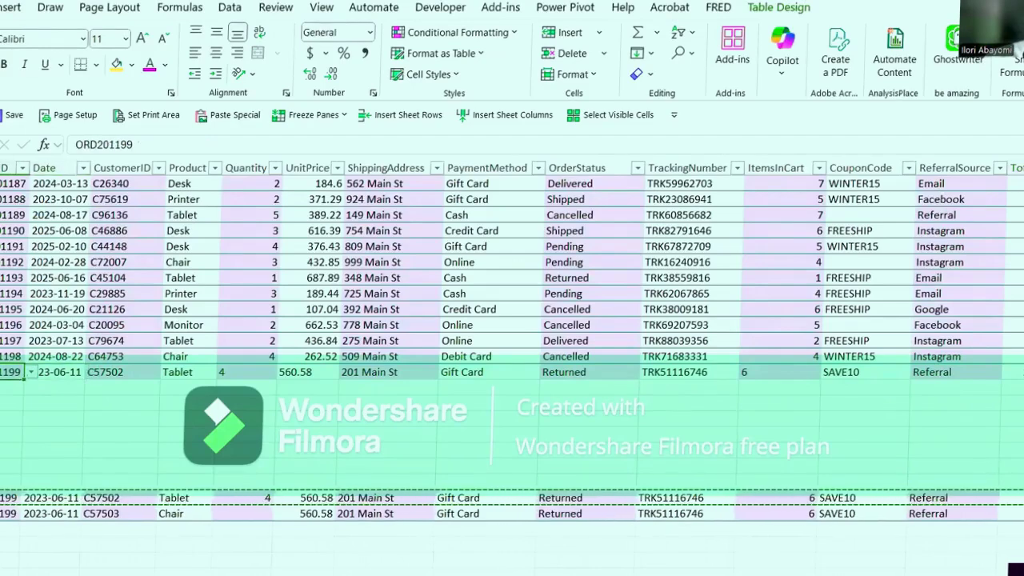
{"action": "left_click", "coordinate": [1, 372]}
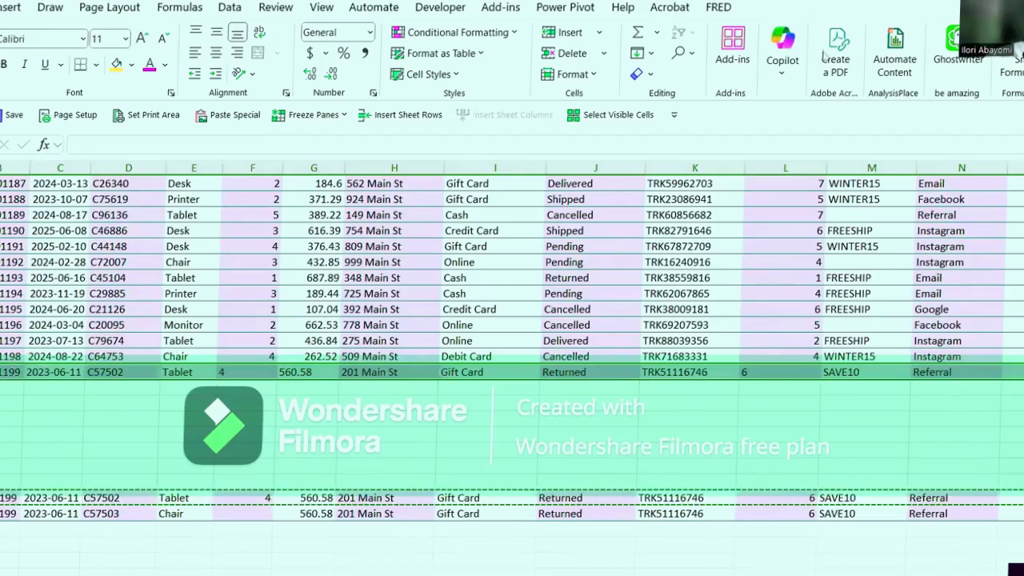
{"action": "left_click", "coordinate": [572, 53]}
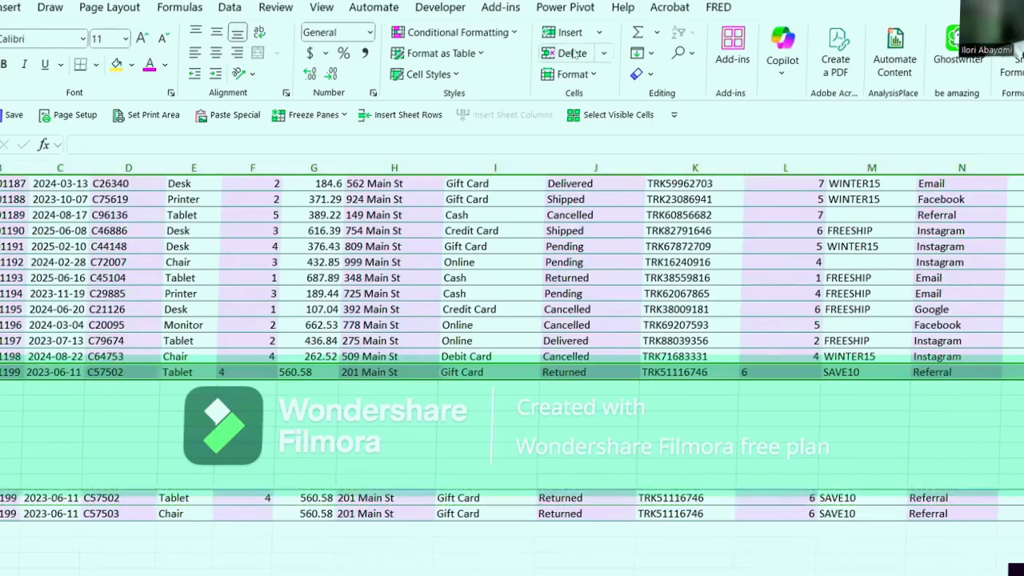
{"action": "left_click", "coordinate": [41, 435]}
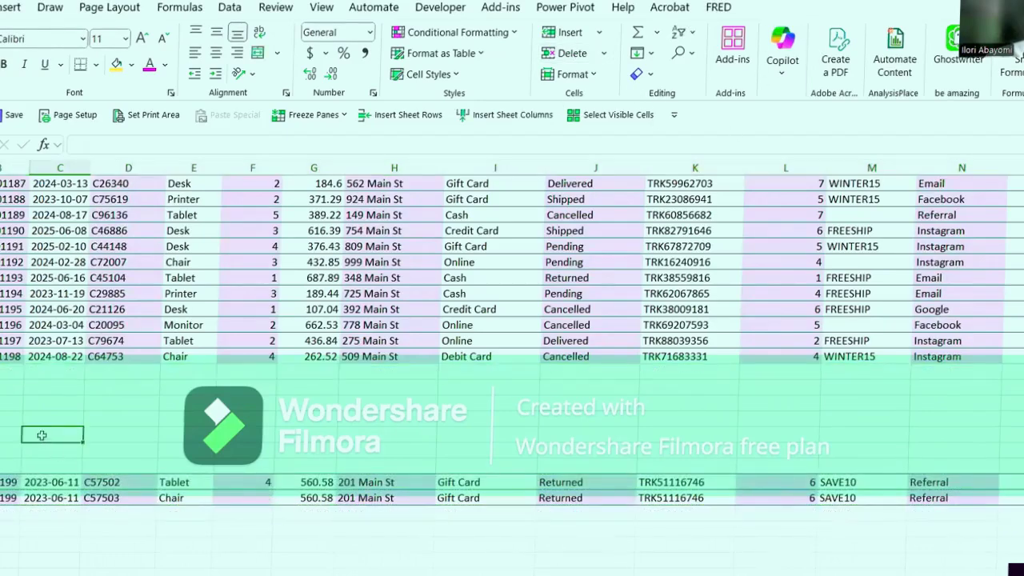
Enter QWEE as the OrderID in the empty row directly below the last table record.
{"action": "left_click", "coordinate": [3, 372]}
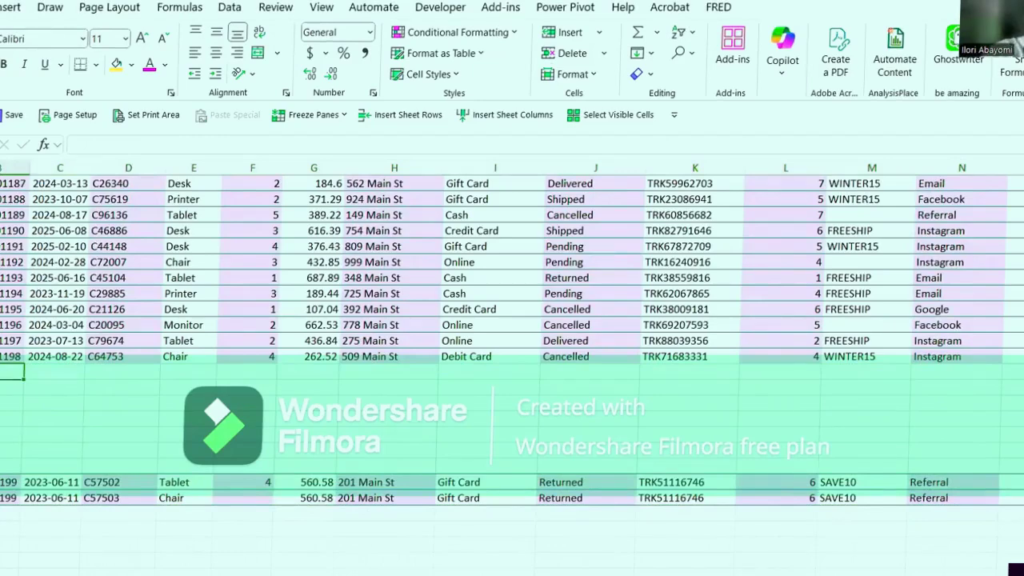
{"action": "type", "text": "Q"}
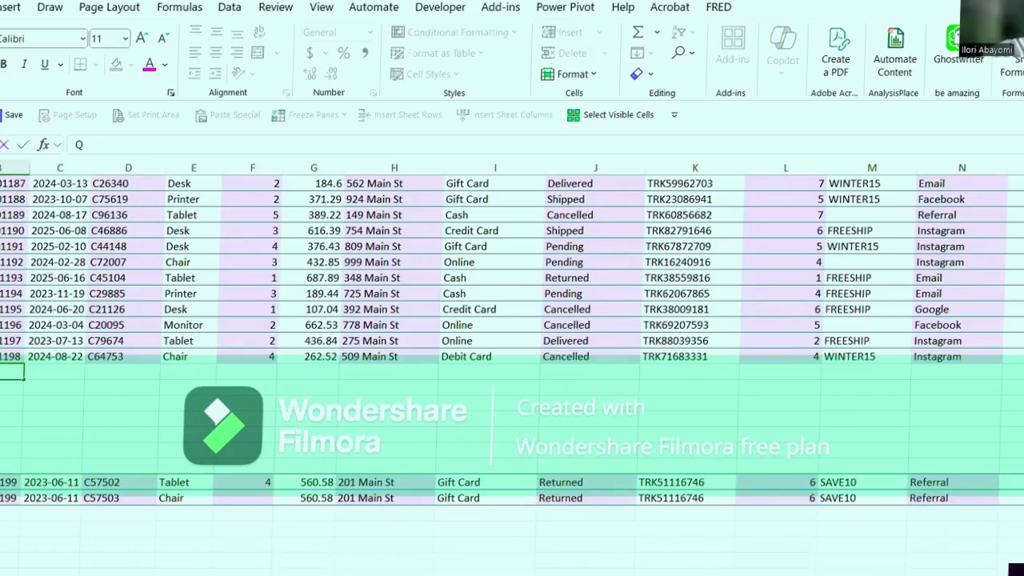
{"action": "type", "text": "WEE"}
{"action": "key", "text": "Tab"}
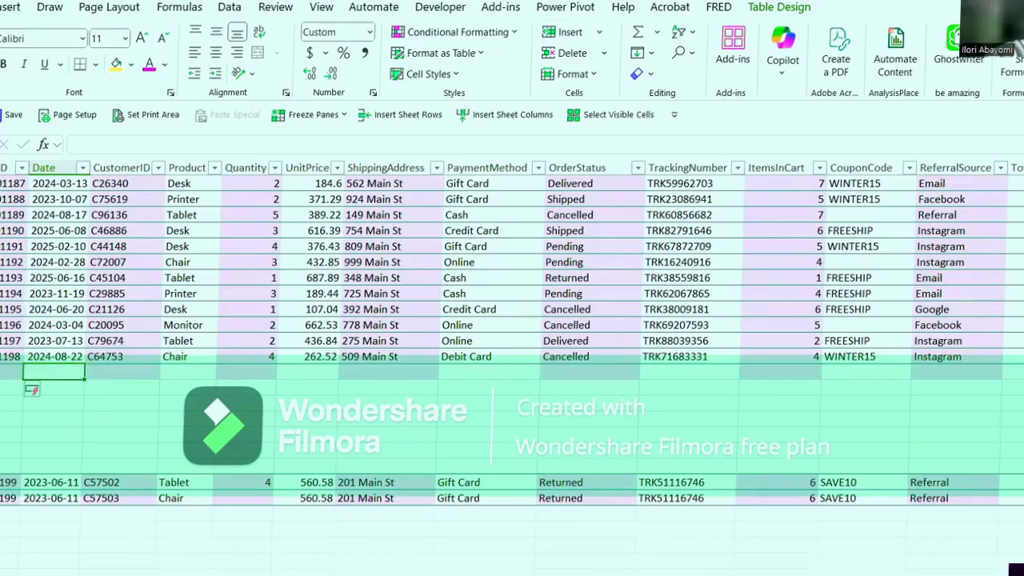
{"action": "key", "text": "Left"}
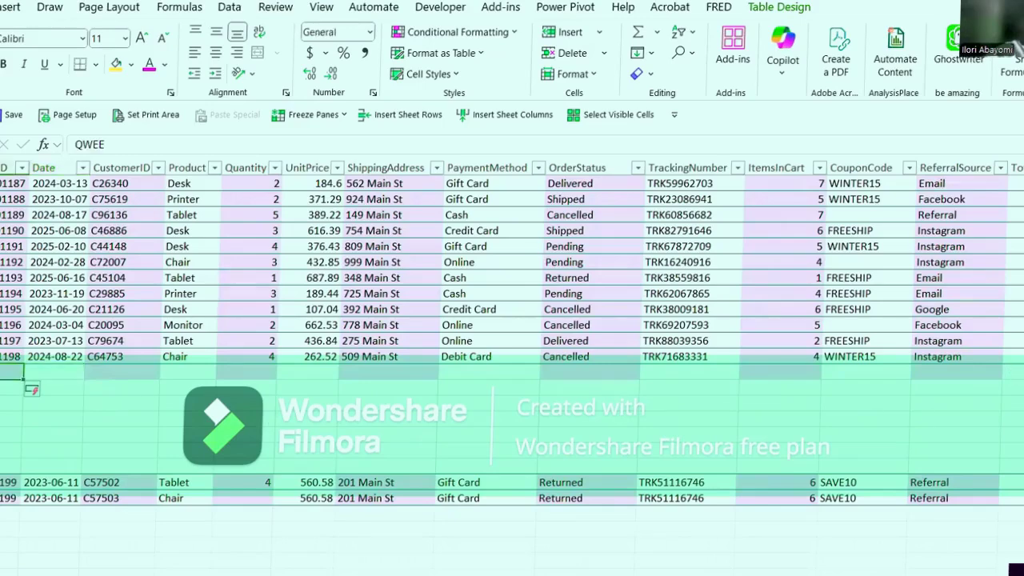
Enter 1 as the TotalPrice of the new QWEE row.
{"action": "key", "text": "ctrl+Right"}
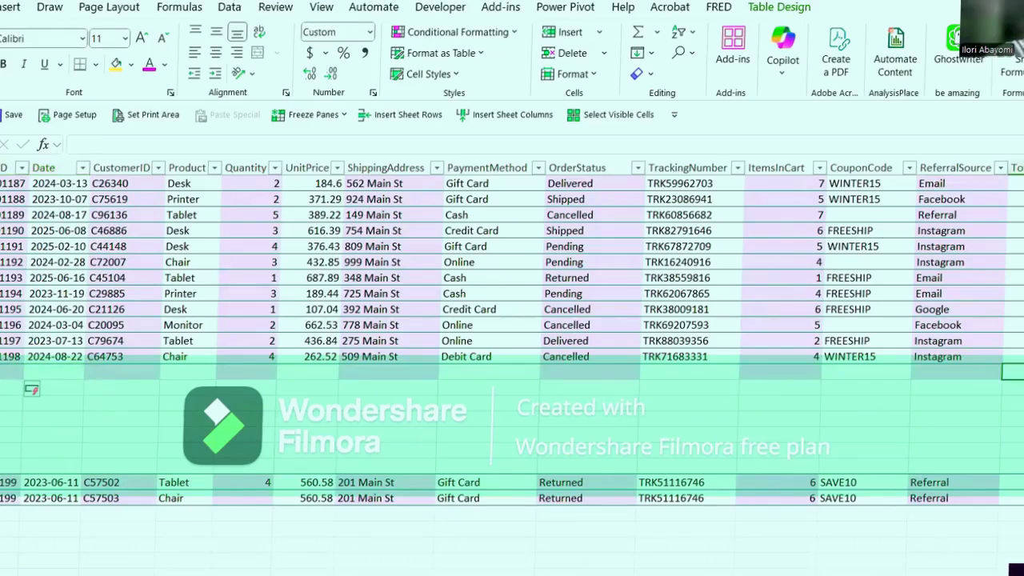
{"action": "key", "text": "Left"}
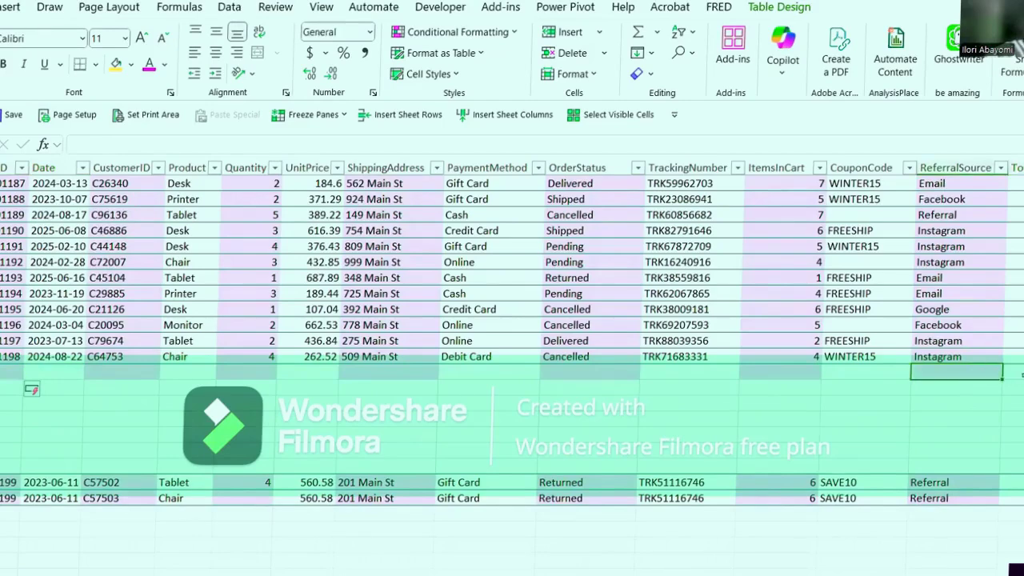
{"action": "key", "text": "Right"}
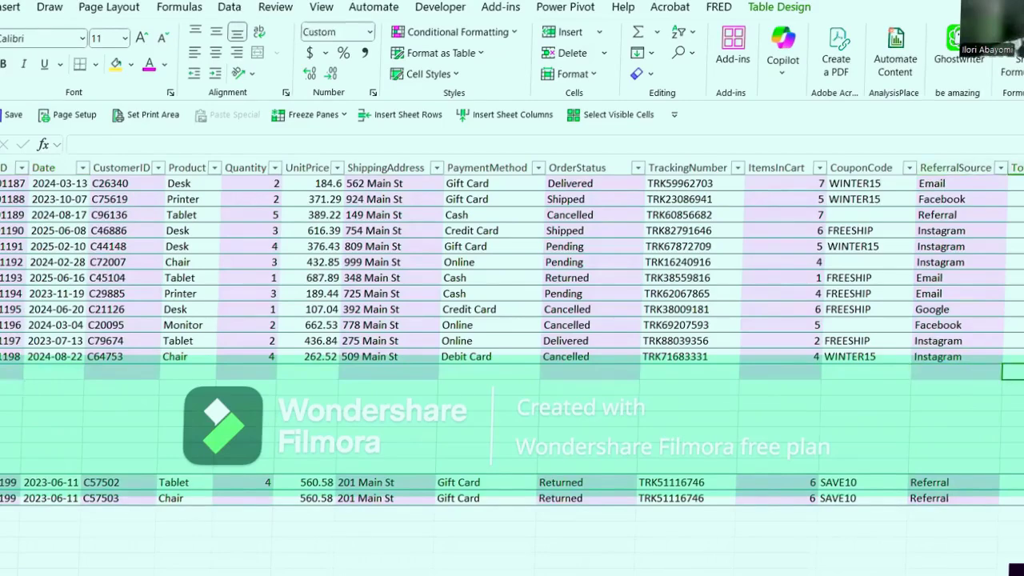
{"action": "type", "text": "1"}
{"action": "key", "text": "Return"}
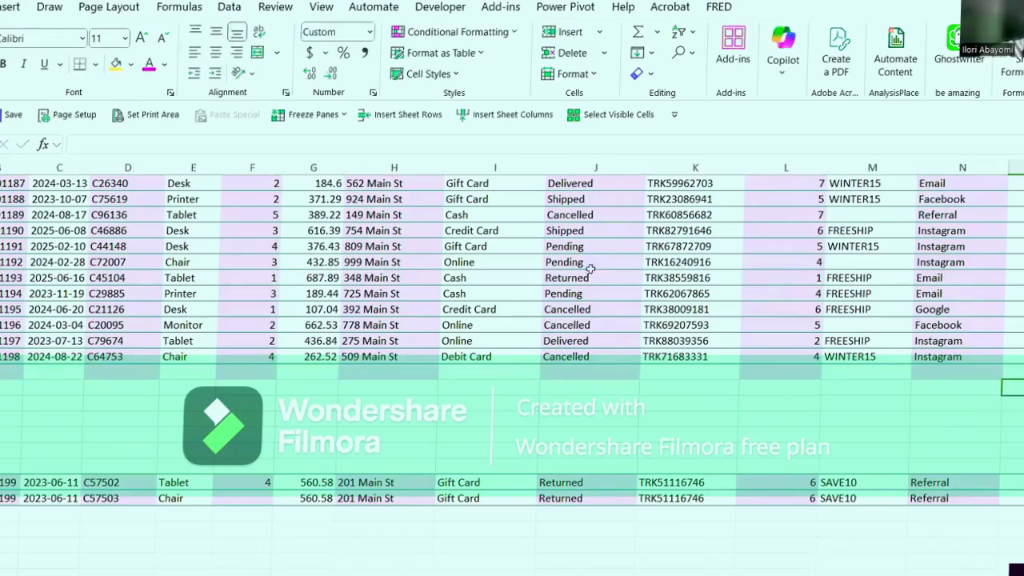
Turn the order table's total row back on and check the formula in its TotalPrice cell.
{"action": "left_click", "coordinate": [584, 293]}
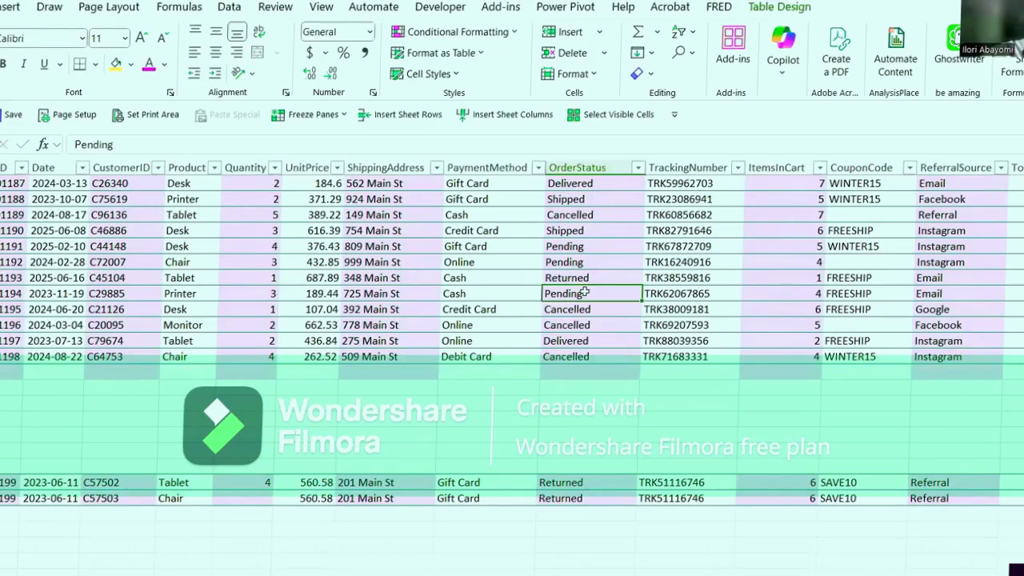
{"action": "left_click", "coordinate": [770, 7]}
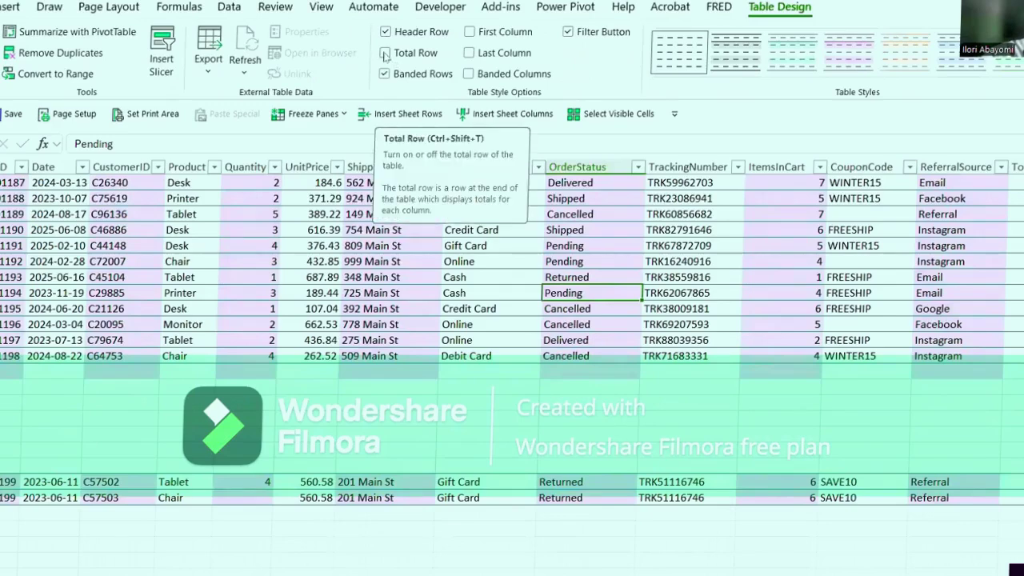
{"action": "left_click", "coordinate": [386, 53]}
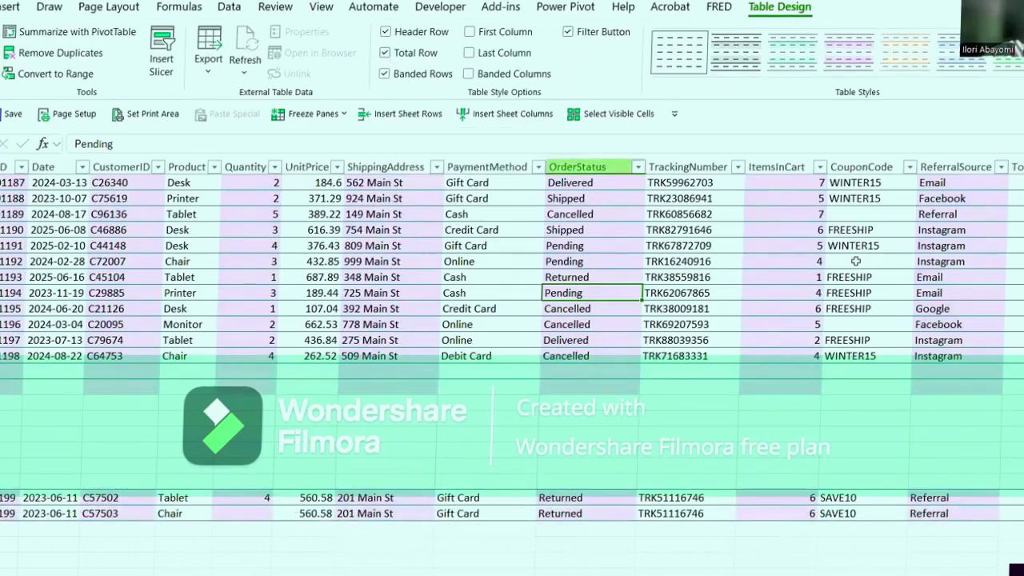
{"action": "left_click", "coordinate": [1012, 387]}
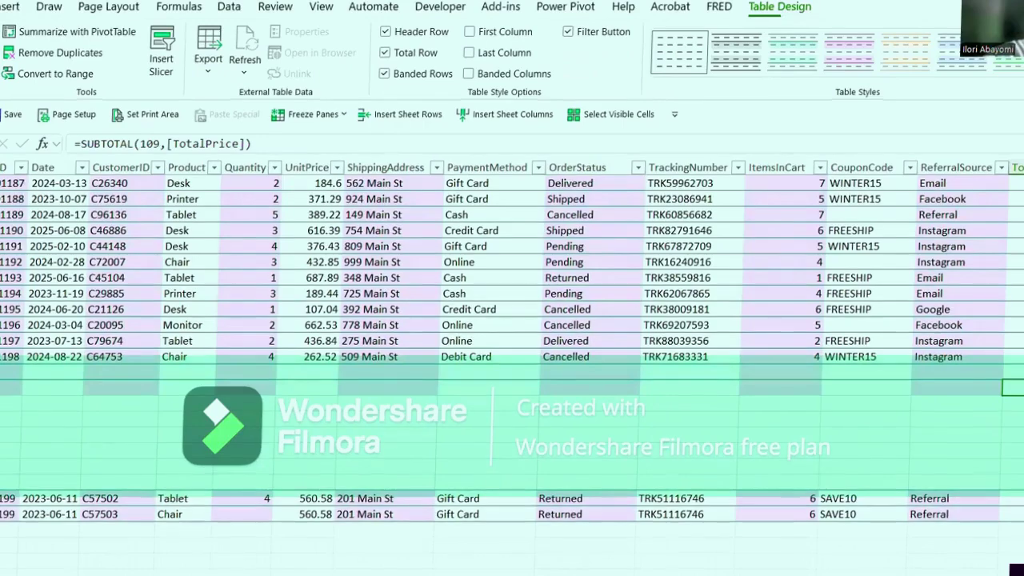
{"action": "left_click", "coordinate": [1, 7]}
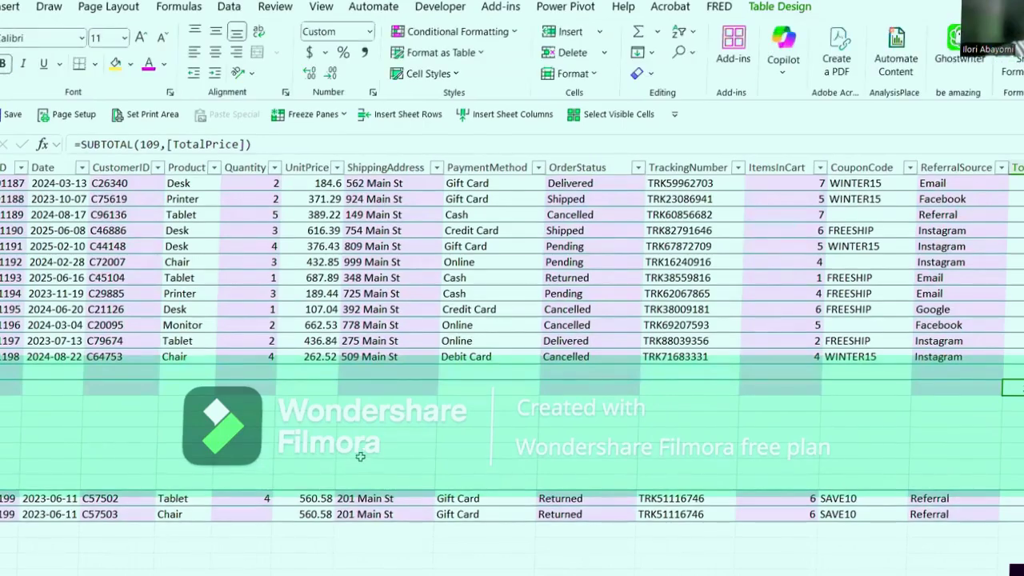
{"action": "left_click", "coordinate": [1012, 450]}
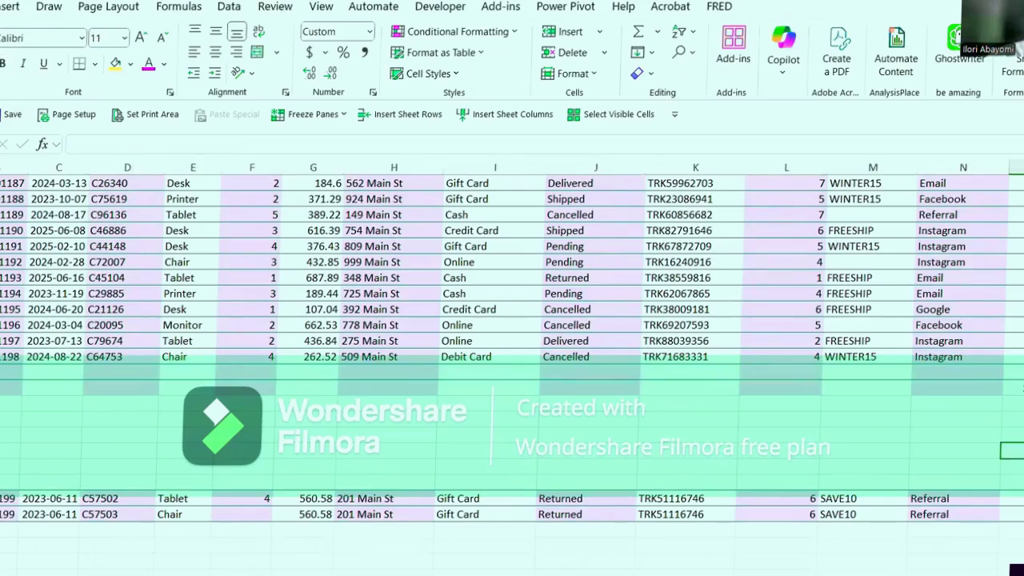
{"action": "left_click", "coordinate": [8, 387]}
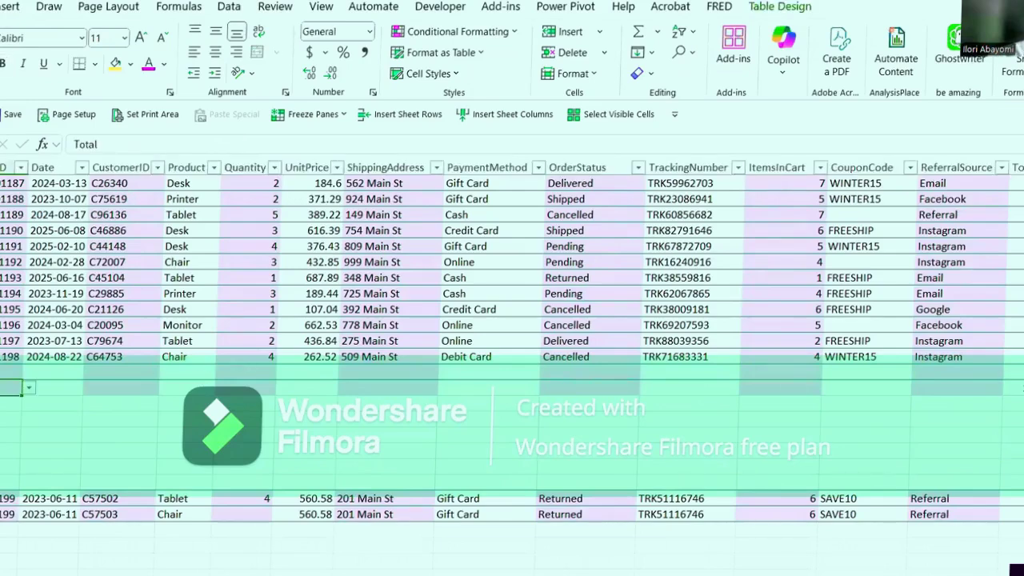
Check the formula in the TotalPrice total cell and turn off the order table's total row.
{"action": "left_click", "coordinate": [6, 418]}
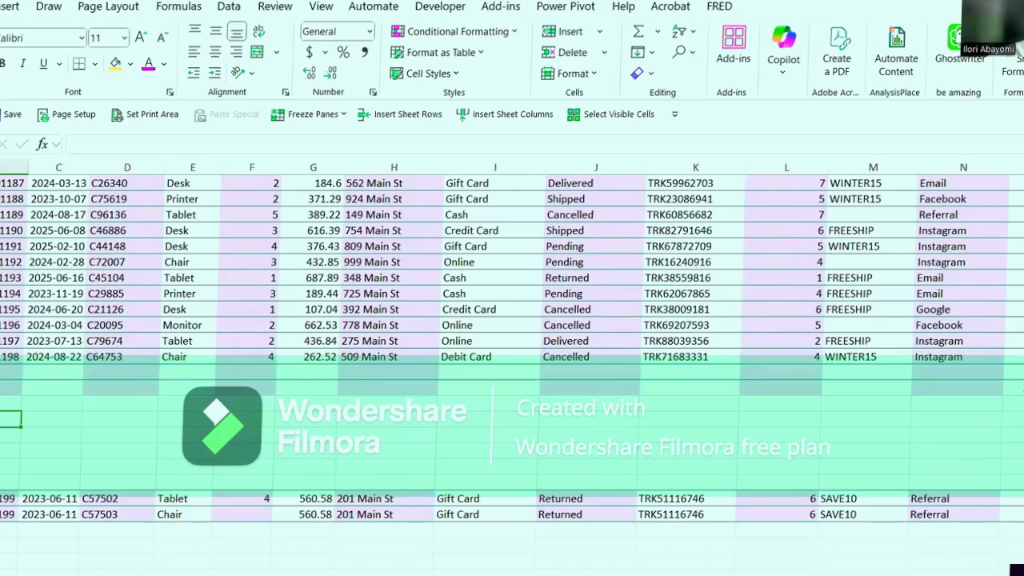
{"action": "left_click", "coordinate": [1021, 388]}
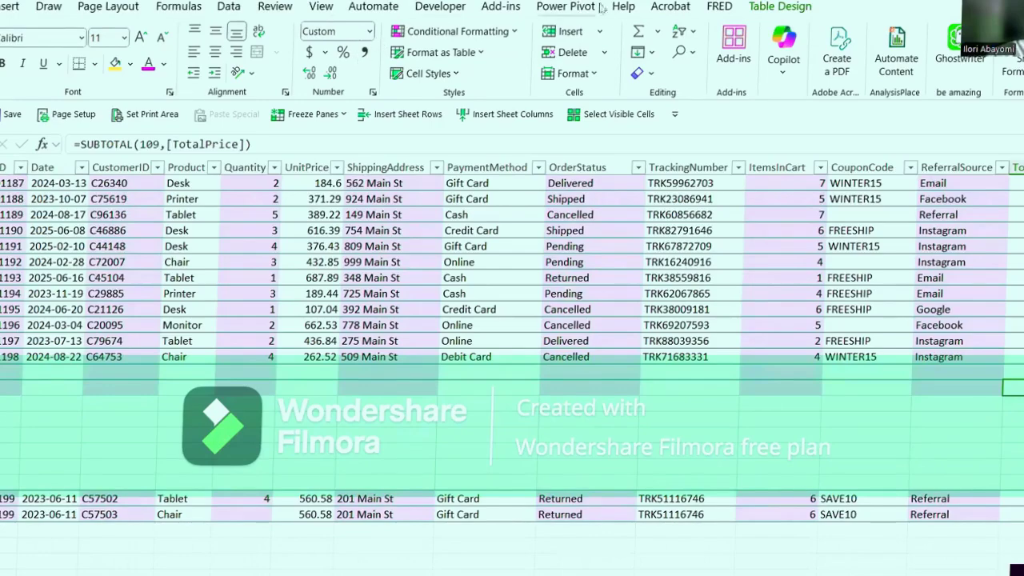
{"action": "left_click", "coordinate": [780, 6]}
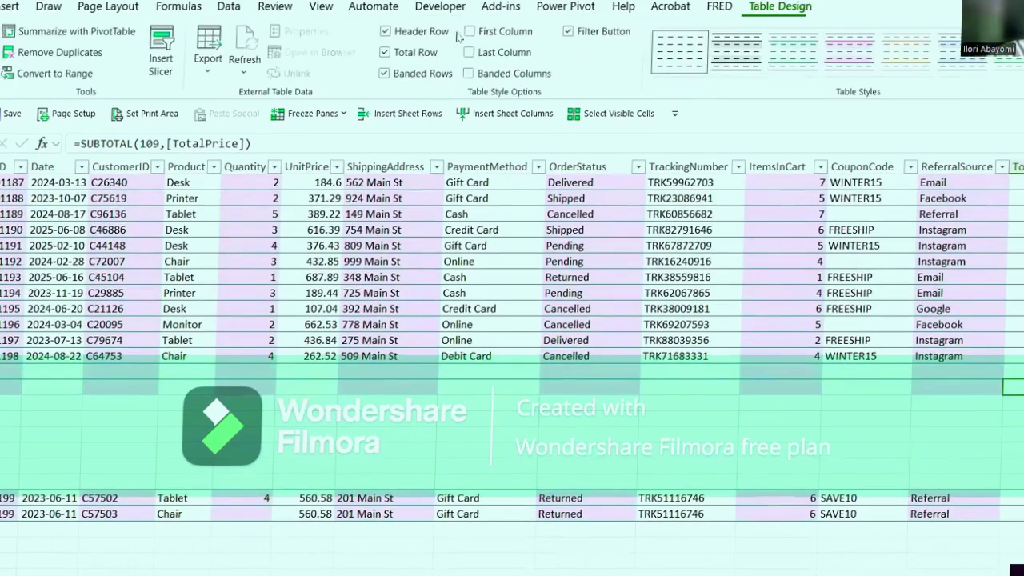
{"action": "left_click", "coordinate": [385, 52]}
{"action": "left_click", "coordinate": [727, 448]}
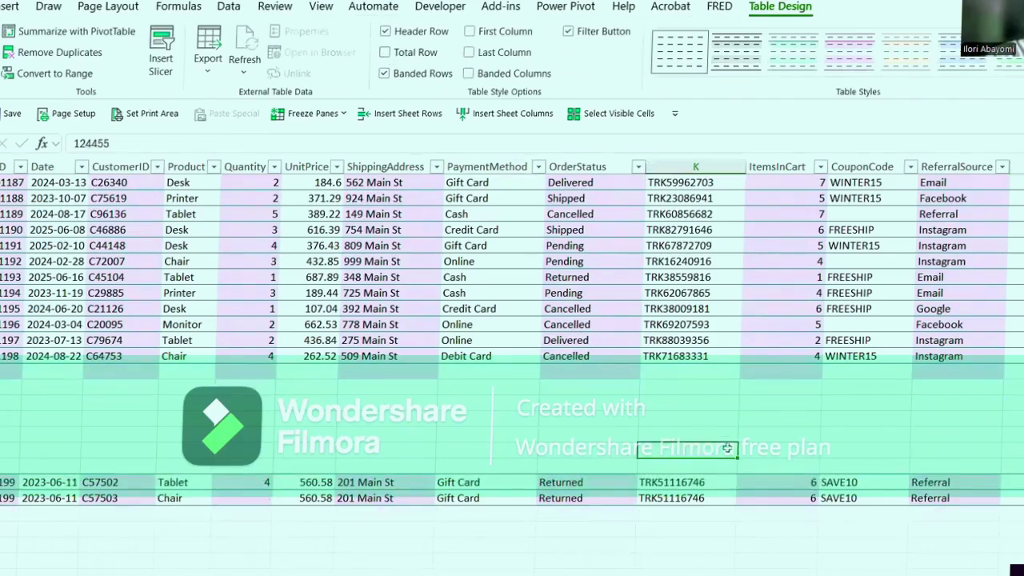
Add a record directly below the table with OrderID QWEE, Date EDRTT and CustomerID FFGGHH.
{"action": "left_click", "coordinate": [9, 388]}
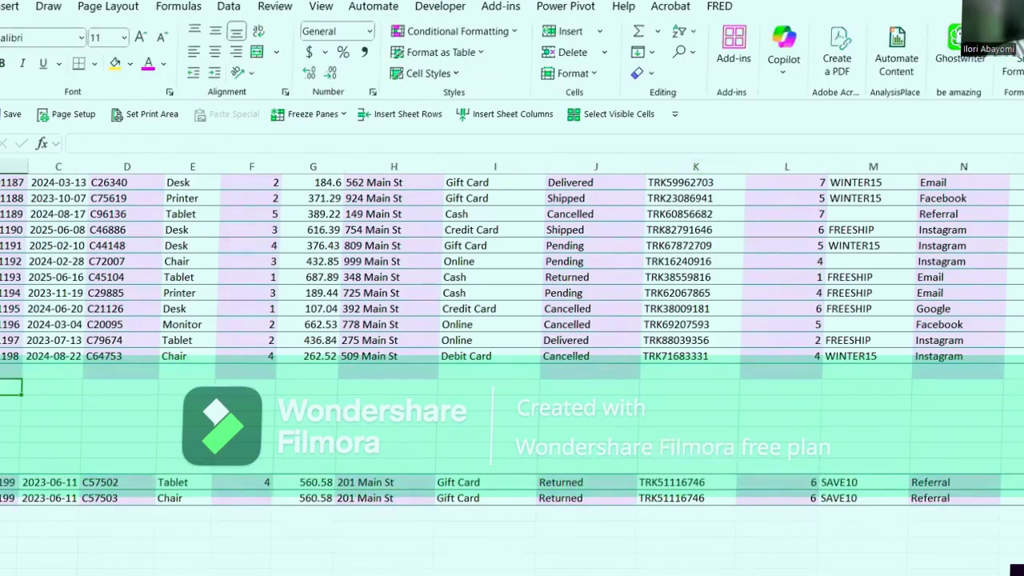
{"action": "type", "text": "QWEE"}
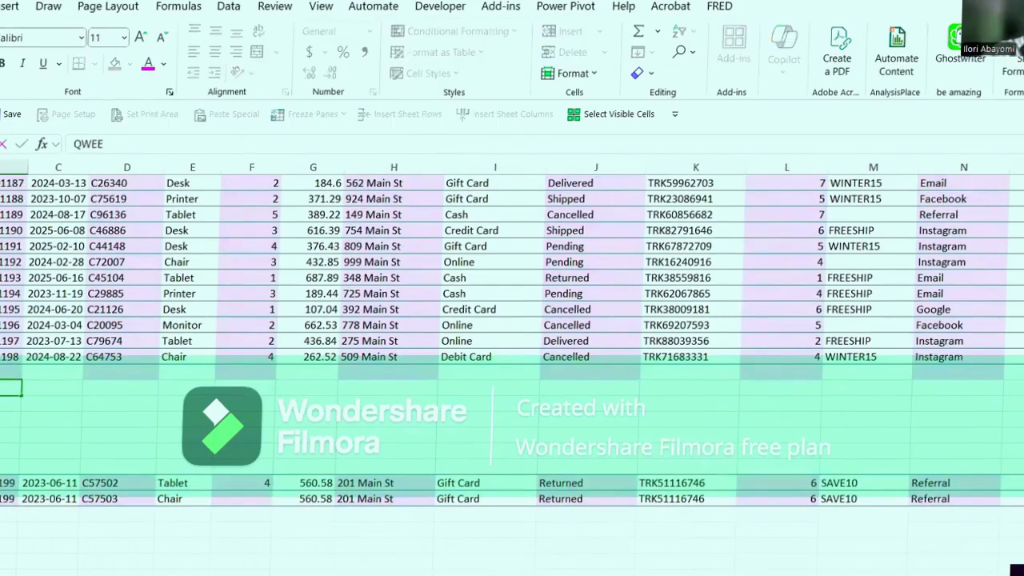
{"action": "key", "text": "Tab"}
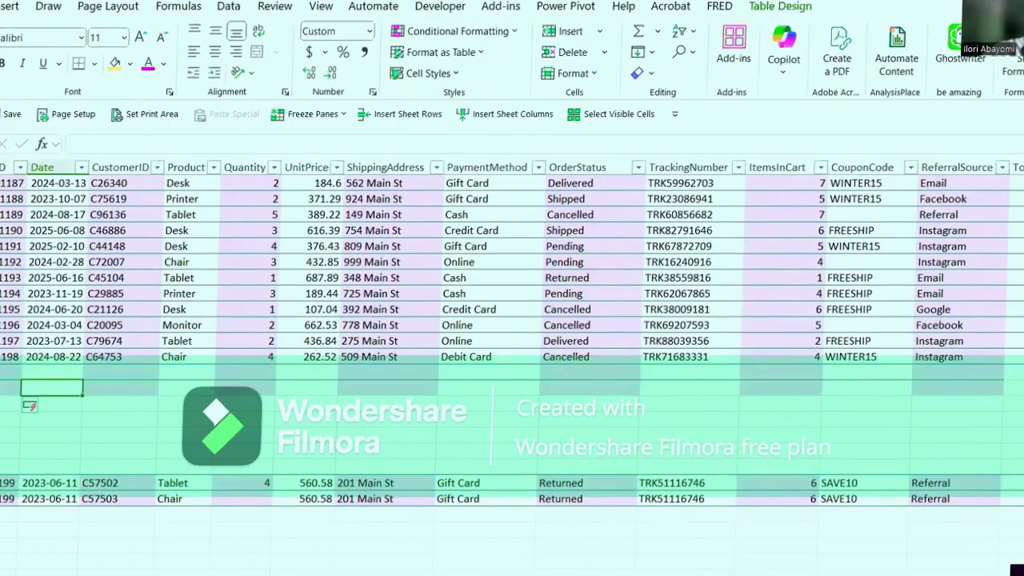
{"action": "type", "text": "EDRTT"}
{"action": "key", "text": "Tab"}
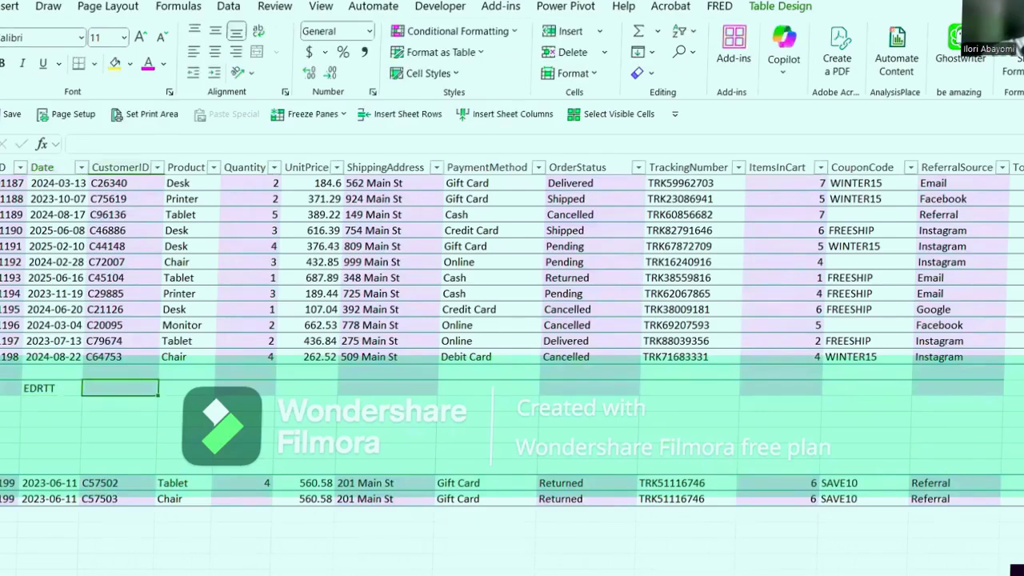
{"action": "type", "text": "FF"}
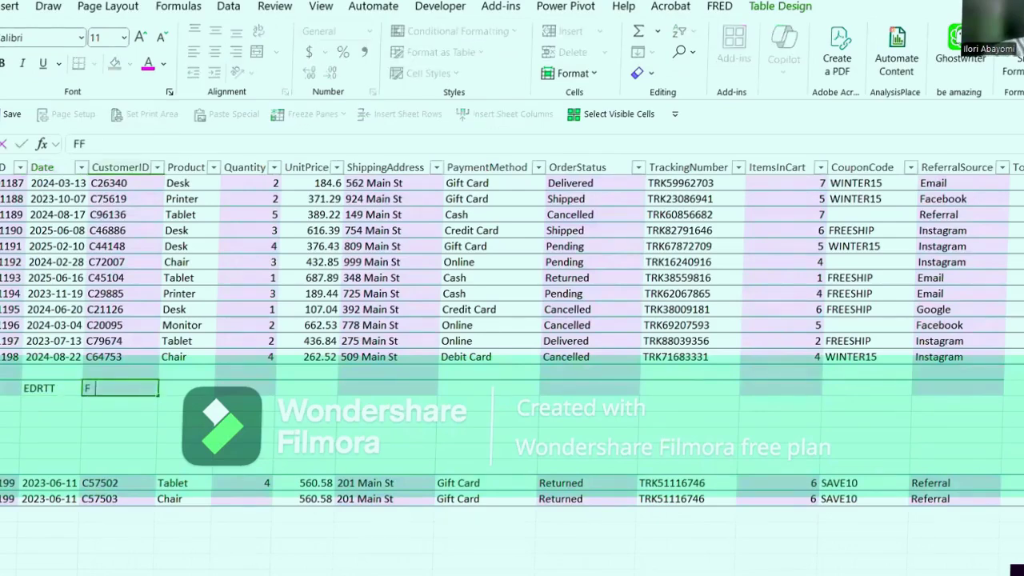
{"action": "type", "text": "GGHH"}
{"action": "key", "text": "Return"}
Check the TotalPrice cell of the new QWEE row.
{"action": "left_click", "coordinate": [1022, 389]}
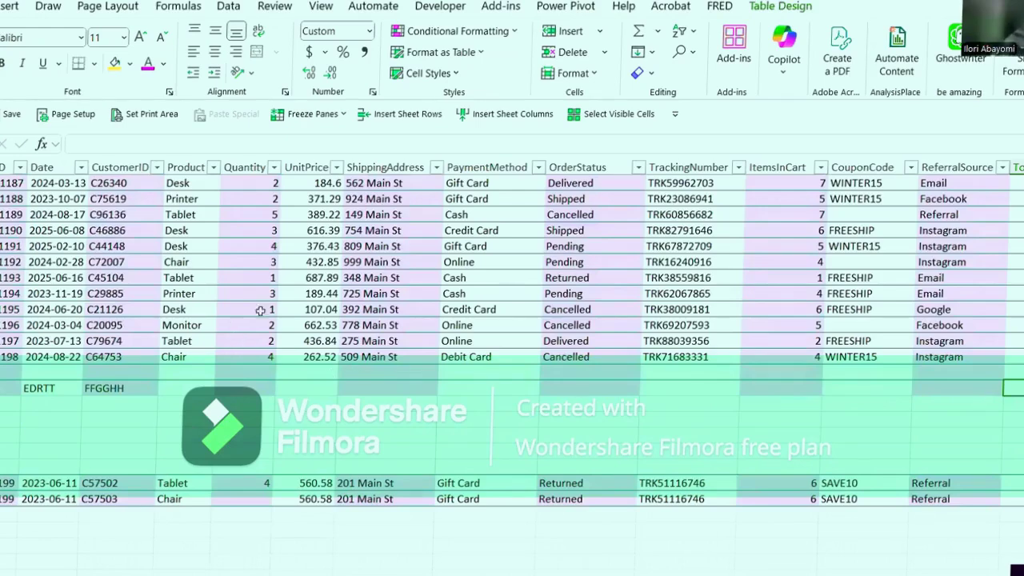
{"action": "left_click", "coordinate": [338, 331]}
{"action": "left_click", "coordinate": [1015, 388]}
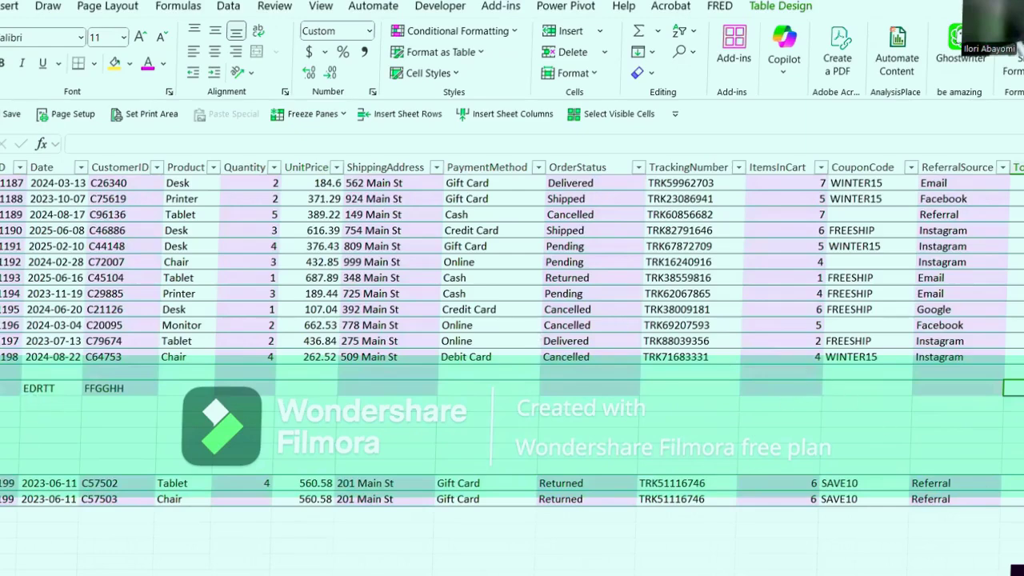
{"action": "scroll", "coordinate": [823, 227], "scroll_direction": "right", "scroll_amount": 5}
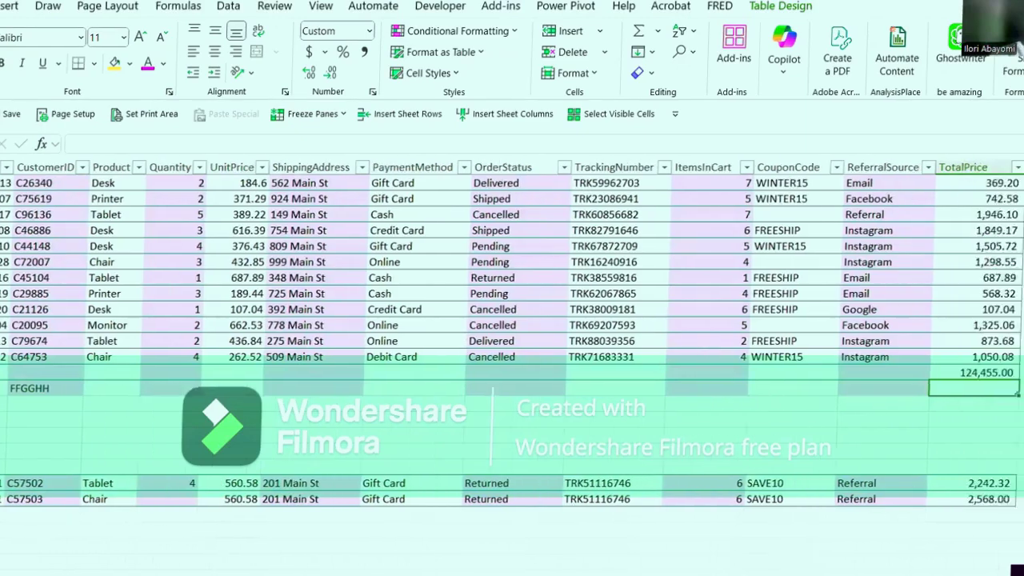
Clear the stray value 12244 in column P beside the table's TotalPrice column.
{"action": "left_click", "coordinate": [823, 226]}
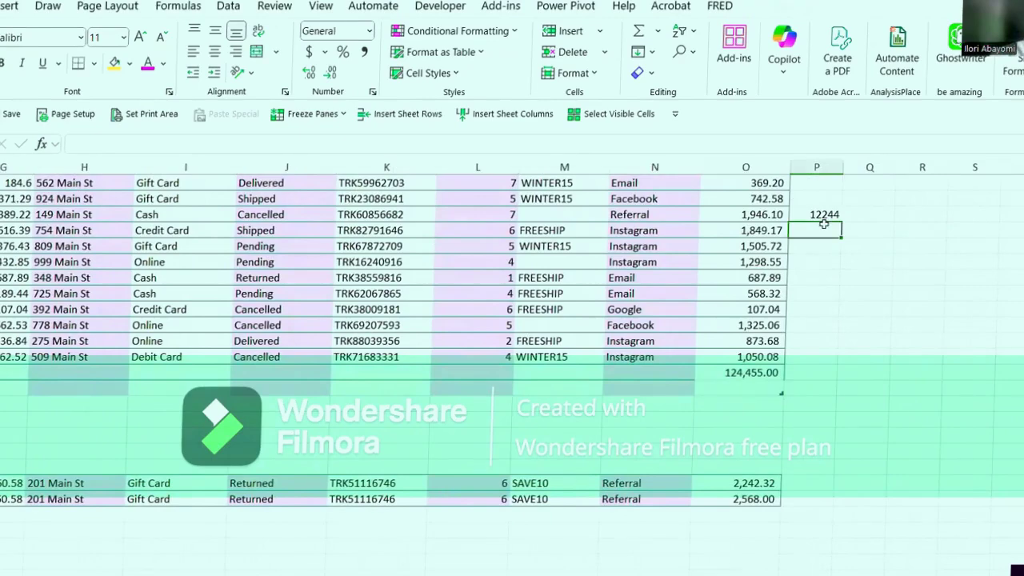
{"action": "left_click", "coordinate": [825, 213]}
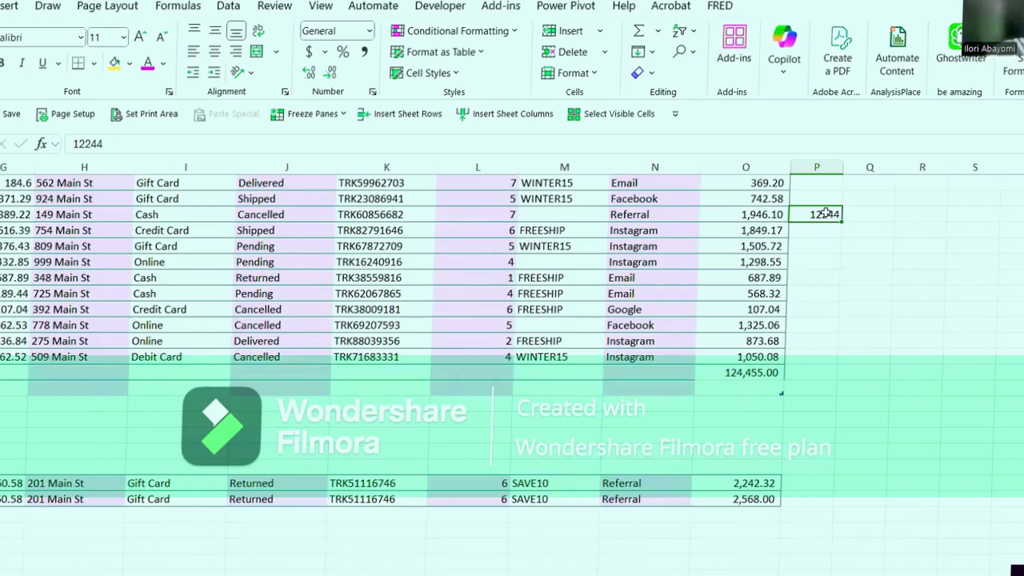
{"action": "key", "text": "Delete"}
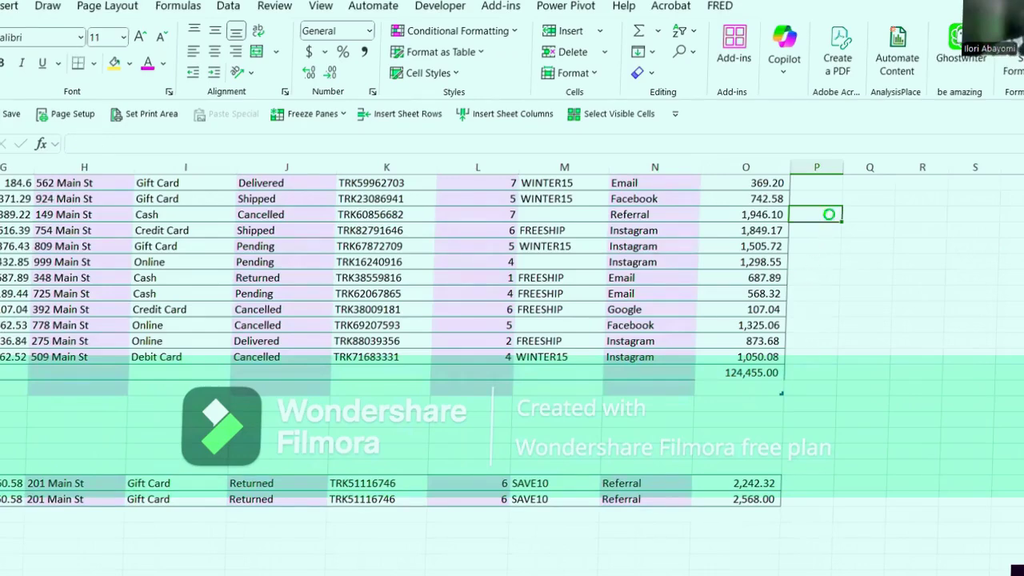
{"action": "key", "text": "ctrl+z"}
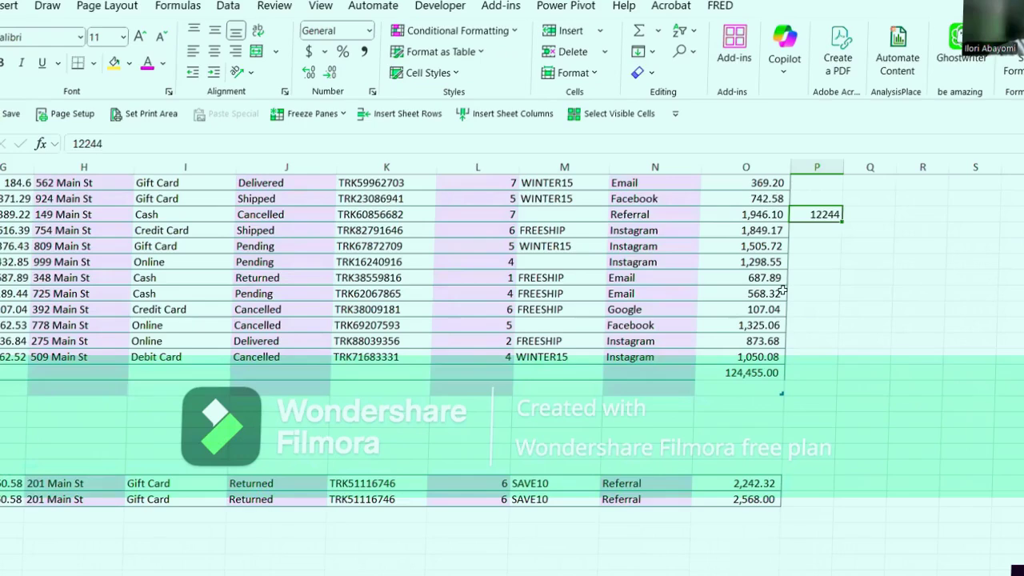
Add a School column to the table by entering its header in the cell directly beside TotalPrice.
{"action": "left_click", "coordinate": [809, 198]}
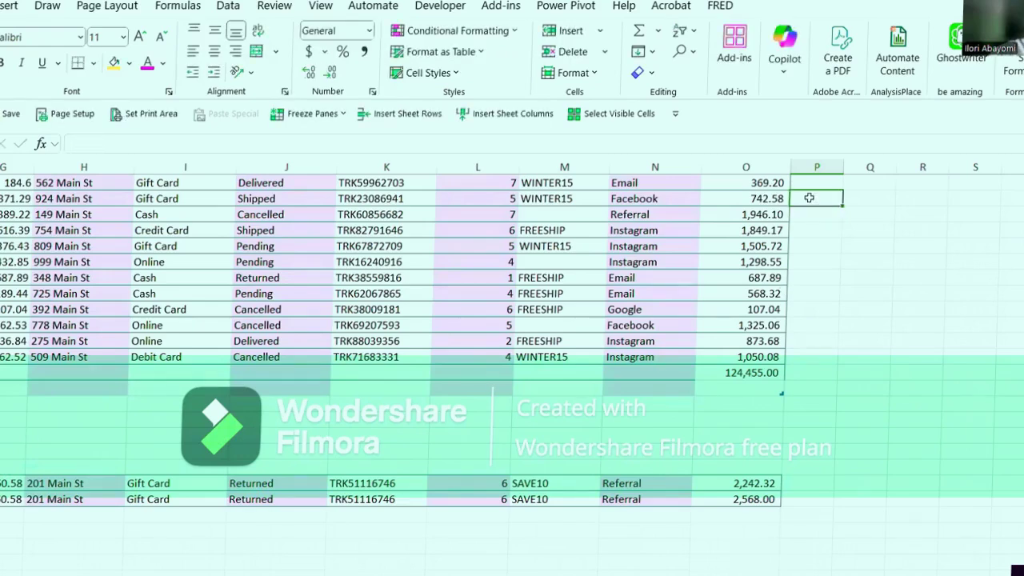
{"action": "key", "text": "ctrl+Up"}
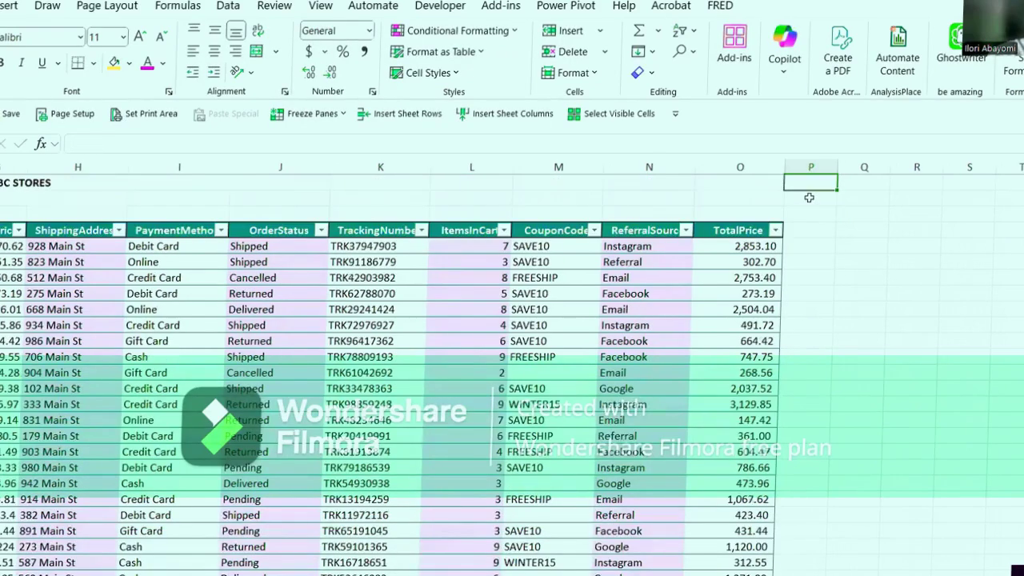
{"action": "left_click", "coordinate": [803, 235]}
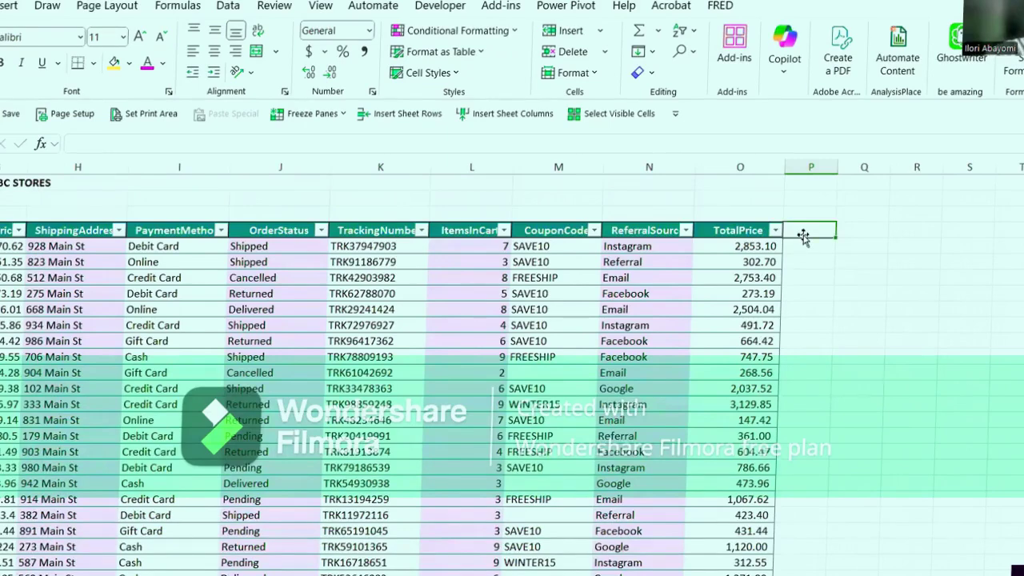
{"action": "type", "text": "s"}
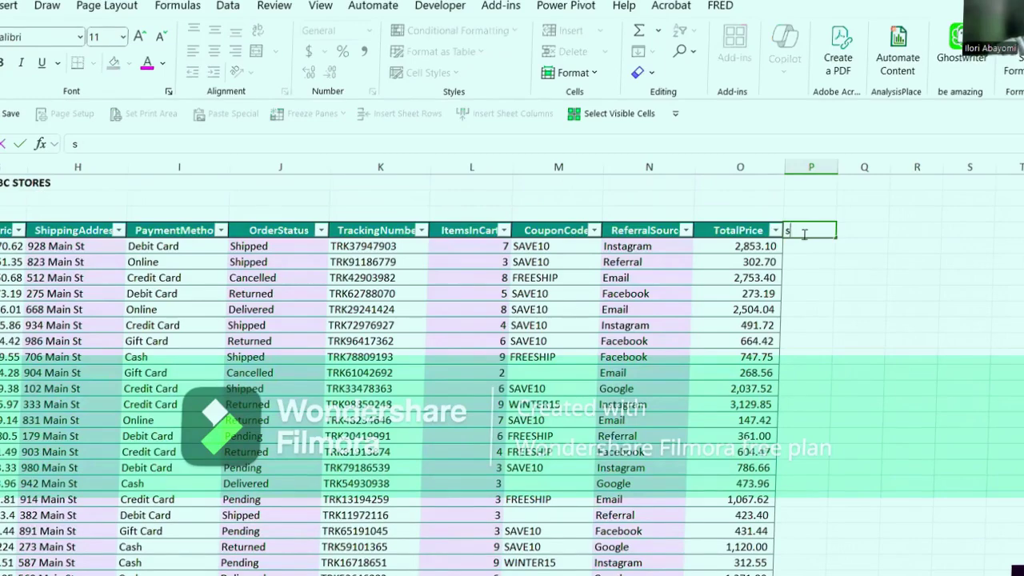
{"action": "key", "text": "BackSpace"}
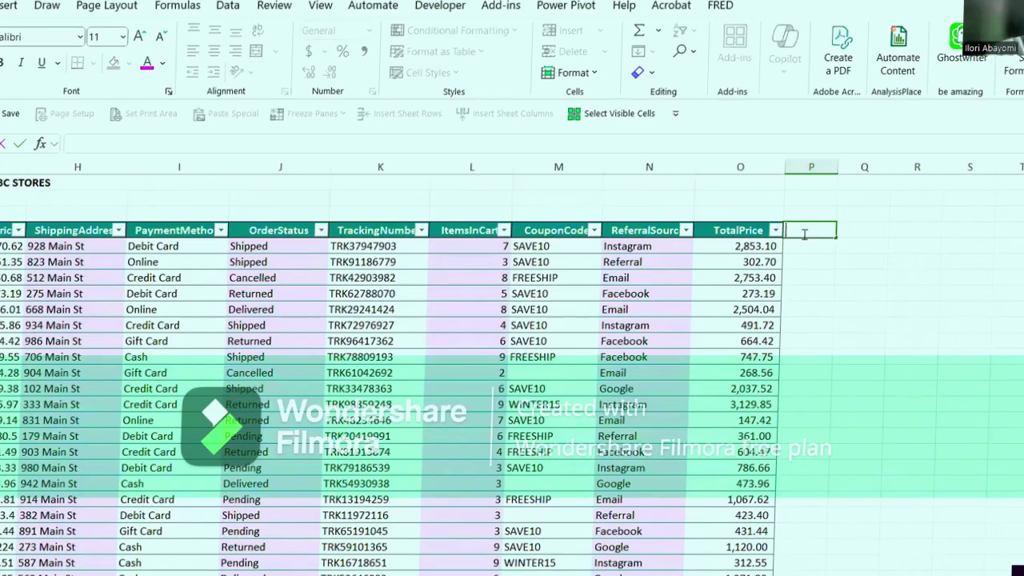
{"action": "type", "text": "School"}
{"action": "key", "text": "Return"}
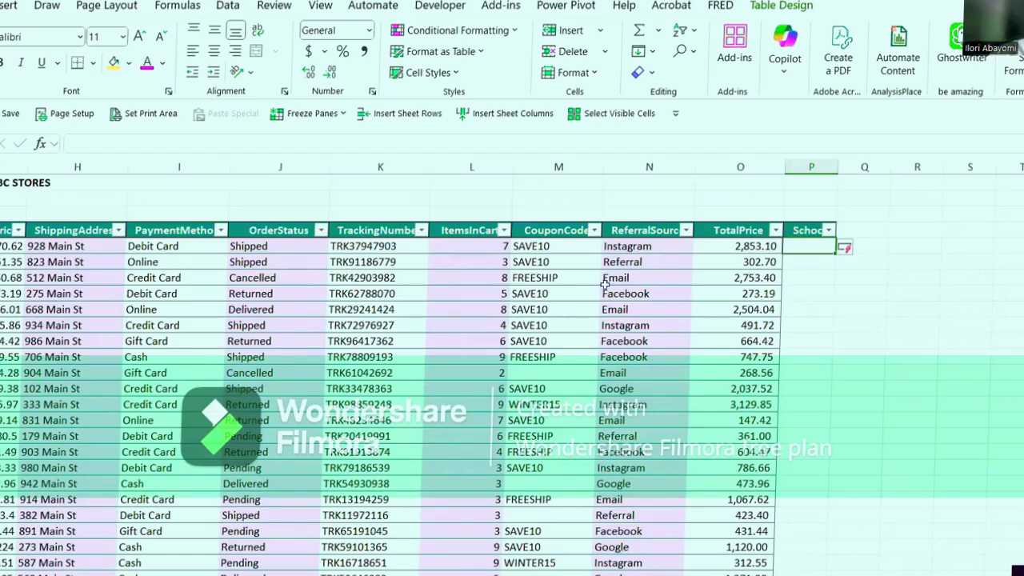
Enter 23356 in the School column for the third record of the table.
{"action": "left_click", "coordinate": [545, 308]}
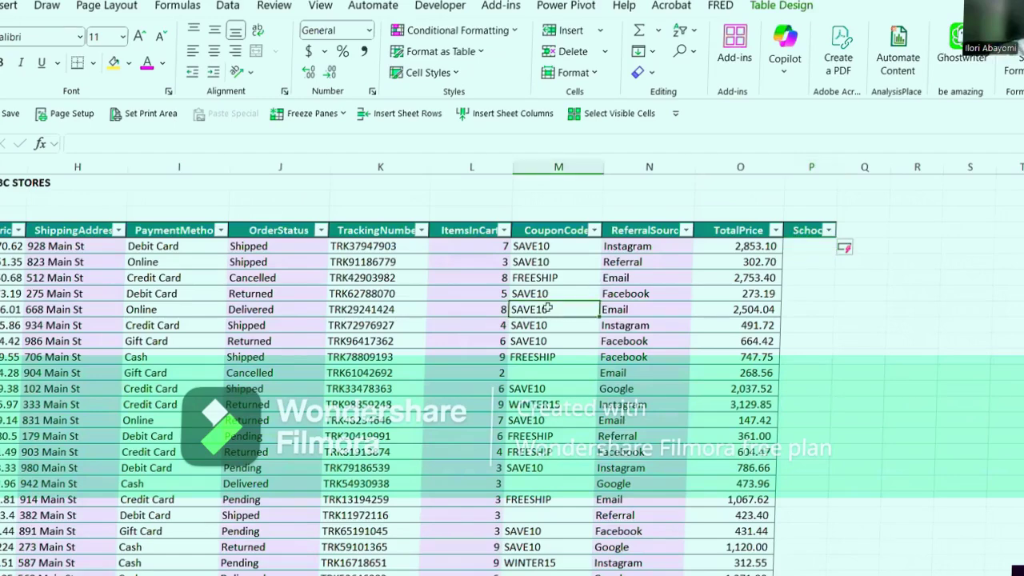
{"action": "left_click", "coordinate": [805, 248]}
{"action": "left_click", "coordinate": [803, 280]}
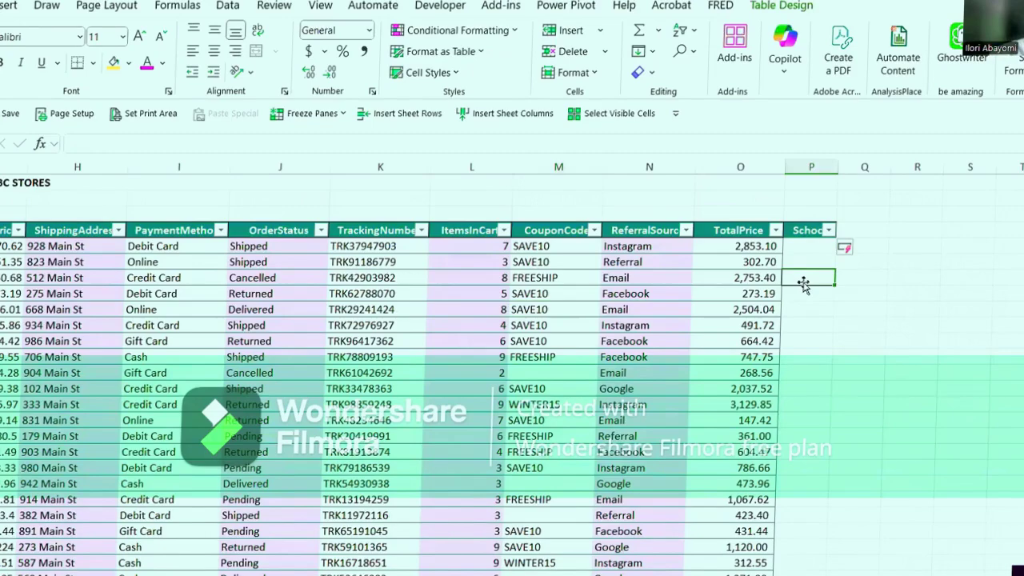
{"action": "type", "text": "2"}
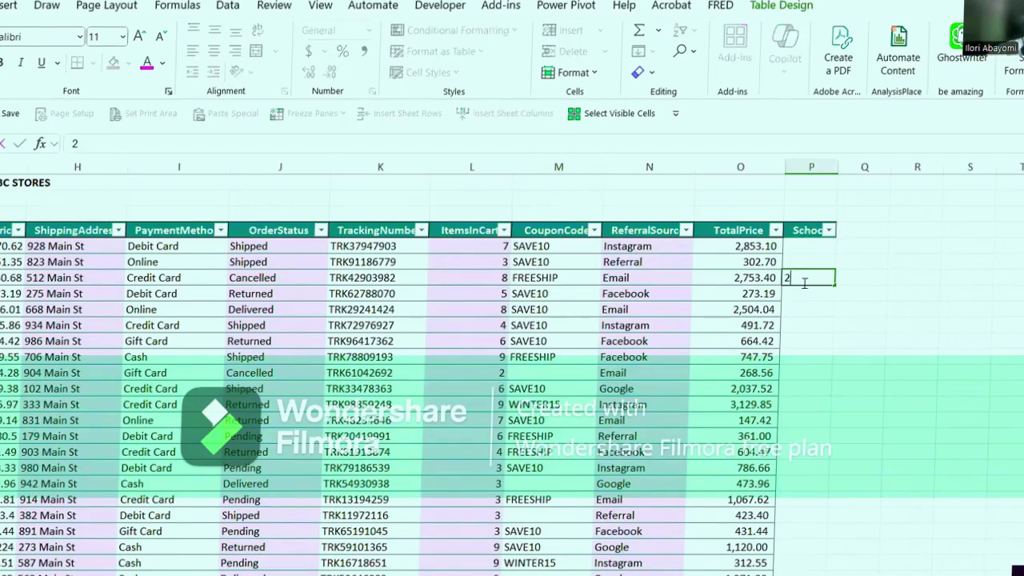
{"action": "type", "text": "3356"}
{"action": "key", "text": "Return"}
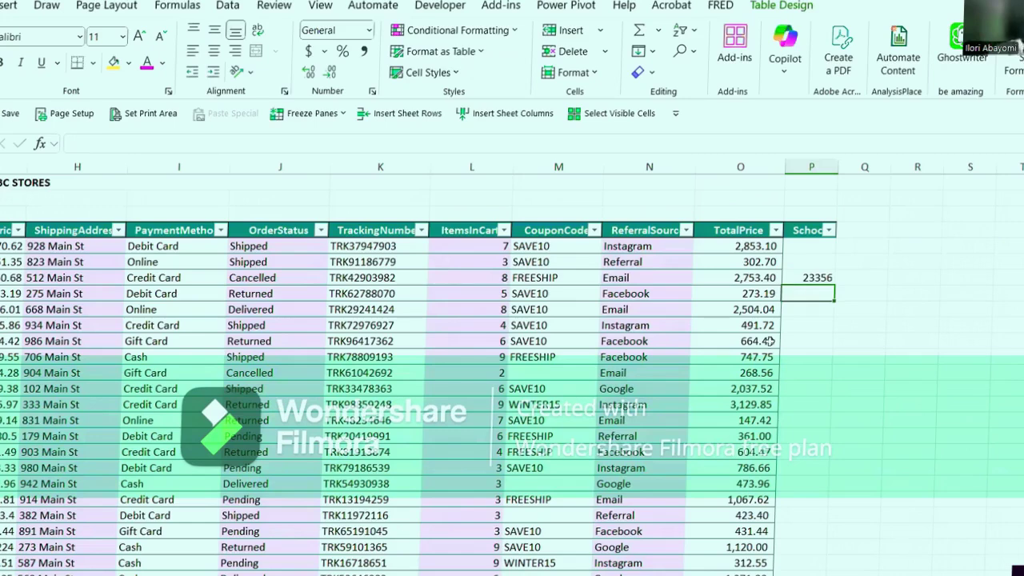
{"action": "left_click", "coordinate": [567, 373]}
{"action": "left_click", "coordinate": [809, 293]}
{"action": "left_click", "coordinate": [786, 357]}
{"action": "left_click", "coordinate": [472, 357]}
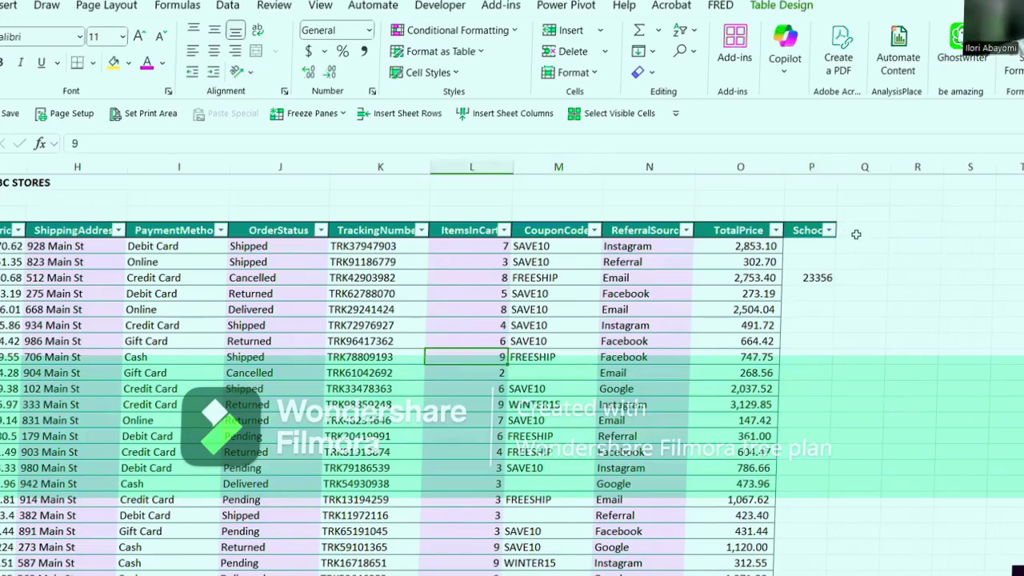
Try to add another column beside School by entering 233455 as its header and replacing it with qwrty.
{"action": "left_click", "coordinate": [855, 232]}
{"action": "type", "text": "2"}
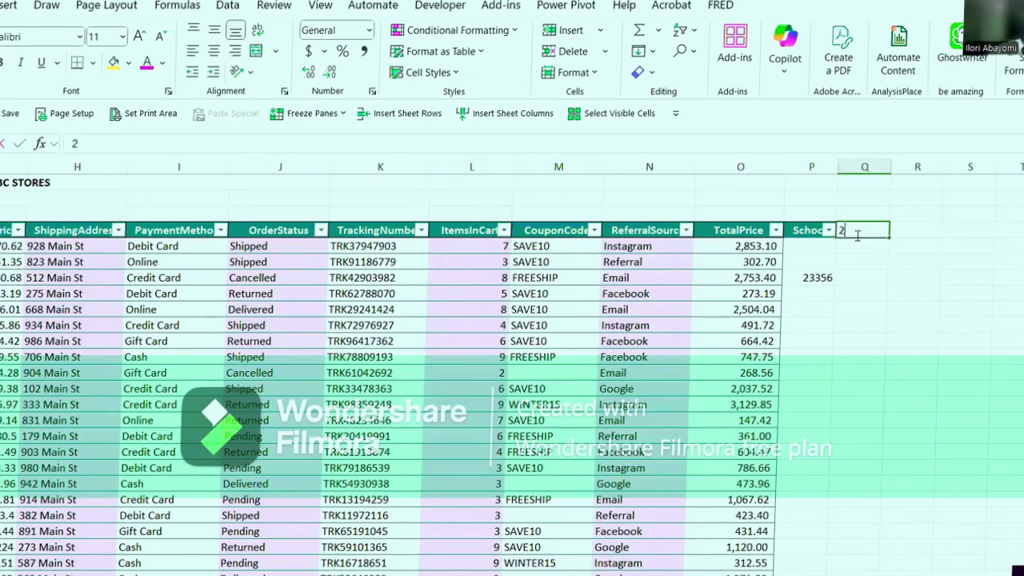
{"action": "type", "text": "33455"}
{"action": "key", "text": "Return"}
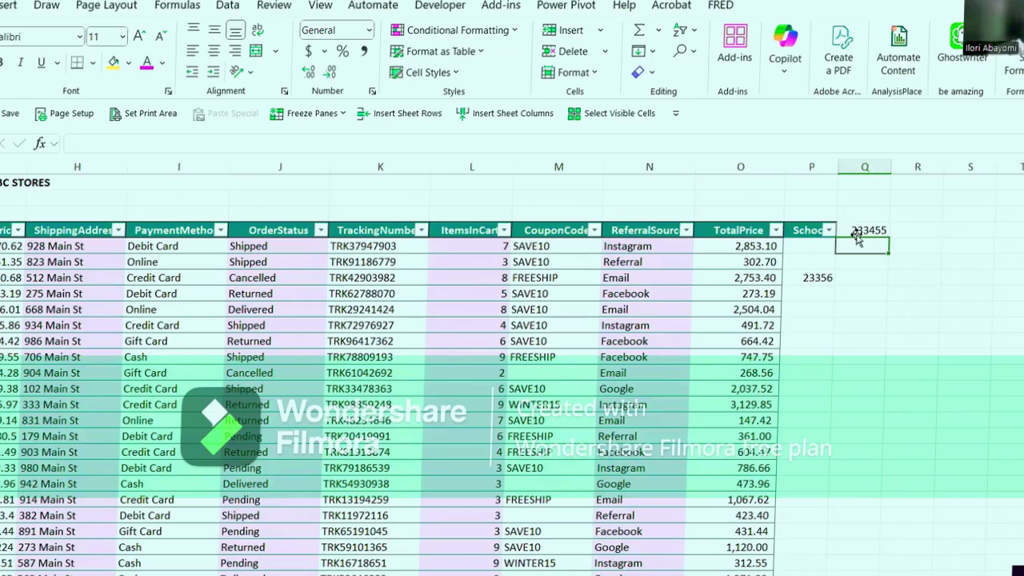
{"action": "left_click", "coordinate": [850, 228]}
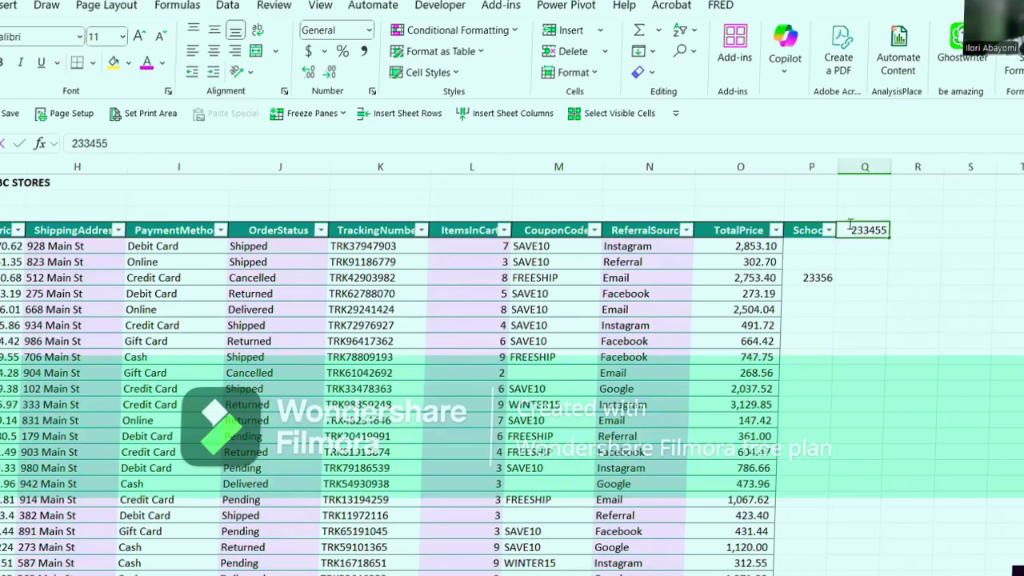
{"action": "type", "text": "qwrty"}
{"action": "key", "text": "Return"}
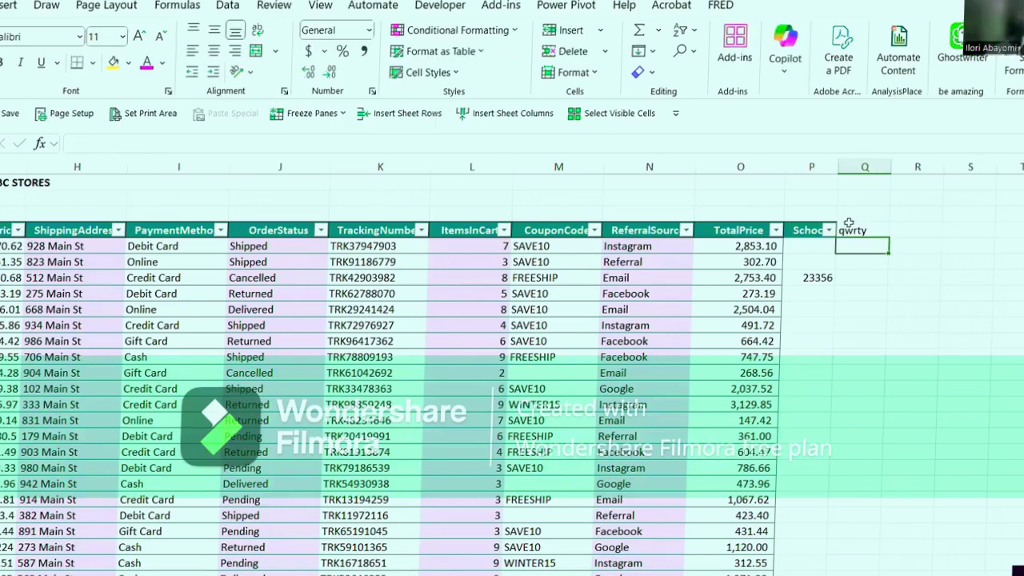
Set the header-row cell directly beside School to Dttyu.
{"action": "left_click", "coordinate": [867, 228]}
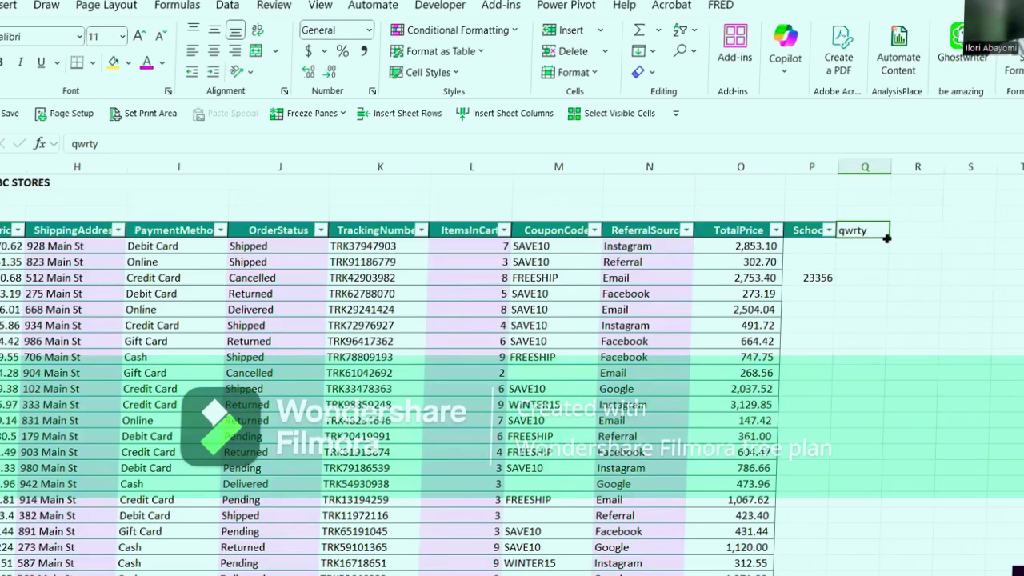
{"action": "type", "text": "D"}
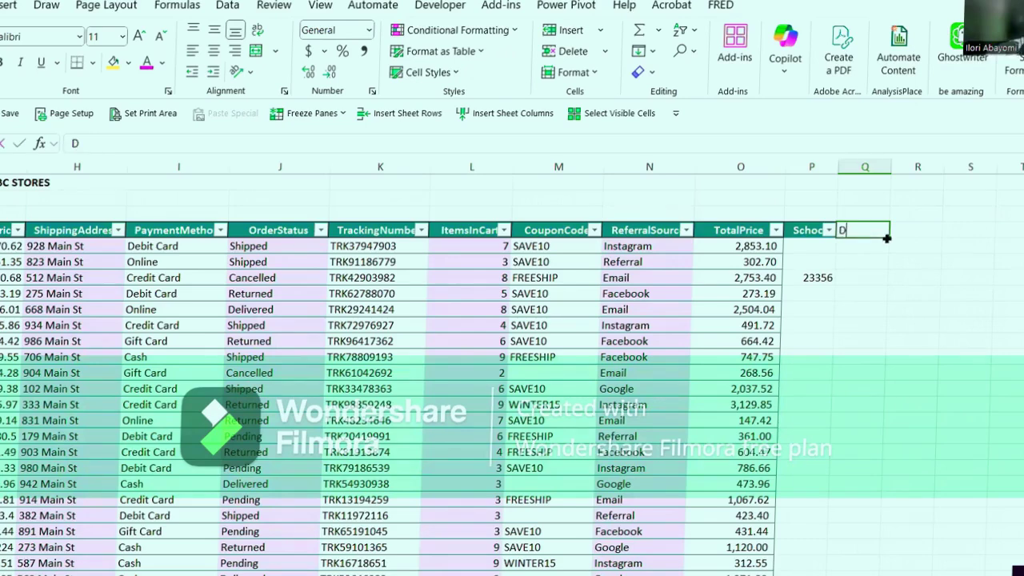
{"action": "type", "text": "ttyu"}
{"action": "key", "text": "Return"}
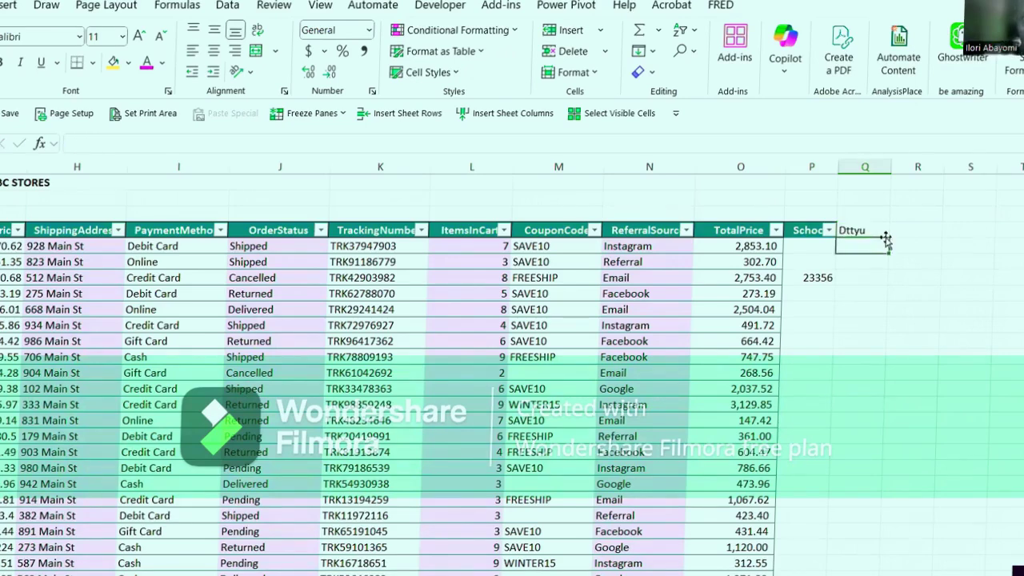
{"action": "left_click", "coordinate": [848, 231]}
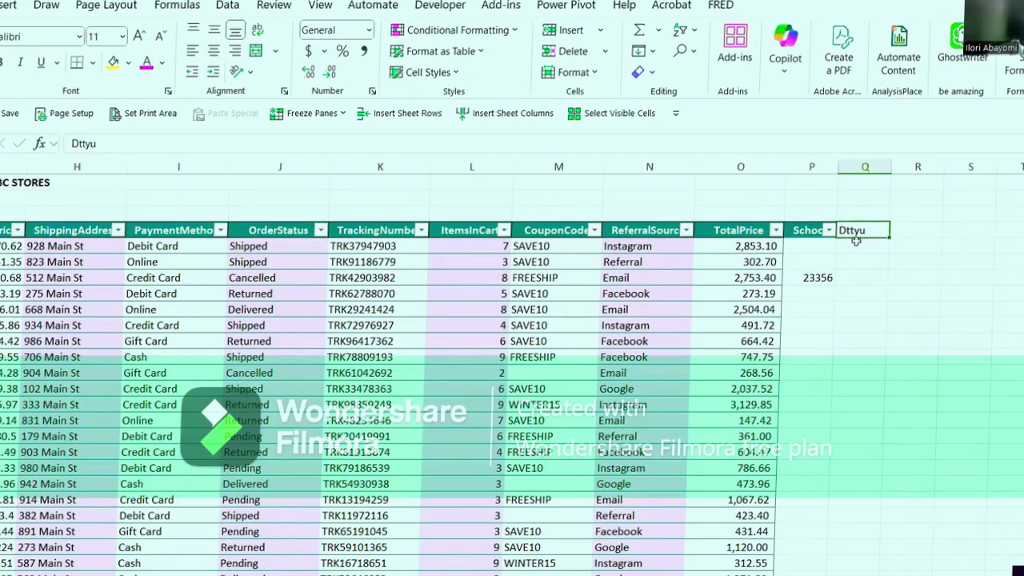
Clear the School column entry for the third record of the table.
{"action": "left_click", "coordinate": [810, 277]}
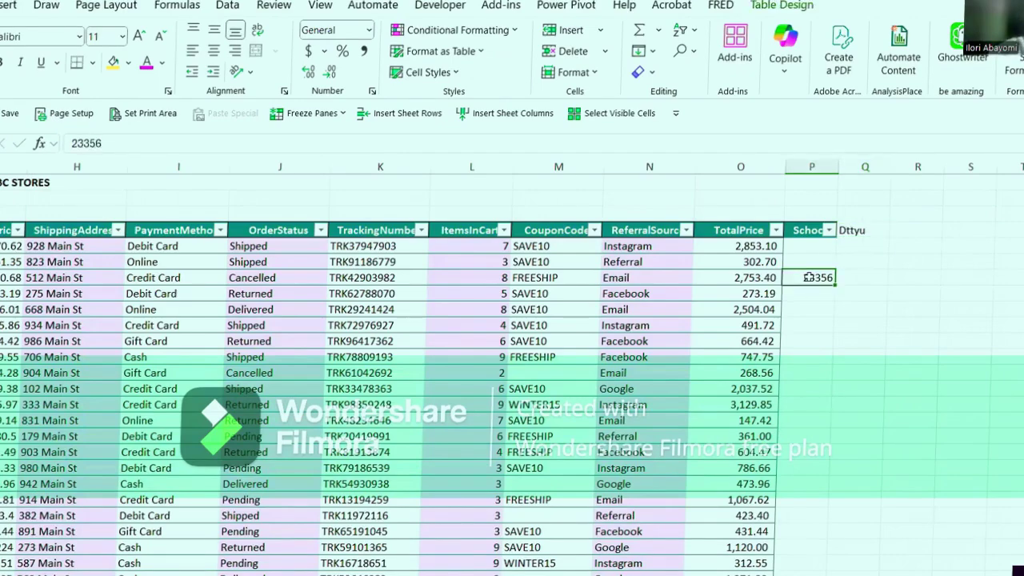
{"action": "key", "text": "Delete"}
{"action": "left_click", "coordinate": [450, 311]}
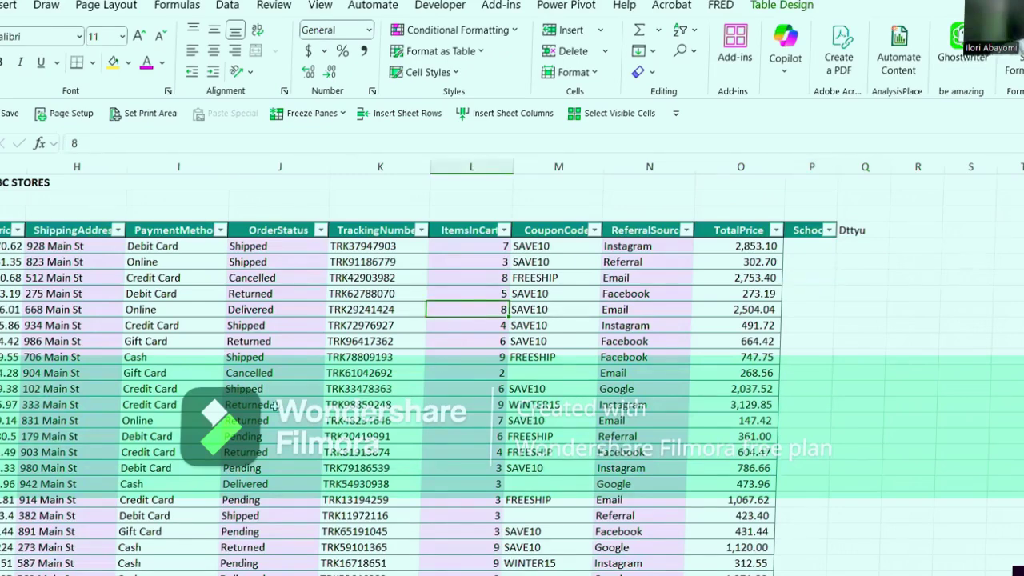
{"action": "left_click", "coordinate": [212, 362]}
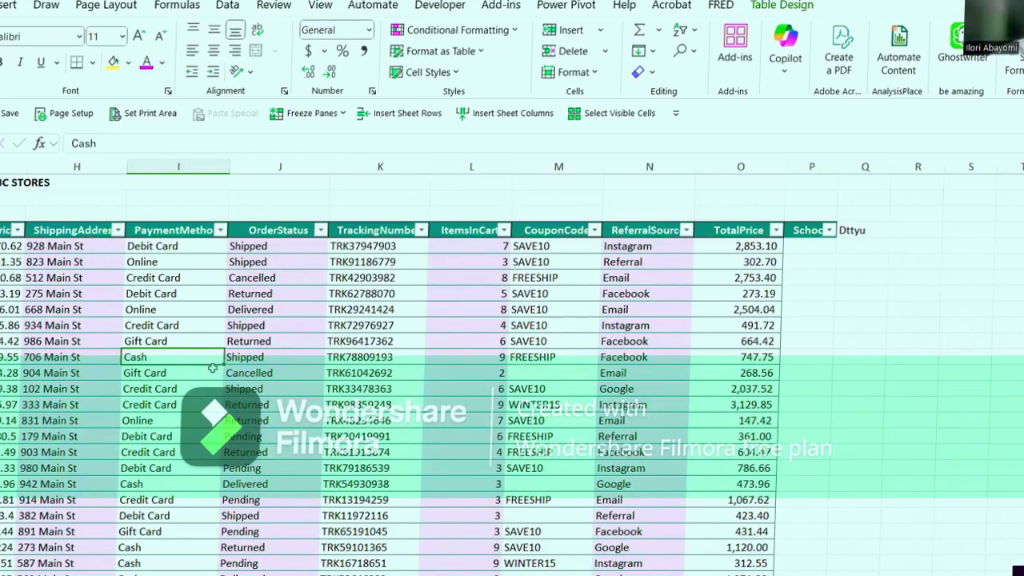
{"action": "left_click", "coordinate": [308, 385]}
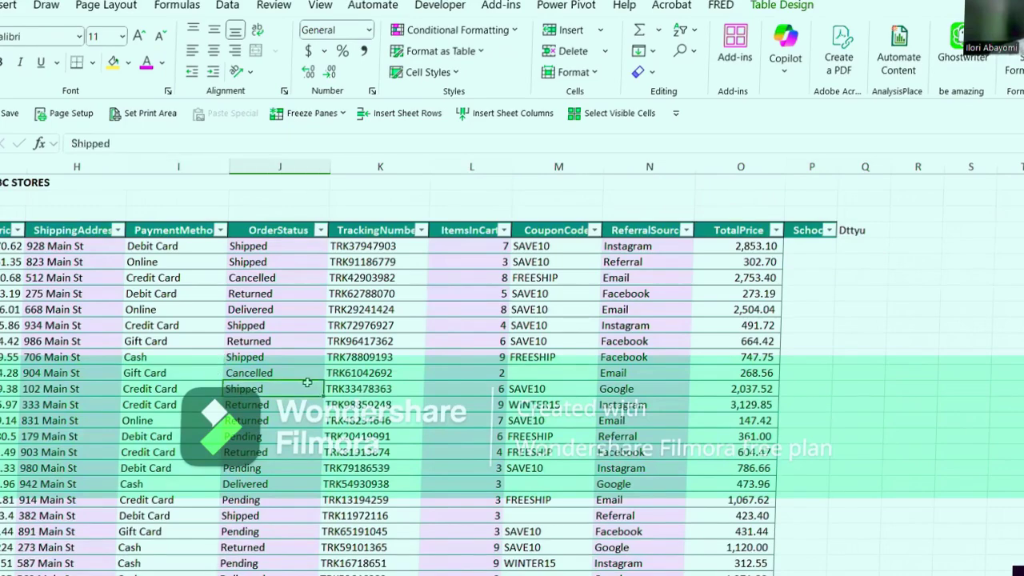
{"action": "scroll", "coordinate": [308, 382], "scroll_direction": "down", "scroll_amount": 3}
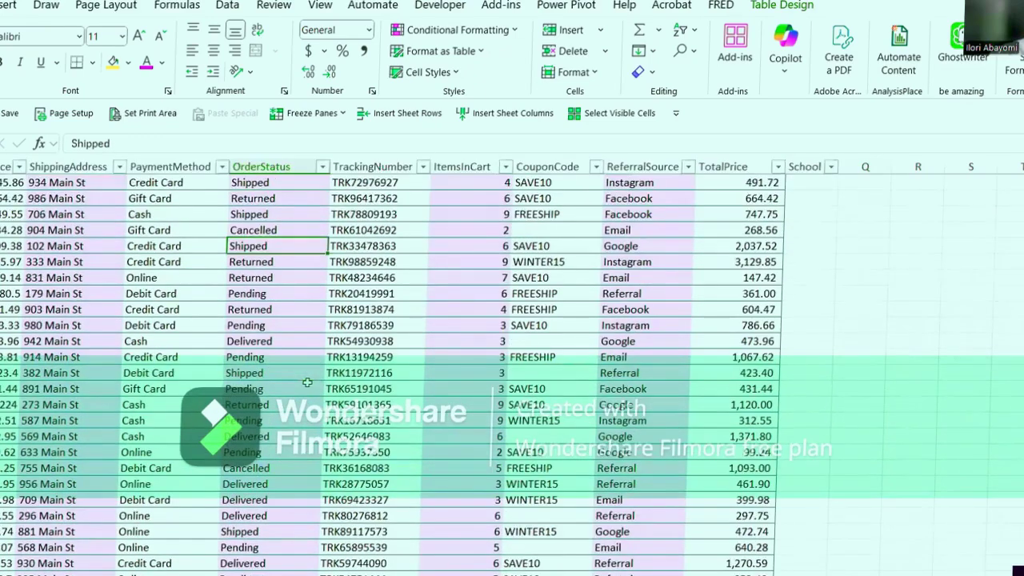
{"action": "scroll", "coordinate": [307, 382], "scroll_direction": "up", "scroll_amount": 3}
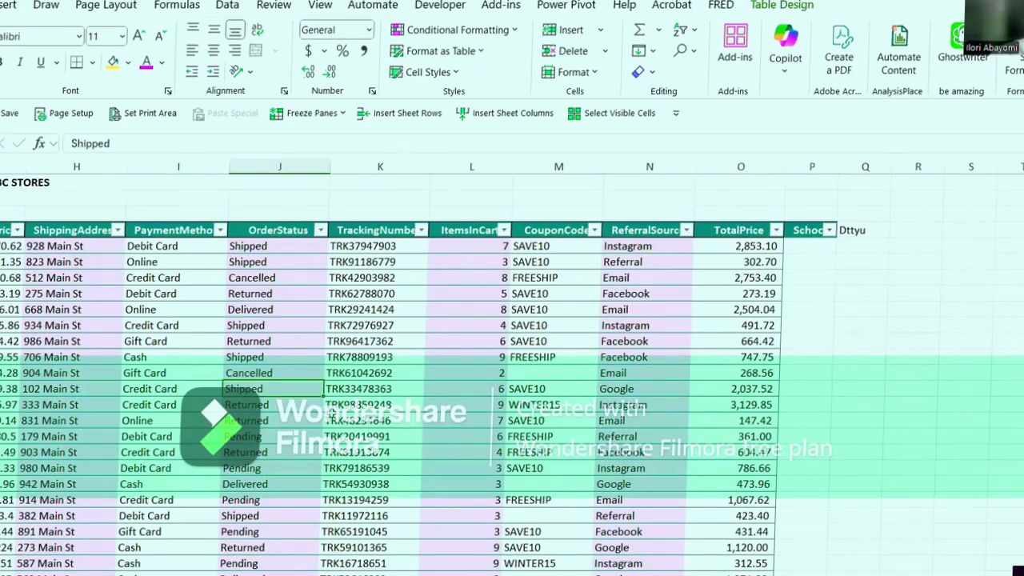
{"action": "left_click", "coordinate": [331, 416]}
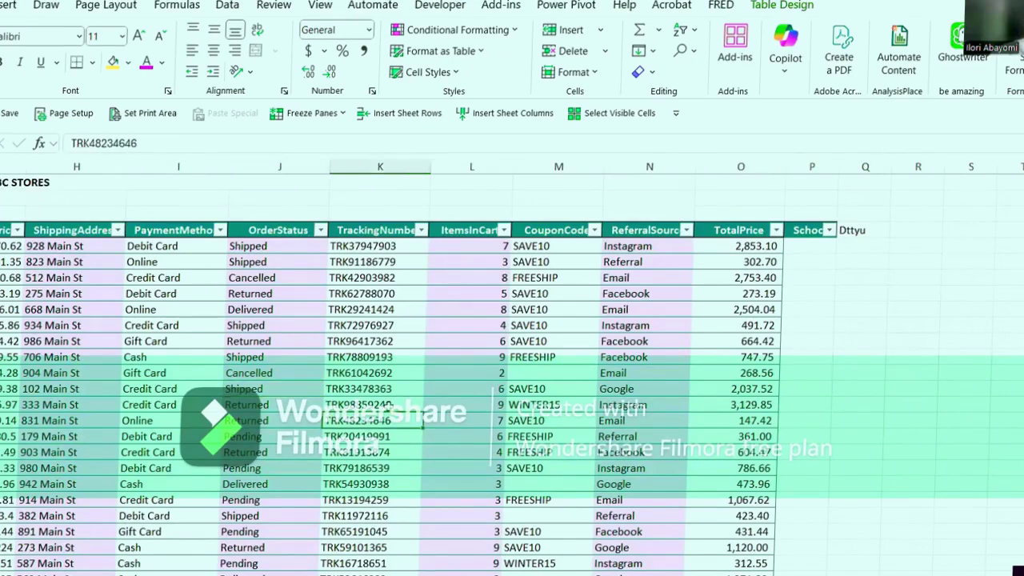
Bring up the table's design options and look through the Light, Medium and Dark table styles without applying one.
{"action": "left_click", "coordinate": [769, 7]}
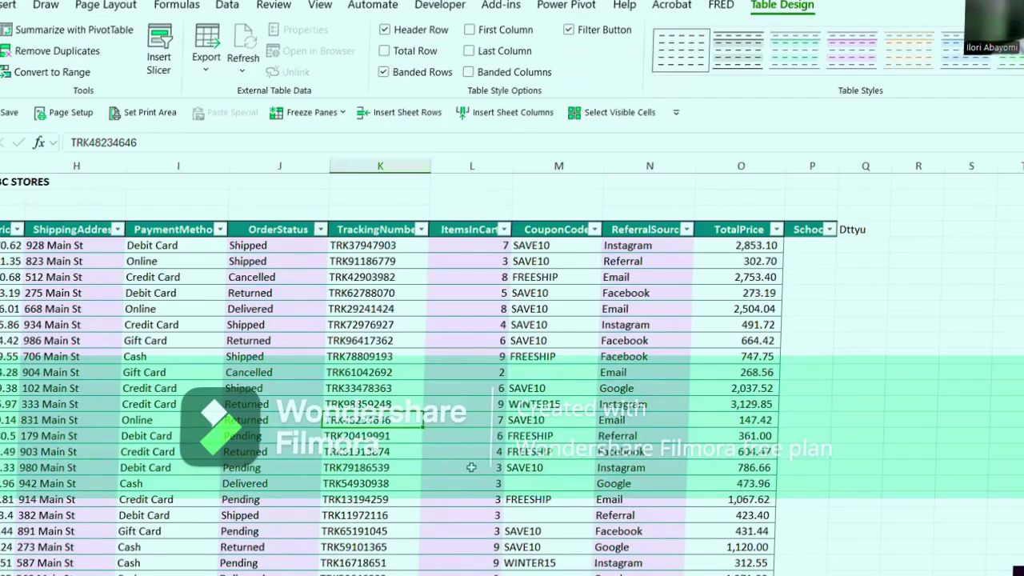
{"action": "left_click", "coordinate": [384, 443]}
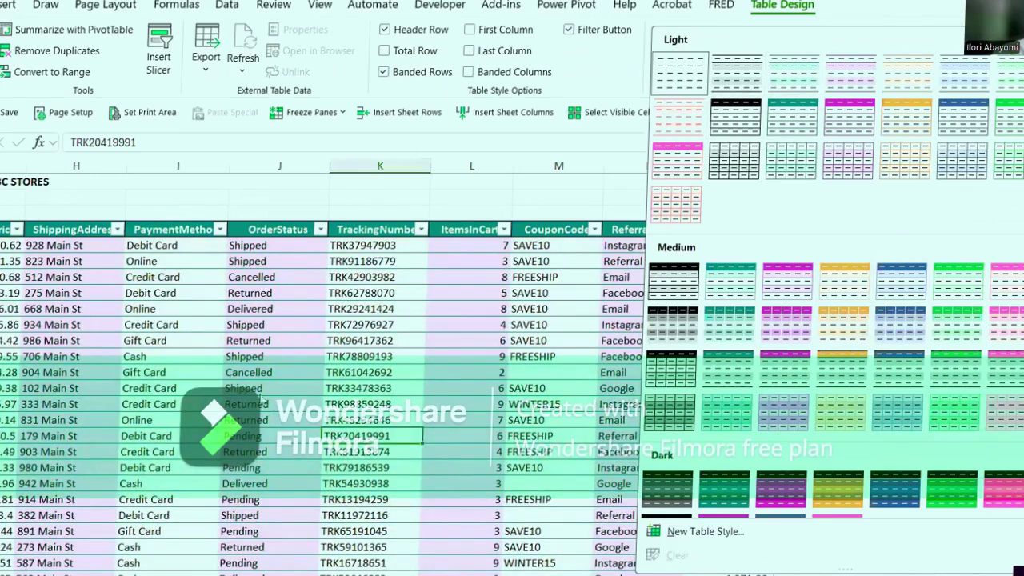
{"action": "key", "text": "Escape"}
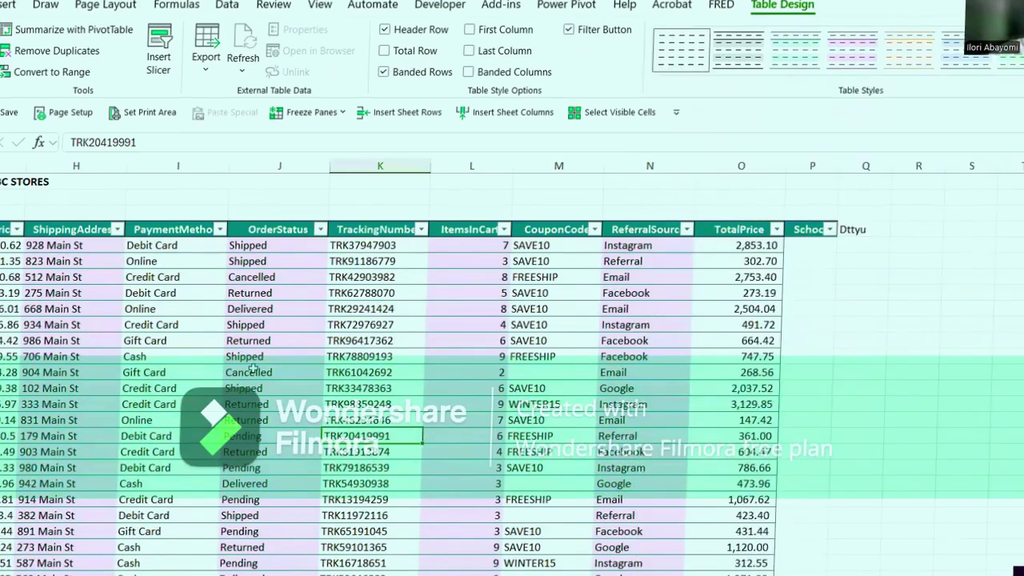
Switch the table's banding from rows to columns by enabling Banded Columns and disabling Banded Rows.
{"action": "left_click", "coordinate": [567, 30]}
{"action": "left_click", "coordinate": [567, 31]}
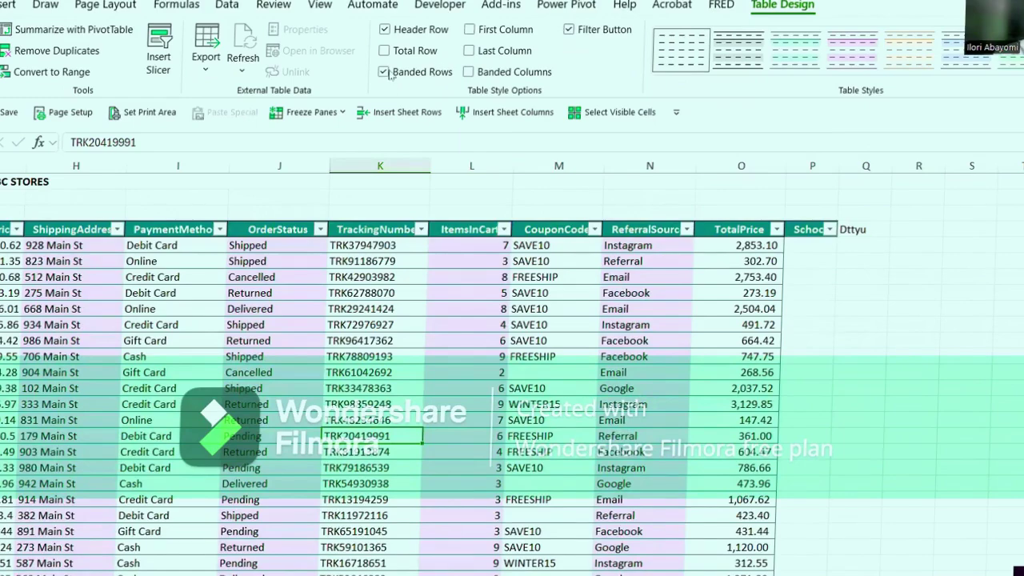
{"action": "left_click", "coordinate": [469, 73]}
{"action": "left_click", "coordinate": [384, 72]}
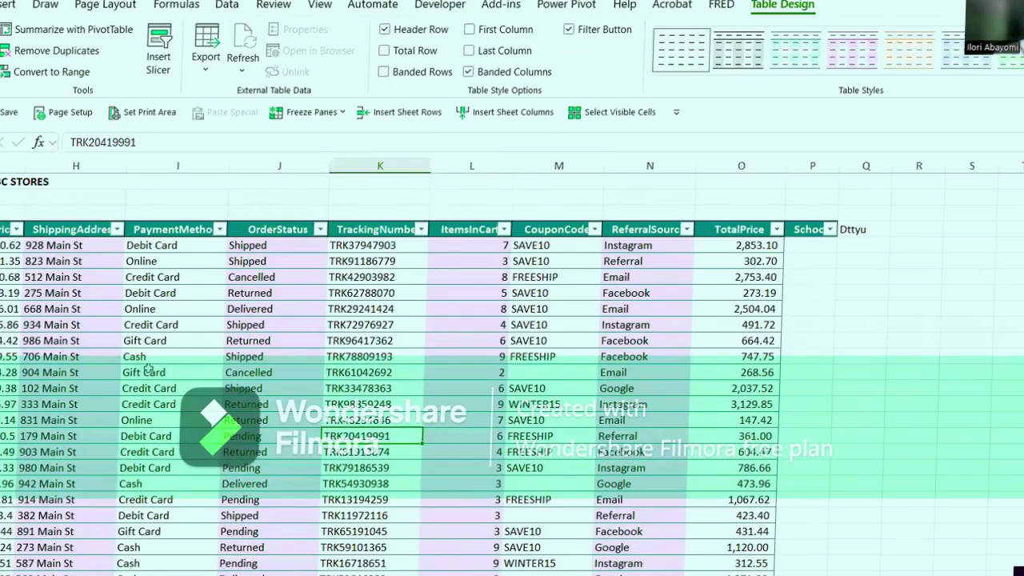
{"action": "left_click", "coordinate": [115, 391]}
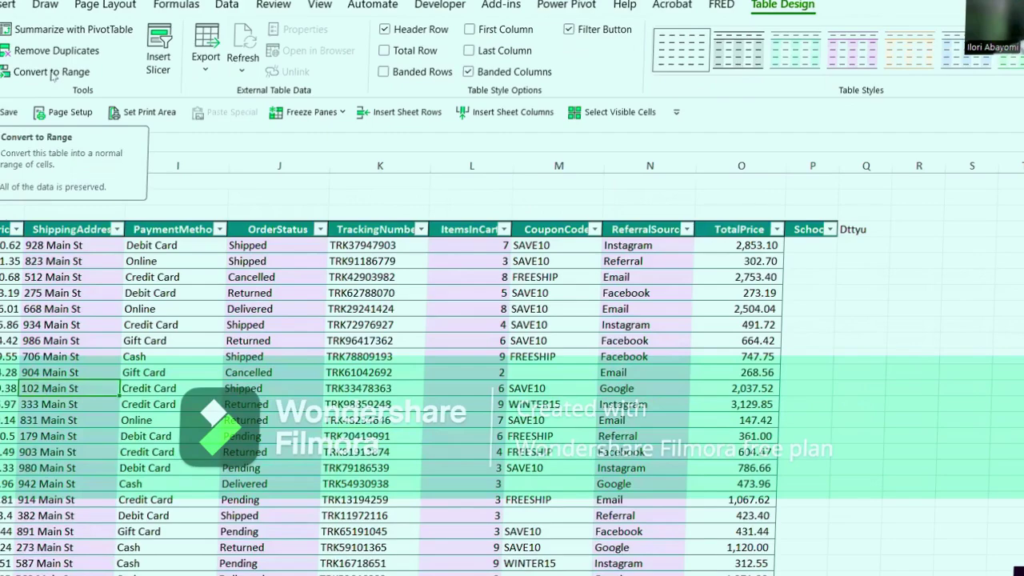
{"action": "left_click", "coordinate": [284, 420]}
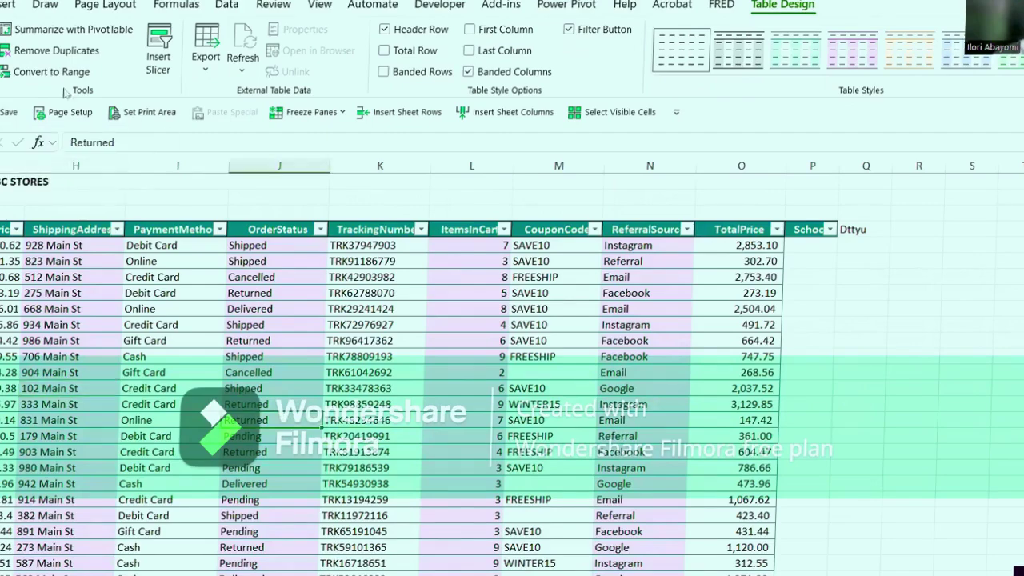
{"action": "left_click", "coordinate": [284, 436]}
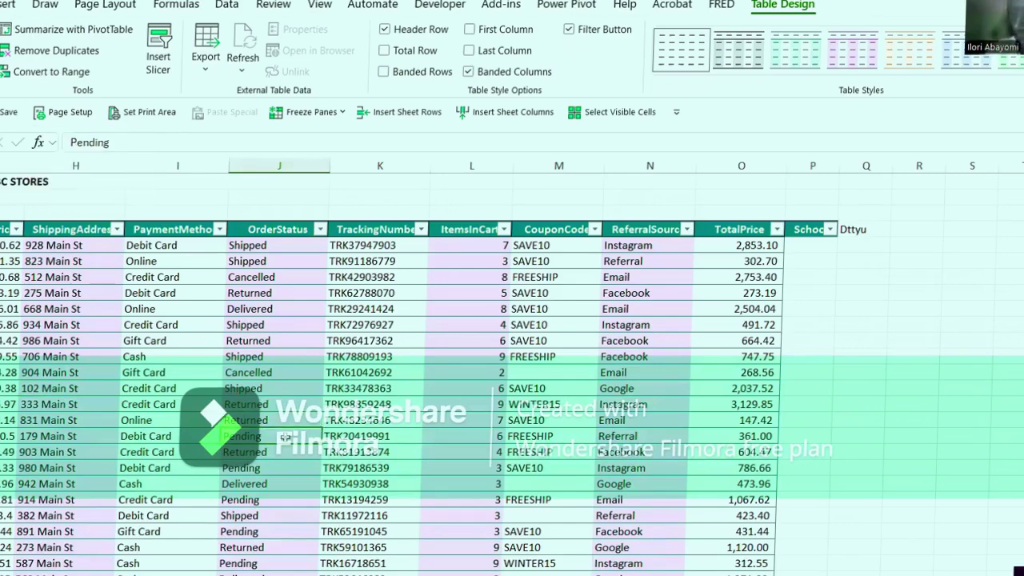
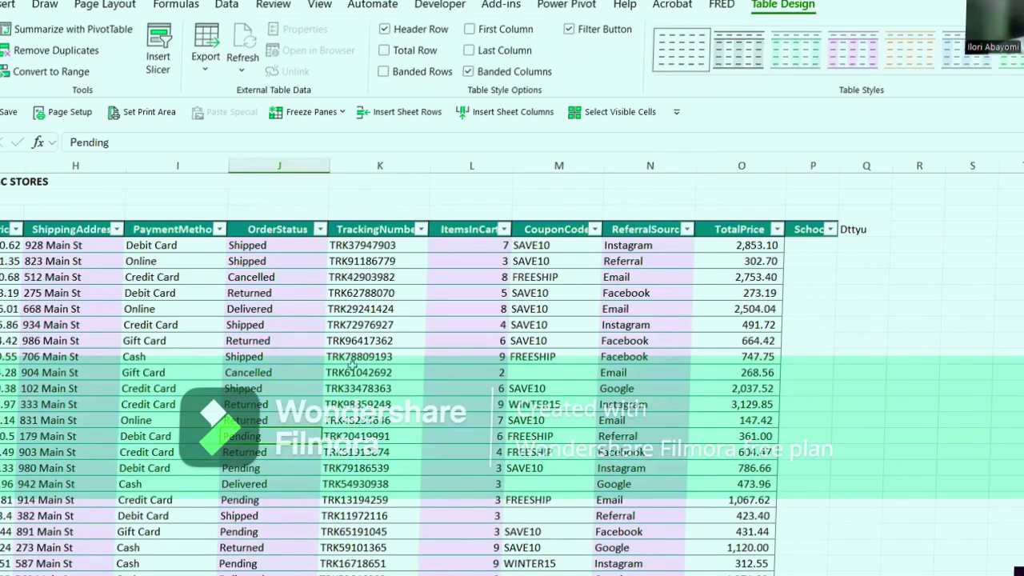
{"action": "left_click", "coordinate": [254, 341]}
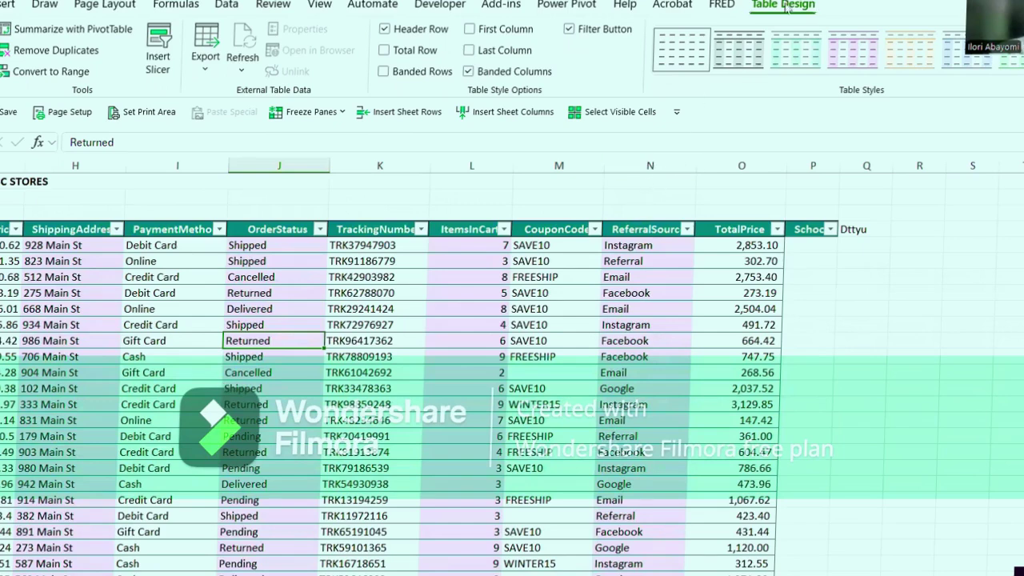
{"action": "left_click", "coordinate": [262, 403]}
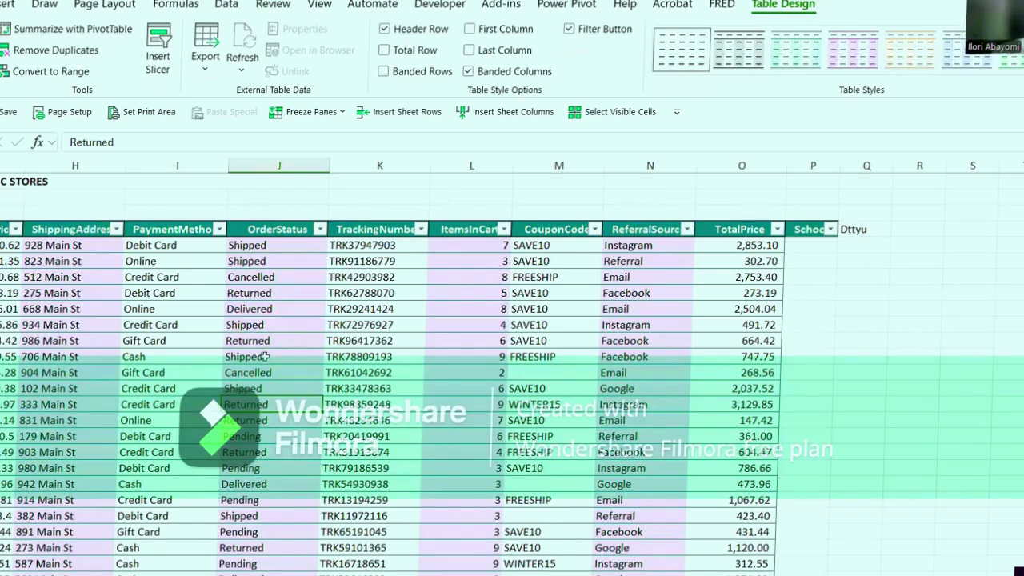
{"action": "scroll", "coordinate": [264, 356], "scroll_direction": "down", "scroll_amount": 2}
{"action": "left_click", "coordinate": [258, 420]}
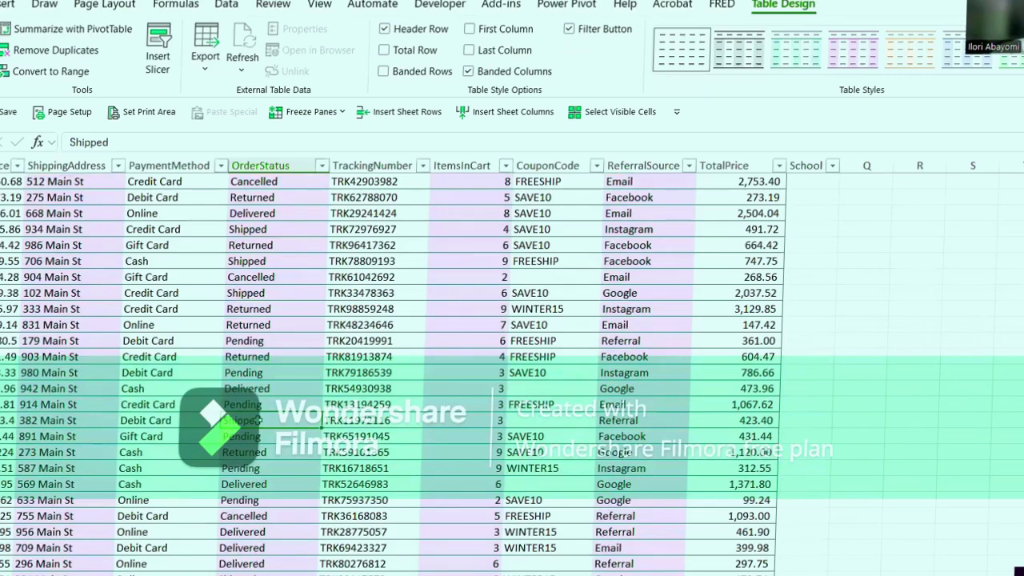
{"action": "scroll", "coordinate": [258, 420], "scroll_direction": "up", "scroll_amount": 2}
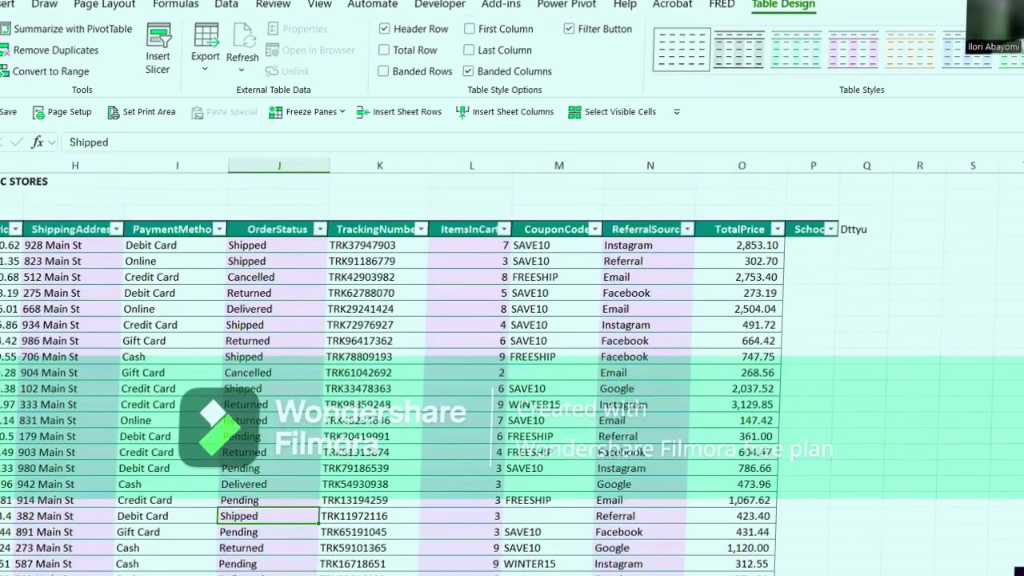
Examine the blank row between the ABC STORES title and the table's header row, from OrderID across to CouponCode.
{"action": "scroll", "coordinate": [776, 247], "scroll_direction": "left", "scroll_amount": 3}
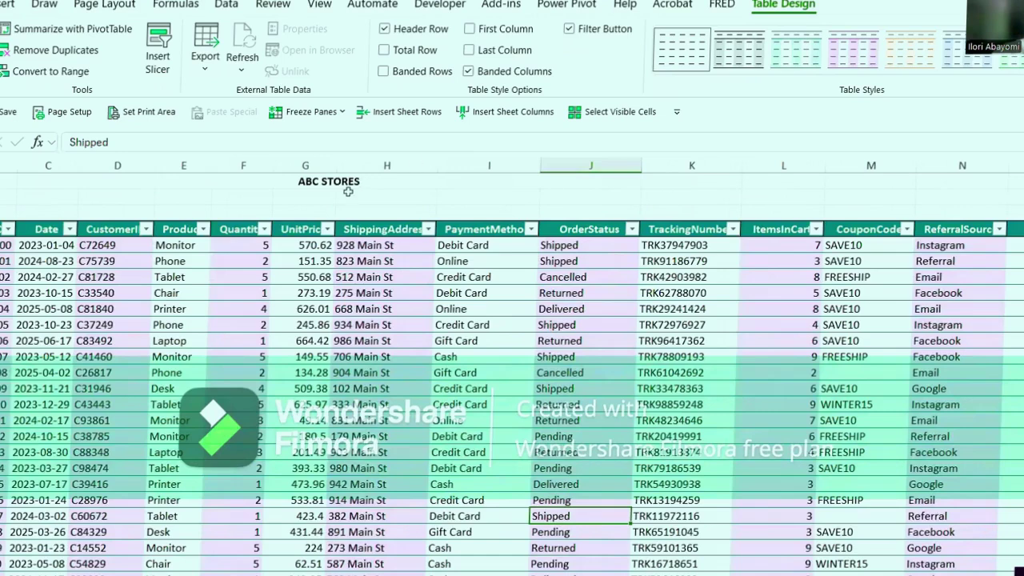
{"action": "left_click", "coordinate": [283, 374]}
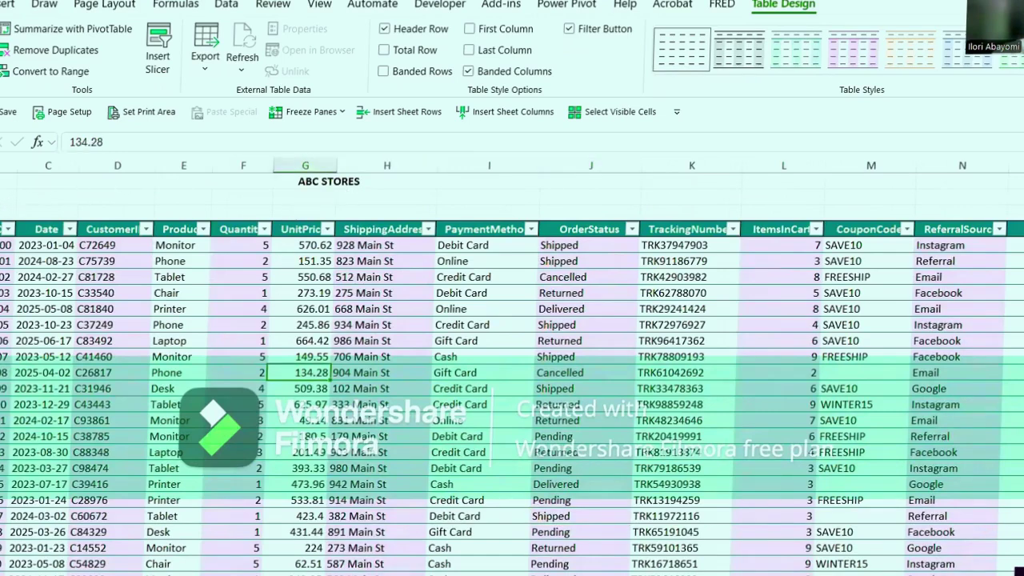
{"action": "left_click_drag", "start_coordinate": [832, 197], "coordinate": [1004, 198]}
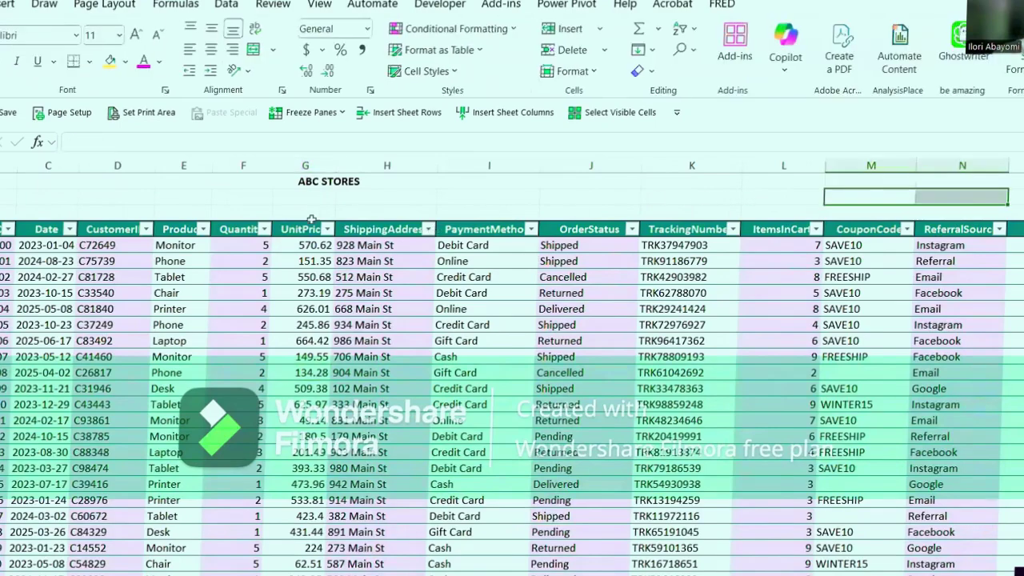
{"action": "left_click", "coordinate": [2, 230]}
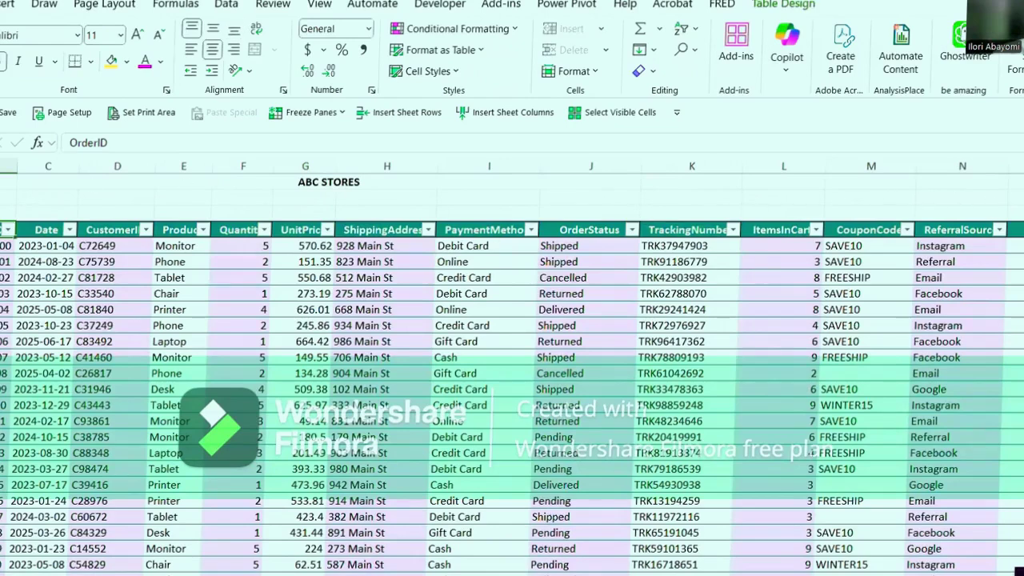
{"action": "left_click_drag", "start_coordinate": [12, 212], "coordinate": [865, 211]}
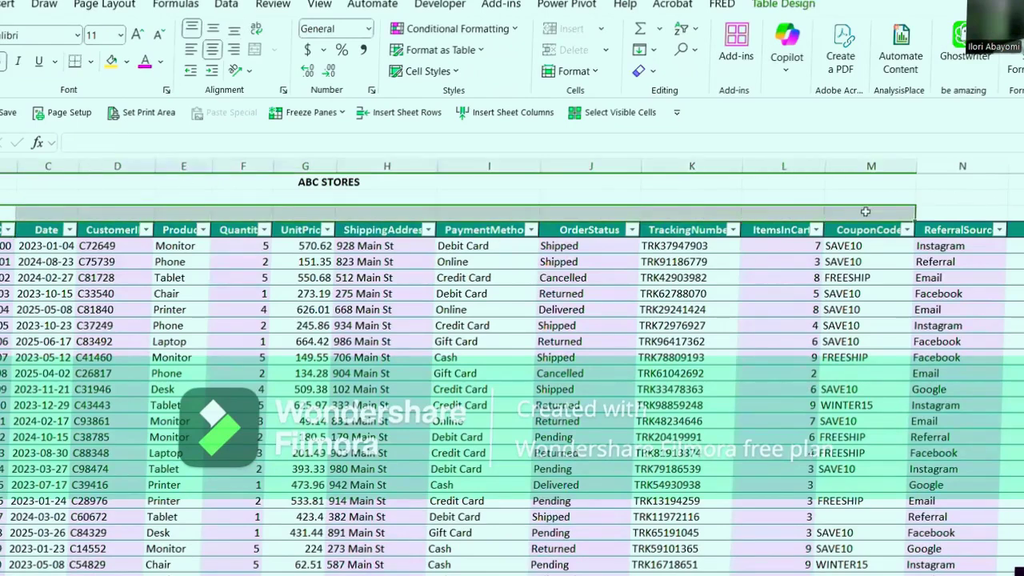
{"action": "left_click", "coordinate": [358, 325]}
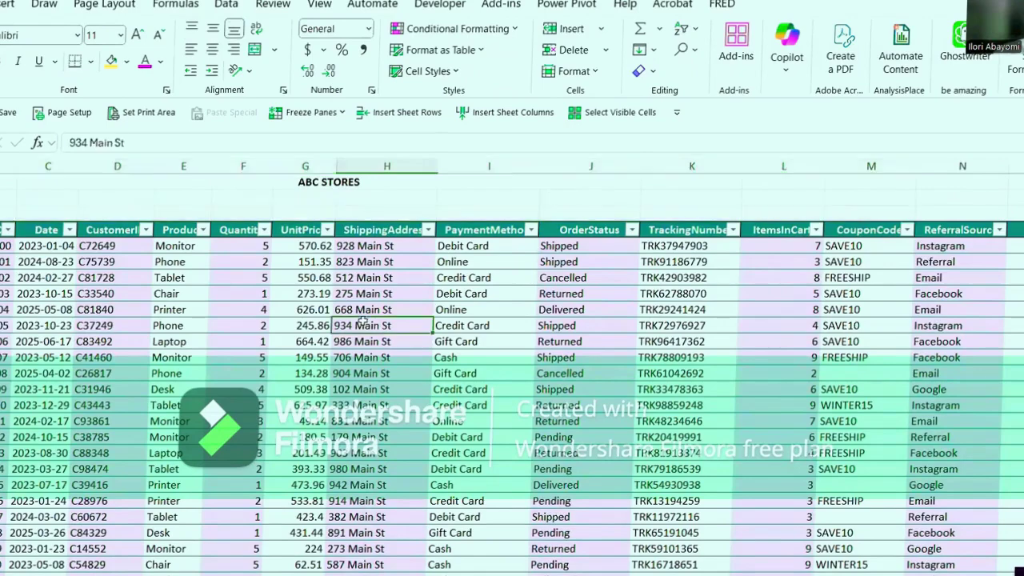
{"action": "left_click", "coordinate": [312, 181]}
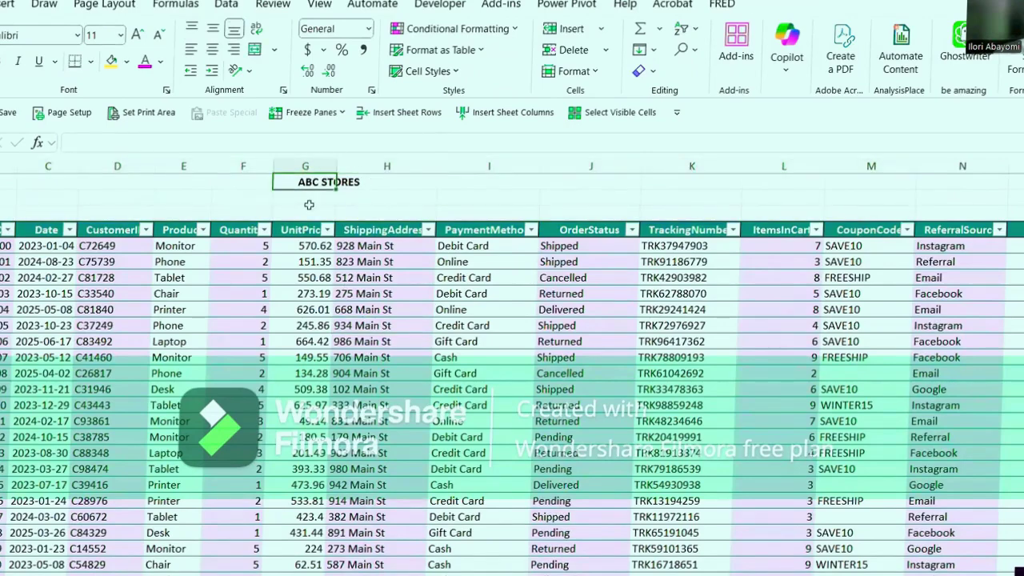
{"action": "left_click", "coordinate": [175, 388]}
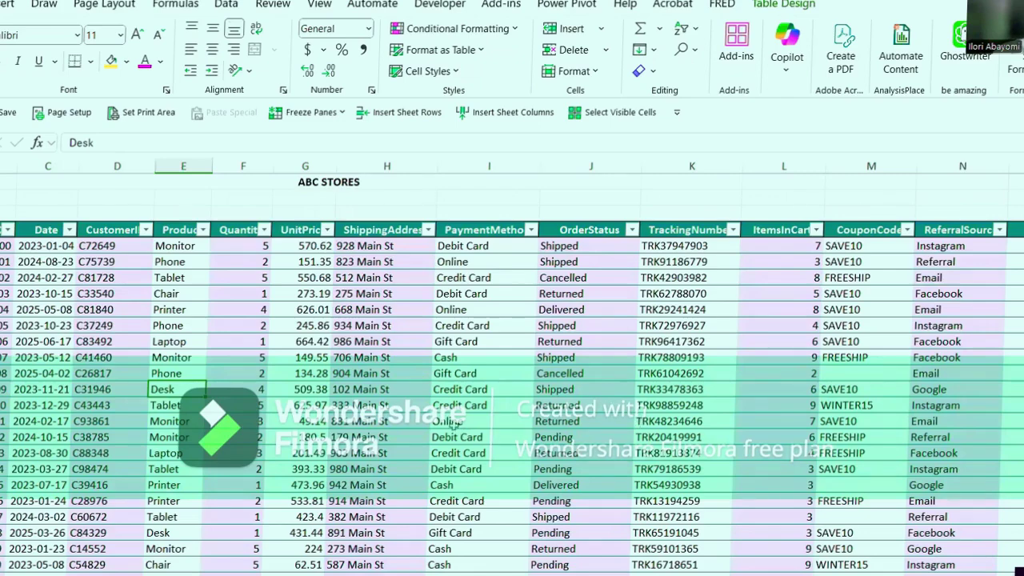
{"action": "scroll", "coordinate": [214, 340], "scroll_direction": "down", "scroll_amount": 2}
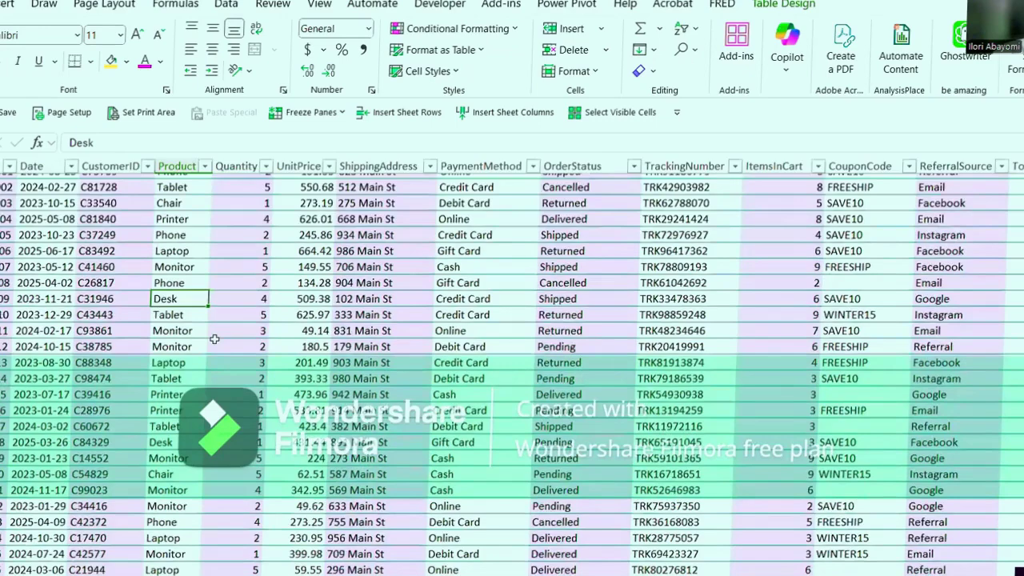
{"action": "scroll", "coordinate": [214, 339], "scroll_direction": "up", "scroll_amount": 2}
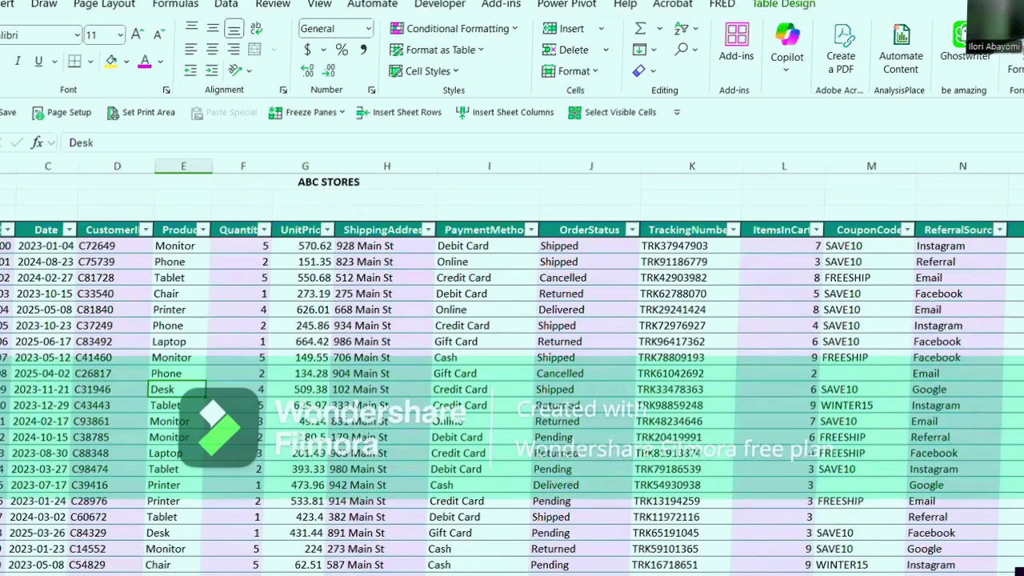
{"action": "scroll", "coordinate": [512, 376], "scroll_direction": "down", "scroll_amount": 1}
{"action": "scroll", "coordinate": [512, 375], "scroll_direction": "up", "scroll_amount": 1}
{"action": "scroll", "coordinate": [948, 359], "scroll_direction": "right", "scroll_amount": 6}
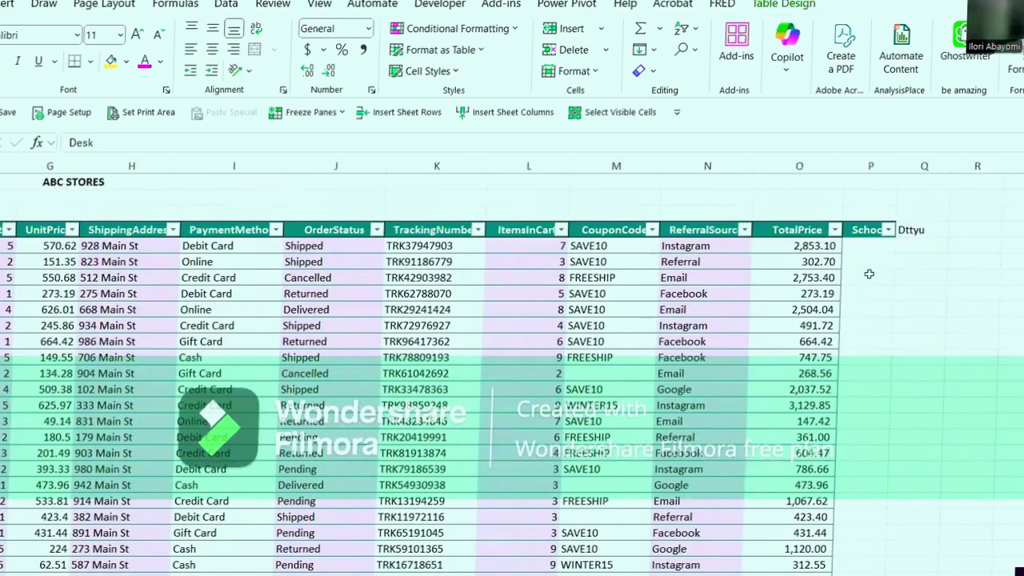
{"action": "left_click", "coordinate": [965, 247]}
{"action": "left_click", "coordinate": [958, 357]}
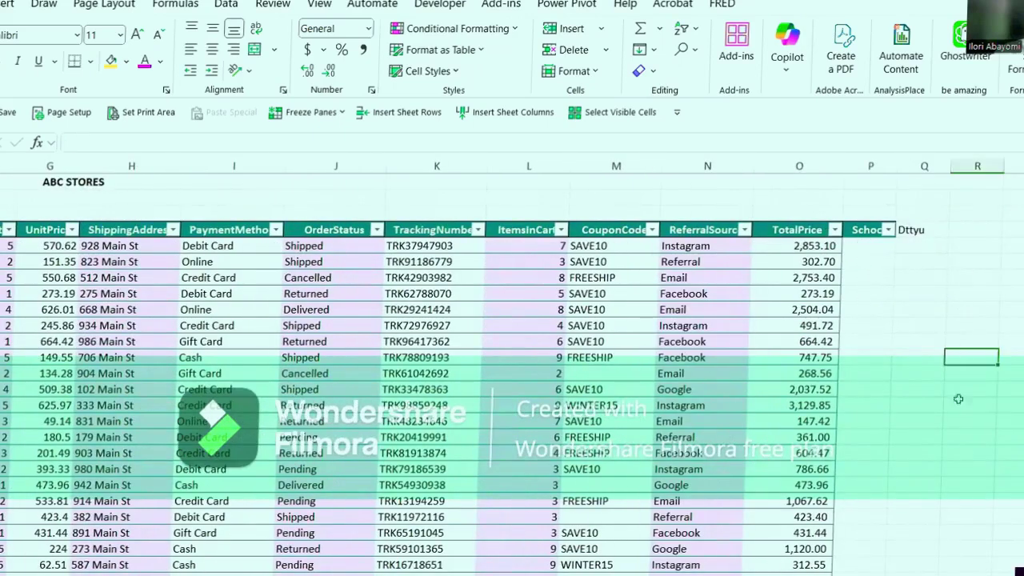
{"action": "left_click", "coordinate": [935, 486]}
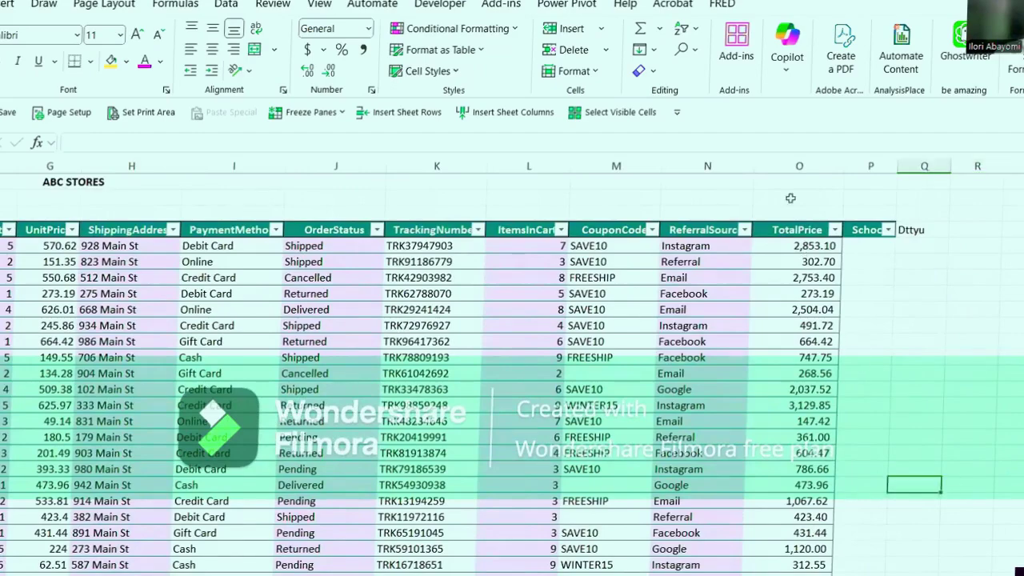
{"action": "left_click", "coordinate": [795, 229]}
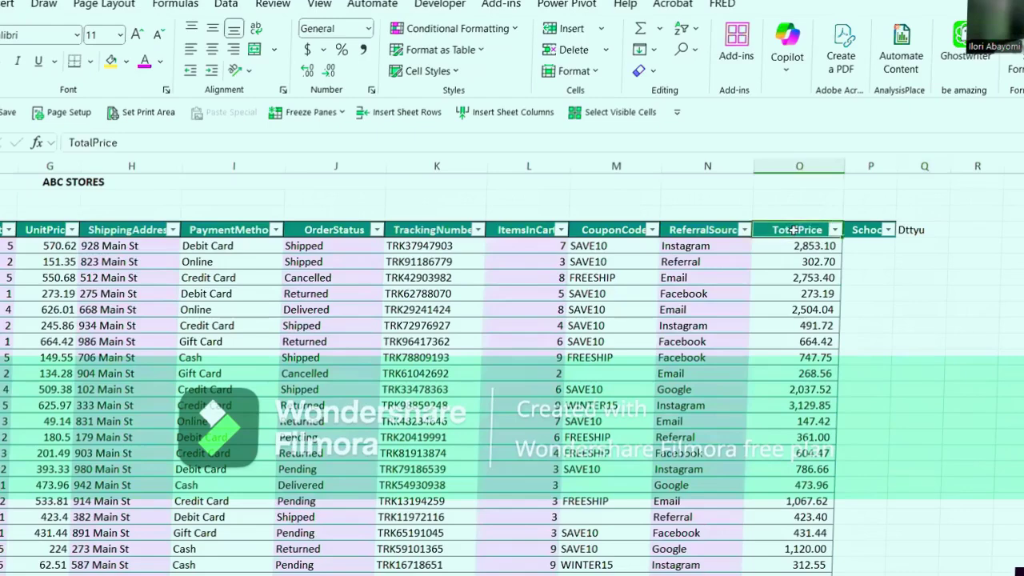
{"action": "left_click", "coordinate": [800, 323]}
{"action": "left_click", "coordinate": [863, 279]}
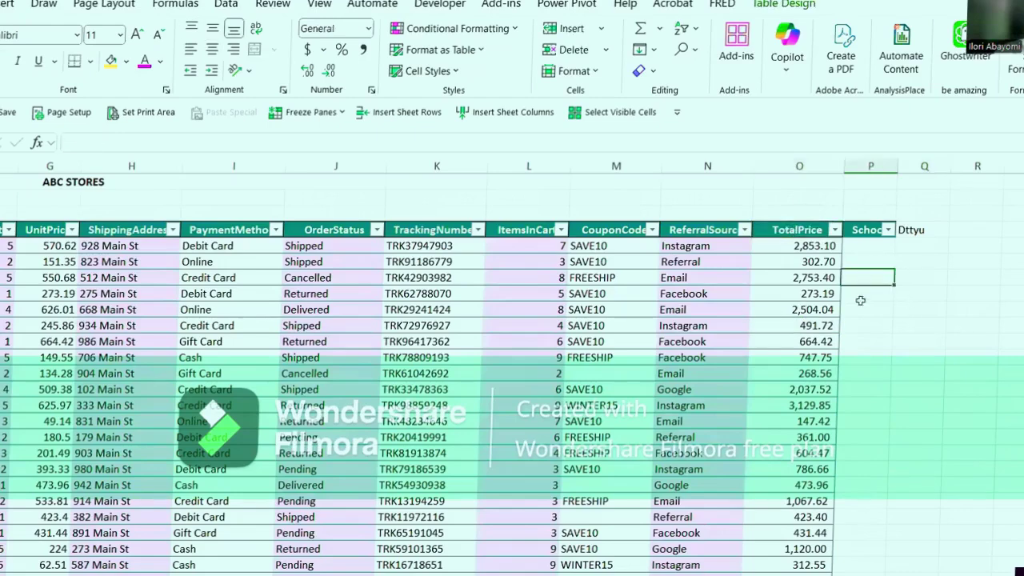
Compare the empty School column cells inside the table with the cells outside it in columns Q and R.
{"action": "left_click", "coordinate": [860, 325]}
{"action": "left_click", "coordinate": [867, 389]}
{"action": "left_click_drag", "start_coordinate": [869, 438], "coordinate": [870, 521]}
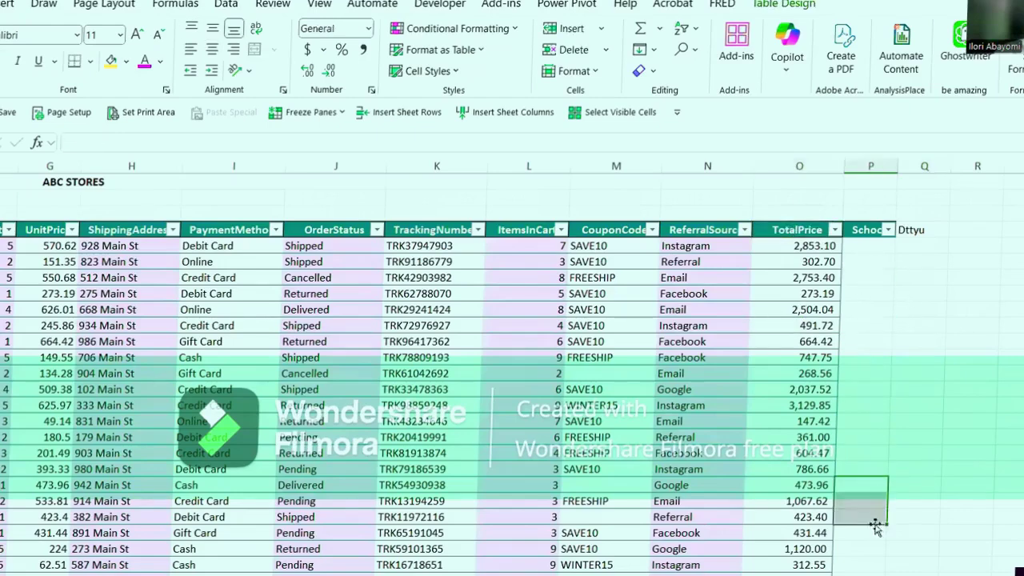
{"action": "left_click", "coordinate": [917, 244]}
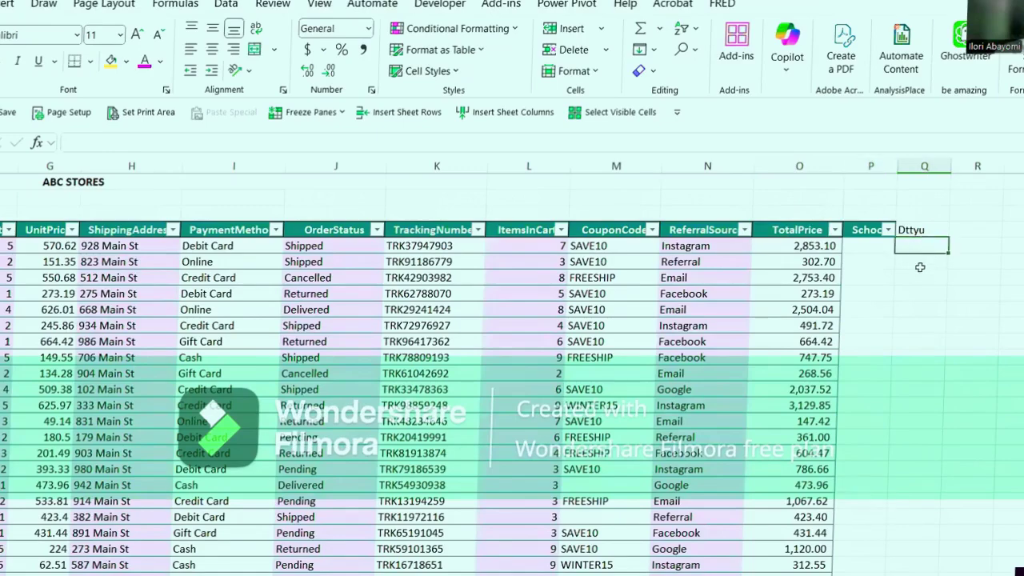
{"action": "left_click", "coordinate": [921, 276]}
{"action": "left_click", "coordinate": [922, 323]}
{"action": "left_click", "coordinate": [924, 374]}
{"action": "left_click", "coordinate": [979, 335]}
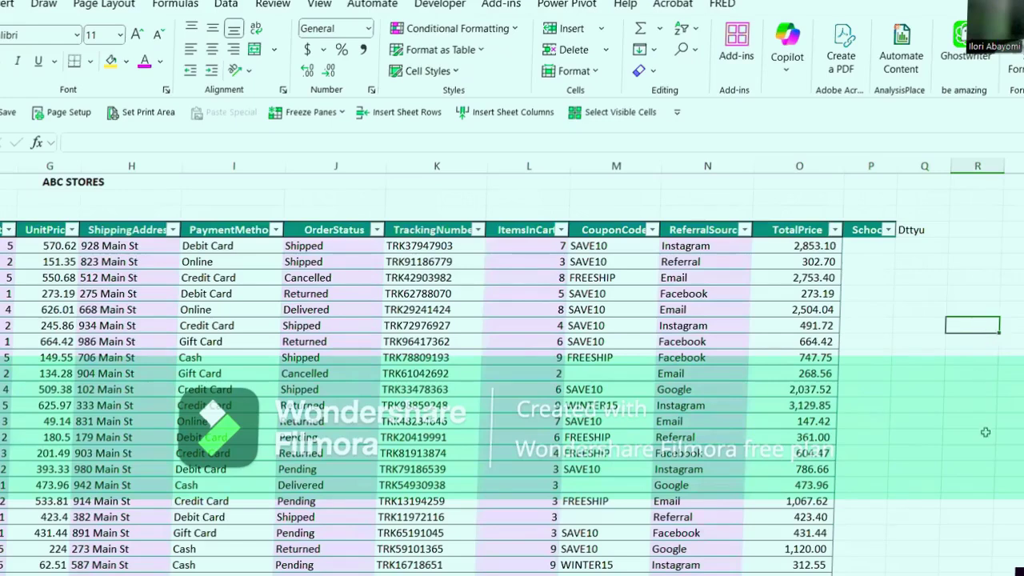
{"action": "left_click", "coordinate": [986, 441]}
{"action": "left_click", "coordinate": [866, 262]}
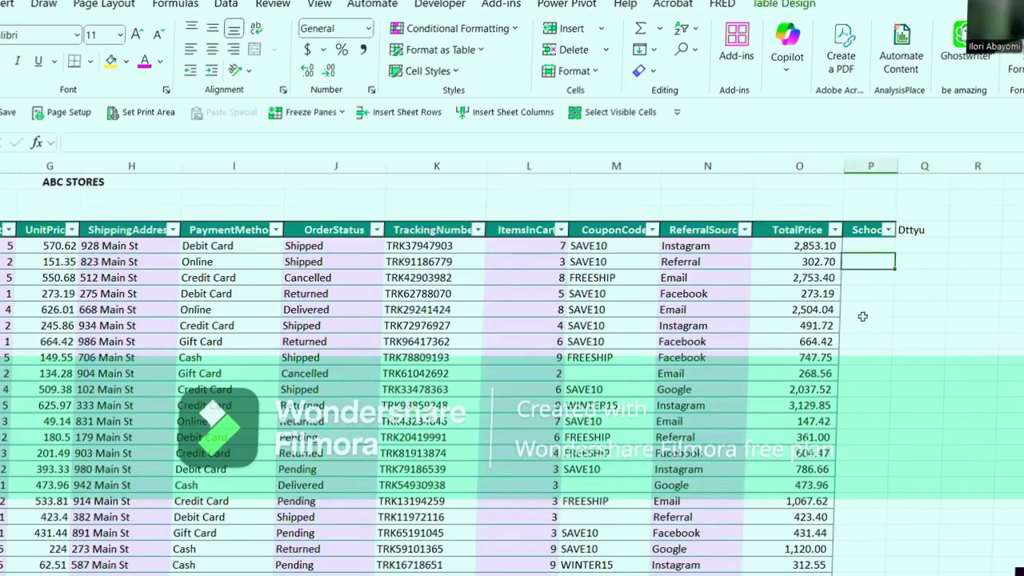
{"action": "left_click", "coordinate": [864, 372]}
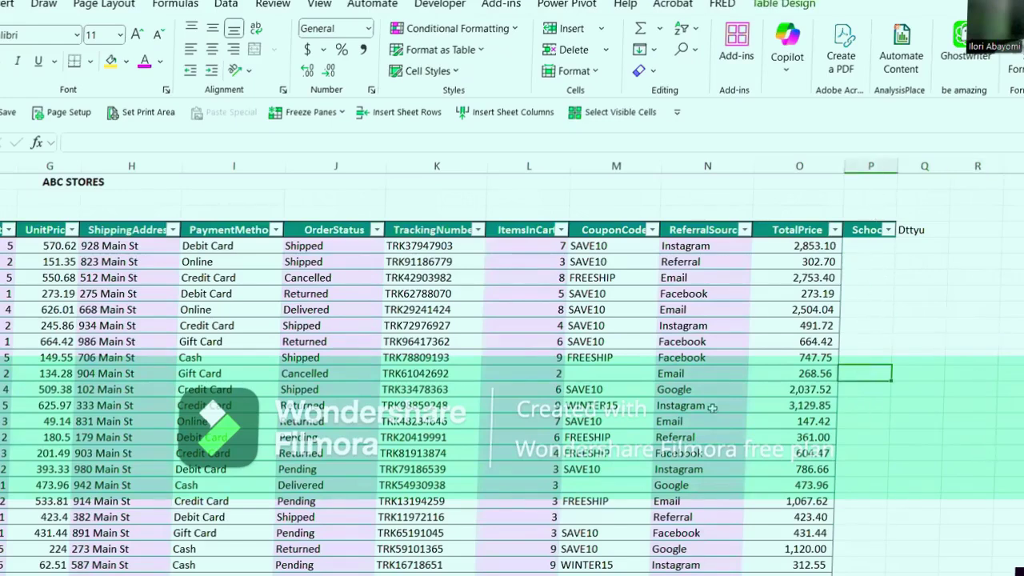
Examine the last records of the table and the SUBTOTAL formula in the total row's TotalPrice cell.
{"action": "scroll", "coordinate": [712, 408], "scroll_direction": "down", "scroll_amount": 5}
{"action": "left_click", "coordinate": [432, 404]}
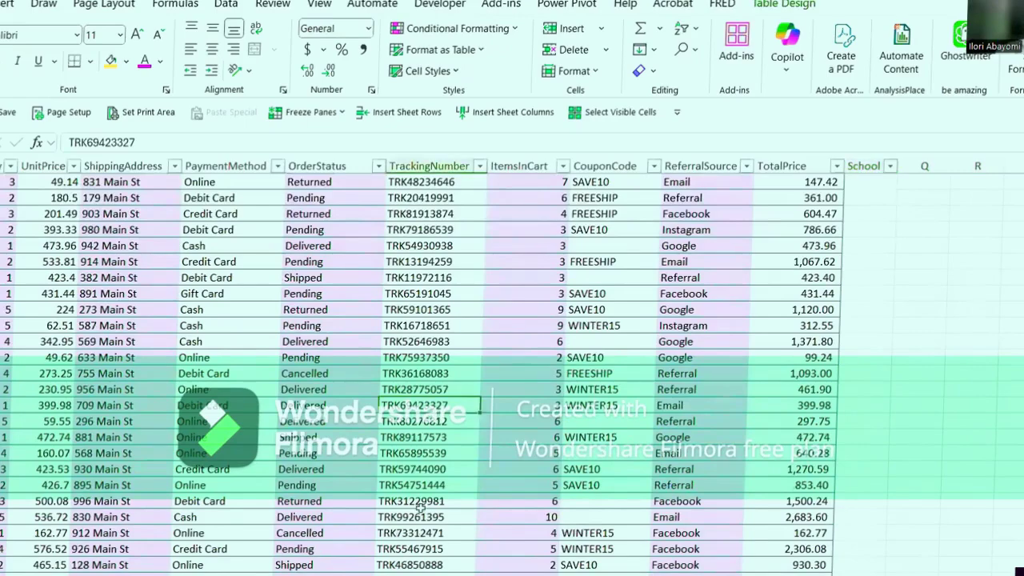
{"action": "scroll", "coordinate": [419, 505], "scroll_direction": "down", "scroll_amount": 1}
{"action": "scroll", "coordinate": [419, 505], "scroll_direction": "down", "scroll_amount": 5}
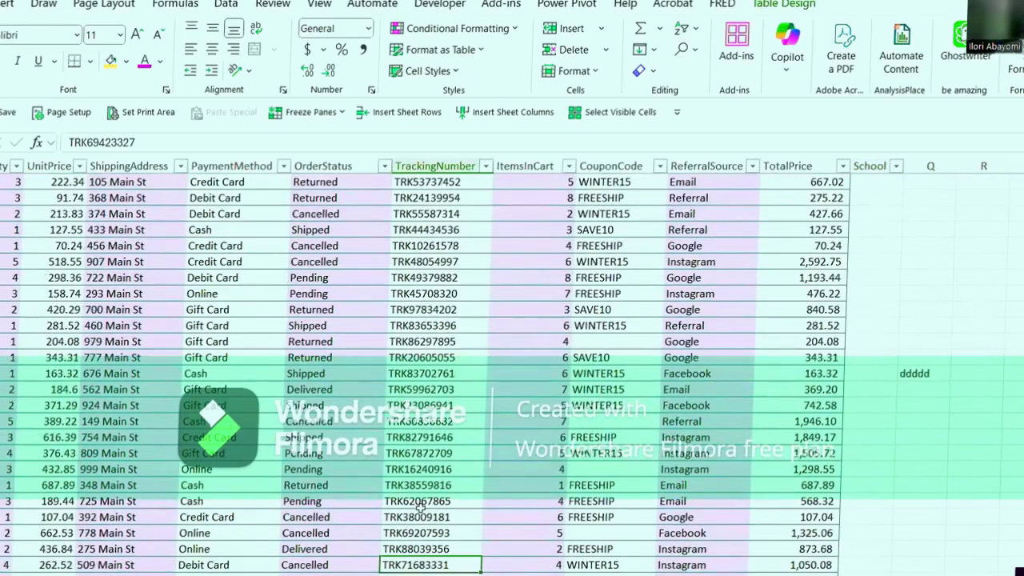
{"action": "key", "text": "ctrl+Down"}
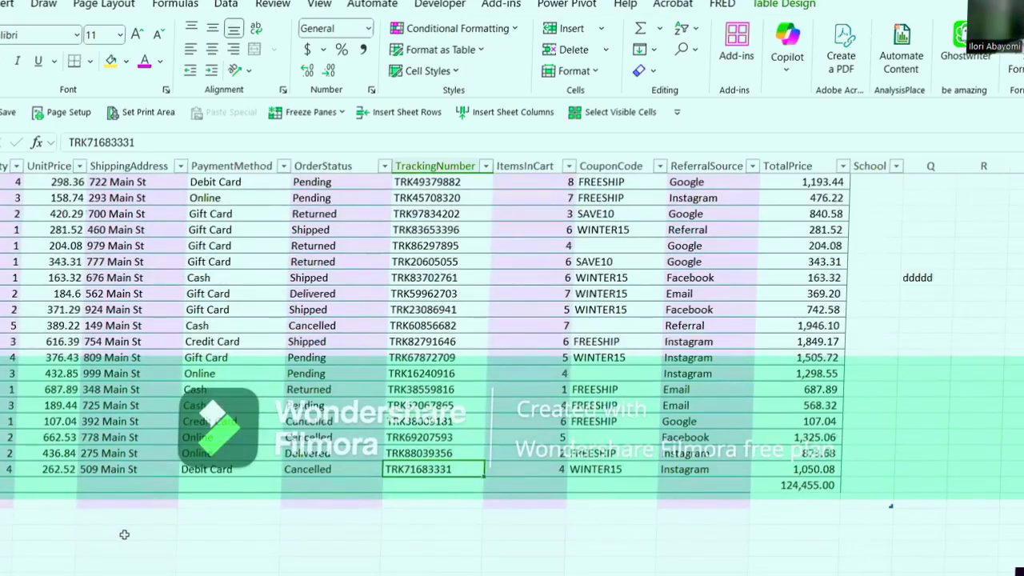
{"action": "left_click", "coordinate": [626, 387]}
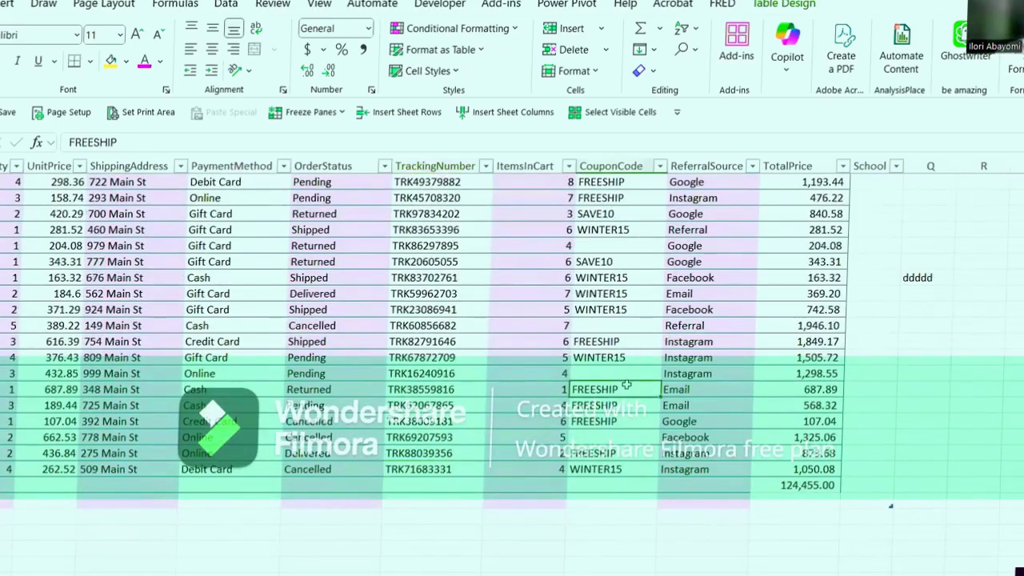
{"action": "scroll", "coordinate": [626, 386], "scroll_direction": "up", "scroll_amount": 1}
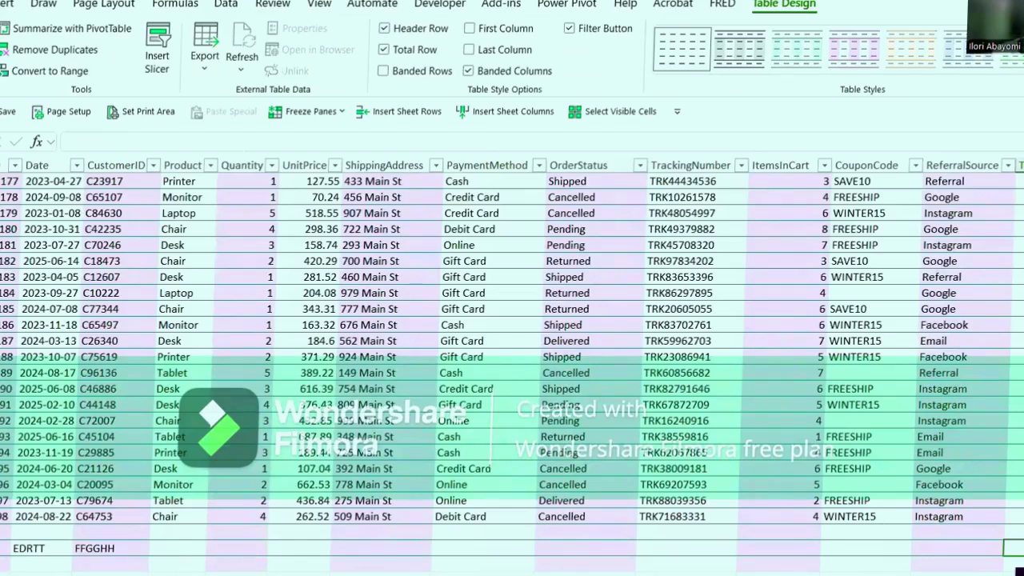
{"action": "scroll", "coordinate": [956, 517], "scroll_direction": "right", "scroll_amount": 3}
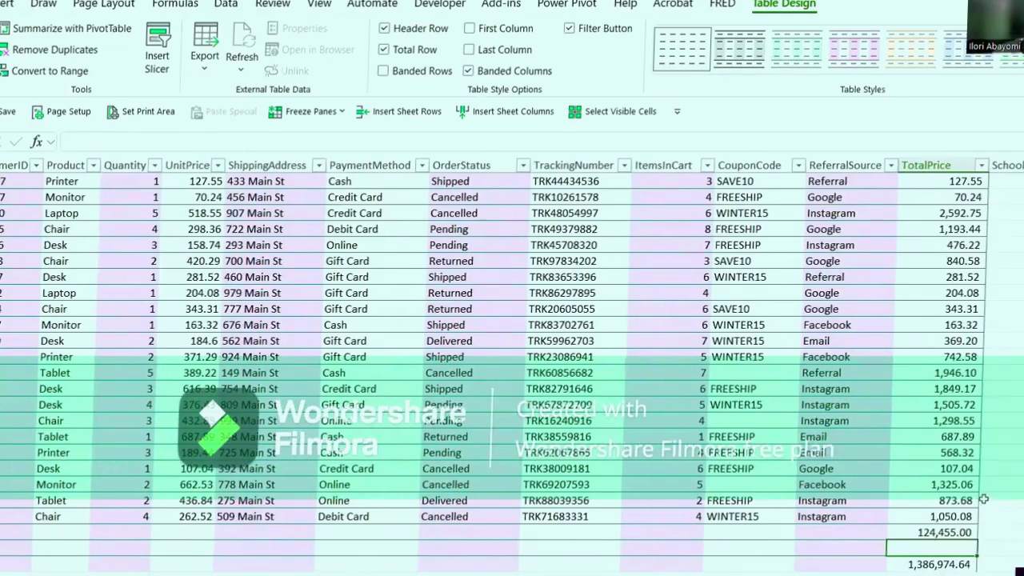
{"action": "scroll", "coordinate": [956, 518], "scroll_direction": "down", "scroll_amount": 1}
{"action": "left_click", "coordinate": [948, 514]}
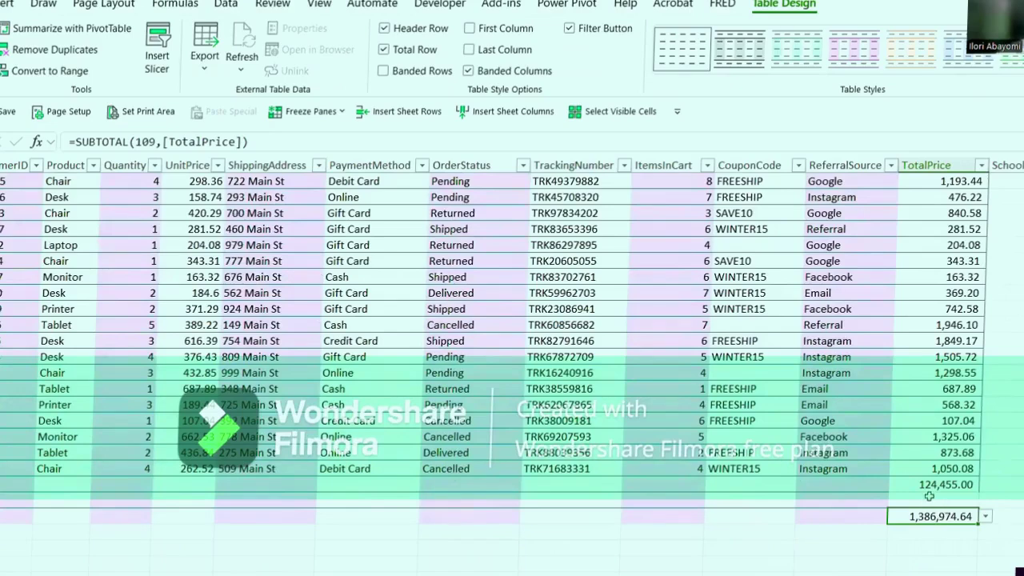
{"action": "left_click", "coordinate": [776, 388]}
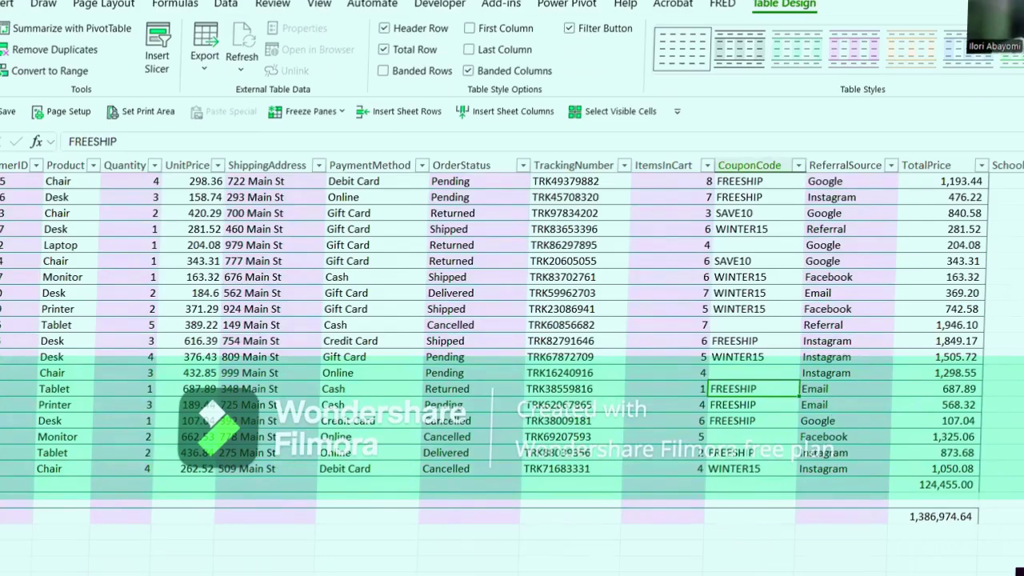
{"action": "scroll", "coordinate": [920, 516], "scroll_direction": "right", "scroll_amount": 3}
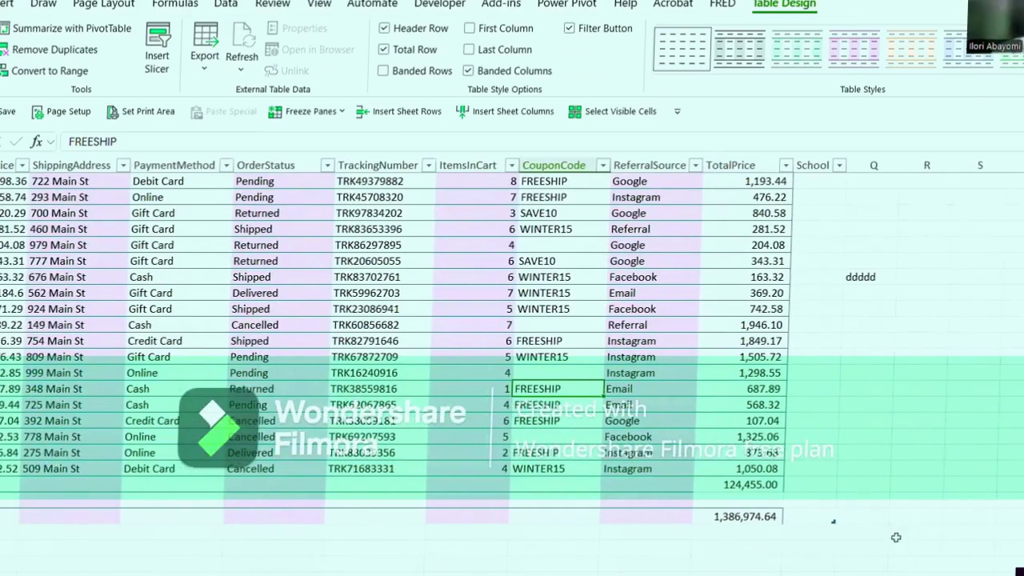
{"action": "left_click", "coordinate": [739, 516]}
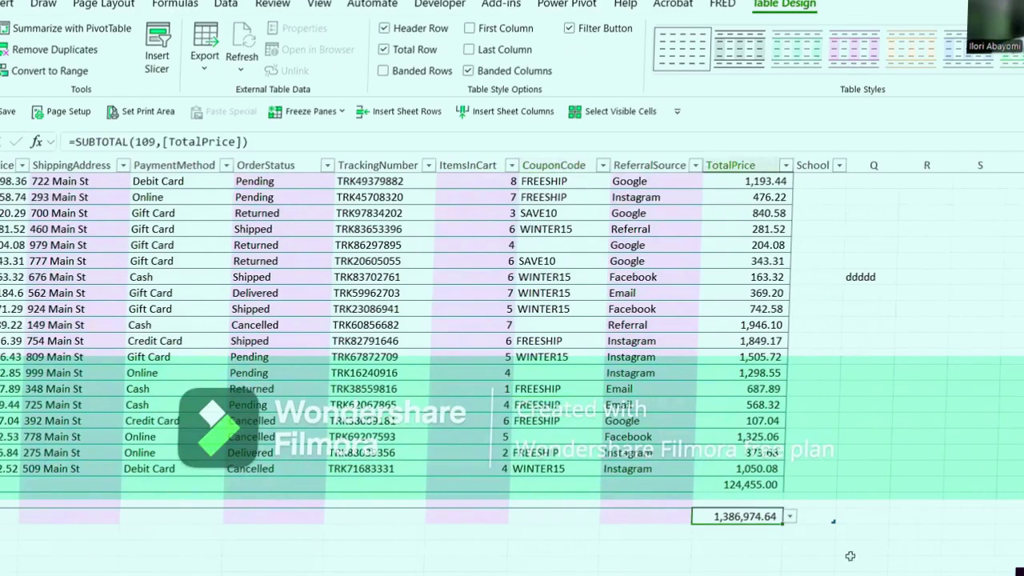
Try to sum the TotalPrice column in a column R cell below the table, using the structured reference ABC_STORE[TotalPrice].
{"action": "left_click", "coordinate": [898, 549]}
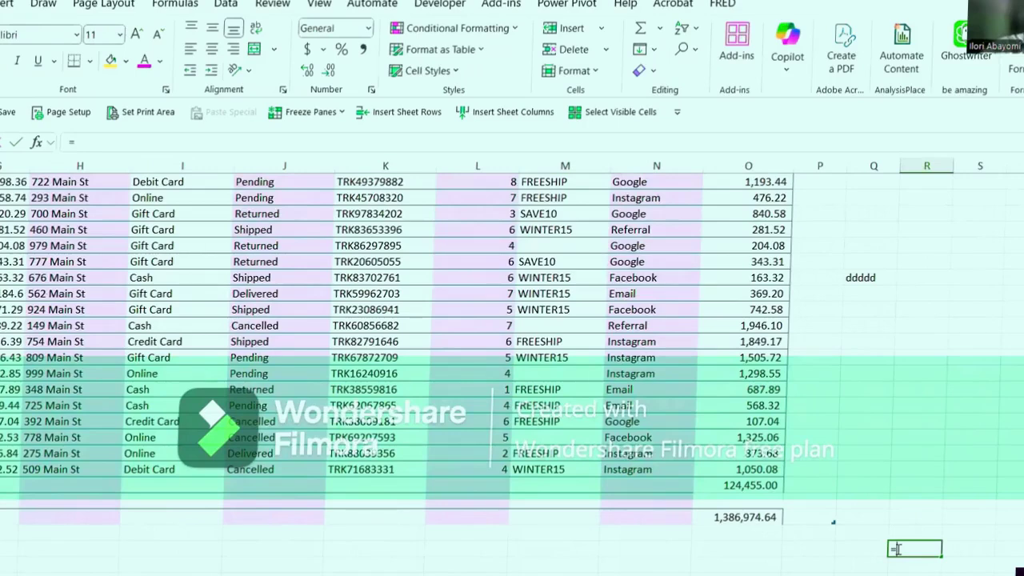
{"action": "type", "text": "=sum"}
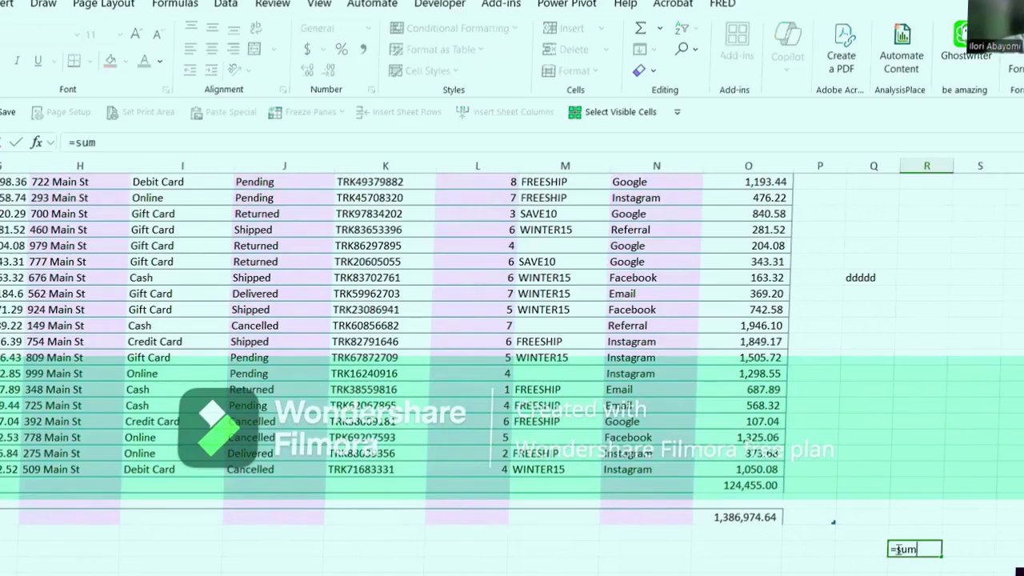
{"action": "key", "text": "Tab"}
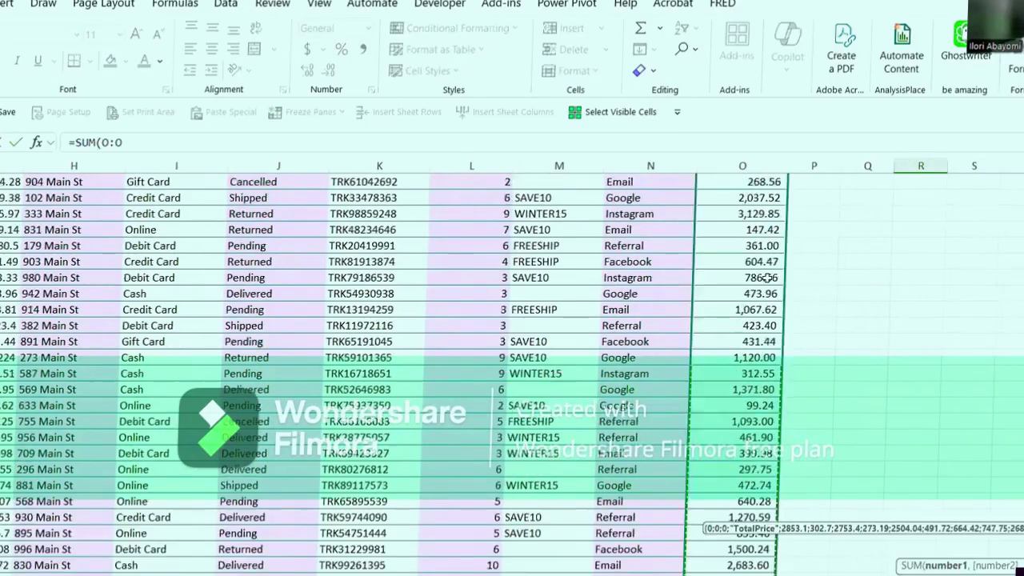
{"action": "scroll", "coordinate": [734, 240], "scroll_direction": "up", "scroll_amount": 3}
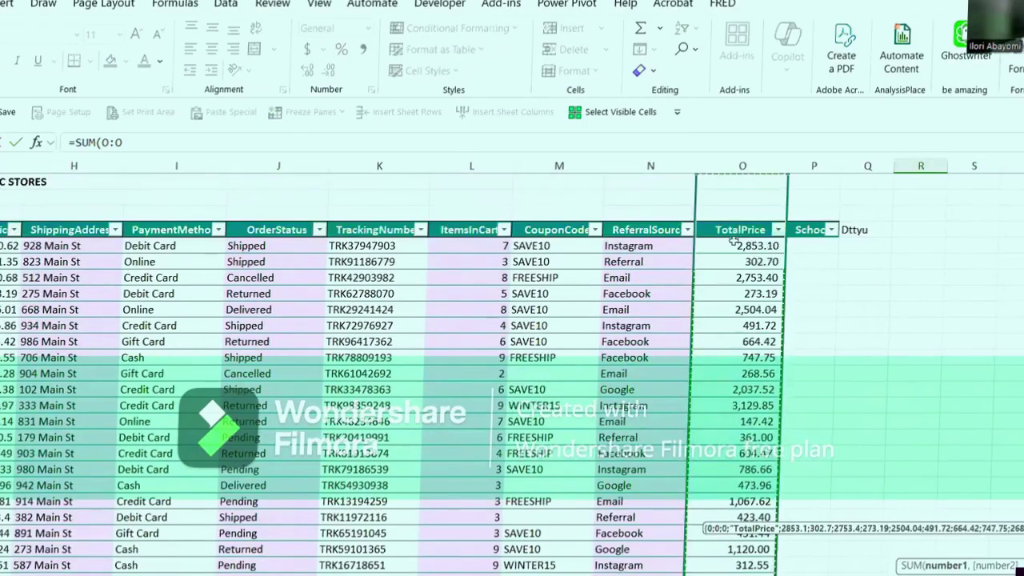
{"action": "left_click", "coordinate": [736, 230]}
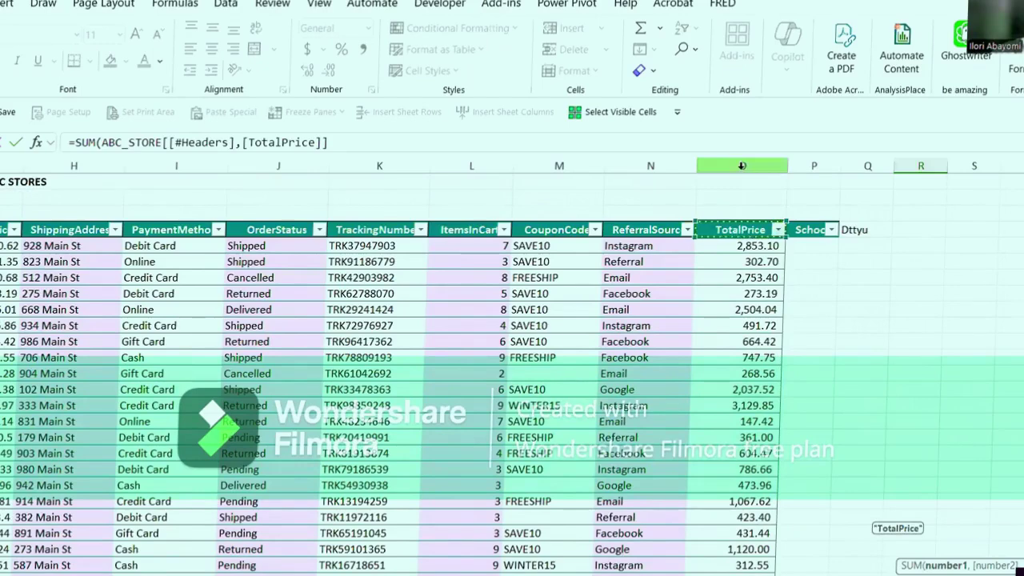
{"action": "left_click", "coordinate": [744, 222]}
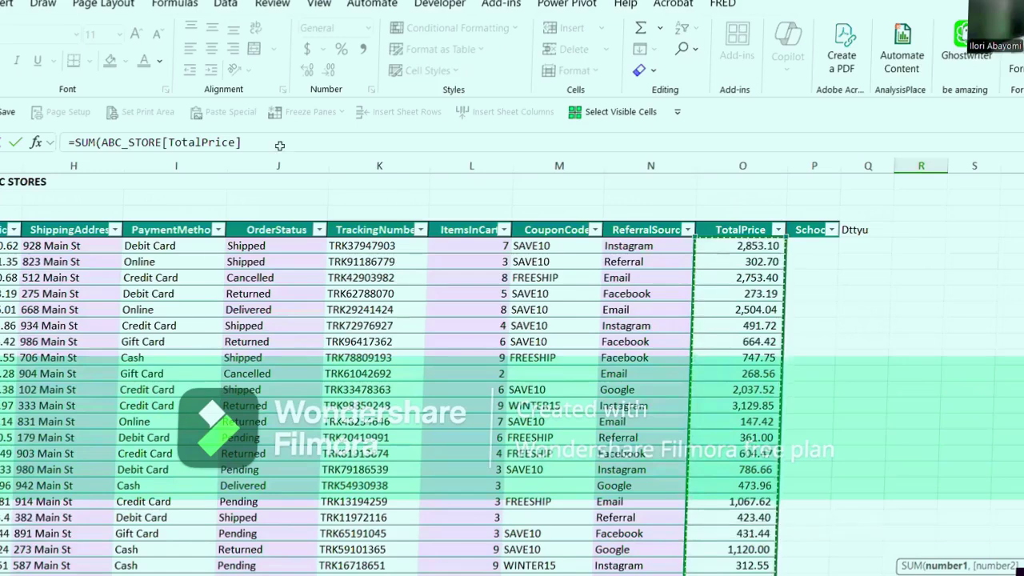
{"action": "key", "text": "Return"}
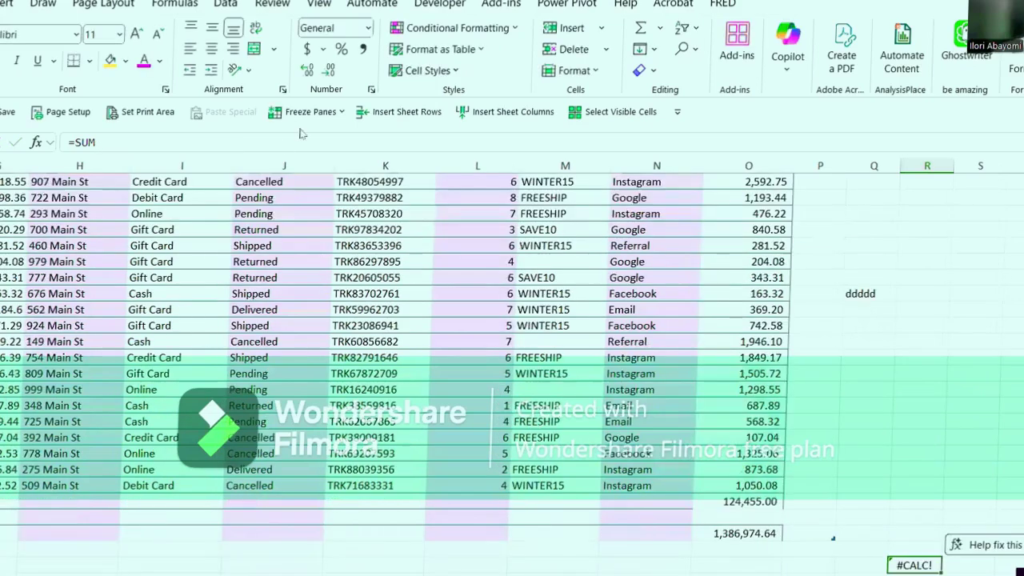
Go back to the table's header row and select all data in the ReferralSource column.
{"action": "left_click", "coordinate": [615, 295]}
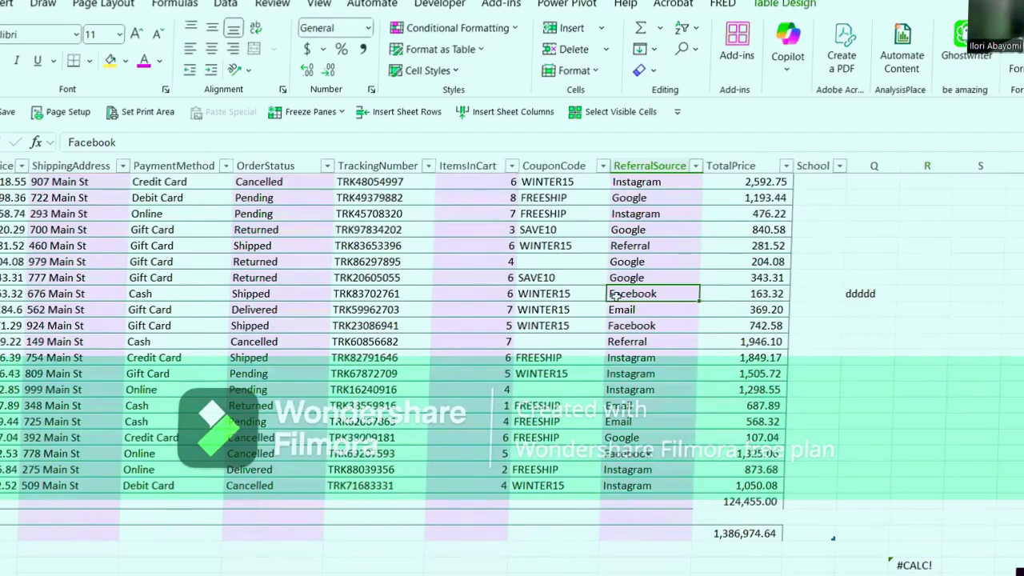
{"action": "key", "text": "ctrl+Up"}
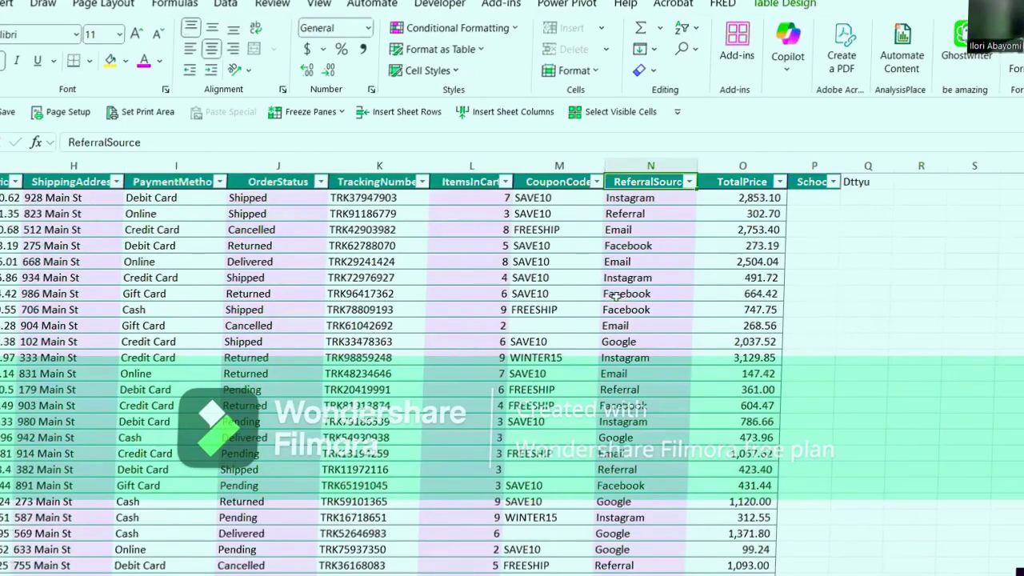
{"action": "scroll", "coordinate": [632, 248], "scroll_direction": "up", "scroll_amount": 1}
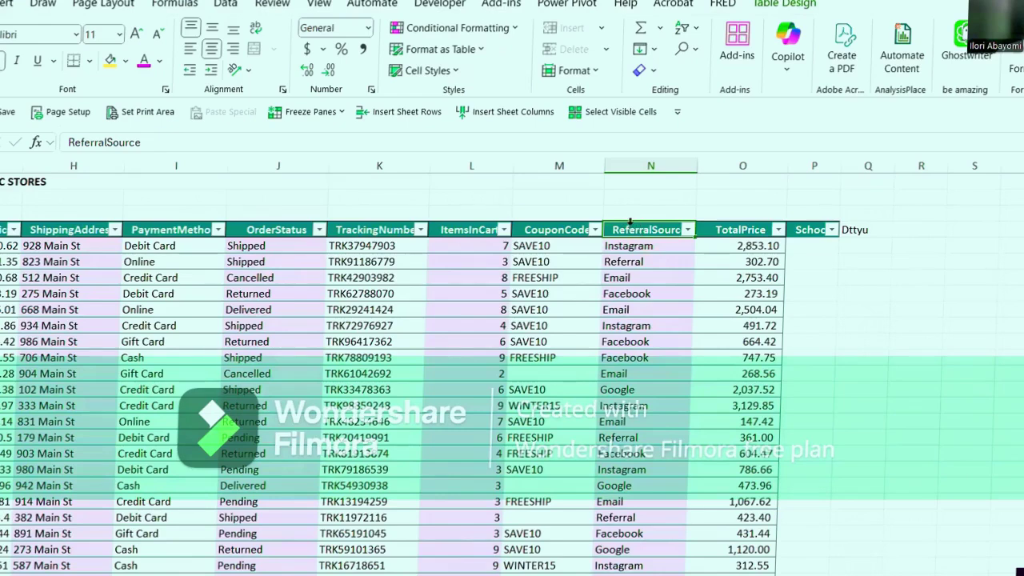
{"action": "left_click", "coordinate": [631, 224]}
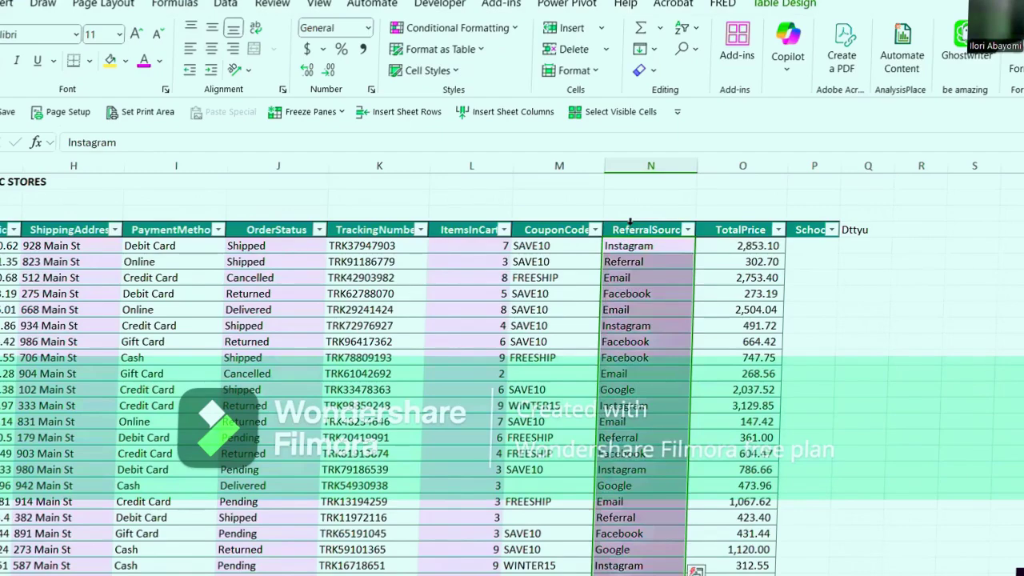
{"action": "scroll", "coordinate": [630, 223], "scroll_direction": "down", "scroll_amount": 2}
{"action": "scroll", "coordinate": [630, 223], "scroll_direction": "up", "scroll_amount": 2}
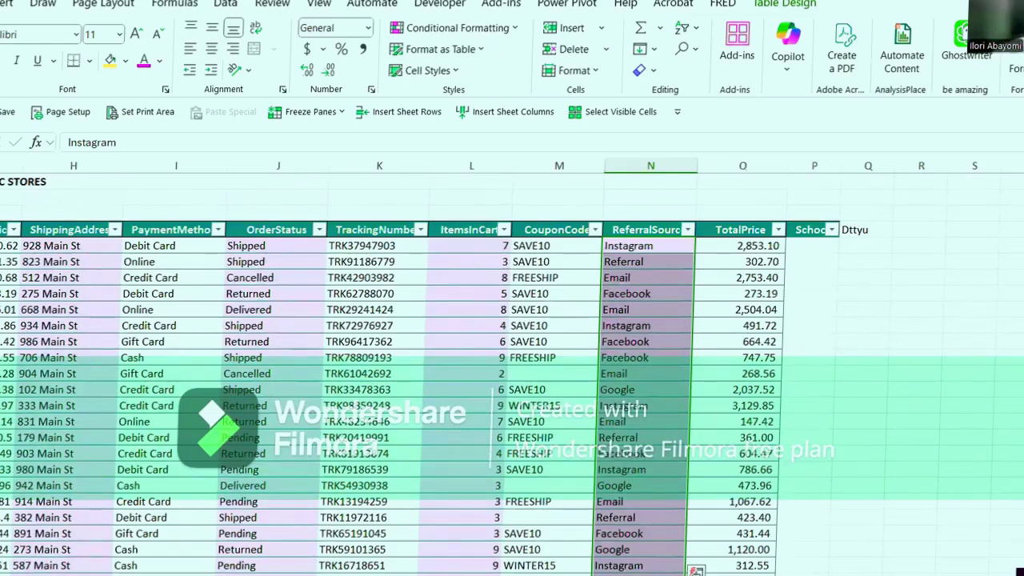
Enter the formula =COUNT(ABC_STORE[ReferralSource]) in an empty column R cell beside the table.
{"action": "left_click", "coordinate": [910, 548]}
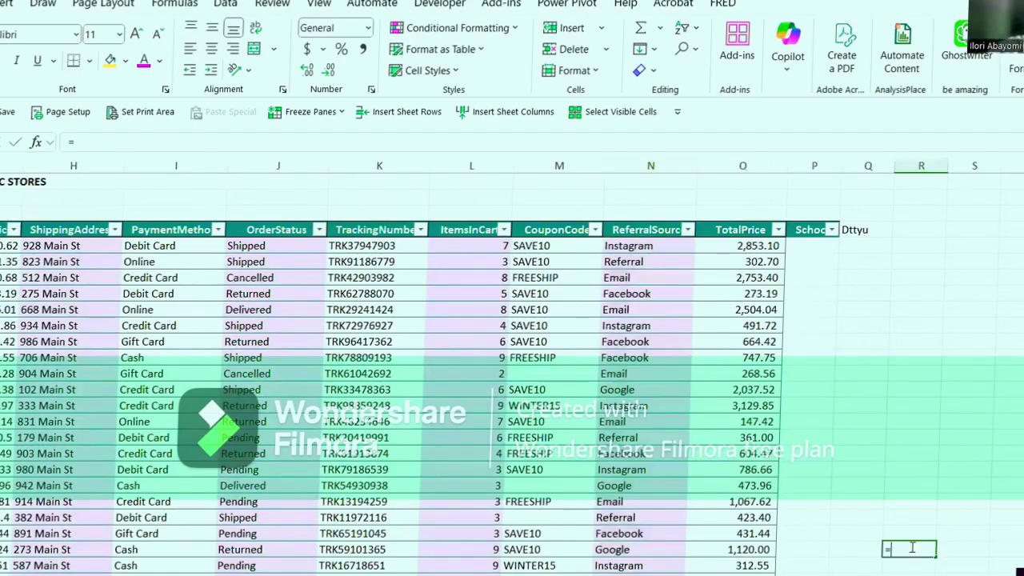
{"action": "type", "text": "="}
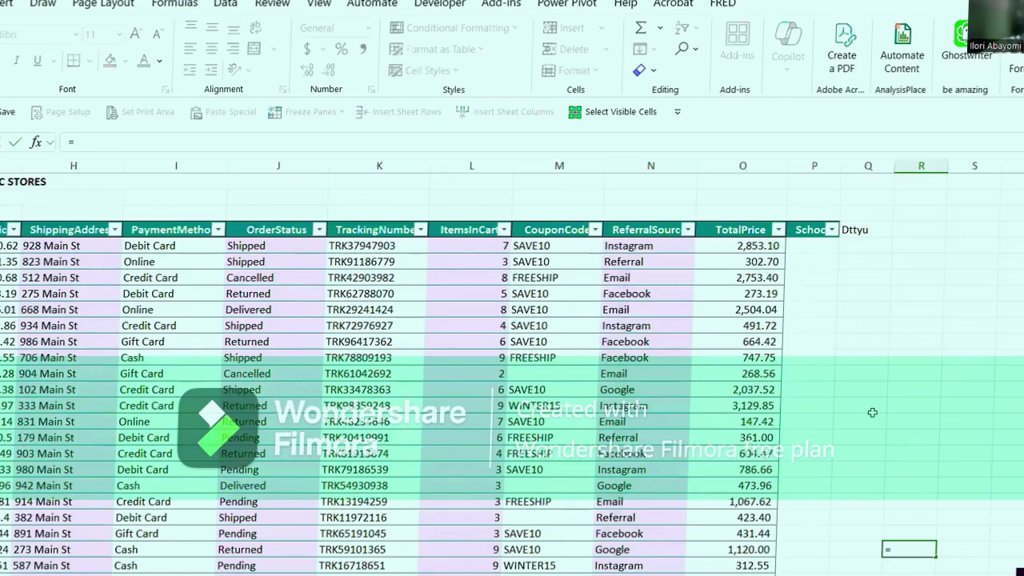
{"action": "type", "text": "COUNT("}
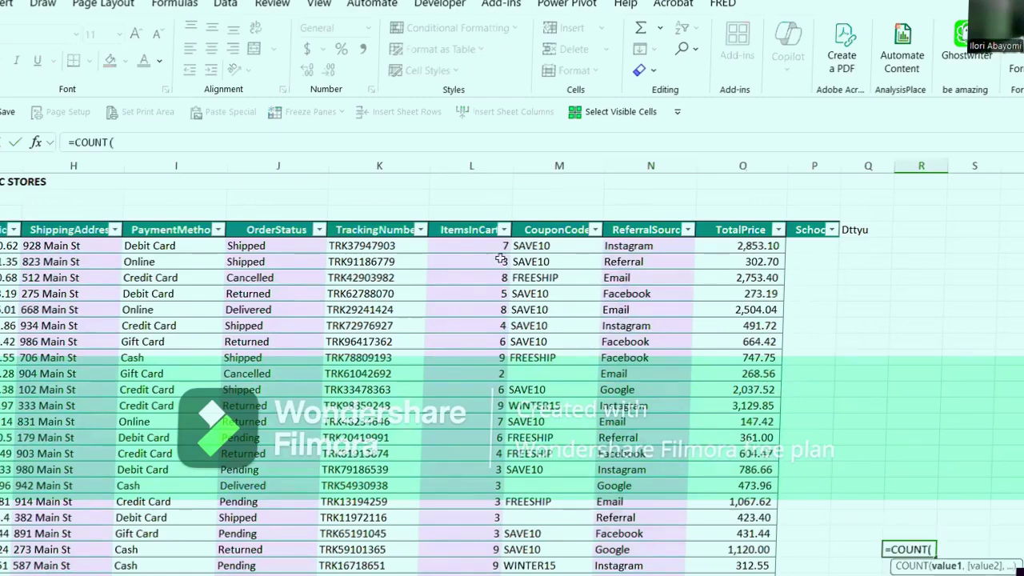
{"action": "left_click", "coordinate": [634, 220]}
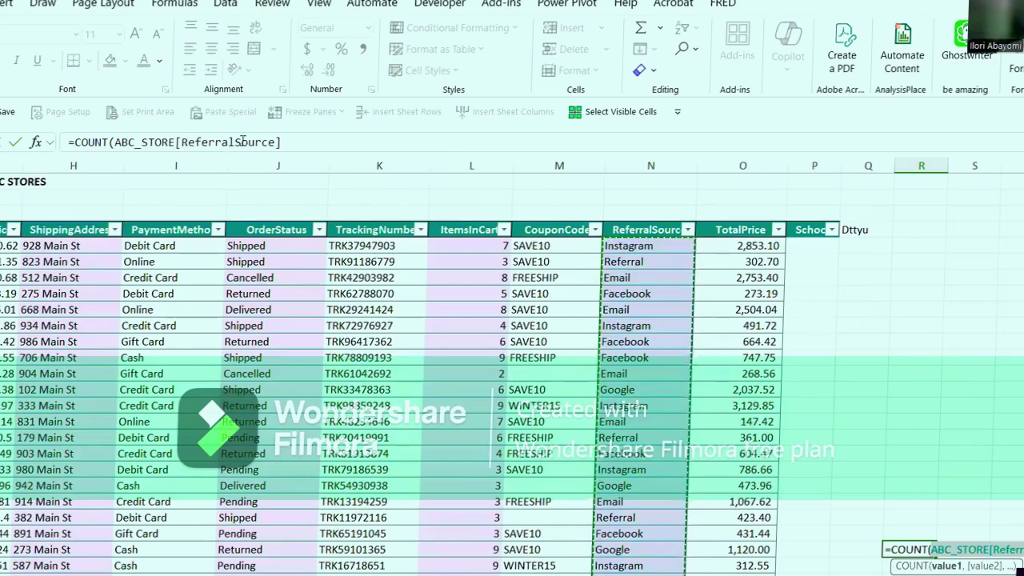
{"action": "left_click", "coordinate": [286, 136]}
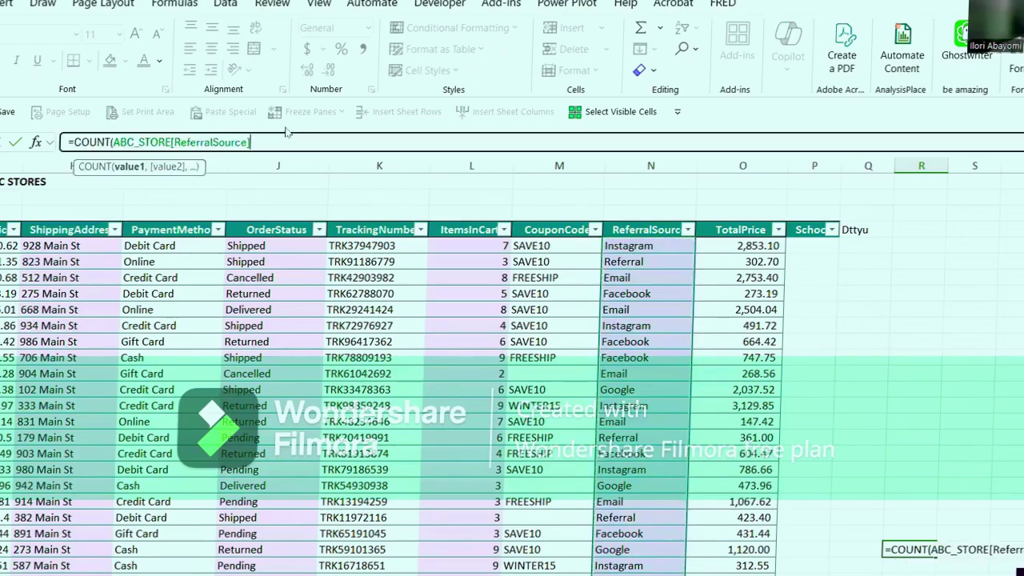
{"action": "type", "text": ")"}
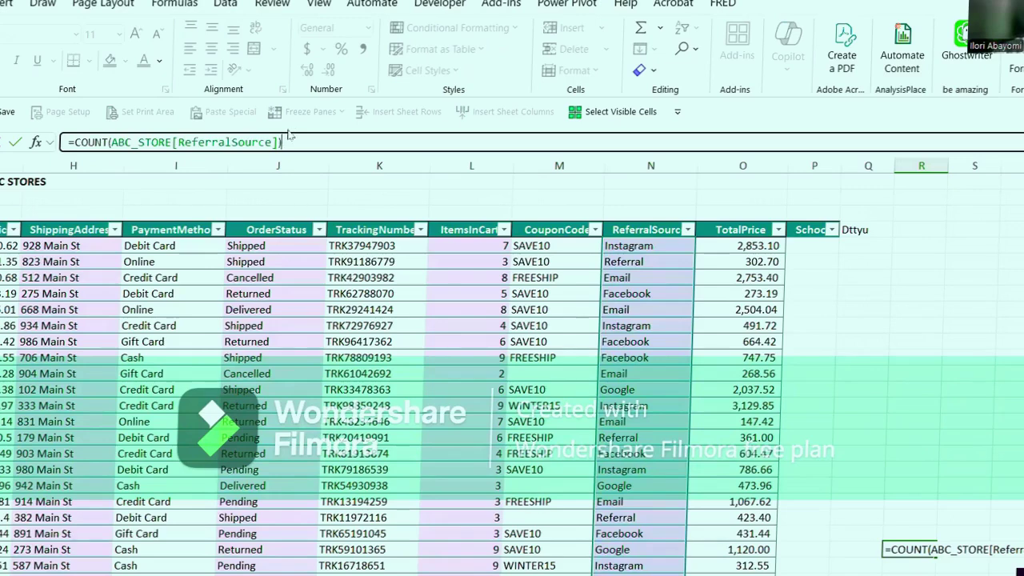
{"action": "key", "text": "ctrl+Return"}
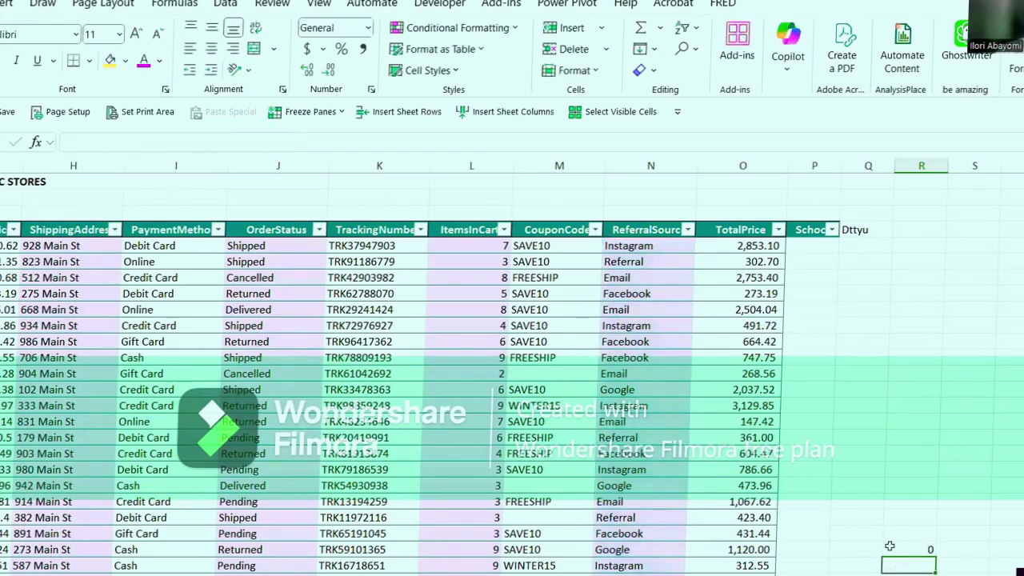
{"action": "left_click", "coordinate": [541, 428]}
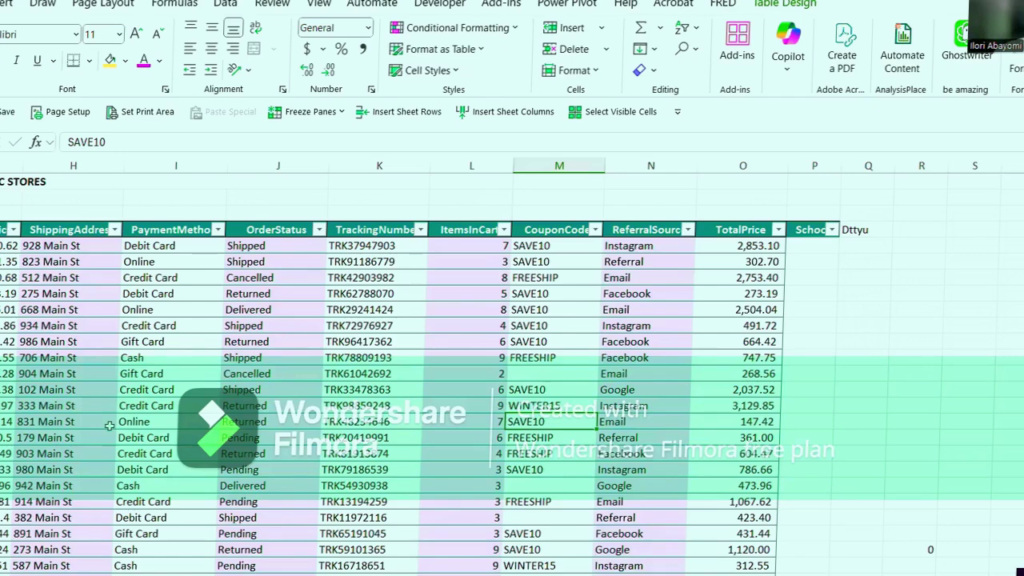
{"action": "left_click", "coordinate": [136, 404]}
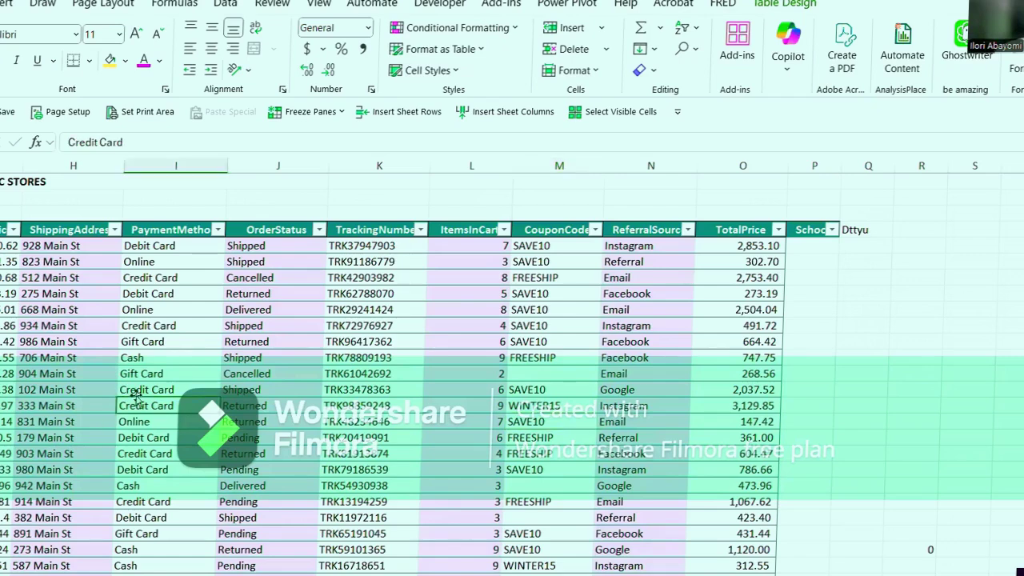
{"action": "left_click", "coordinate": [63, 376]}
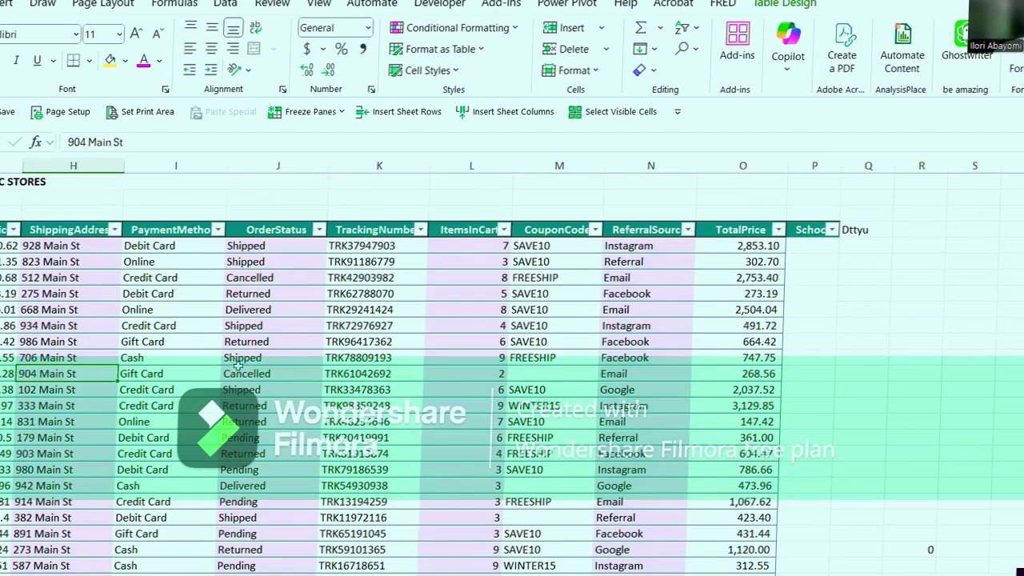
{"action": "left_click", "coordinate": [147, 402]}
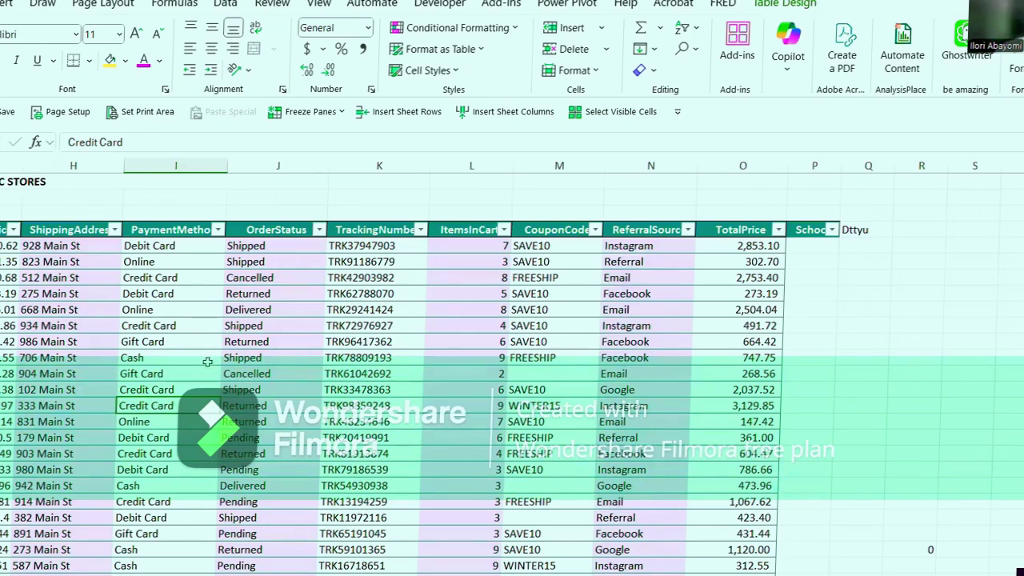
{"action": "left_click", "coordinate": [128, 357]}
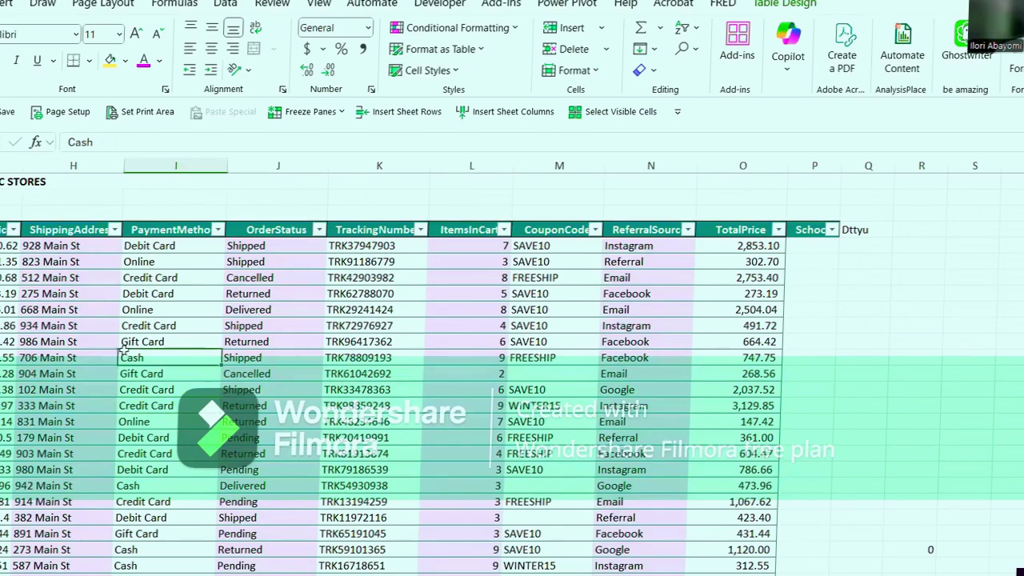
{"action": "scroll", "coordinate": [143, 384], "scroll_direction": "down", "scroll_amount": 1}
{"action": "scroll", "coordinate": [147, 381], "scroll_direction": "down", "scroll_amount": 2}
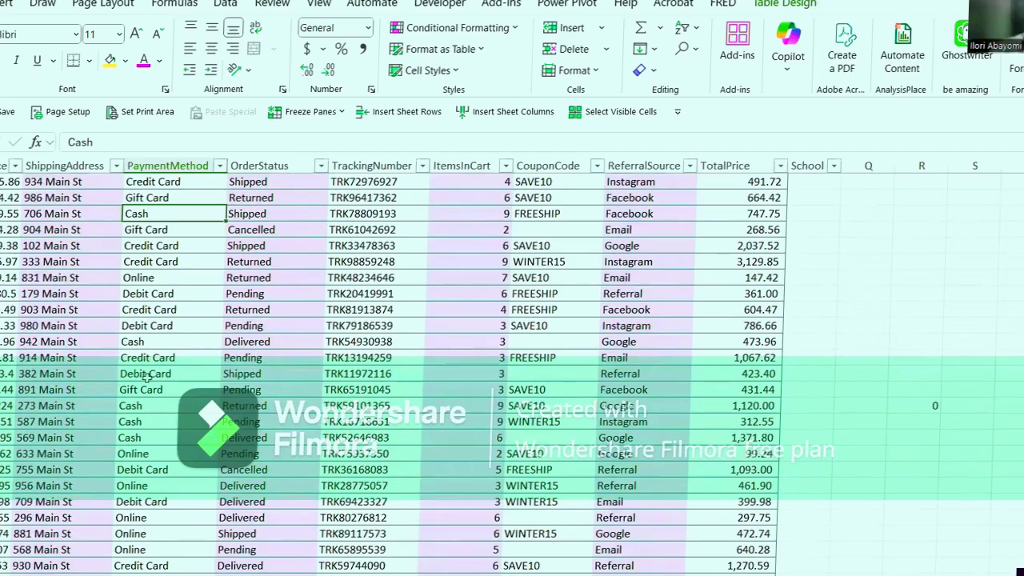
{"action": "scroll", "coordinate": [146, 376], "scroll_direction": "up", "scroll_amount": 3}
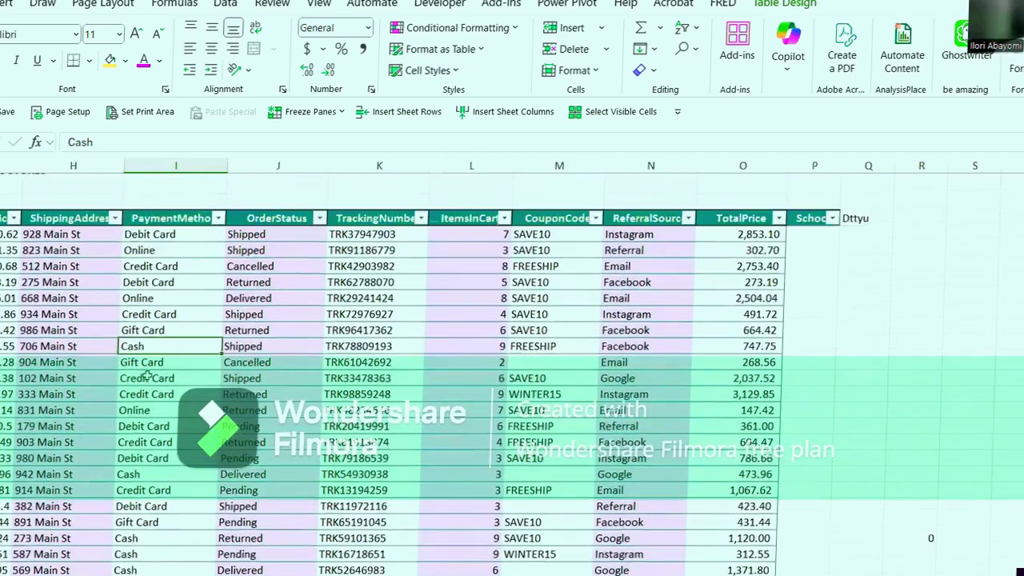
{"action": "left_click", "coordinate": [5, 321]}
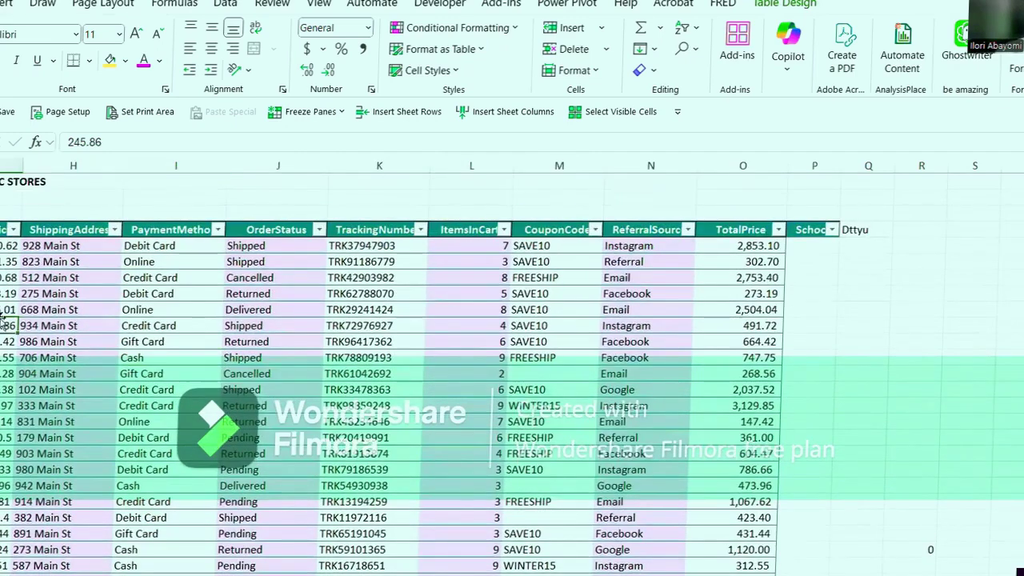
{"action": "scroll", "coordinate": [153, 384], "scroll_direction": "down", "scroll_amount": 2}
{"action": "scroll", "coordinate": [154, 376], "scroll_direction": "down", "scroll_amount": 2}
{"action": "left_click", "coordinate": [153, 374]}
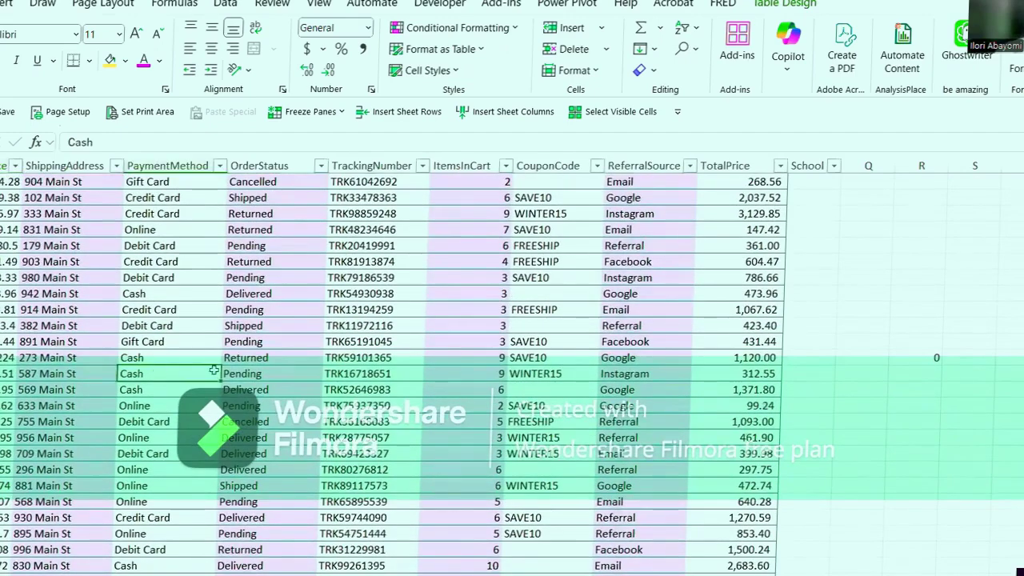
{"action": "left_click", "coordinate": [292, 321]}
{"action": "scroll", "coordinate": [272, 343], "scroll_direction": "up", "scroll_amount": 4}
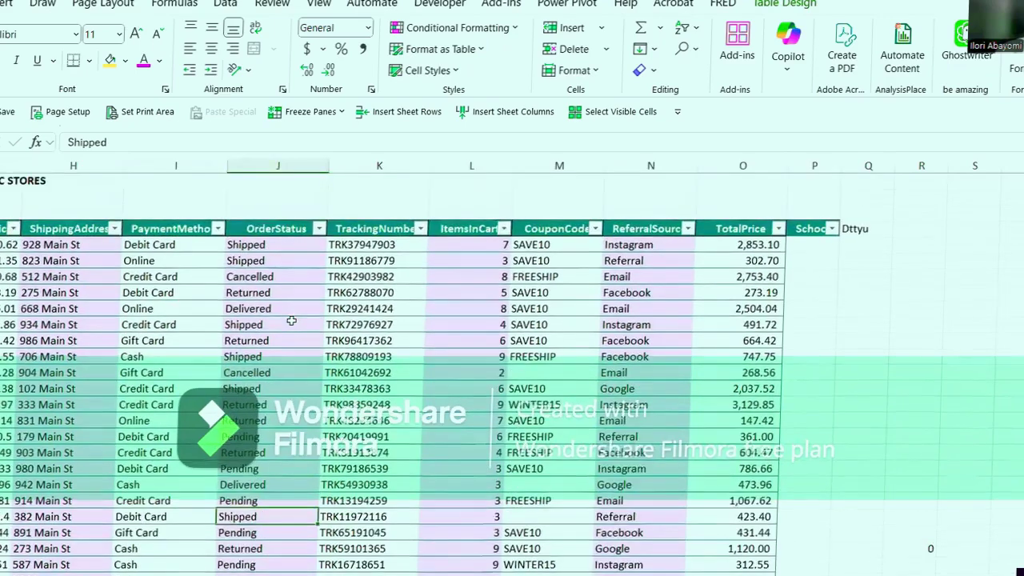
{"action": "left_click", "coordinate": [217, 392]}
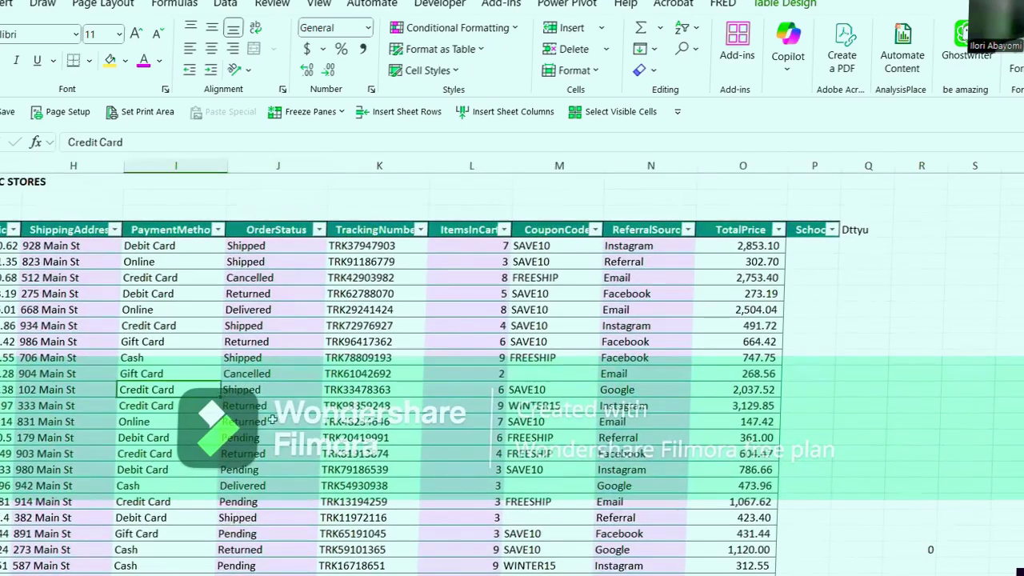
{"action": "left_click", "coordinate": [295, 392]}
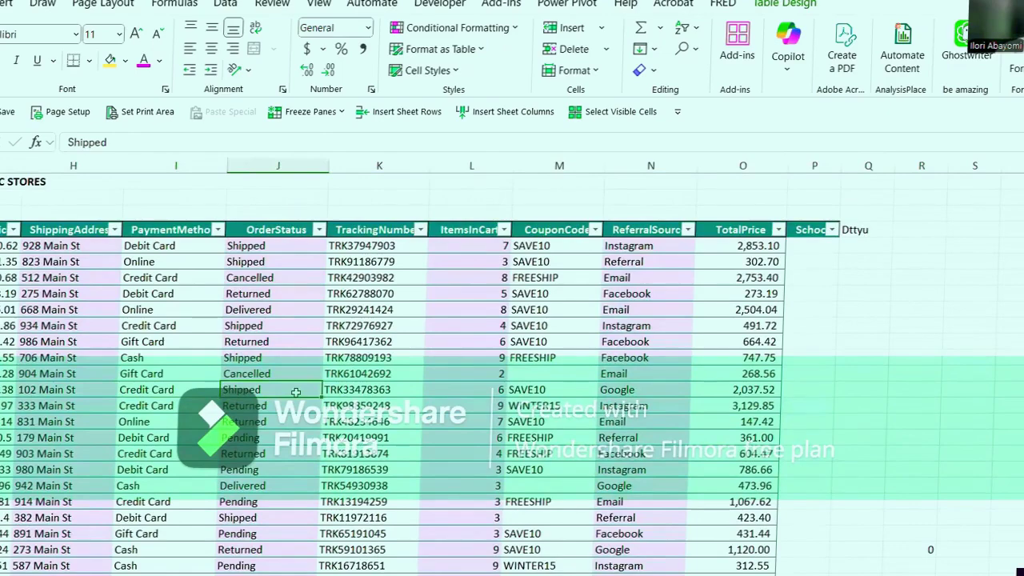